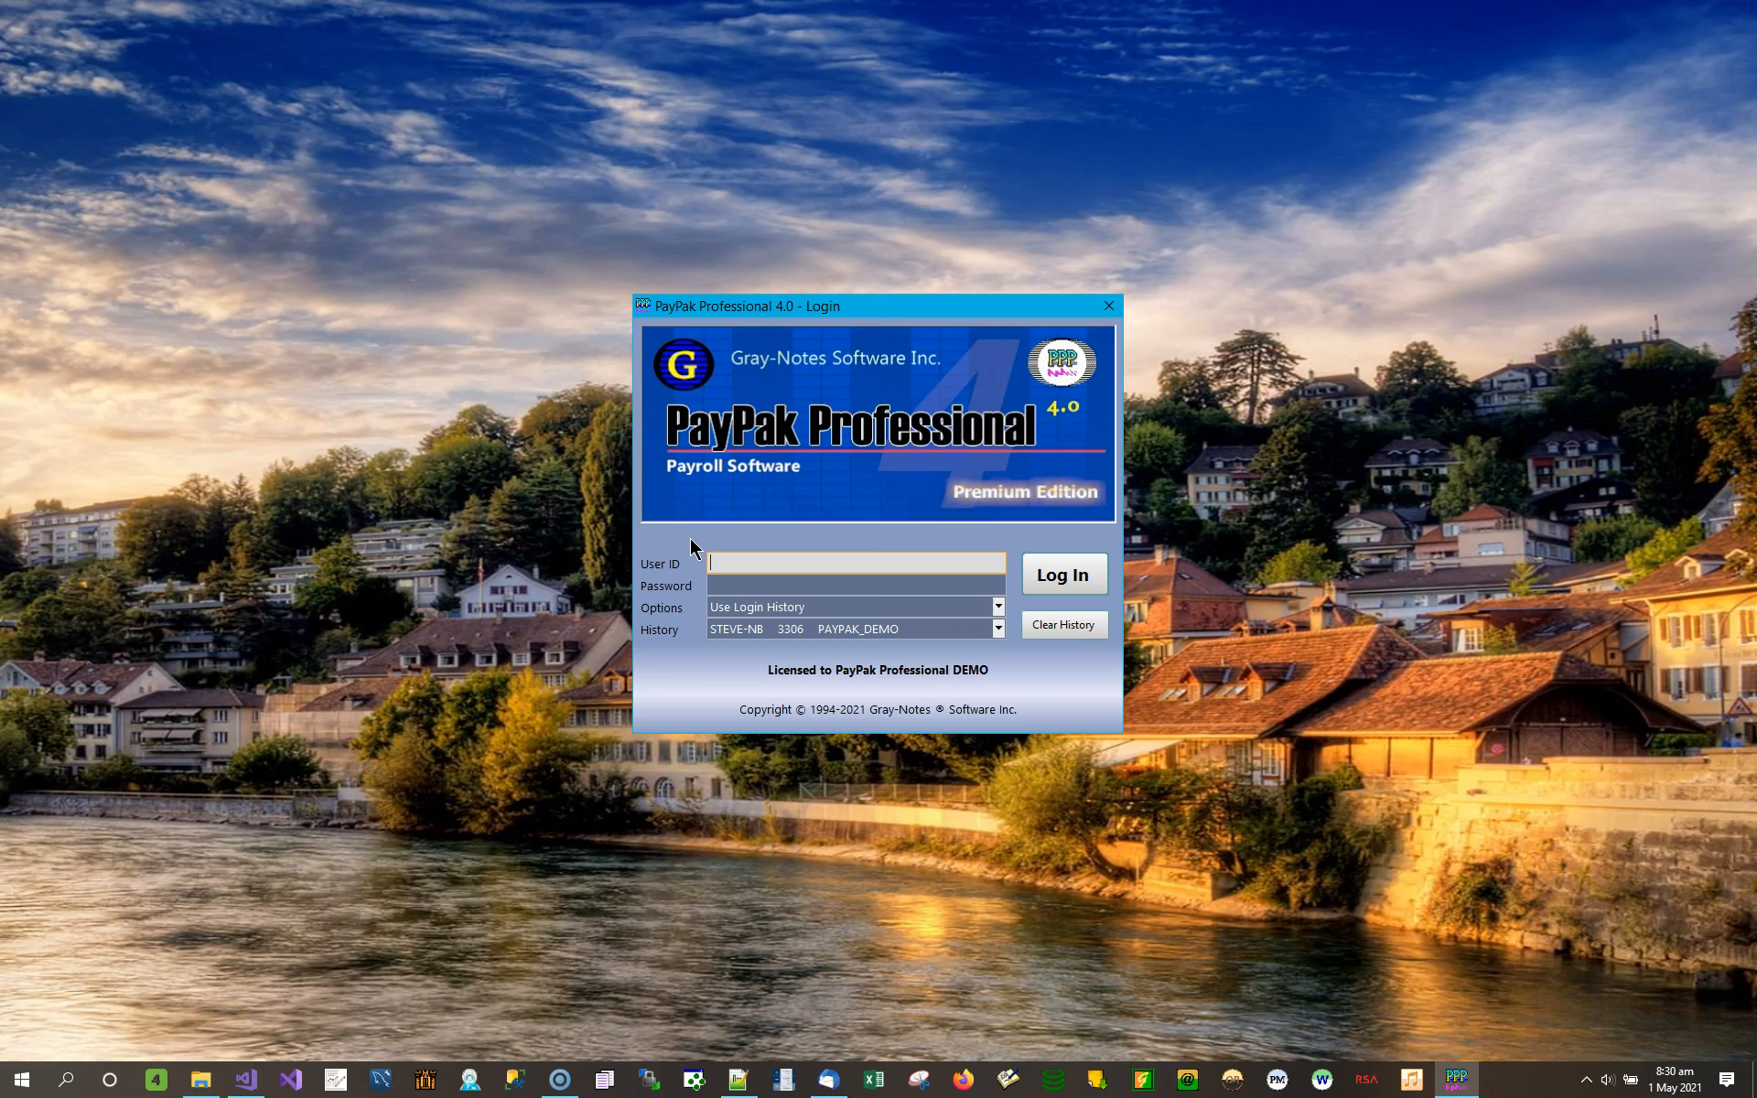
Log in with the user ID sa and the account password.
{"action": "type", "text": "sa"}
{"action": "key", "text": "Tab"}
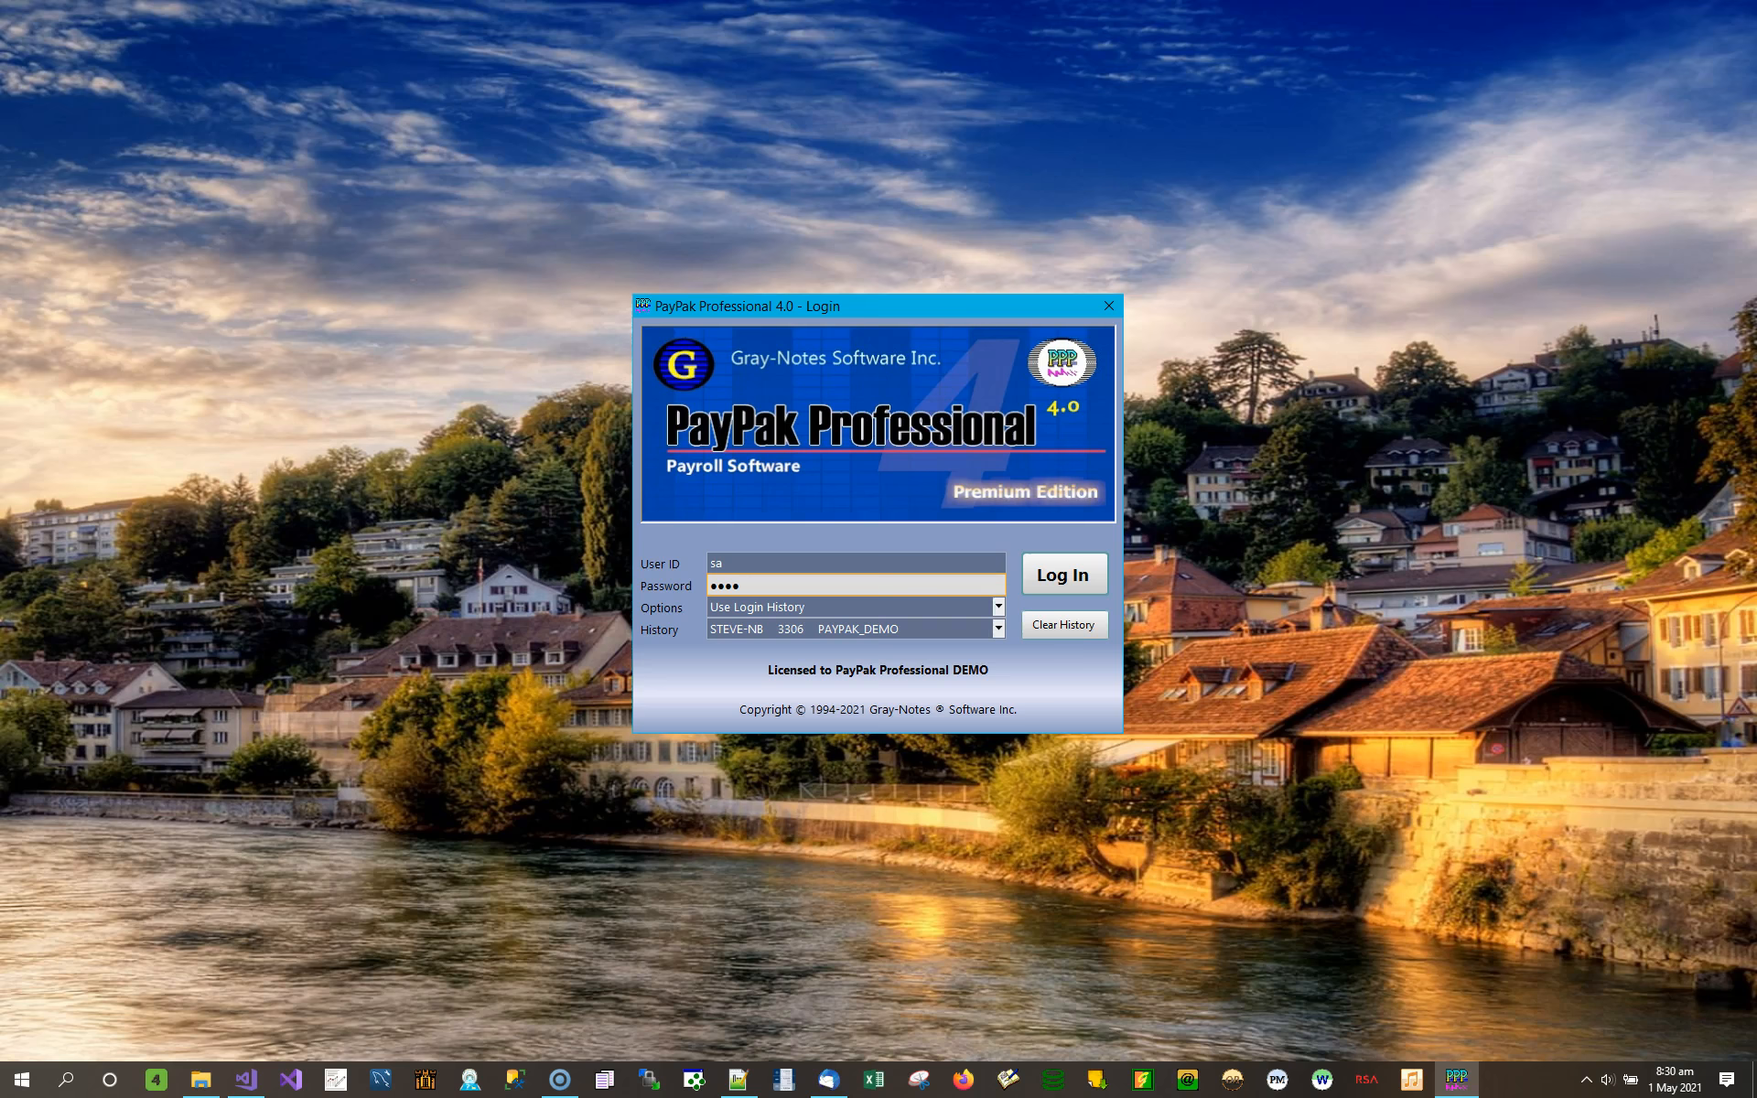
{"action": "left_click", "coordinate": [1061, 575]}
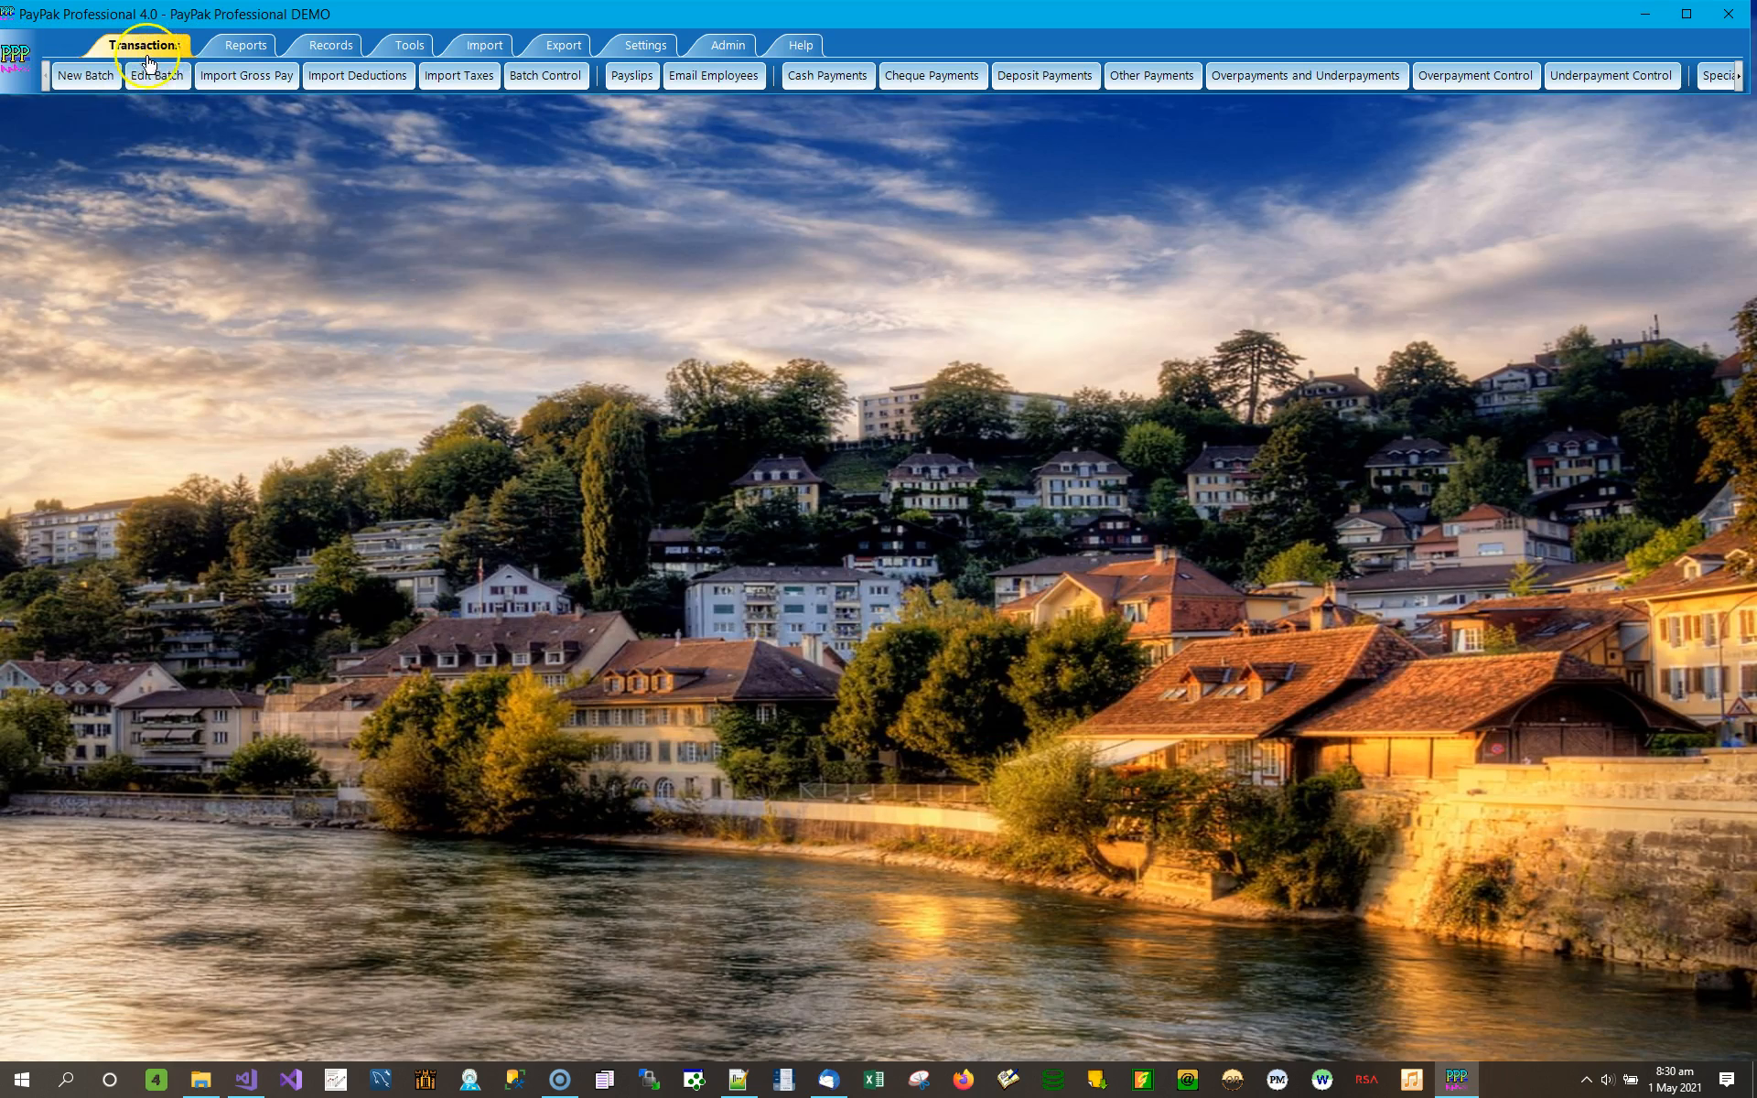
Open unposted batch 178, Weekly Payroll Wotton, for editing.
{"action": "left_click", "coordinate": [155, 77]}
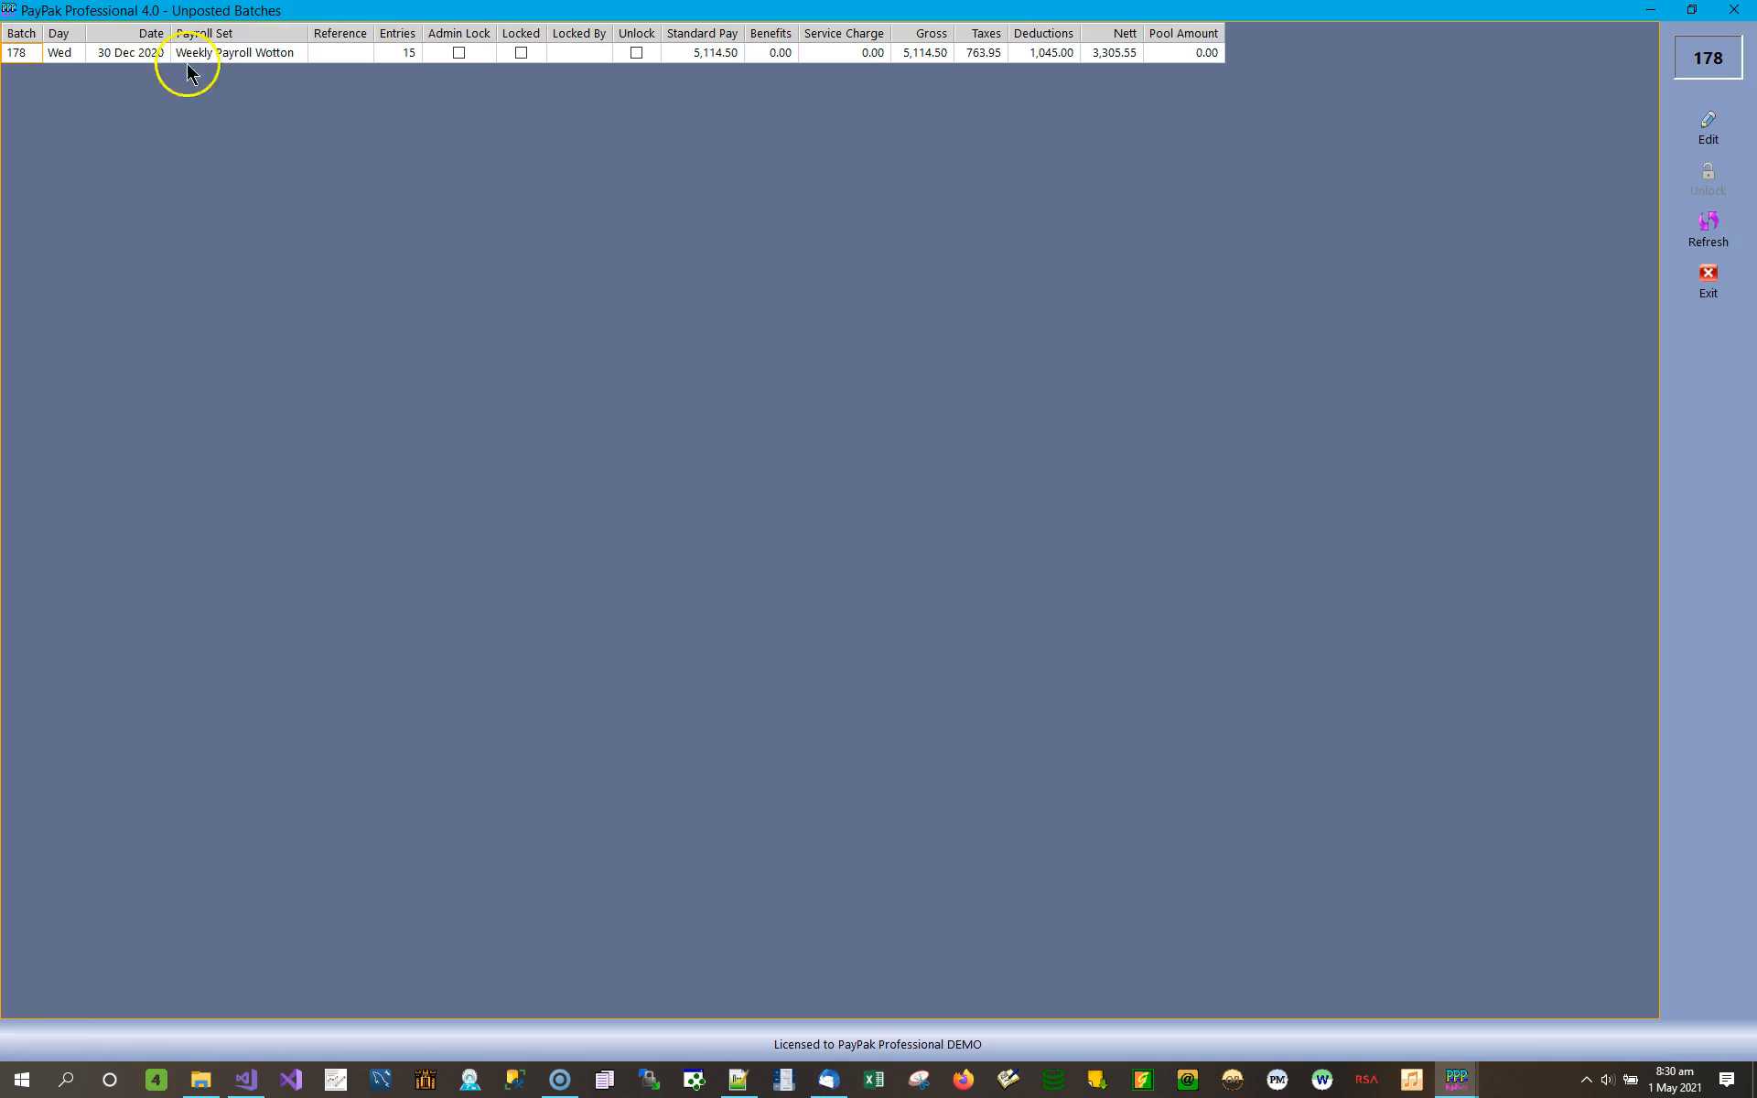
{"action": "left_click", "coordinate": [286, 56]}
{"action": "left_click", "coordinate": [402, 55]}
{"action": "left_click", "coordinate": [1707, 128]}
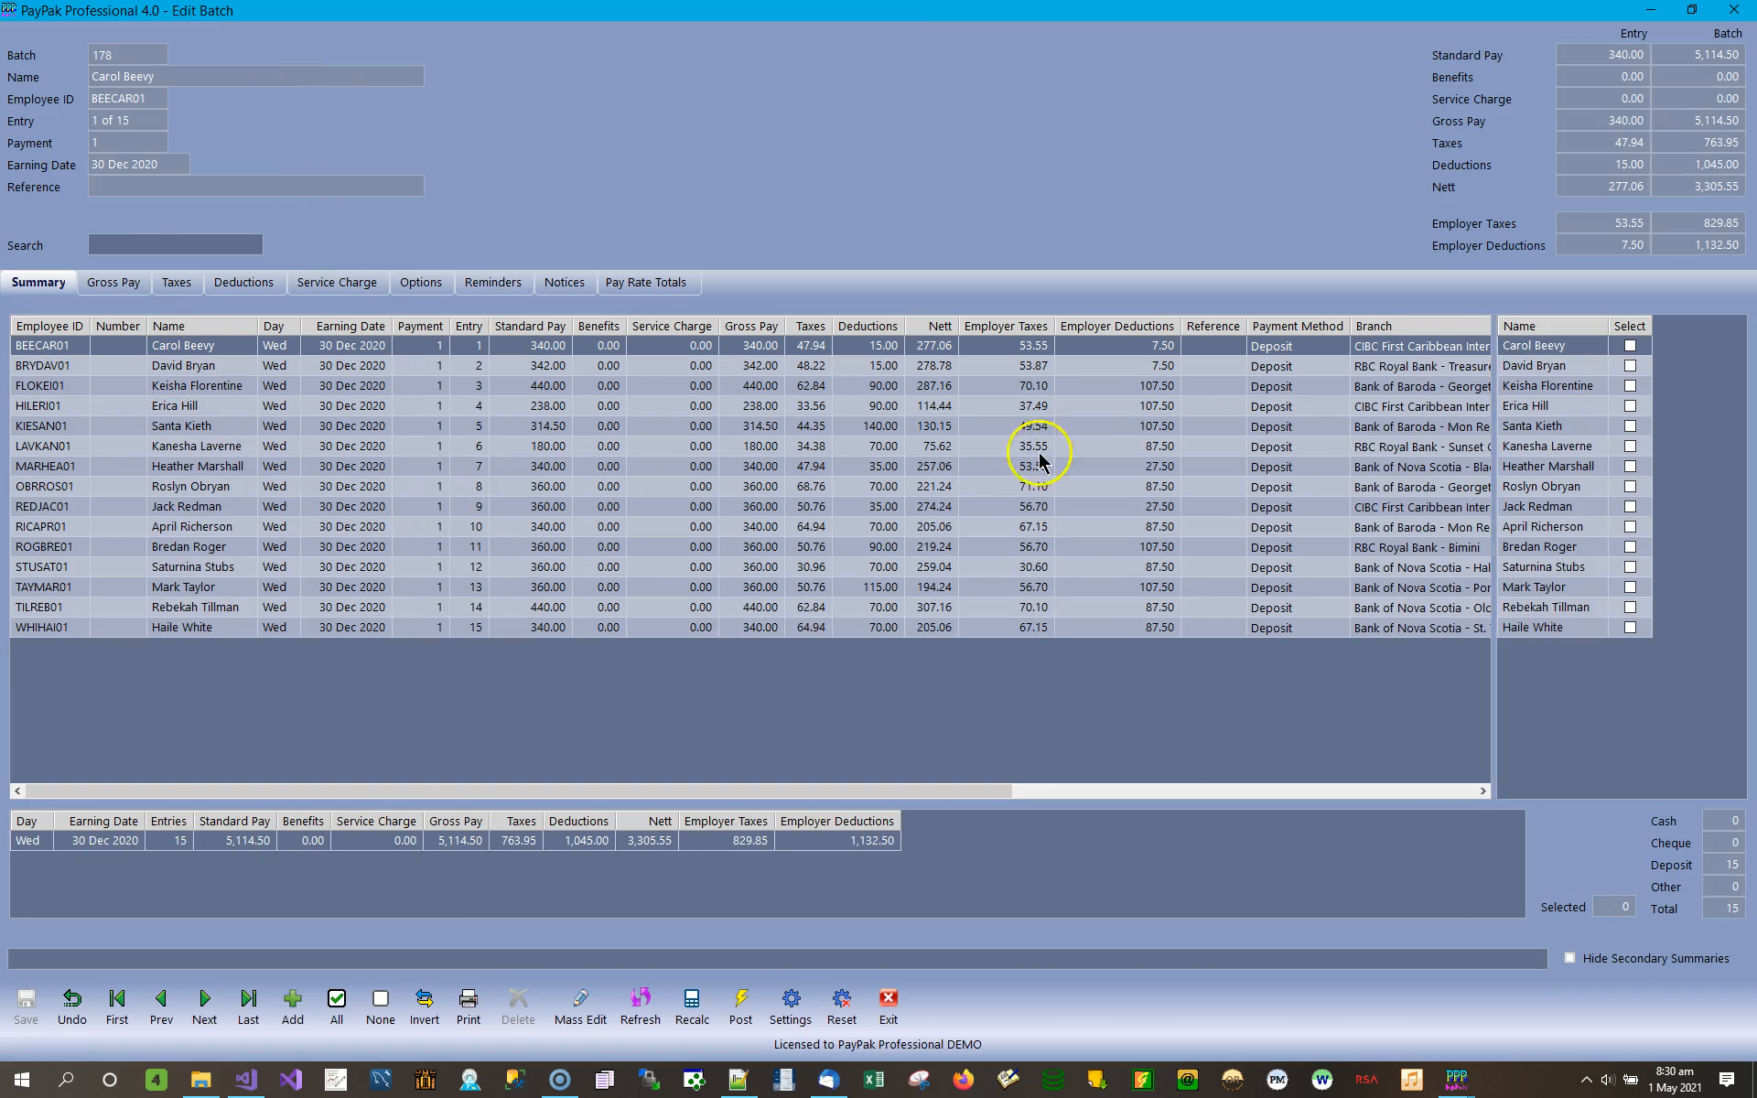
Examine the batch summary's earning date and payment method fields for the first entry.
{"action": "left_click_drag", "start_coordinate": [549, 792], "coordinate": [521, 796]}
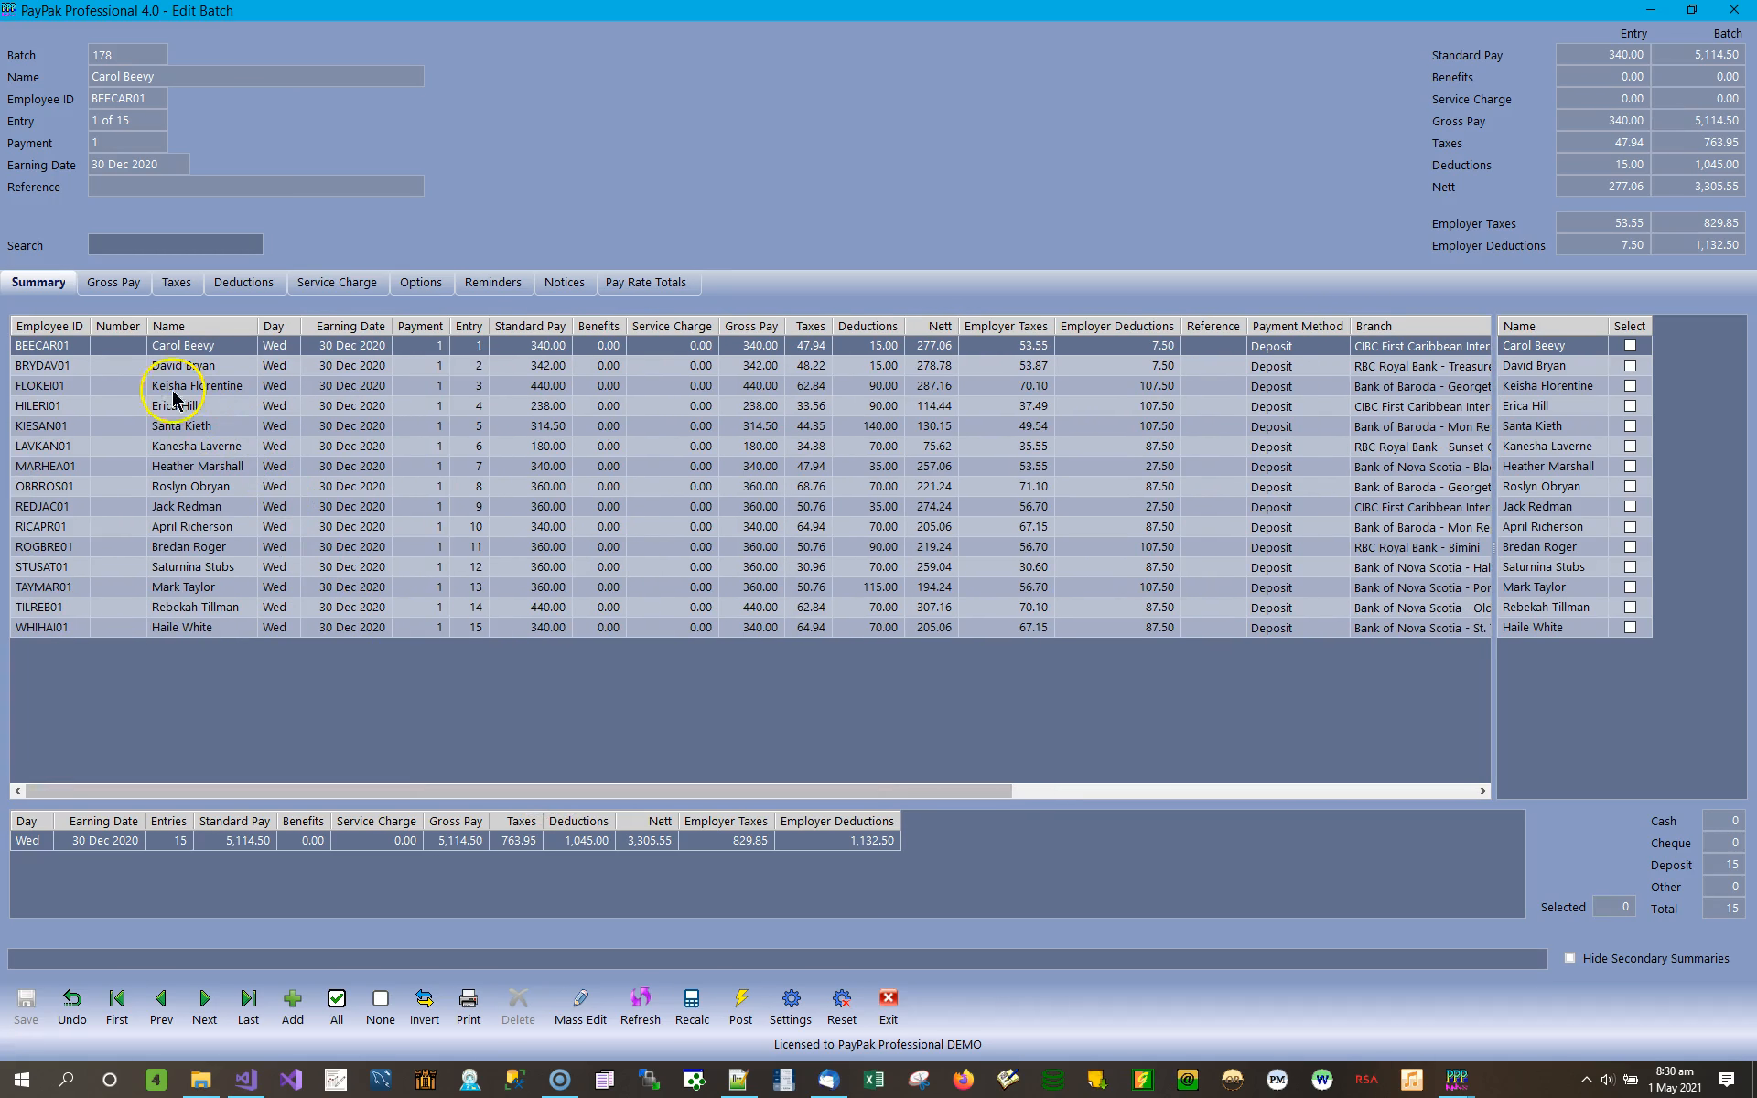
{"action": "left_click", "coordinate": [48, 286]}
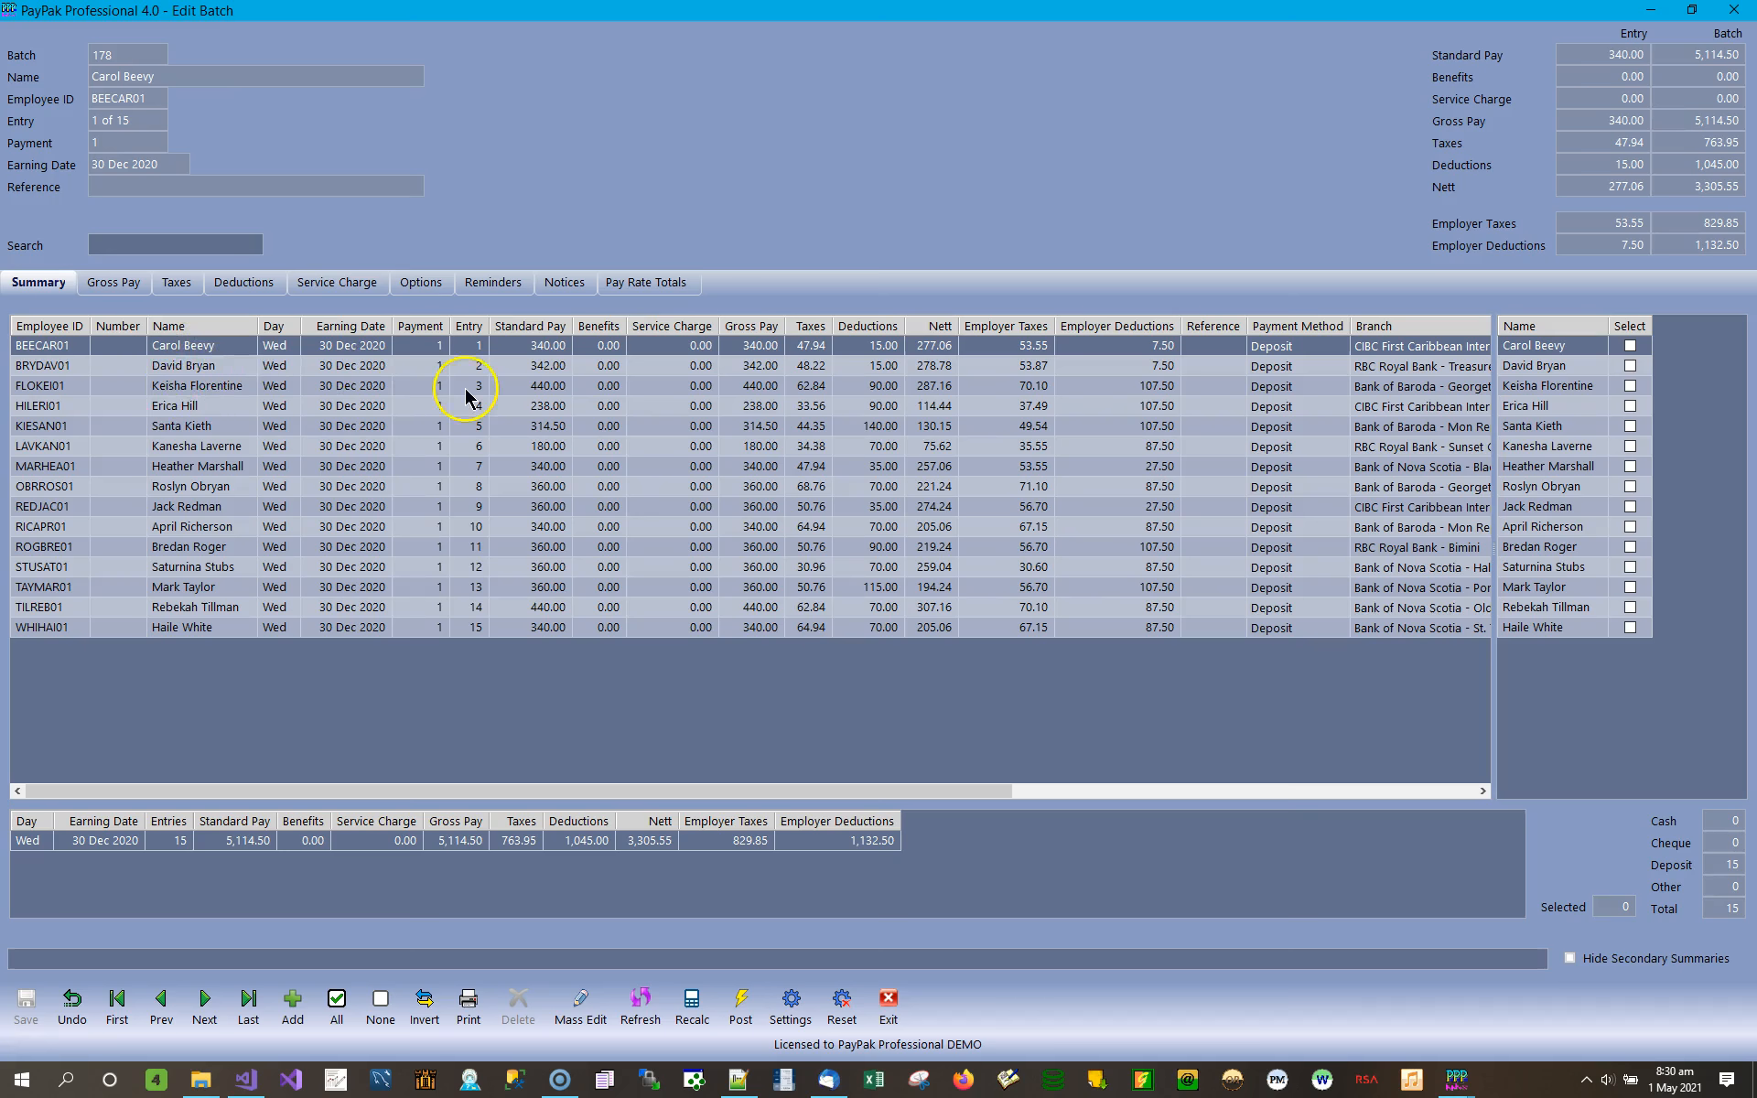
{"action": "left_click", "coordinate": [335, 347]}
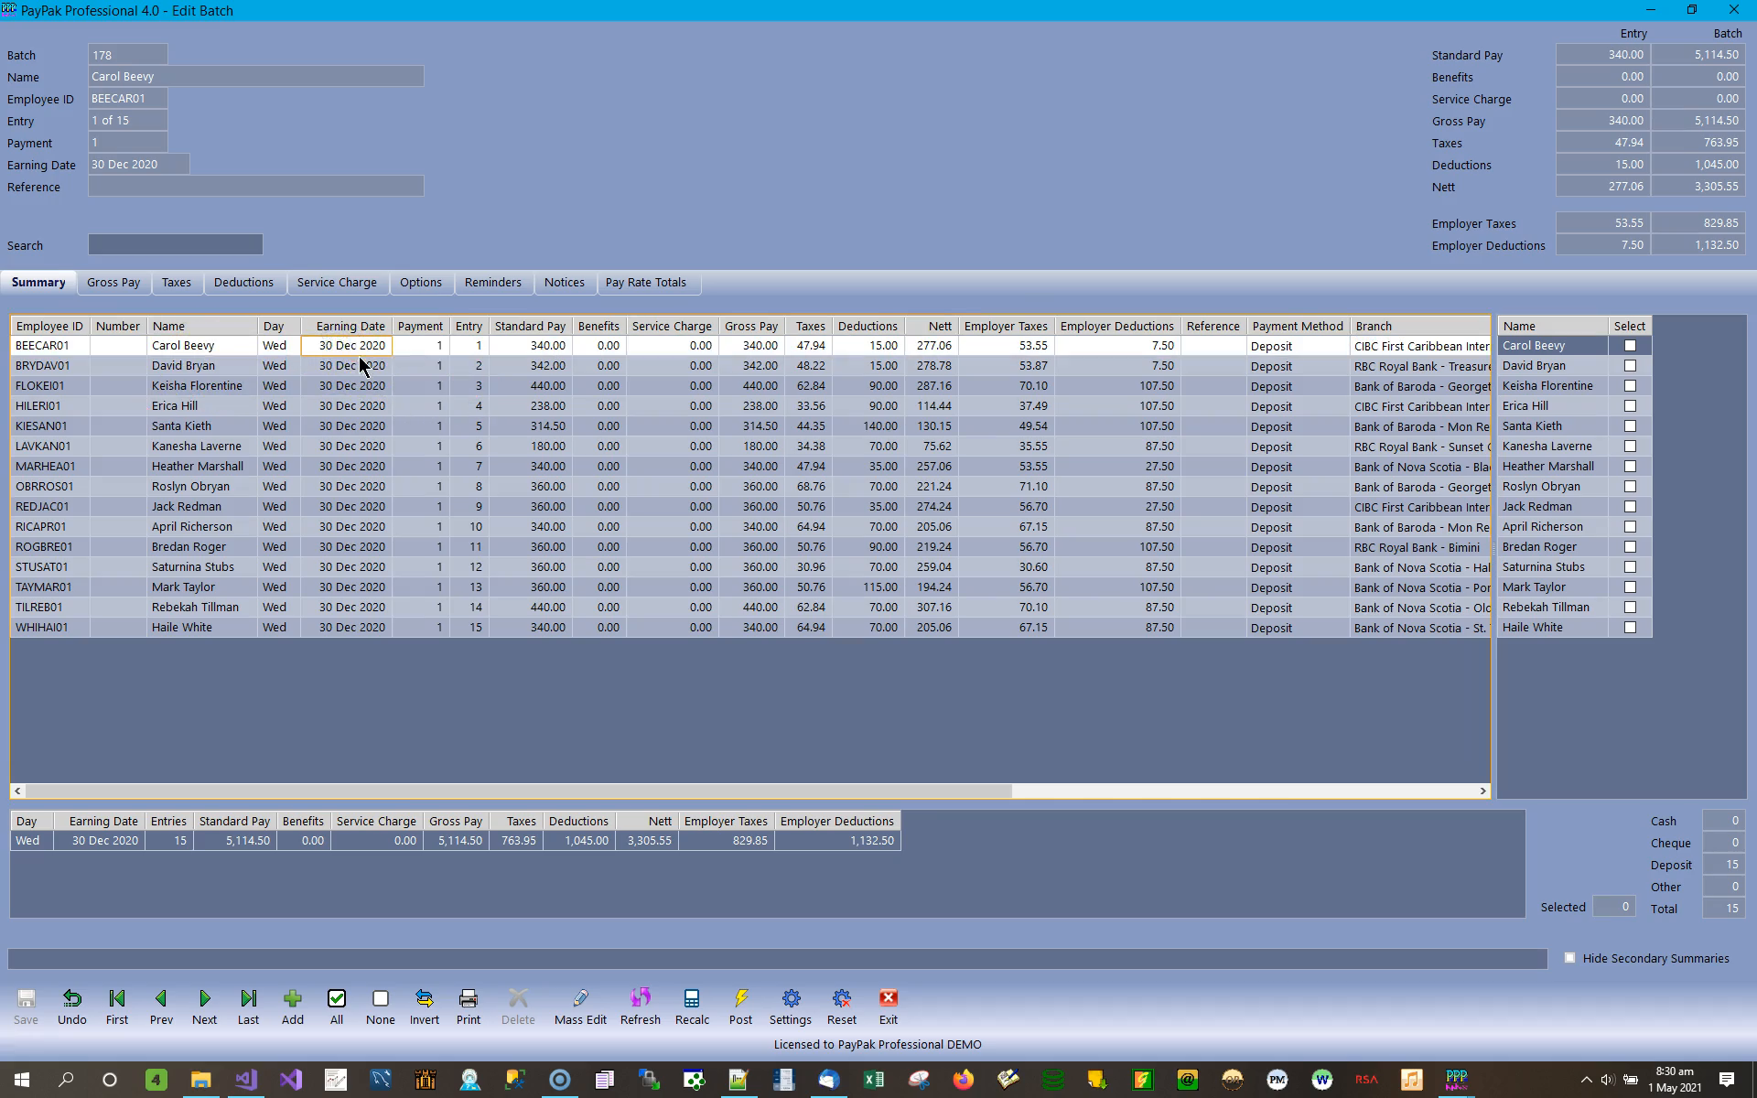
{"action": "left_click", "coordinate": [389, 791]}
{"action": "left_click_drag", "start_coordinate": [389, 791], "coordinate": [580, 788]}
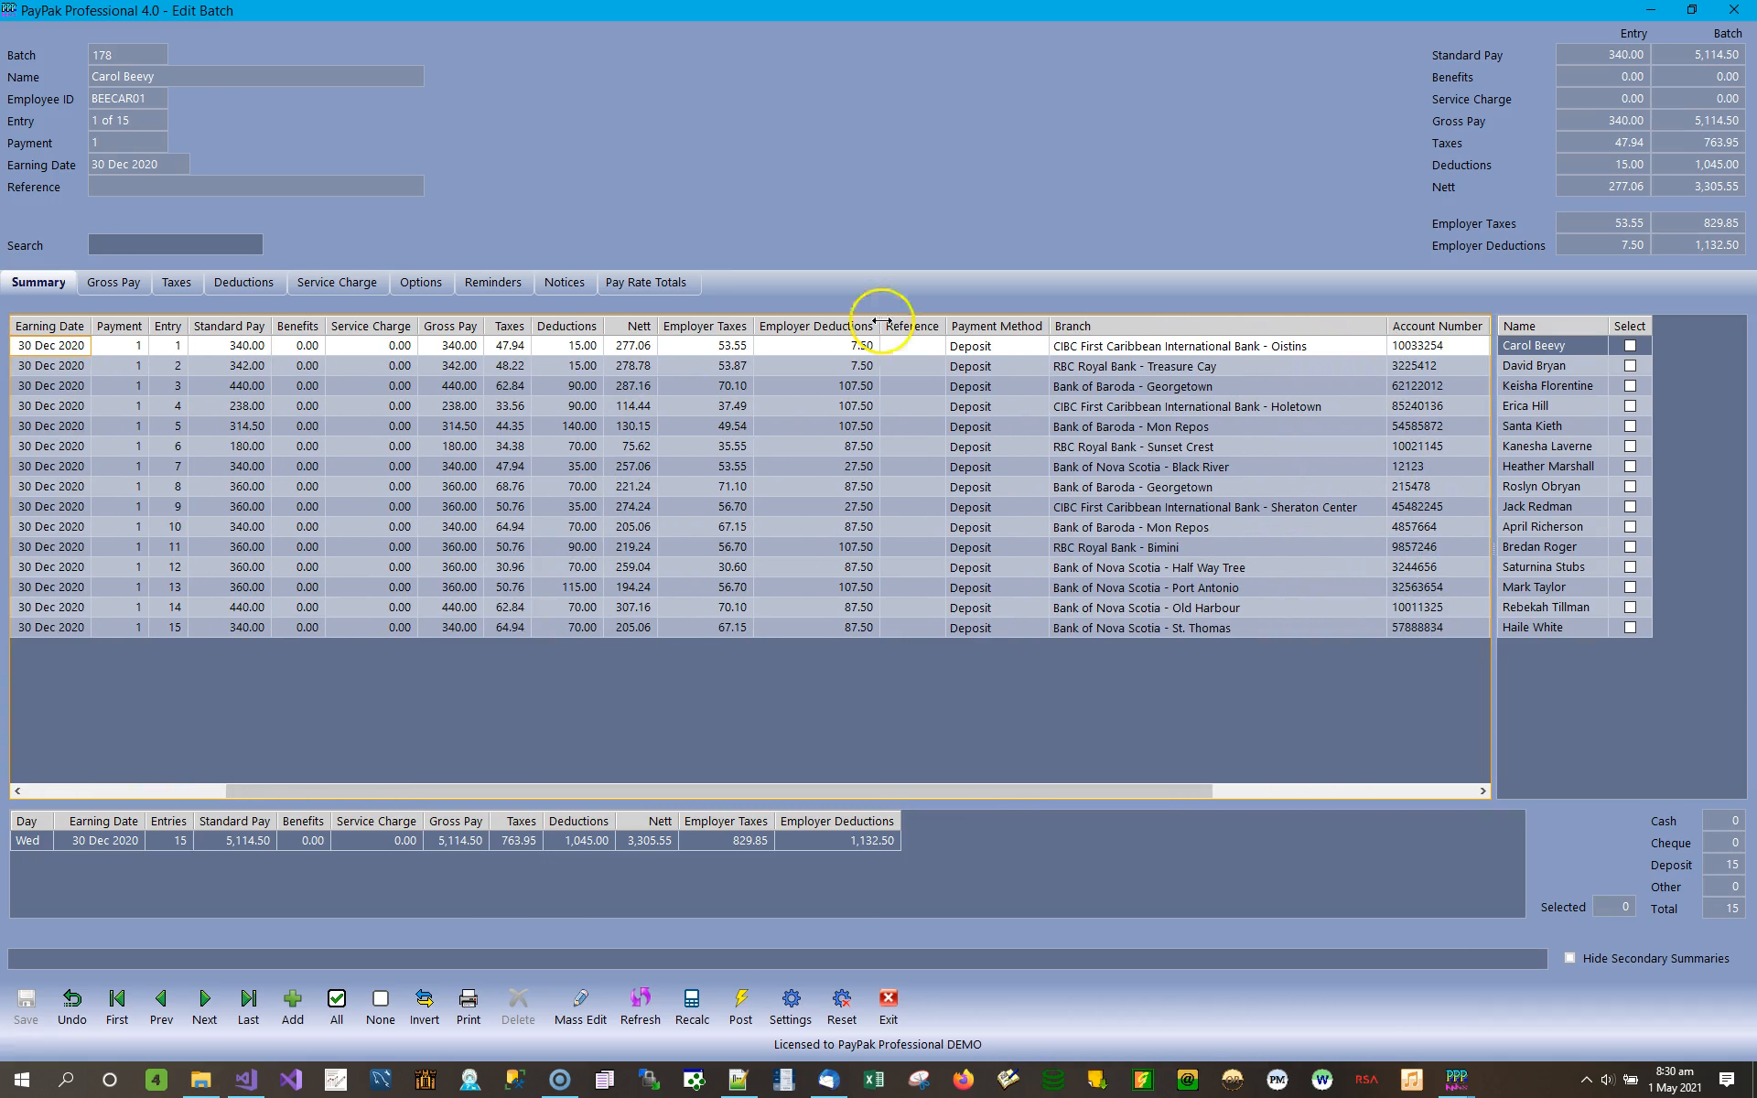
{"action": "left_click", "coordinate": [1014, 346]}
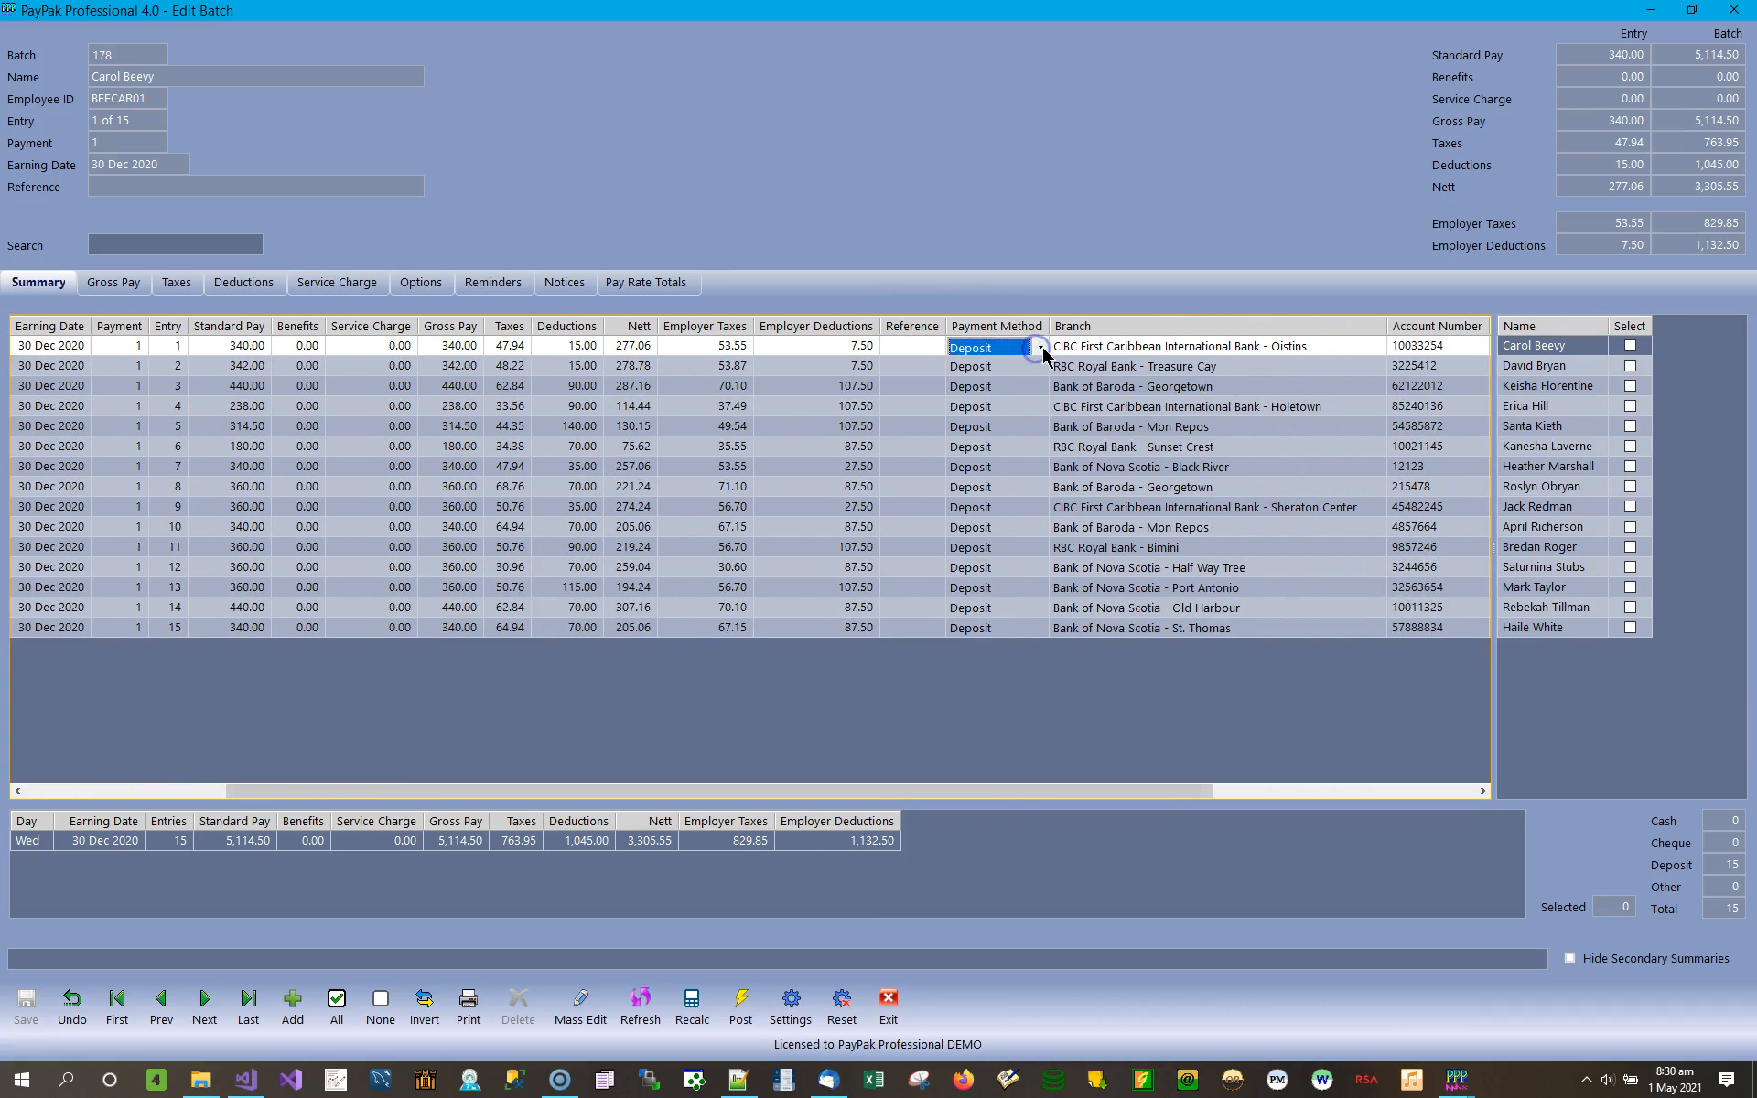
{"action": "left_click", "coordinate": [1041, 349]}
{"action": "left_click", "coordinate": [1044, 352]}
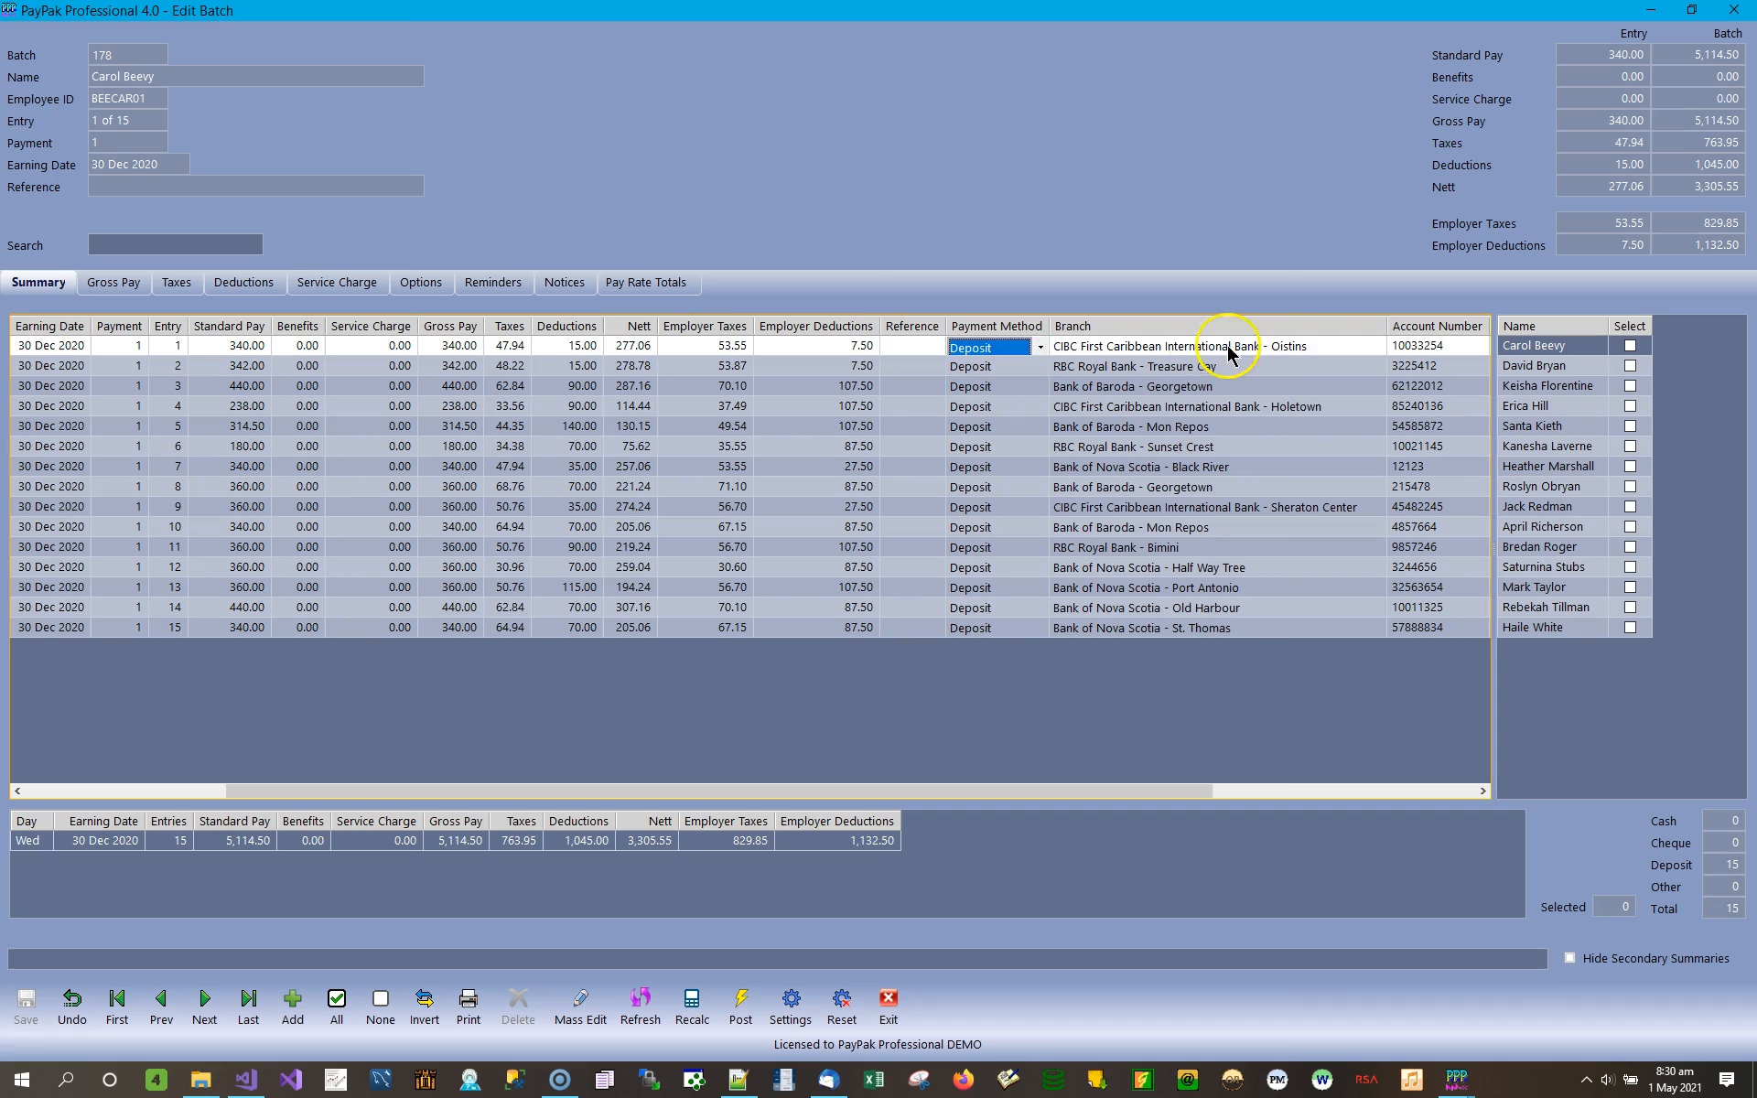
Examine the bank branch choices, account number and account type fields of the first entry.
{"action": "left_click", "coordinate": [1217, 352]}
{"action": "left_click", "coordinate": [1373, 348]}
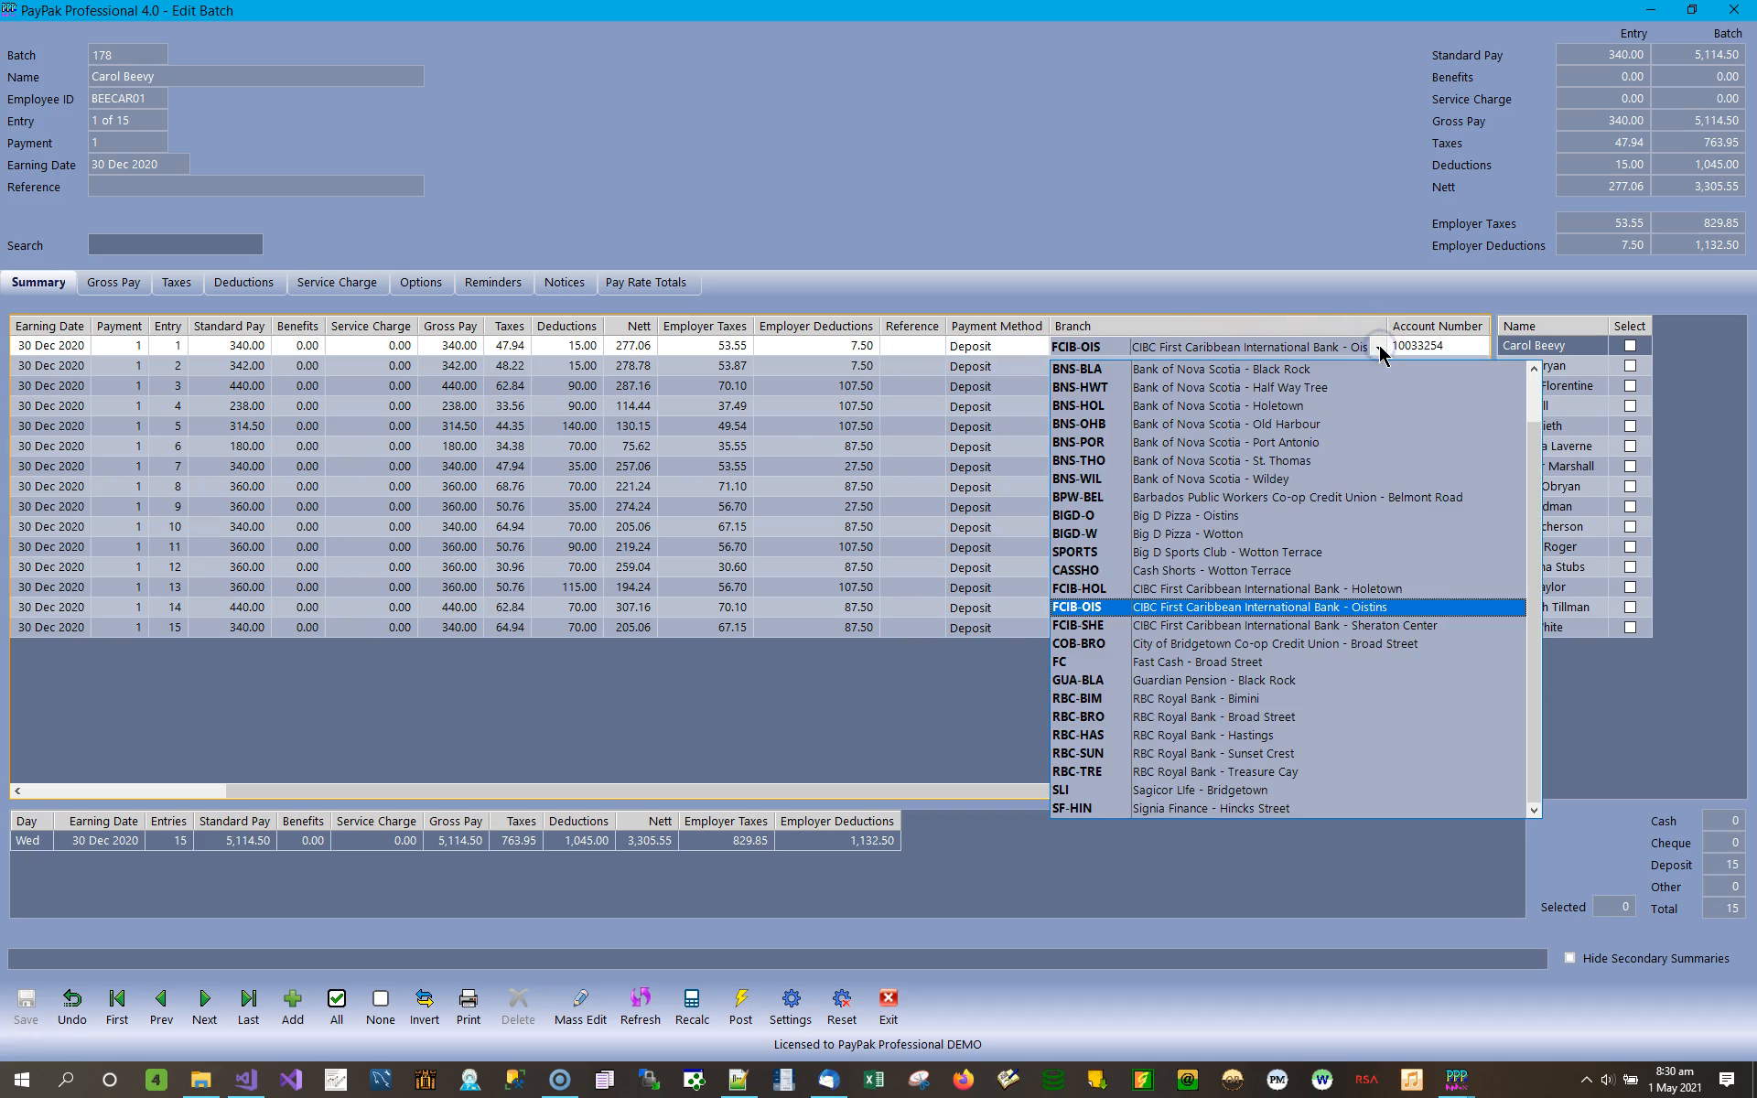
{"action": "left_click", "coordinate": [1378, 347]}
{"action": "left_click", "coordinate": [1414, 345]}
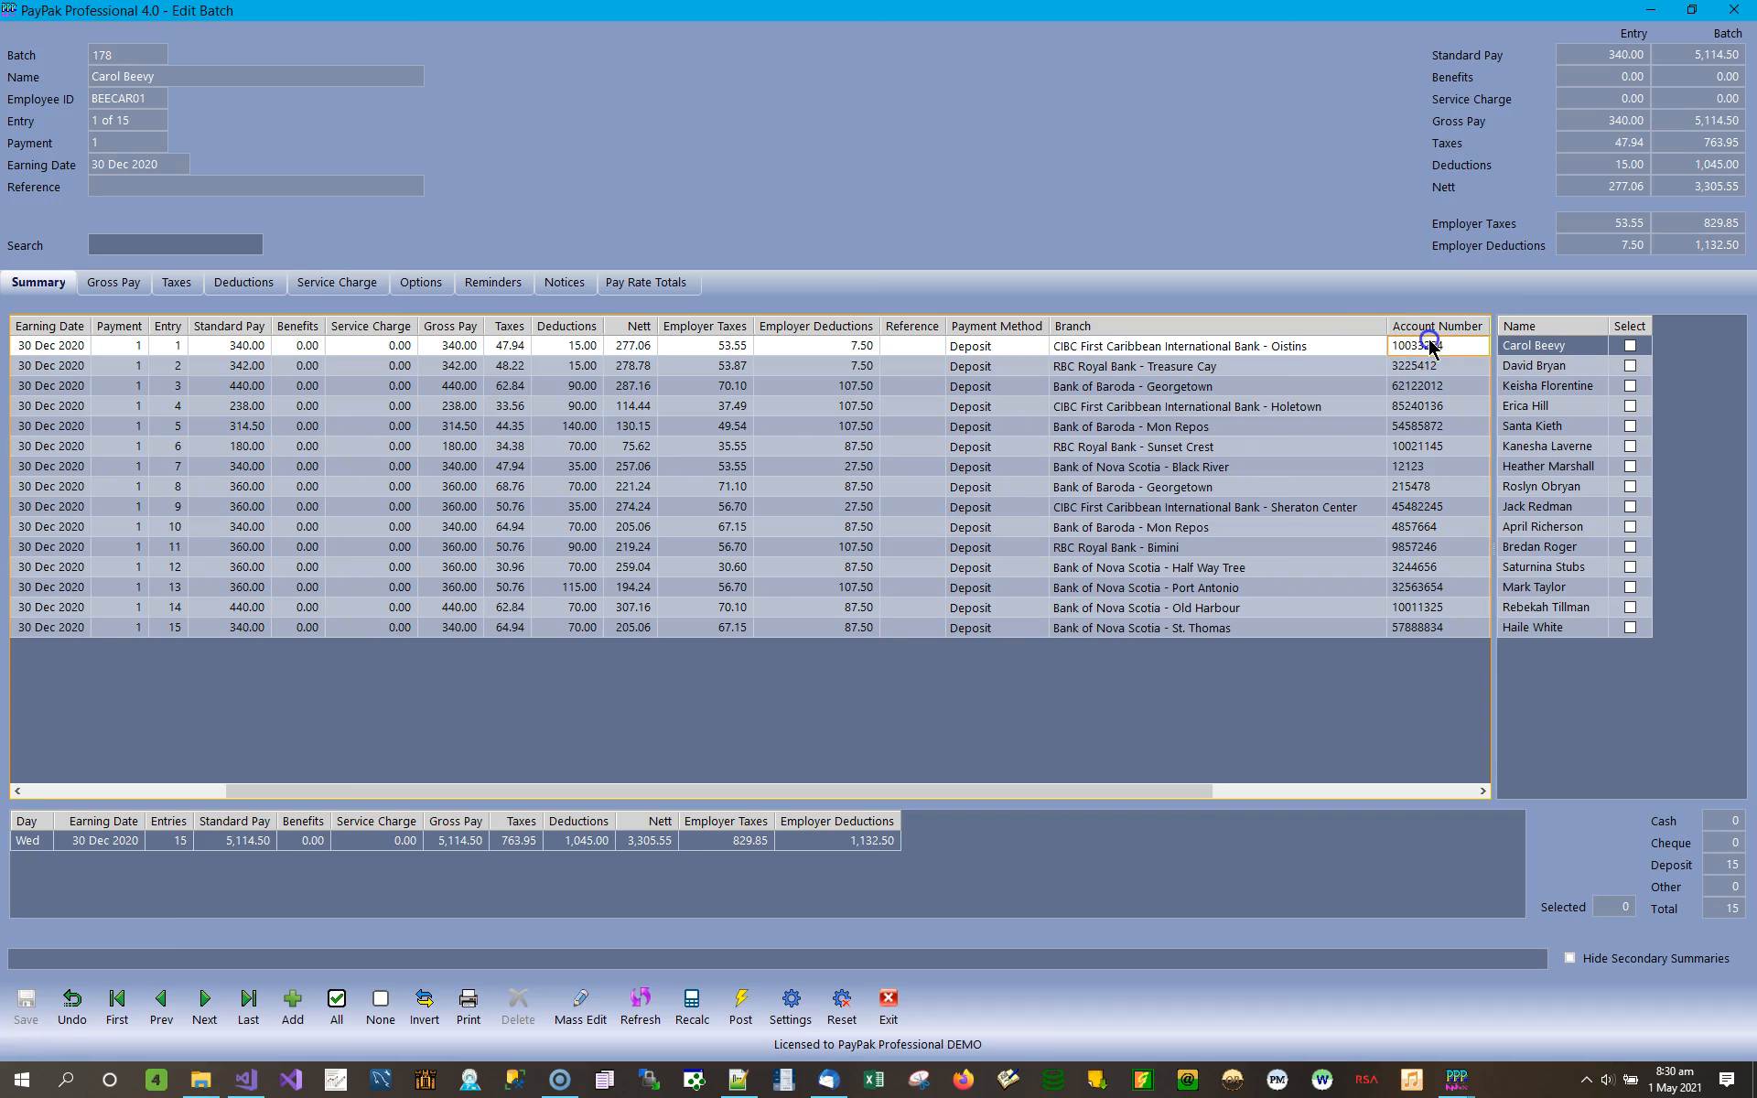
{"action": "left_click", "coordinate": [1483, 790]}
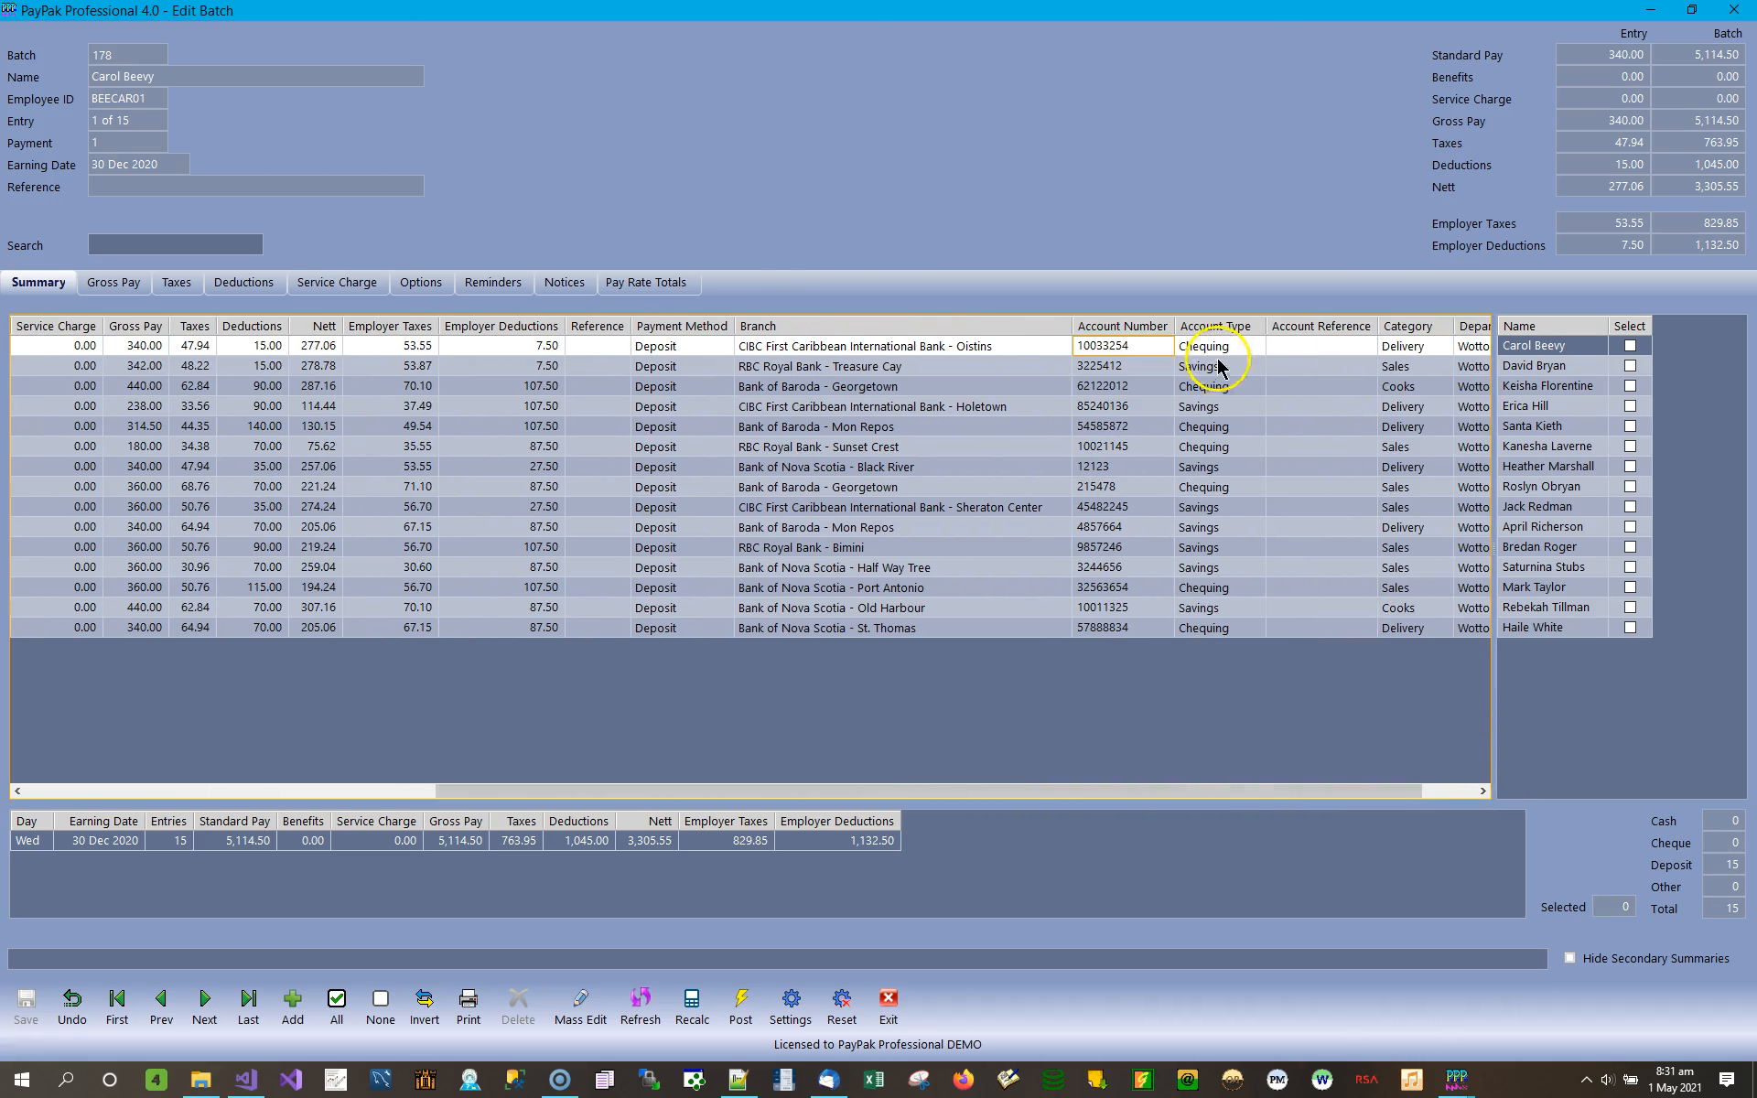
{"action": "left_click", "coordinate": [1246, 347]}
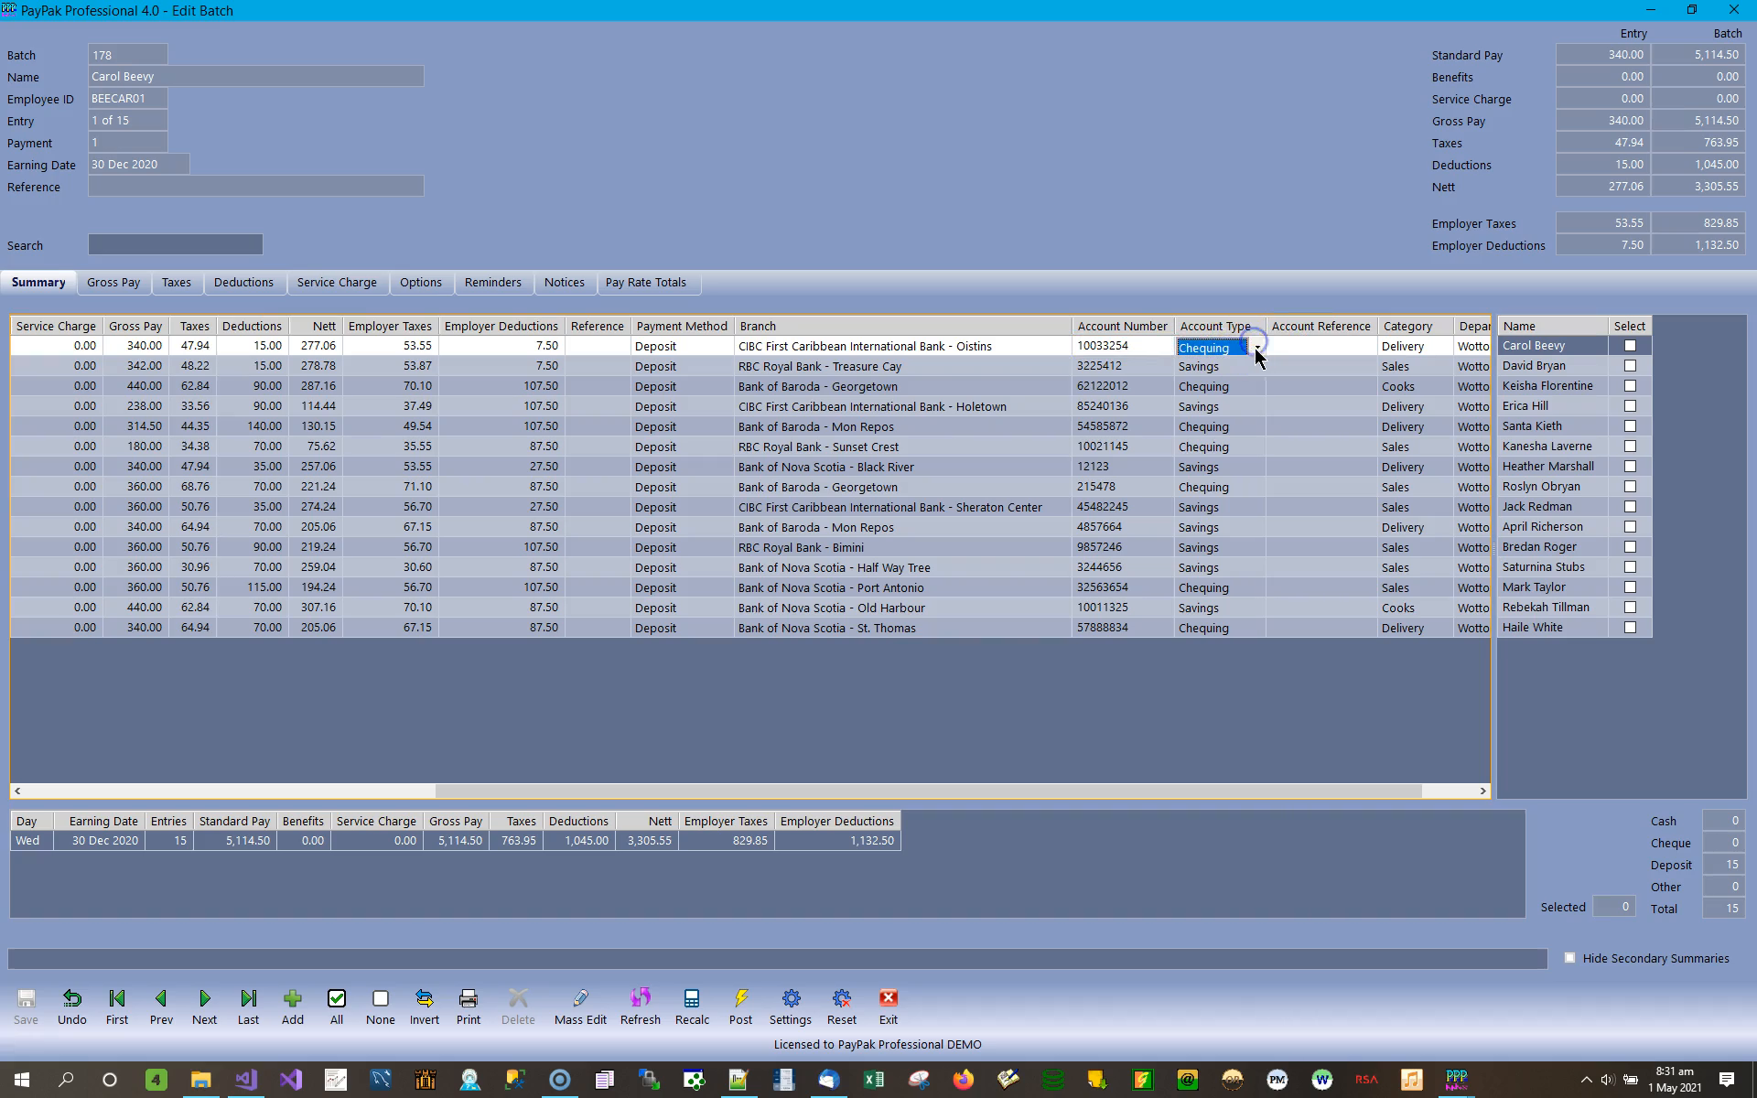
{"action": "left_click", "coordinate": [1257, 347]}
{"action": "left_click", "coordinate": [1257, 347]}
Examine the category and department choices of the sixth entry in the batch summary.
{"action": "left_click", "coordinate": [1482, 789]}
{"action": "left_click", "coordinate": [1364, 448]}
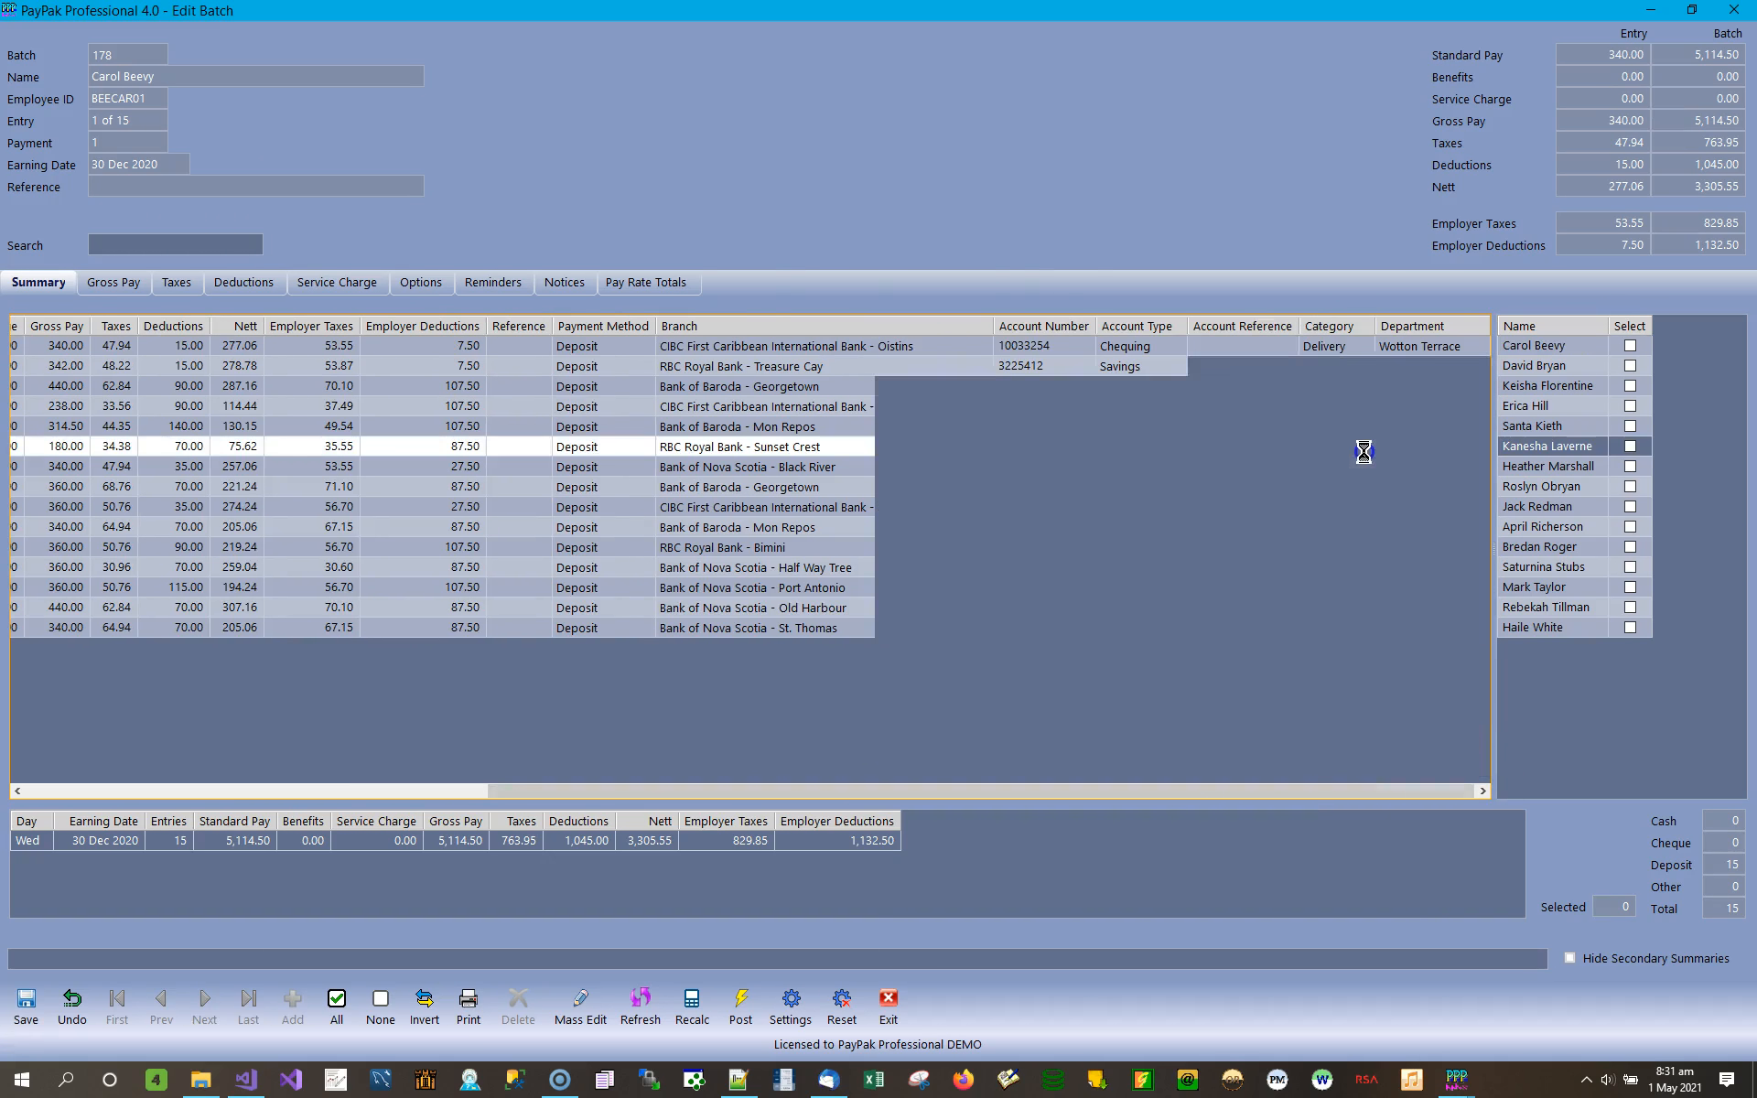
{"action": "left_click", "coordinate": [1367, 450]}
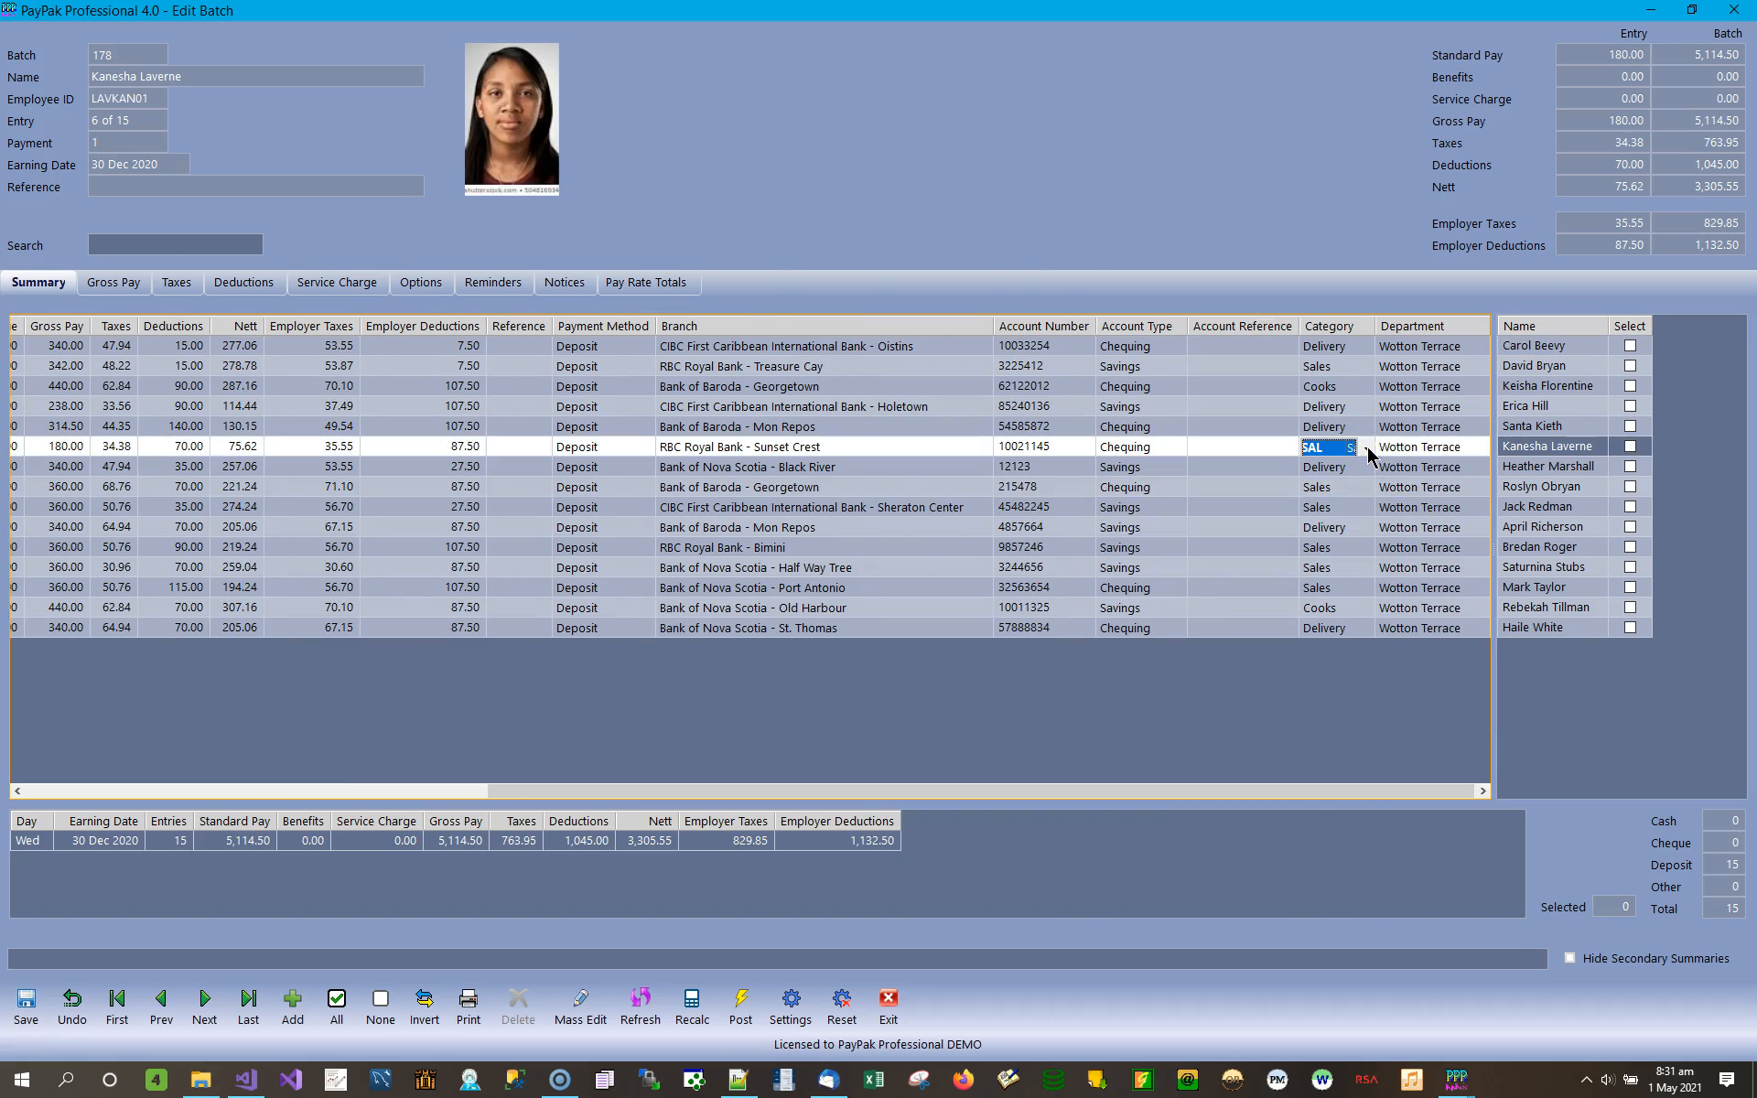
{"action": "left_click", "coordinate": [1367, 448]}
{"action": "left_click", "coordinate": [1419, 448]}
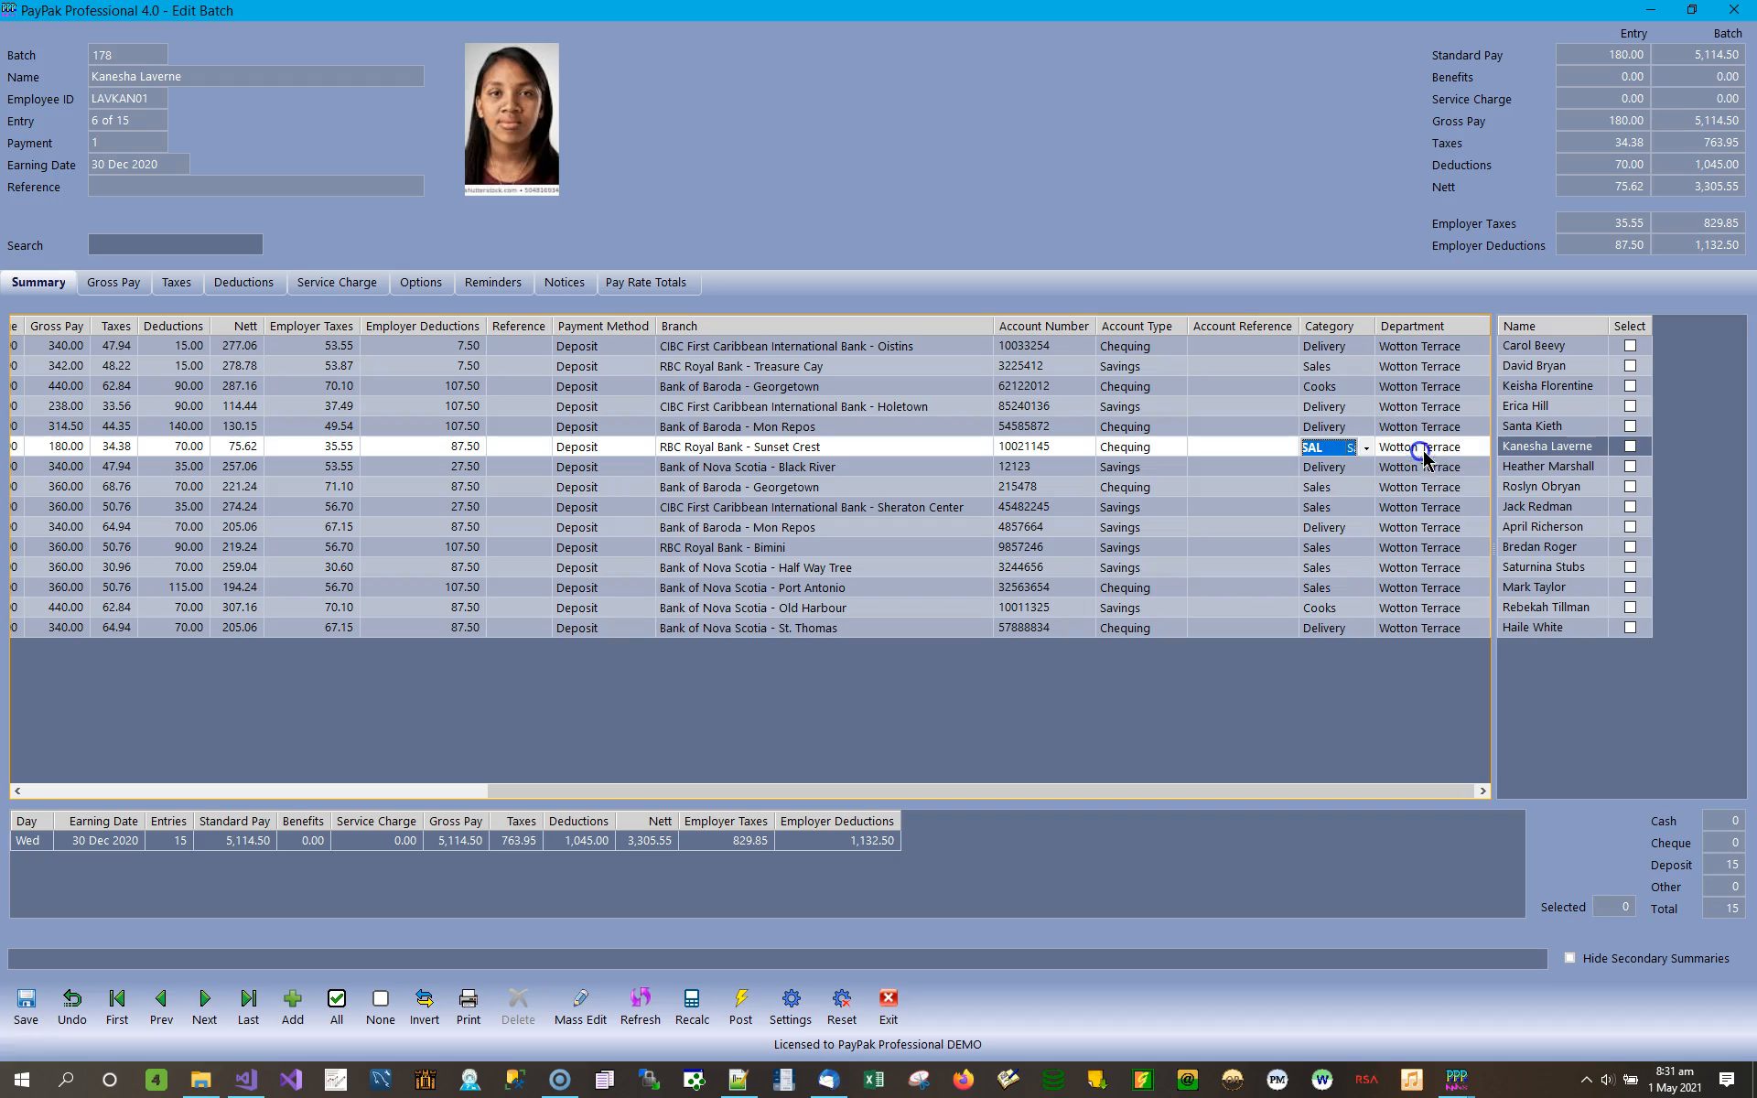
{"action": "left_click", "coordinate": [1478, 449]}
{"action": "left_click", "coordinate": [1480, 448]}
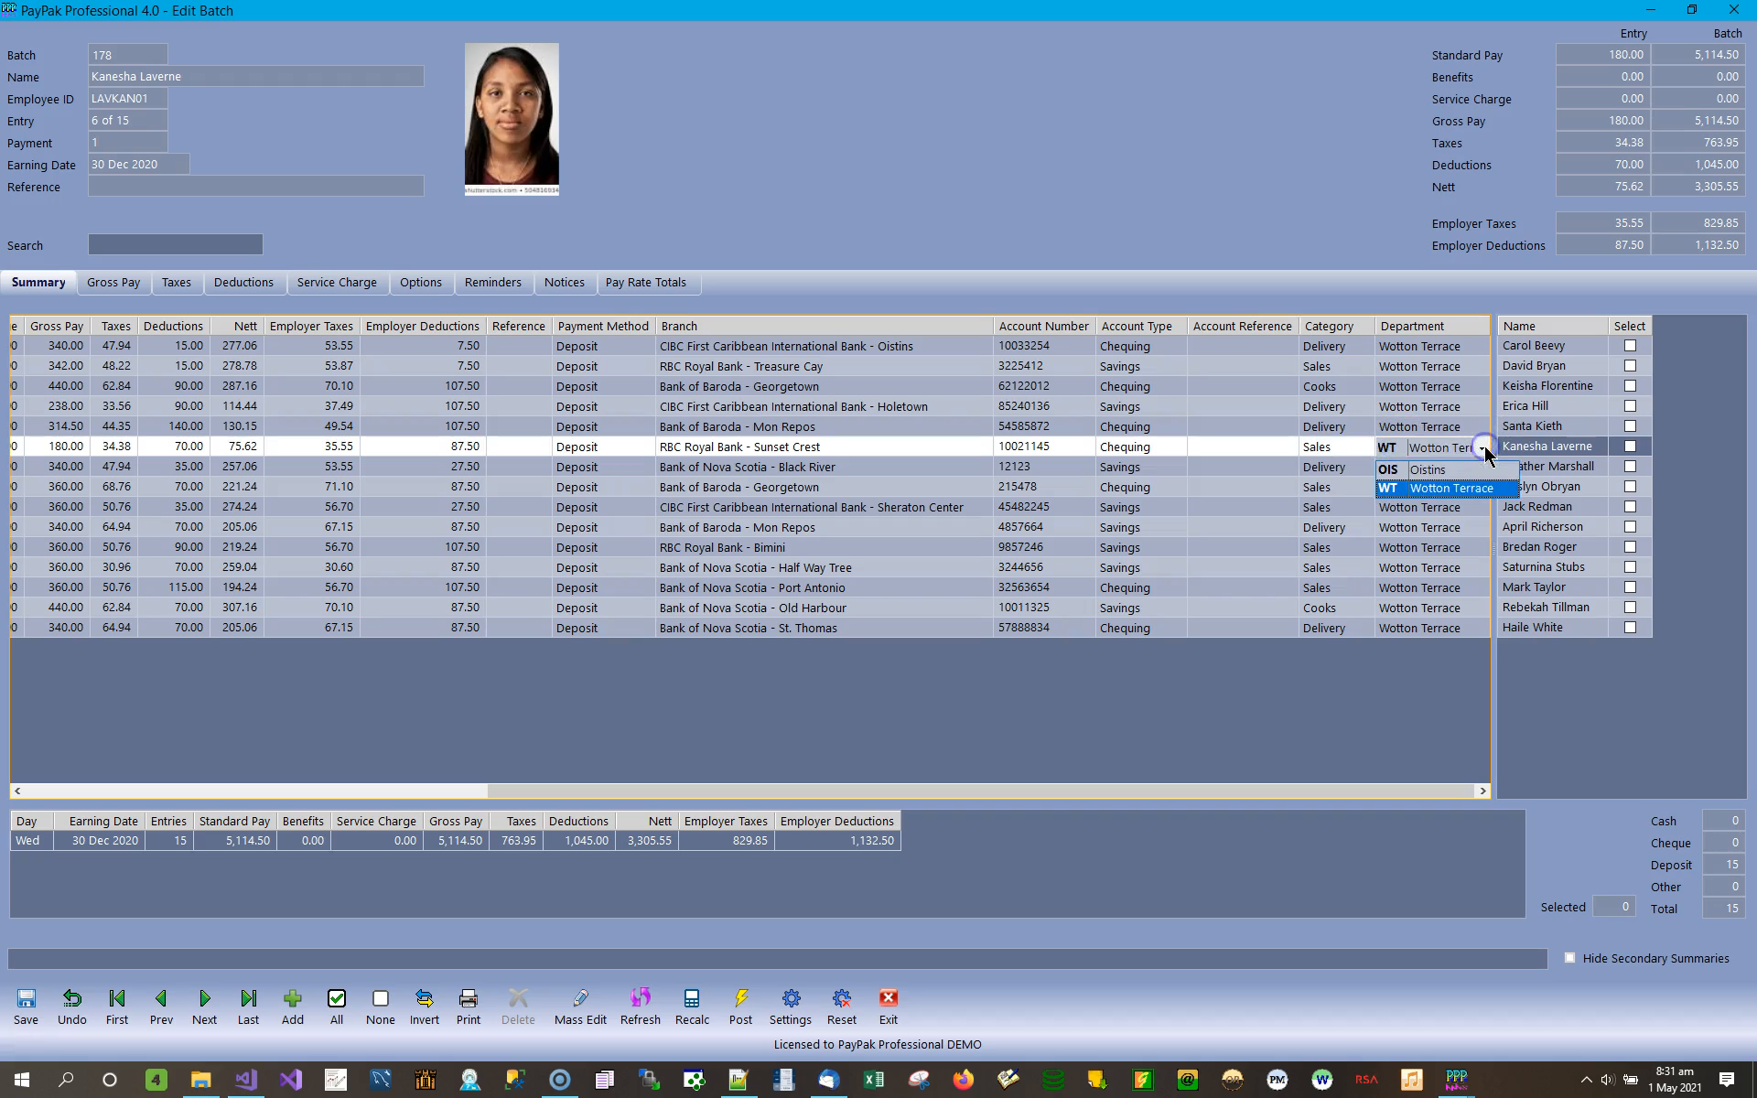
{"action": "left_click", "coordinate": [1460, 438]}
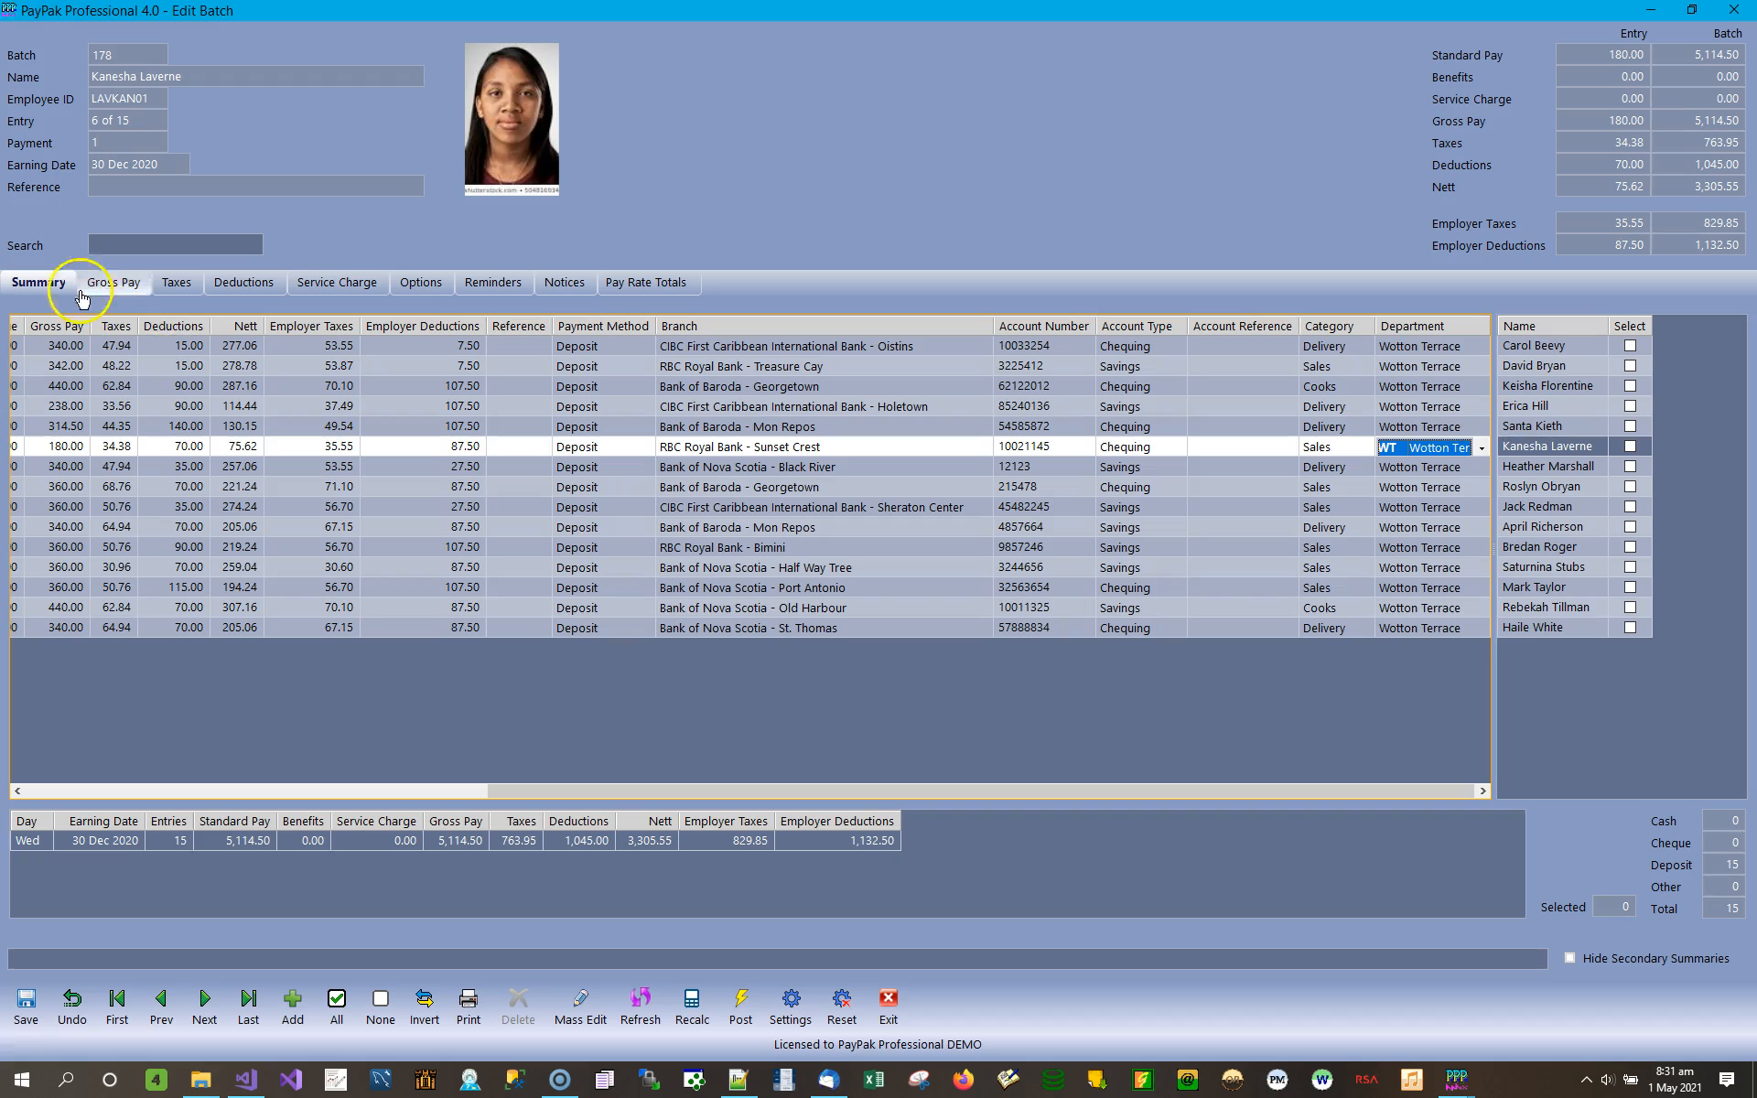
{"action": "left_click", "coordinate": [1354, 448]}
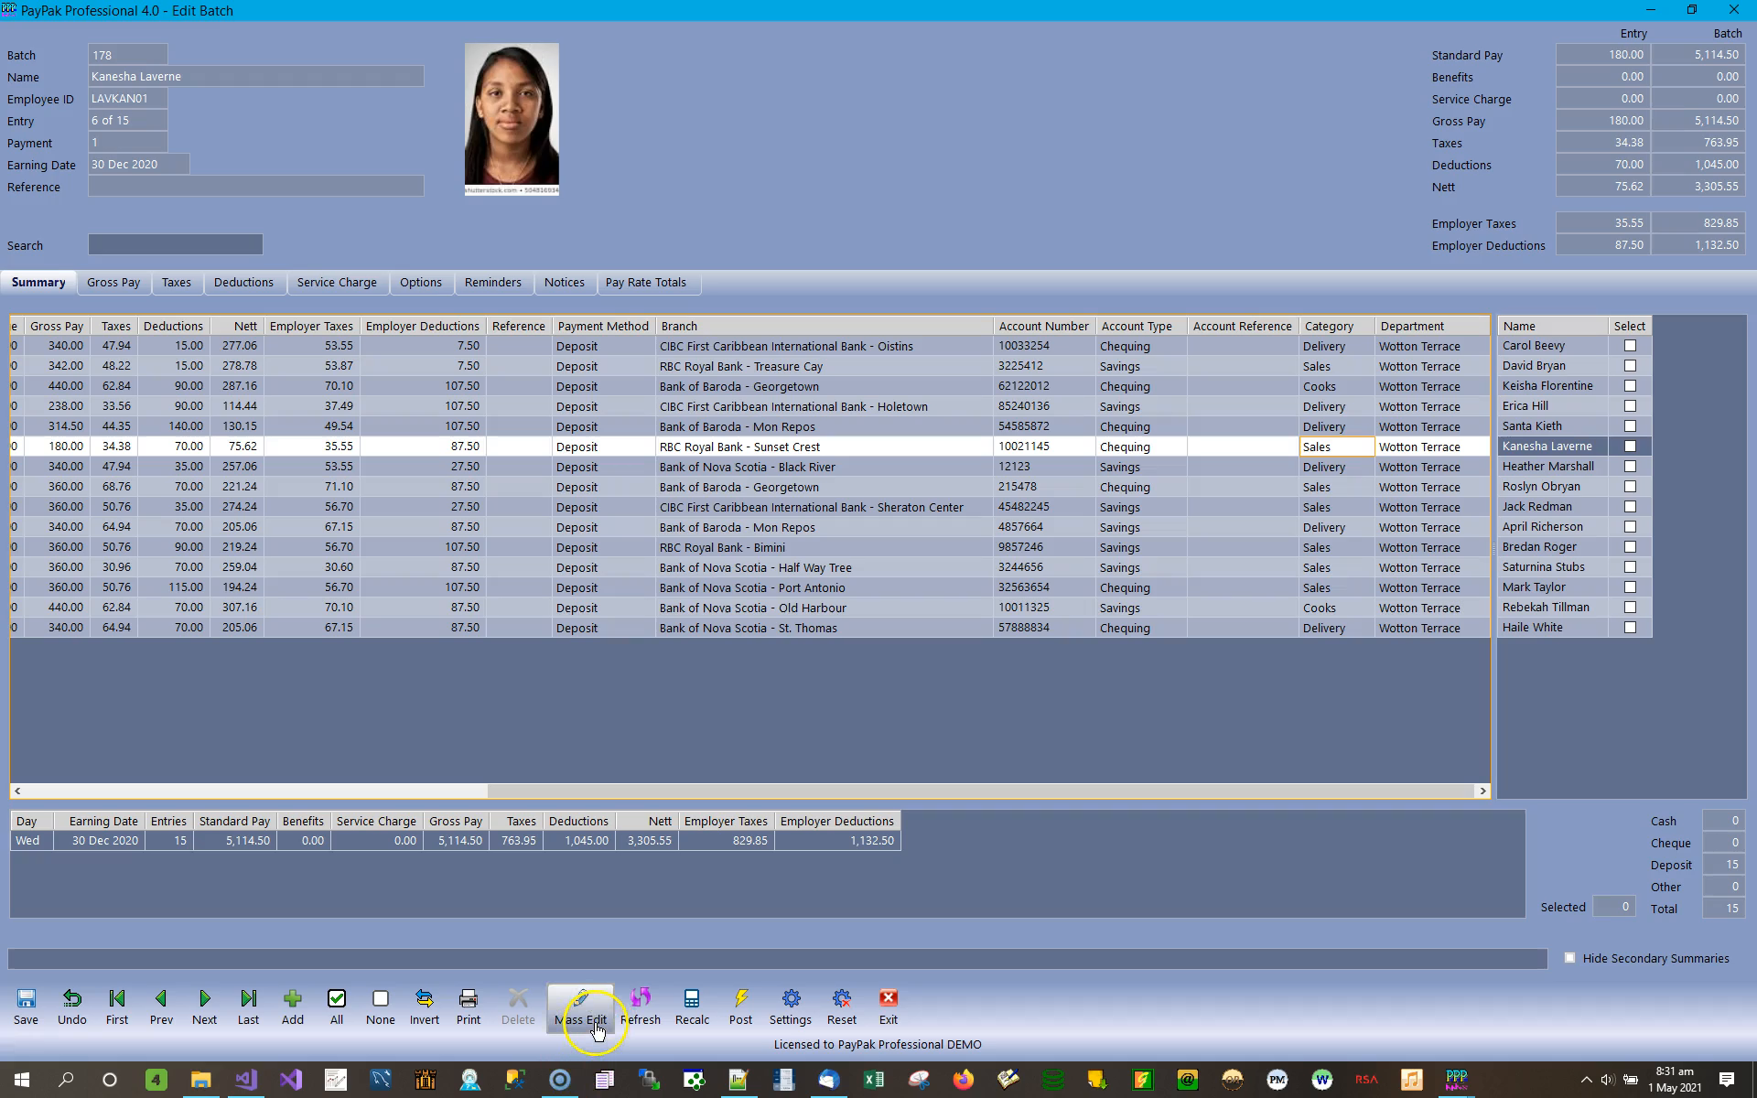
Mark entries 4, 5, 9 and 13 of the batch as selected.
{"action": "left_click", "coordinate": [1629, 407]}
{"action": "left_click", "coordinate": [1630, 408]}
{"action": "left_click", "coordinate": [1631, 427]}
{"action": "left_click", "coordinate": [1632, 427]}
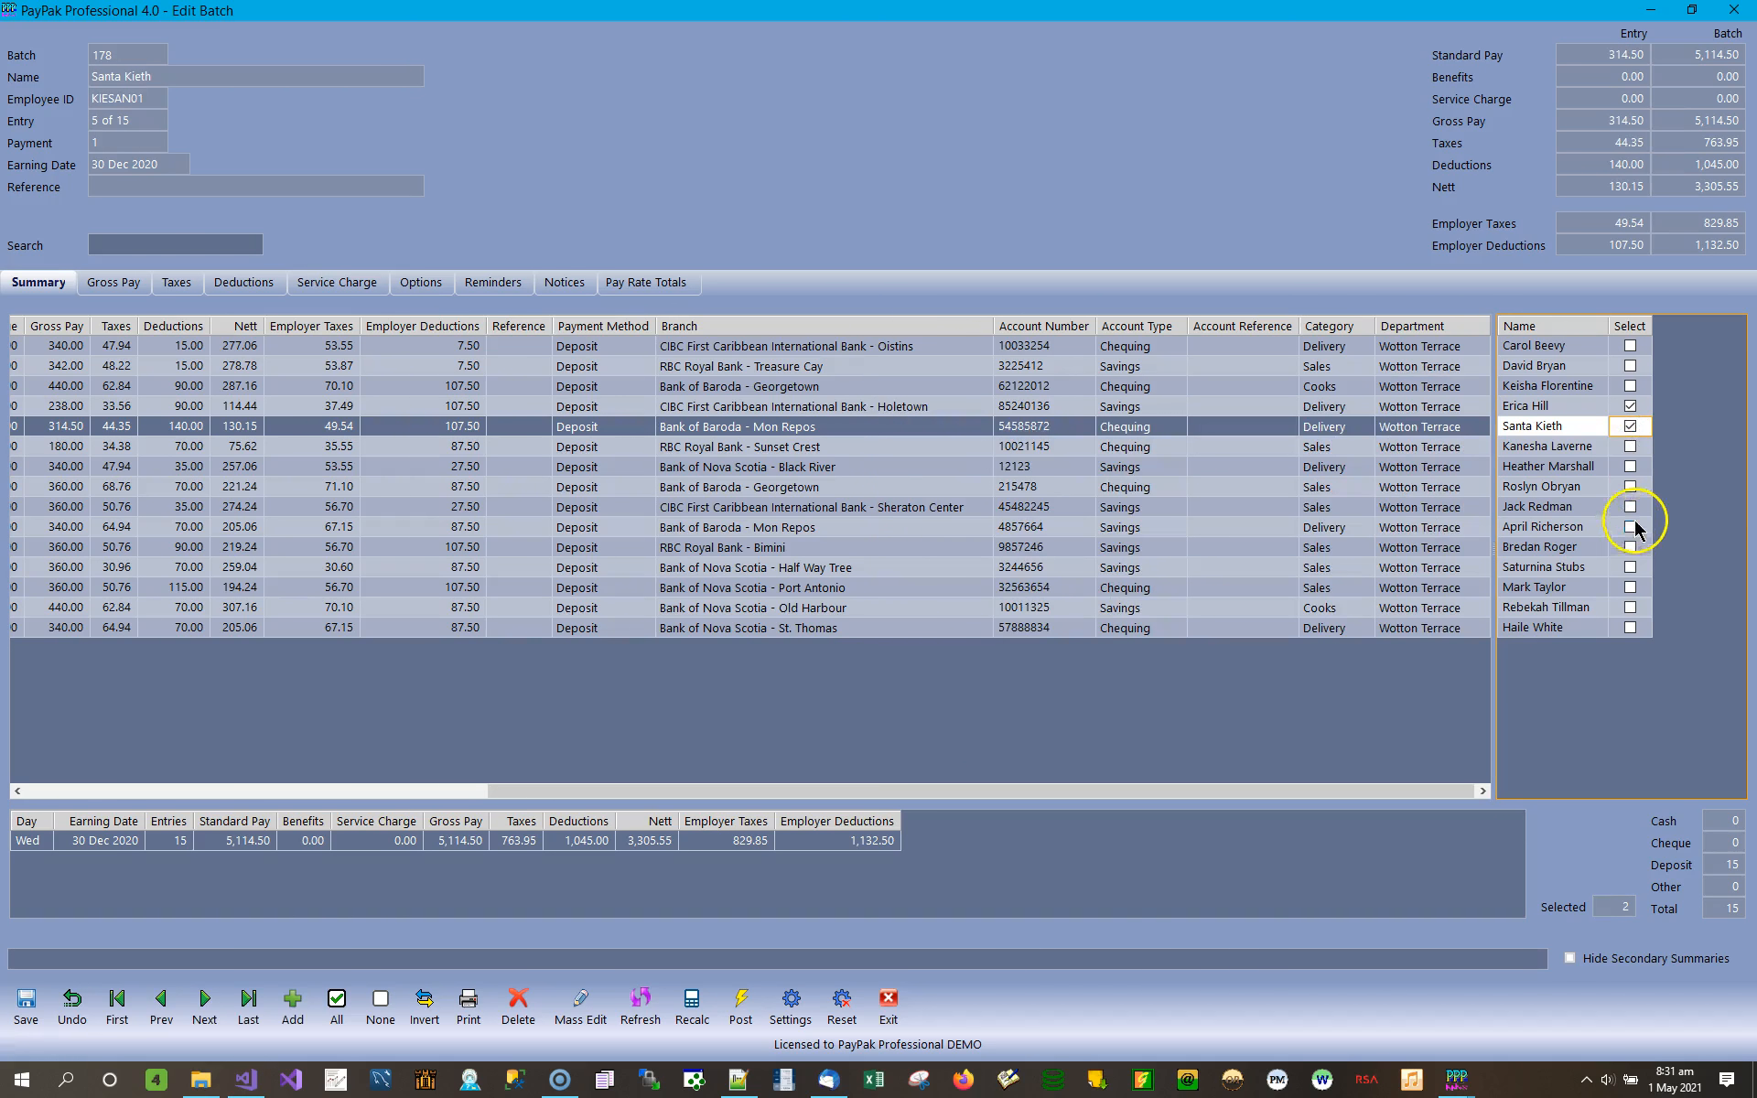
{"action": "left_click", "coordinate": [1632, 508]}
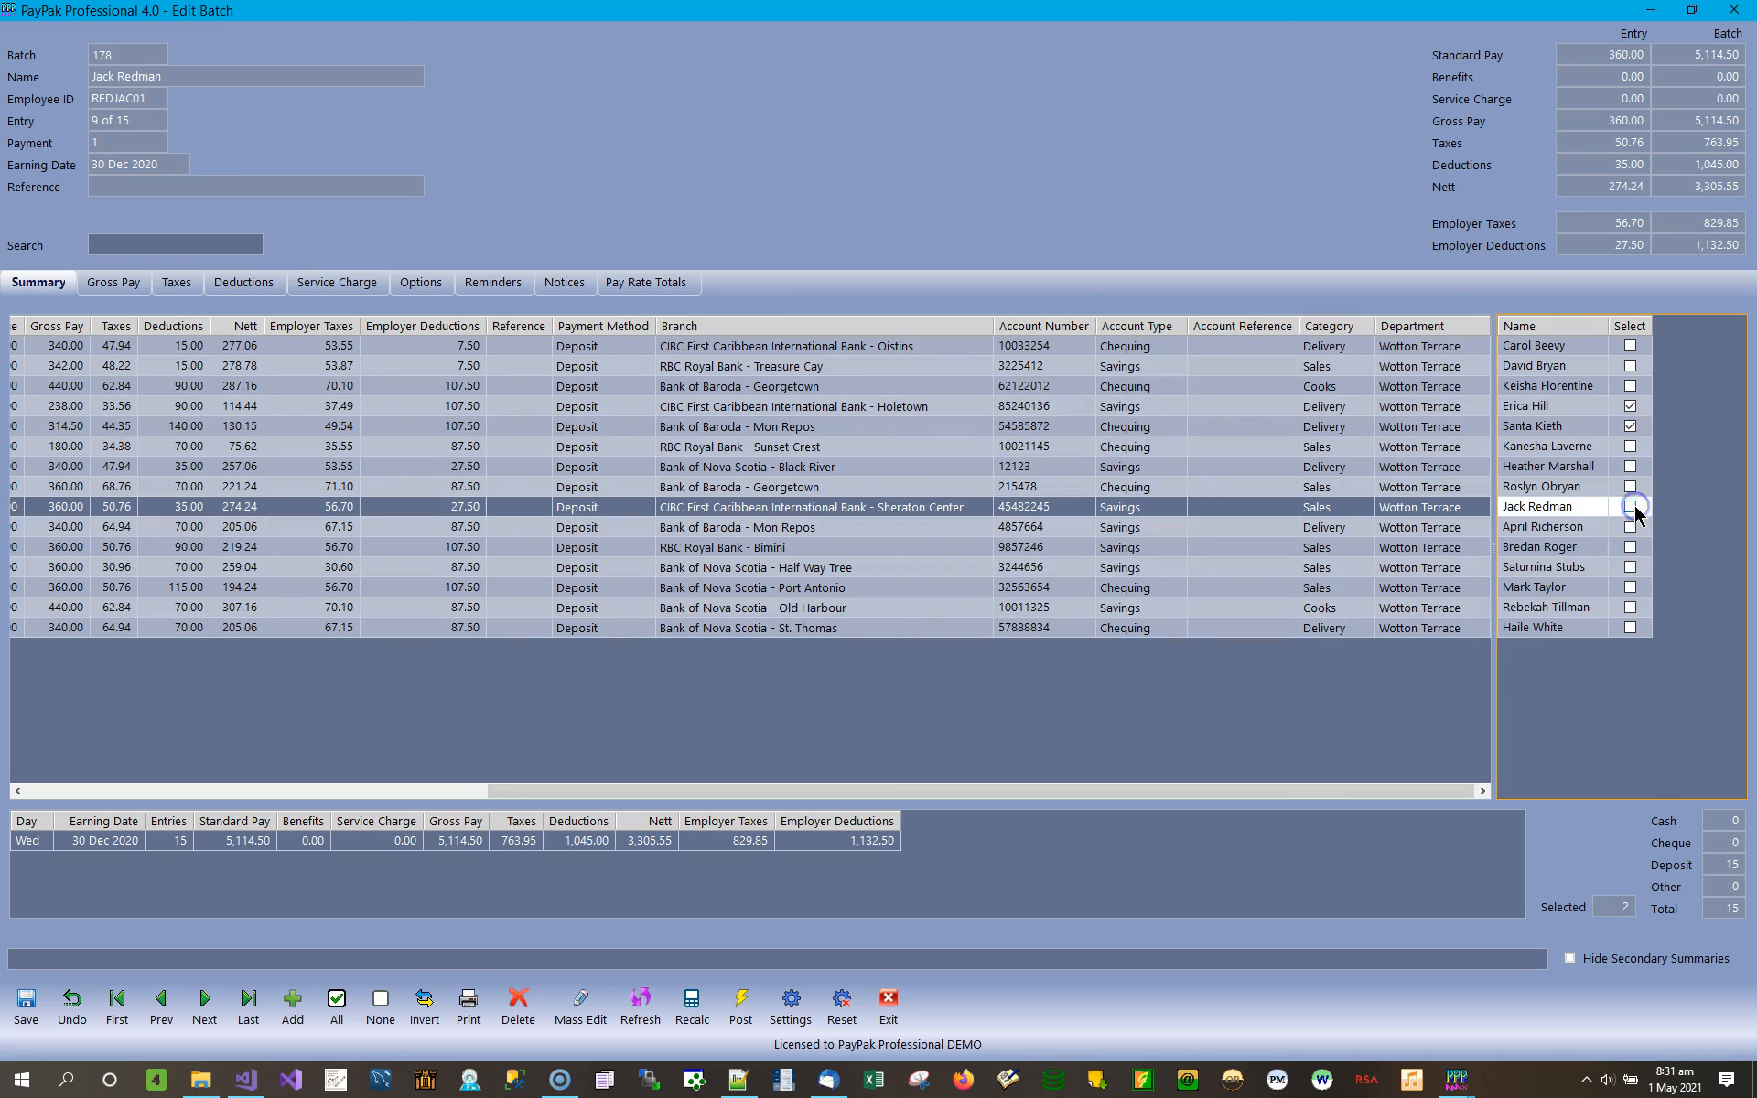
{"action": "left_click", "coordinate": [1632, 589]}
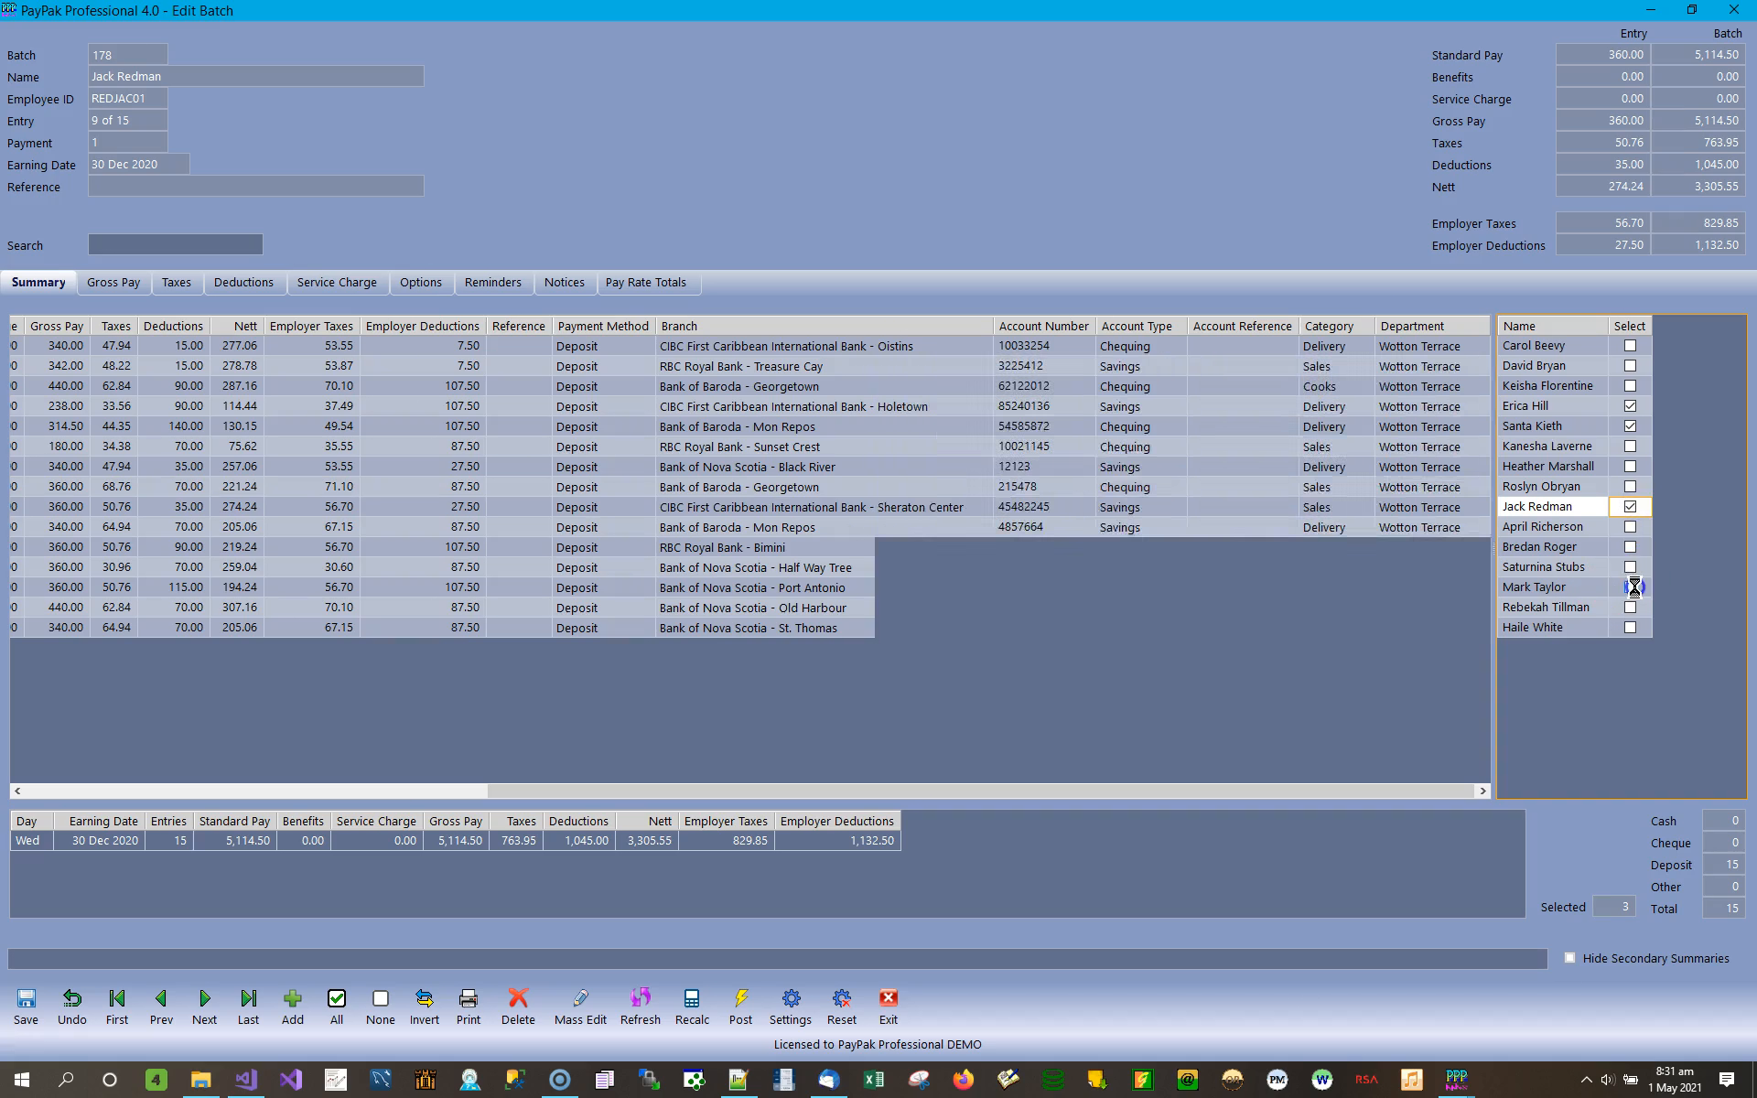
{"action": "left_click", "coordinate": [1631, 590]}
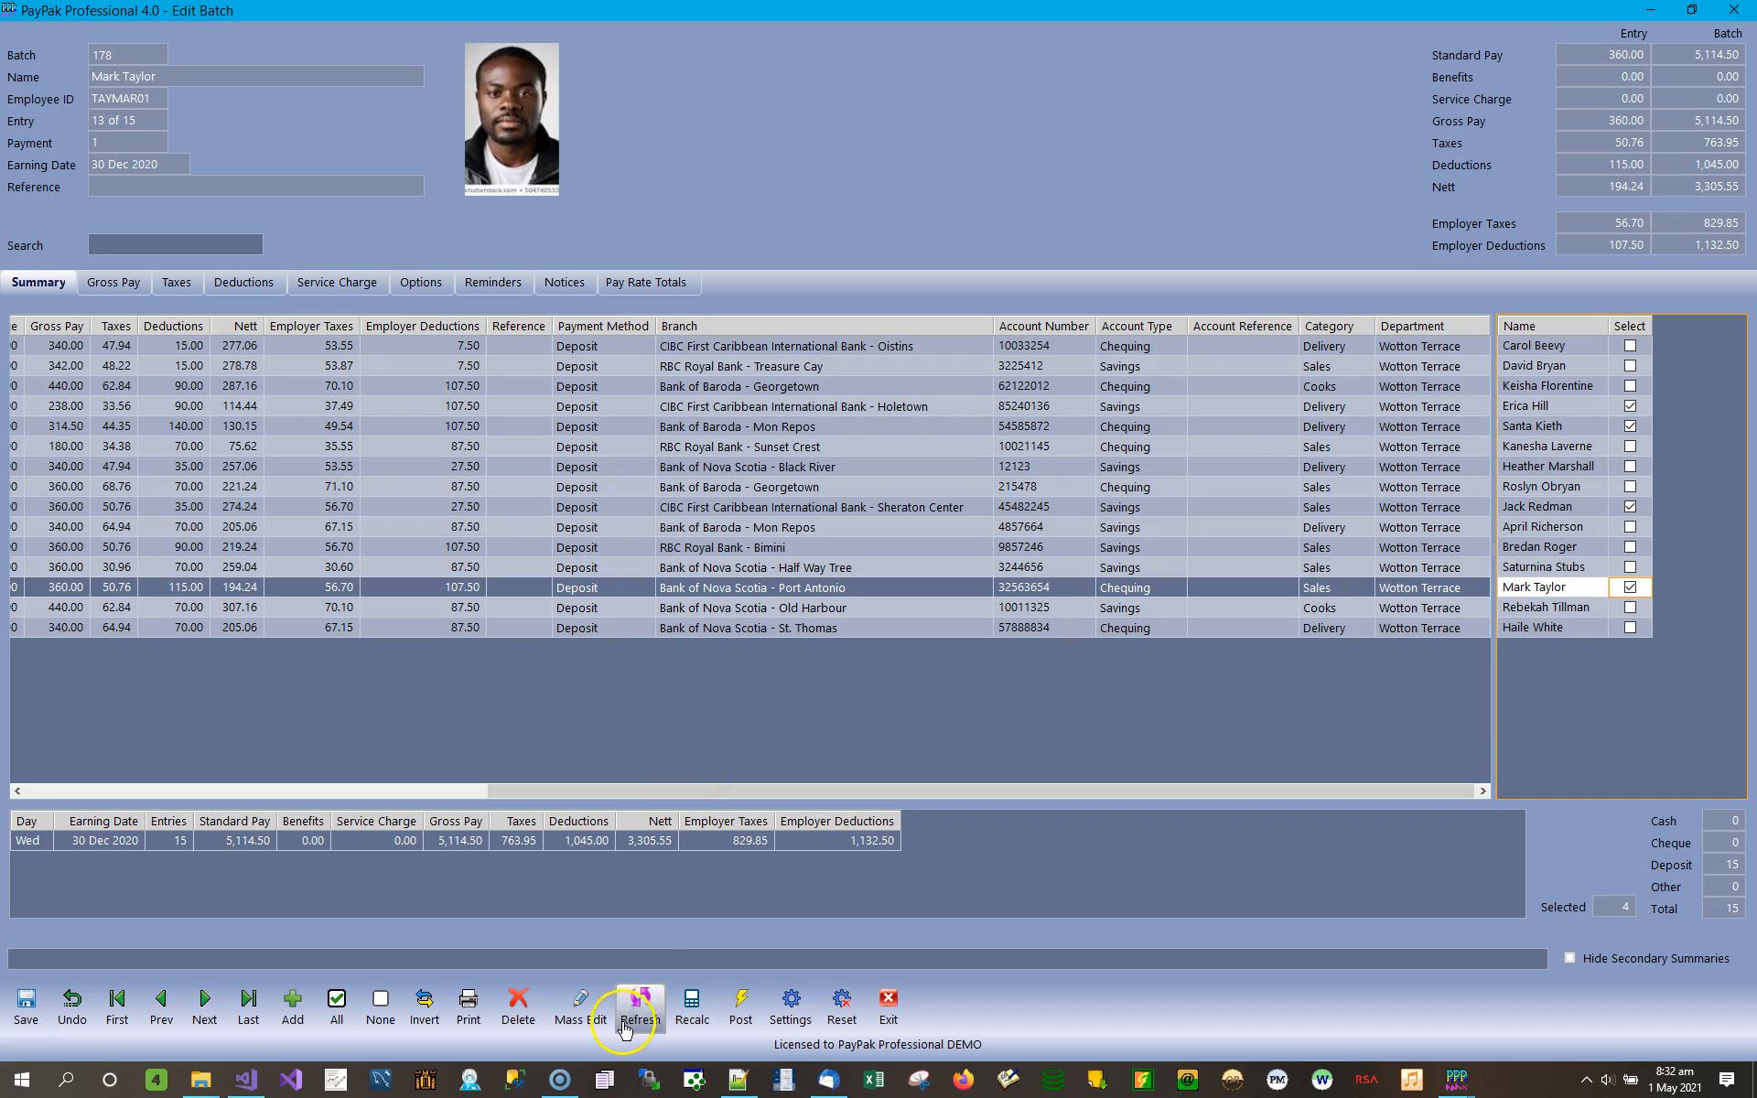
Open Mass Edit for the batch, set it to change all entries, and include the earning date.
{"action": "left_click", "coordinate": [593, 1014]}
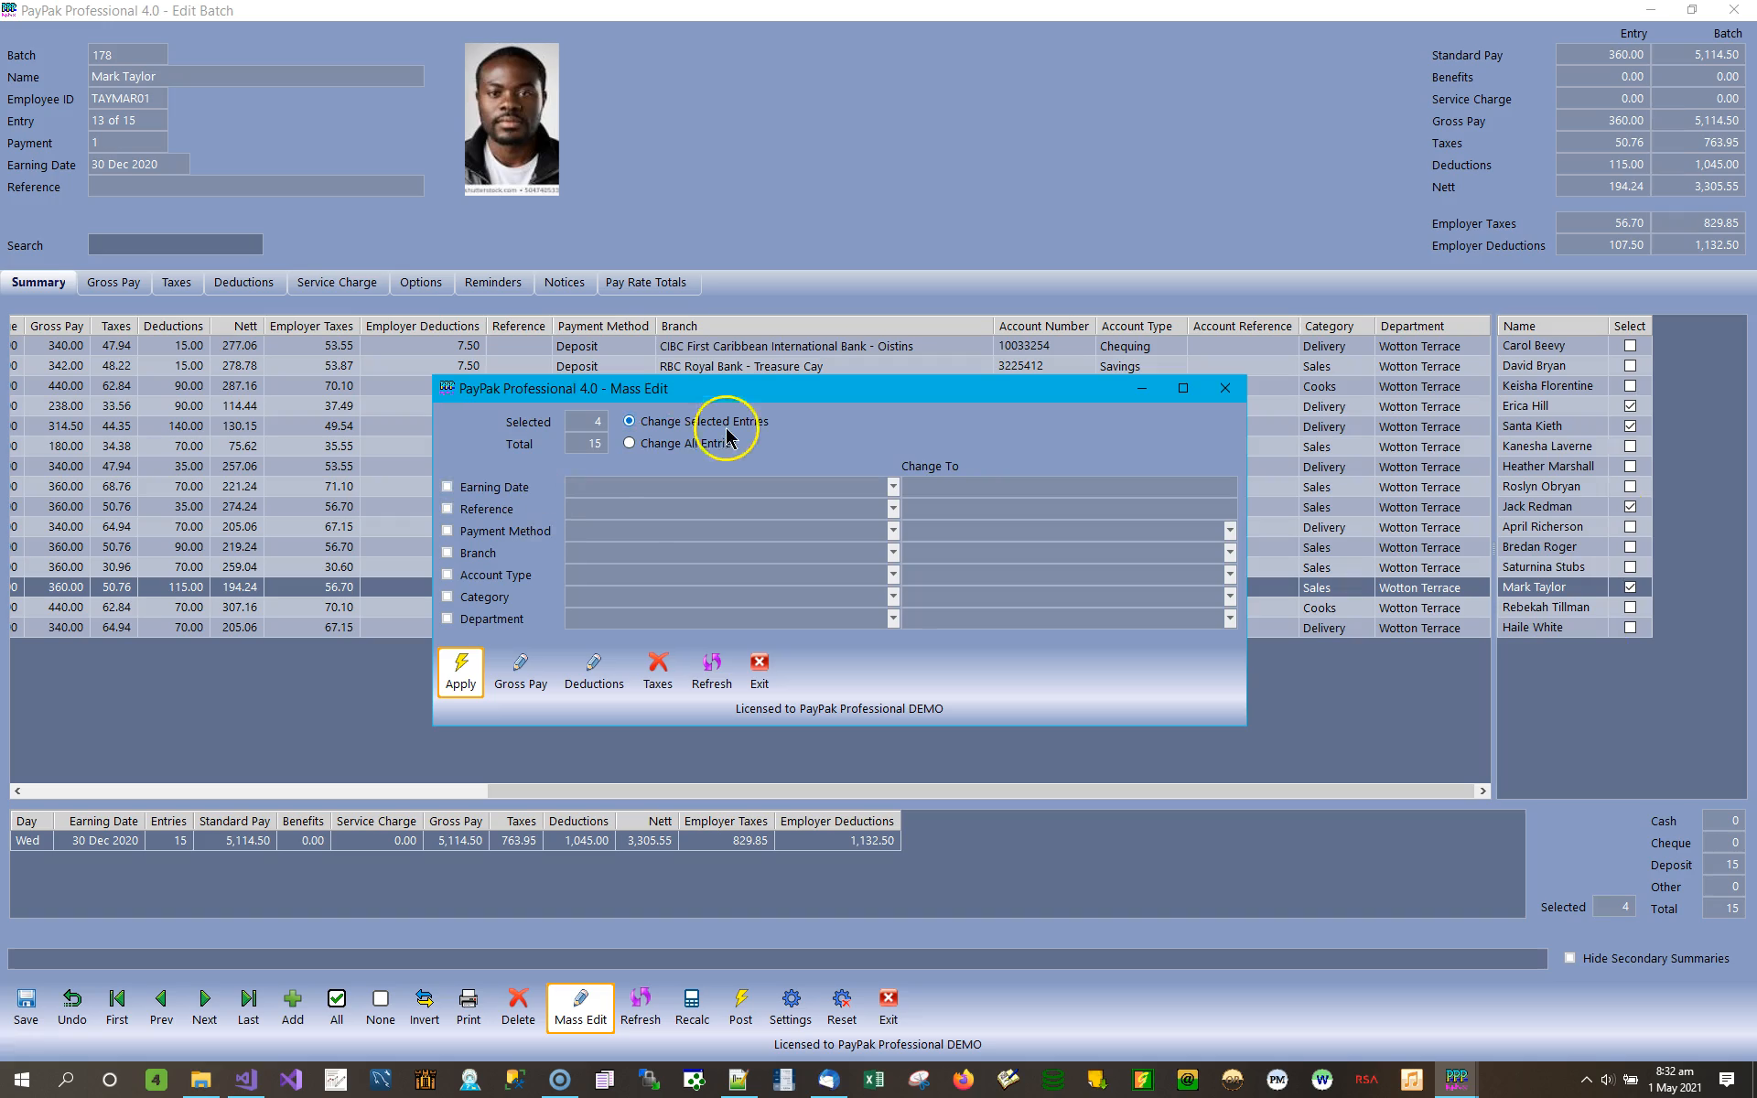
{"action": "left_click", "coordinate": [633, 443]}
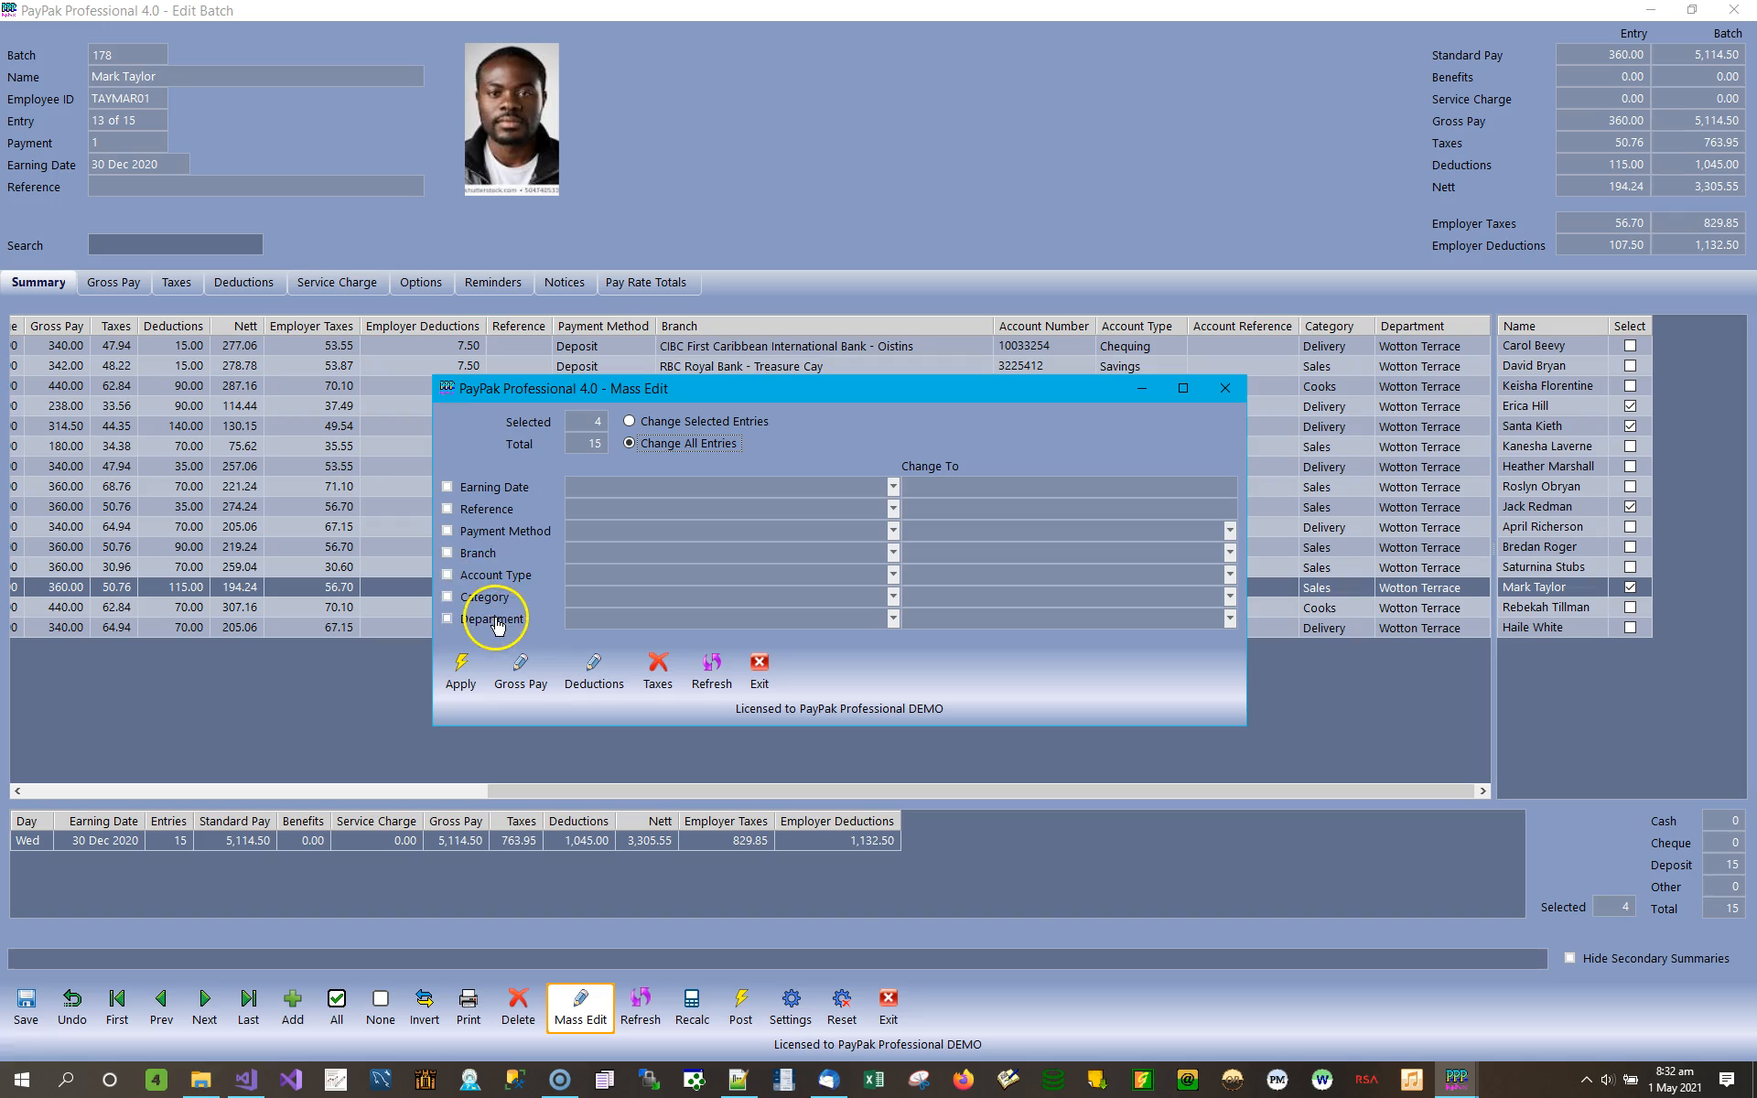
{"action": "left_click", "coordinate": [477, 491]}
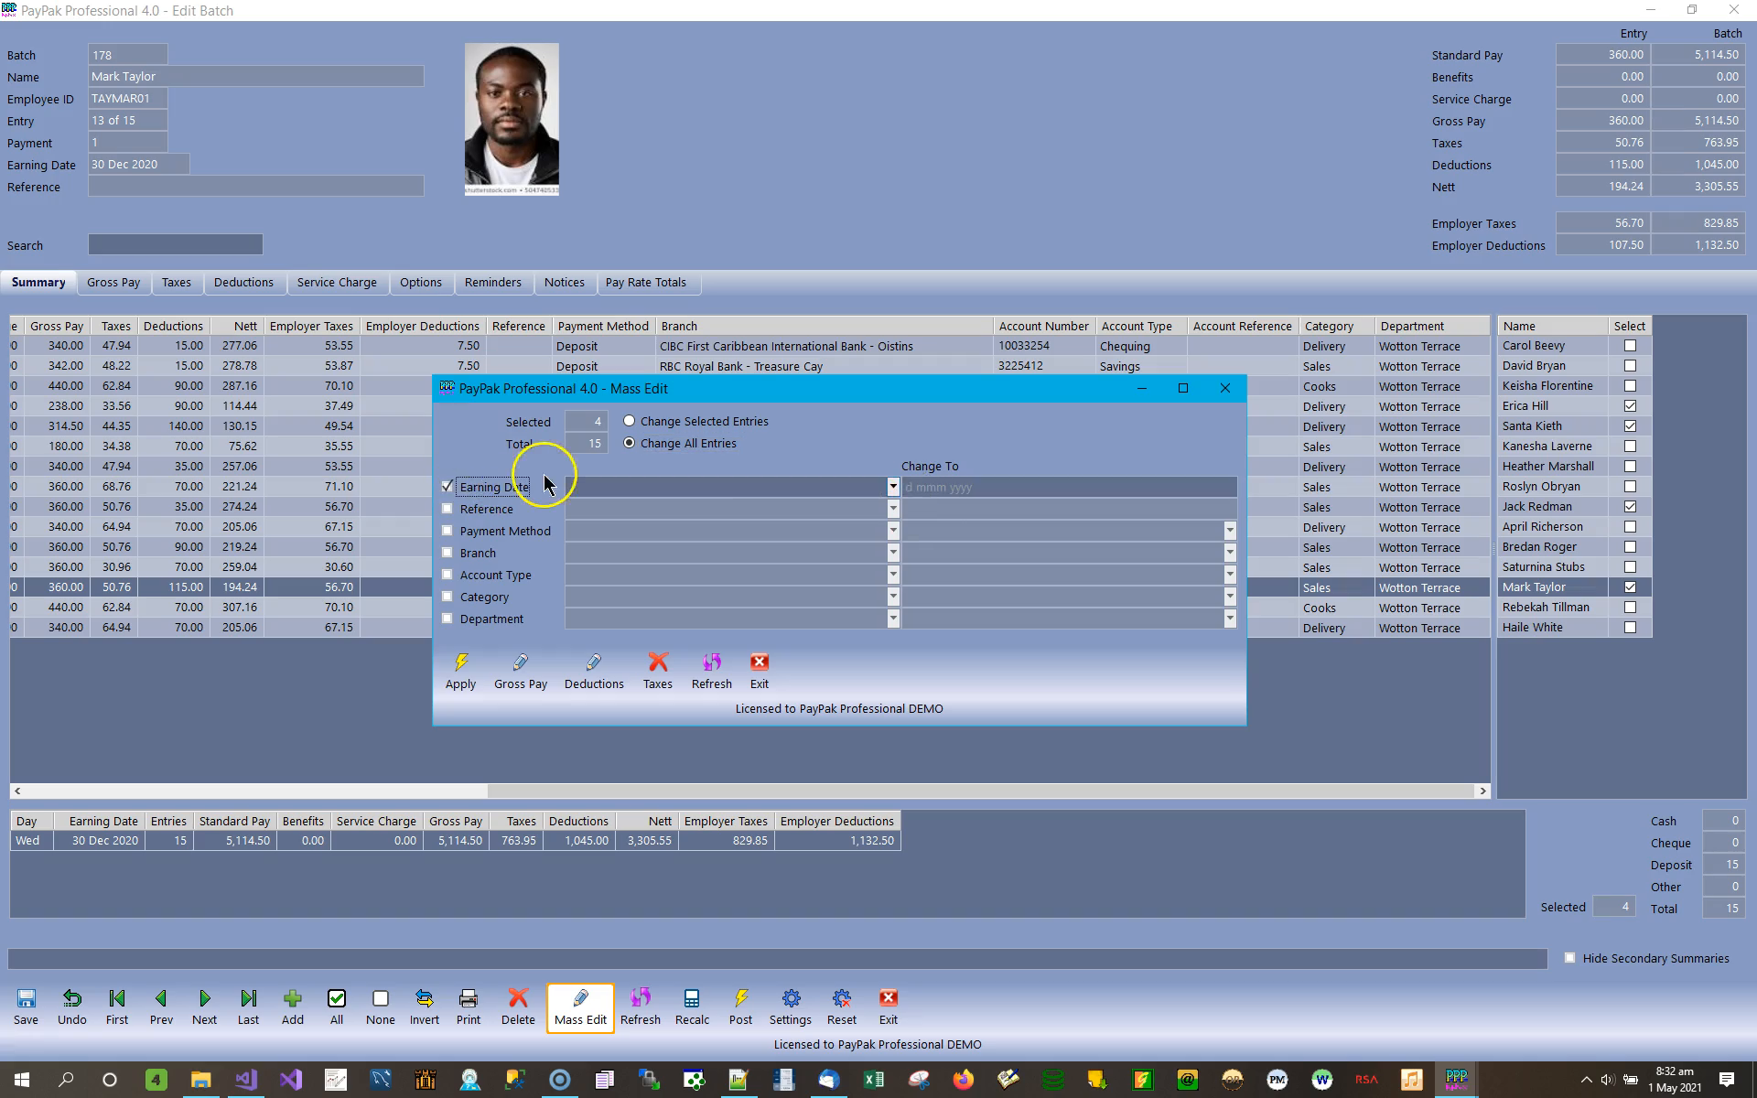
Choose ALL as the existing earning date to change and open the calendar for the replacement date.
{"action": "left_click", "coordinate": [893, 487]}
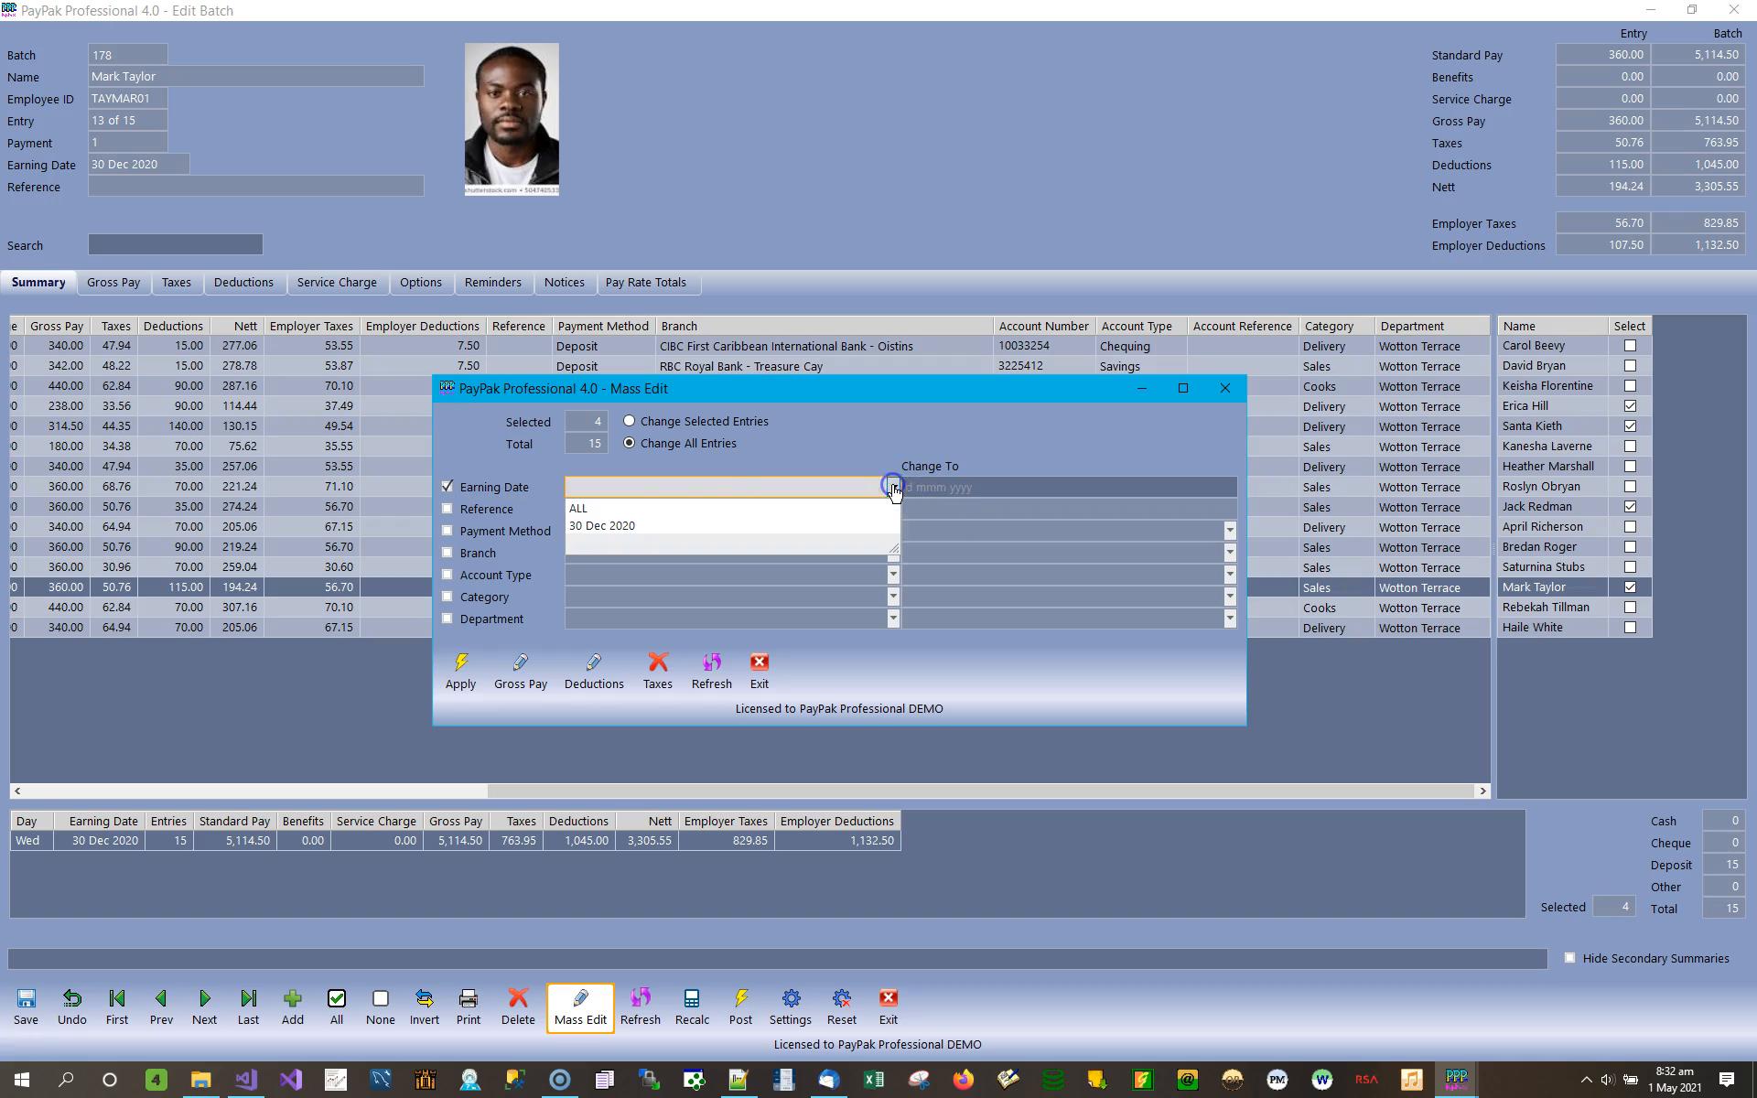
{"action": "left_click", "coordinate": [622, 527]}
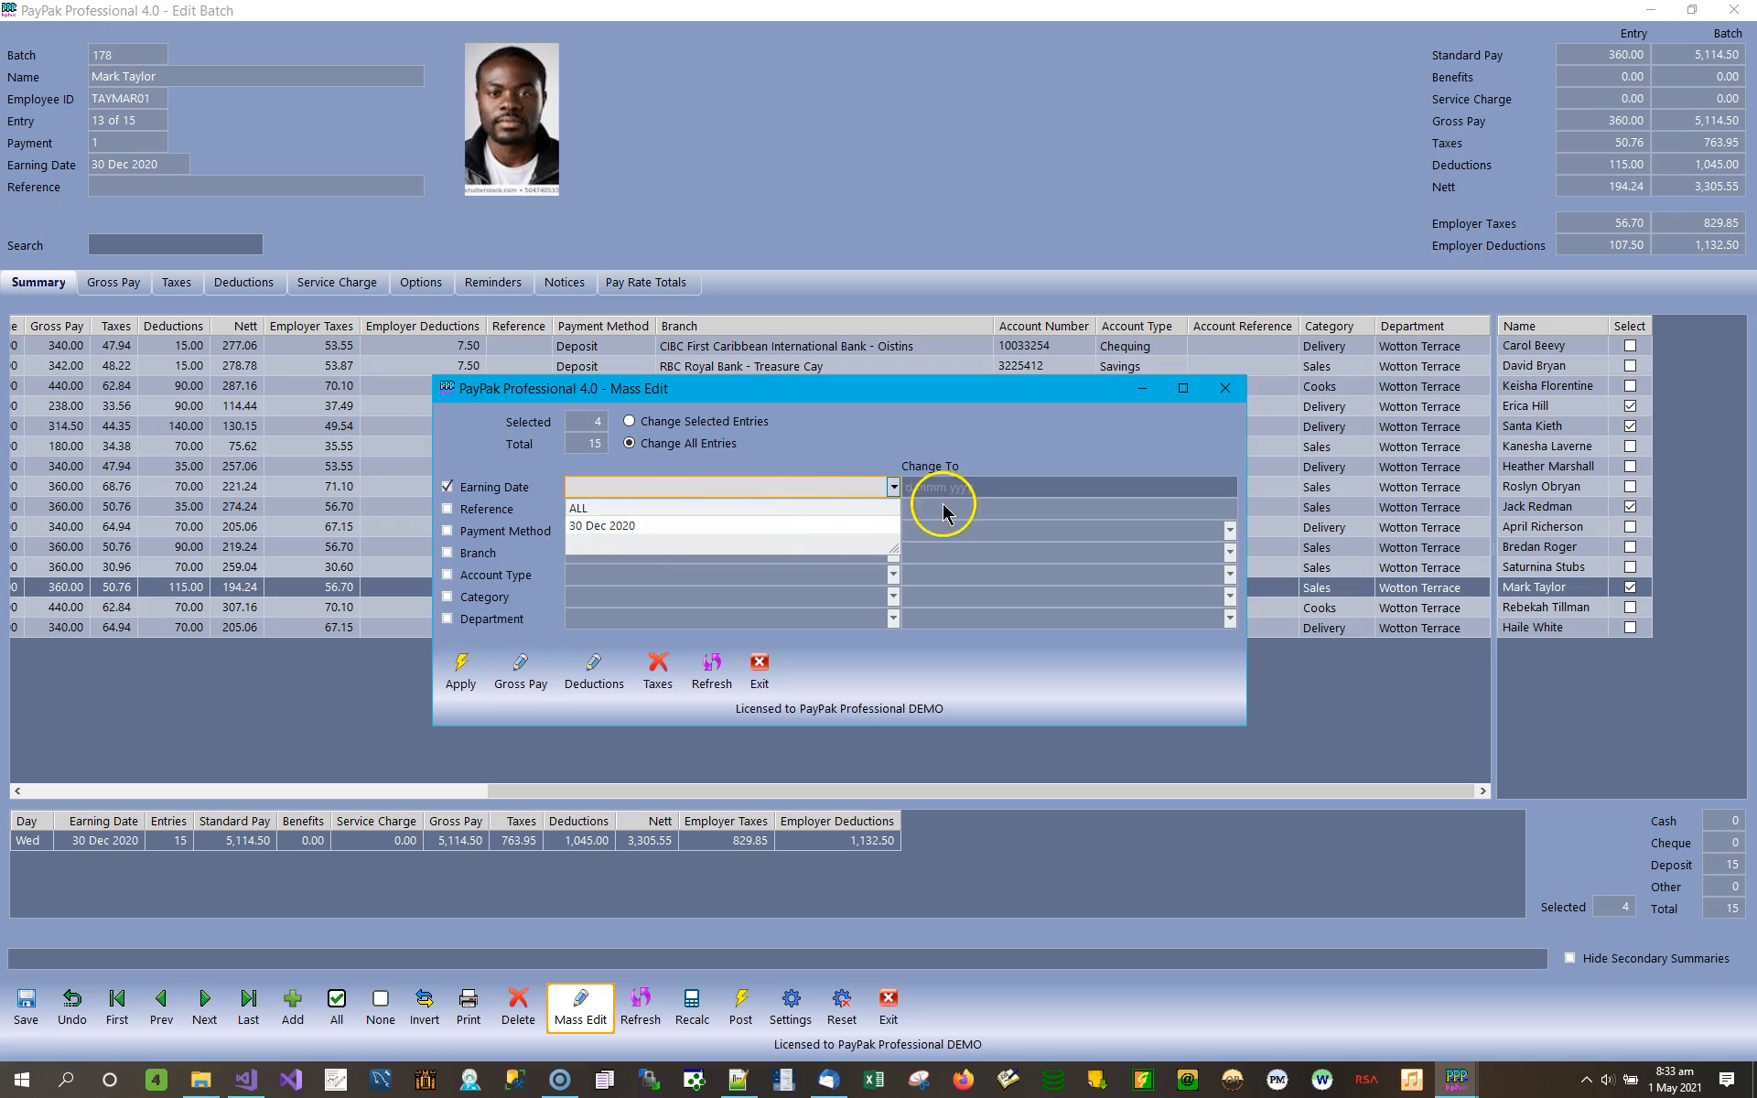
{"action": "left_click", "coordinate": [597, 508]}
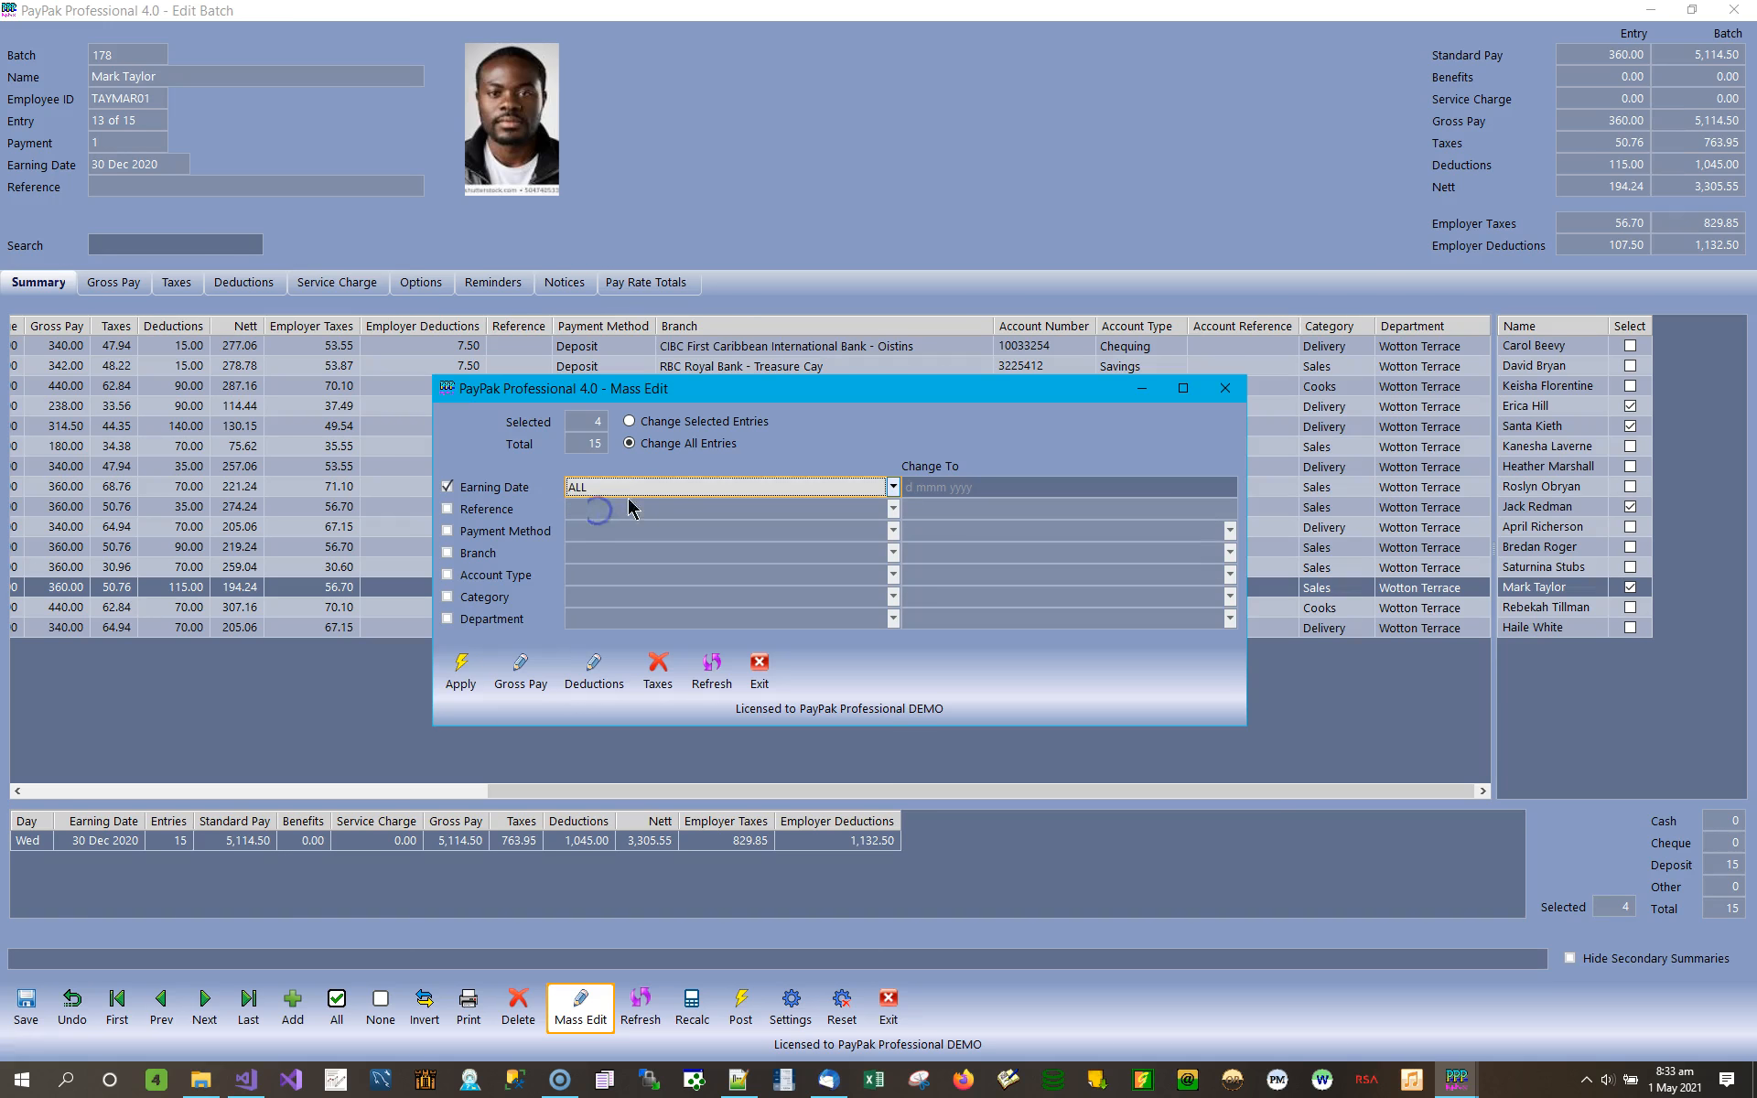
{"action": "left_click", "coordinate": [1187, 482]}
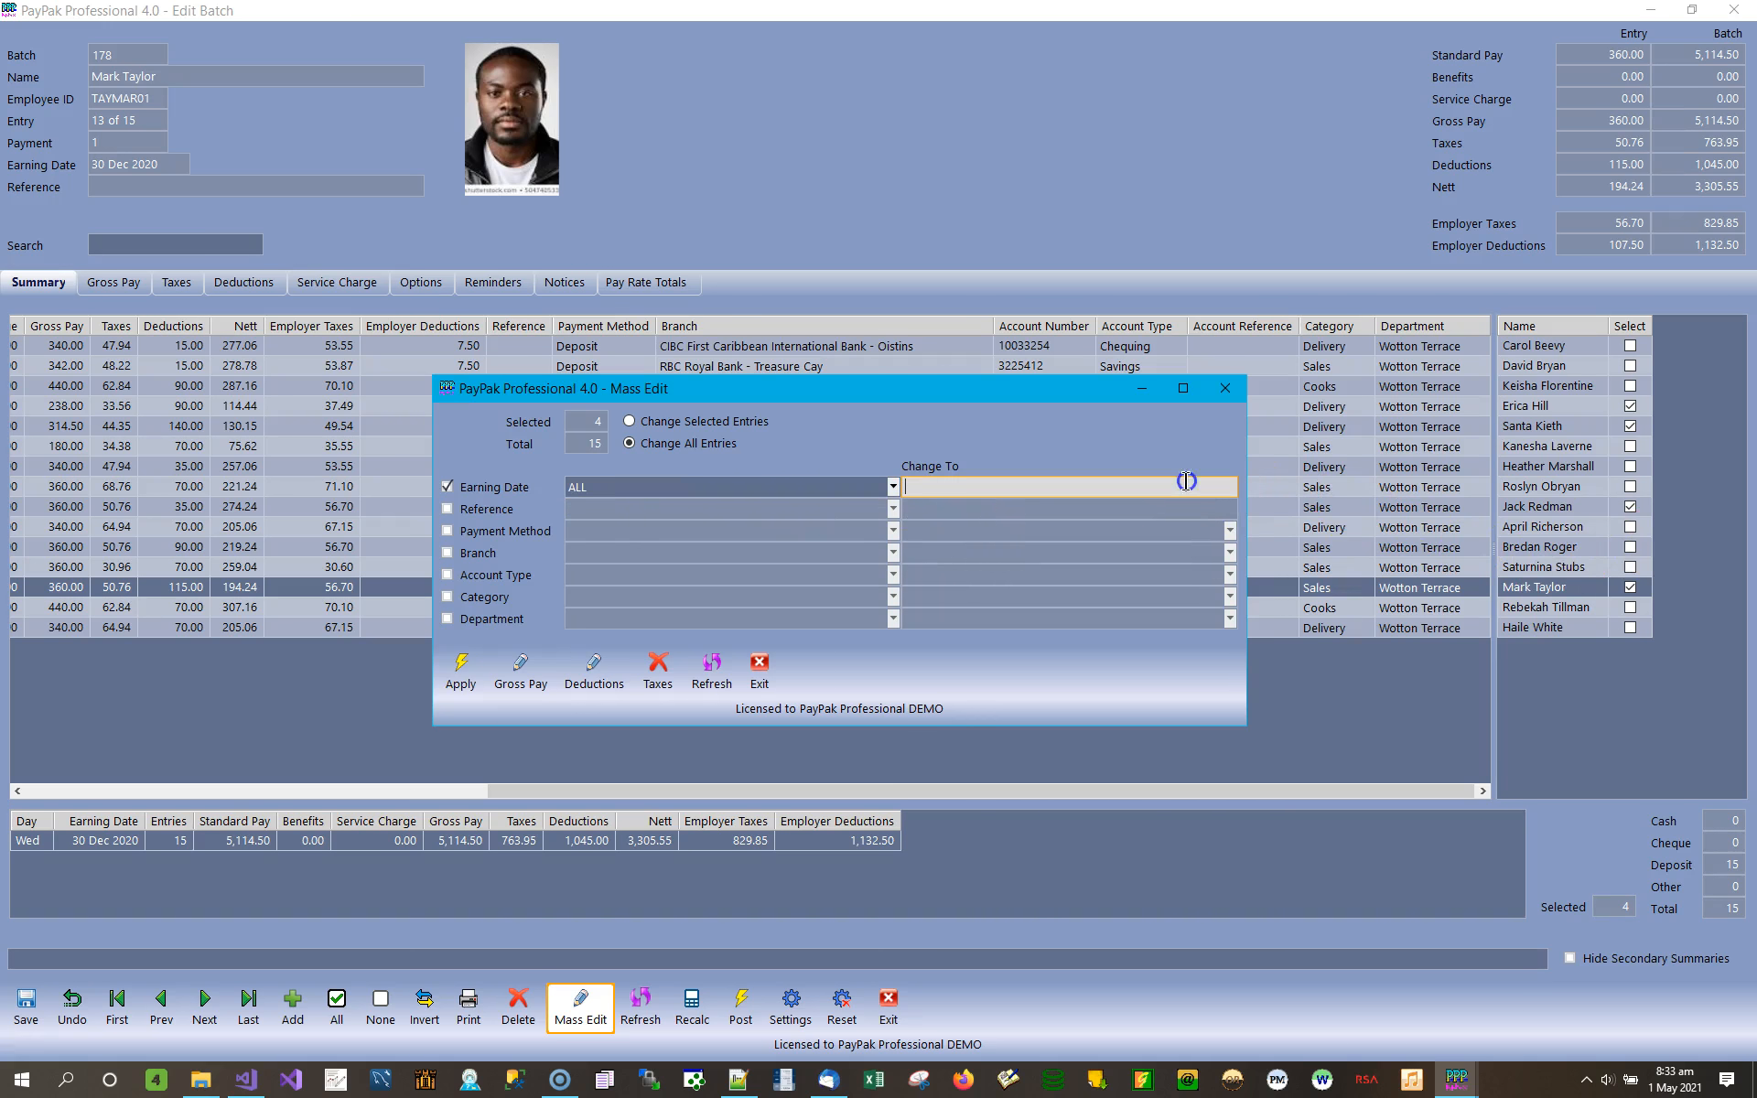
{"action": "left_click", "coordinate": [1215, 489]}
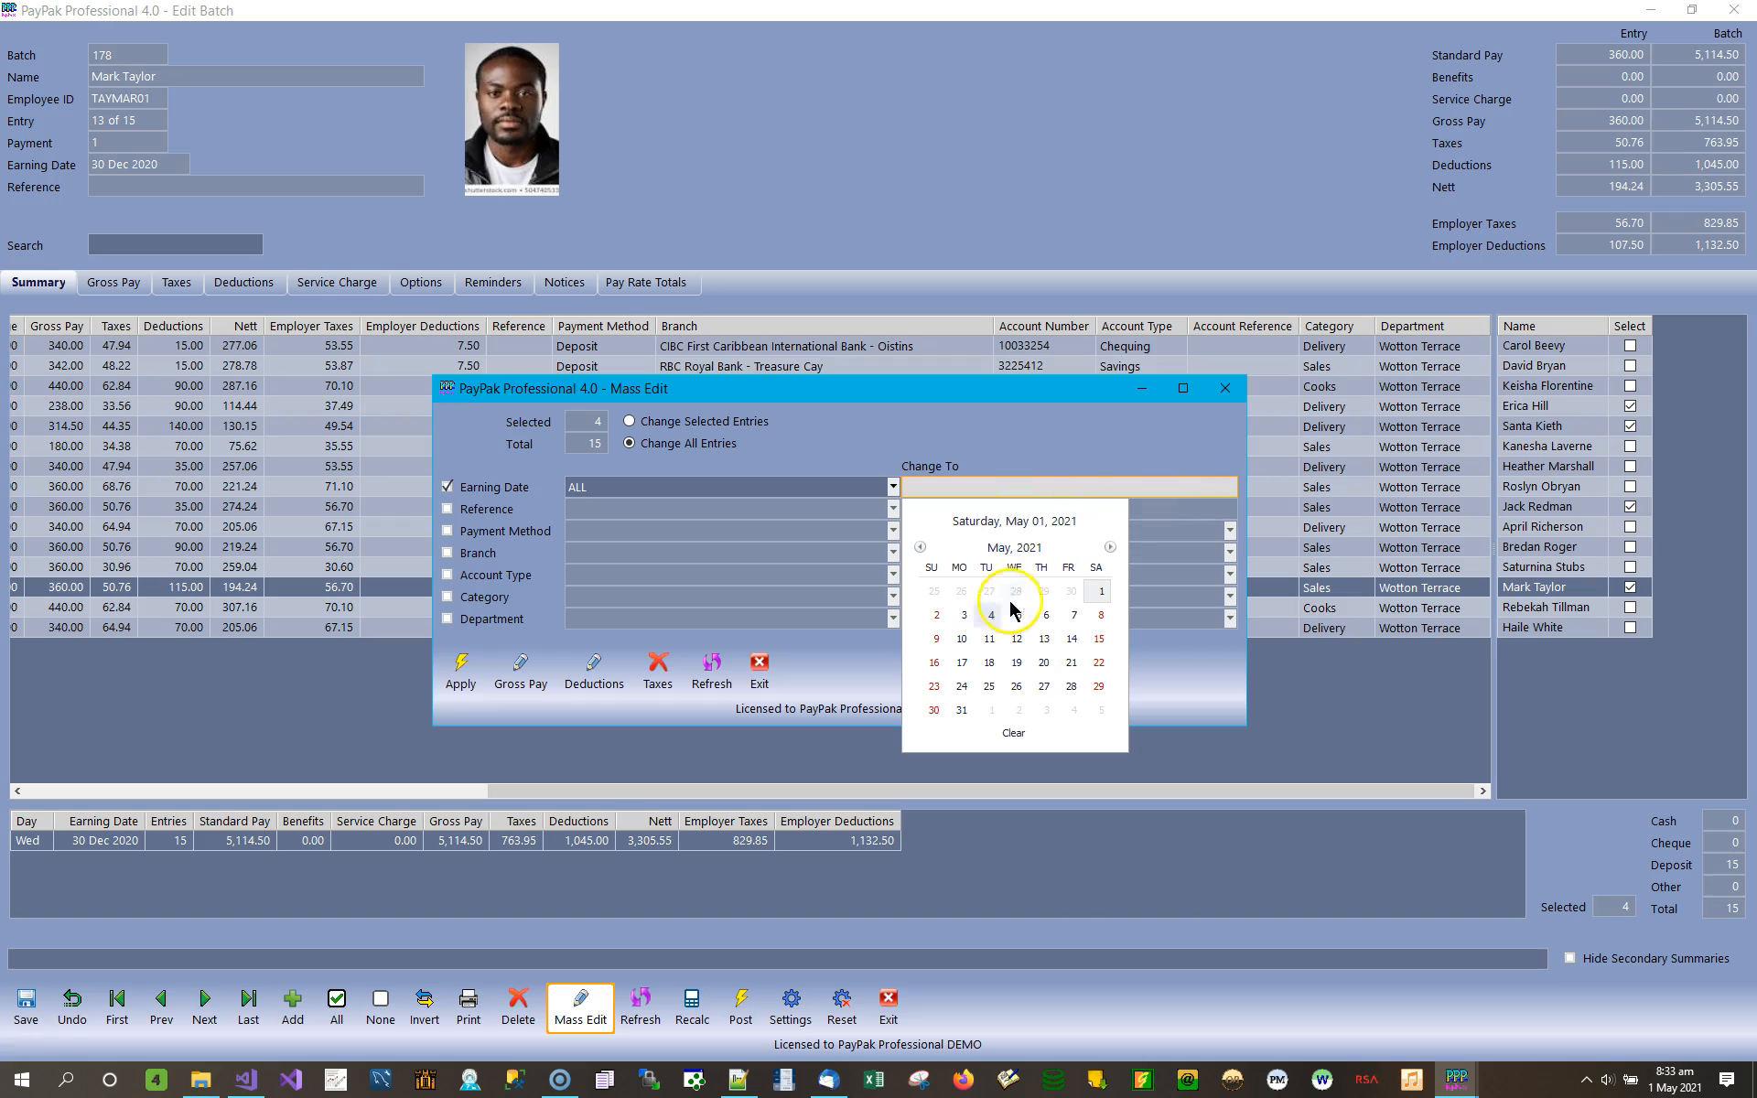
Set Mass Edit to replace the existing earning date 30 Dec 2020 with 31 Dec 2020.
{"action": "left_click", "coordinate": [892, 487]}
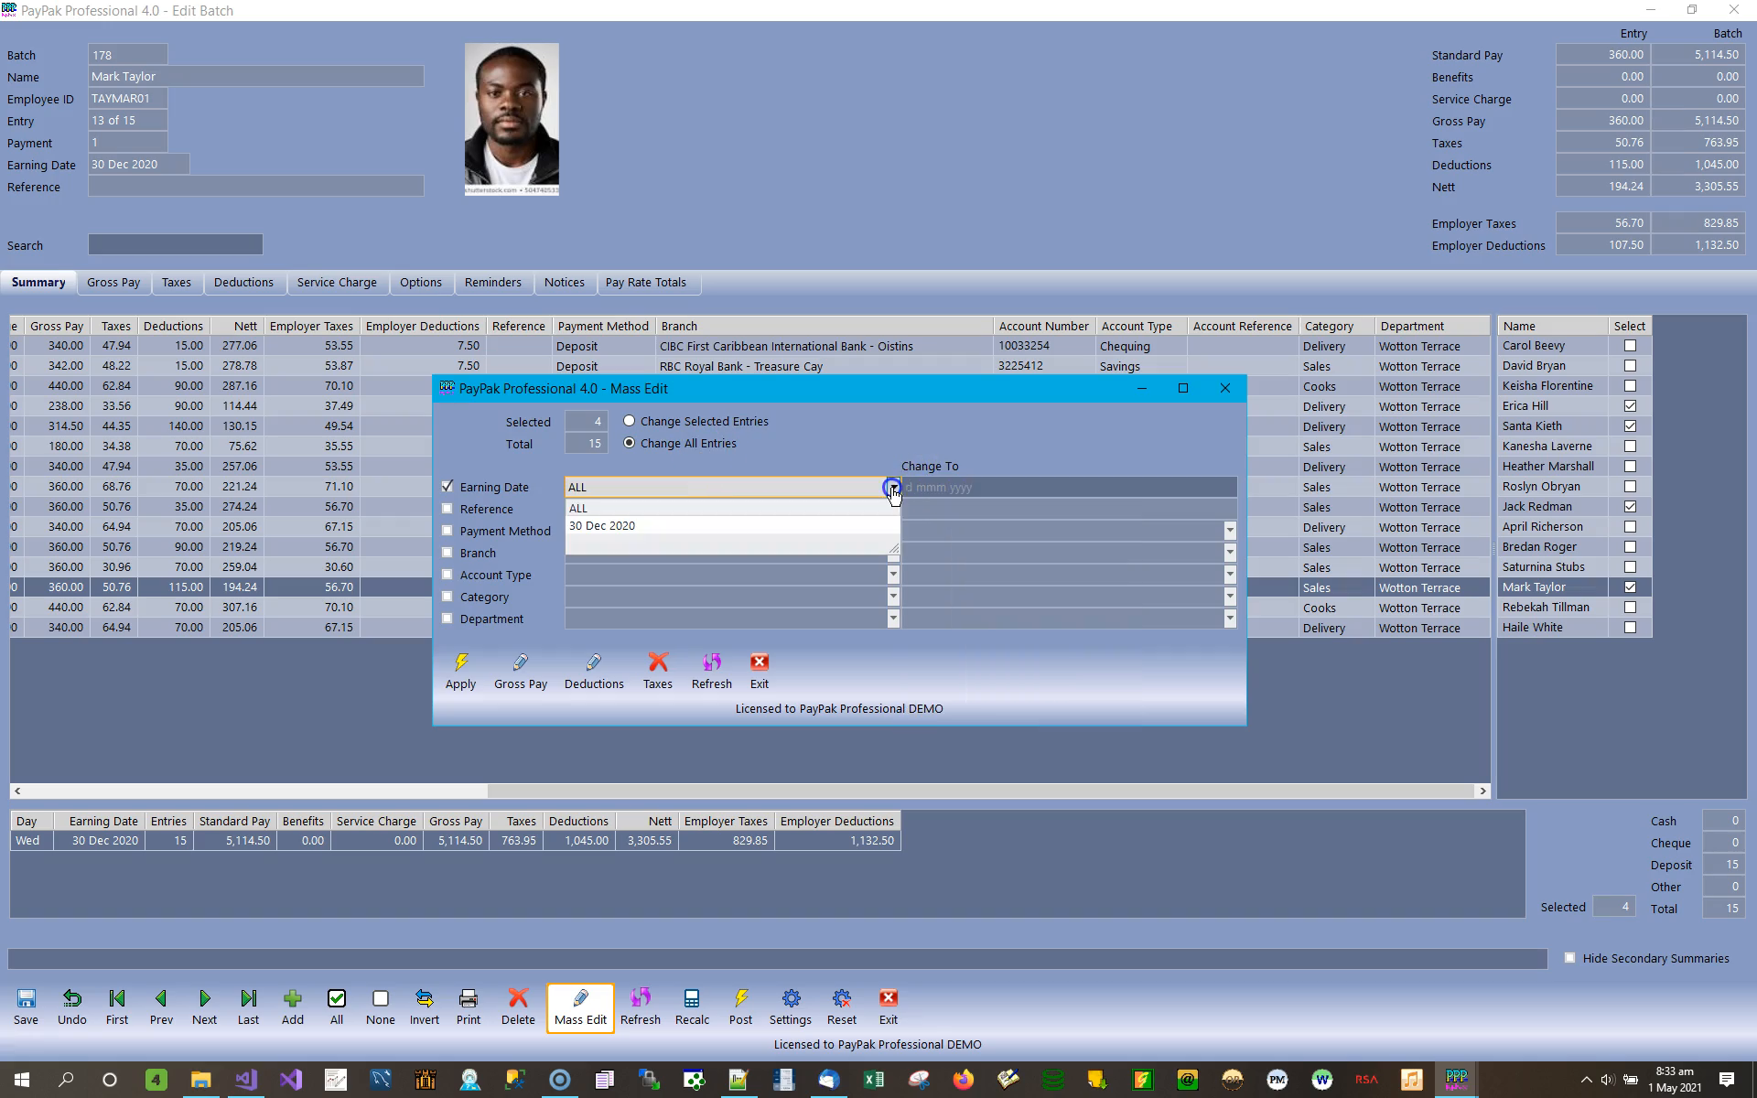
{"action": "left_click", "coordinate": [611, 527]}
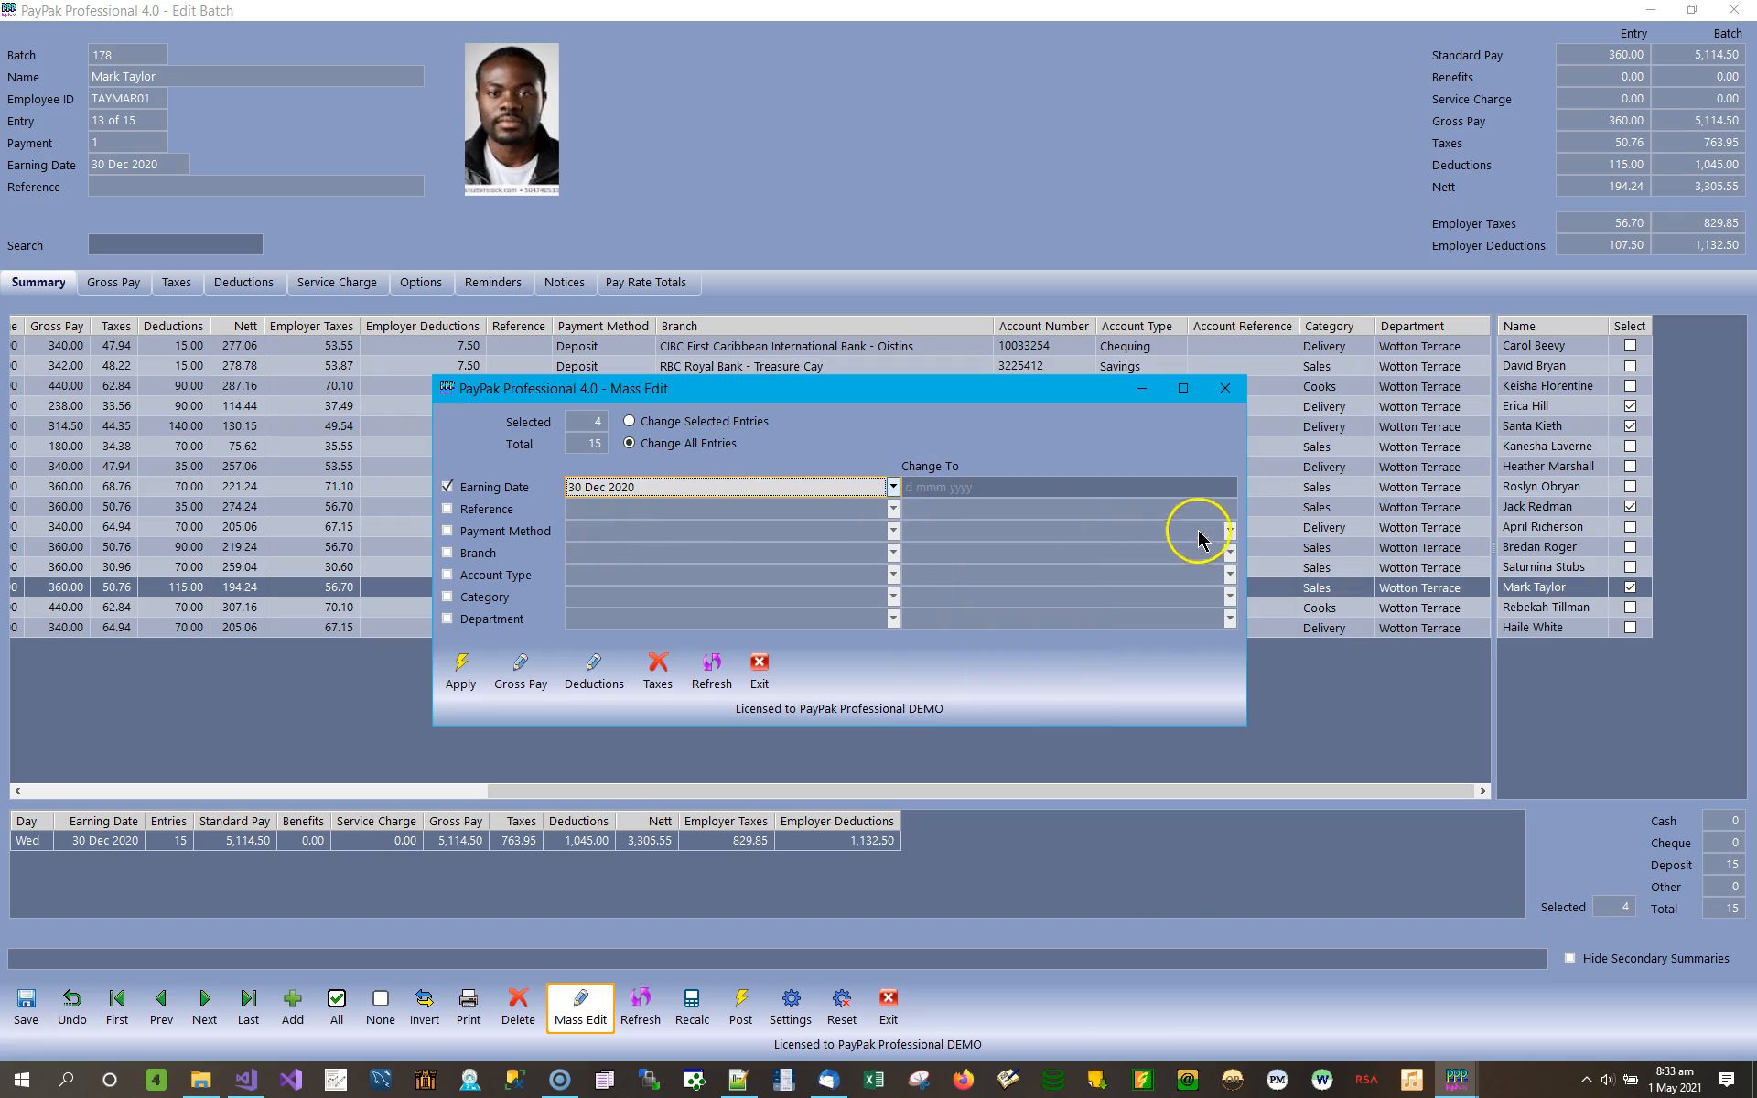
{"action": "left_click", "coordinate": [1226, 489]}
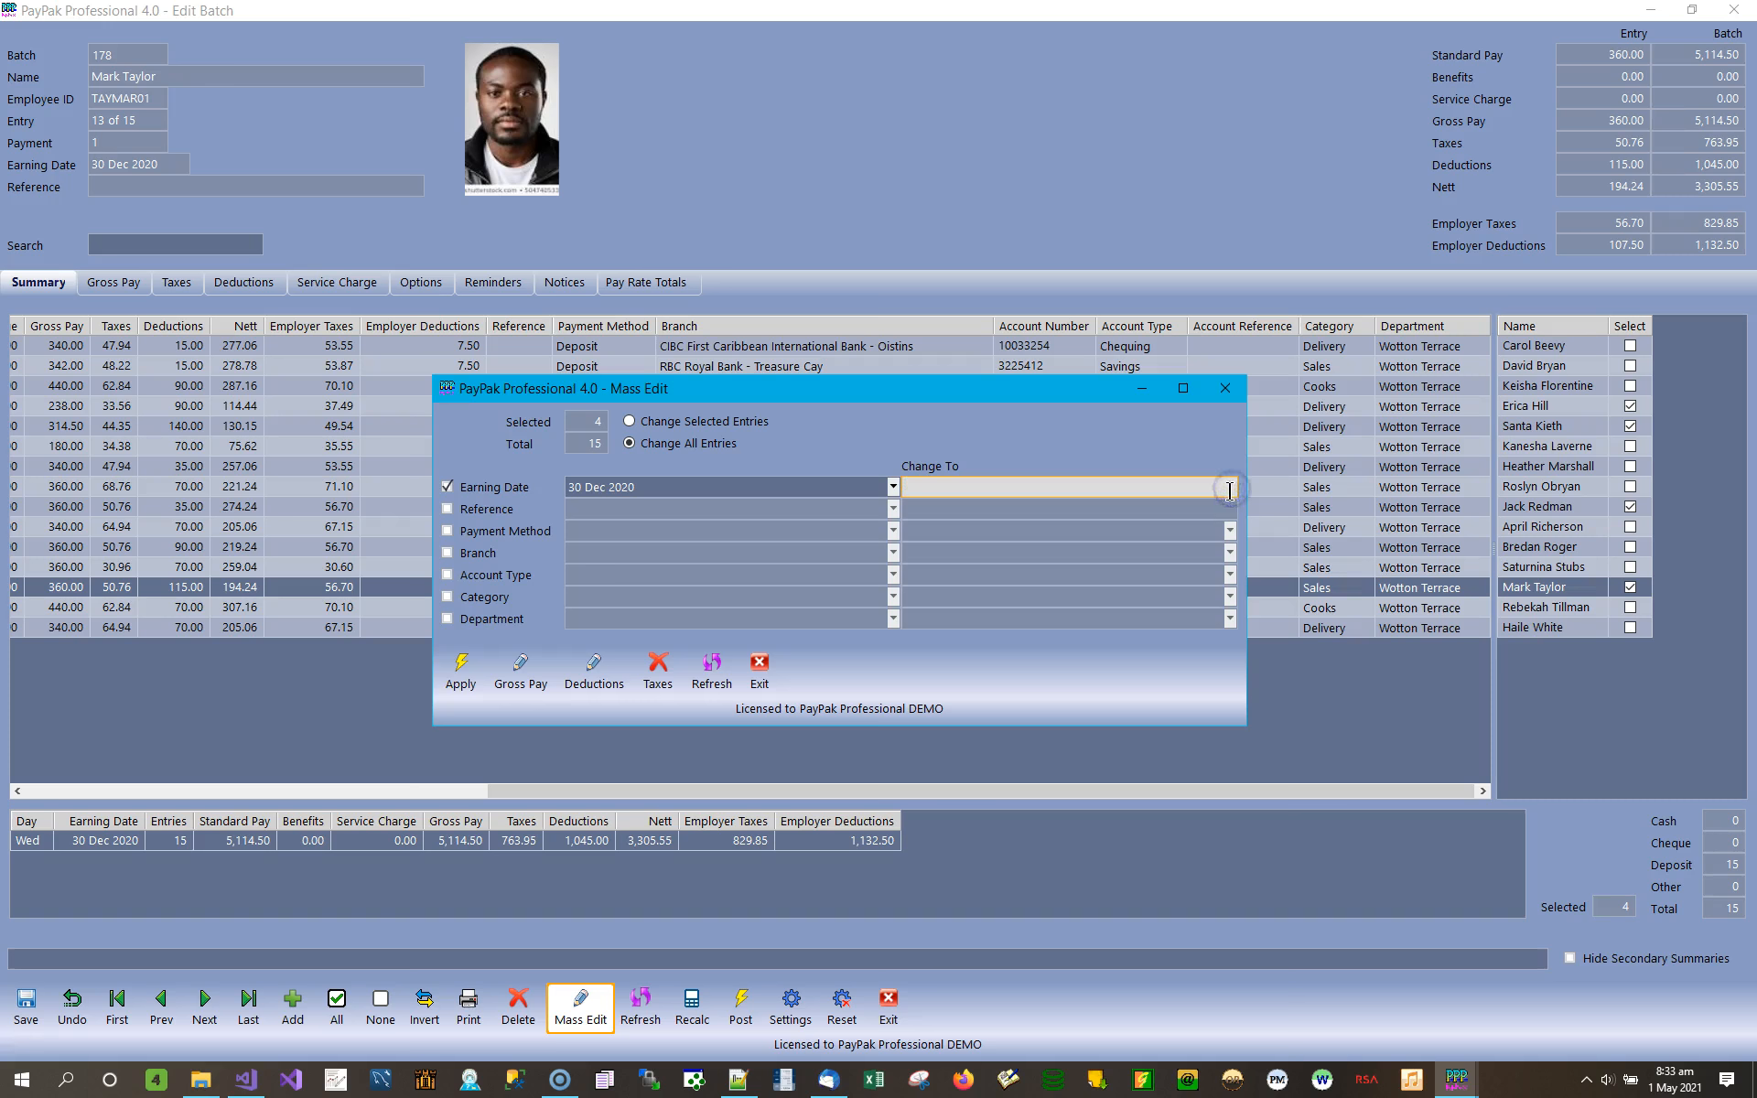
{"action": "left_click", "coordinate": [1230, 491]}
{"action": "left_click", "coordinate": [1230, 491]}
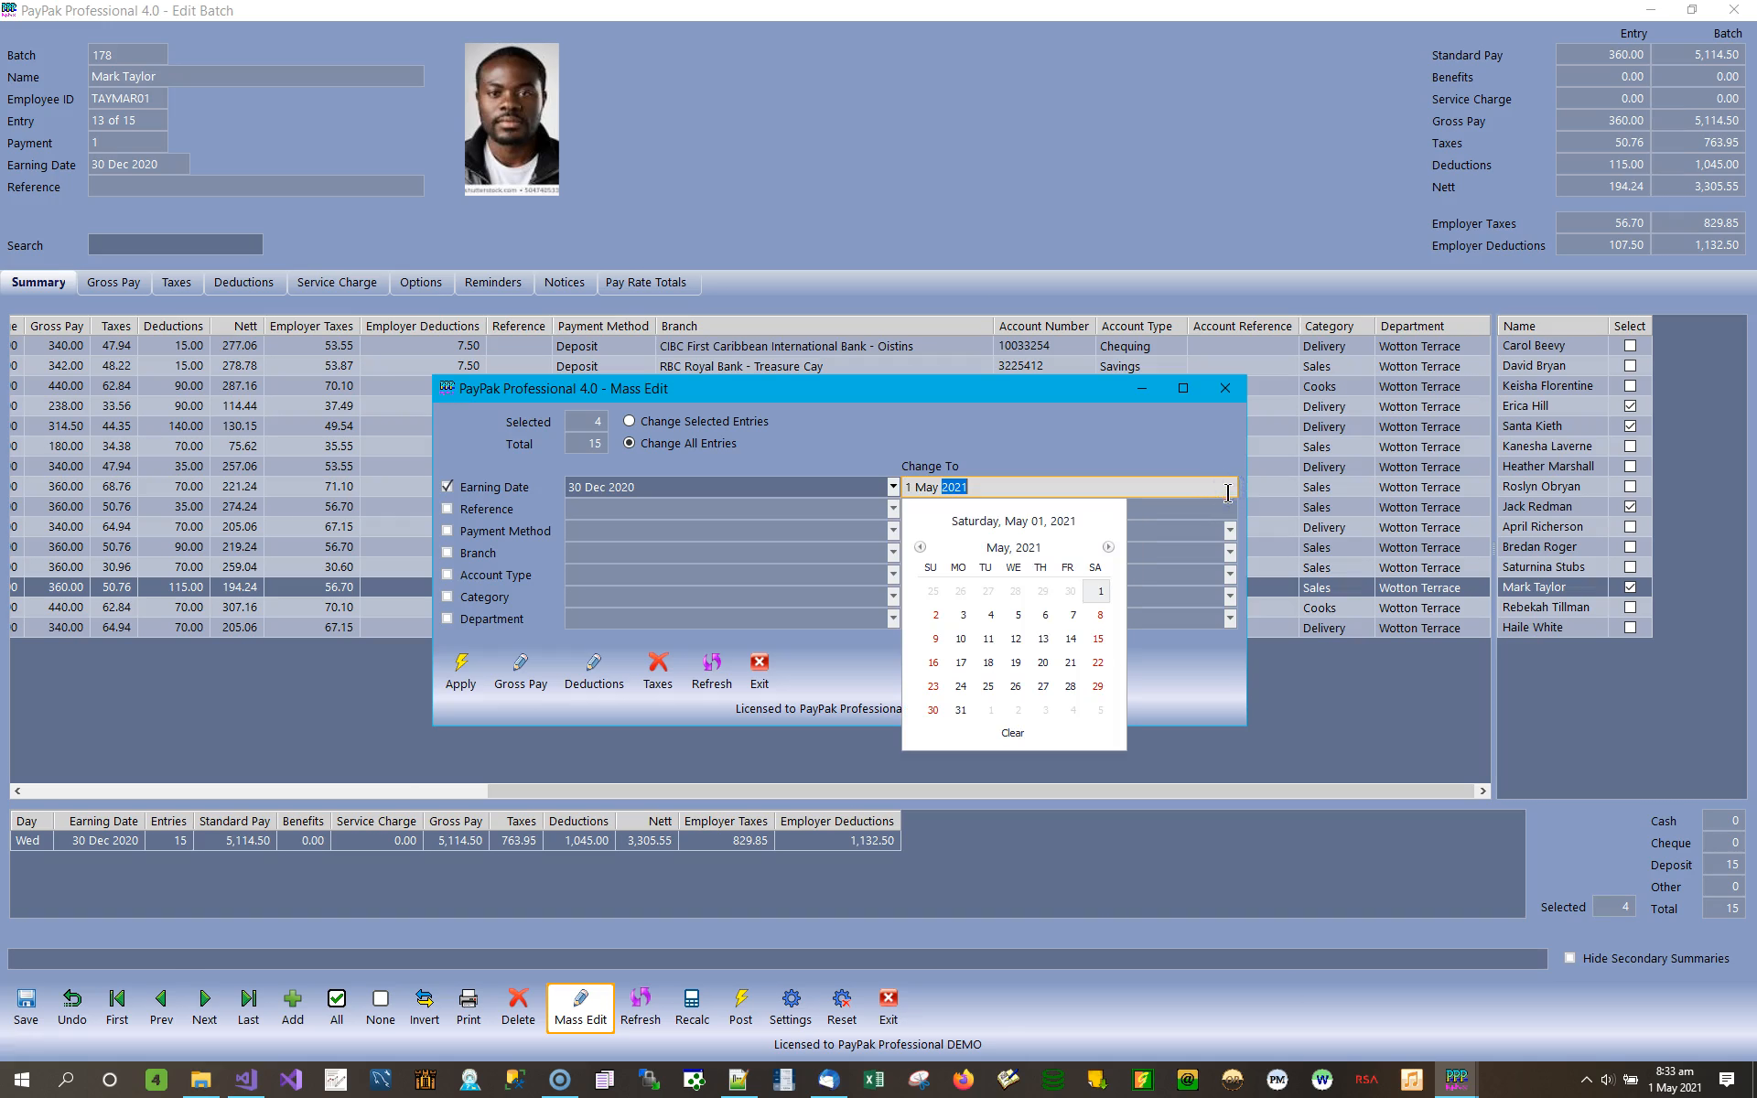
{"action": "left_click", "coordinate": [923, 548]}
{"action": "left_click", "coordinate": [922, 547]}
{"action": "left_click", "coordinate": [921, 547]}
{"action": "left_click", "coordinate": [922, 548]}
{"action": "left_click", "coordinate": [923, 548]}
{"action": "left_click", "coordinate": [1042, 687]}
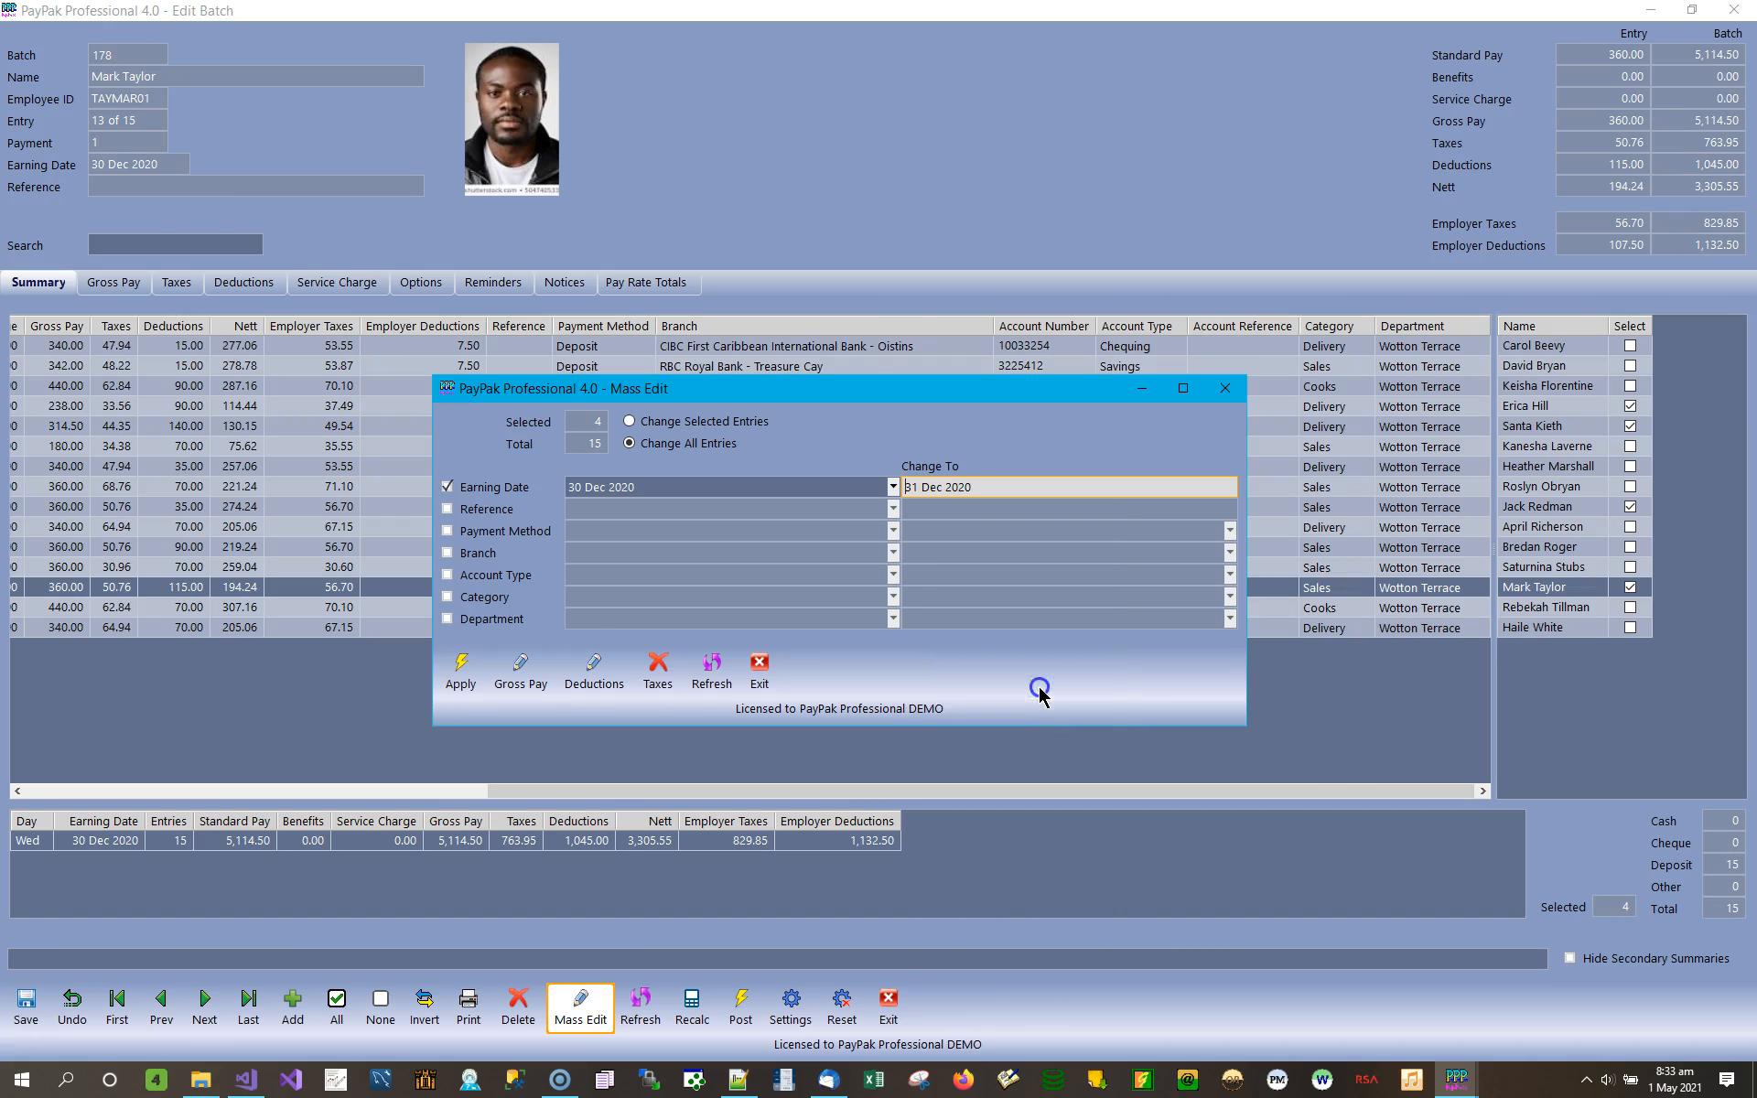
Include the payment method with Deposit as the existing value, view its replacement choices, and exclude it again.
{"action": "left_click", "coordinate": [447, 531]}
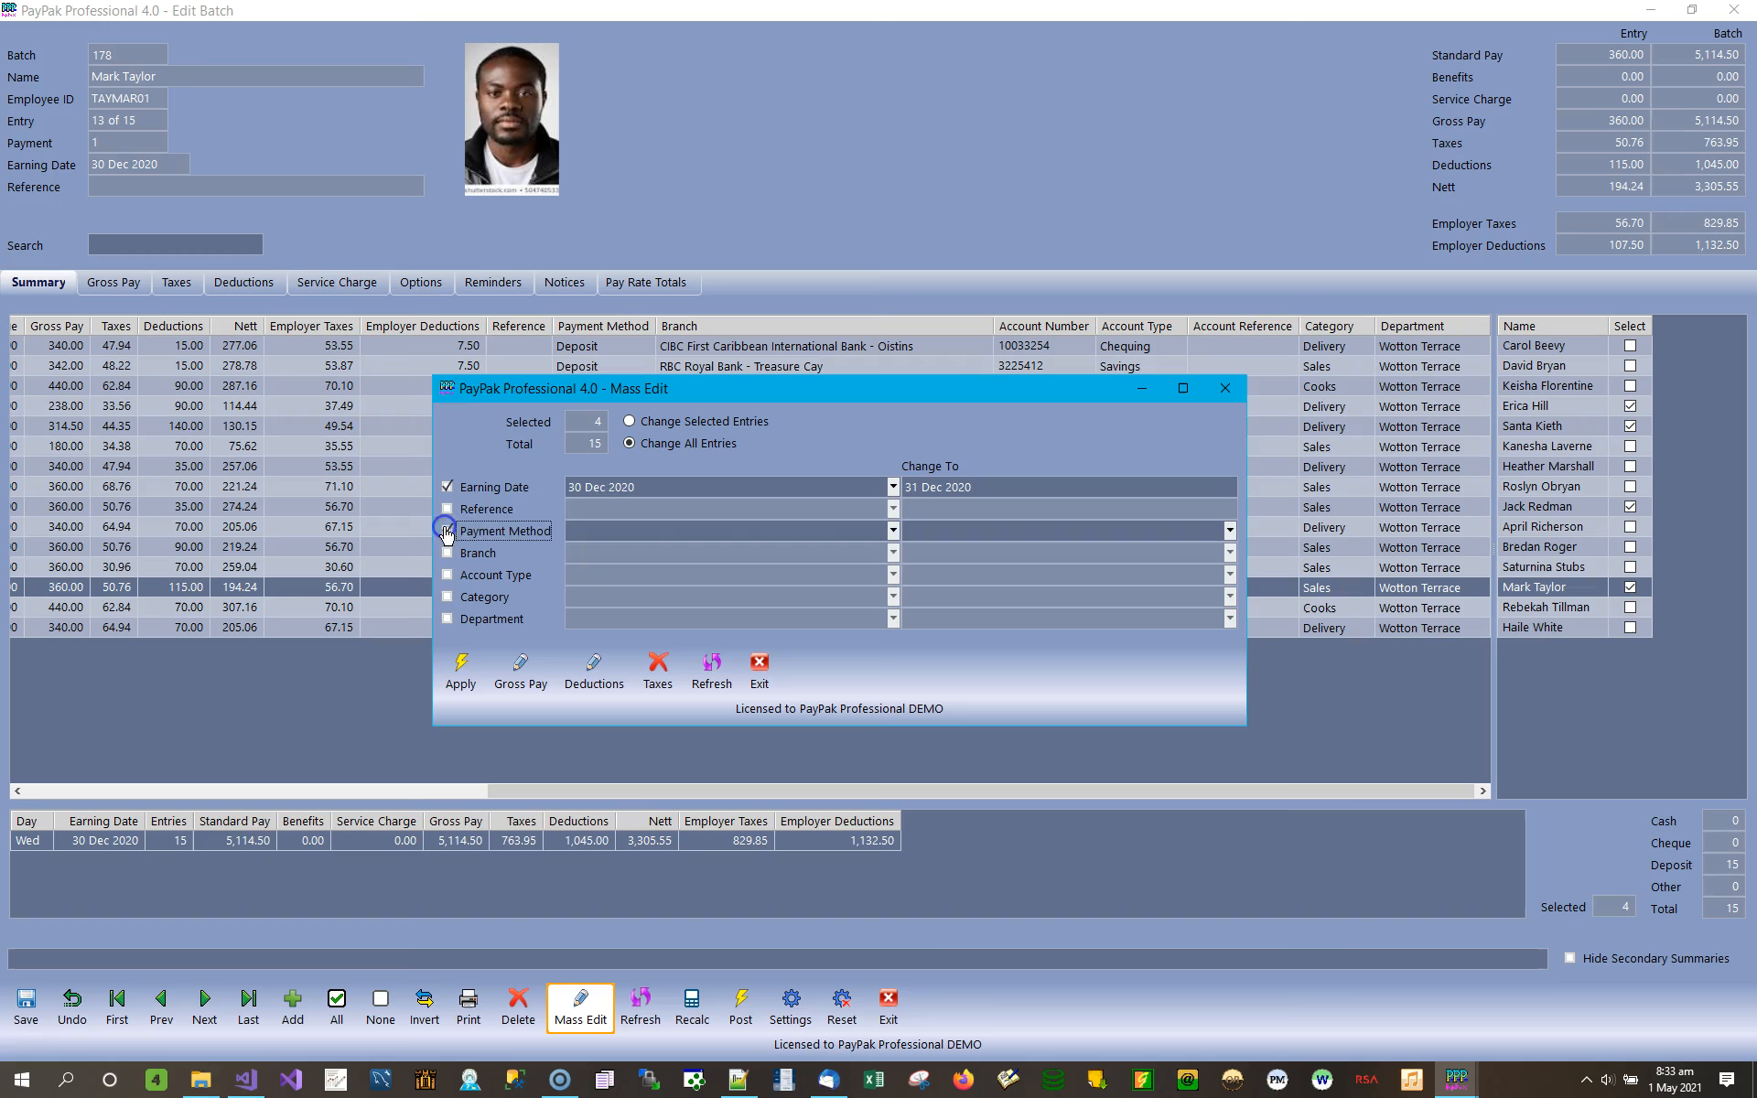
{"action": "left_click", "coordinate": [892, 532]}
{"action": "left_click", "coordinate": [586, 570]}
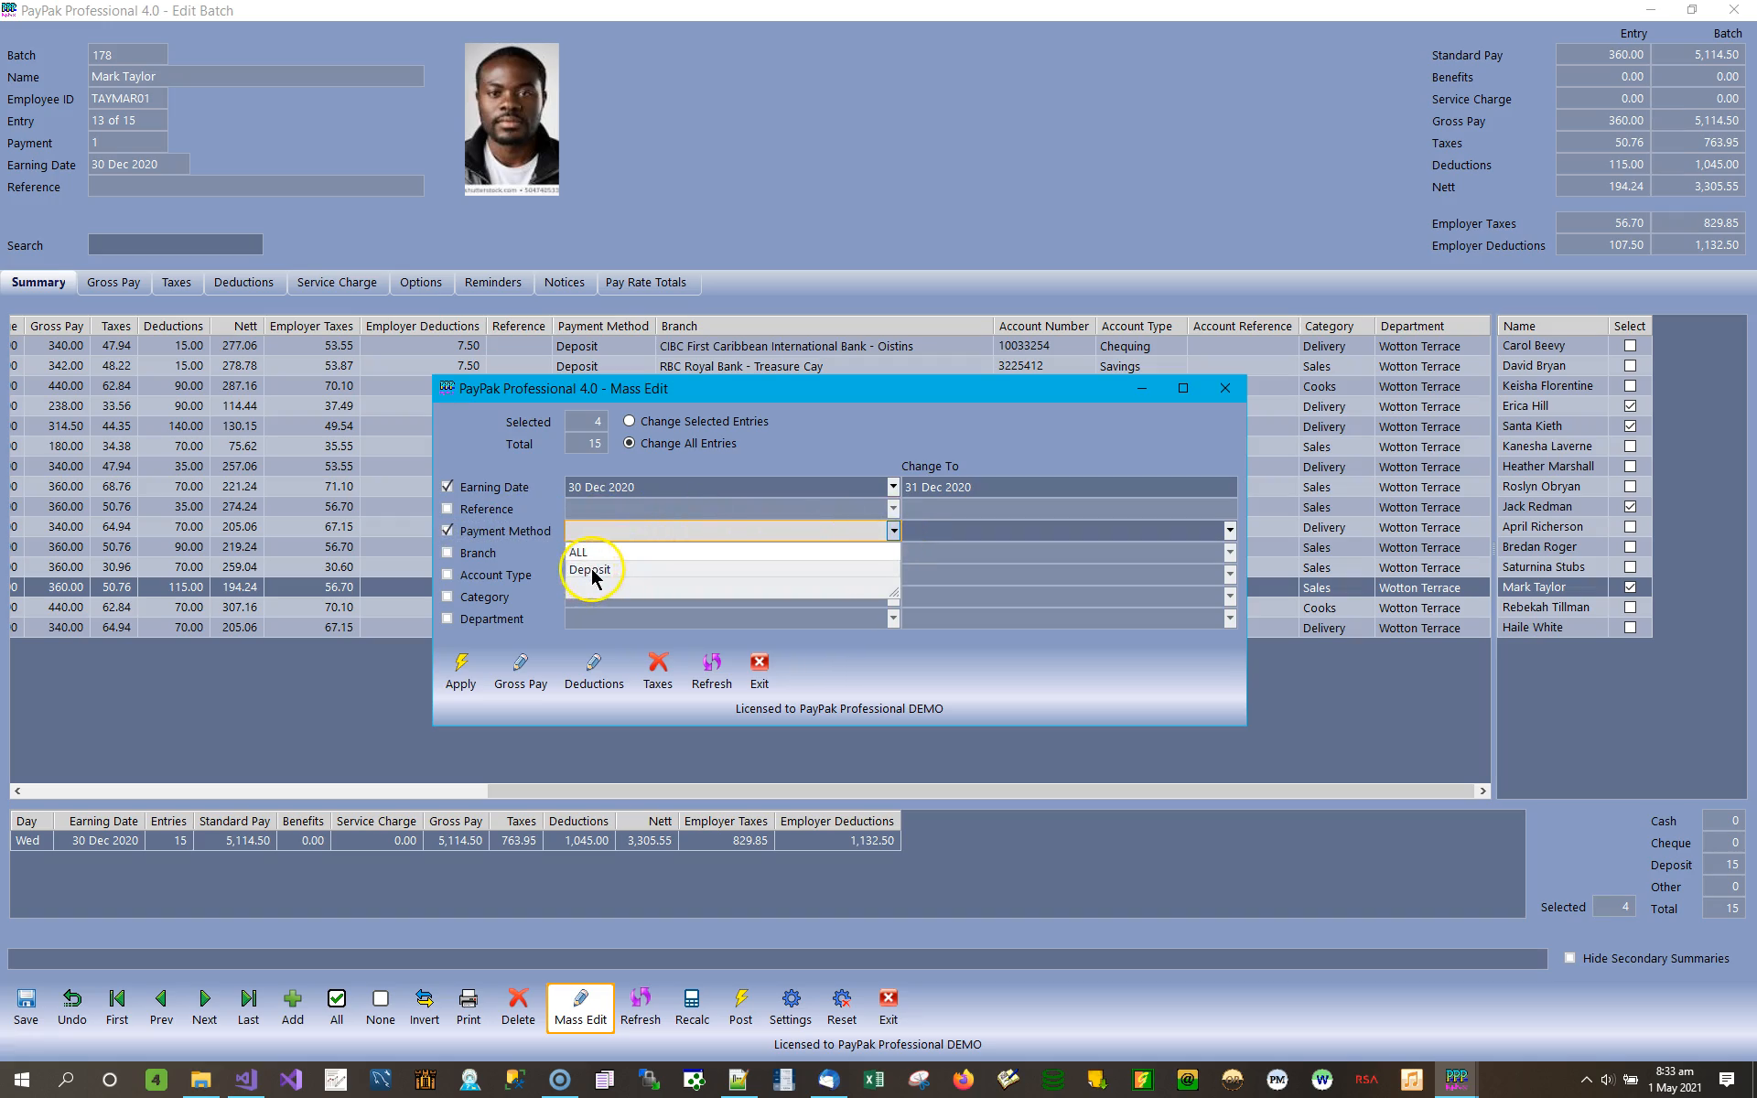
{"action": "left_click", "coordinate": [1011, 529]}
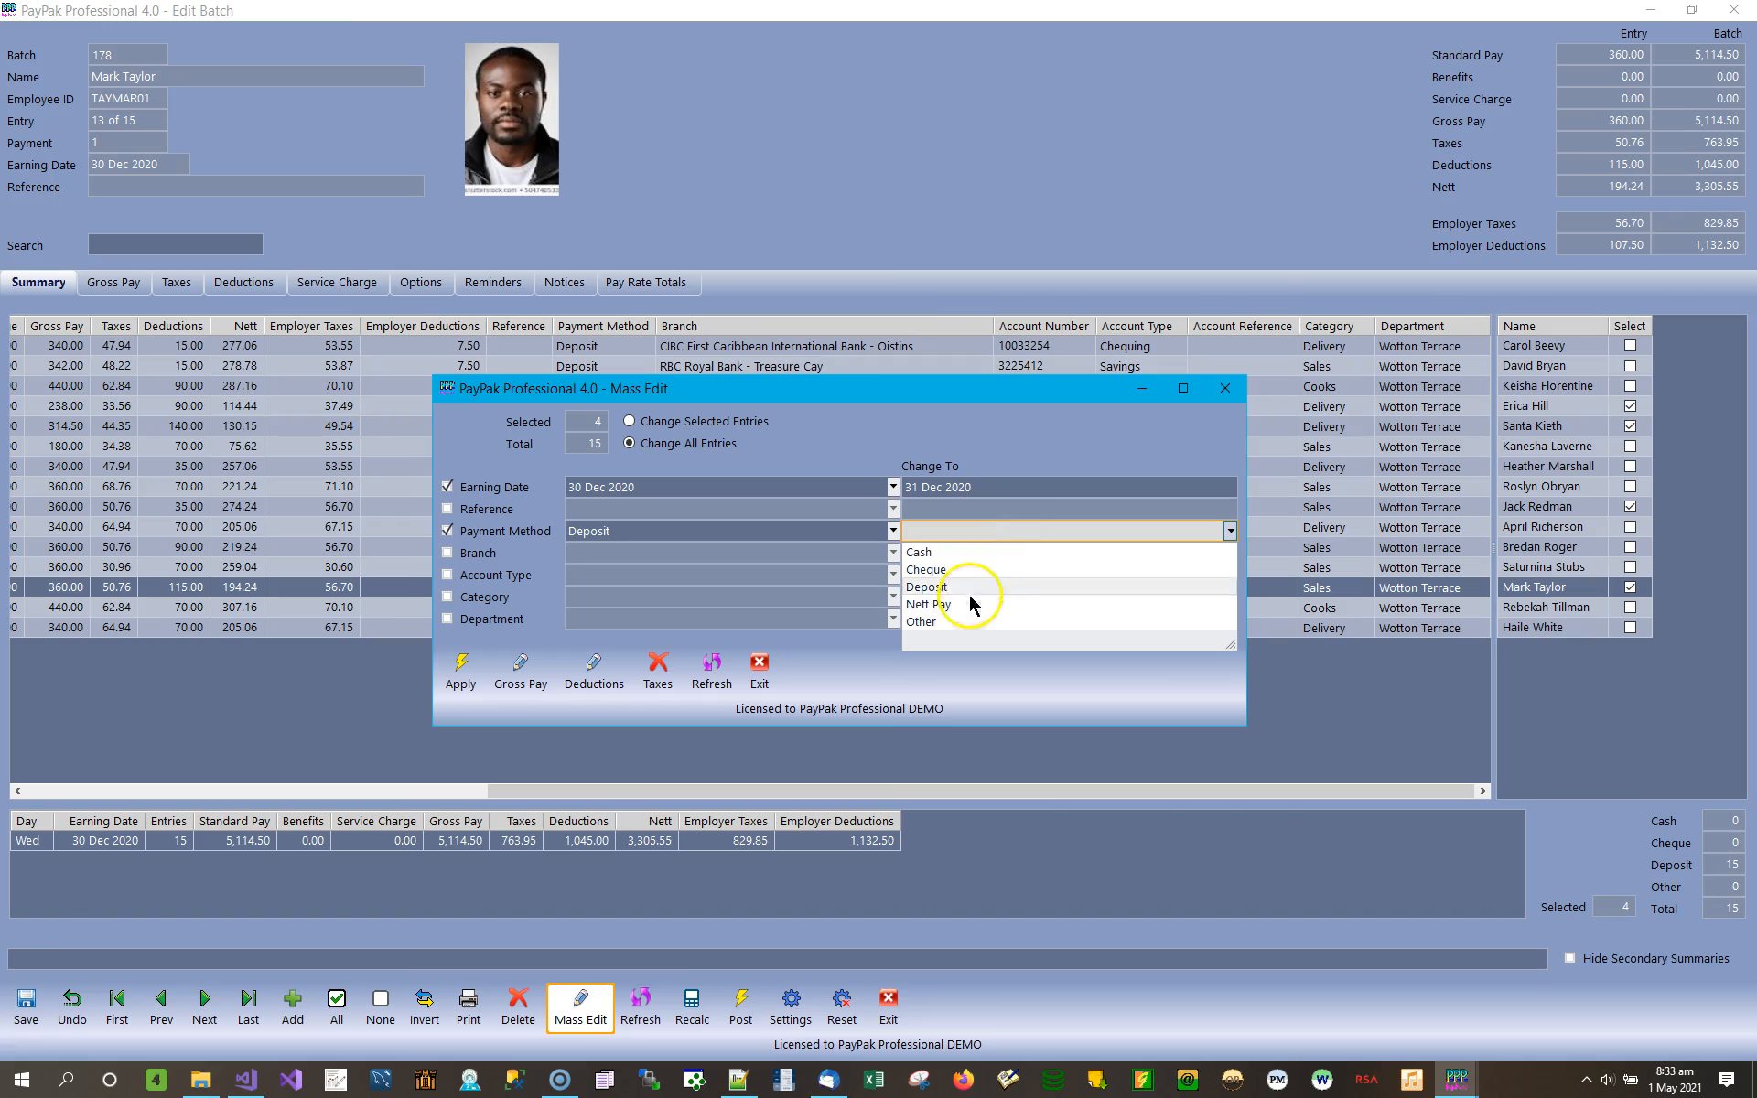
{"action": "left_click", "coordinate": [494, 530]}
Include the account type in the mass edit and set Chequing to change to Current.
{"action": "left_click", "coordinate": [529, 574]}
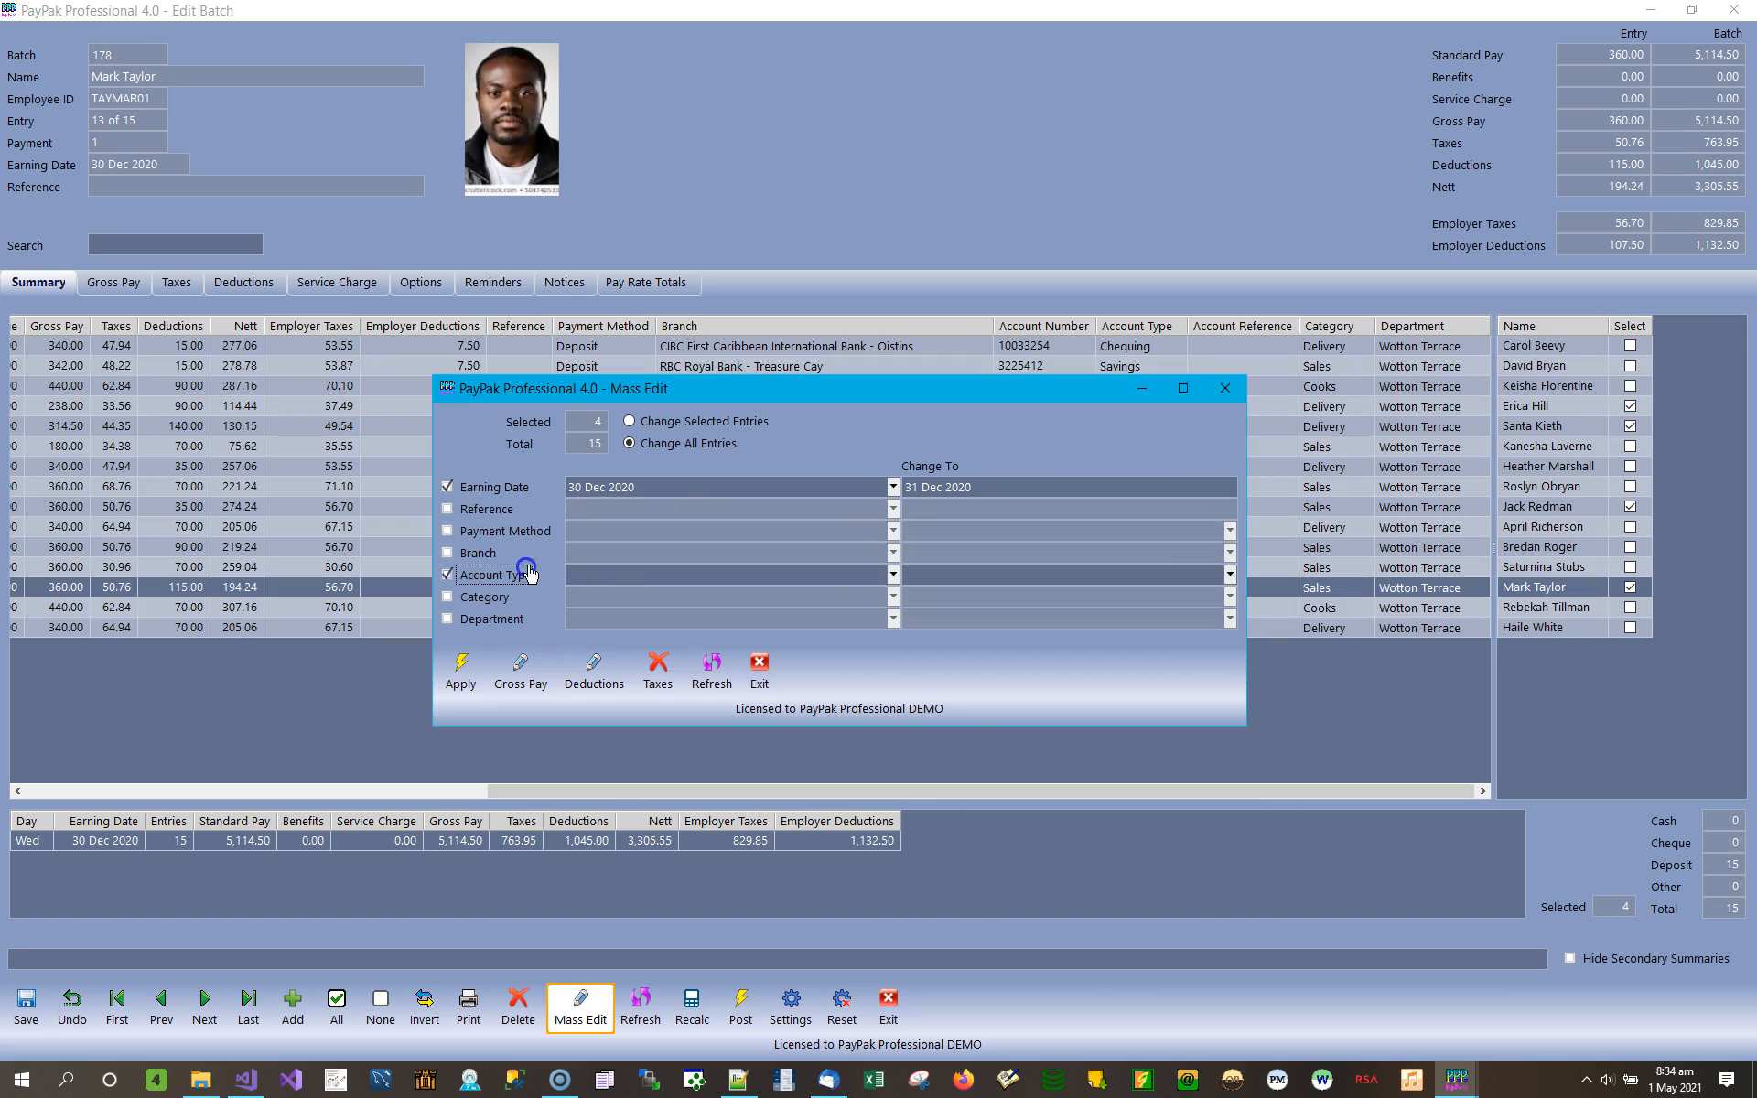
{"action": "left_click", "coordinate": [640, 576]}
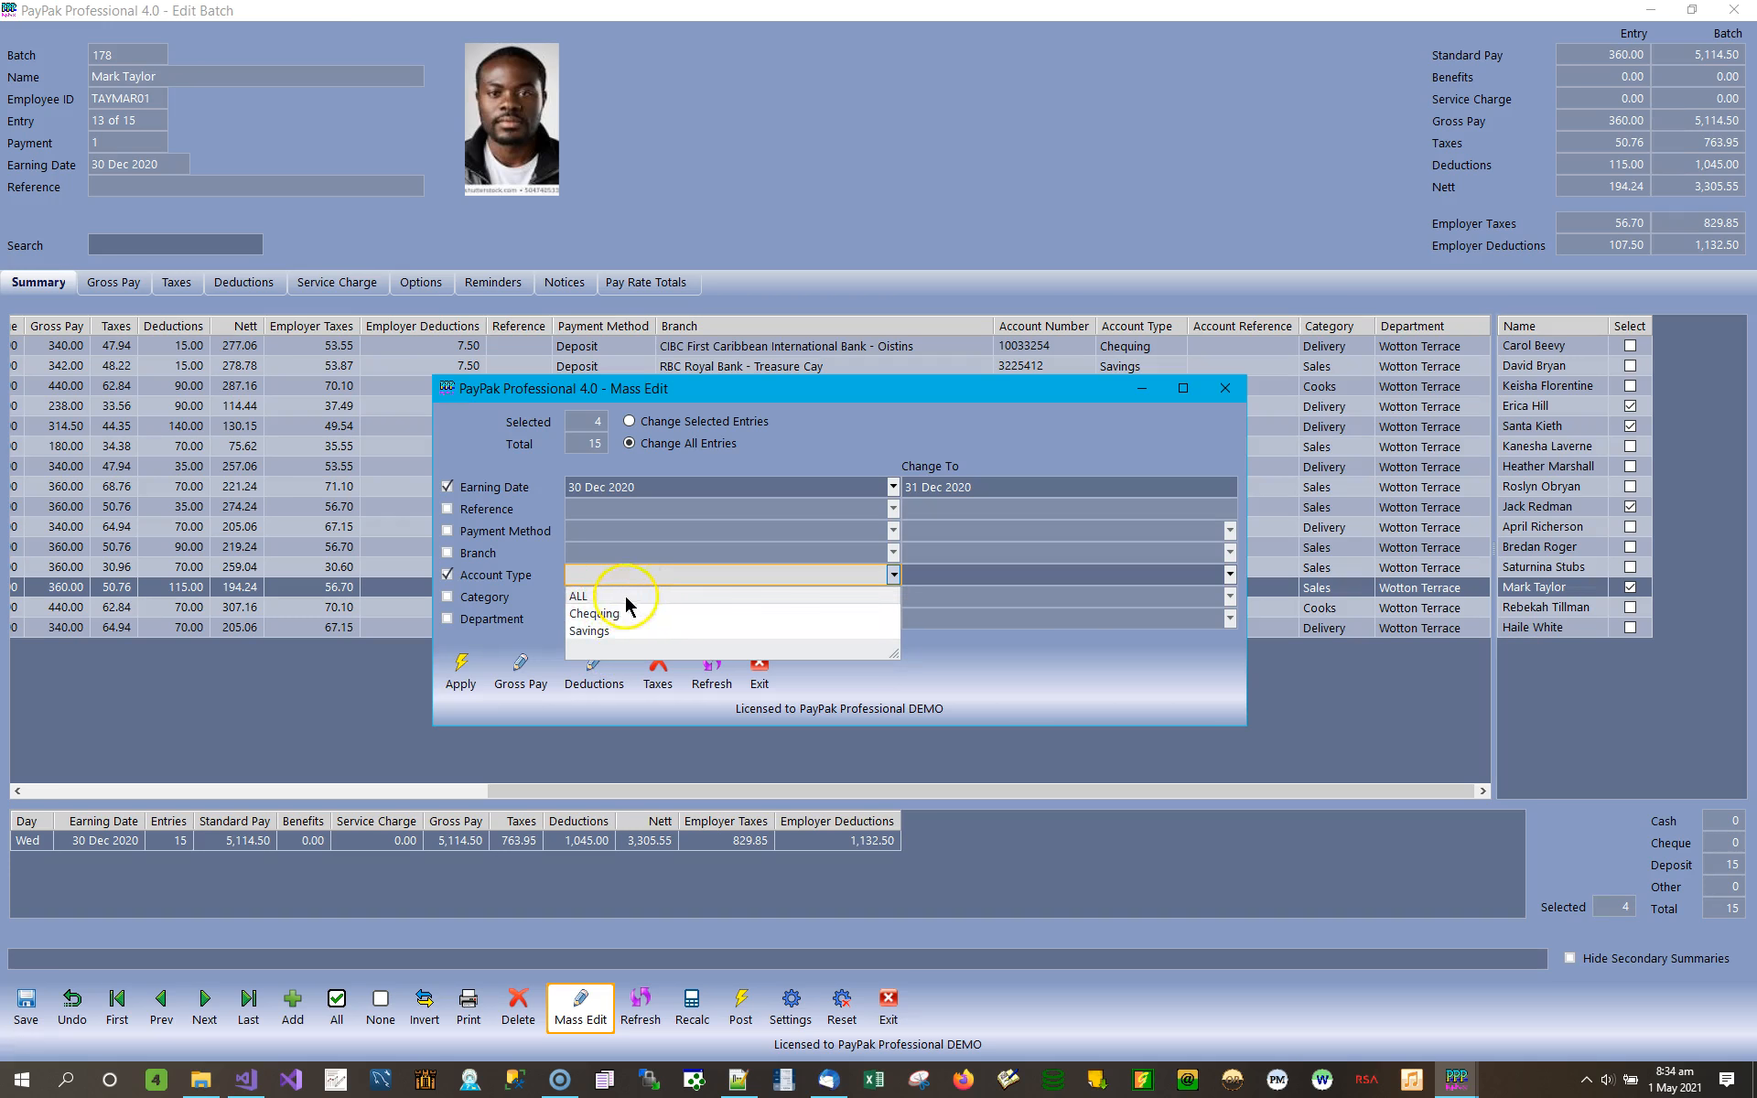
{"action": "left_click", "coordinate": [595, 614]}
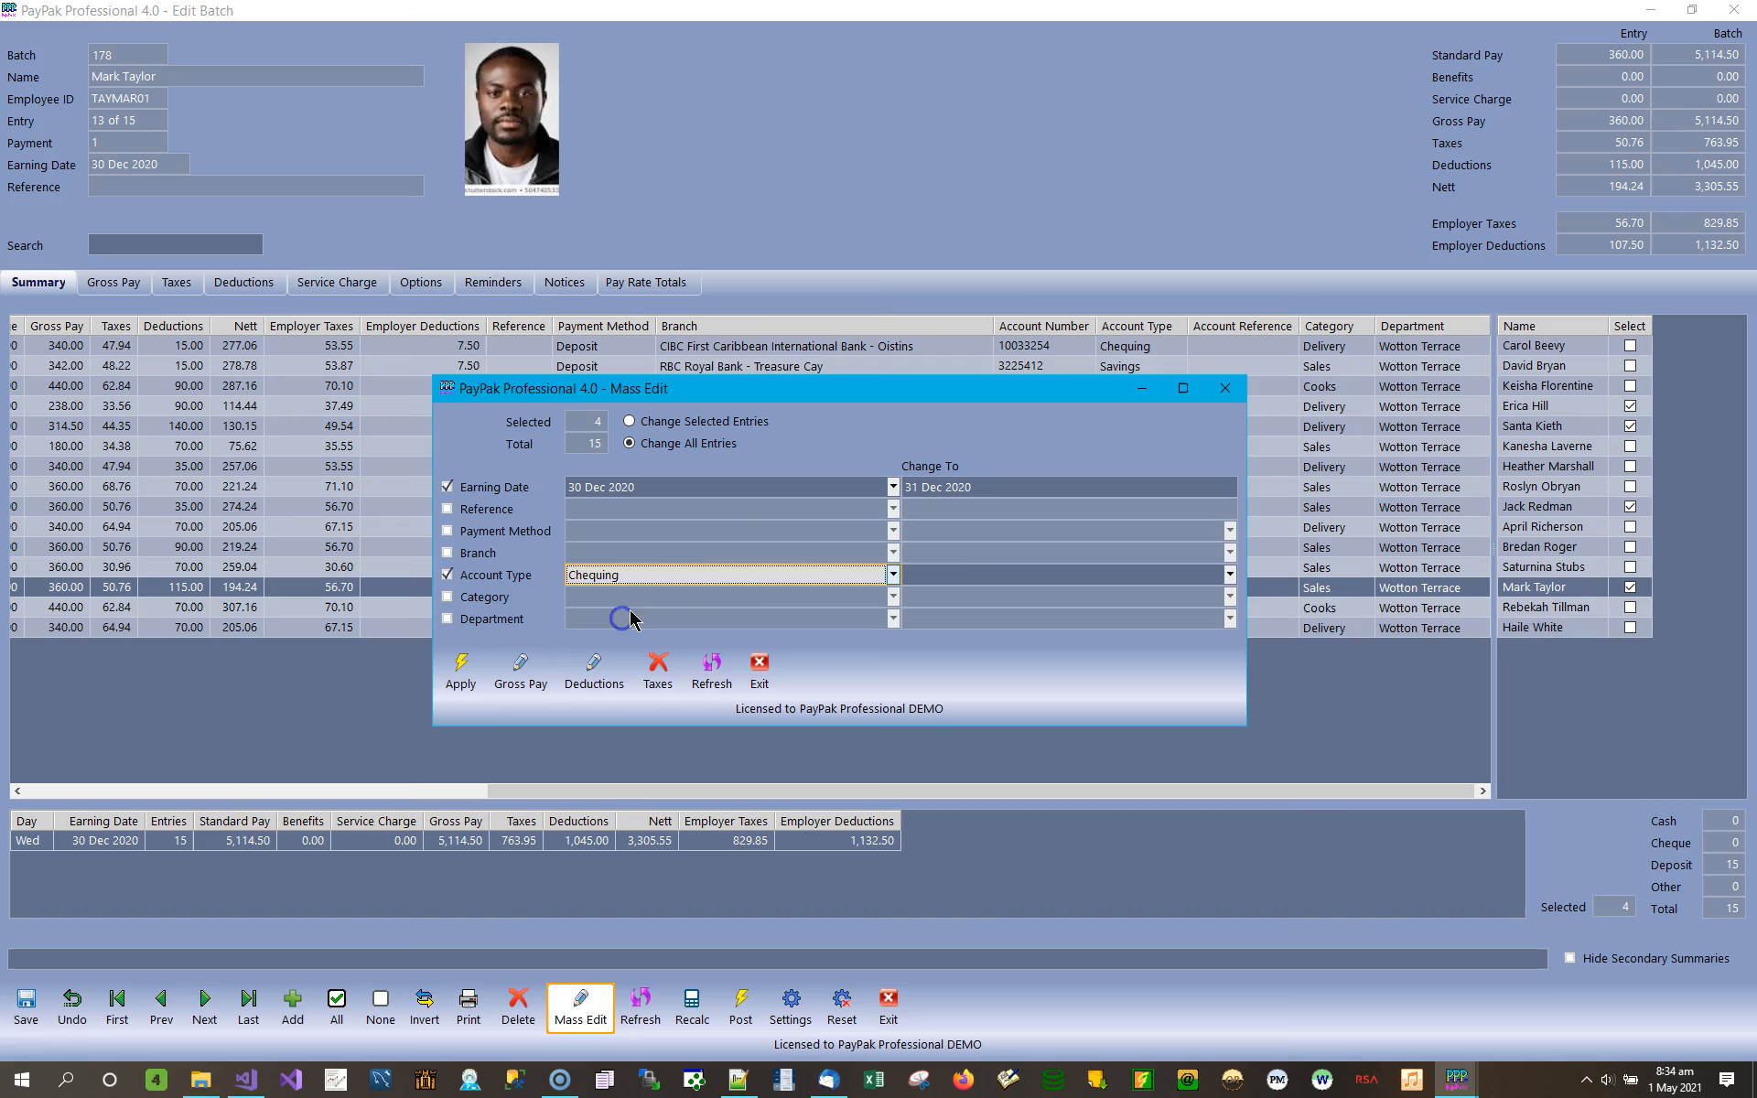
{"action": "left_click", "coordinate": [1077, 574]}
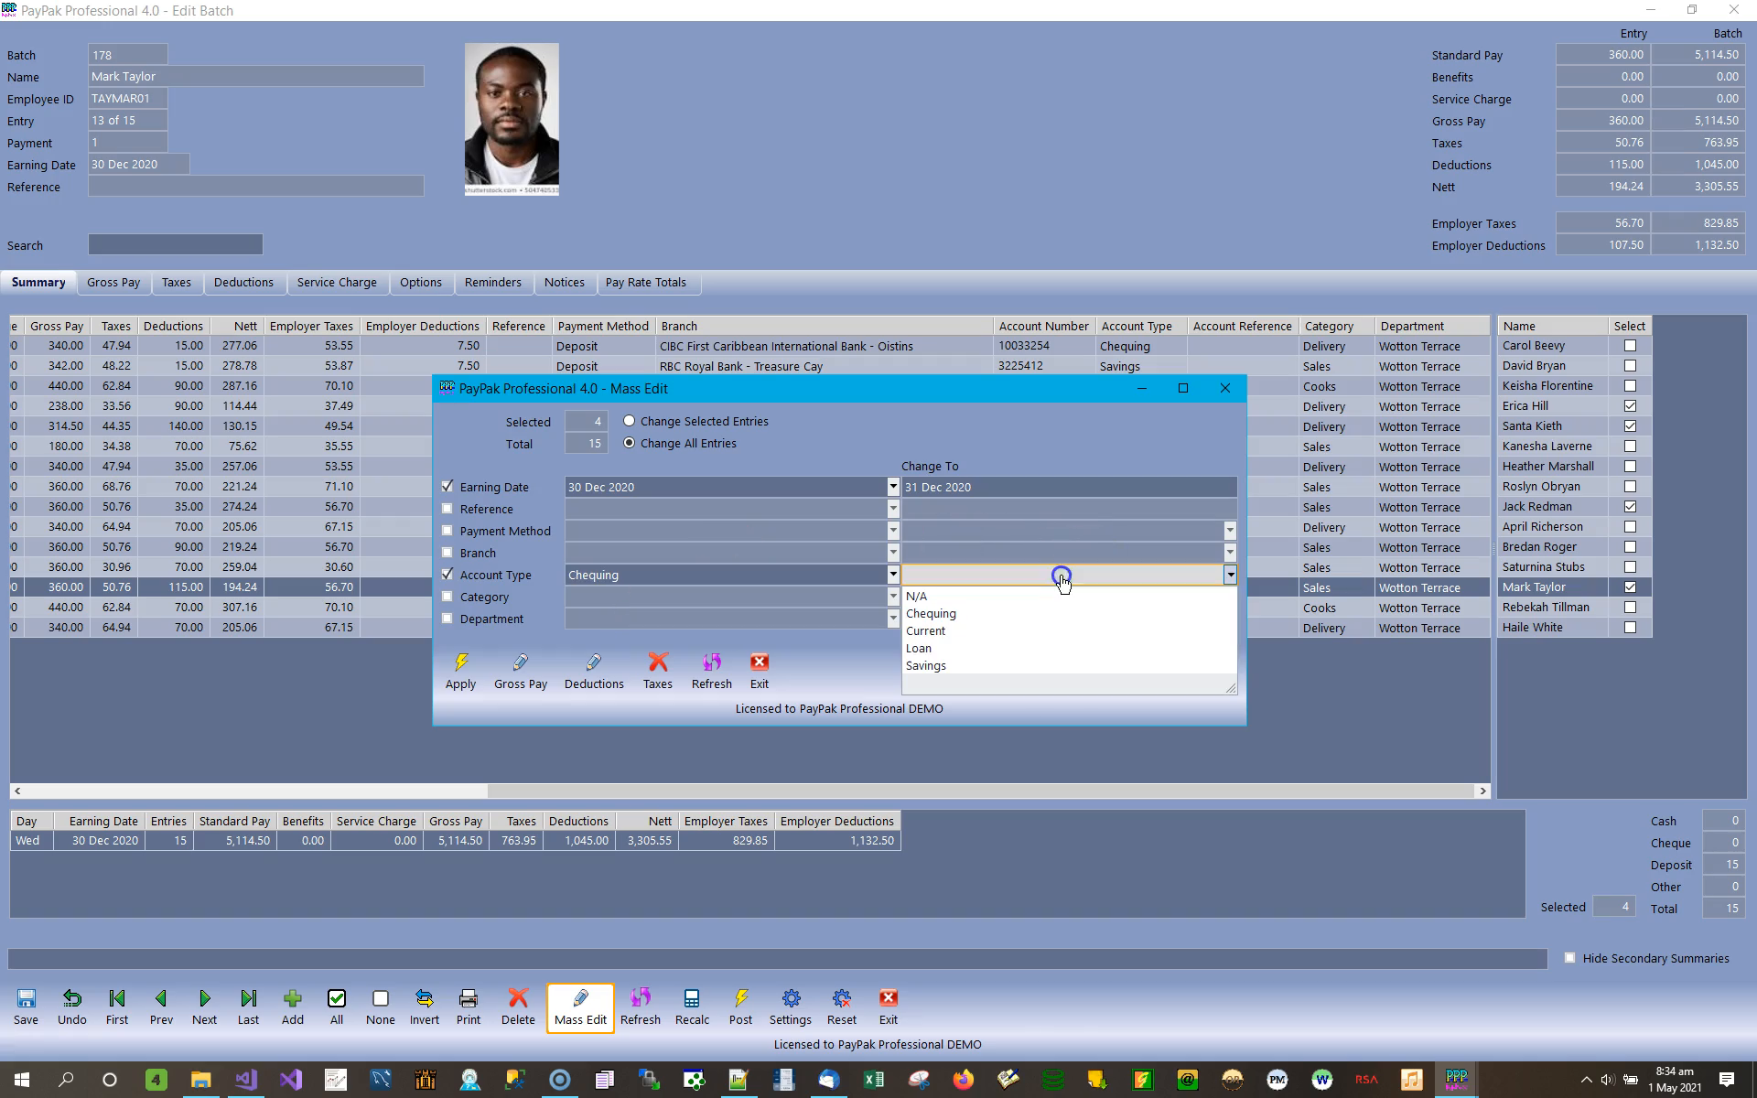
{"action": "left_click", "coordinate": [968, 631]}
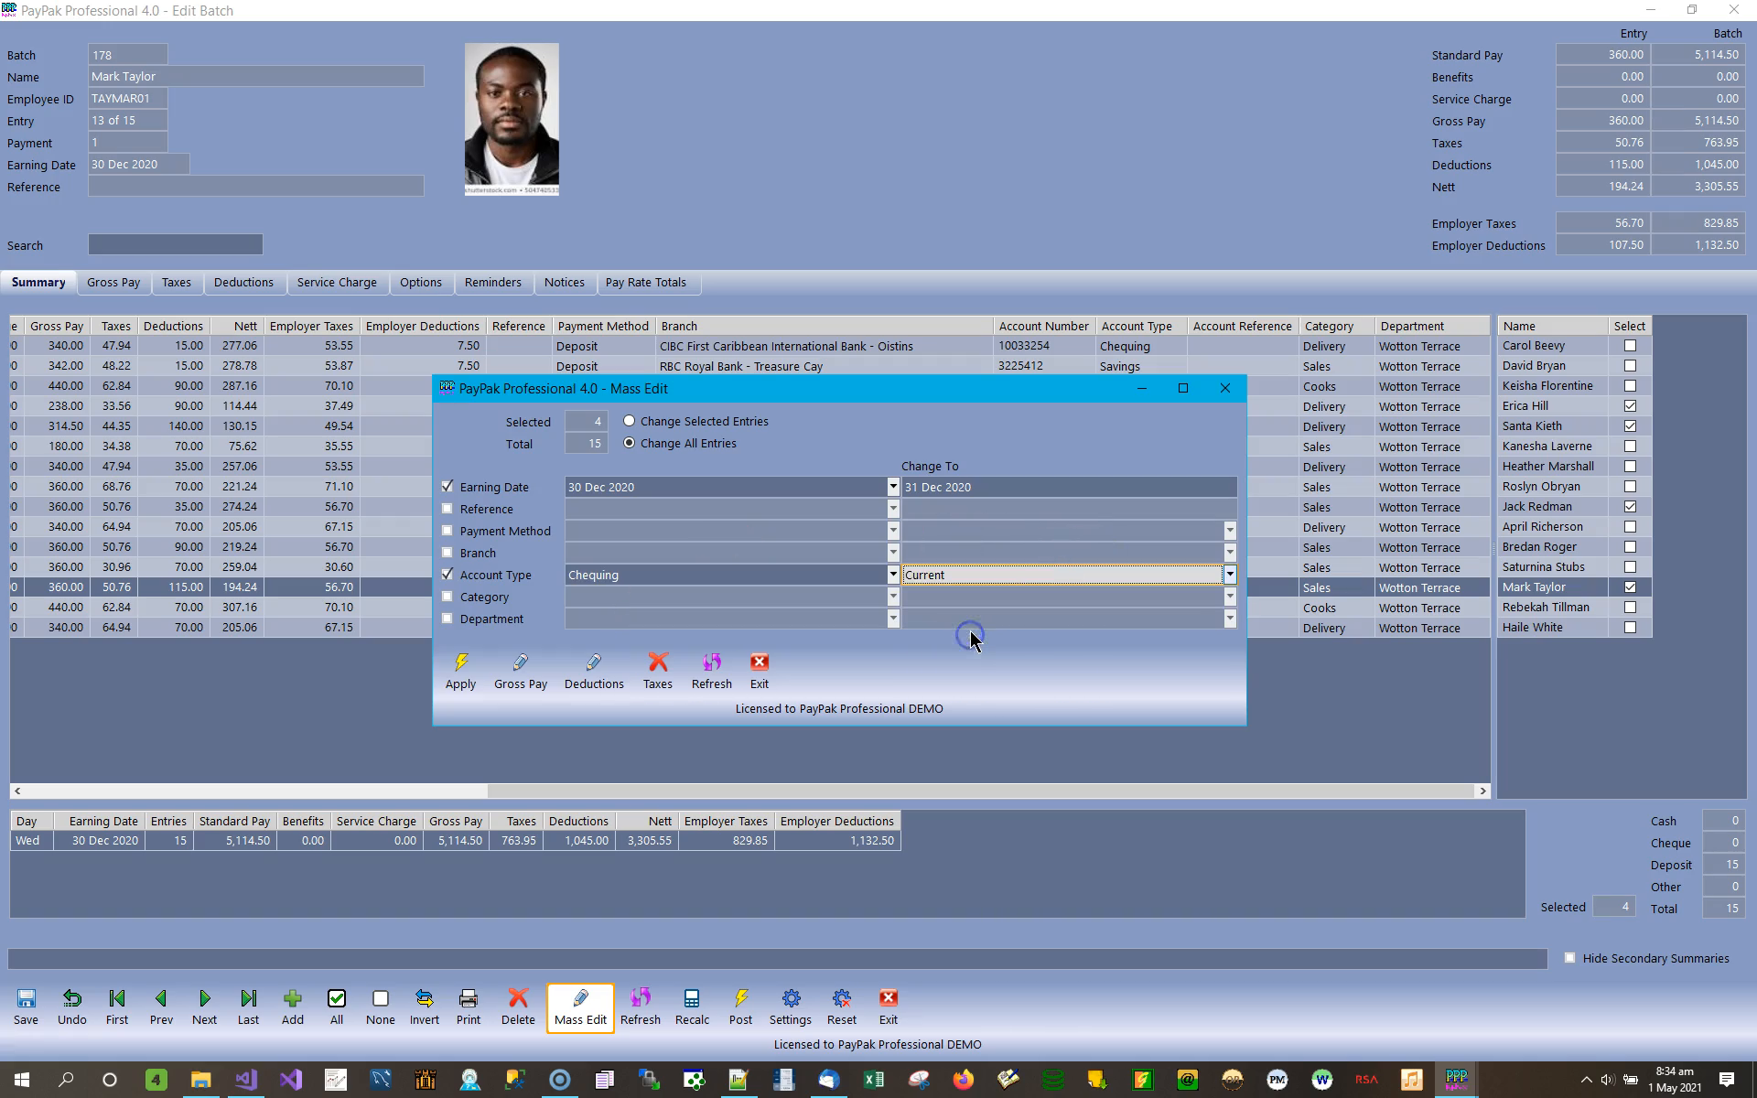
Switch the existing account type to Savings and to ALL, and exclude the account type from the mass edit.
{"action": "left_click", "coordinate": [893, 574]}
{"action": "left_click", "coordinate": [582, 633]}
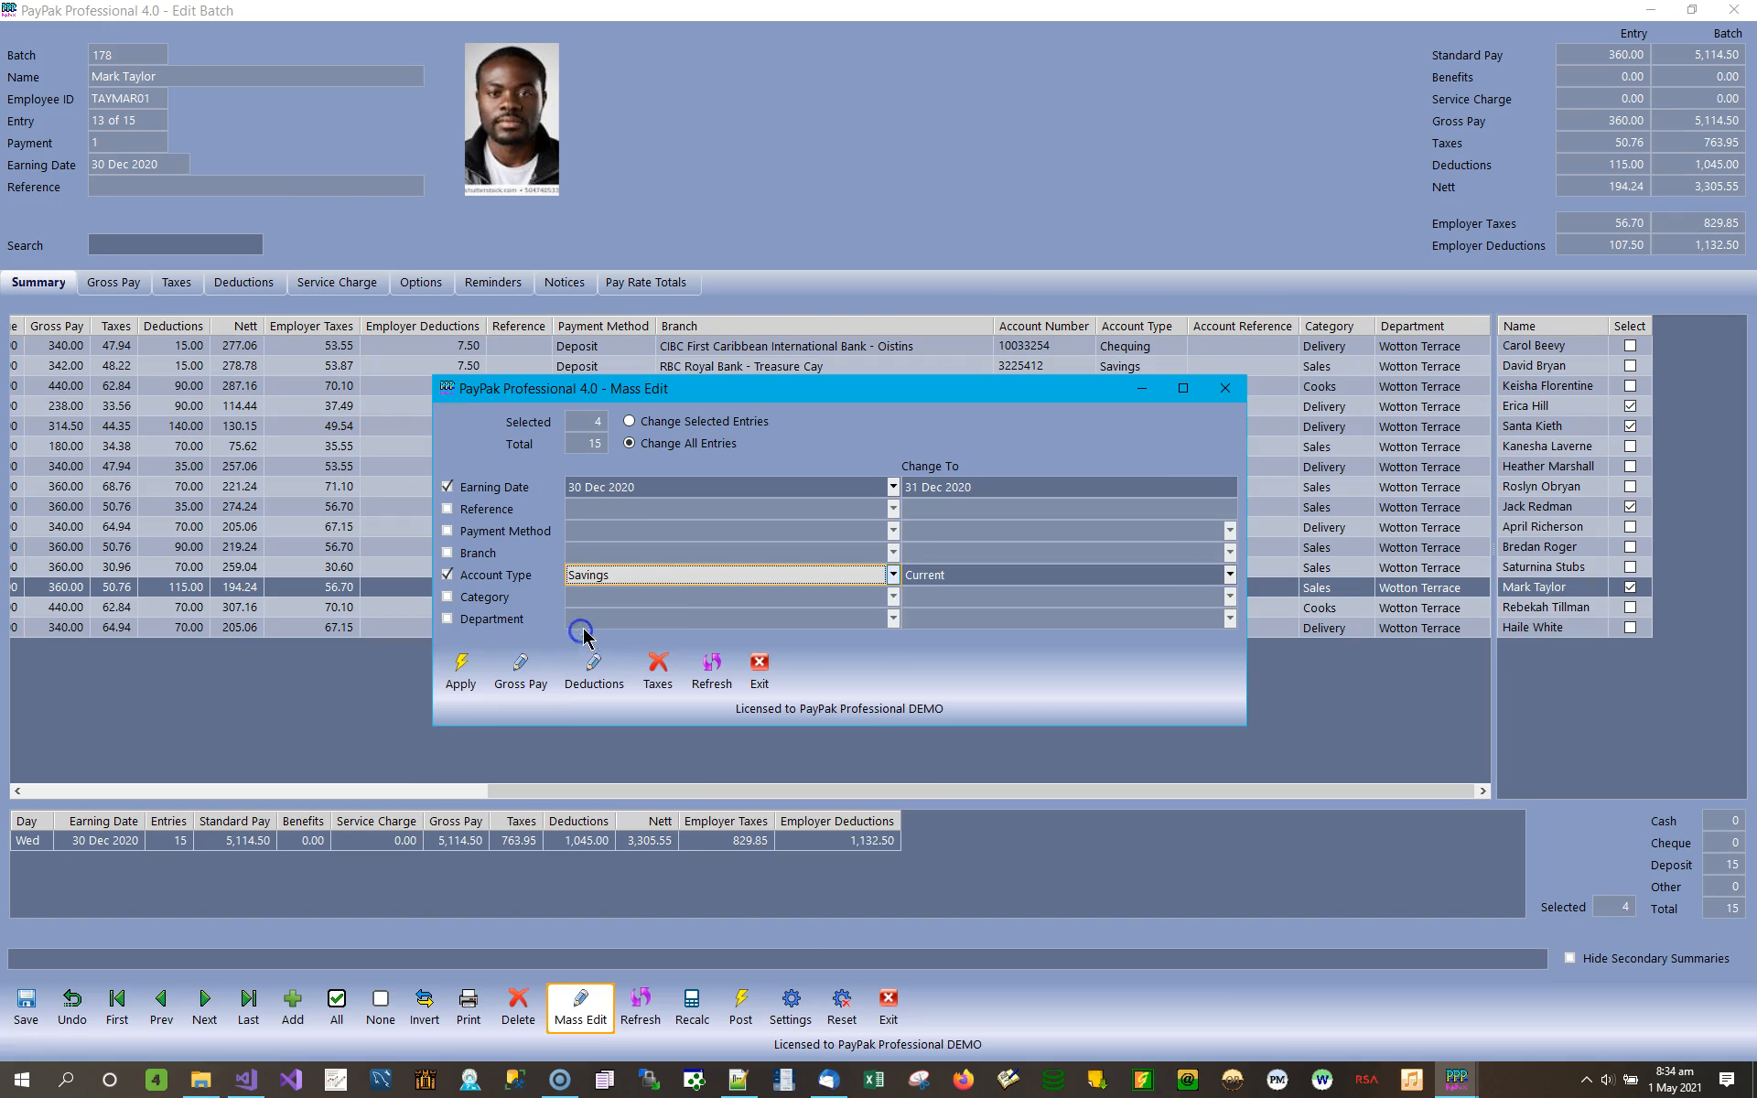
{"action": "left_click", "coordinate": [927, 575]}
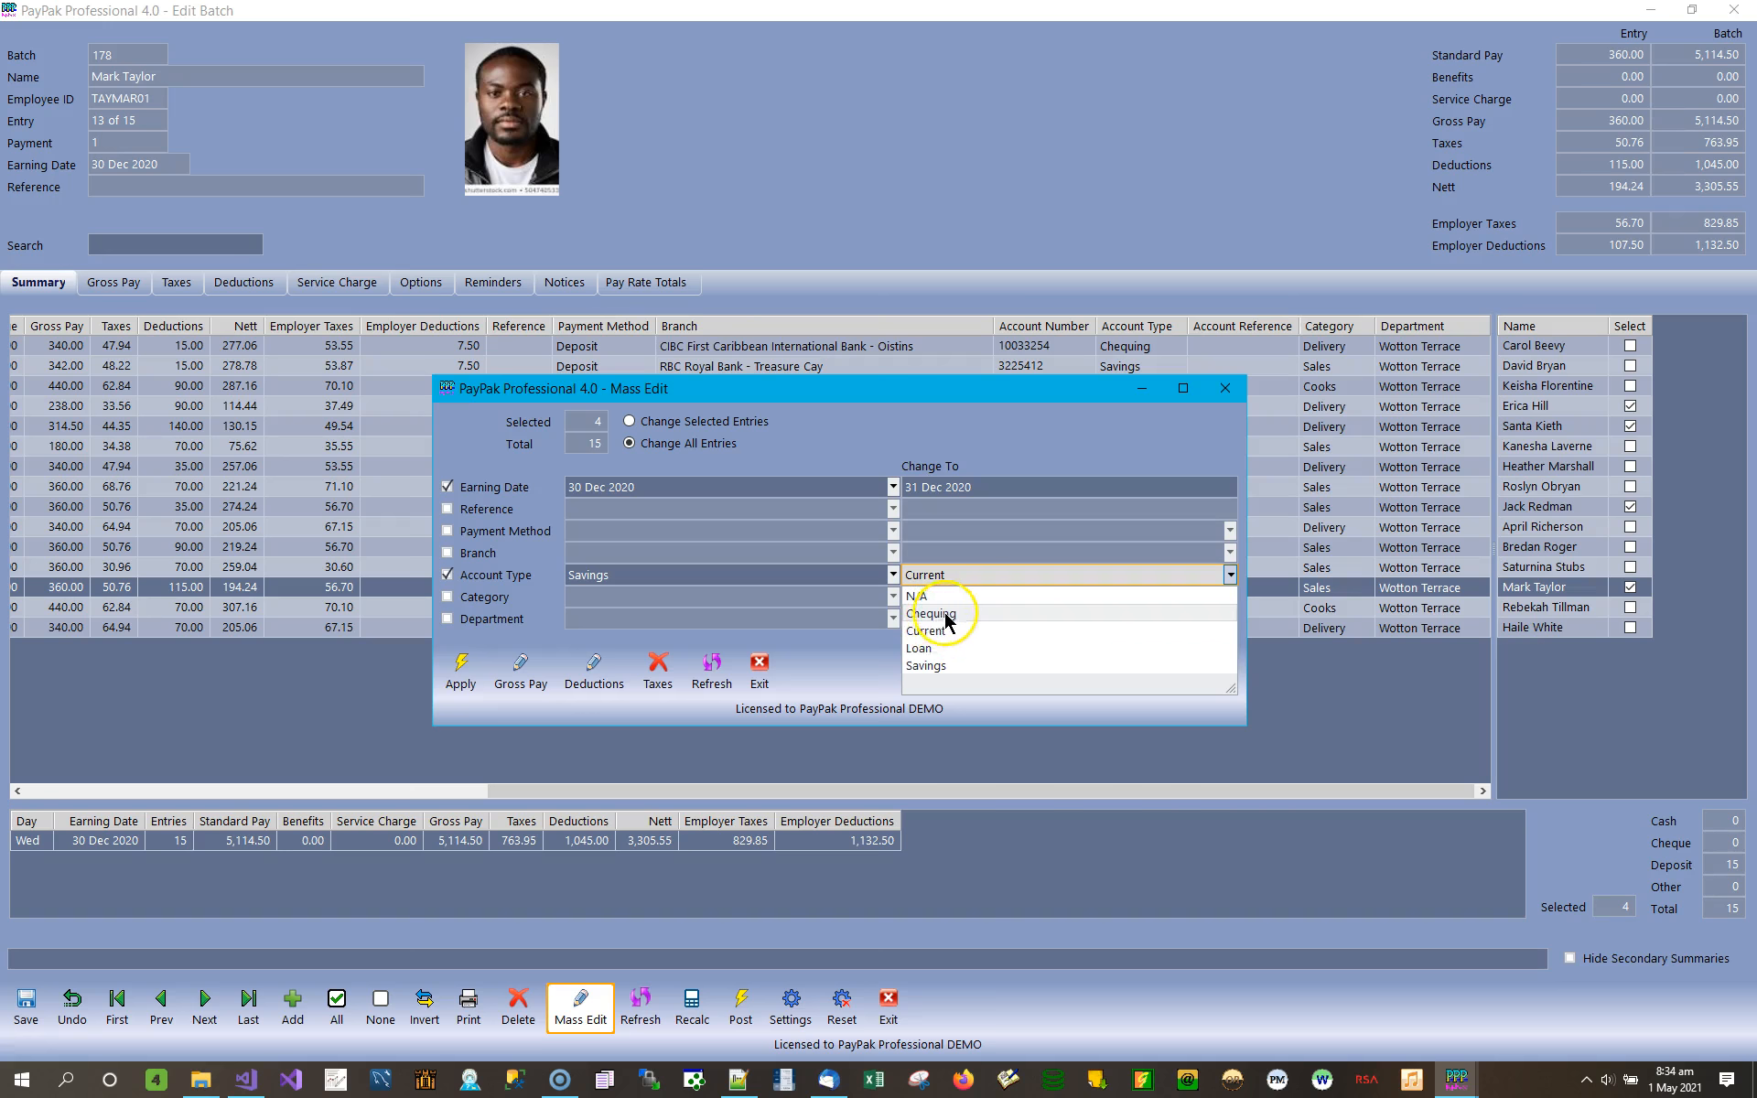
{"action": "left_click", "coordinate": [725, 577]}
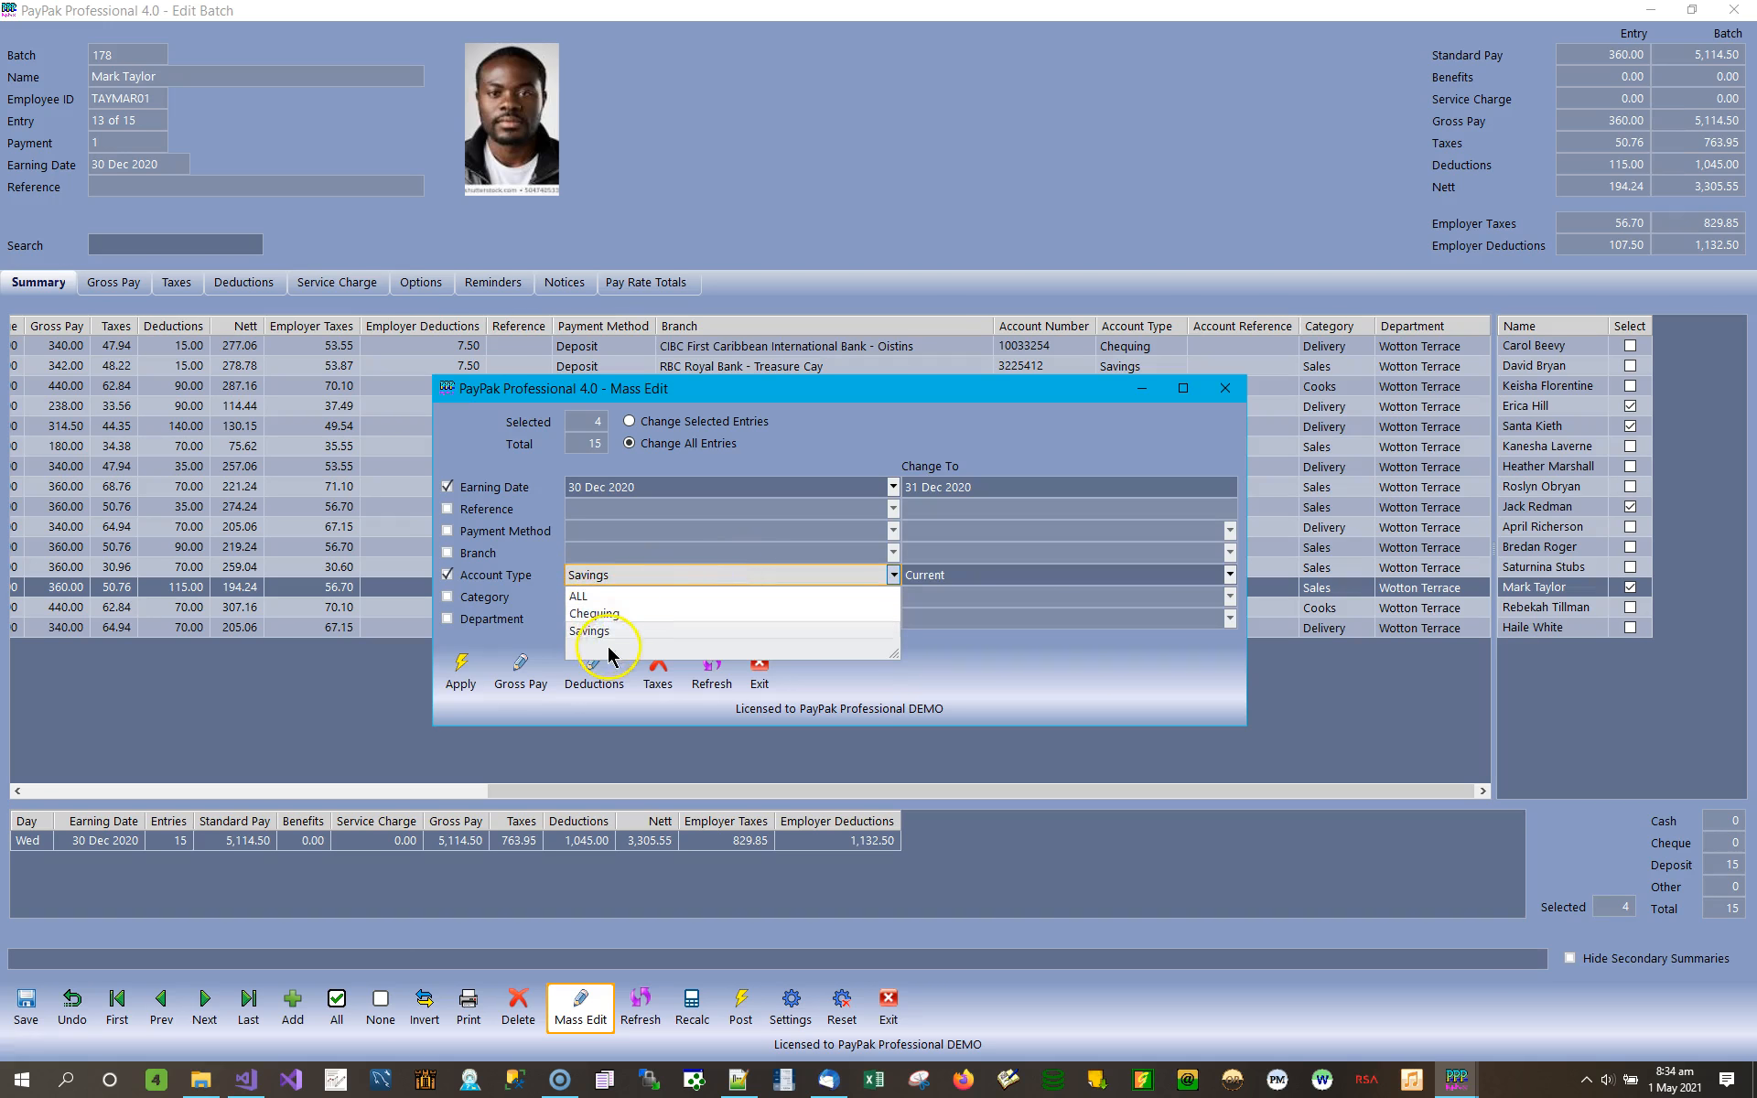
{"action": "left_click", "coordinate": [585, 596]}
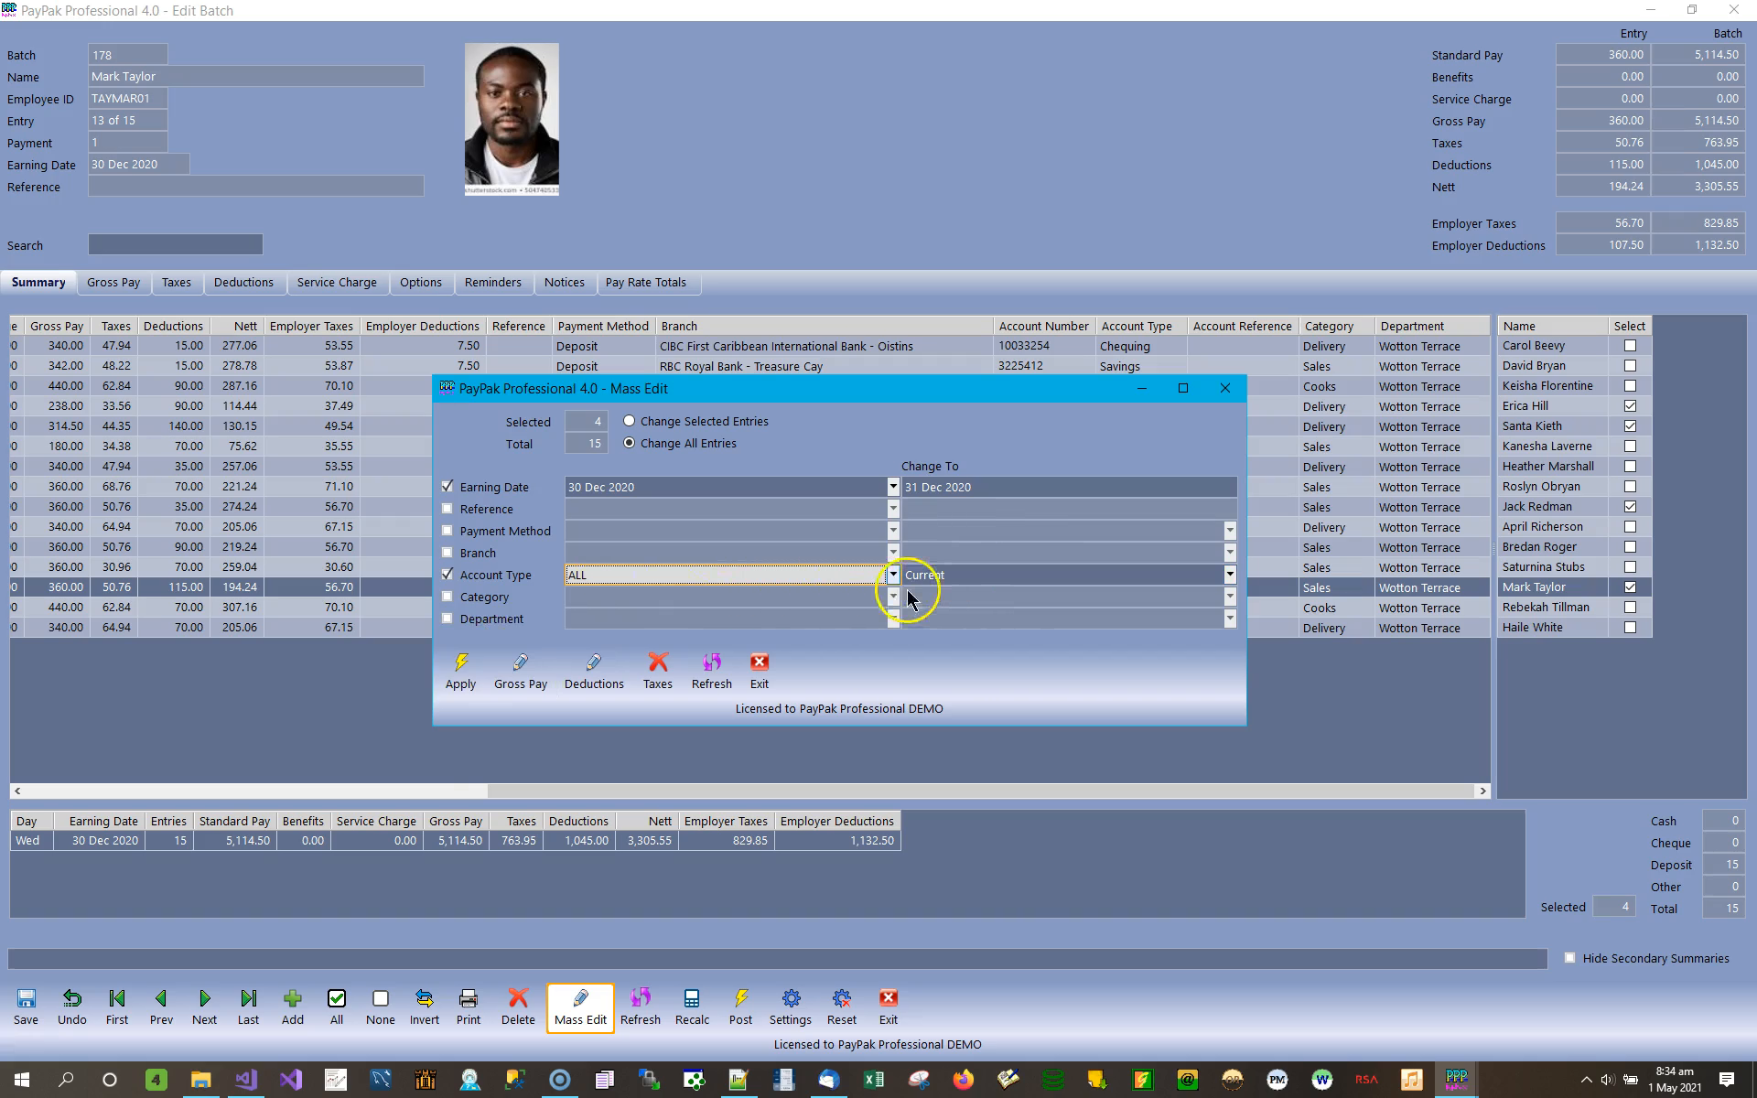
{"action": "left_click", "coordinate": [488, 578]}
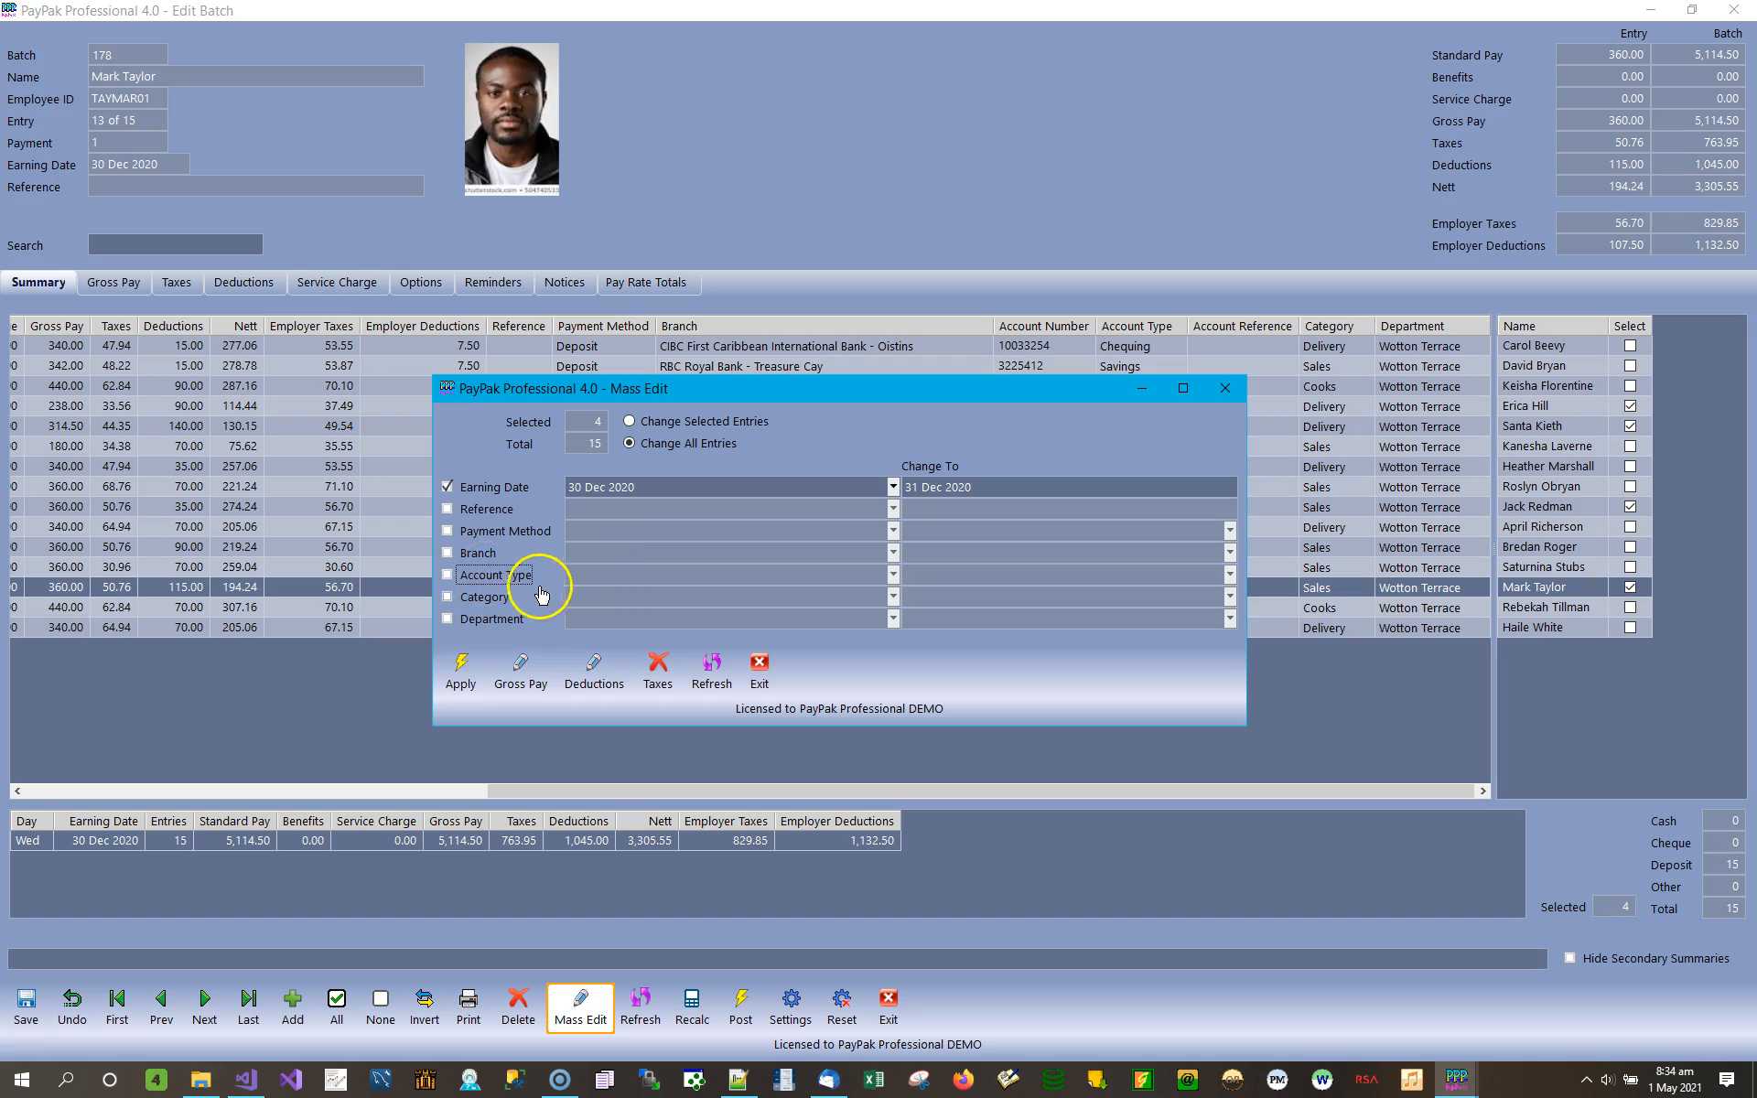
Set ALL categories to change to Cooks, view the existing department choices, and exclude both category and department again.
{"action": "left_click", "coordinate": [483, 597]}
{"action": "left_click", "coordinate": [892, 597]}
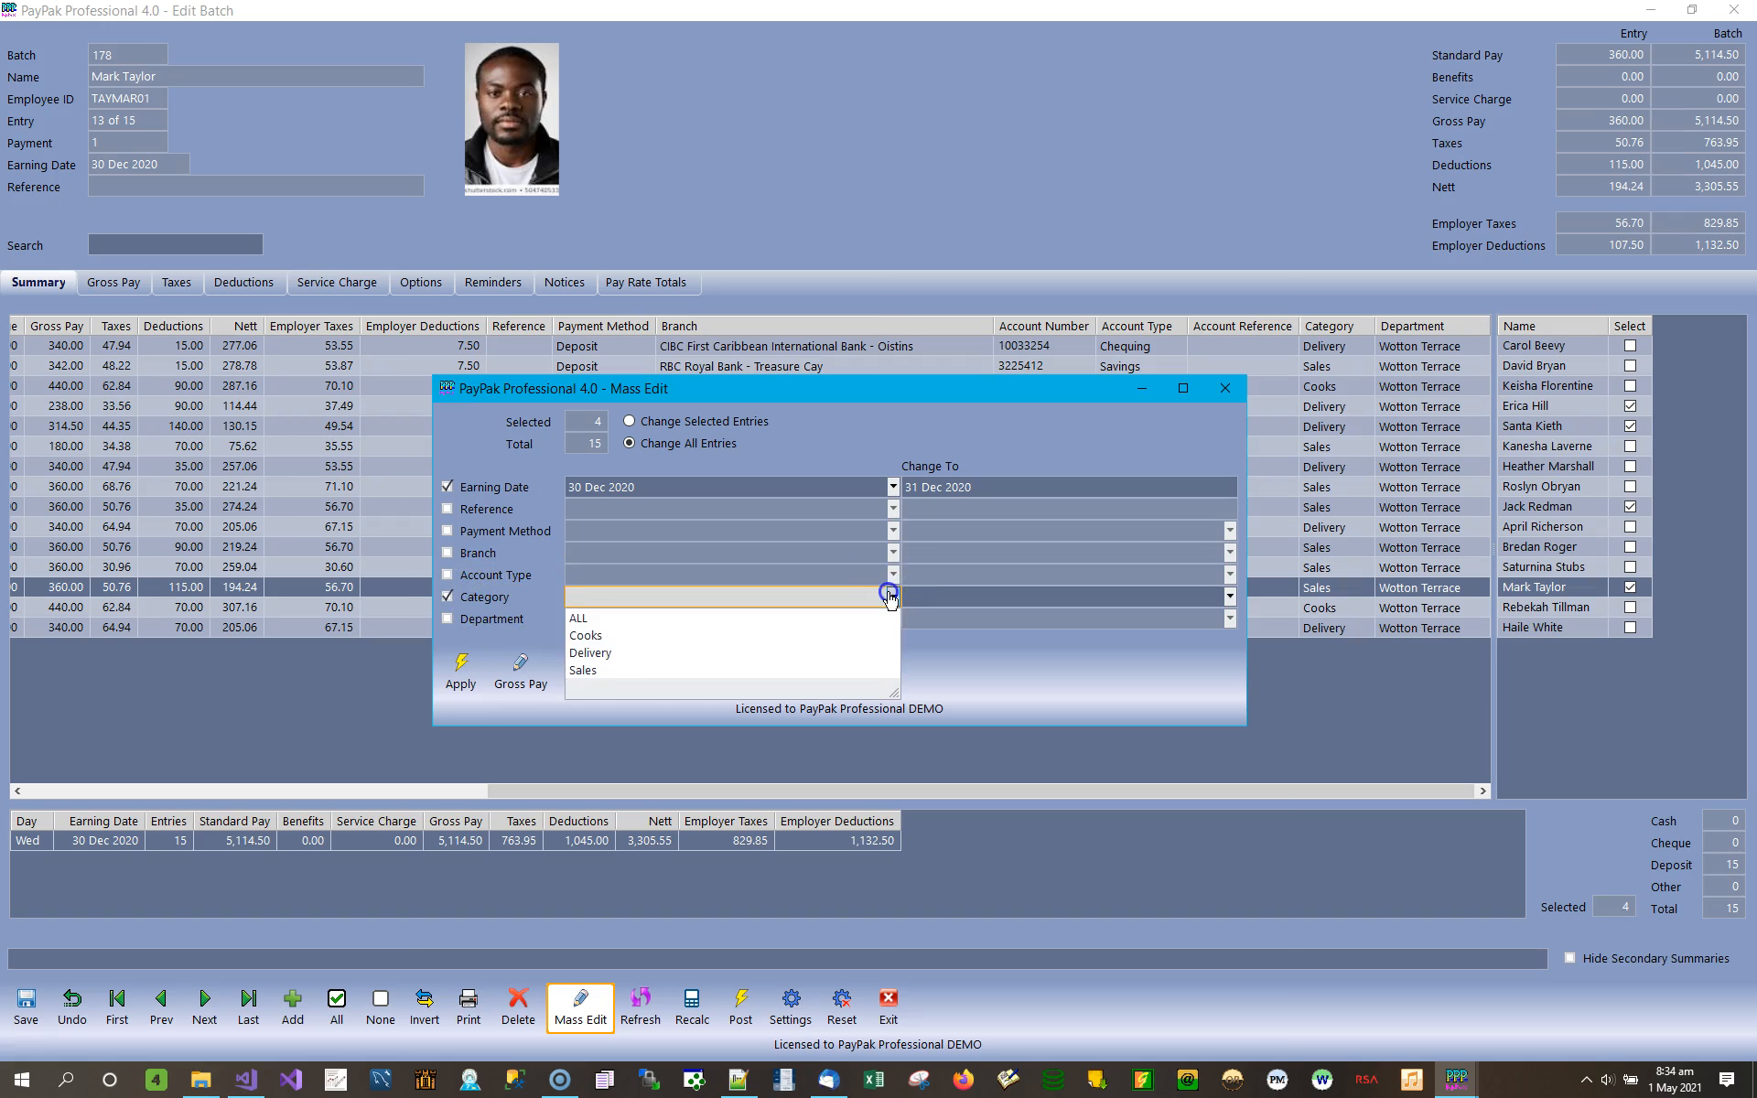
{"action": "left_click", "coordinate": [604, 616]}
{"action": "left_click", "coordinate": [997, 604]}
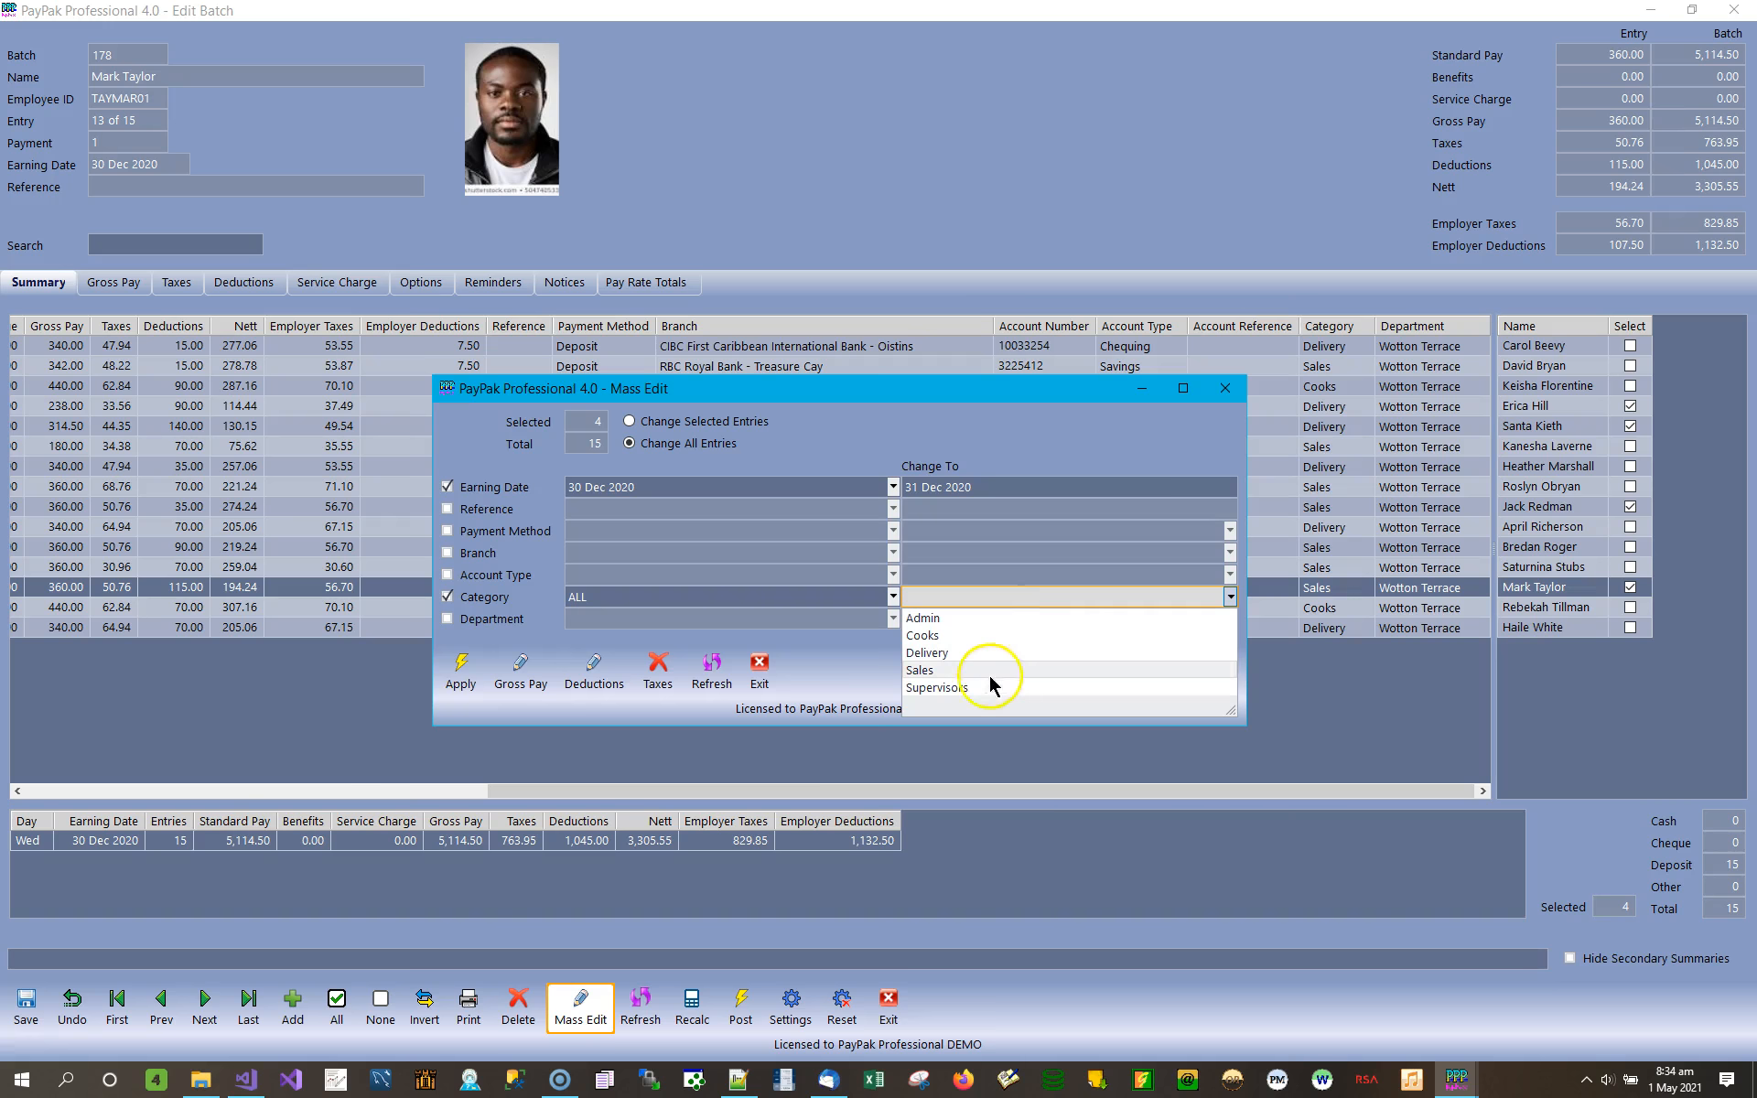
{"action": "left_click", "coordinate": [949, 635]}
{"action": "left_click", "coordinate": [485, 619]}
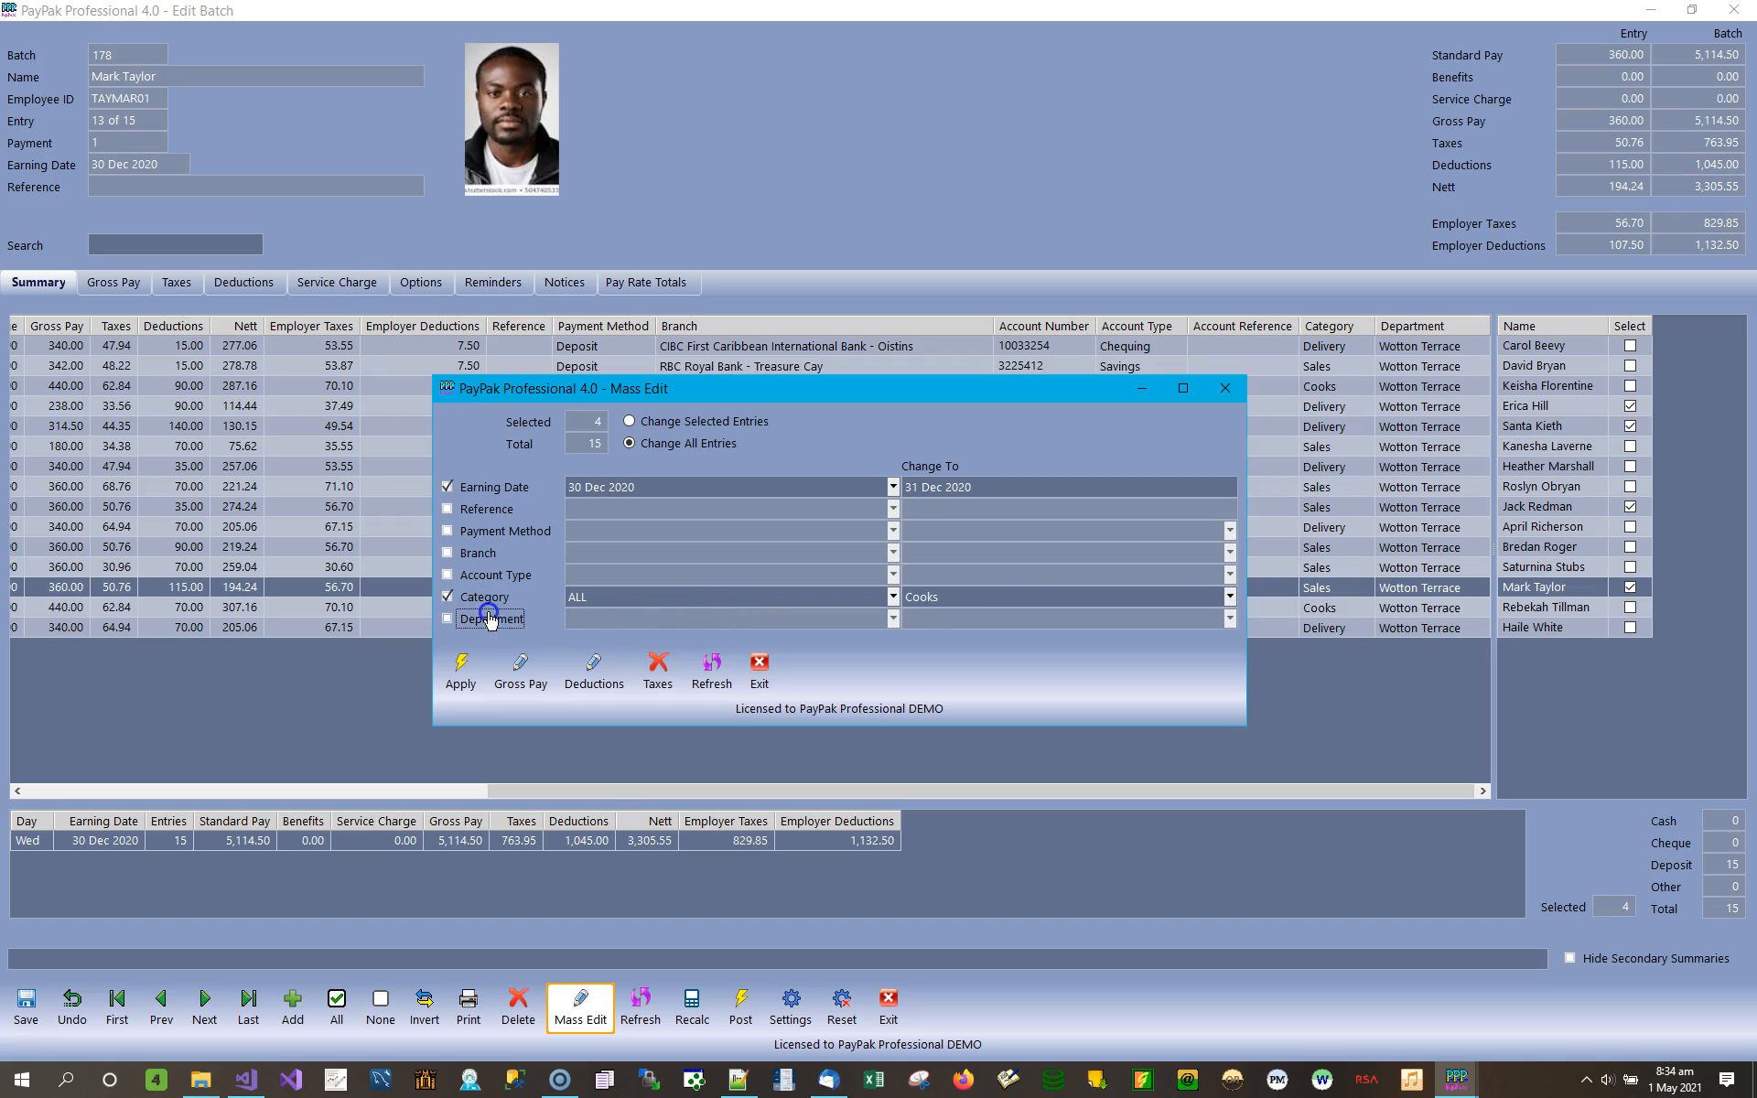
{"action": "left_click", "coordinate": [584, 619]}
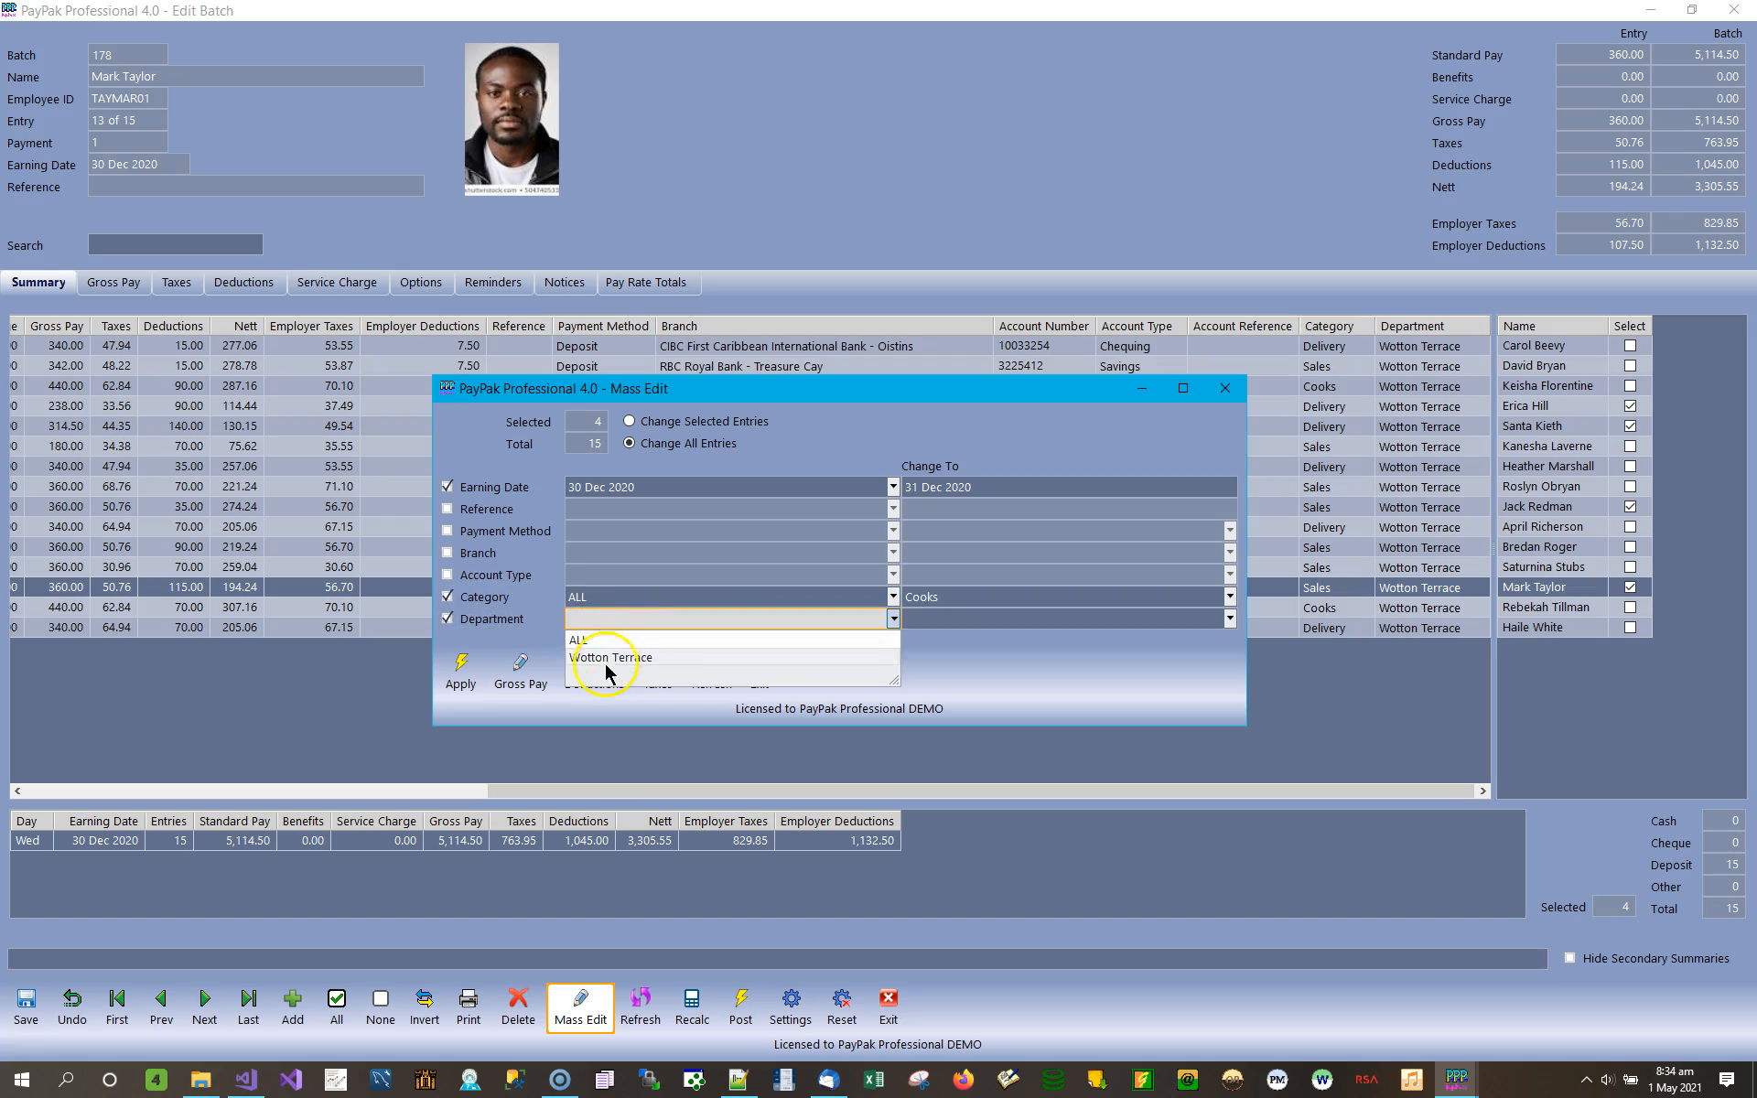
{"action": "left_click", "coordinate": [483, 597]}
{"action": "left_click", "coordinate": [483, 619]}
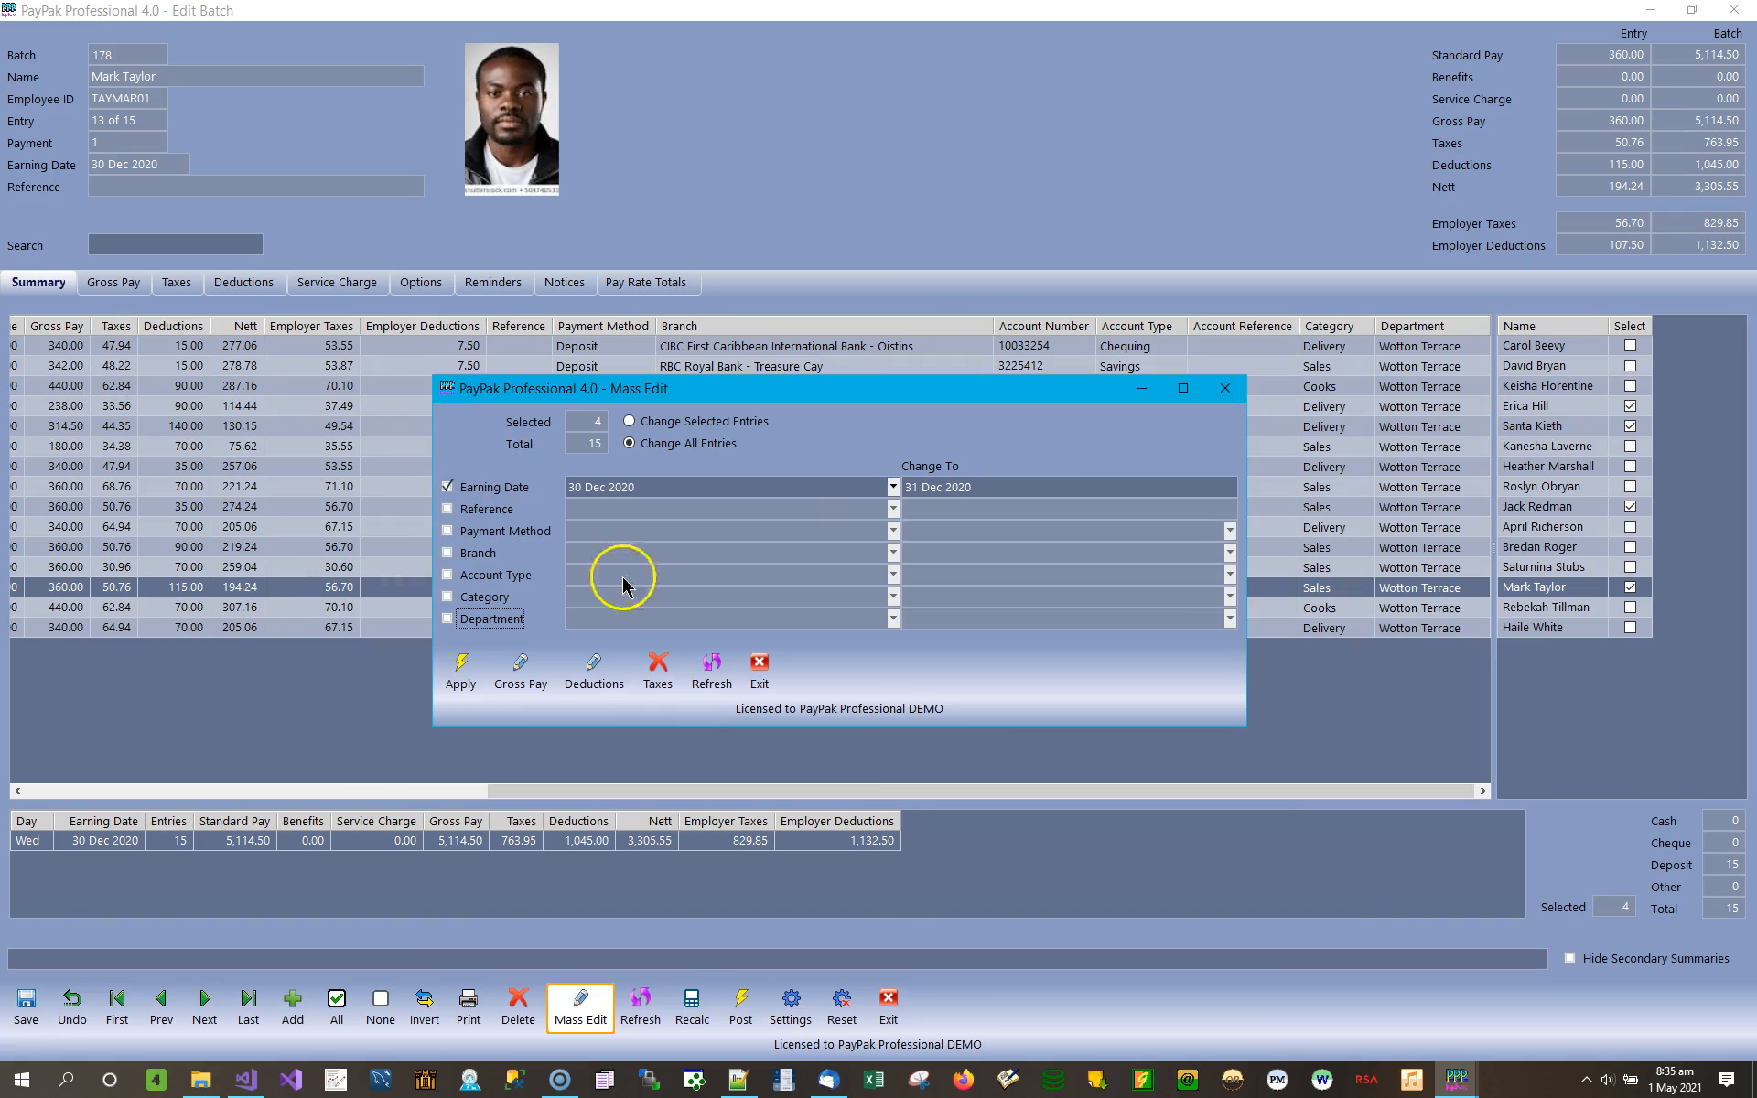
Apply the earning date change to all batch entries and check the first entry's earning date.
{"action": "left_click", "coordinate": [460, 672]}
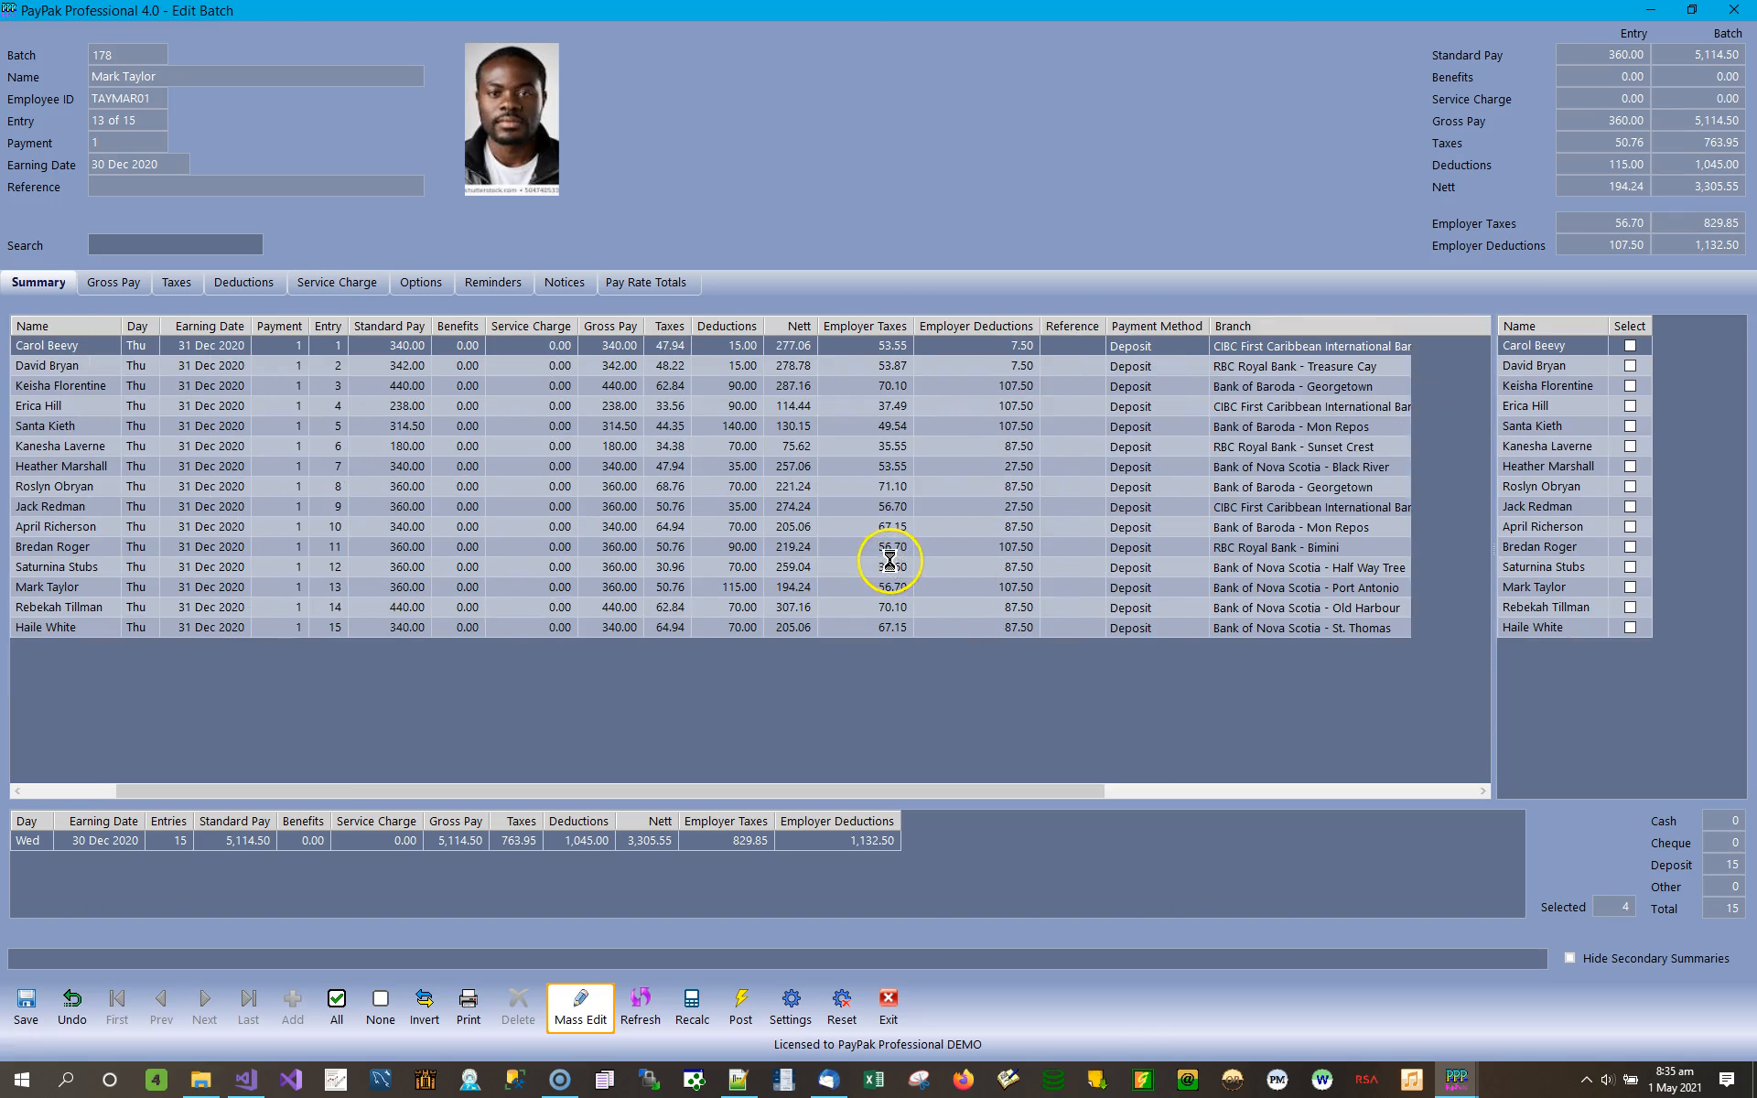
{"action": "left_click", "coordinate": [225, 348]}
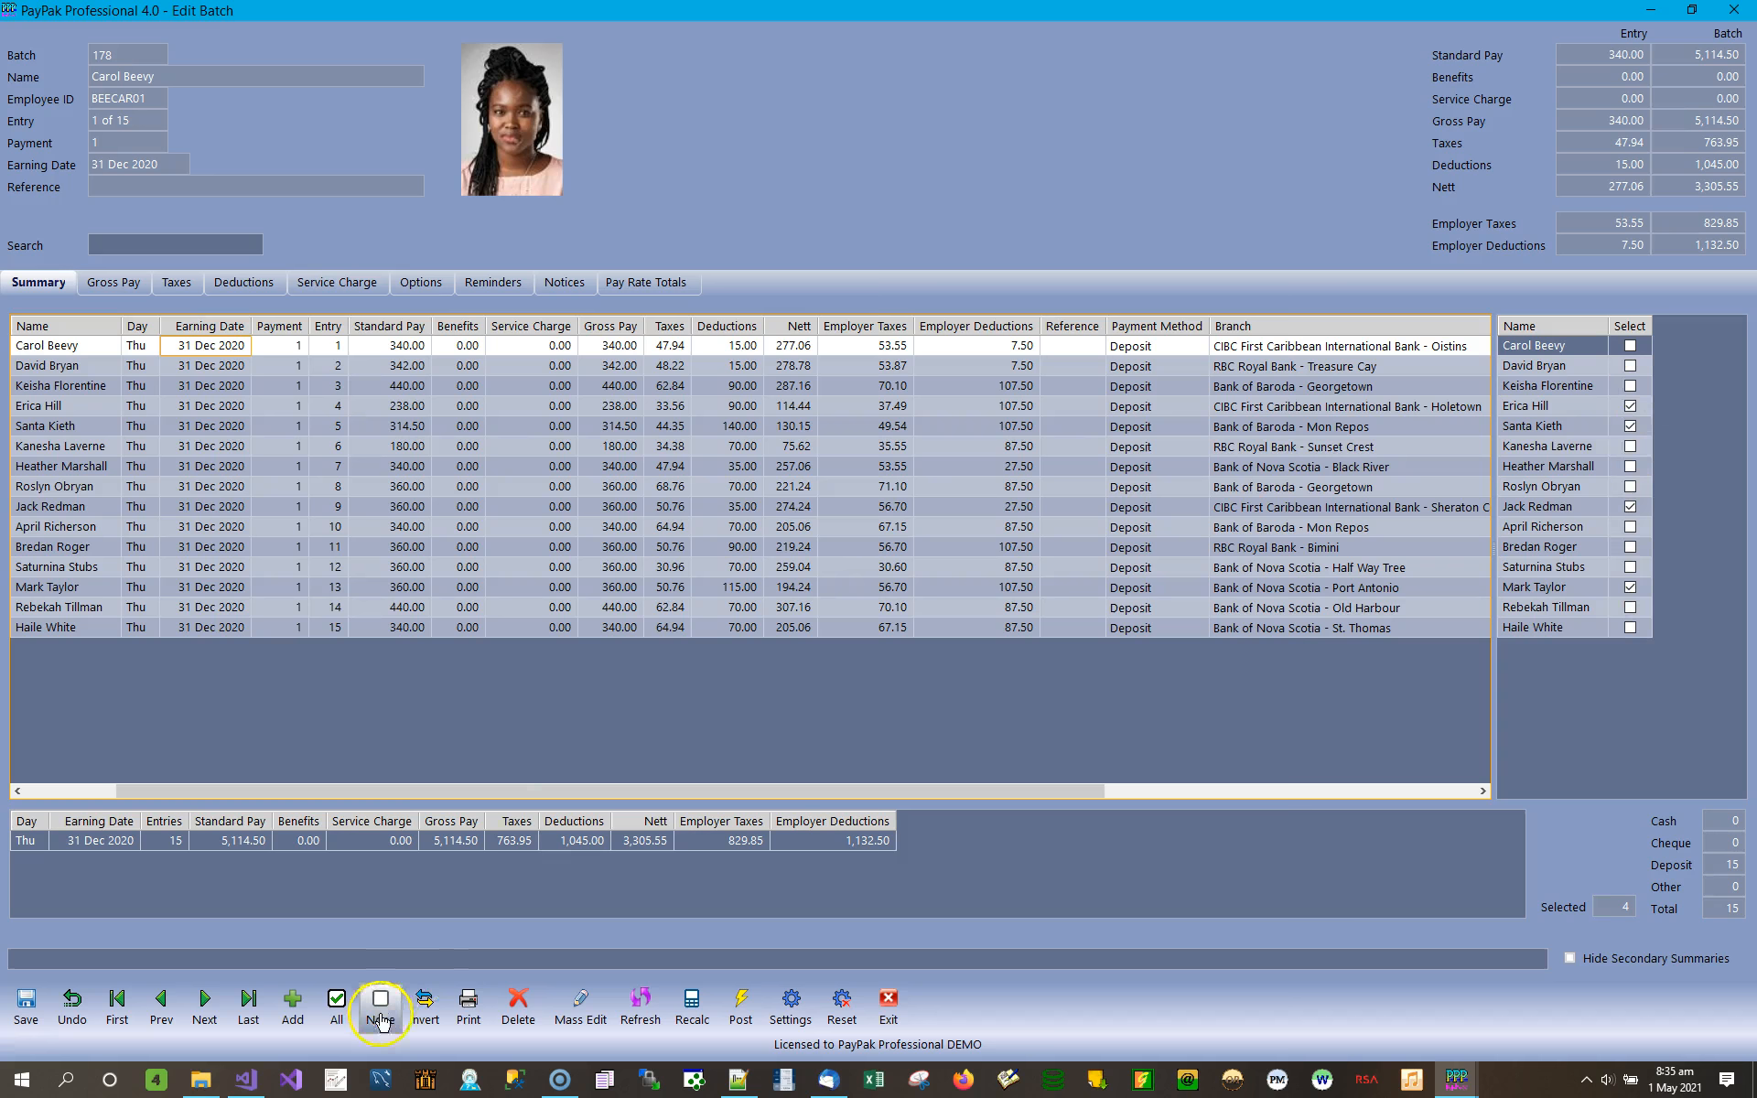
Invert the batch's entry selection and include the earning date in a new Mass Edit of the selected entries.
{"action": "left_click", "coordinate": [426, 1009]}
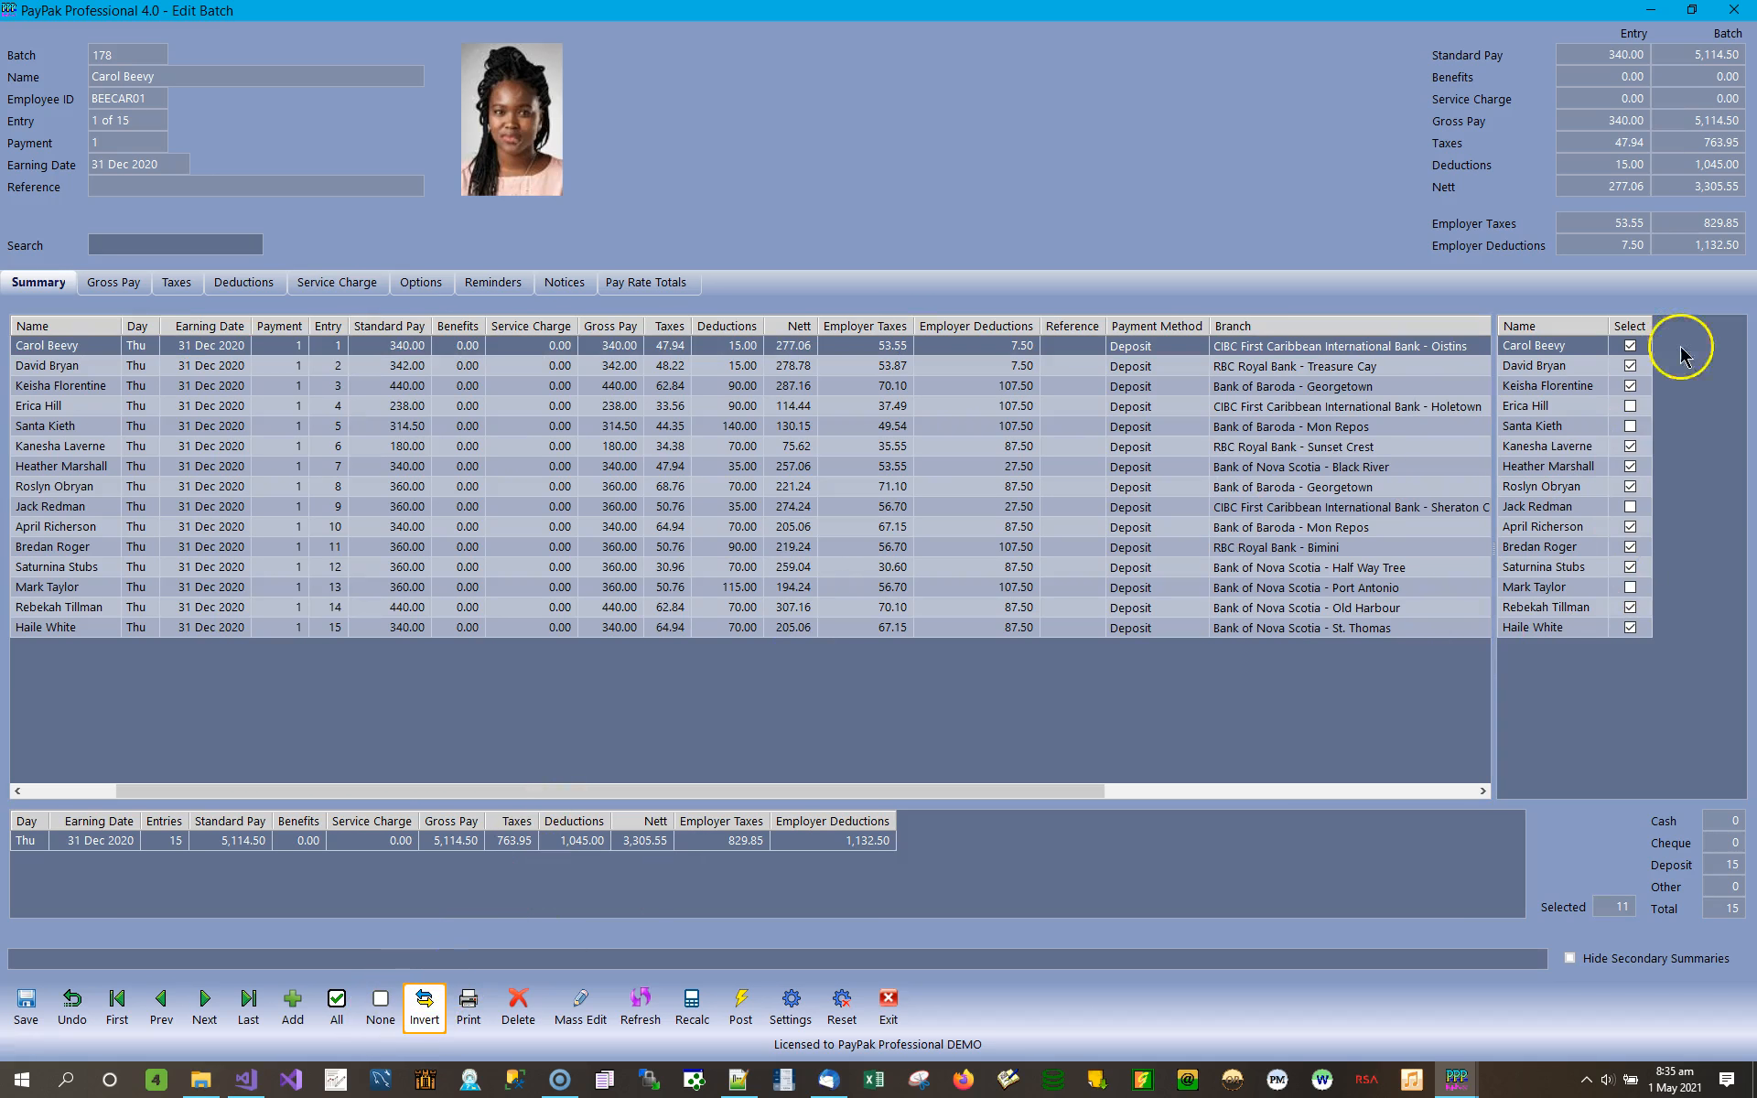
{"action": "left_click", "coordinate": [588, 1011]}
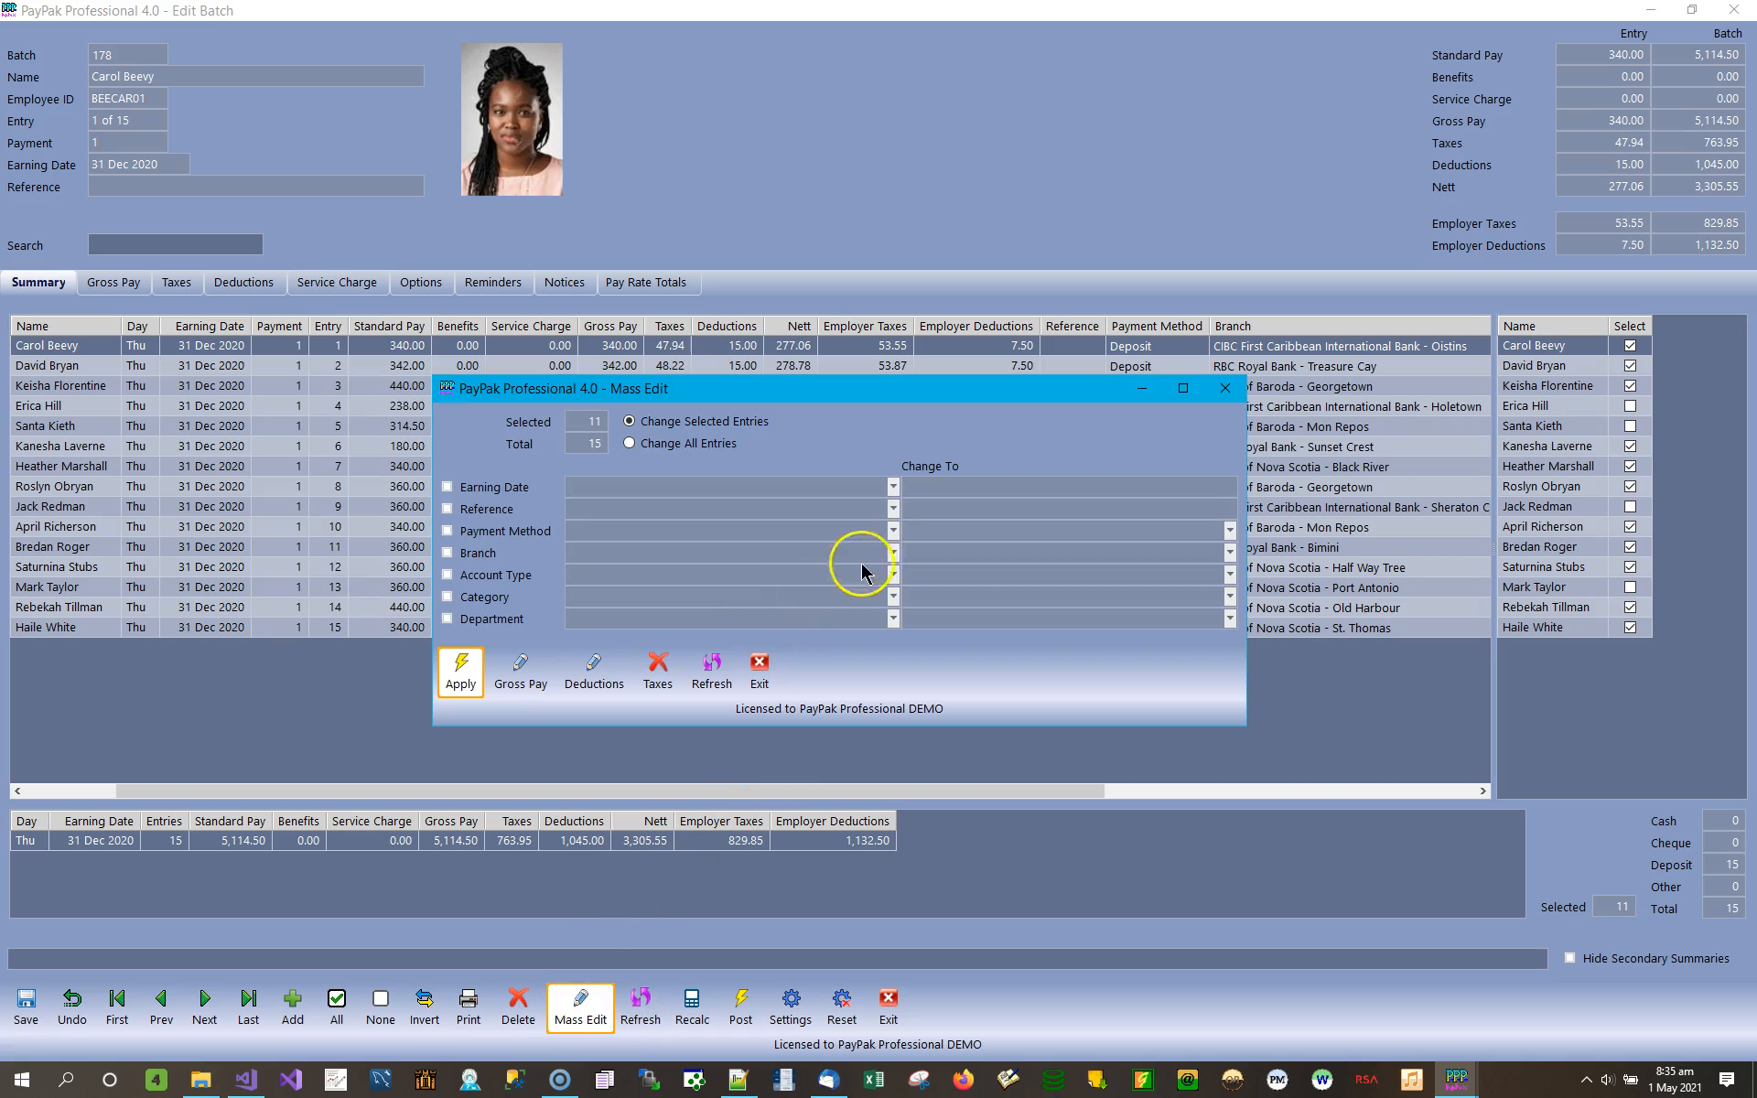
{"action": "left_click", "coordinate": [491, 489]}
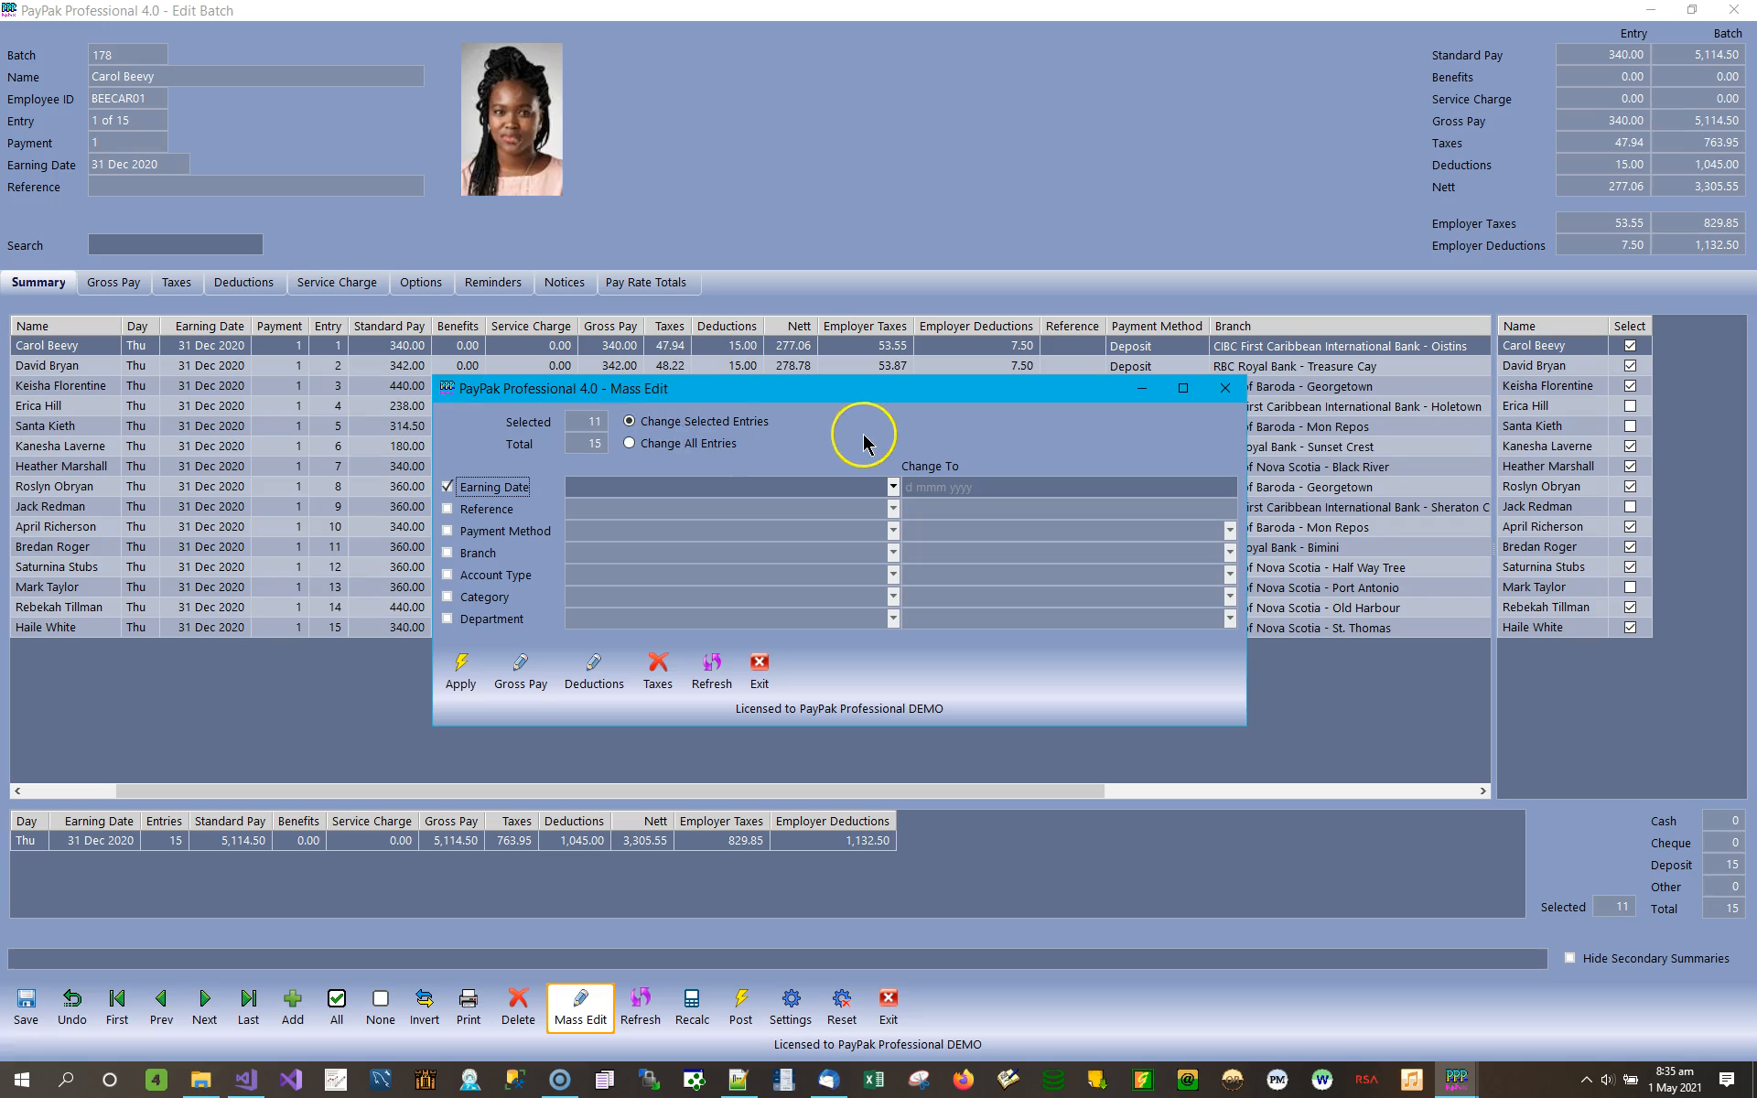
Change the selected entries' earning date from 31 Dec 2020 to 30 Dec 2020 and apply the mass edit.
{"action": "left_click", "coordinate": [893, 487]}
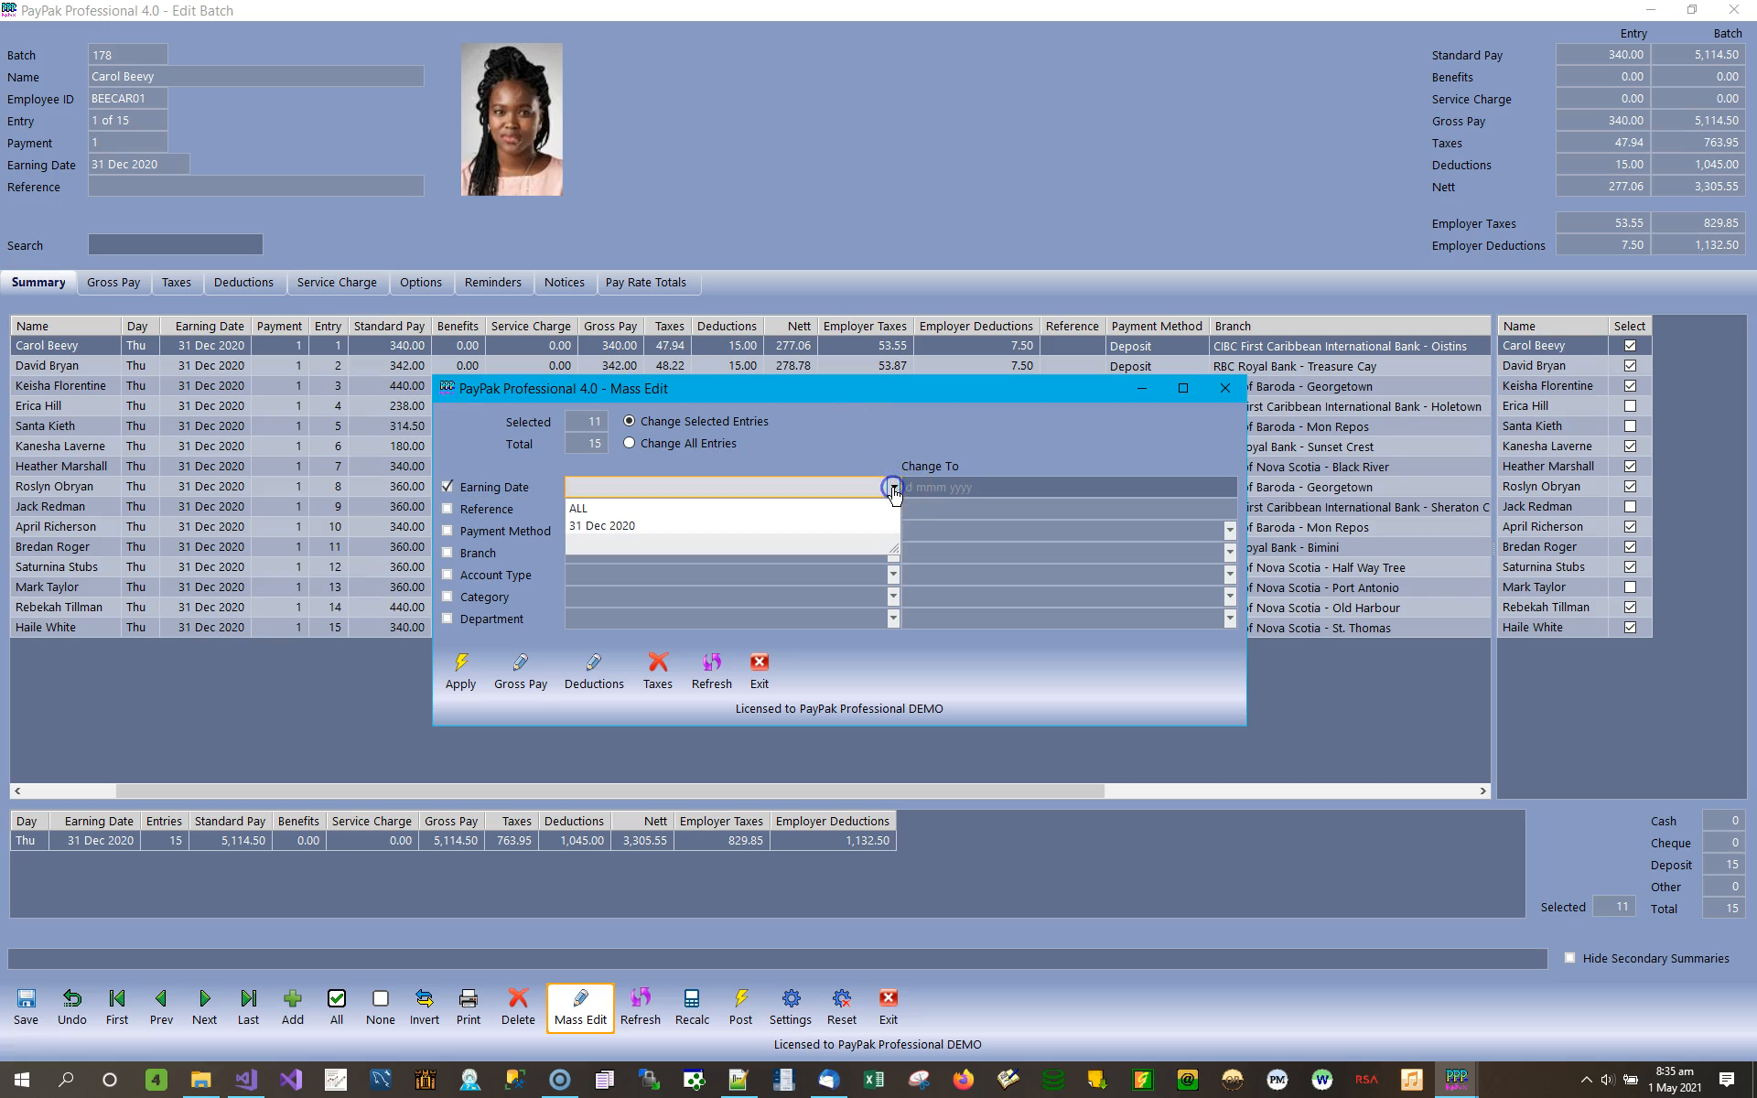
{"action": "left_click", "coordinate": [612, 527]}
{"action": "left_click", "coordinate": [970, 489]}
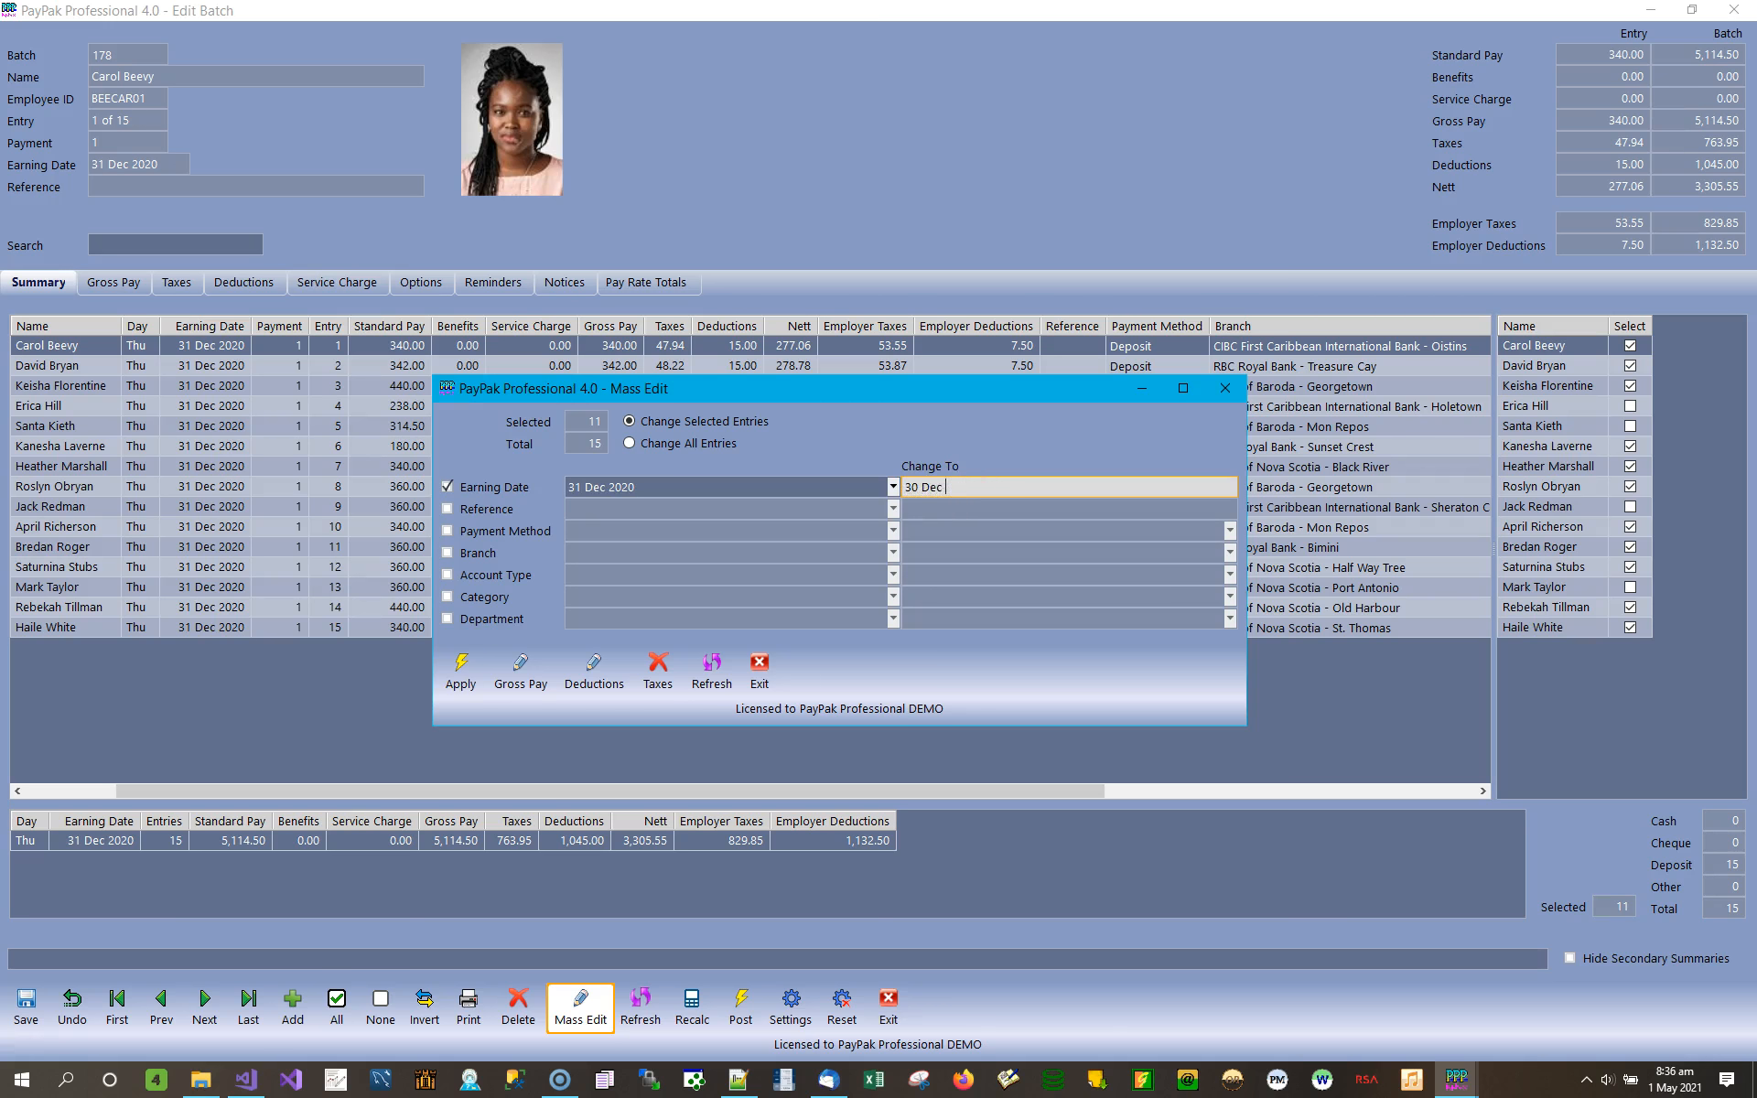
{"action": "left_click", "coordinate": [461, 667]}
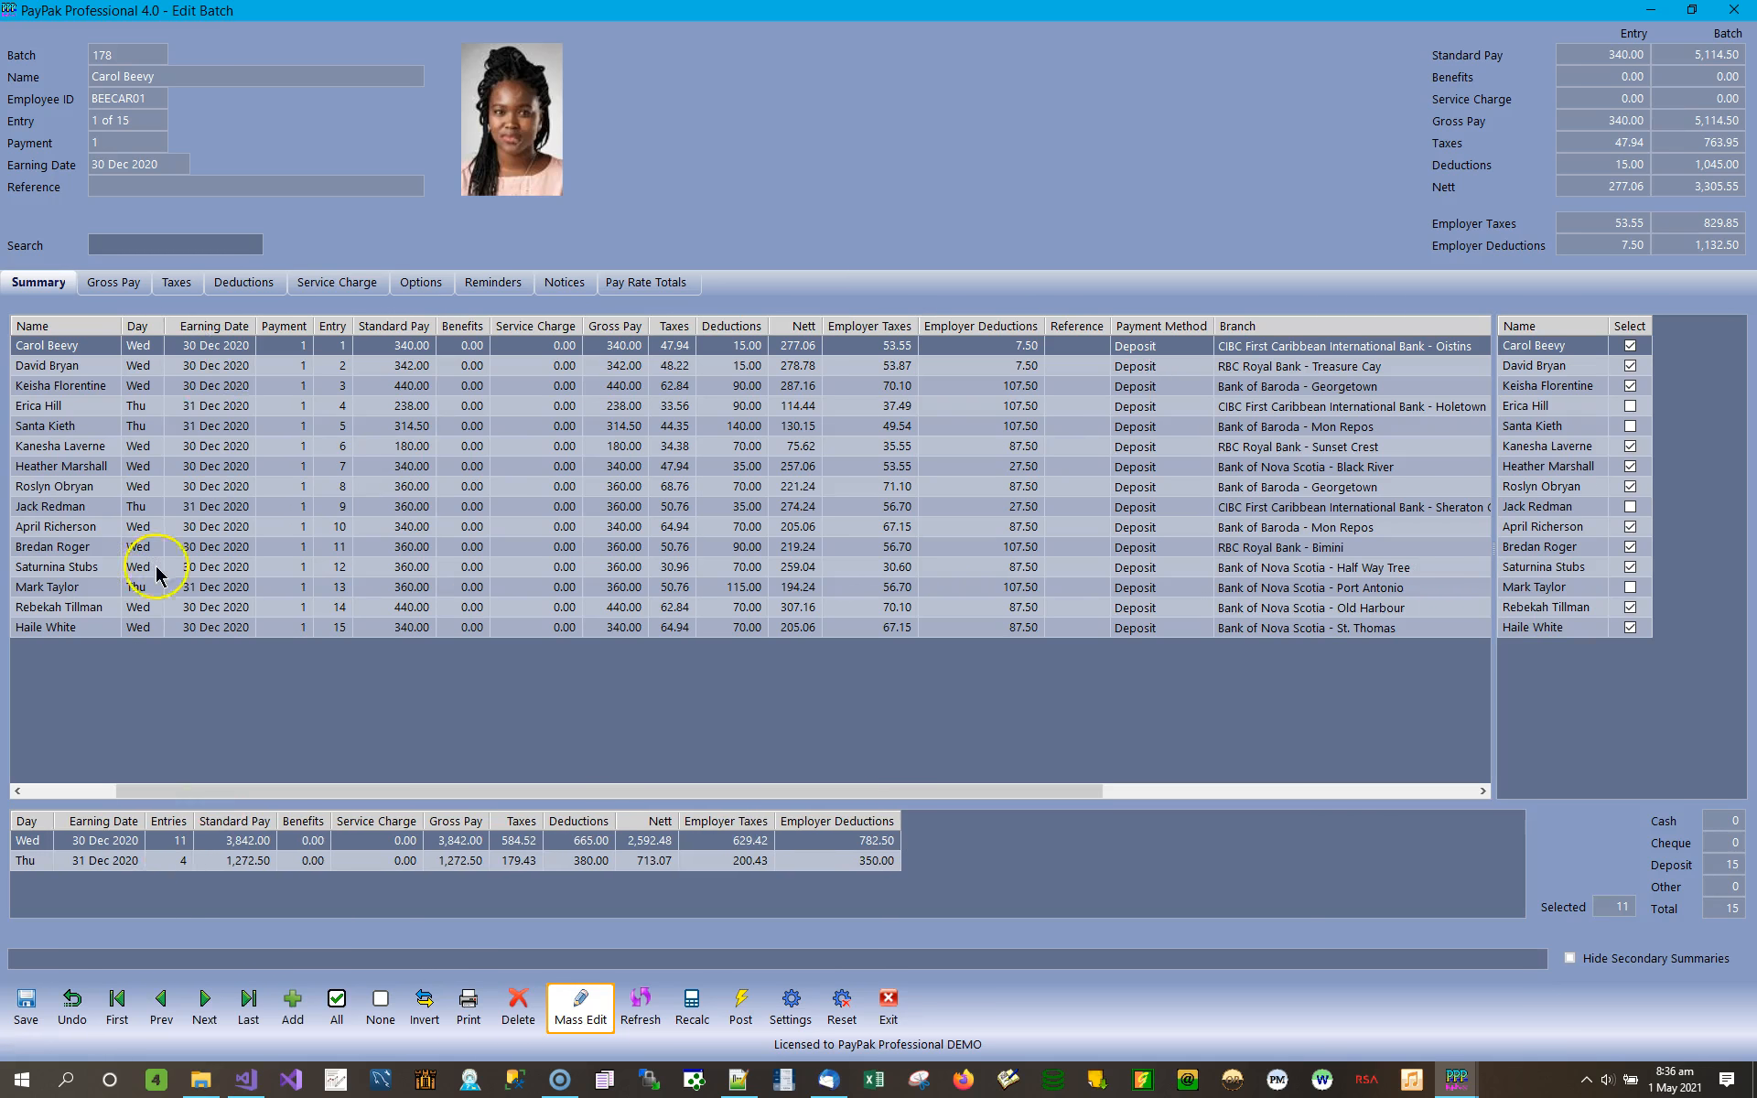
Review the earning dates of entries 2 to 4, and hide the secondary summaries and show them again.
{"action": "left_click", "coordinate": [205, 365]}
{"action": "left_click", "coordinate": [198, 386]}
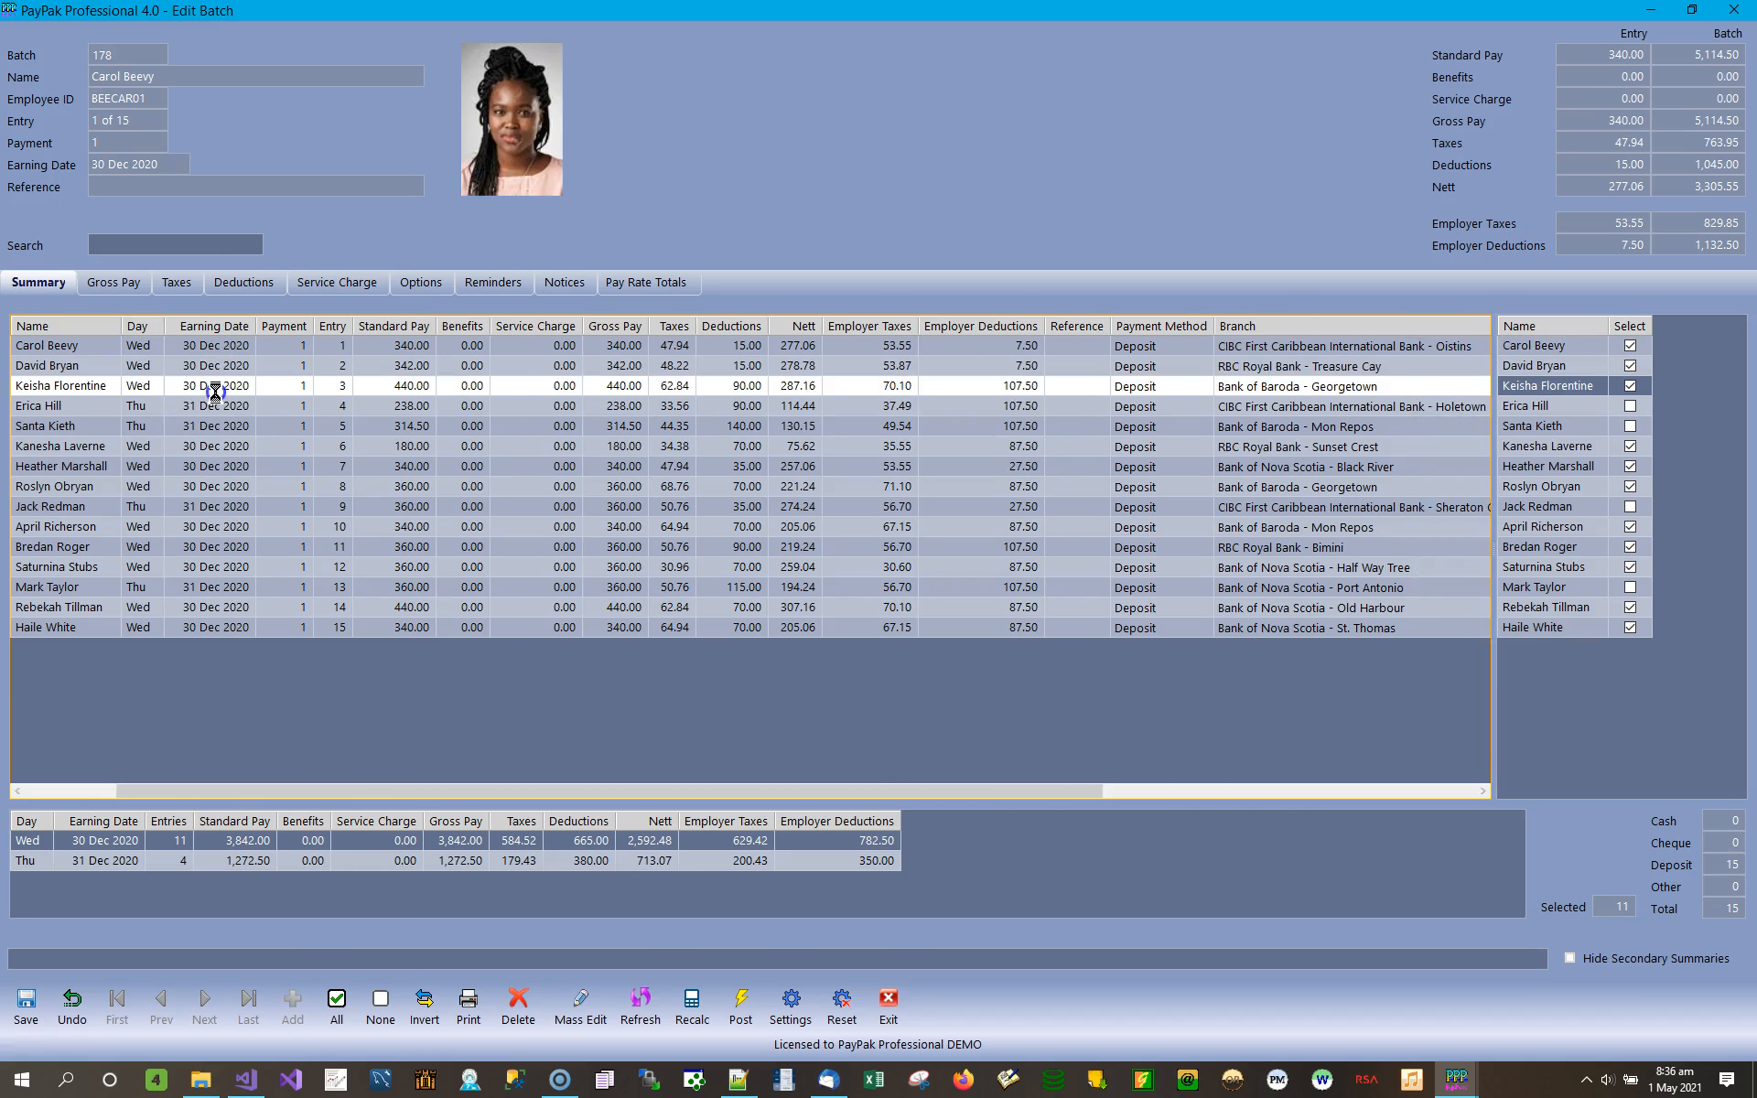
{"action": "left_click", "coordinate": [216, 412]}
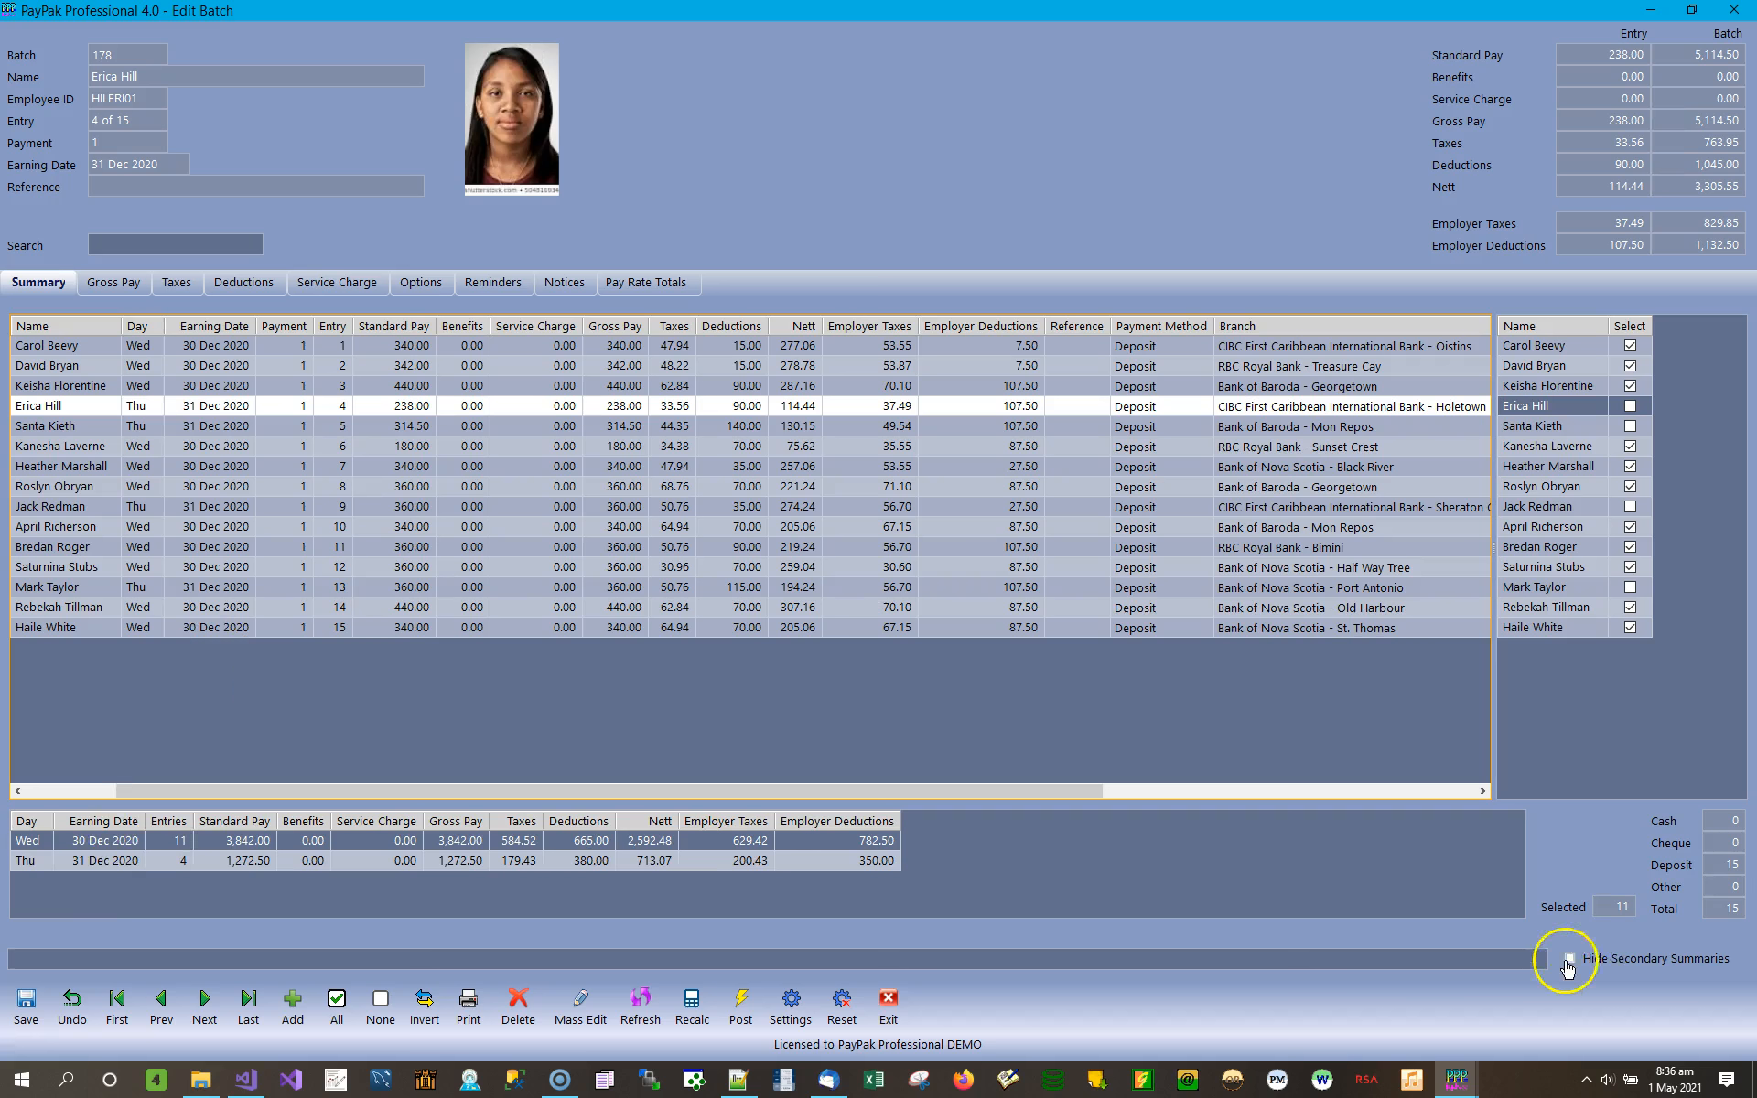
{"action": "left_click", "coordinate": [1601, 960]}
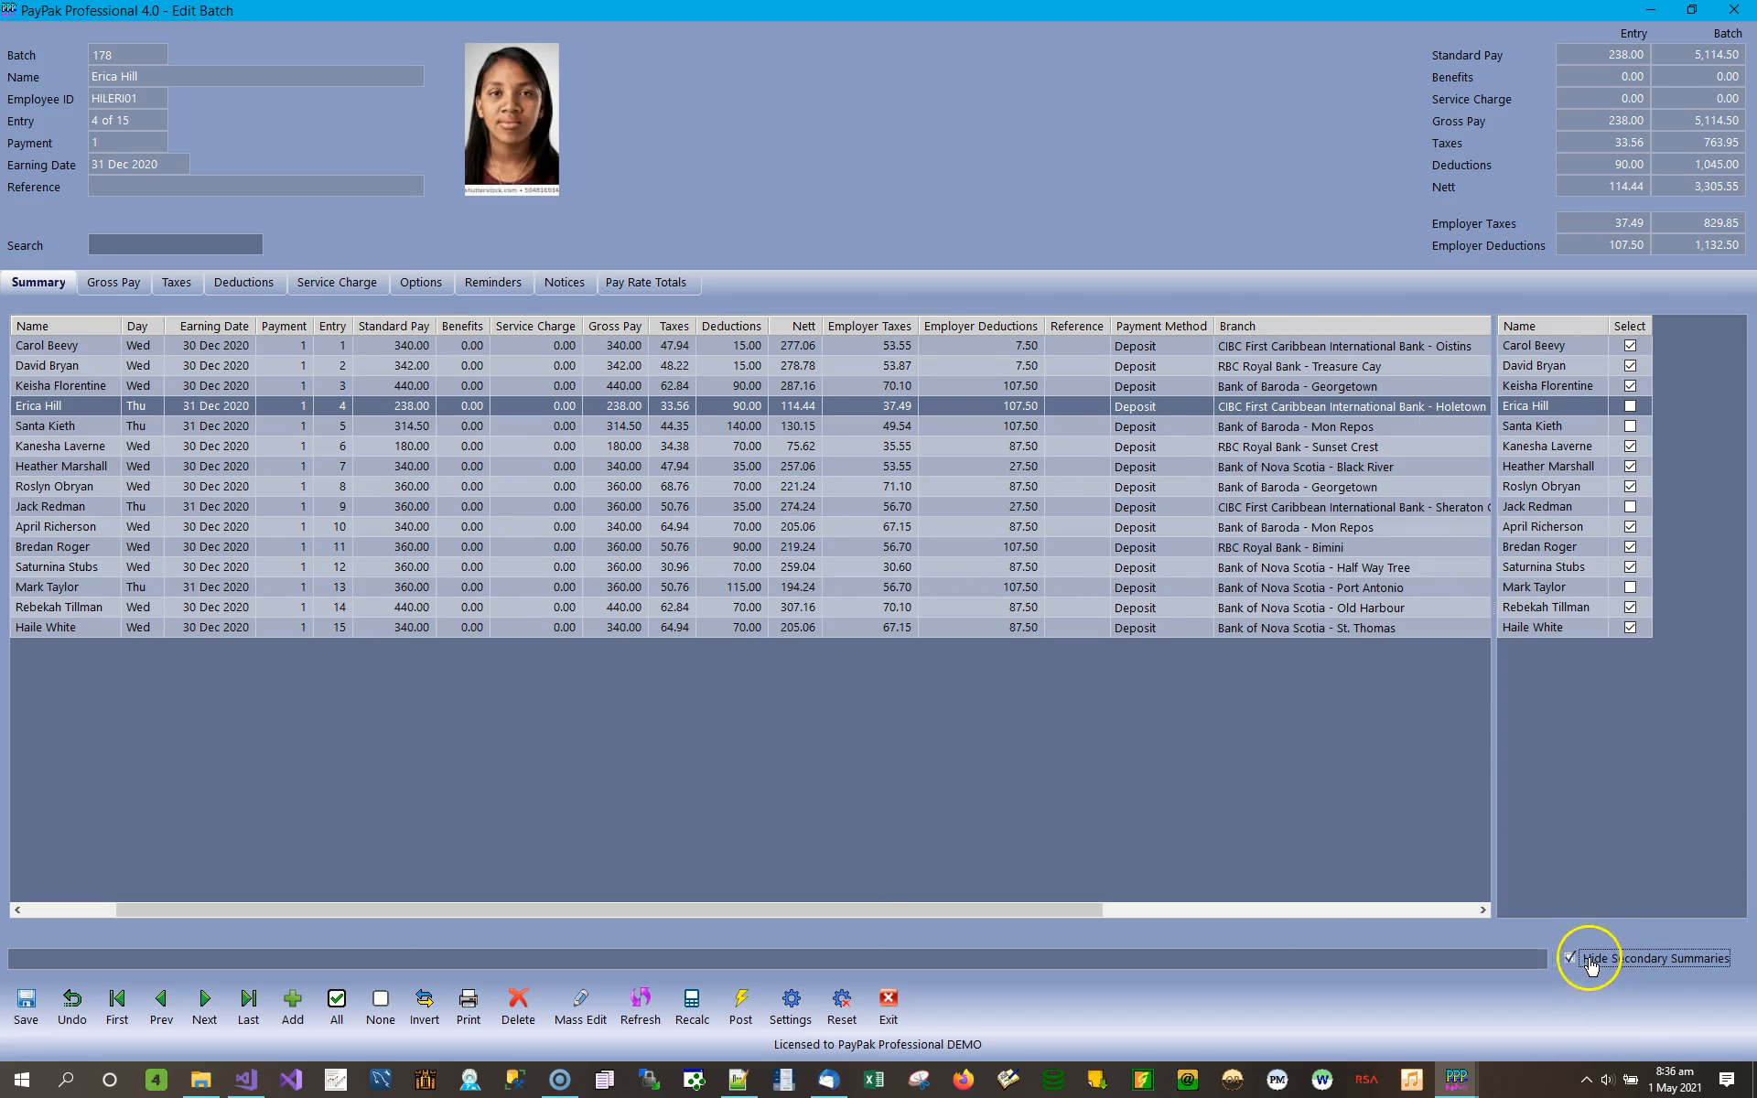
{"action": "left_click", "coordinate": [1609, 961]}
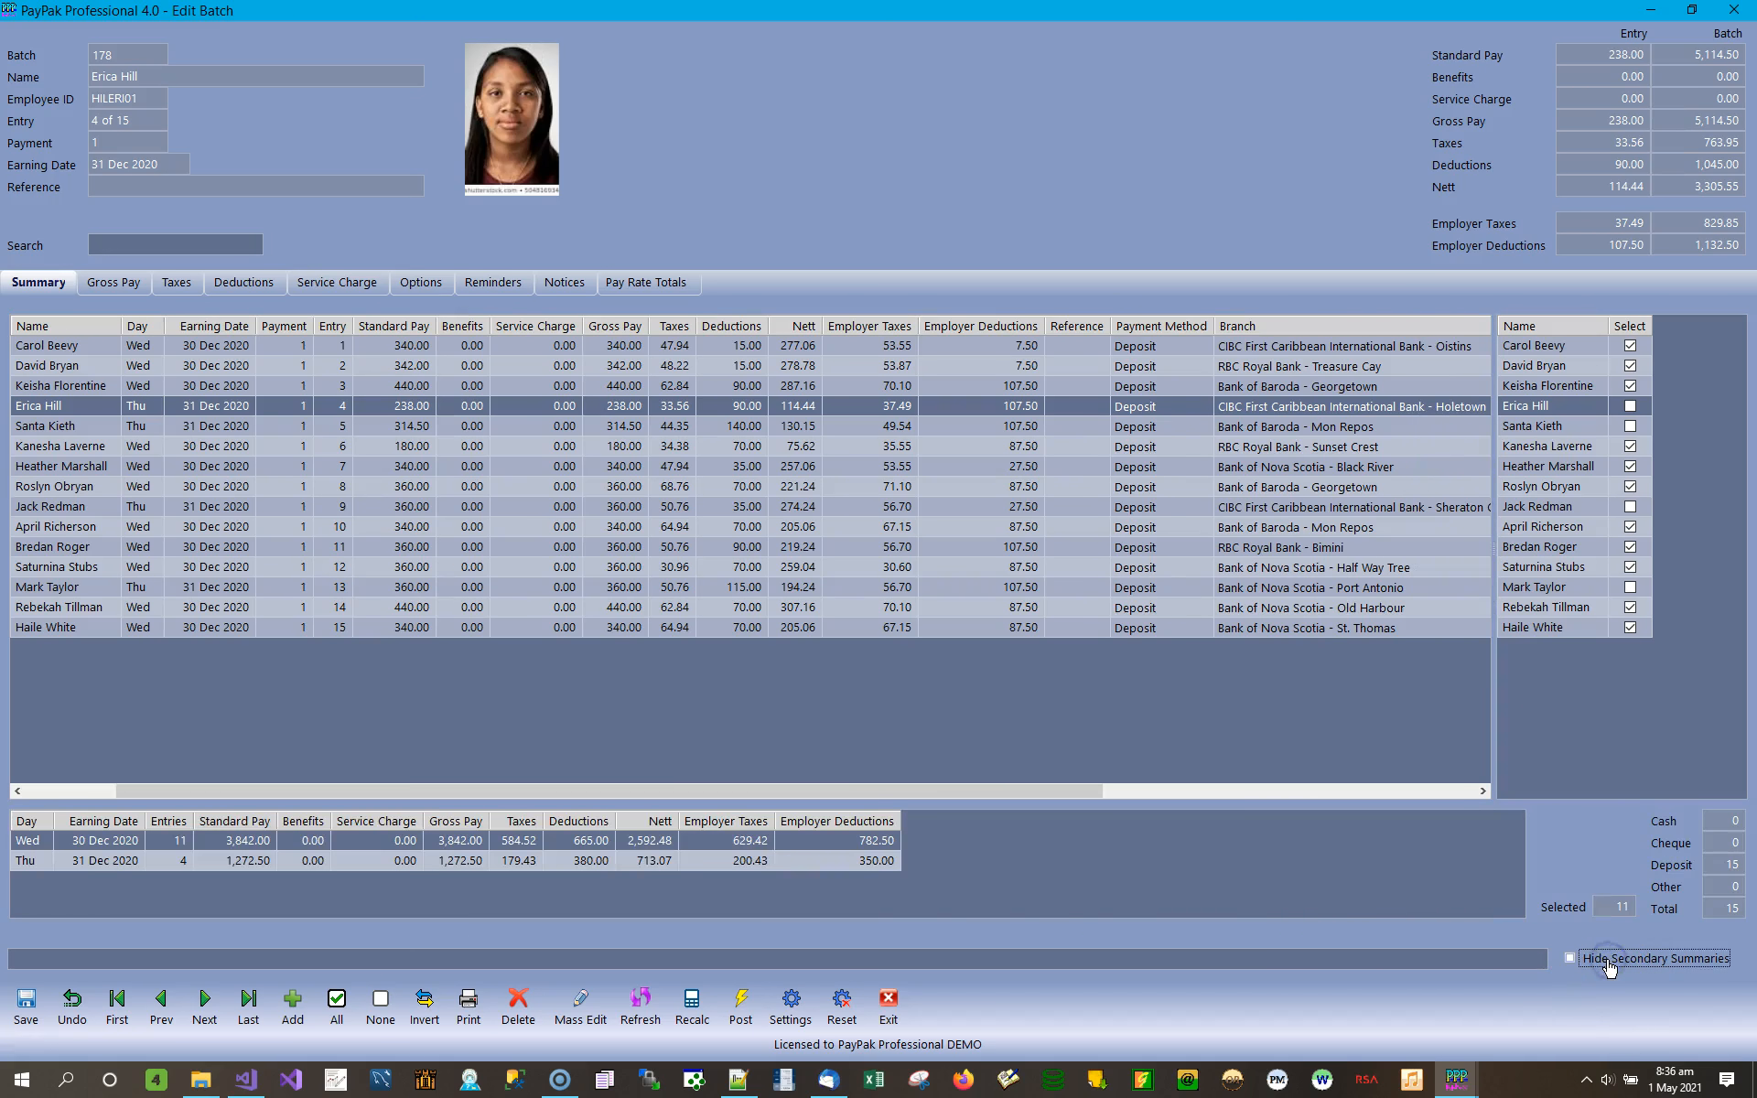
Examine the batch's earning date summary for 30 Dec 2020 and 31 Dec 2020, including the number of entries per date.
{"action": "left_click", "coordinate": [125, 848]}
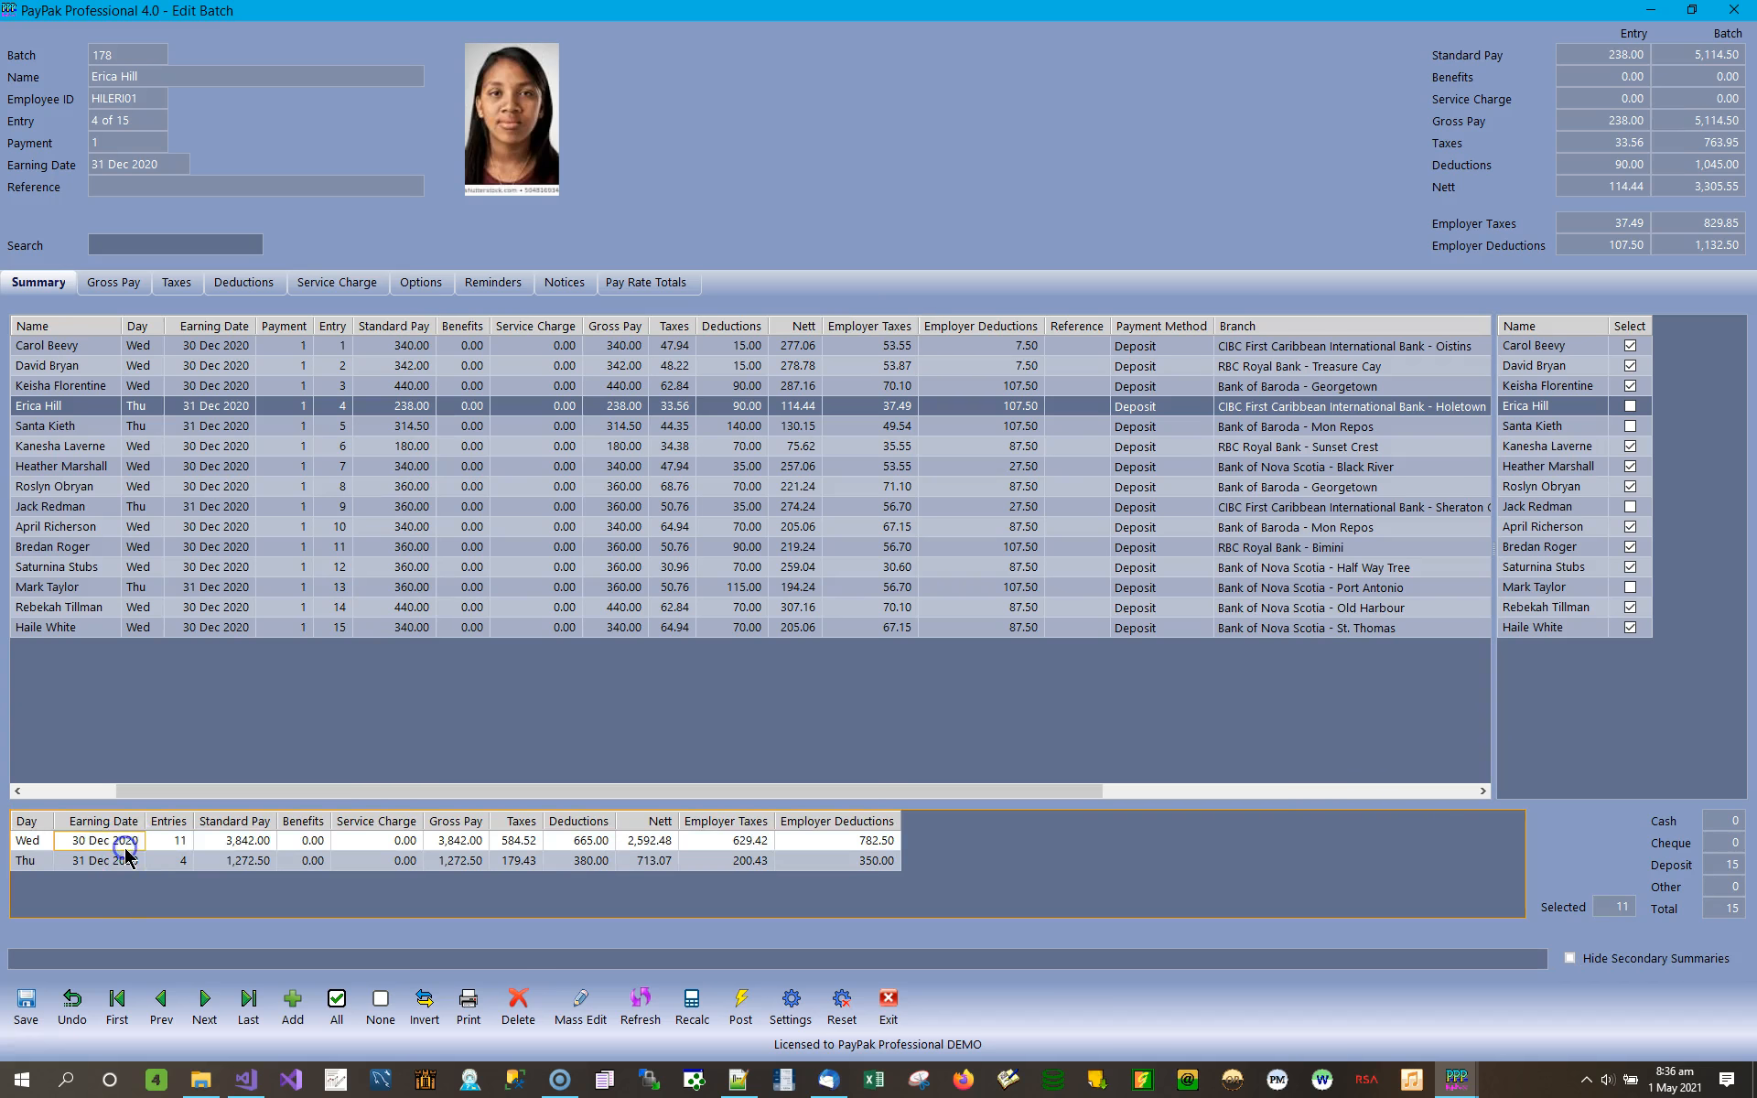
{"action": "left_click", "coordinate": [116, 862]}
{"action": "left_click", "coordinate": [119, 843]}
{"action": "left_click", "coordinate": [114, 862]}
{"action": "left_click", "coordinate": [124, 842]}
{"action": "left_click", "coordinate": [113, 863]}
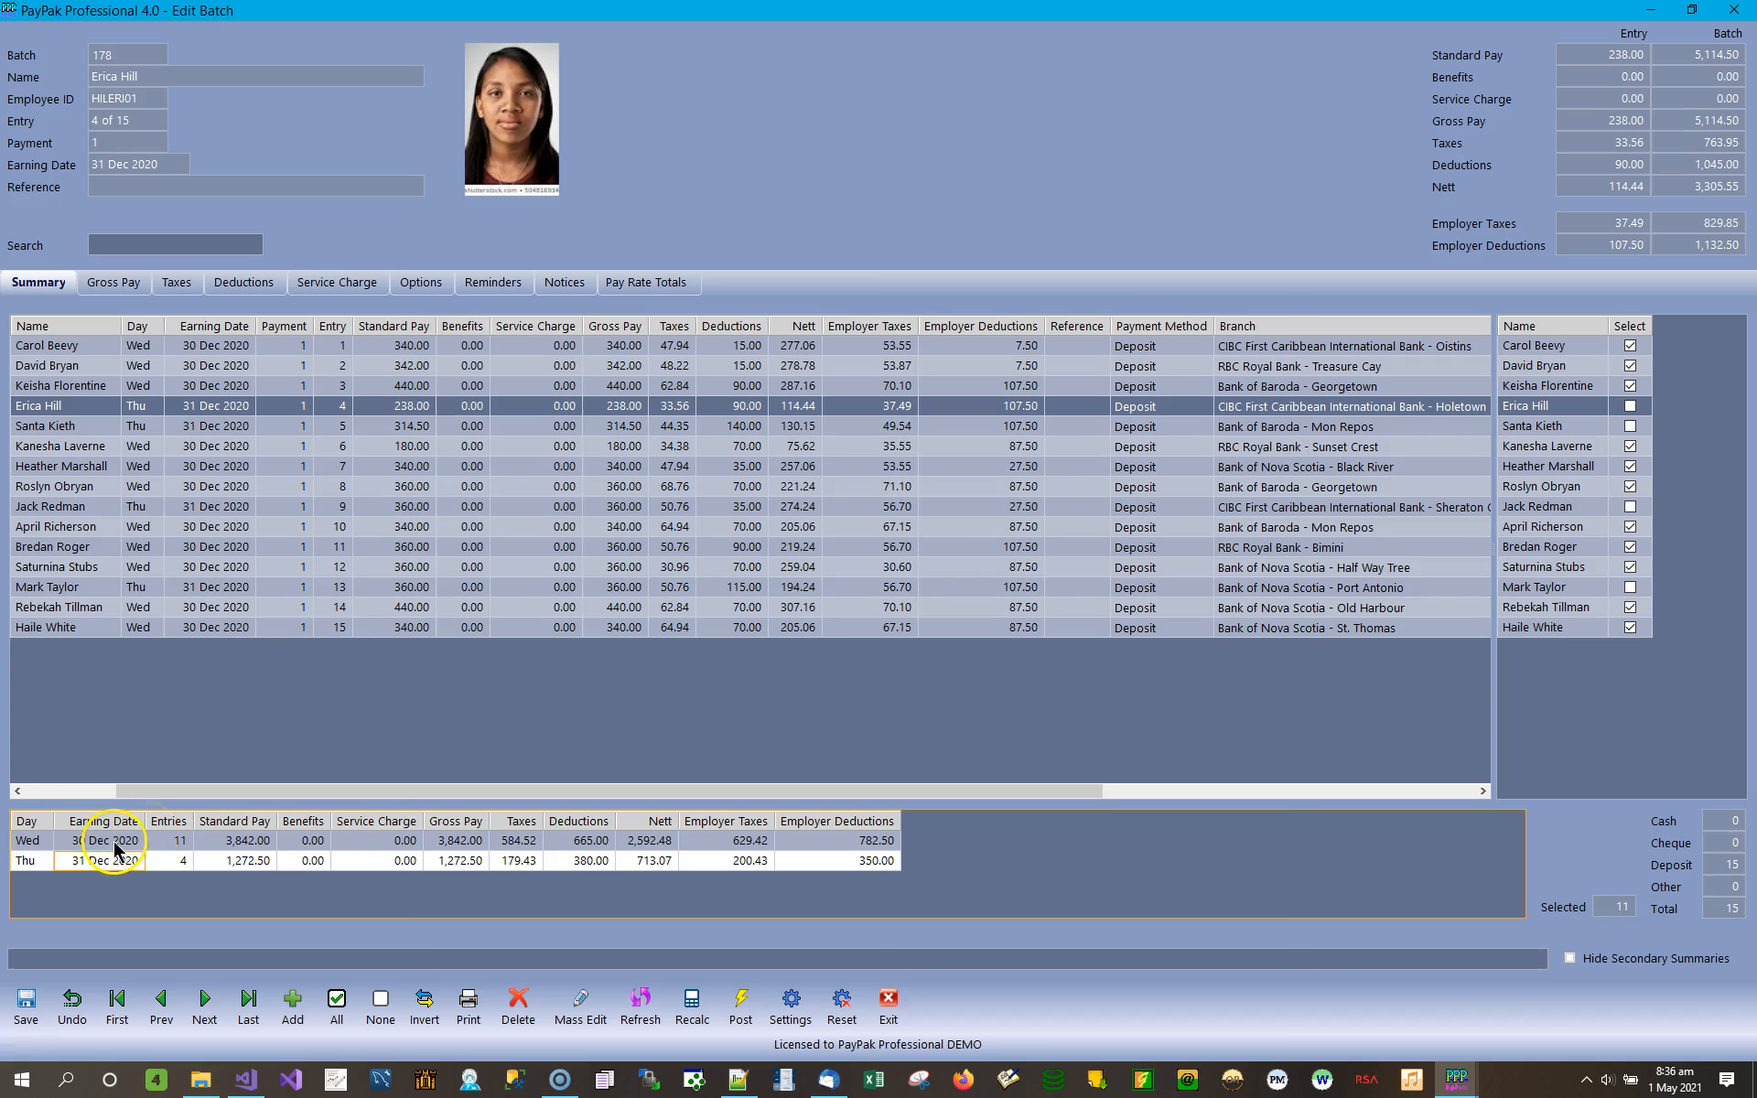
{"action": "left_click", "coordinate": [113, 842]}
{"action": "left_click", "coordinate": [180, 861]}
{"action": "left_click", "coordinate": [120, 861]}
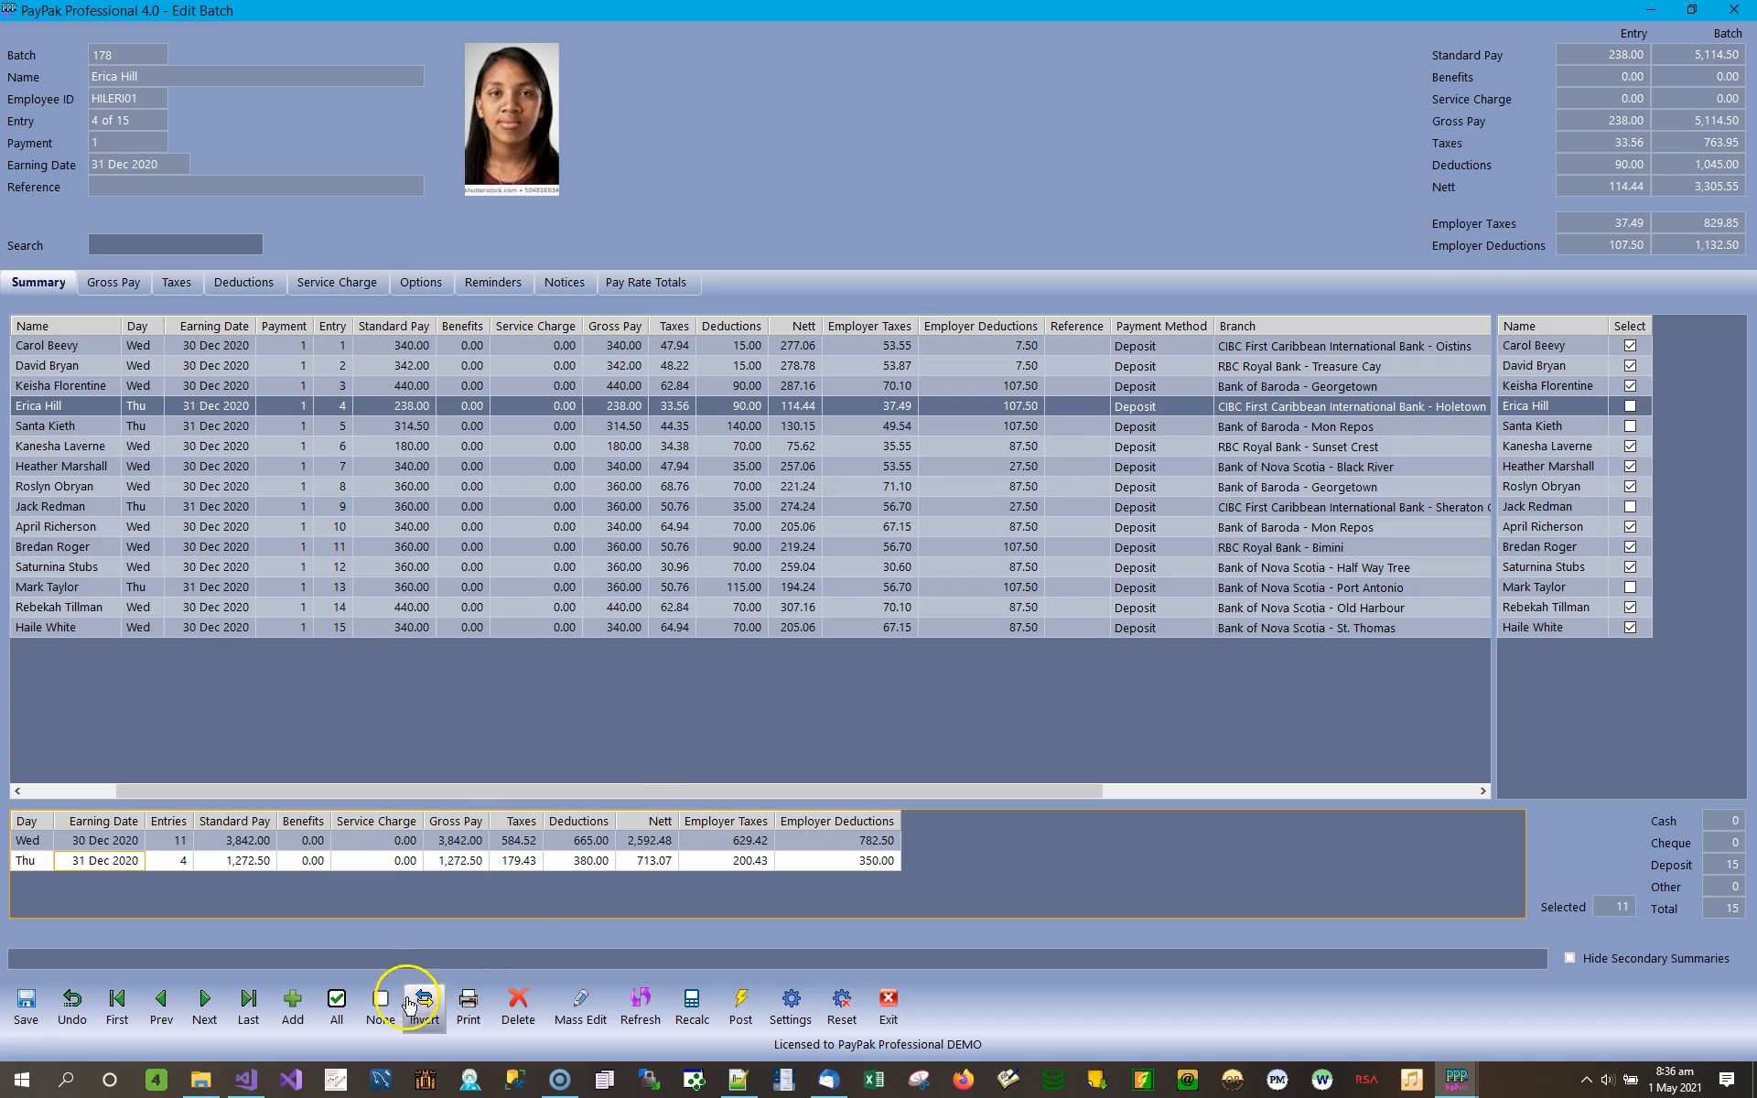
Mass edit all batch entries, changing every earning date (ALL) to 30 Dec 2020, and apply the change.
{"action": "left_click", "coordinate": [595, 1017]}
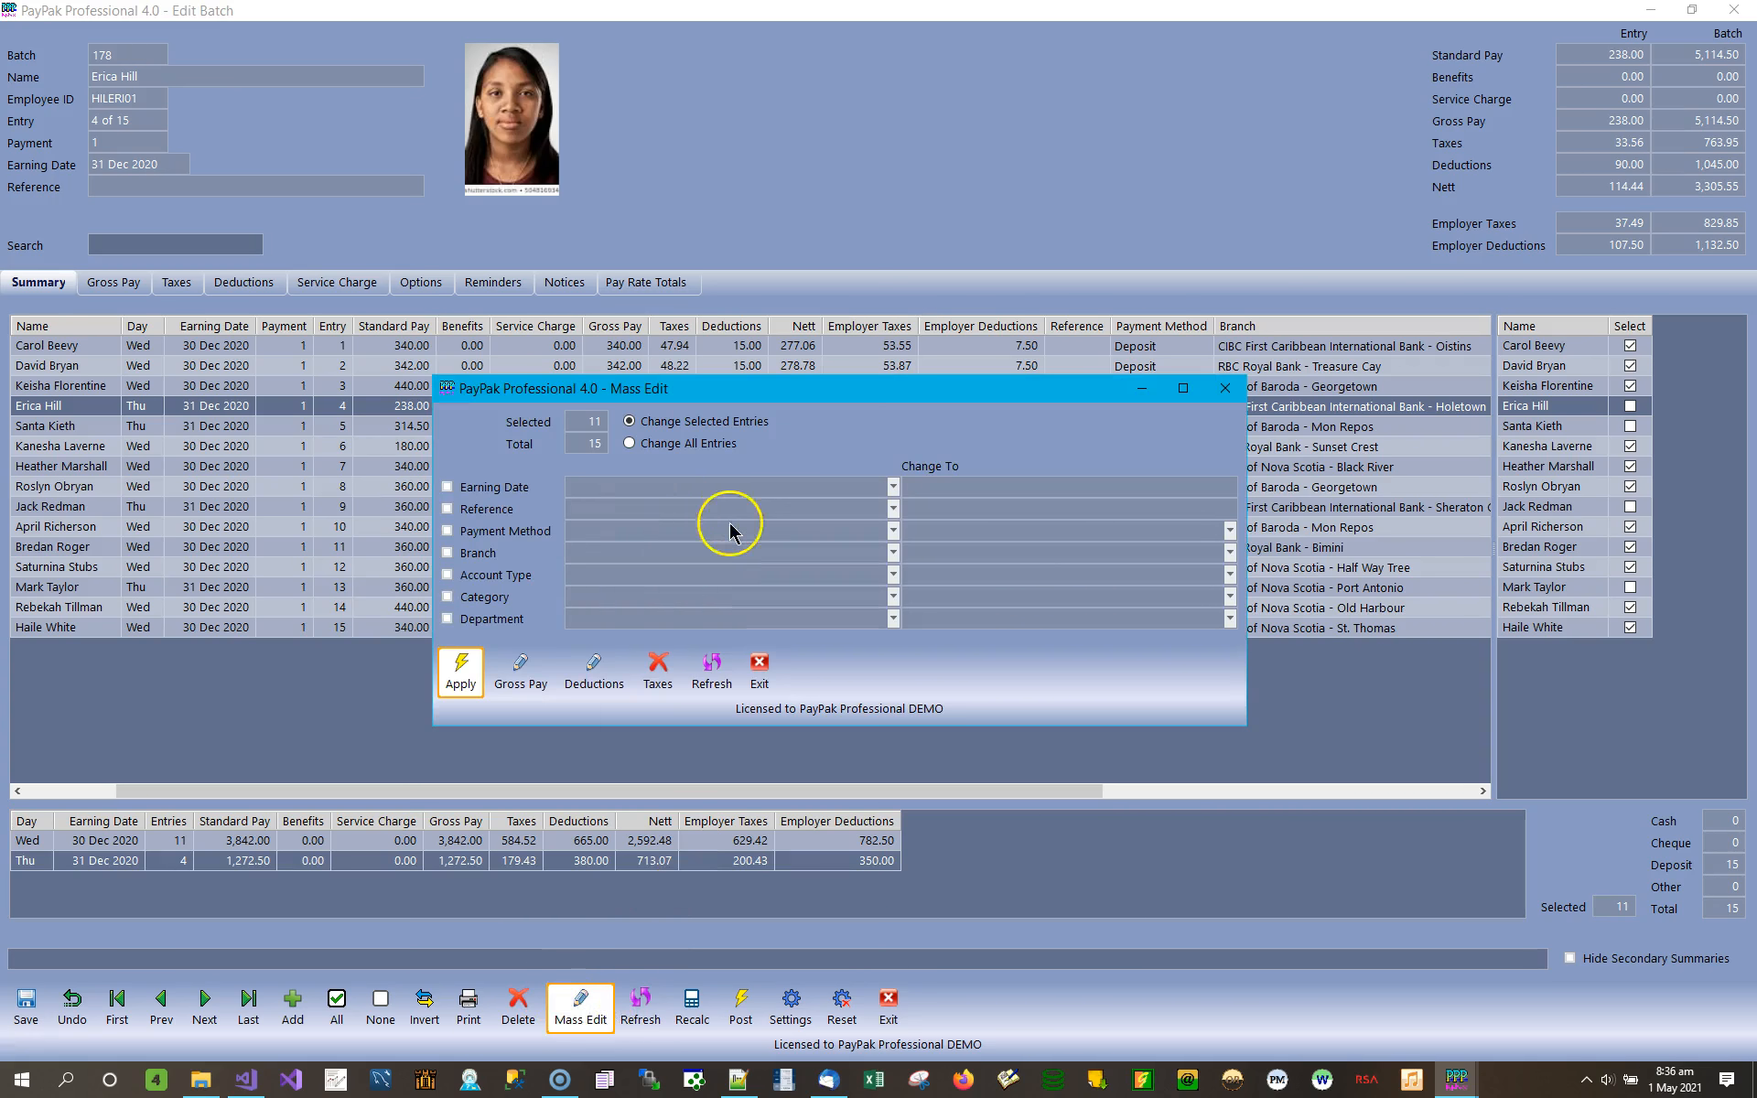
{"action": "left_click", "coordinate": [664, 445]}
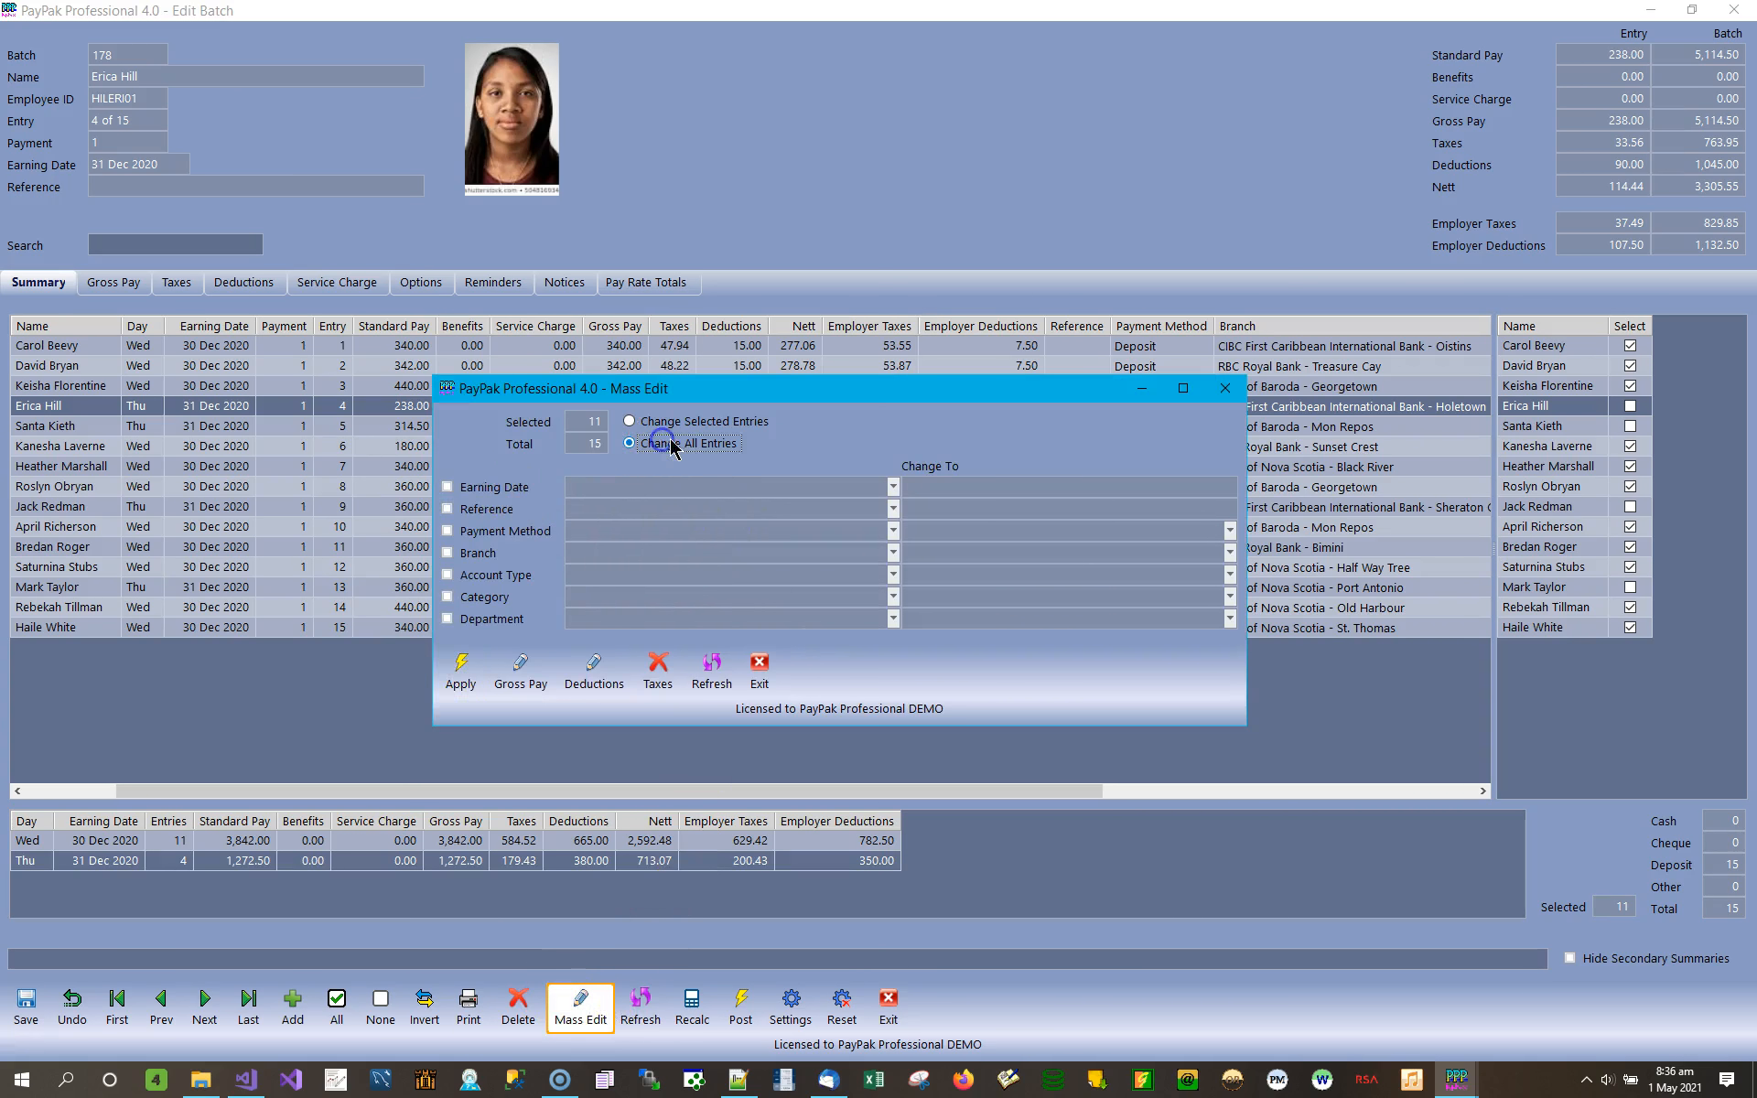
{"action": "left_click", "coordinate": [513, 494]}
{"action": "left_click", "coordinate": [651, 486]}
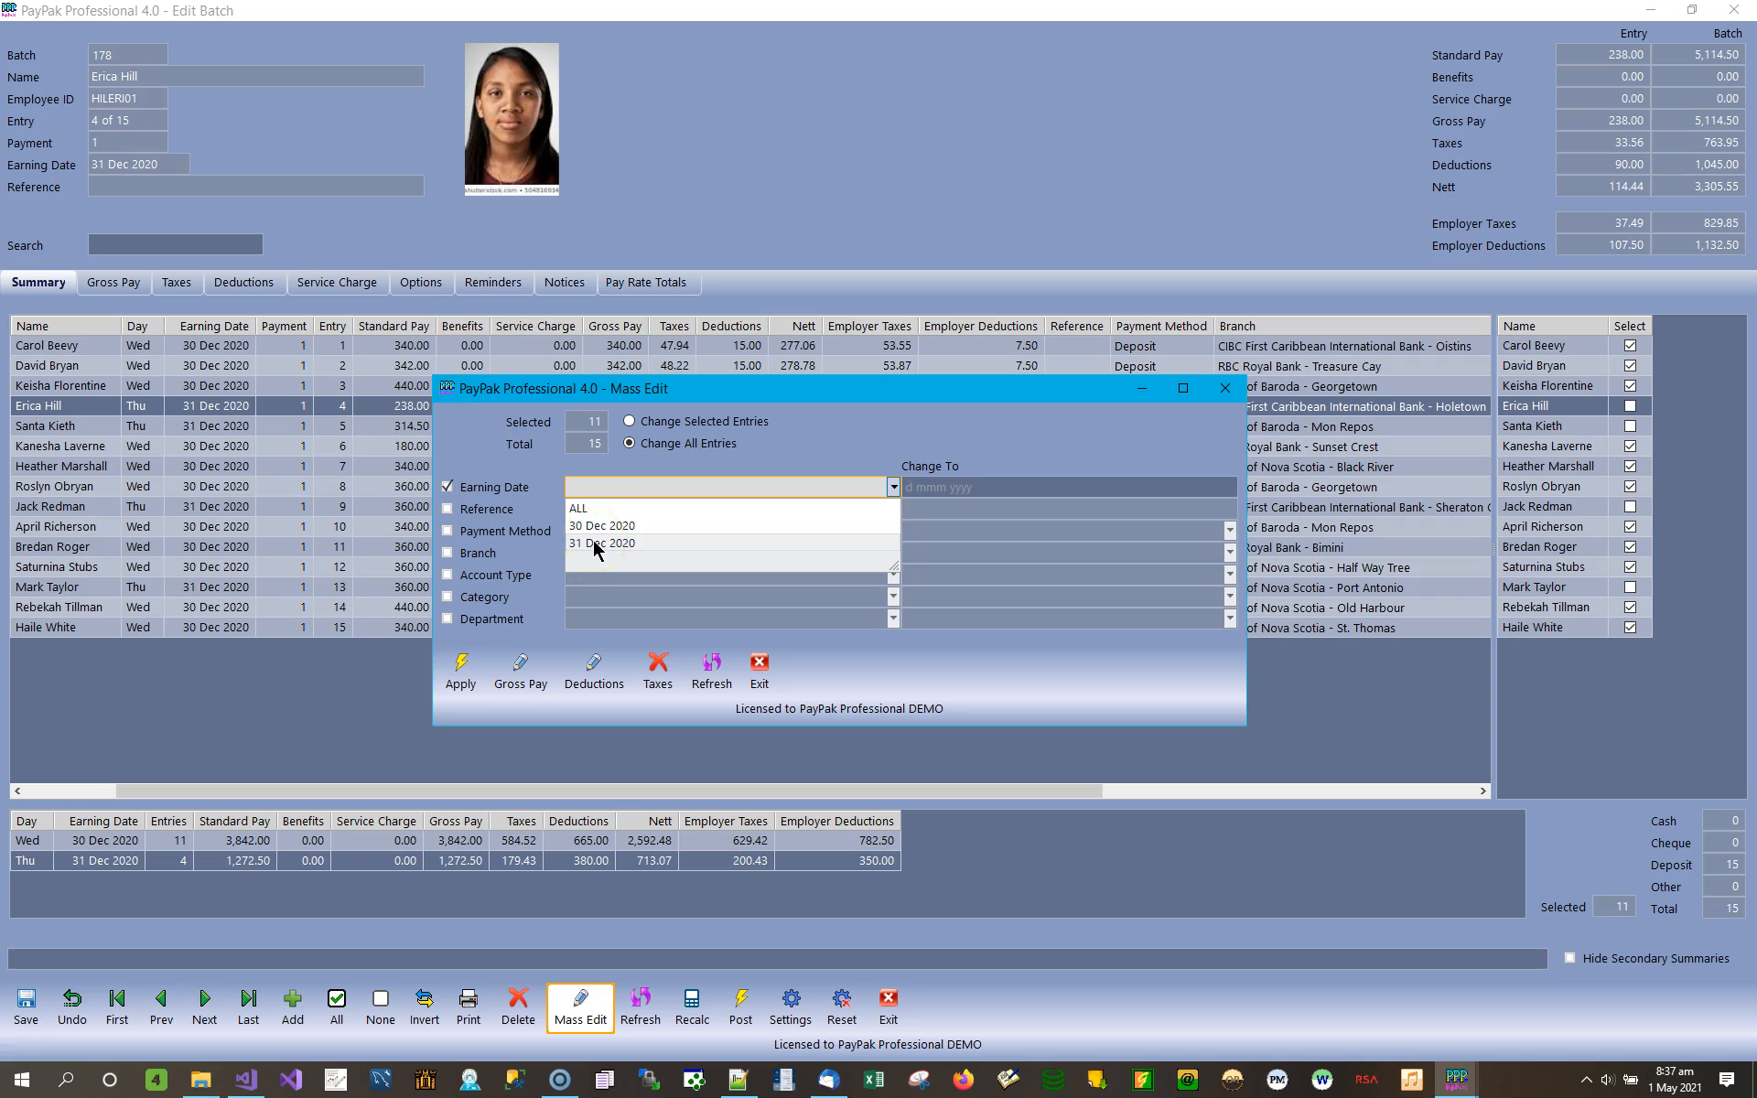
{"action": "left_click", "coordinate": [592, 512]}
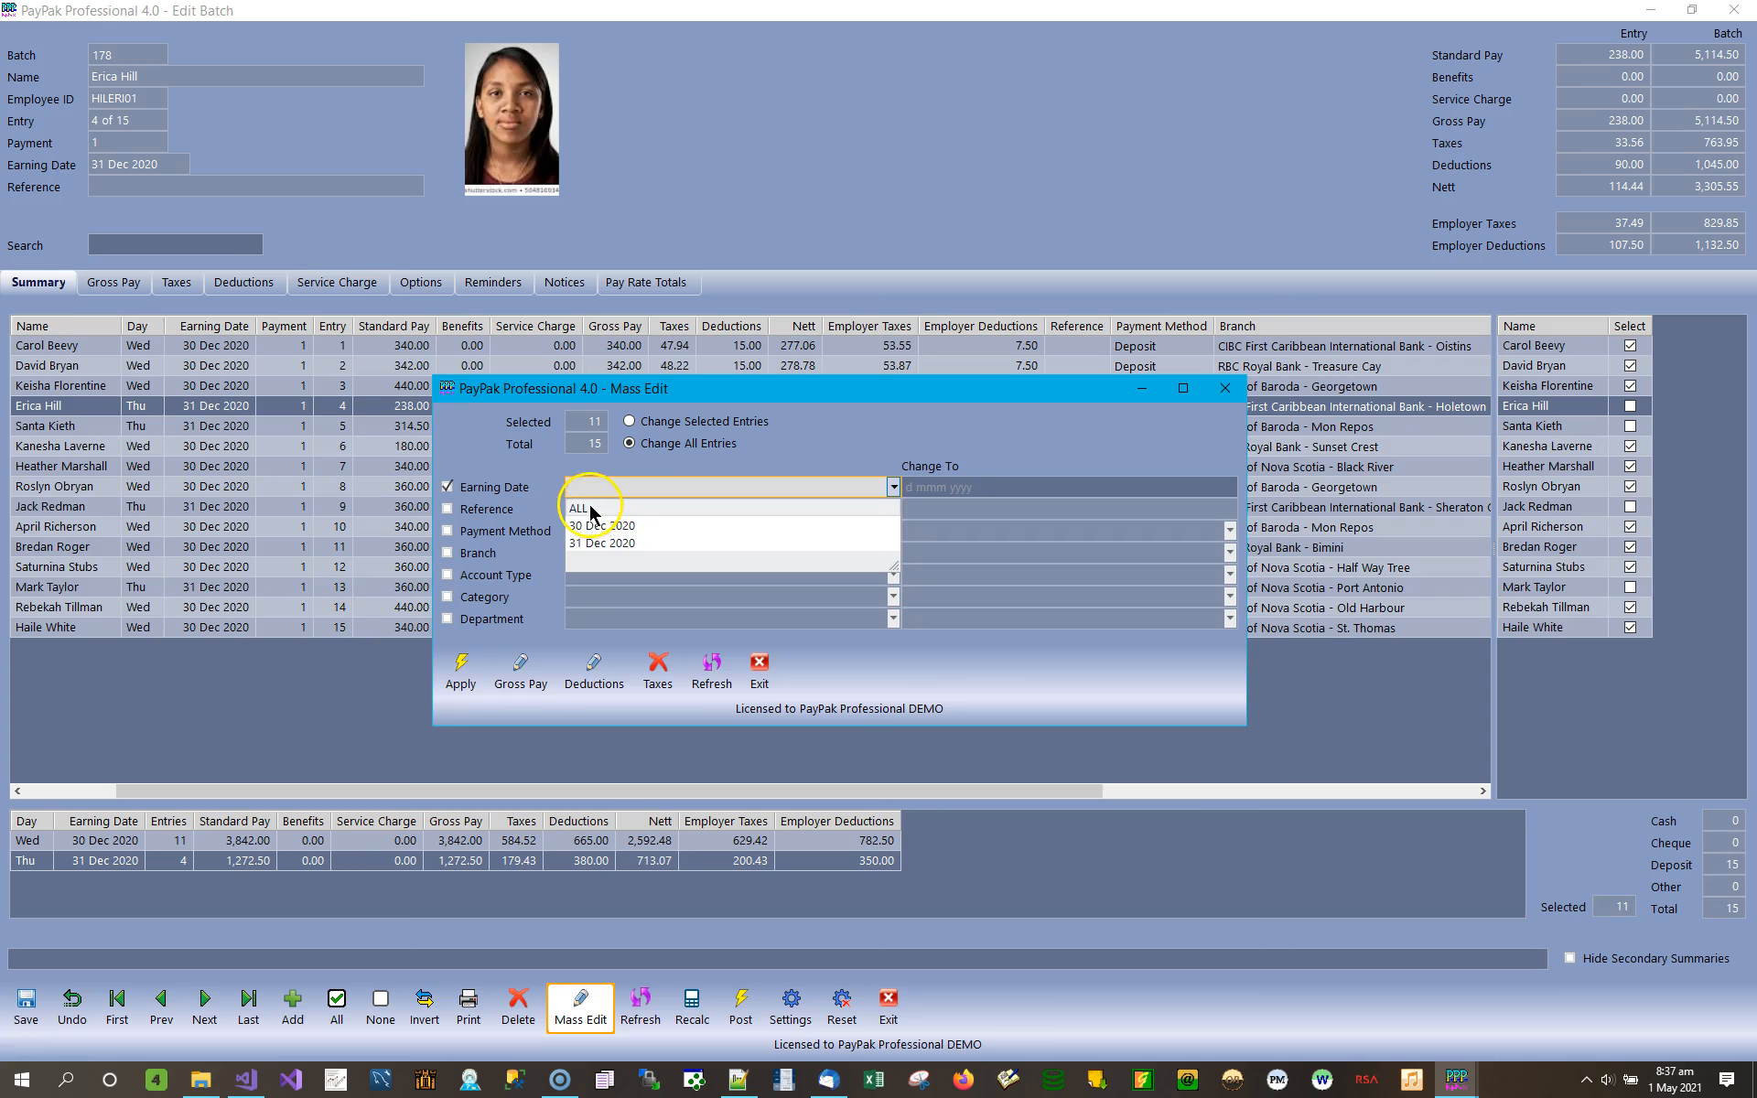
{"action": "left_click", "coordinate": [984, 484]}
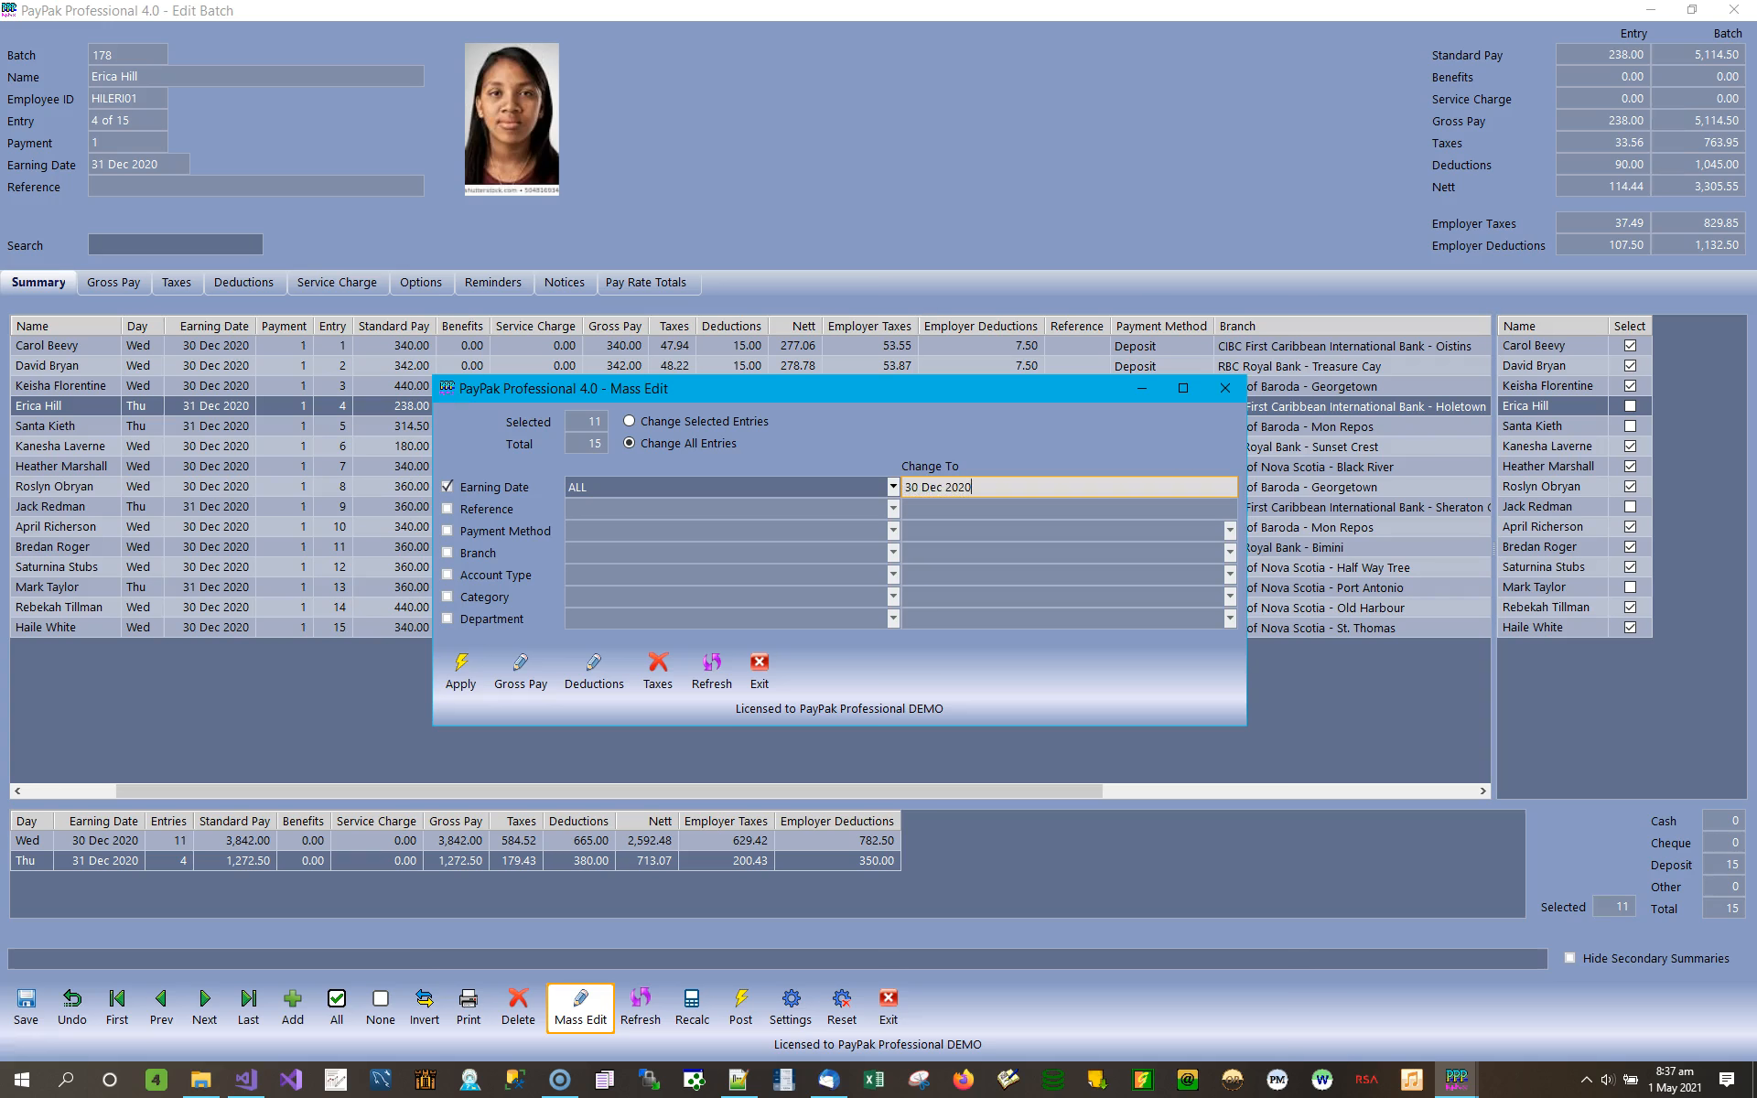
{"action": "left_click", "coordinate": [454, 666]}
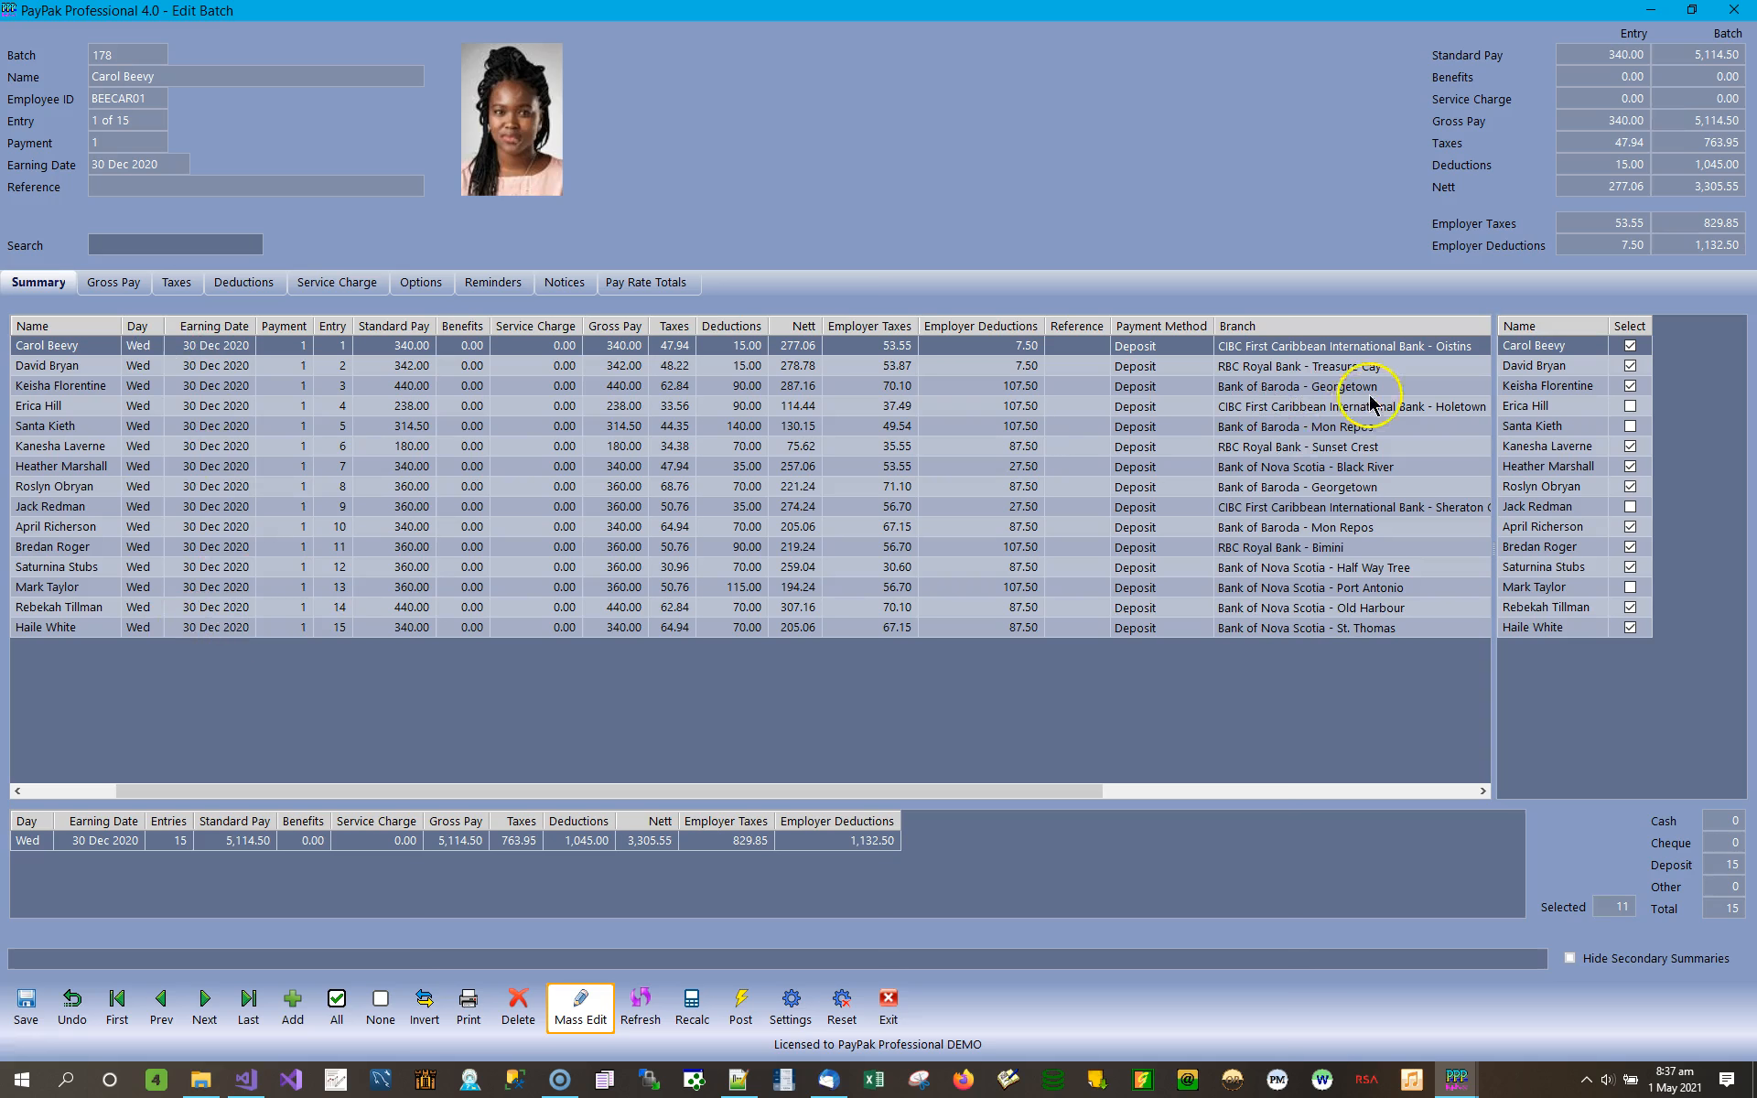
Check the remaining columns of the batch summary and clear the selection of every entry.
{"action": "left_click", "coordinate": [1483, 791]}
{"action": "left_click_drag", "start_coordinate": [1484, 791], "coordinate": [1483, 791]}
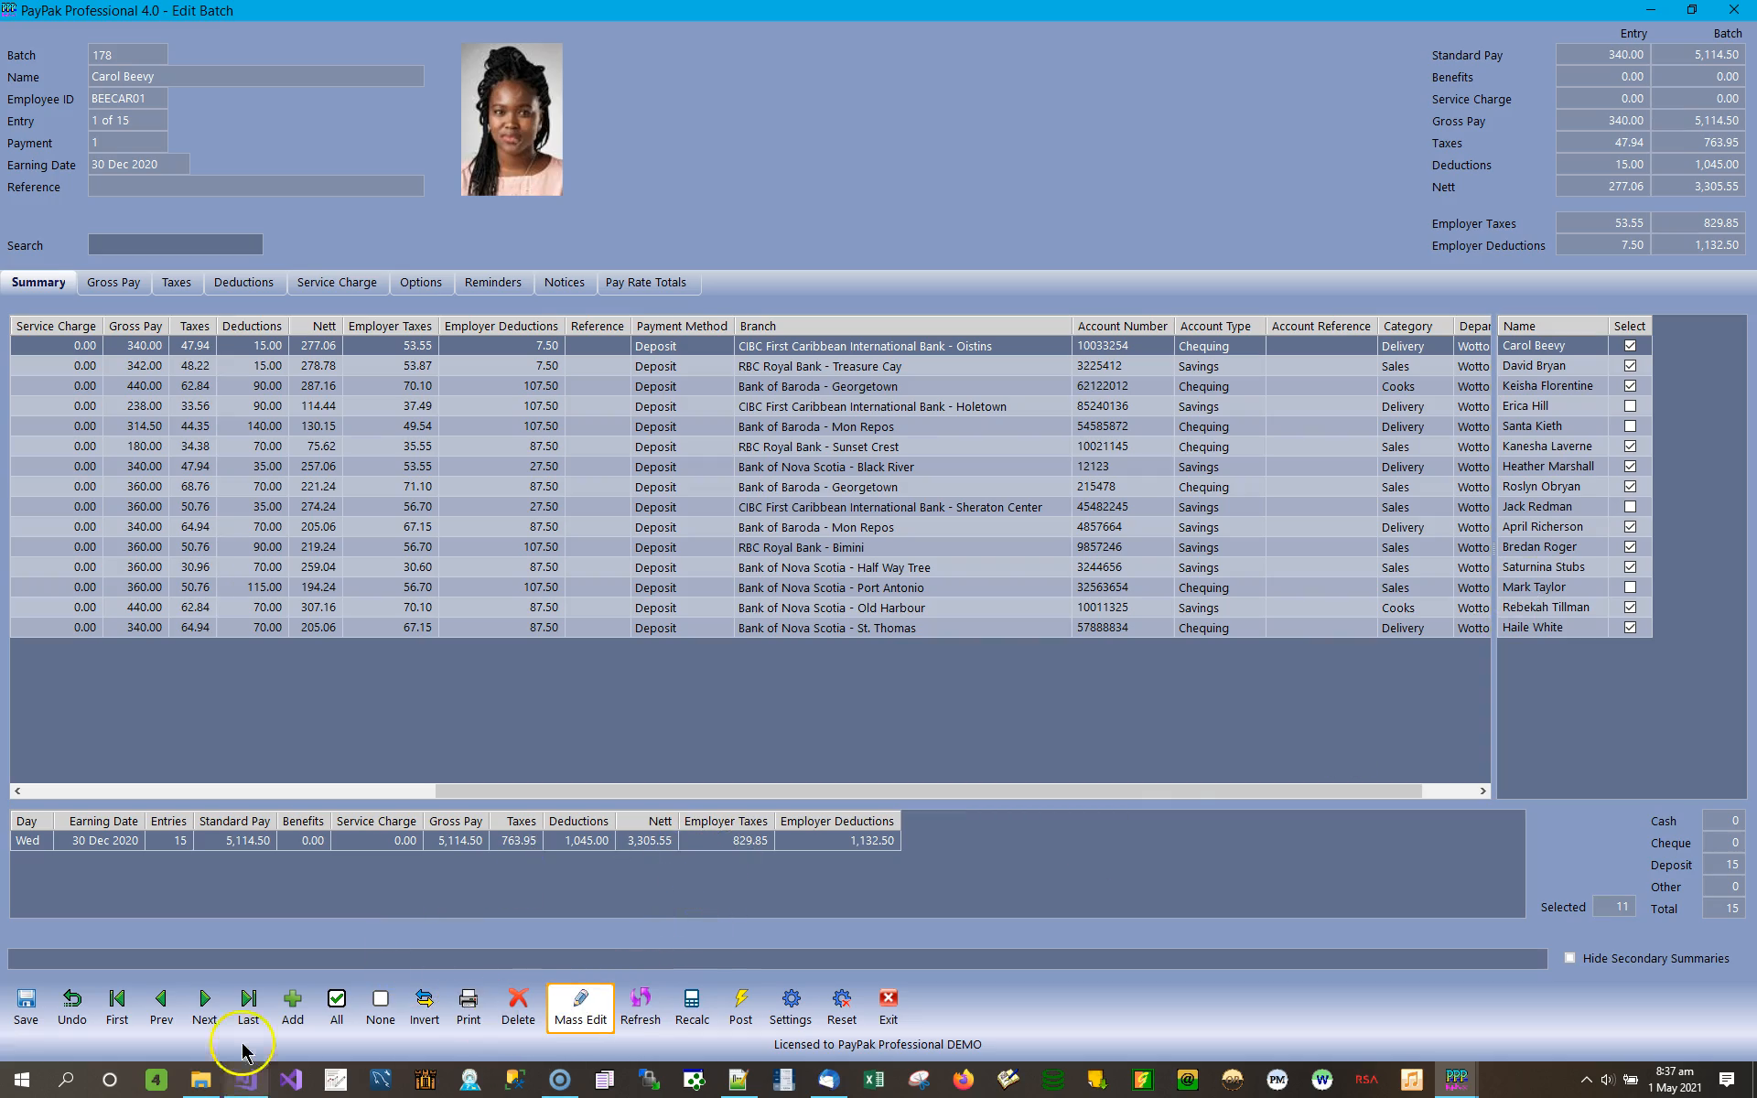
{"action": "left_click", "coordinate": [380, 1007]}
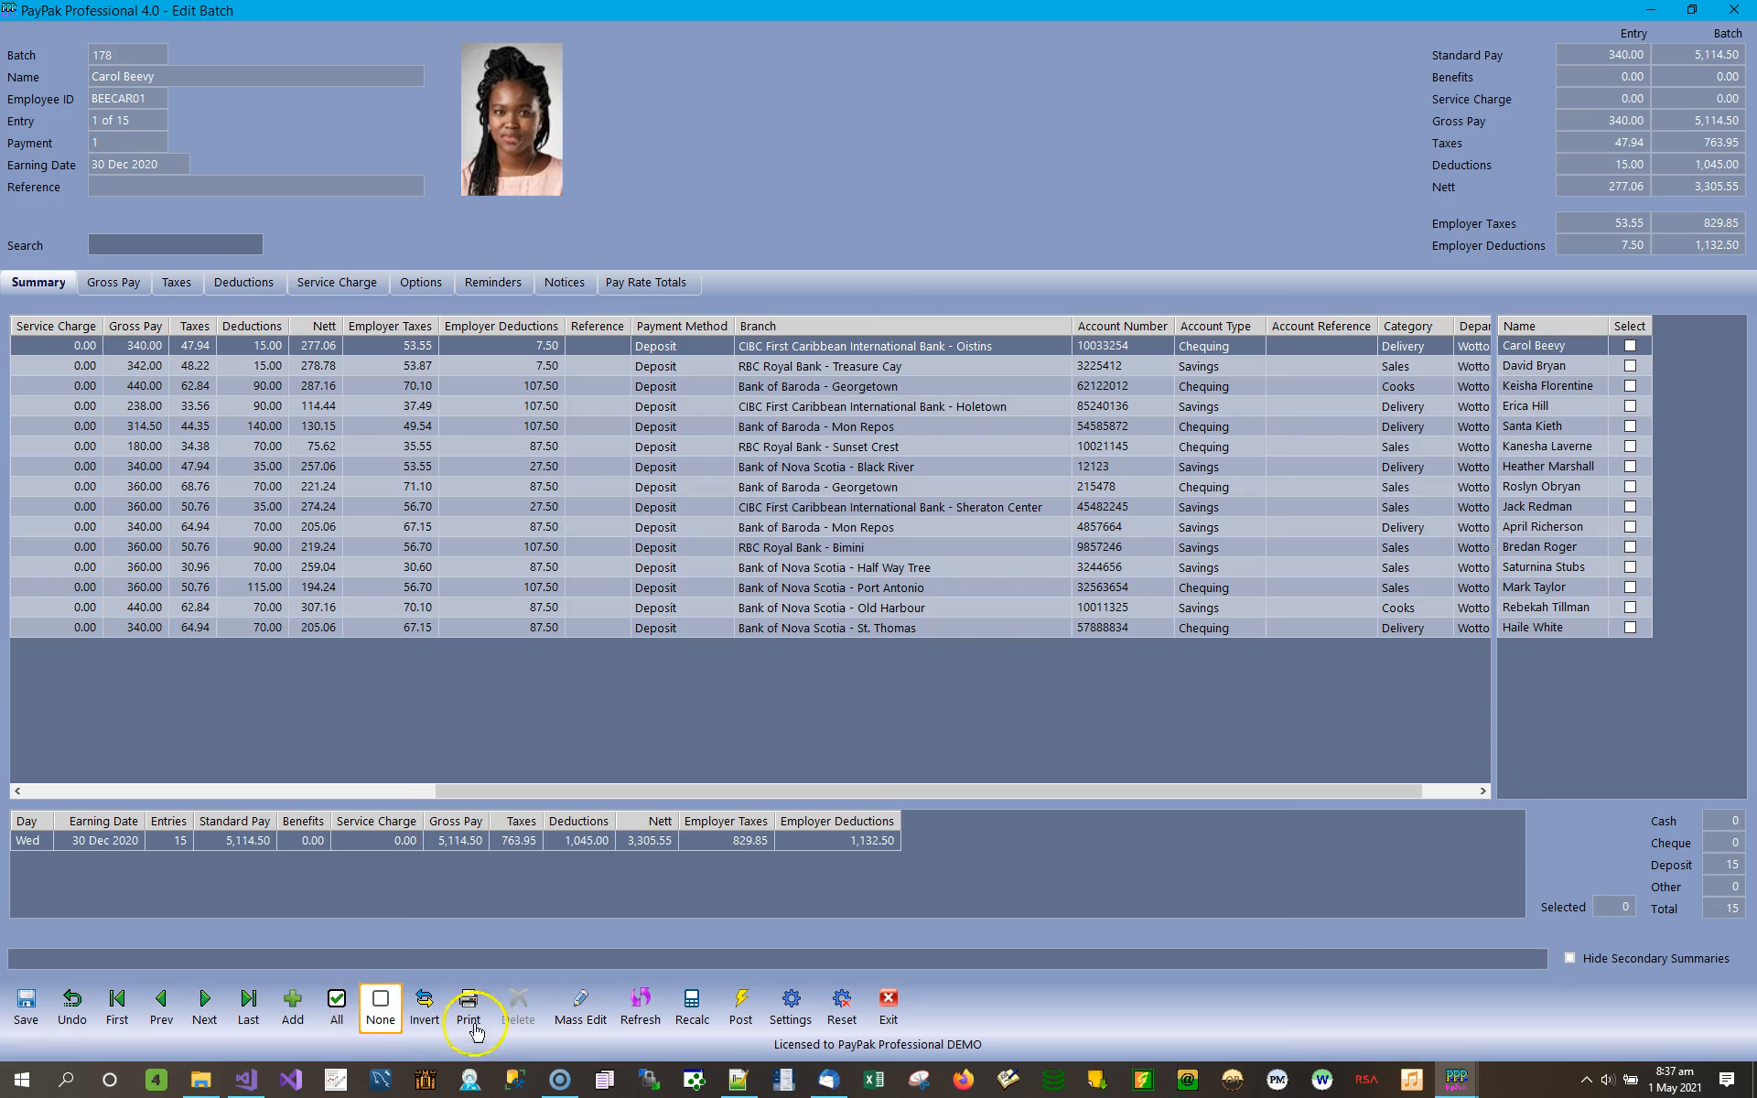
Mass edit all batch entries, changing the payment method from Deposit to Cash, and apply the change.
{"action": "left_click", "coordinate": [580, 1007]}
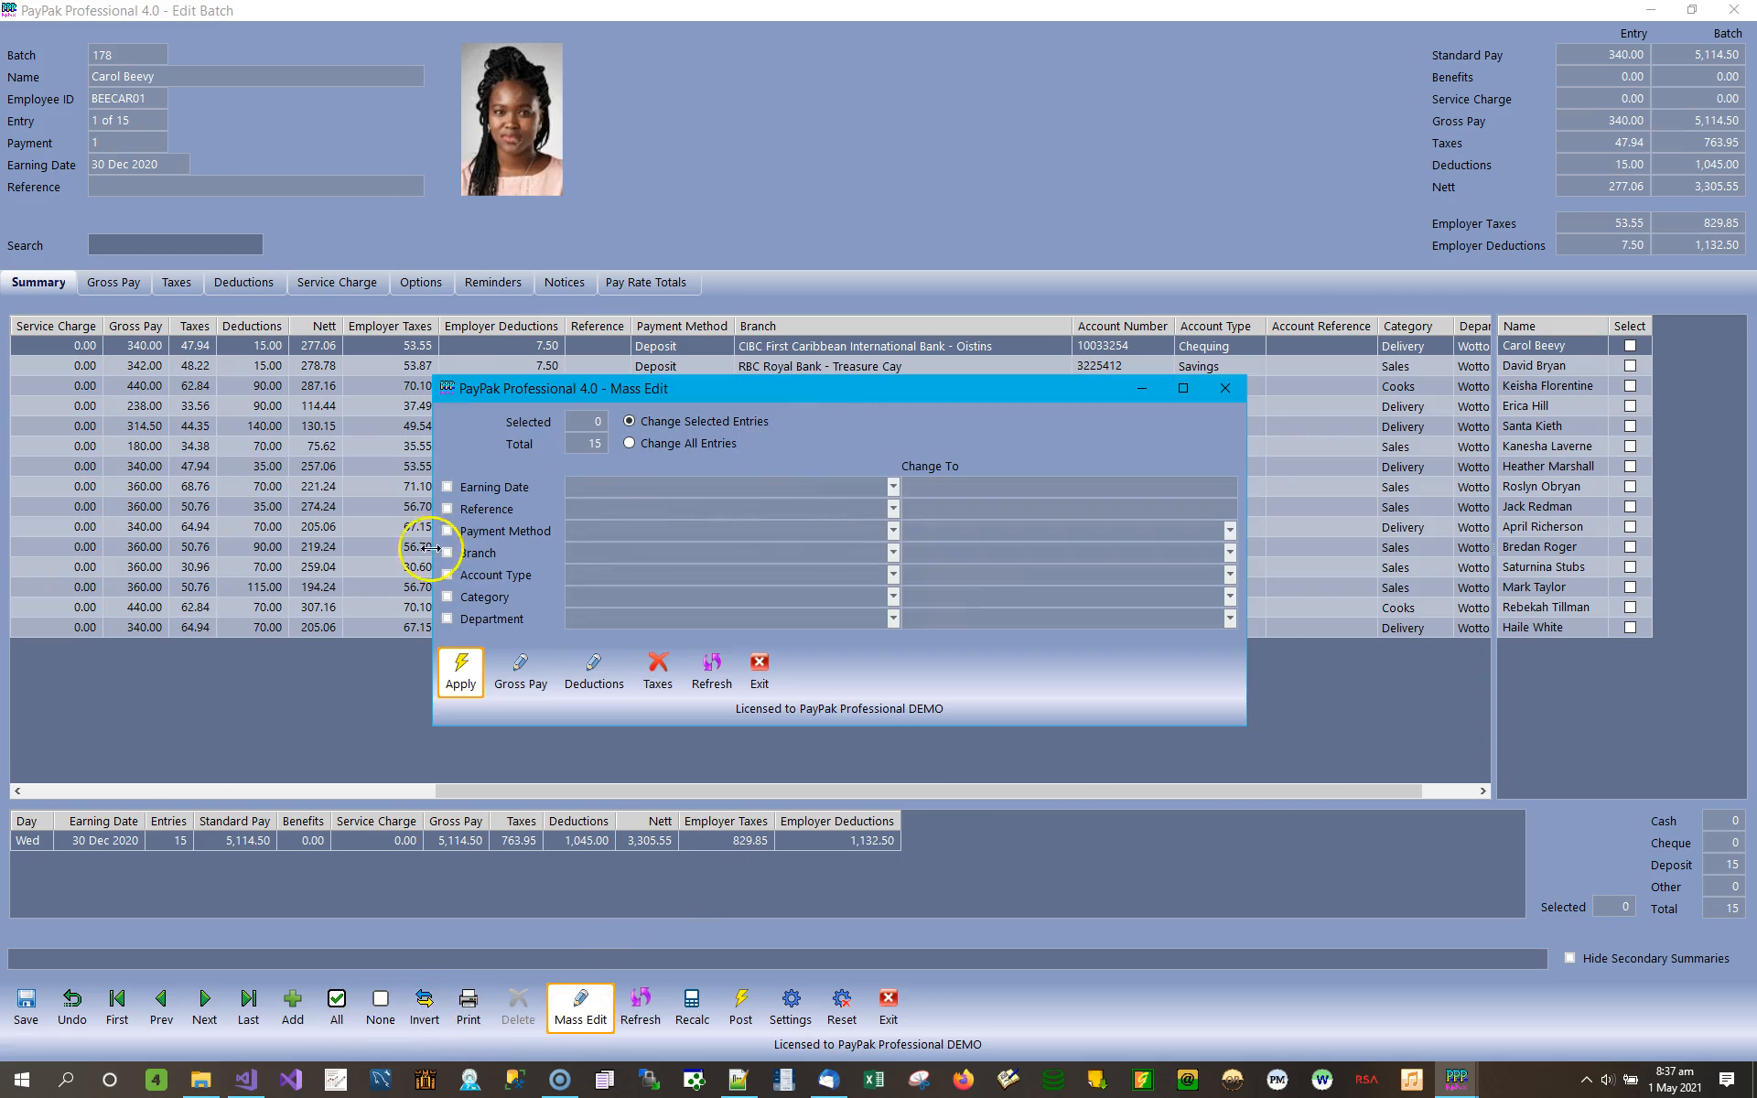
{"action": "left_click", "coordinate": [501, 532]}
{"action": "left_click", "coordinate": [589, 533]}
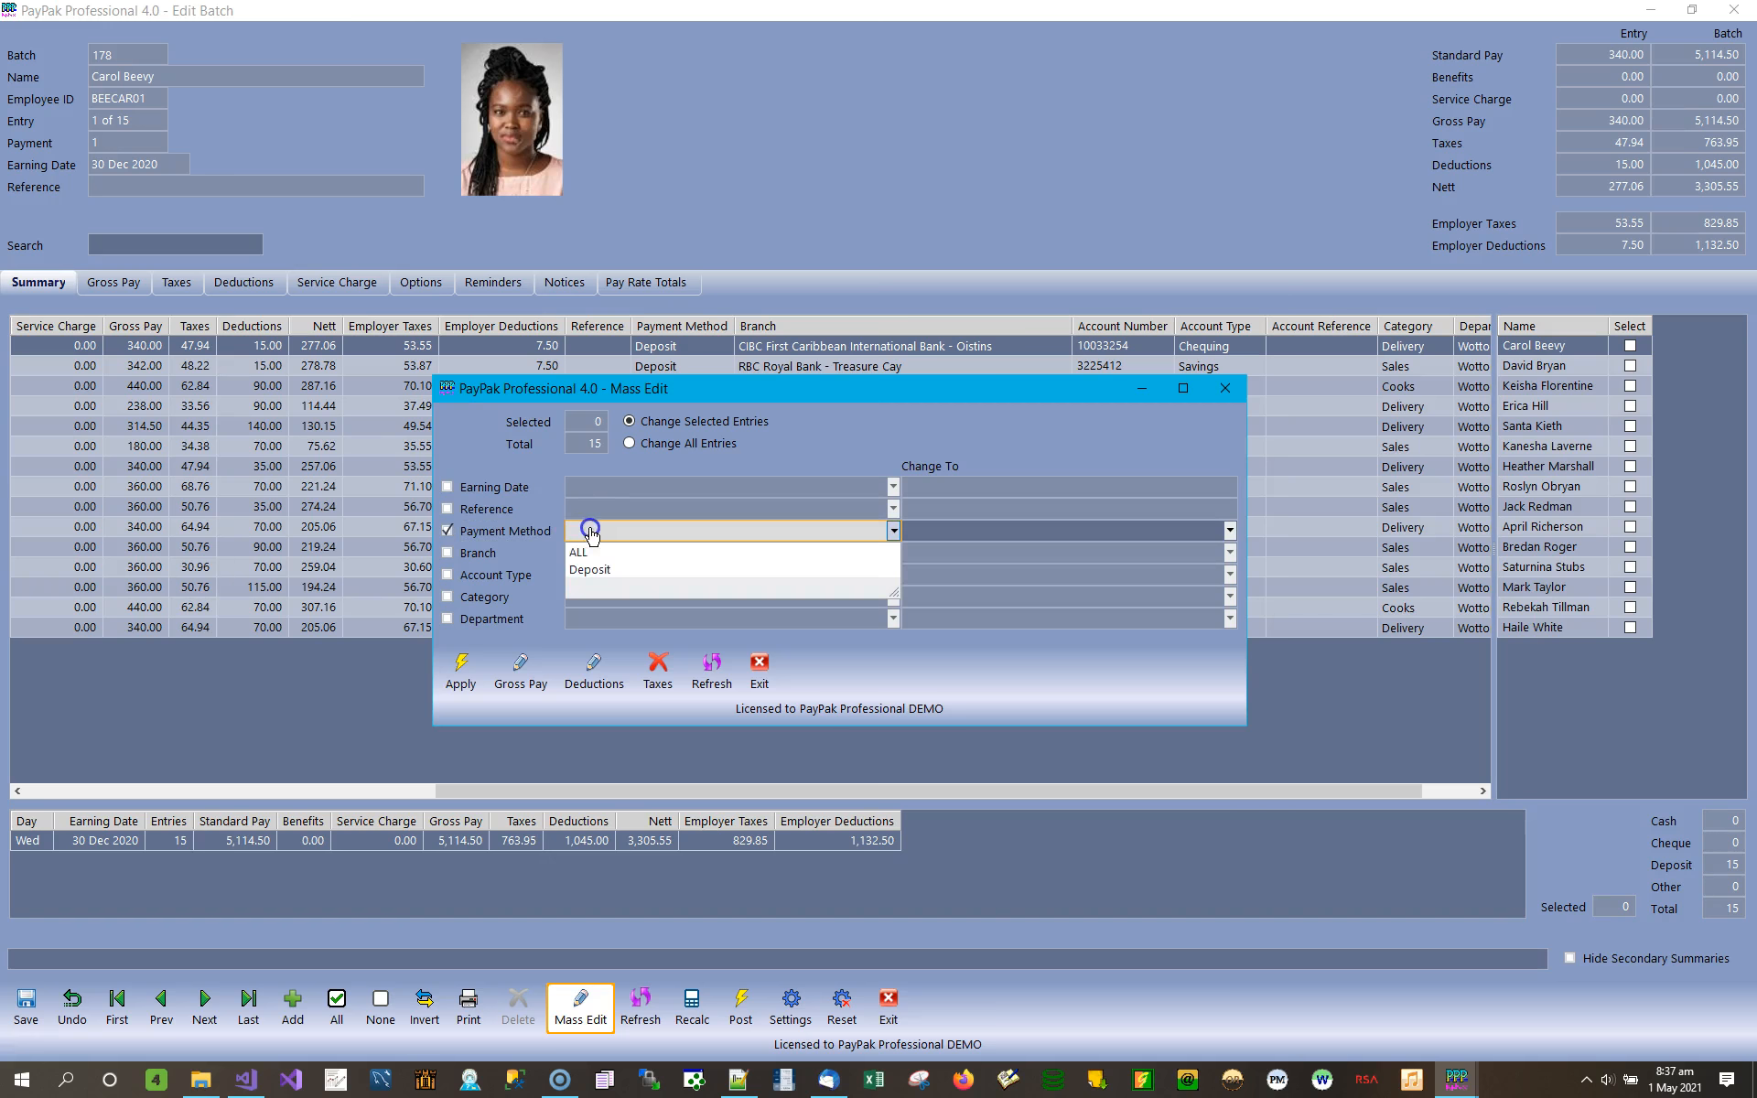
{"action": "left_click", "coordinate": [599, 569]}
{"action": "left_click", "coordinate": [1026, 530]}
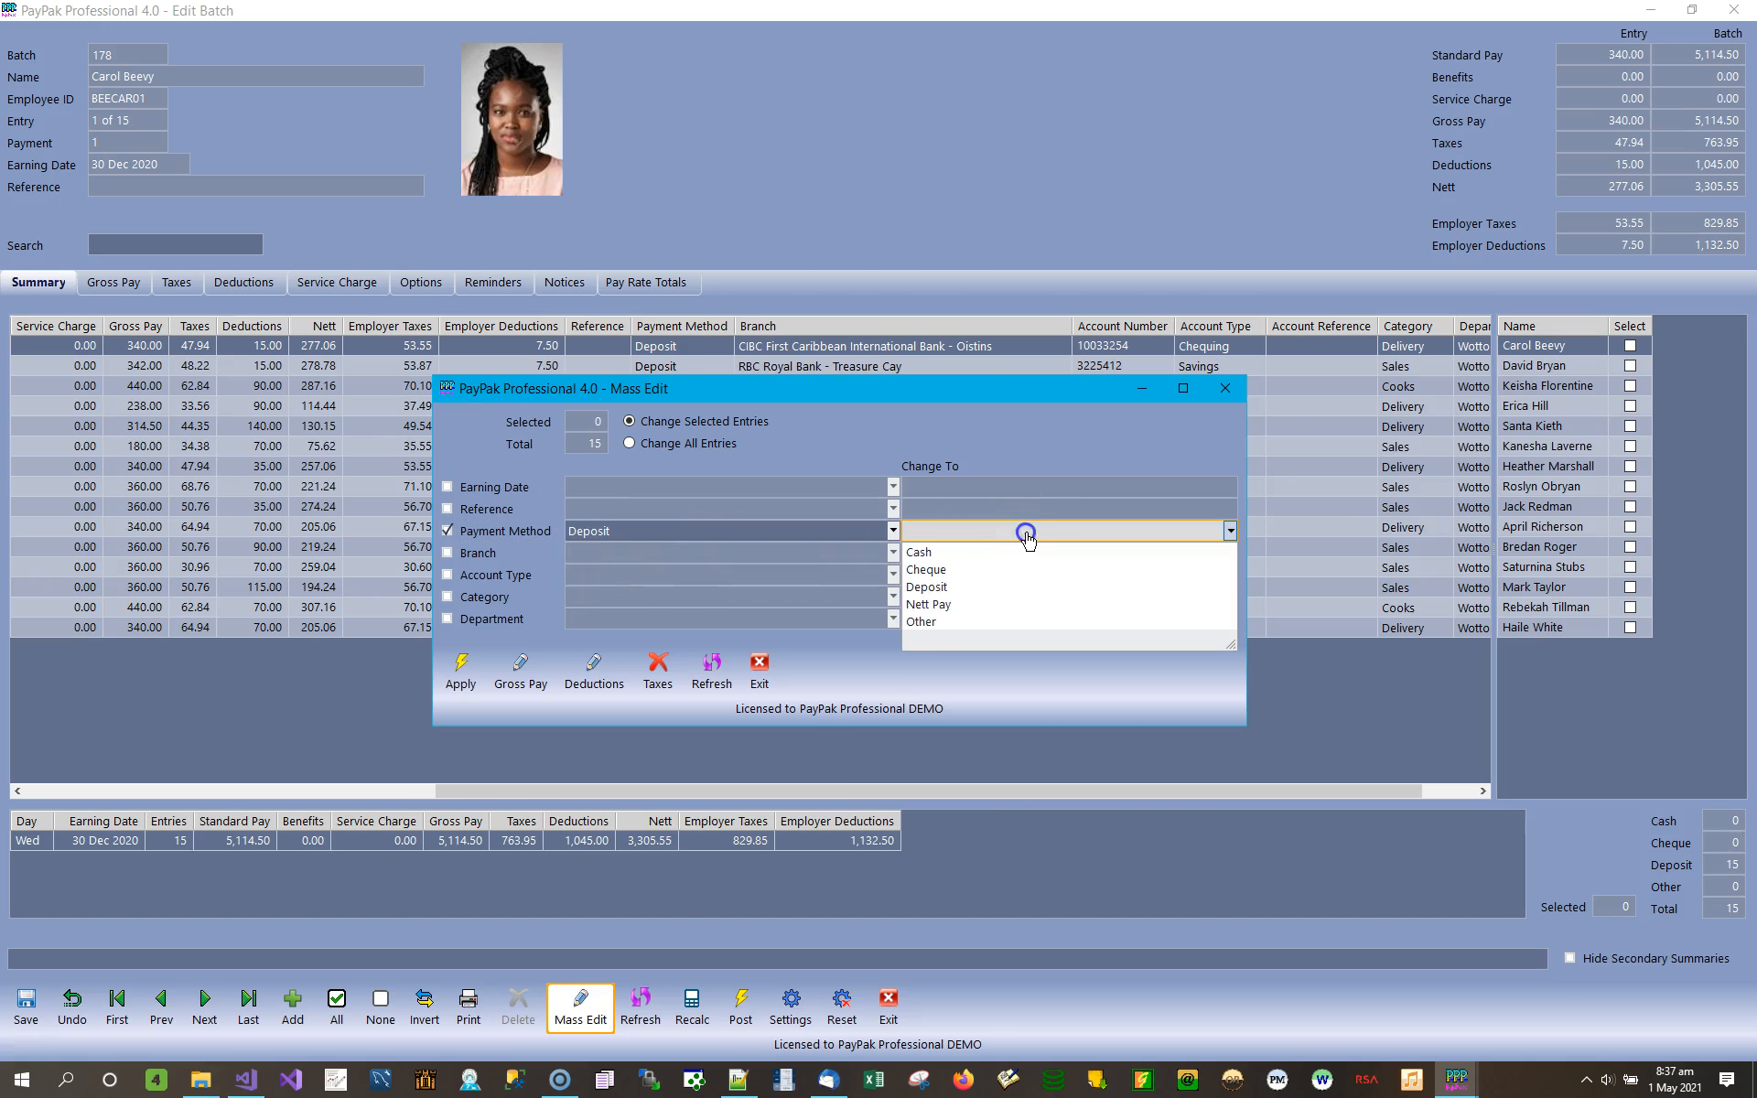
{"action": "left_click", "coordinate": [931, 553]}
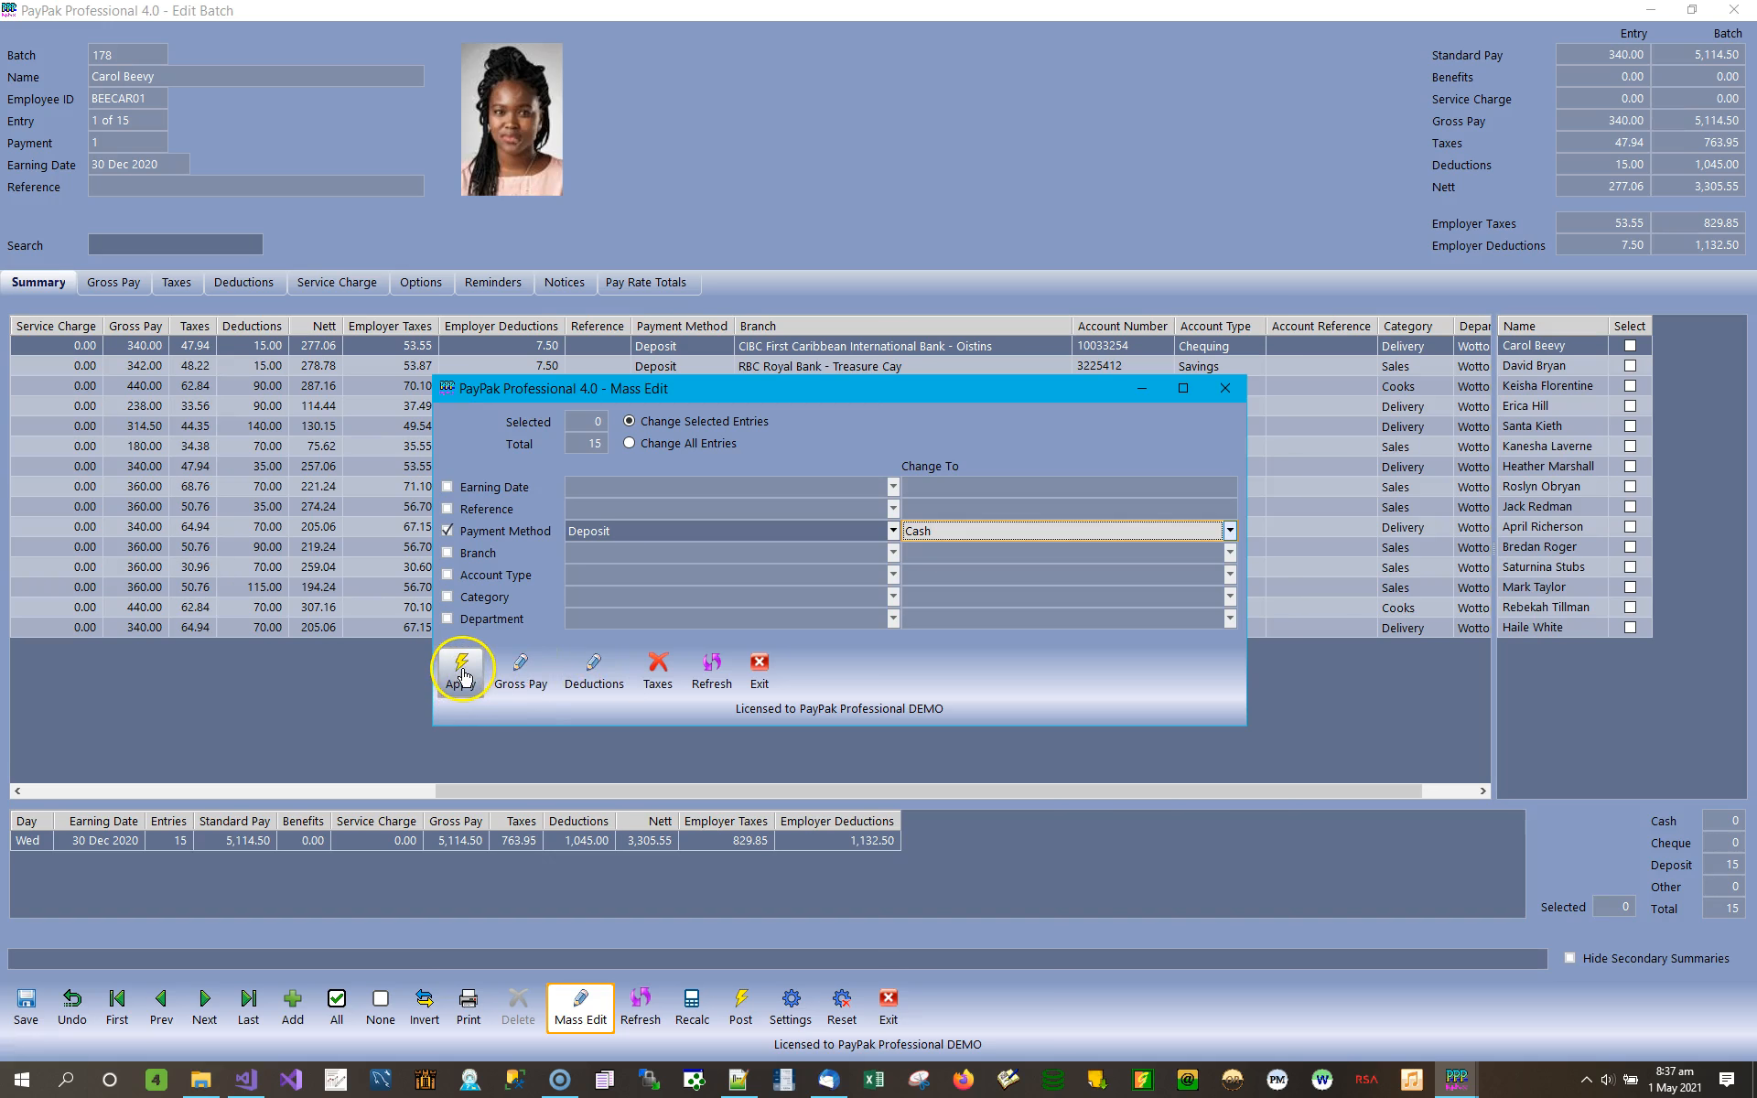
{"action": "left_click", "coordinate": [660, 444]}
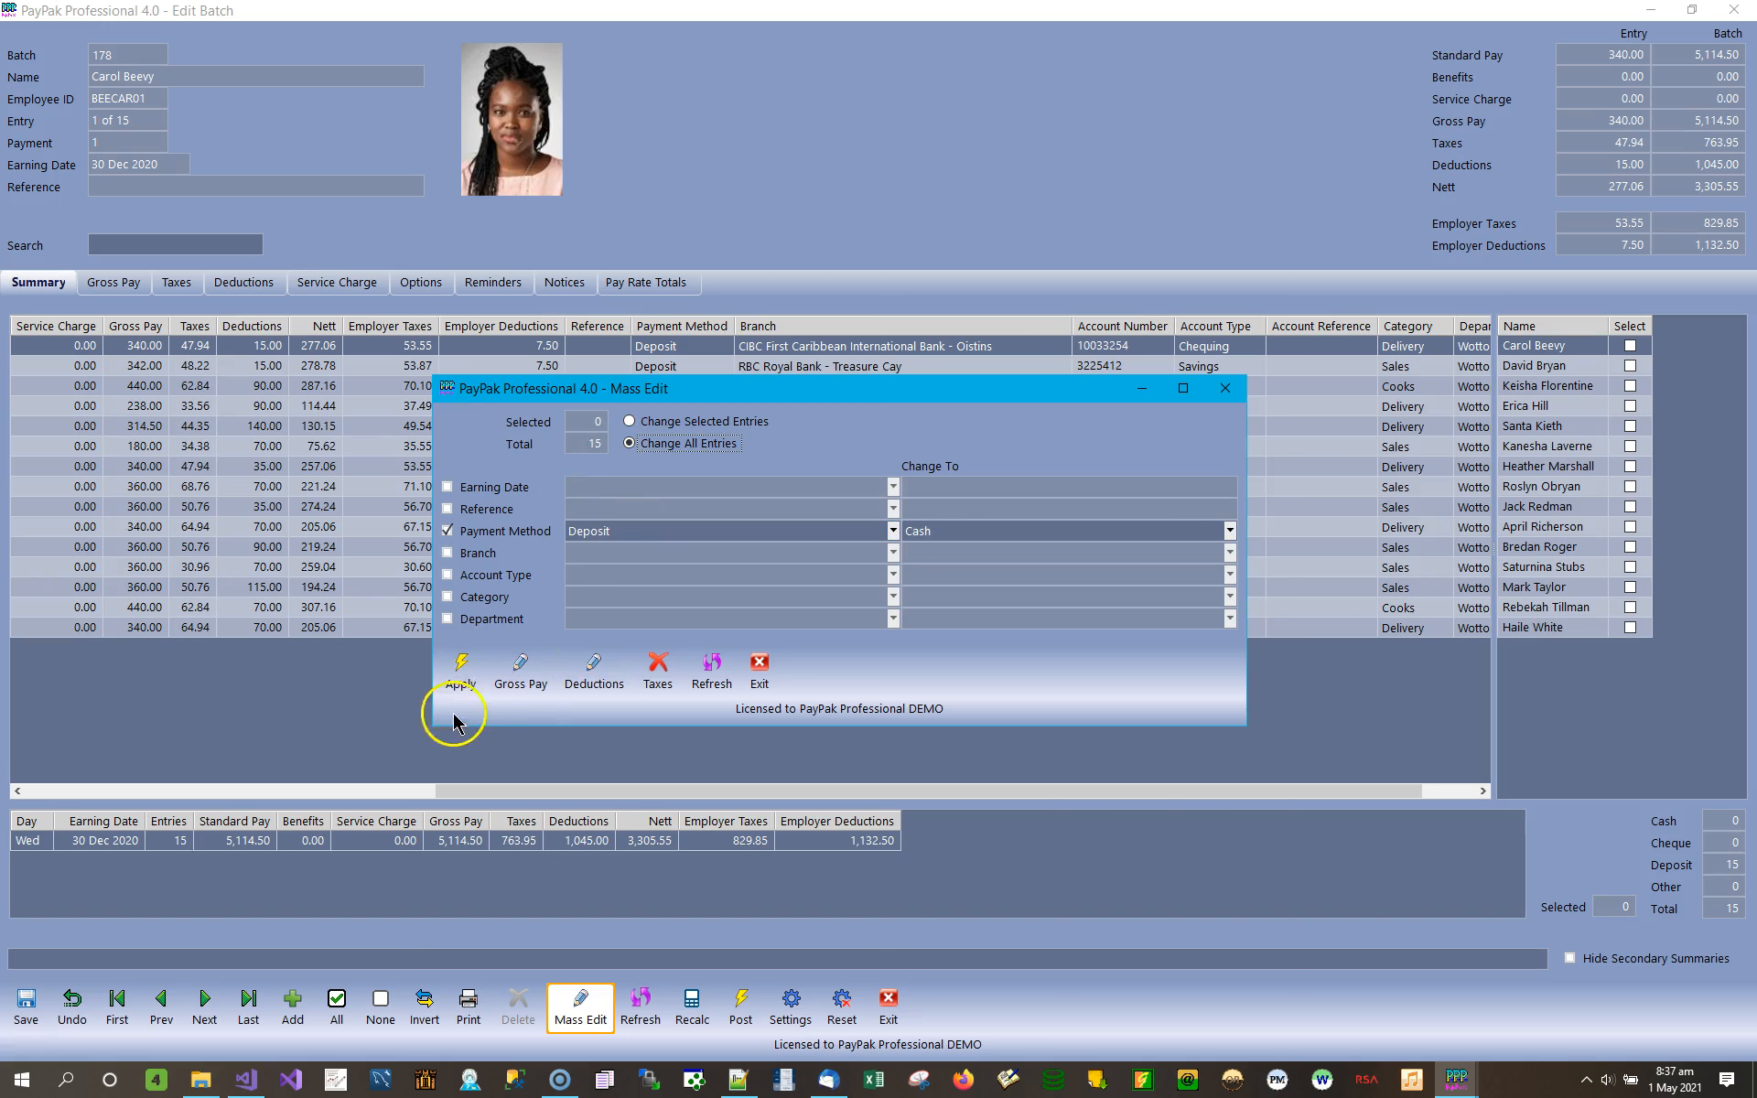
{"action": "left_click", "coordinate": [460, 668]}
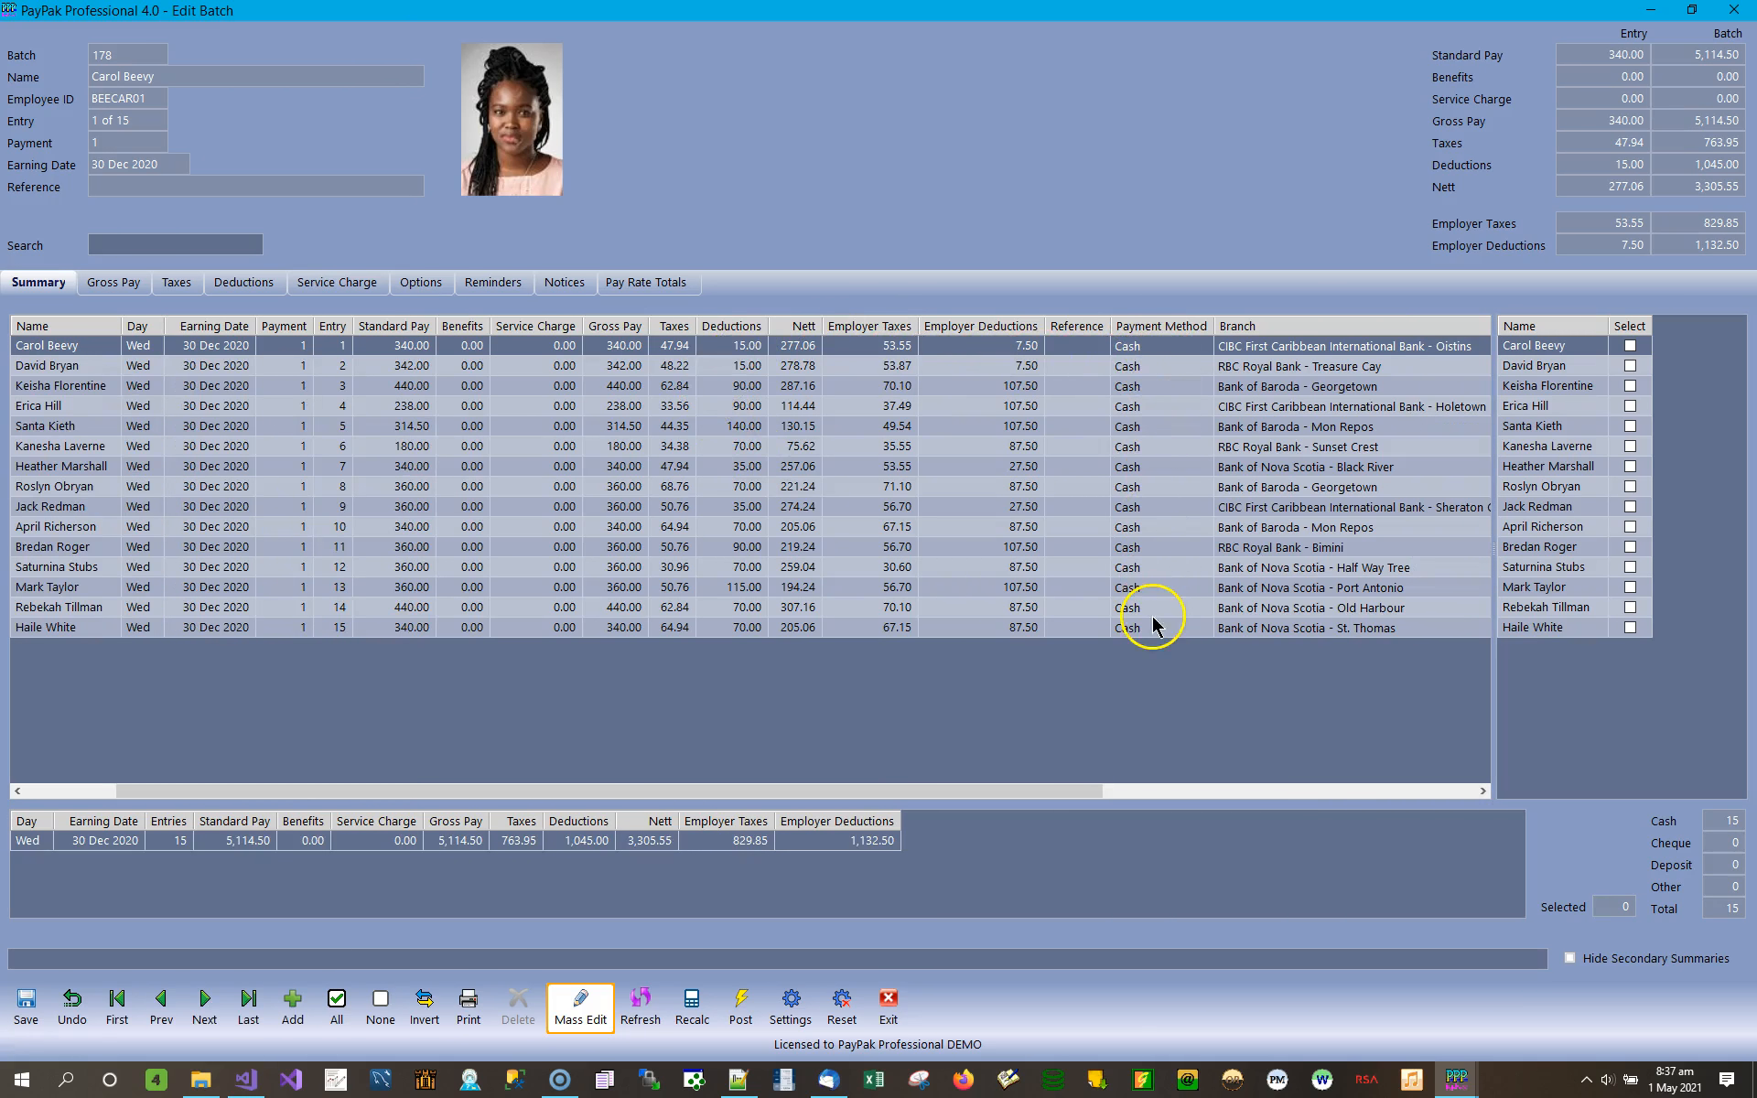
Mass edit all batch entries, changing every payment method (ALL) to Deposit, and apply the change.
{"action": "left_click", "coordinate": [587, 1007]}
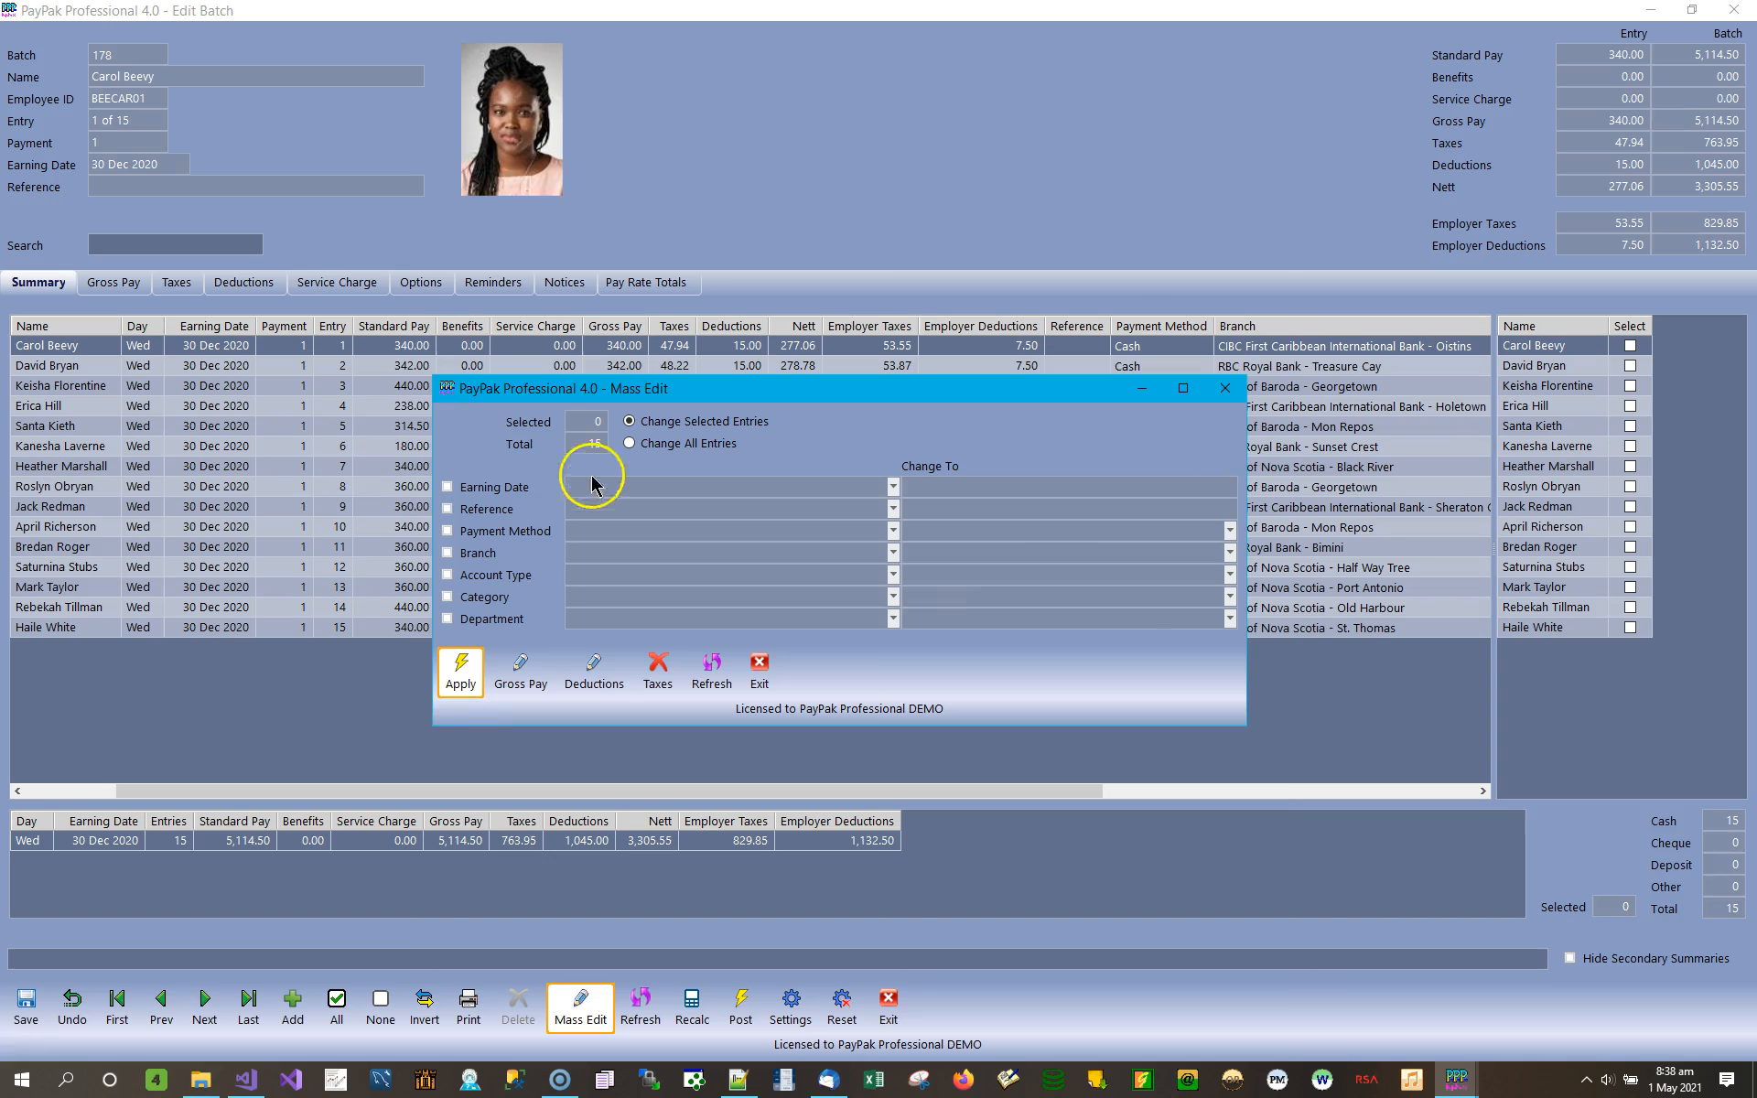
{"action": "left_click", "coordinate": [687, 448]}
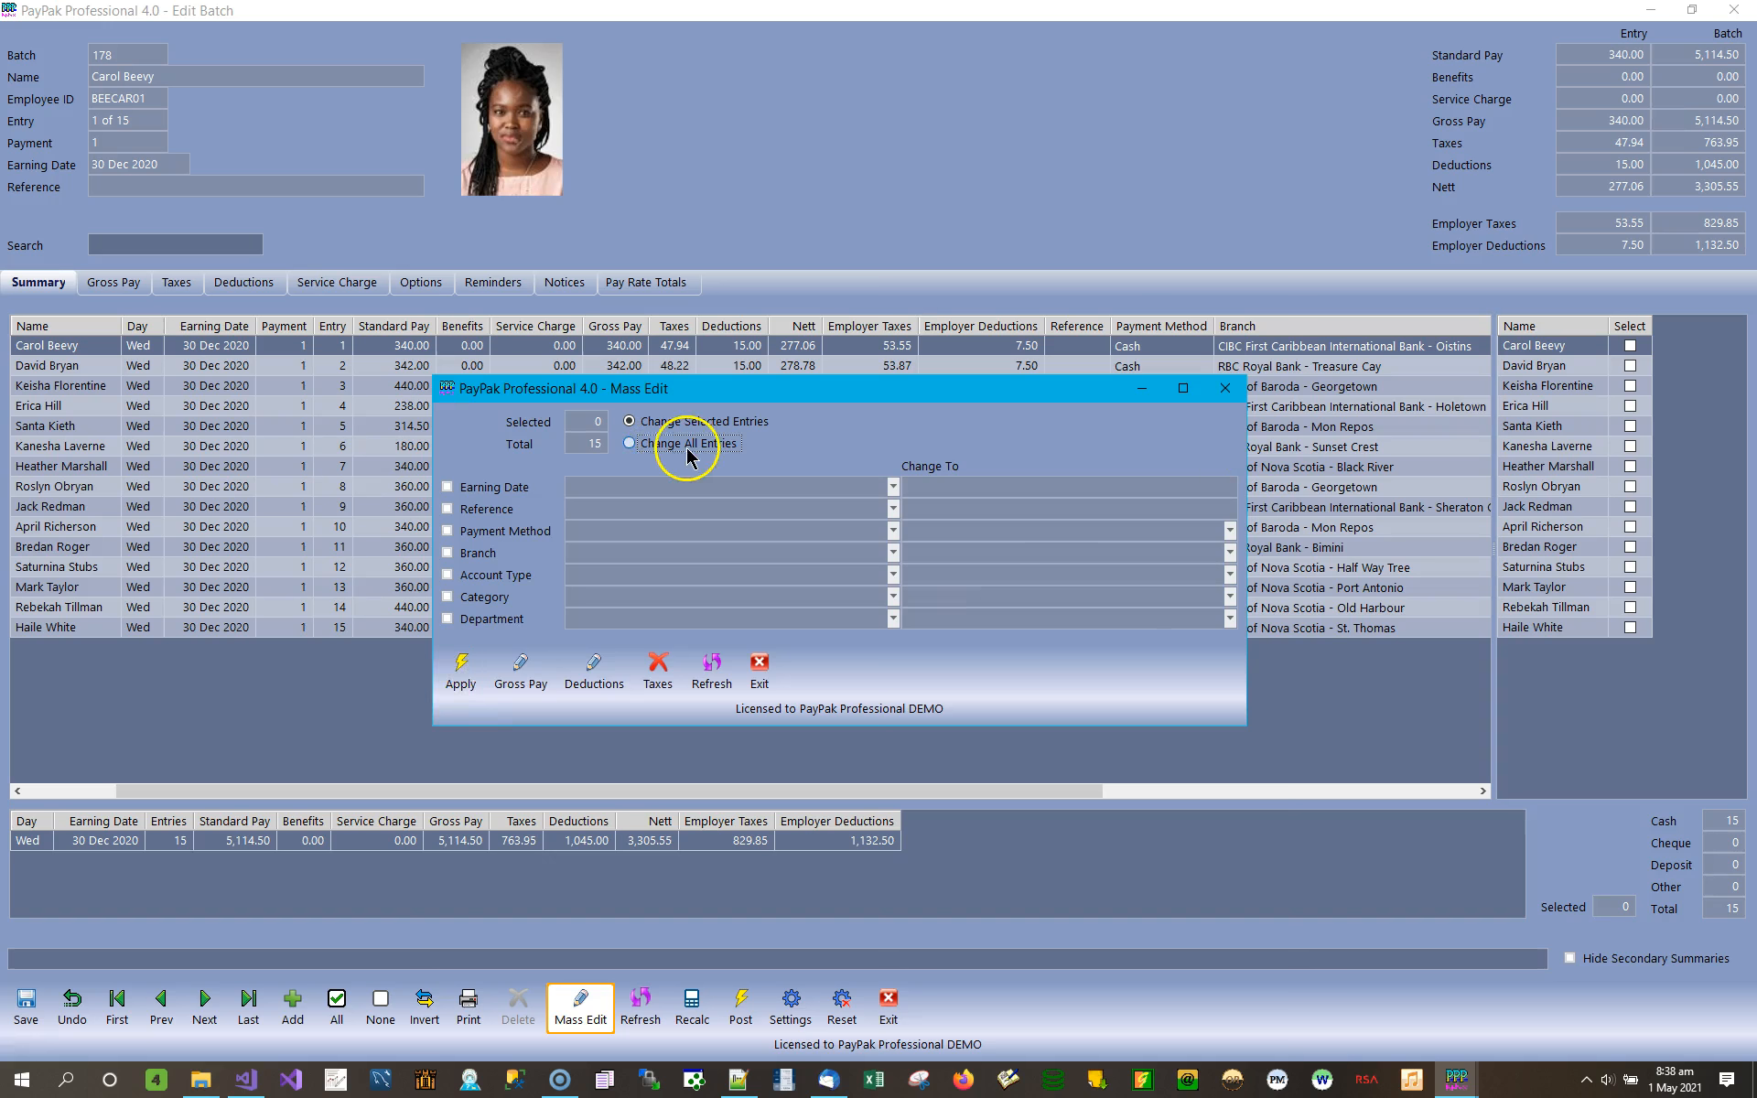
{"action": "left_click", "coordinate": [518, 528]}
{"action": "left_click", "coordinate": [700, 542]}
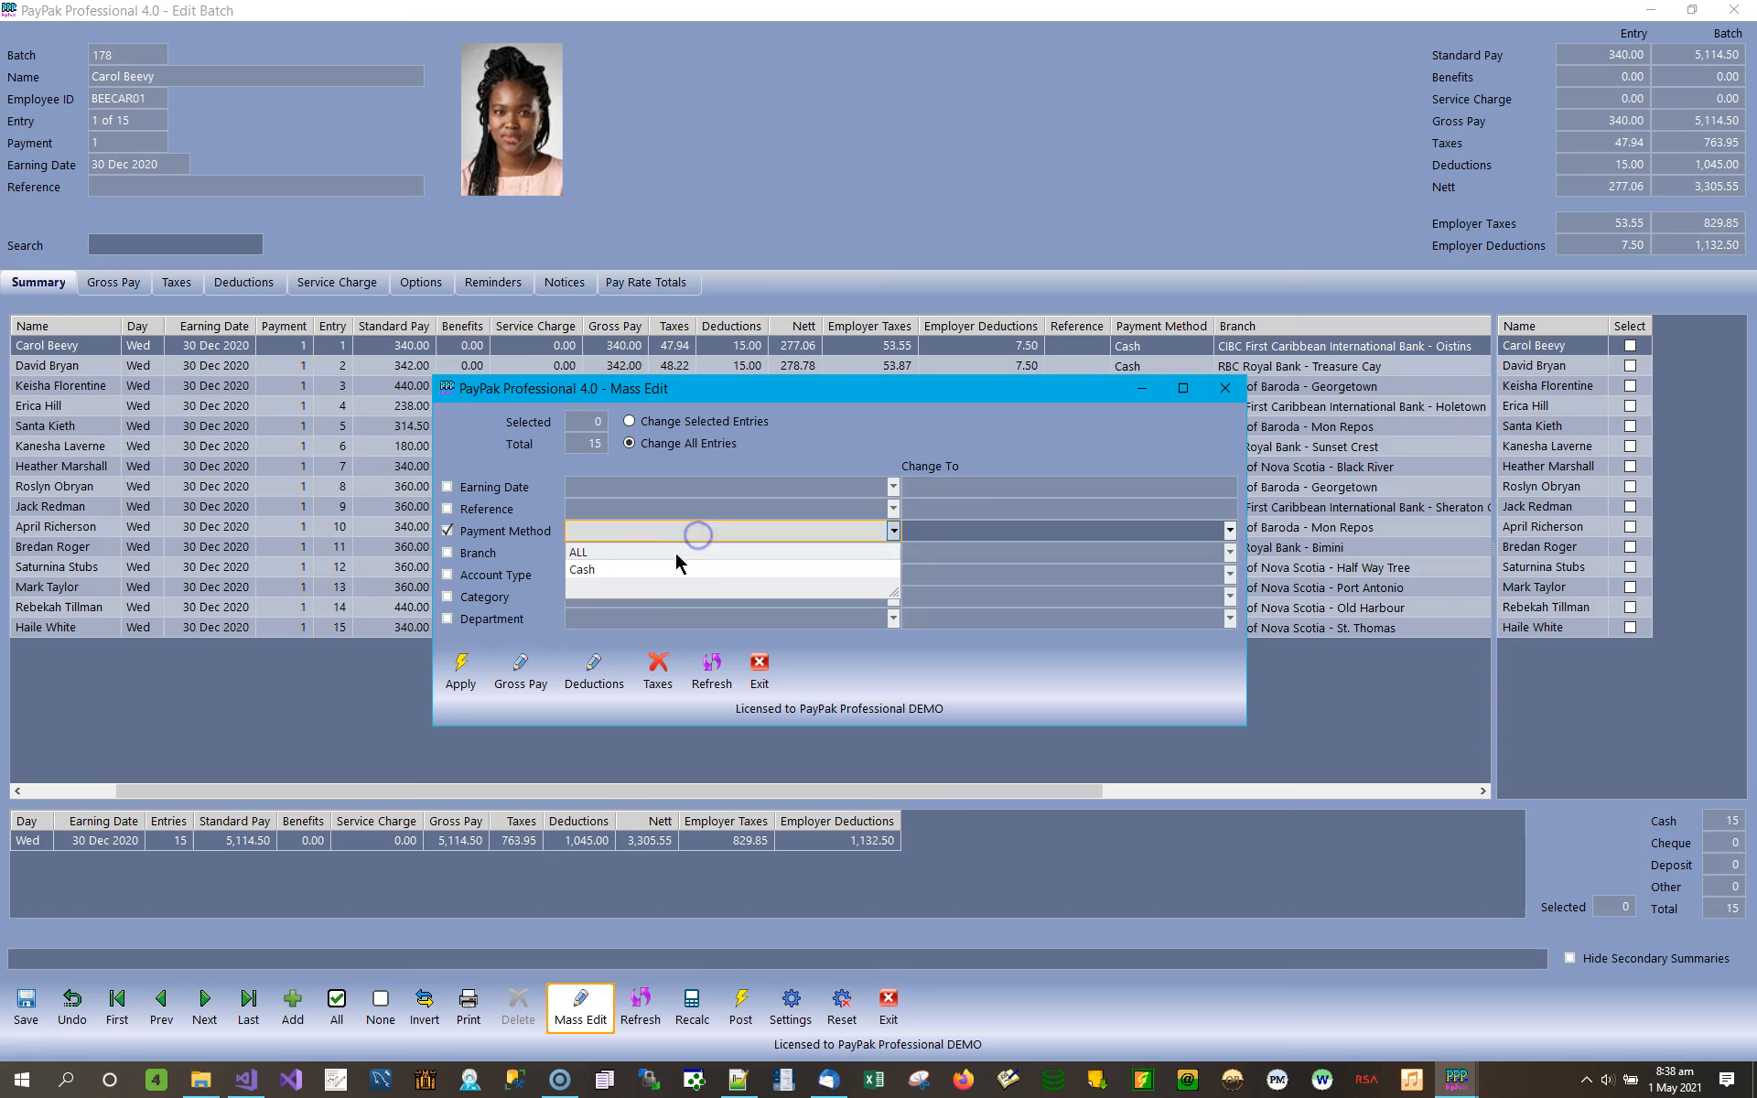
{"action": "left_click", "coordinate": [612, 552]}
{"action": "left_click", "coordinate": [986, 531]}
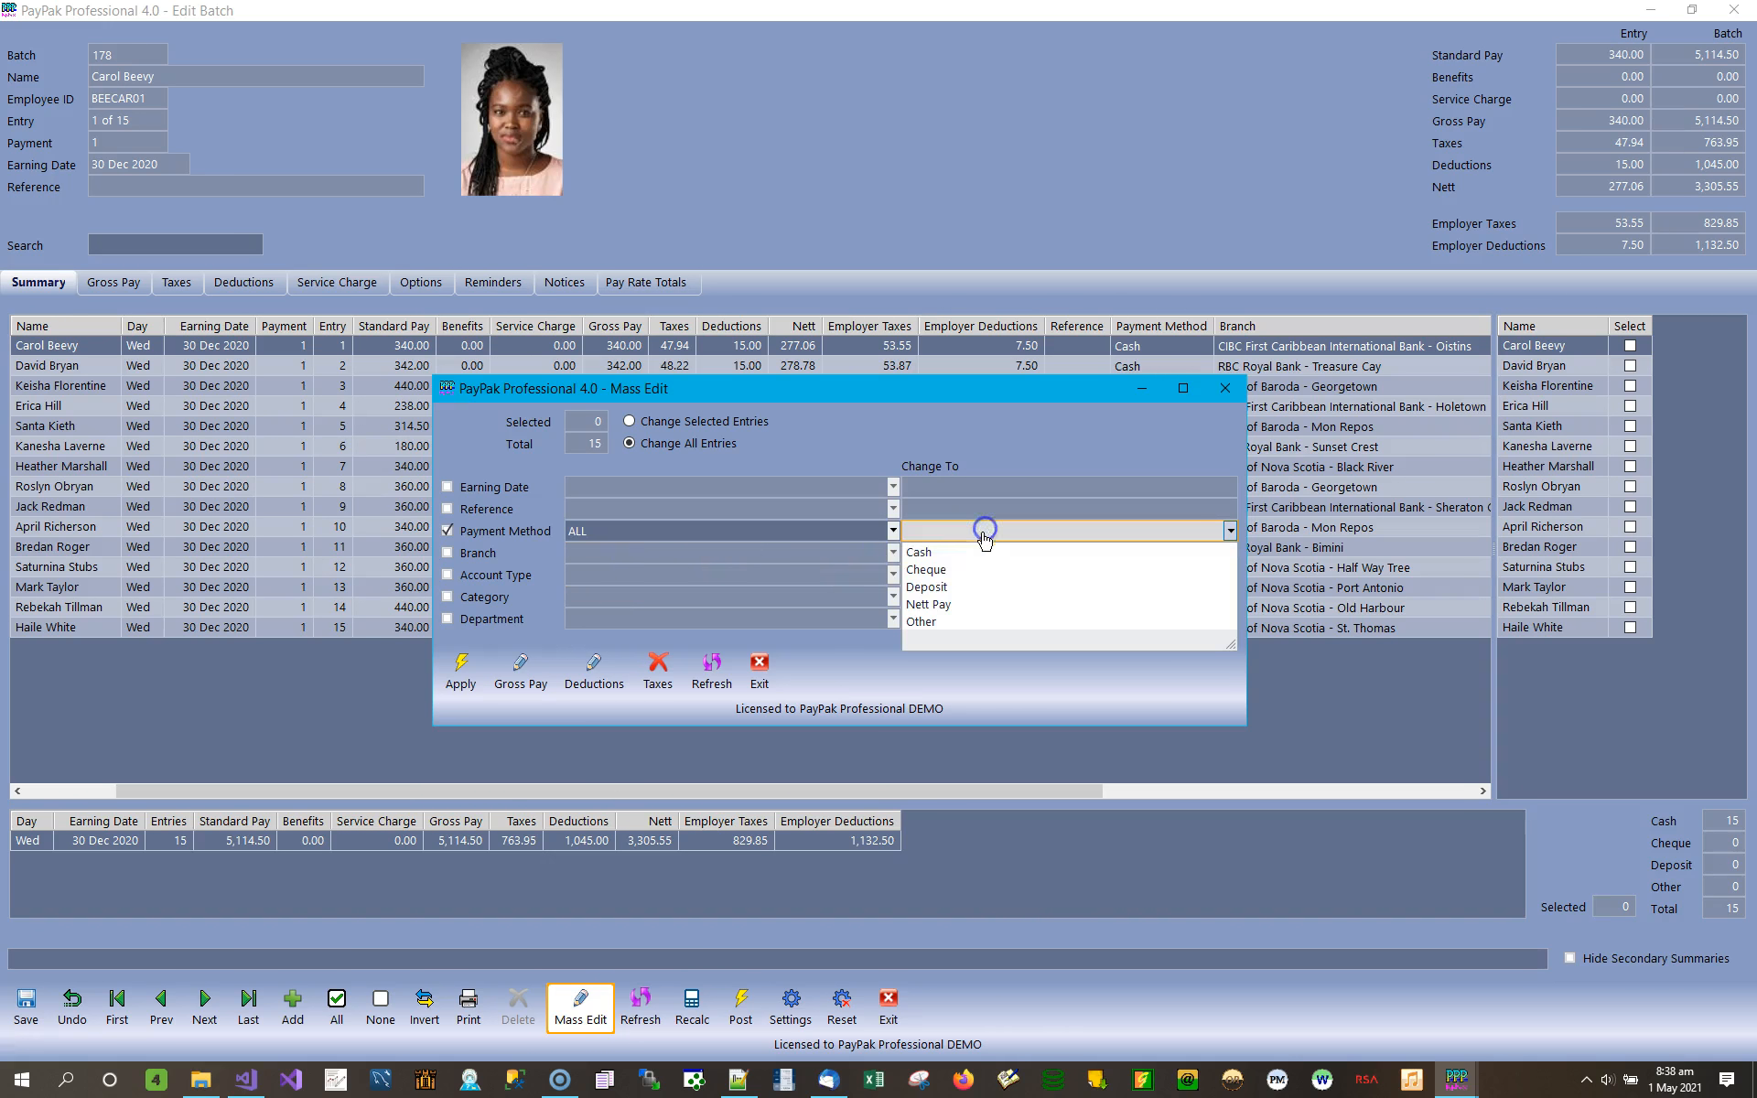
{"action": "left_click", "coordinate": [941, 588]}
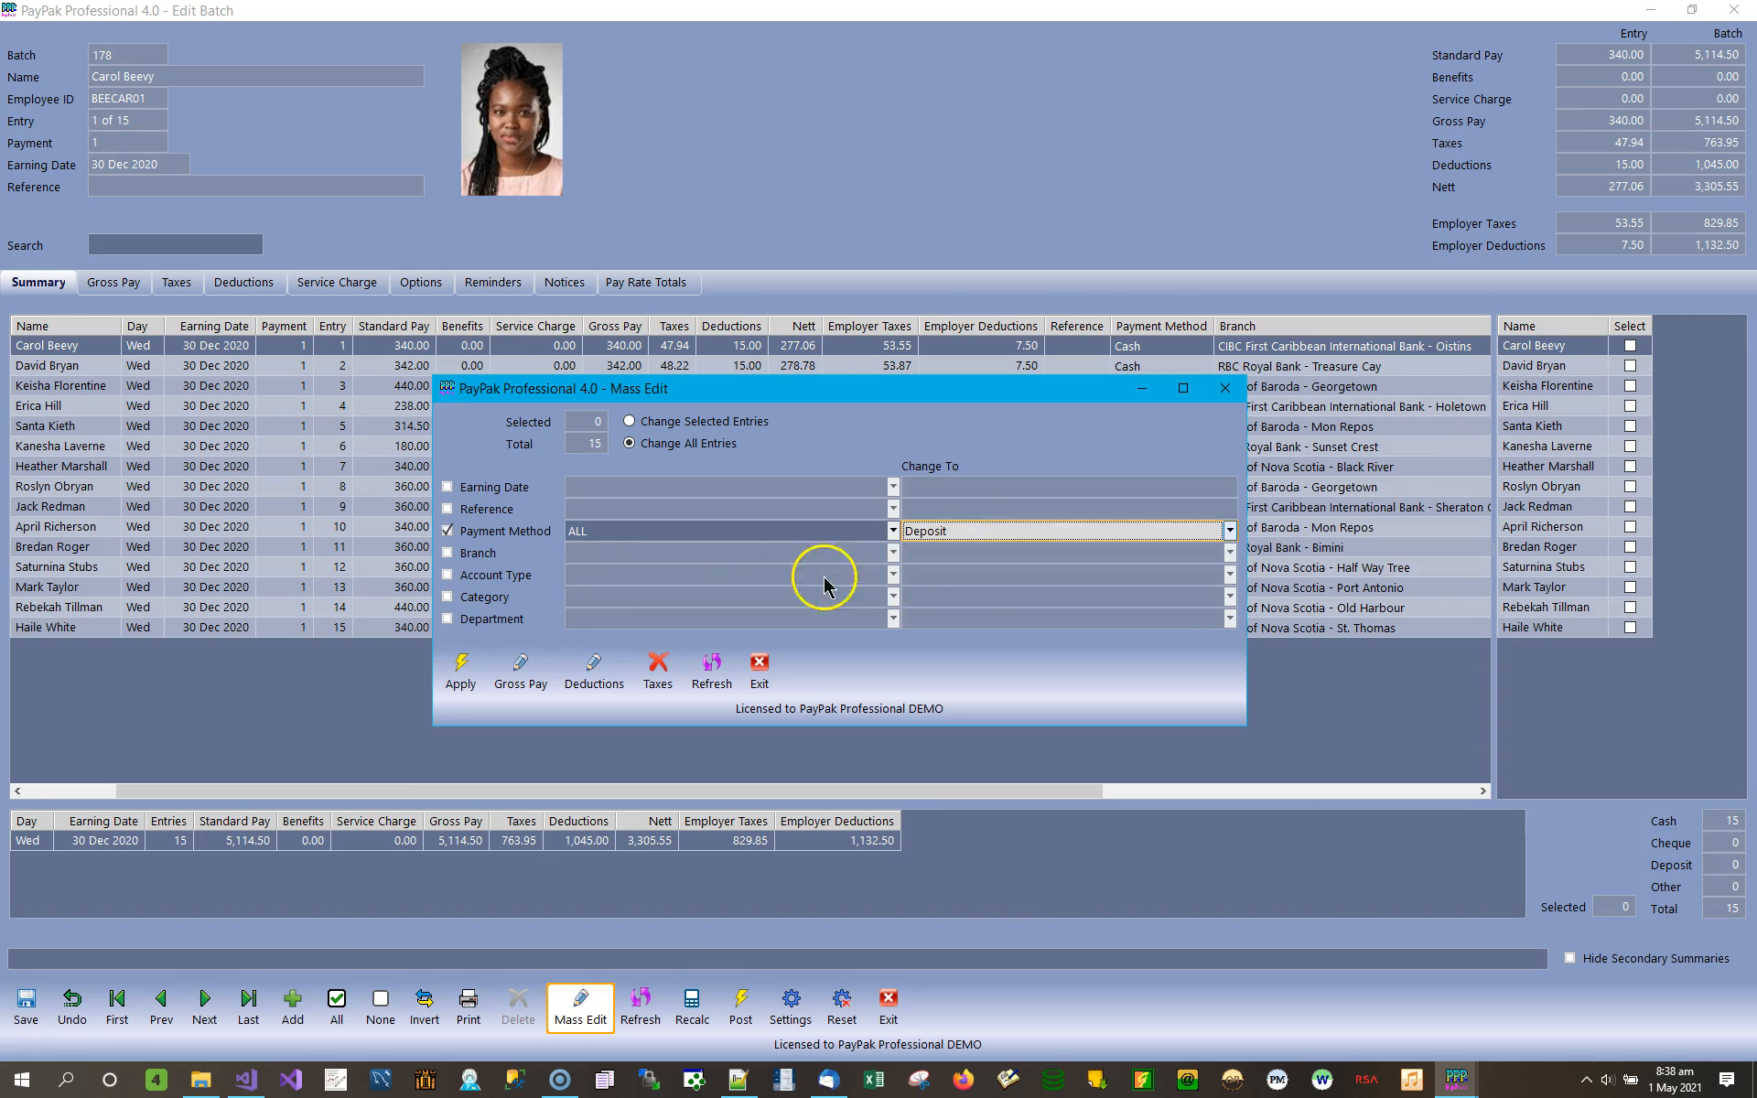
{"action": "left_click", "coordinate": [462, 675]}
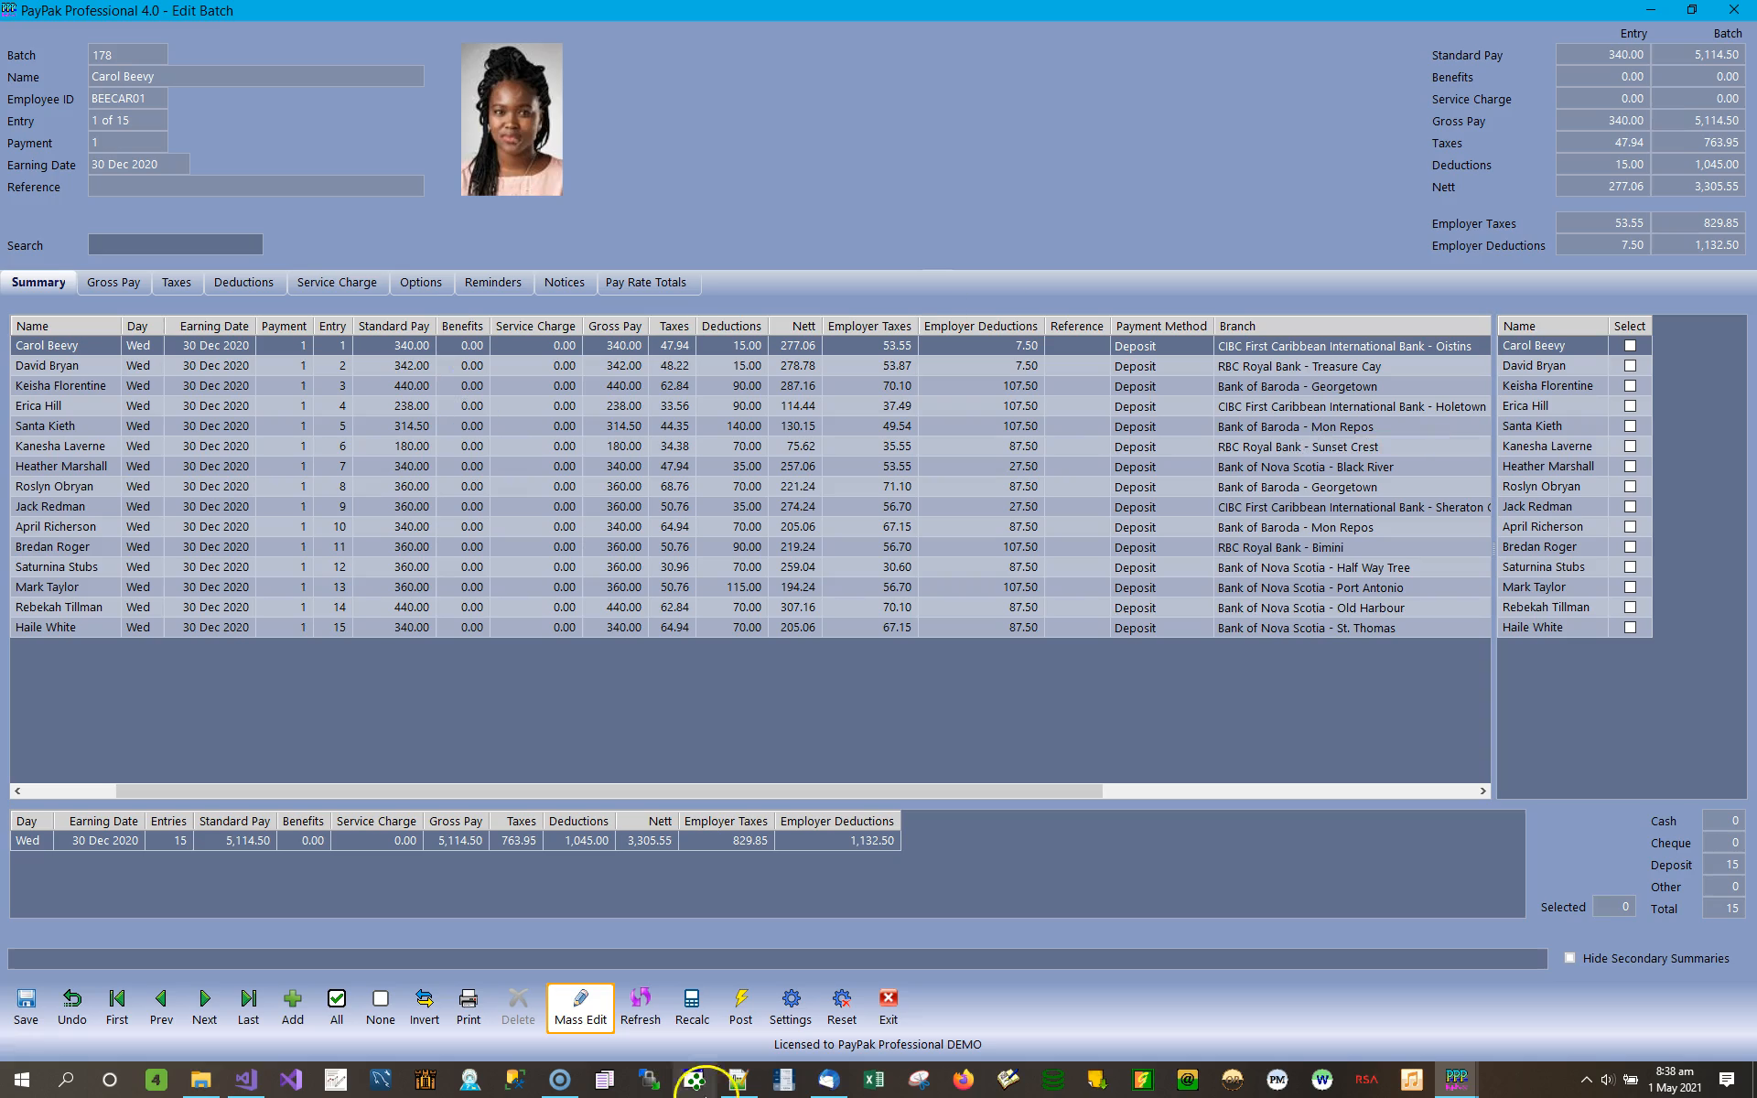
Start a new Mass Edit of the batch and open its Gross Pay editing for all pay rates.
{"action": "left_click", "coordinate": [582, 1002]}
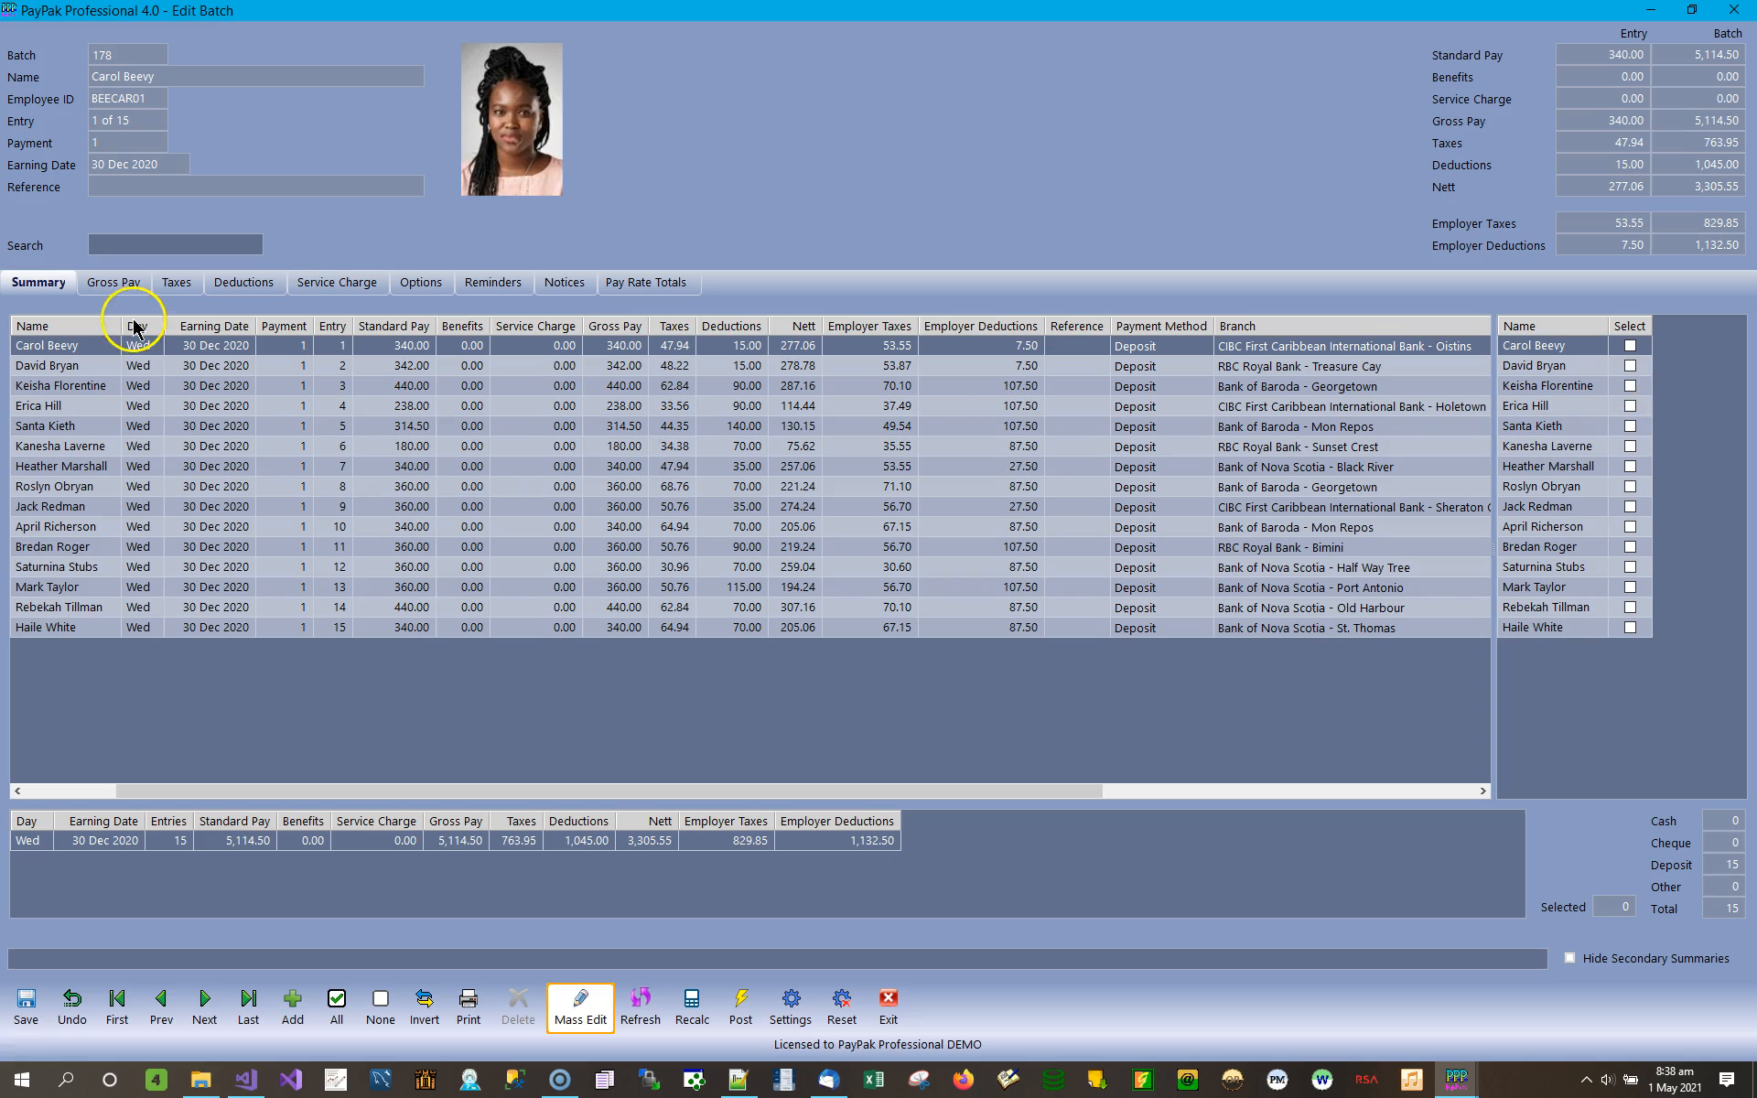
{"action": "left_click", "coordinate": [581, 1009]}
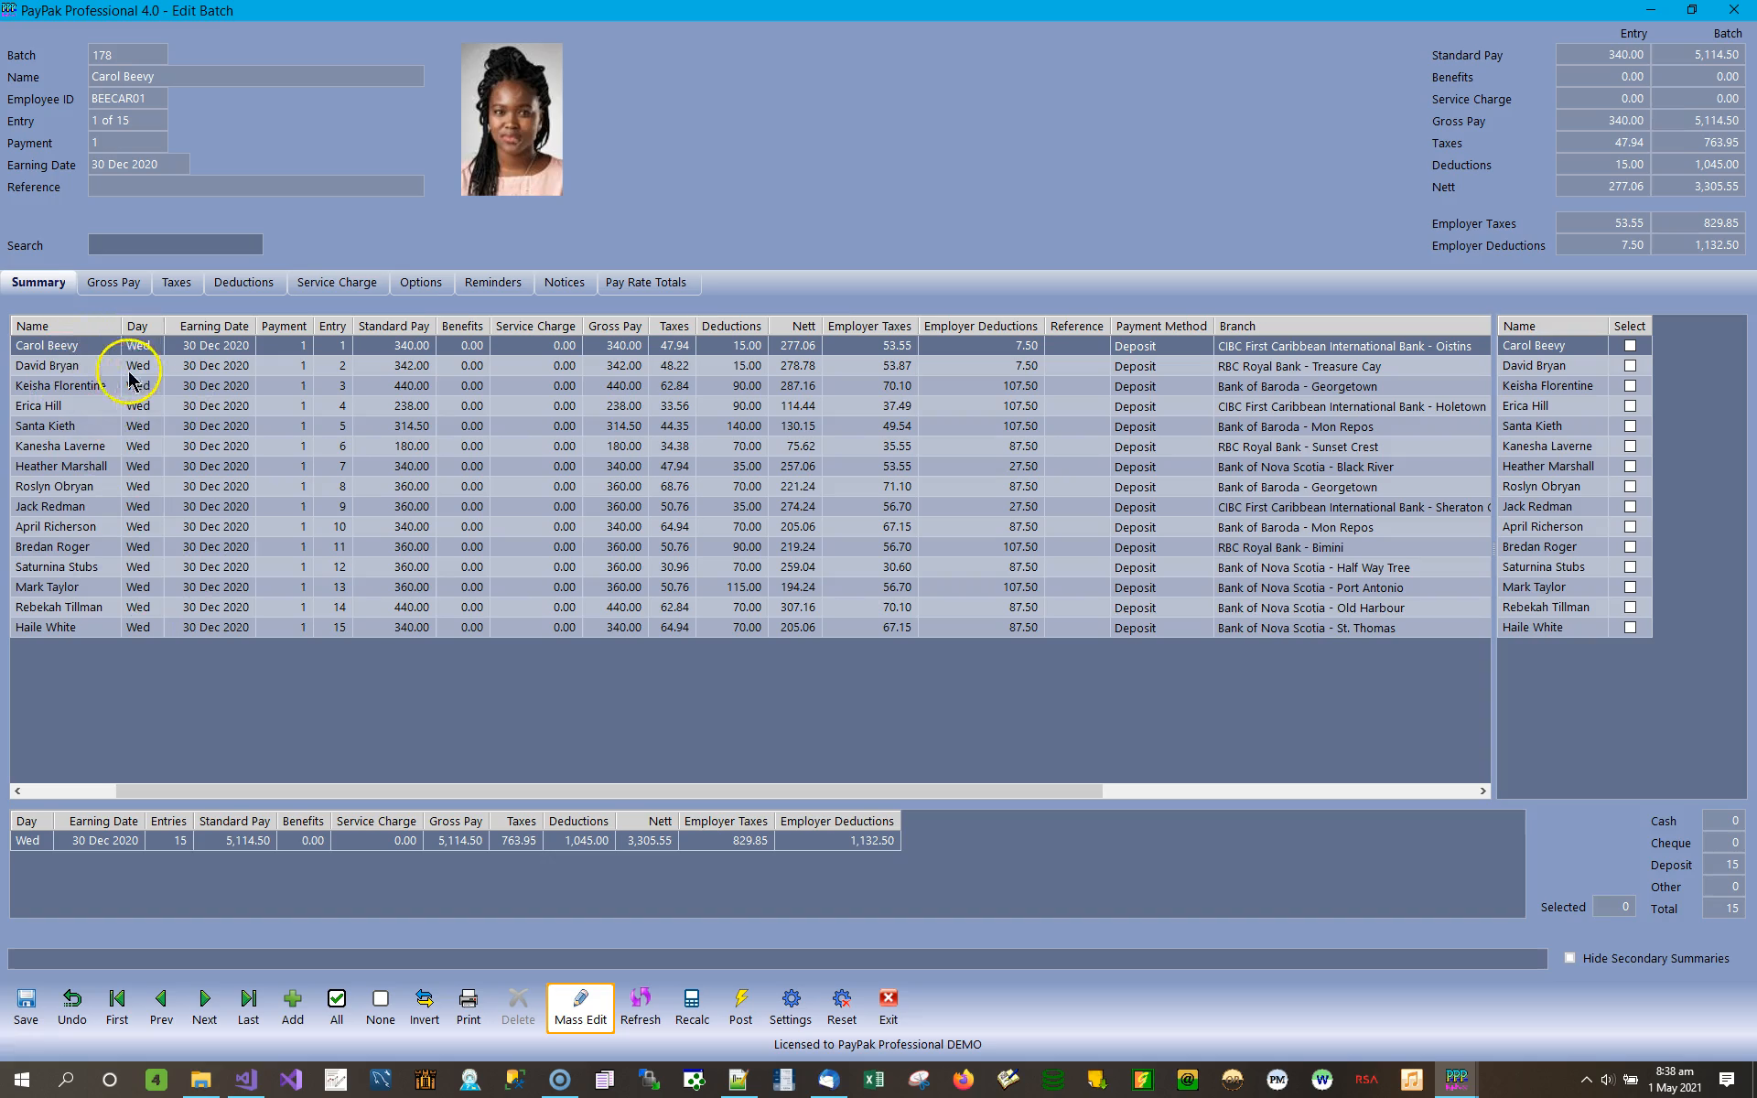
{"action": "left_click", "coordinate": [586, 1006]}
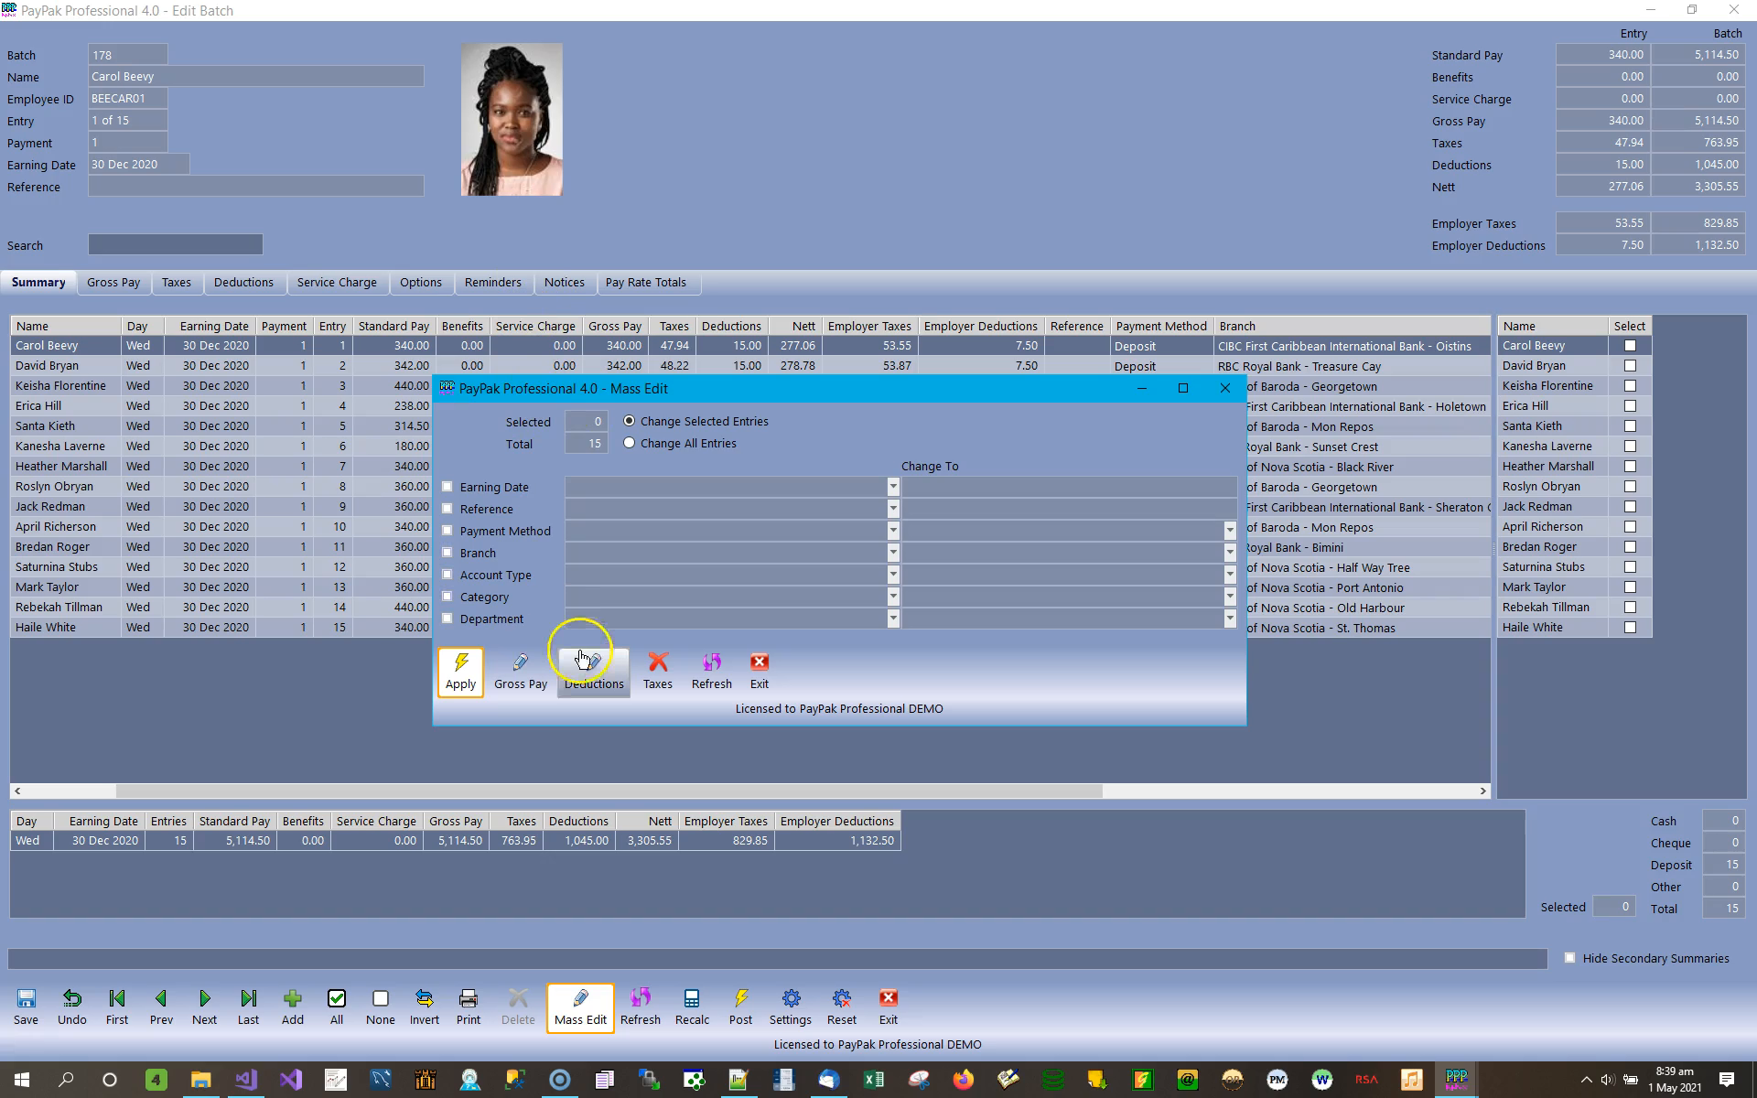
{"action": "left_click", "coordinate": [527, 677]}
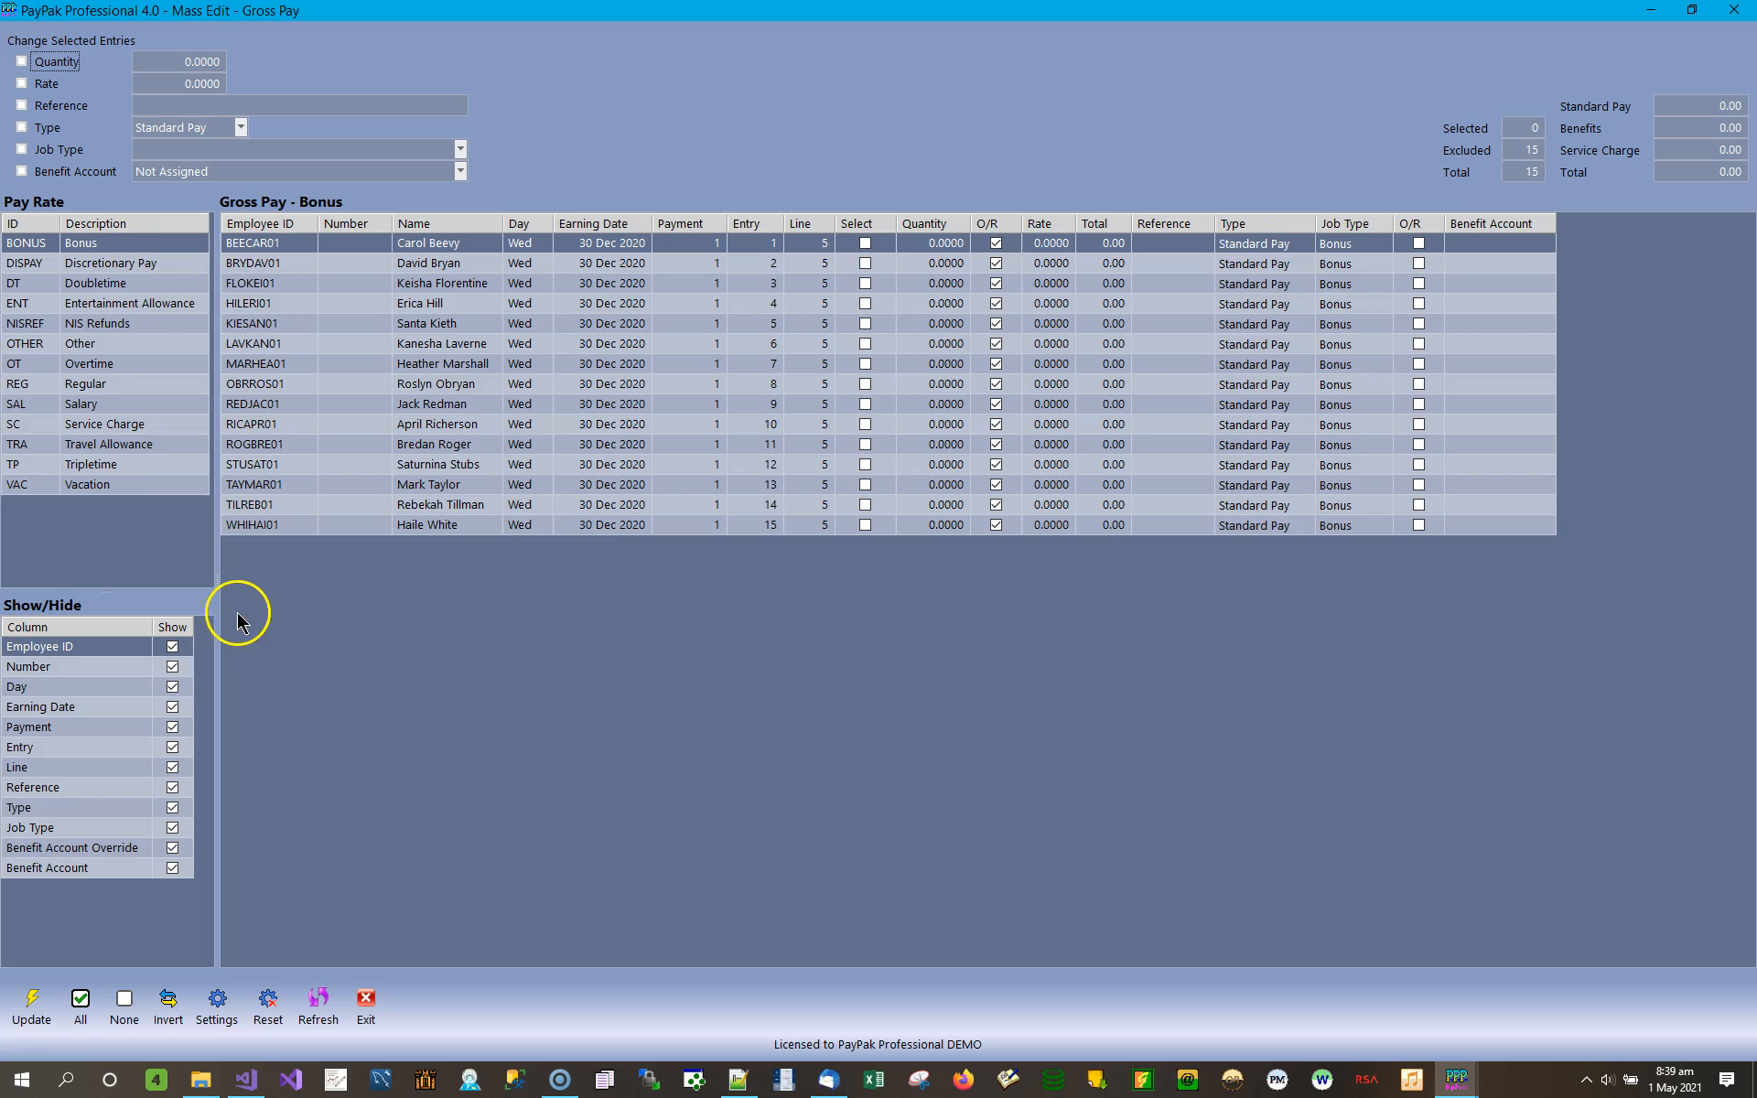
Widen the pay rate list slightly and show the gross pay entries for the Regular pay rate.
{"action": "left_click_drag", "start_coordinate": [219, 604], "coordinate": [233, 590]}
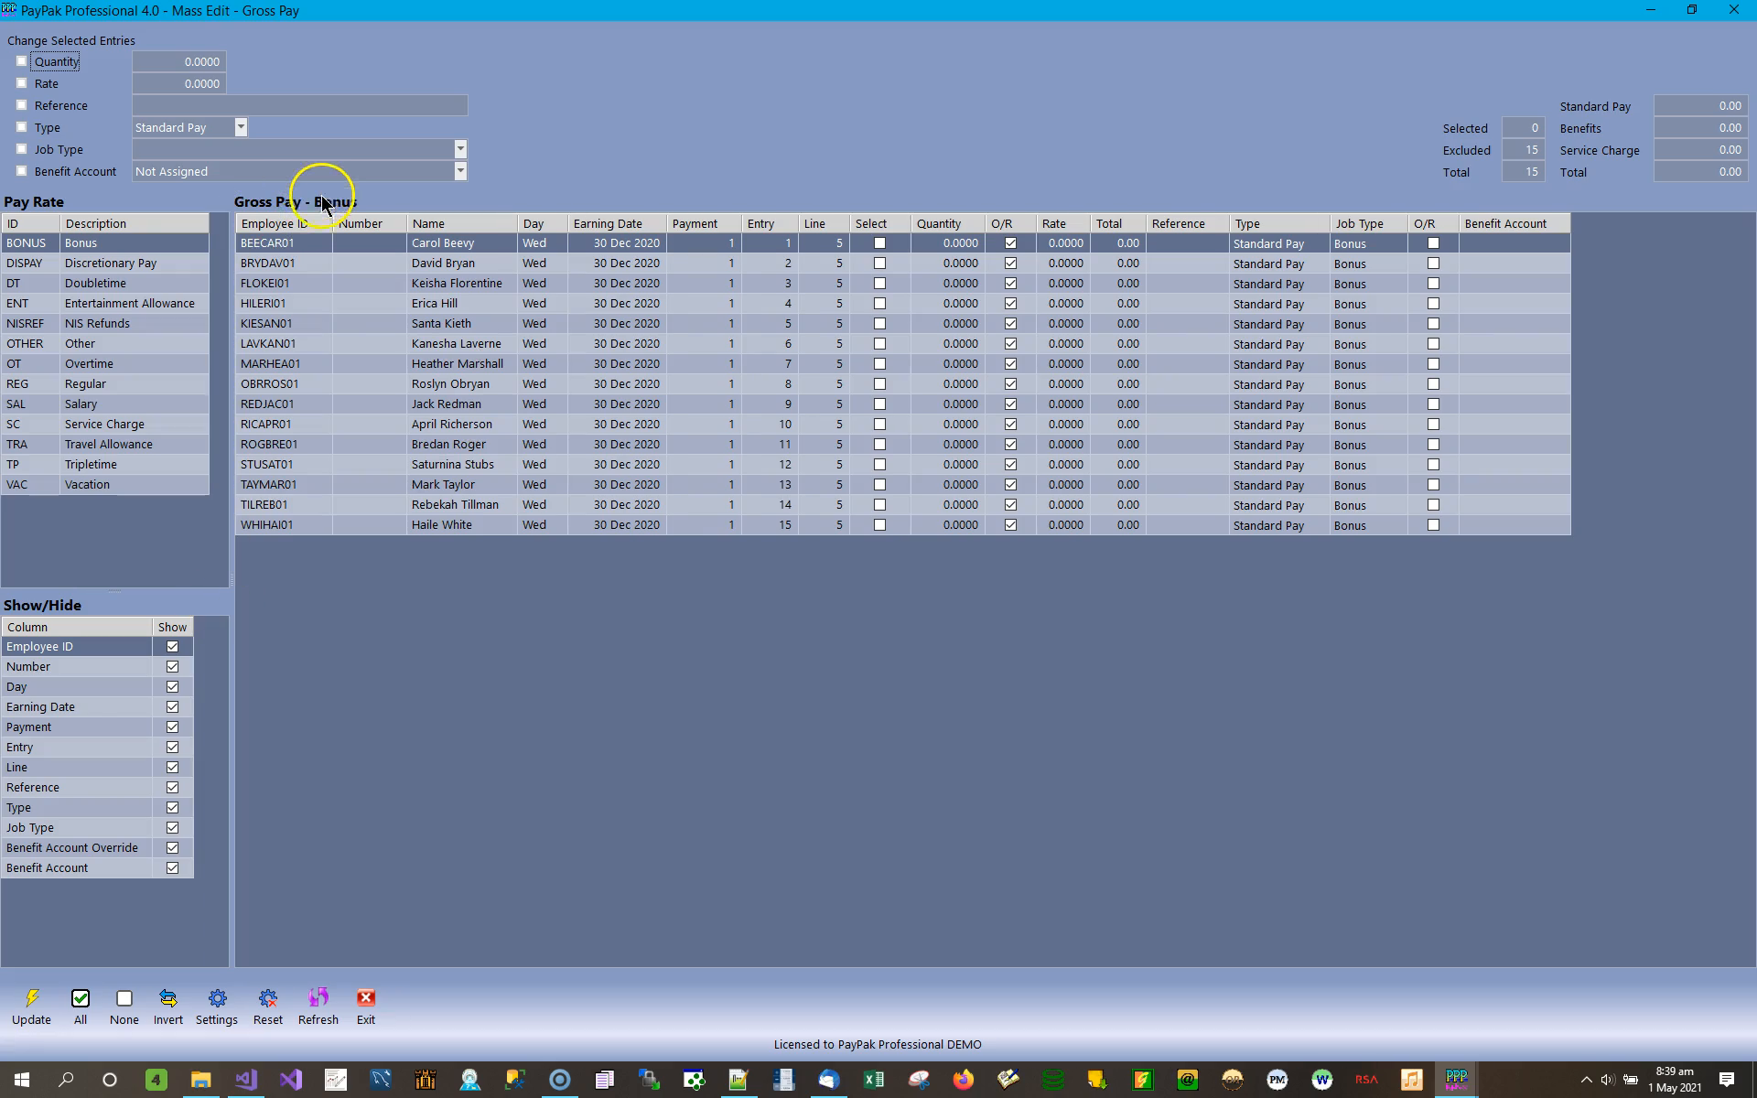
{"action": "left_click", "coordinate": [458, 399]}
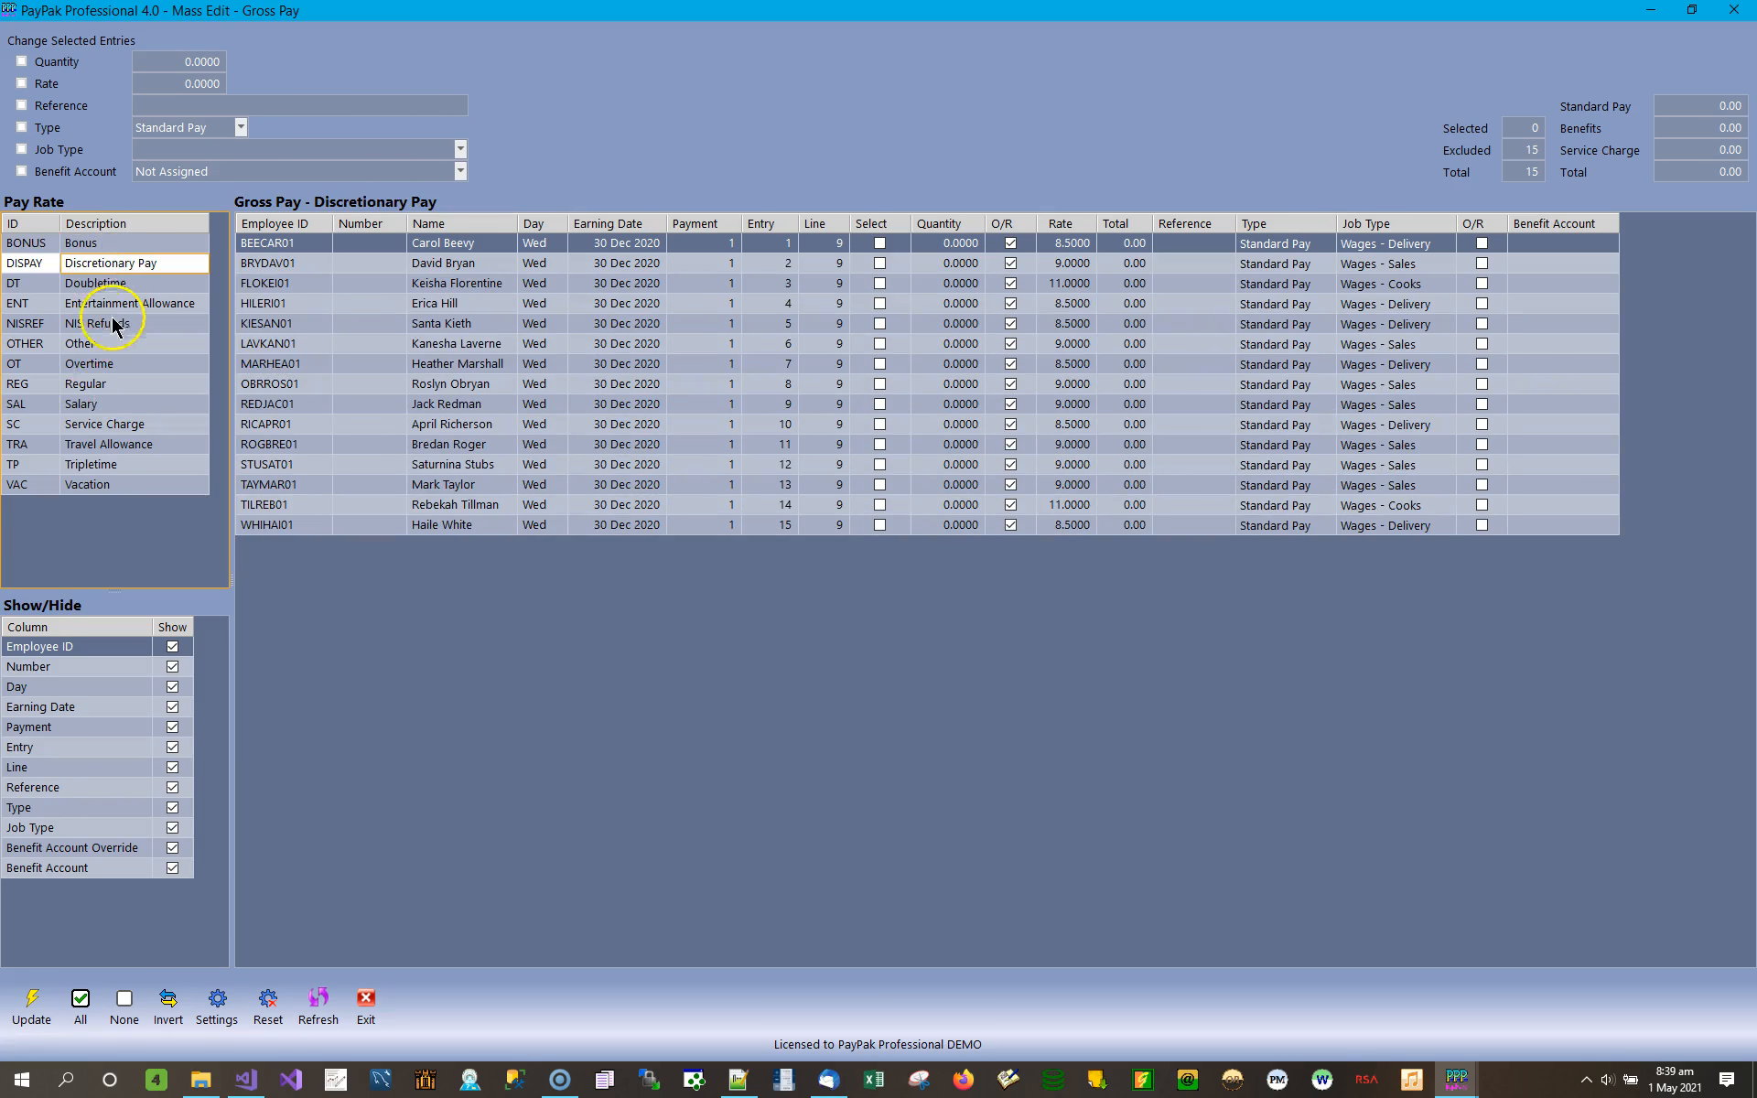
{"action": "left_click", "coordinate": [103, 388]}
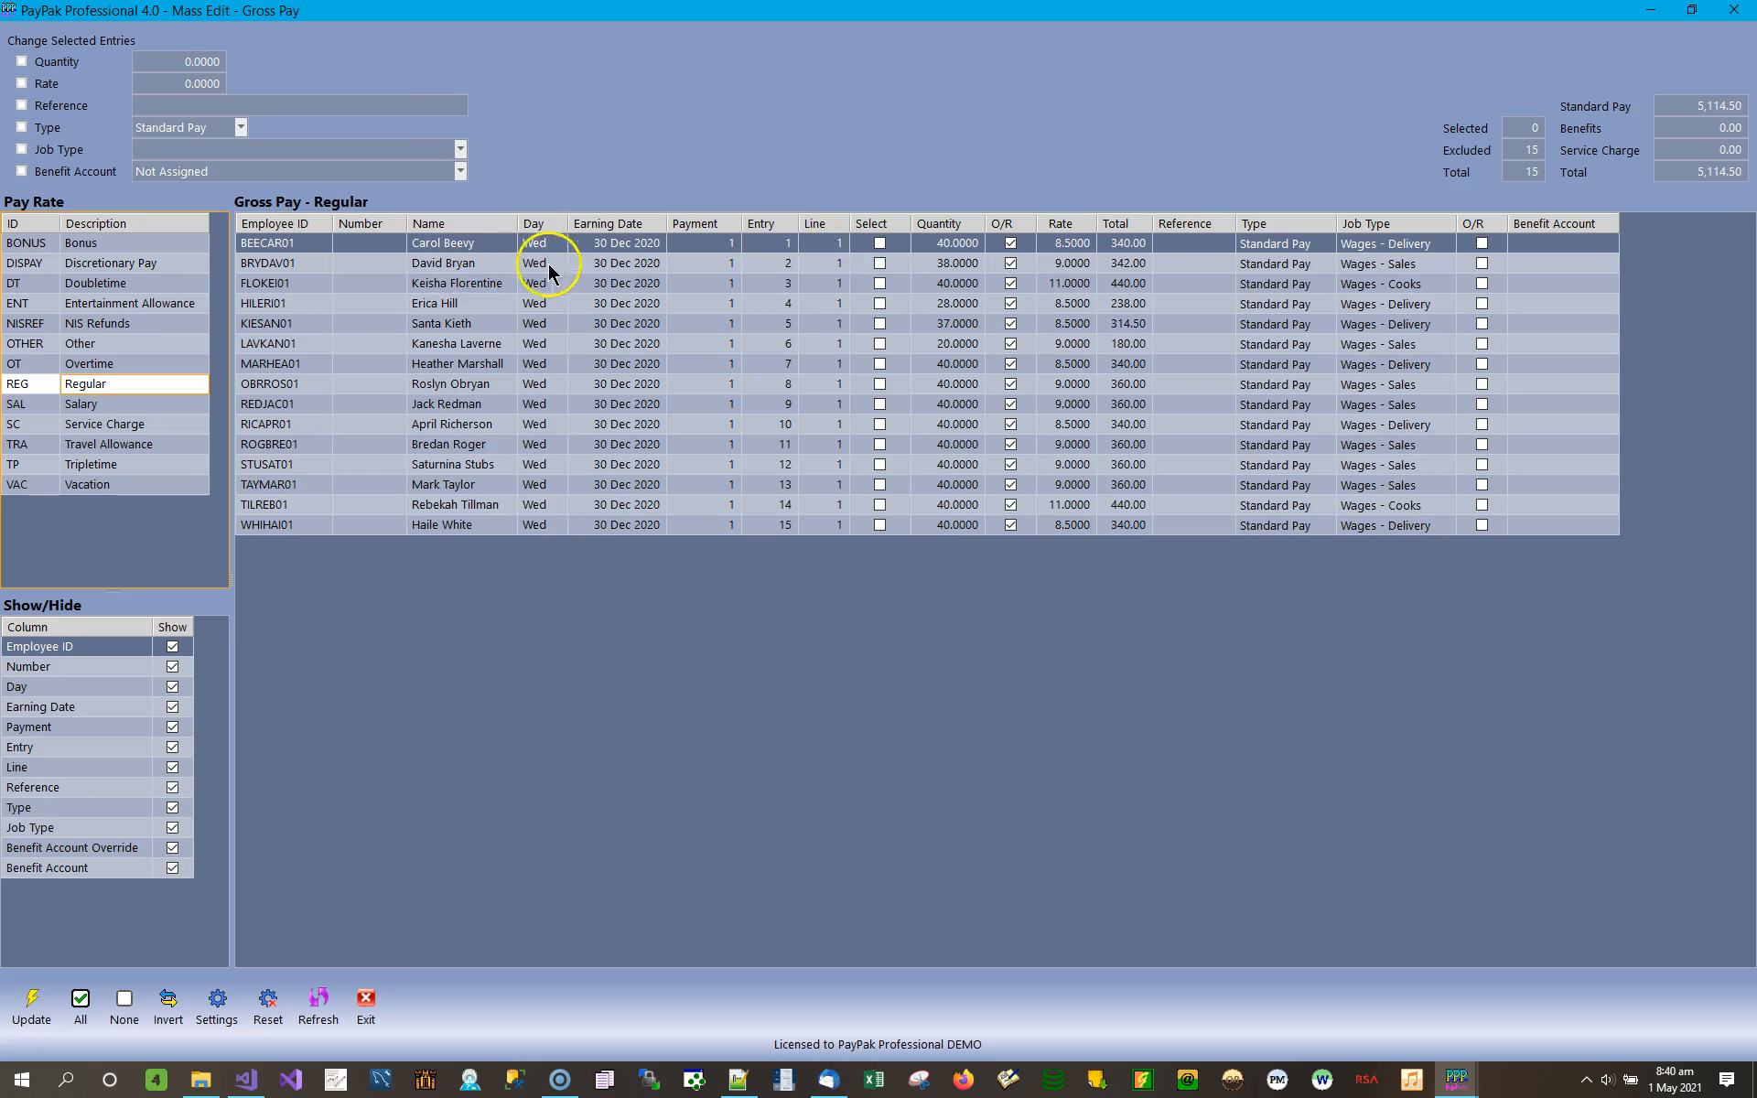
Set the Regular pay quantity to 36 for entry 1 and 37.5 for entry 2.
{"action": "left_click", "coordinate": [958, 243]}
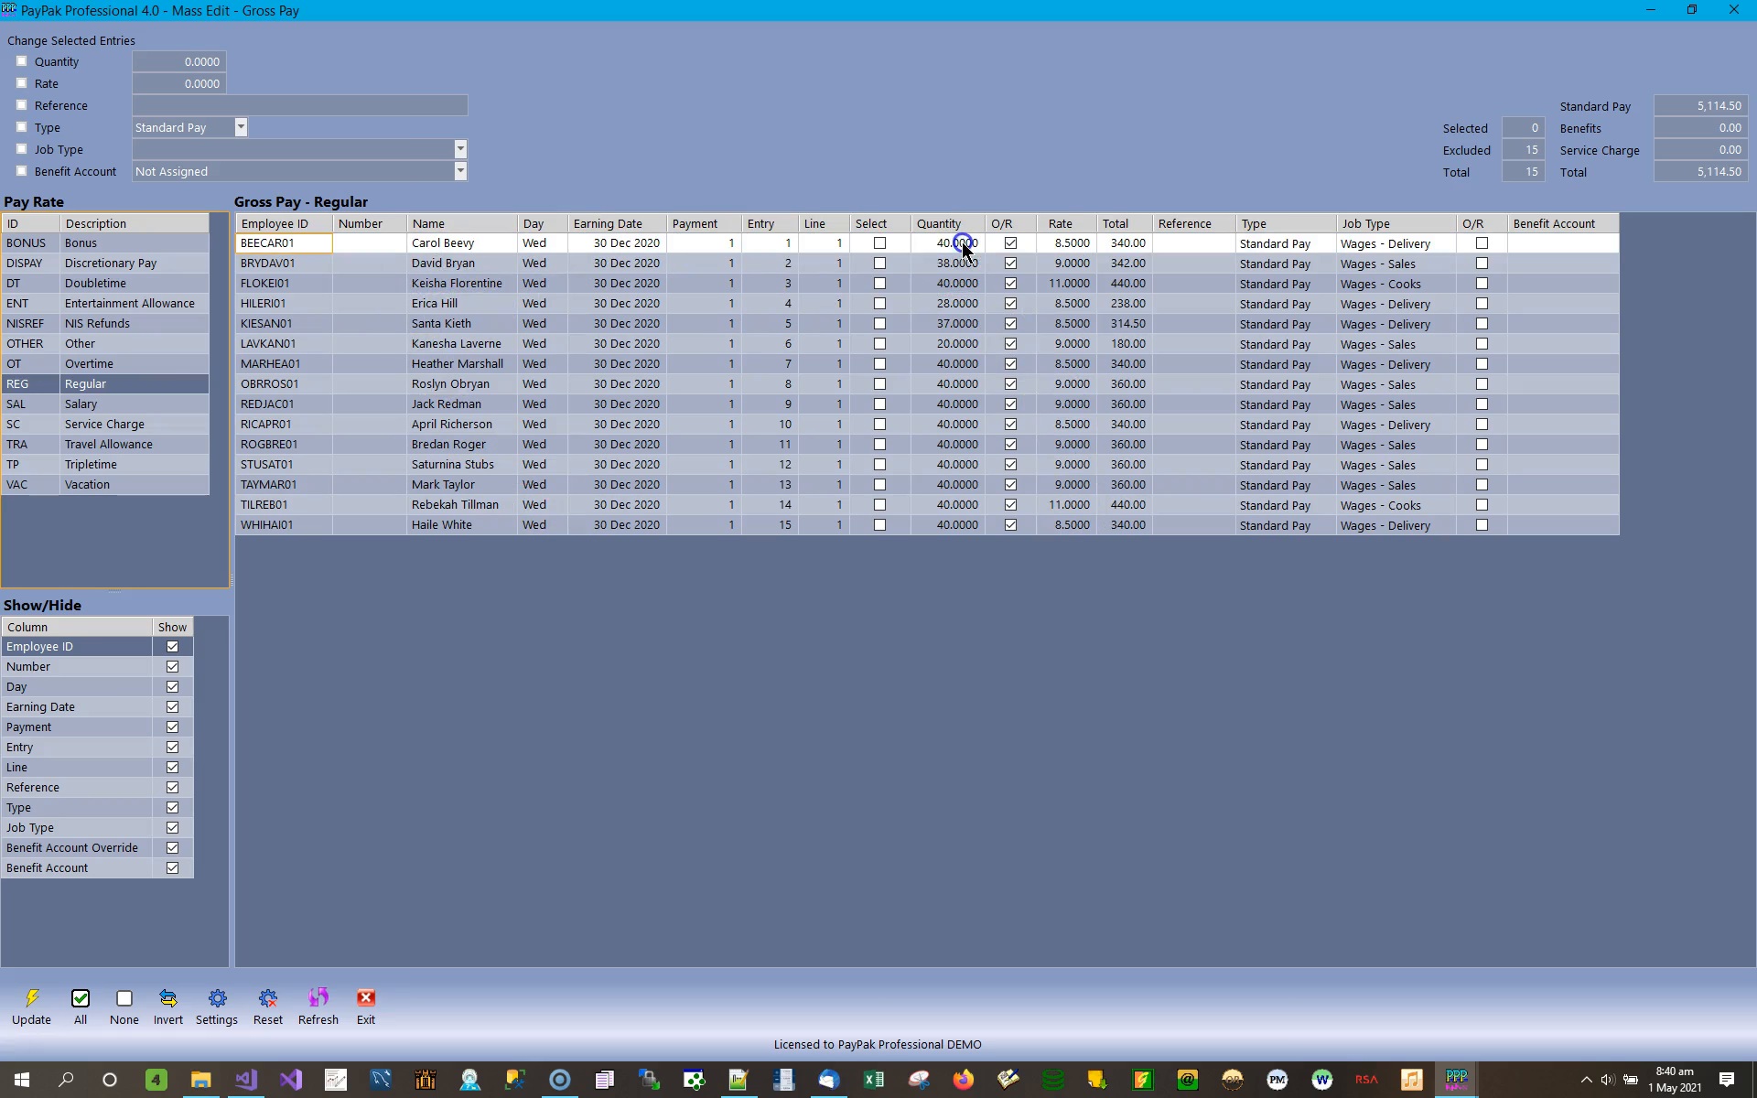
{"action": "left_click", "coordinate": [959, 268]}
{"action": "left_click", "coordinate": [958, 284]}
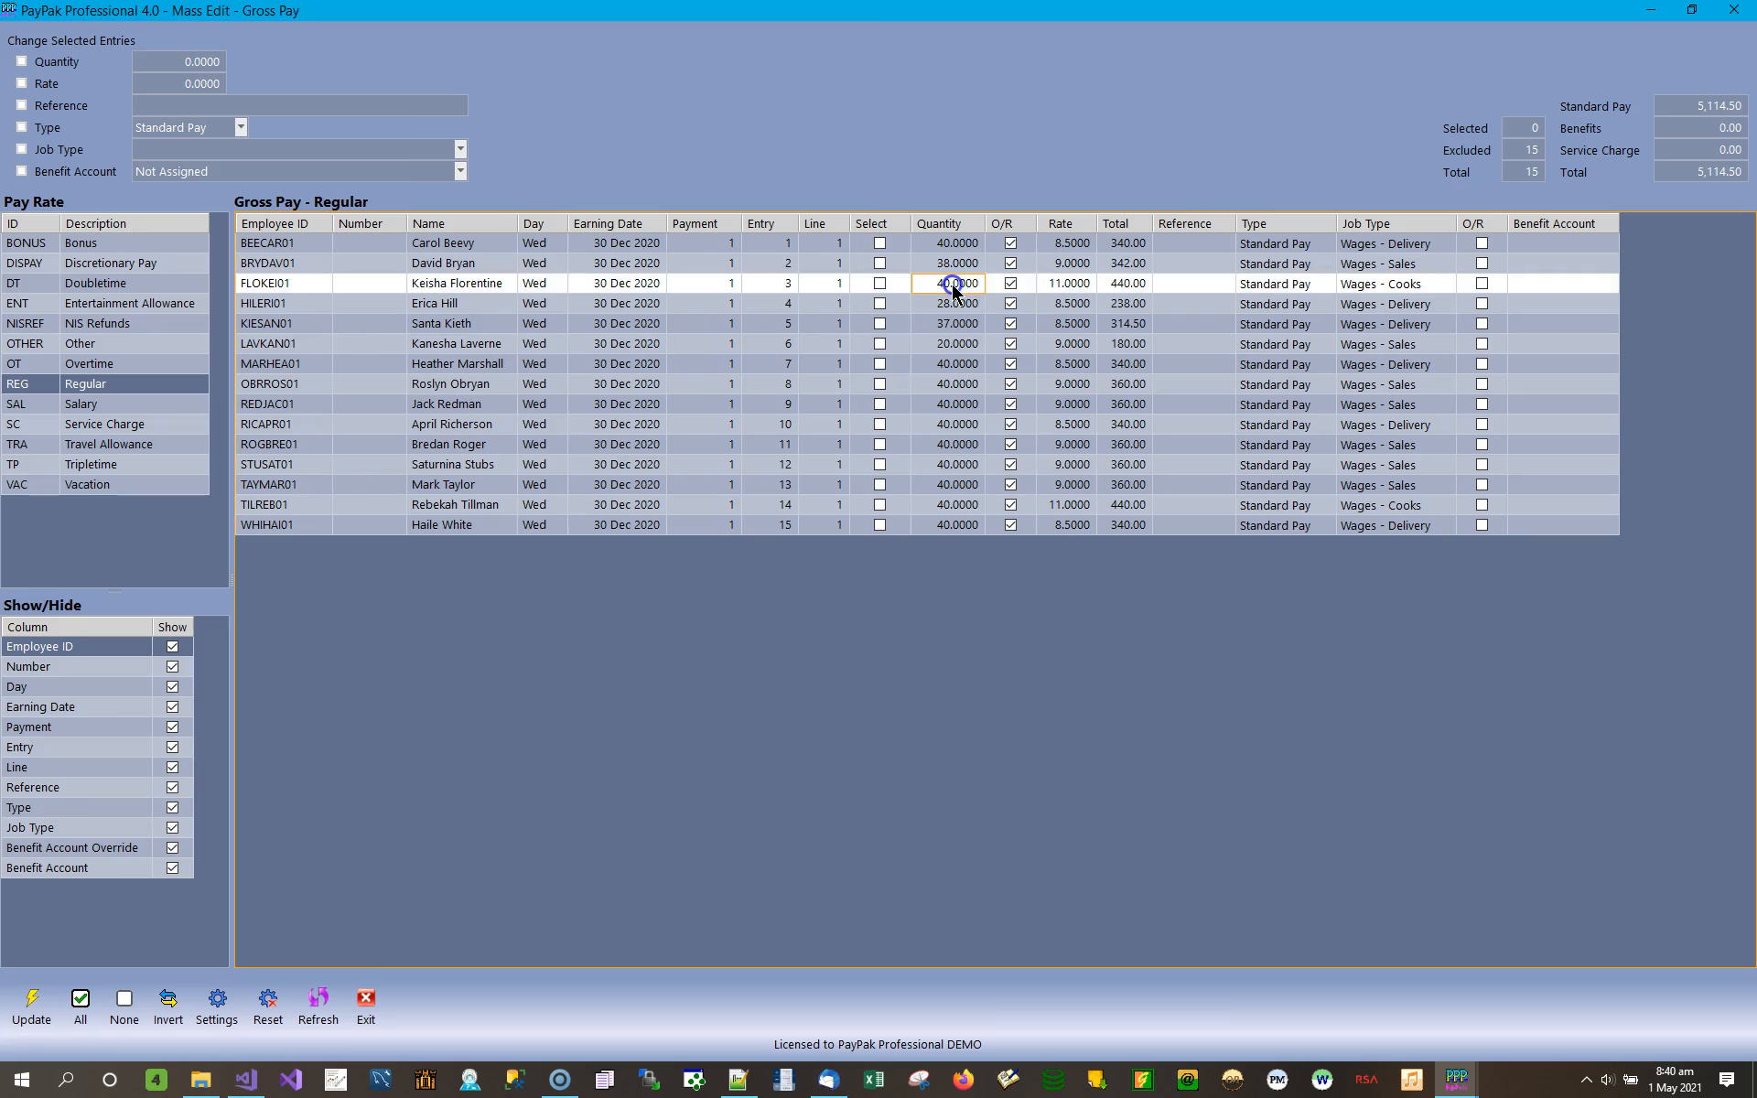
{"action": "left_click", "coordinate": [956, 302]}
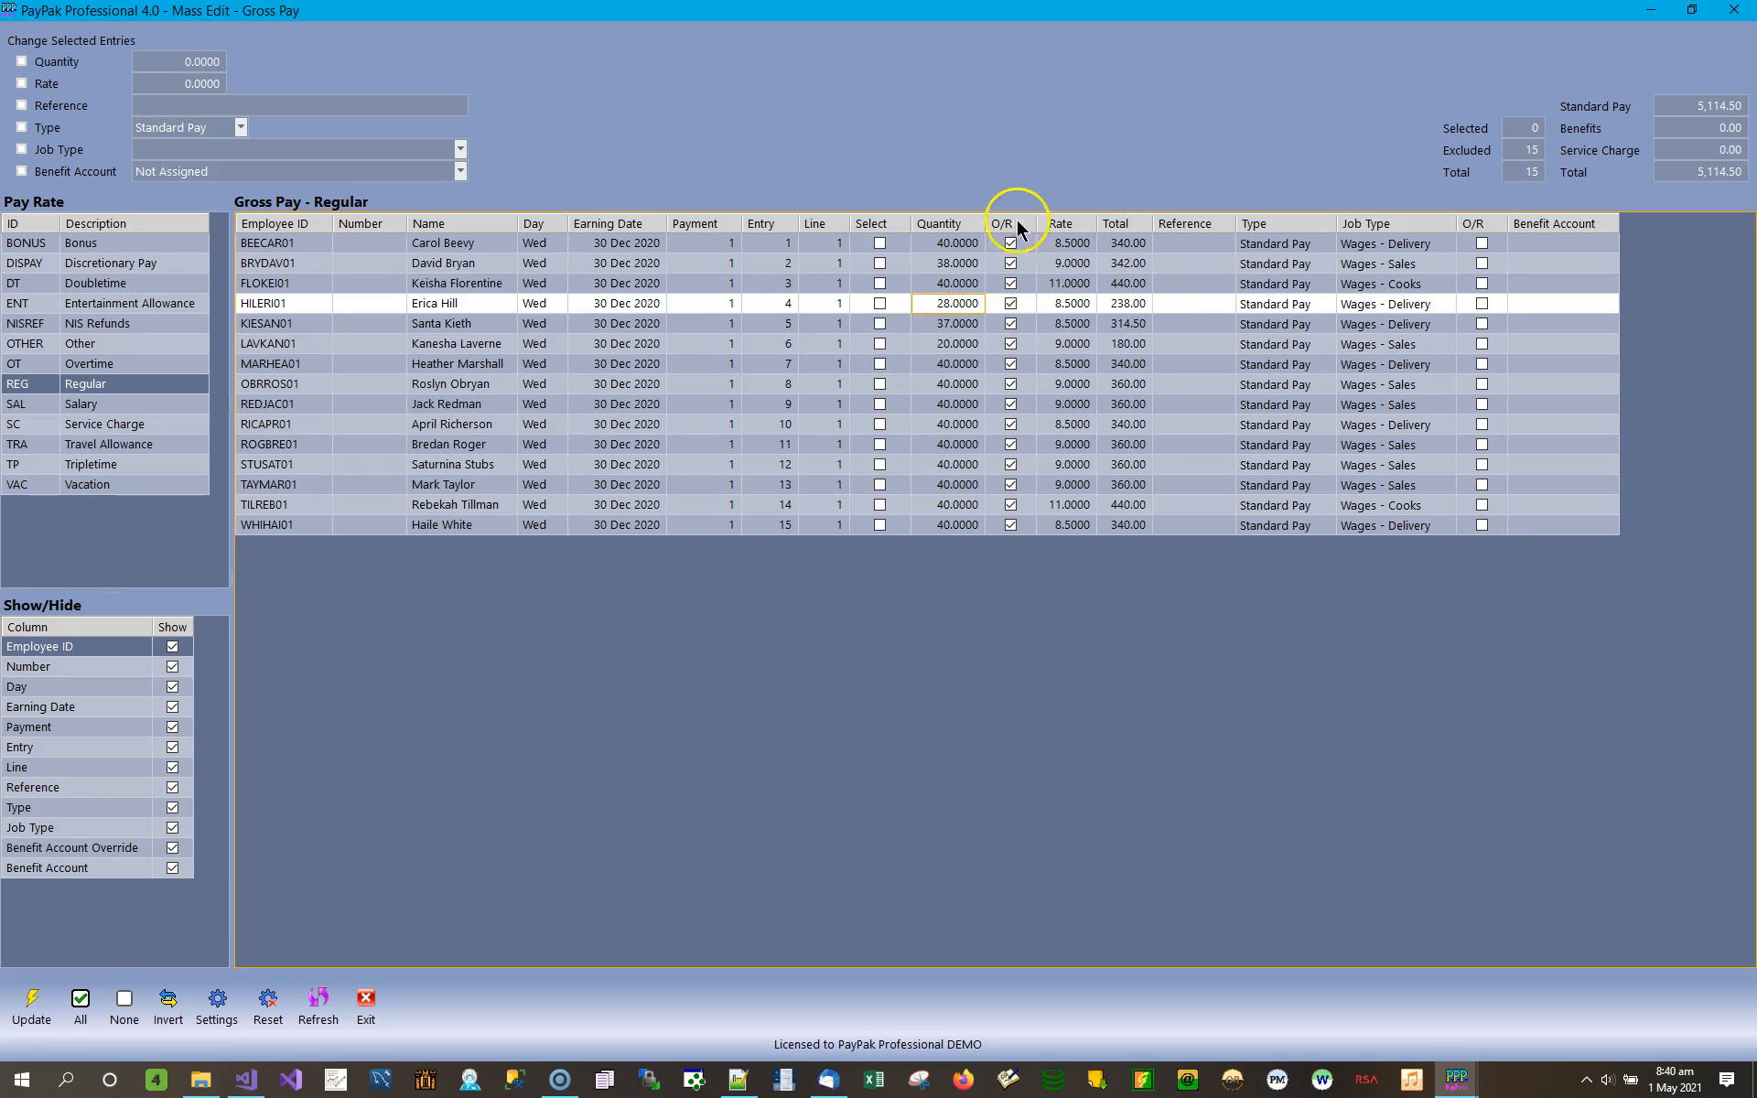
{"action": "left_click", "coordinate": [960, 243]}
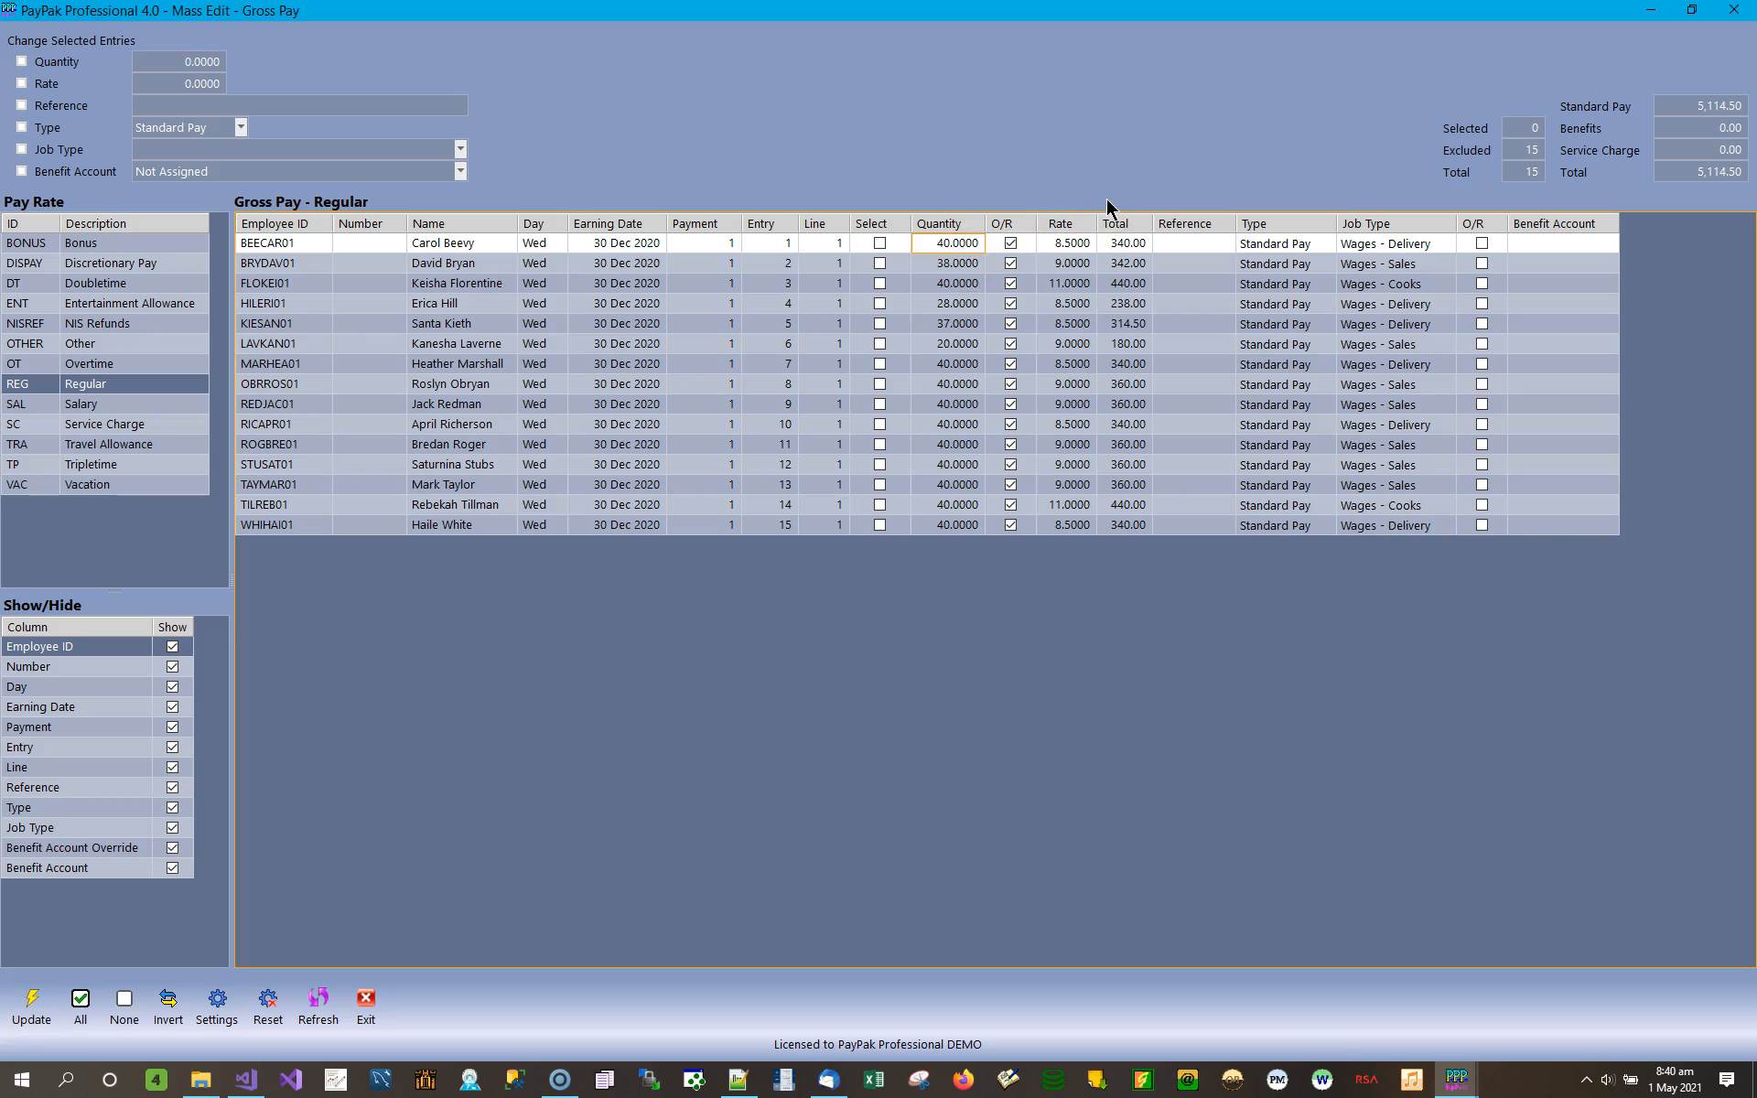
{"action": "left_click", "coordinate": [948, 263]}
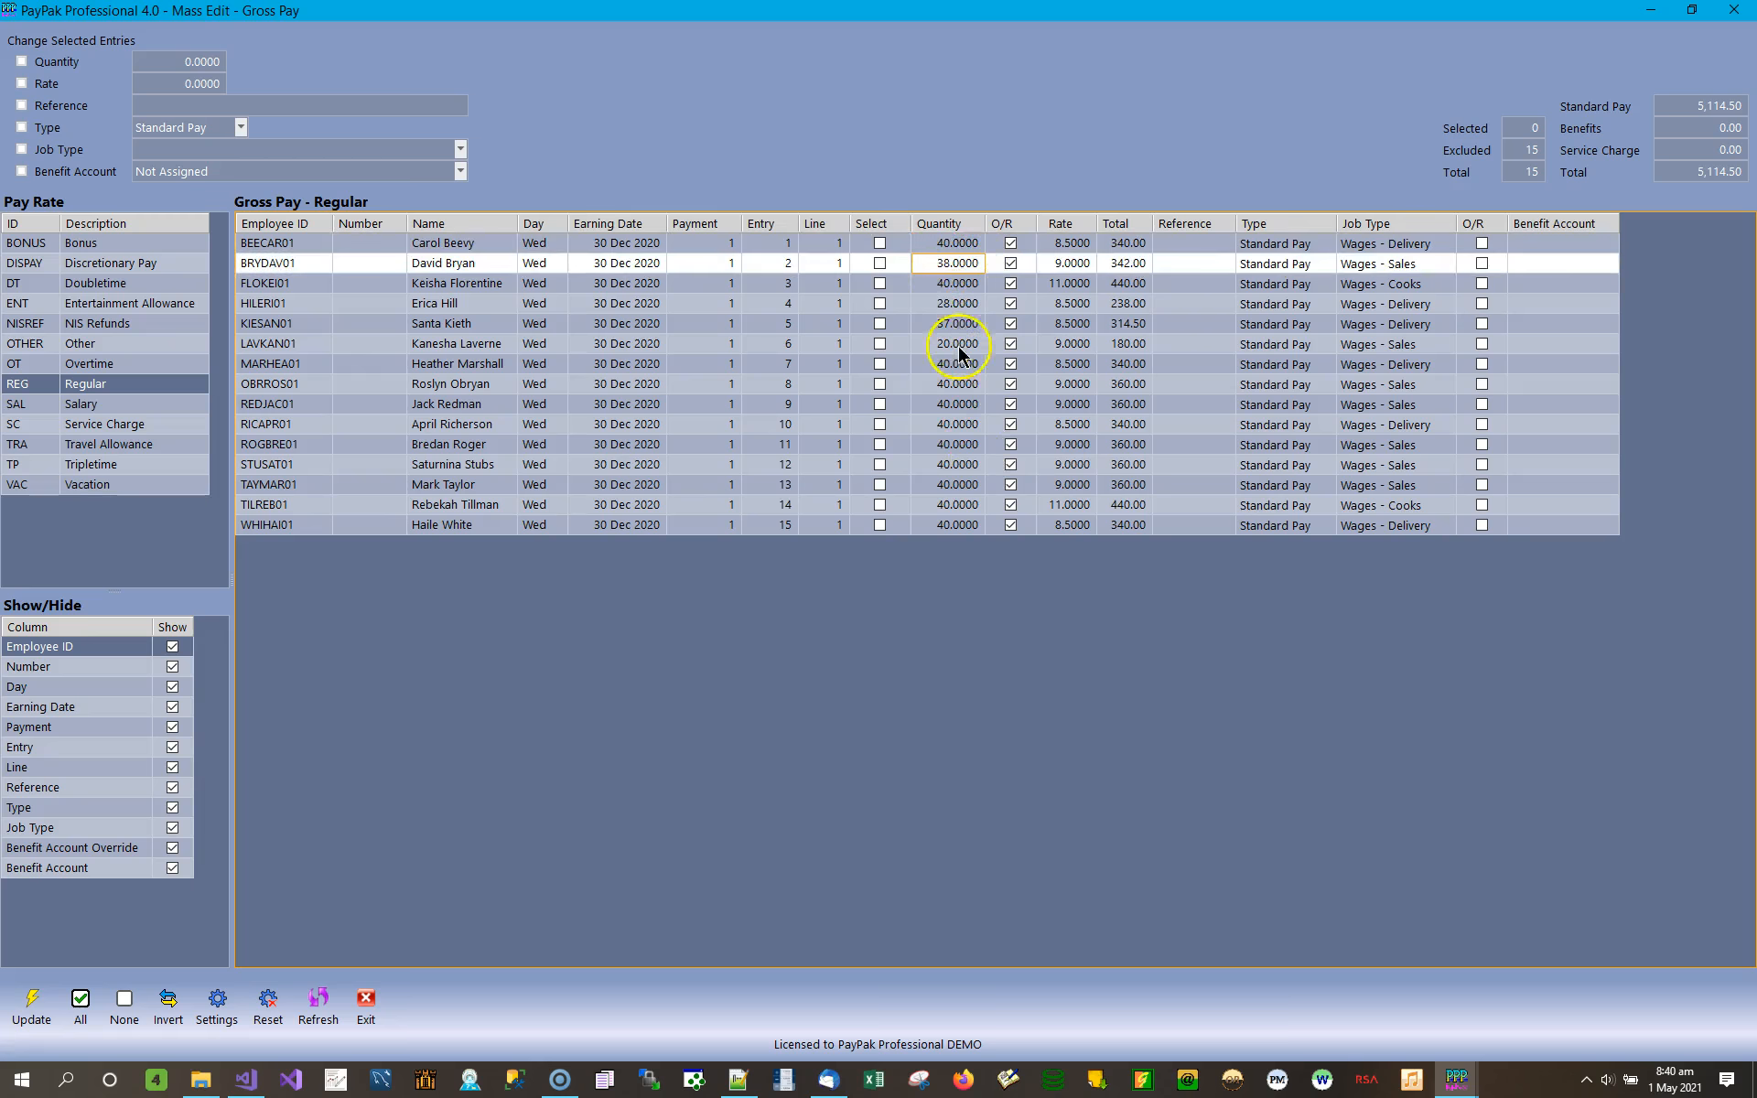
{"action": "left_click", "coordinate": [956, 243]}
{"action": "type", "text": "36"}
{"action": "key", "text": "Return"}
{"action": "type", "text": "37.5"}
{"action": "key", "text": "Return"}
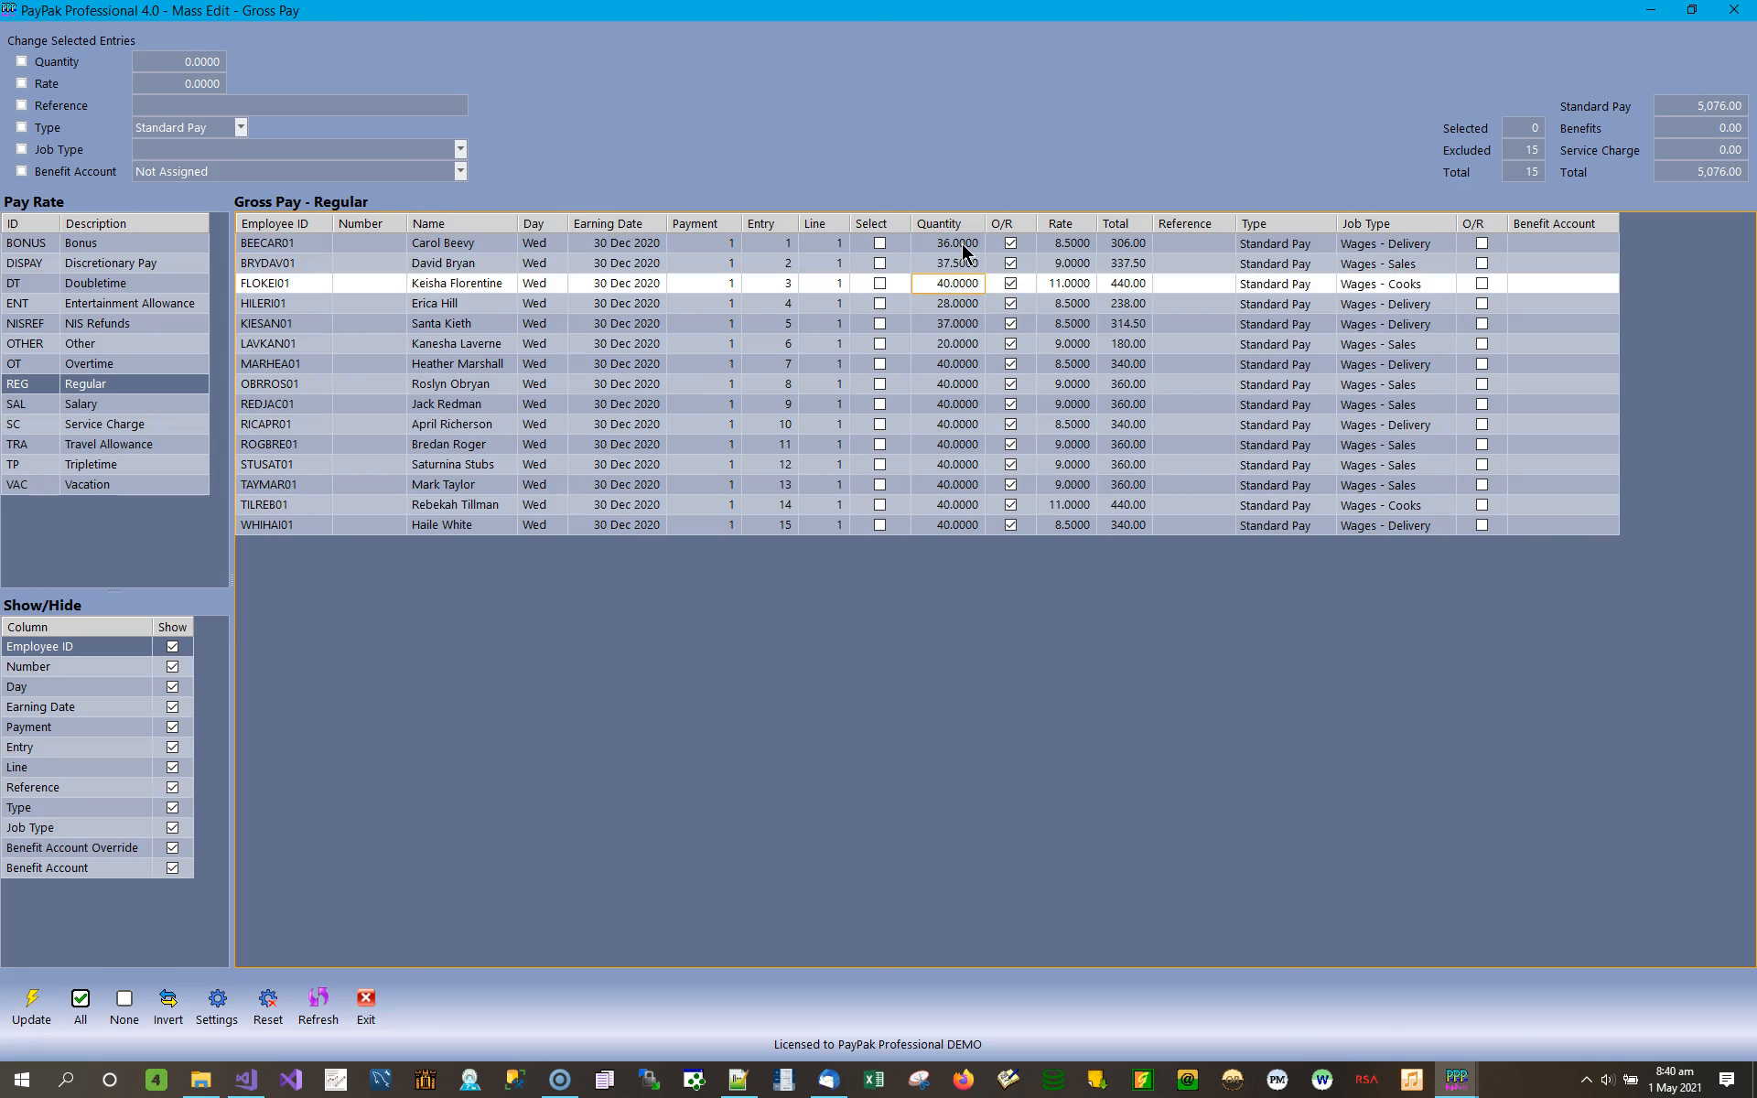
Set the Regular pay quantity to 38 for entry 3 and 40 for entry 4.
{"action": "type", "text": "38"}
{"action": "key", "text": "Return"}
{"action": "type", "text": "40"}
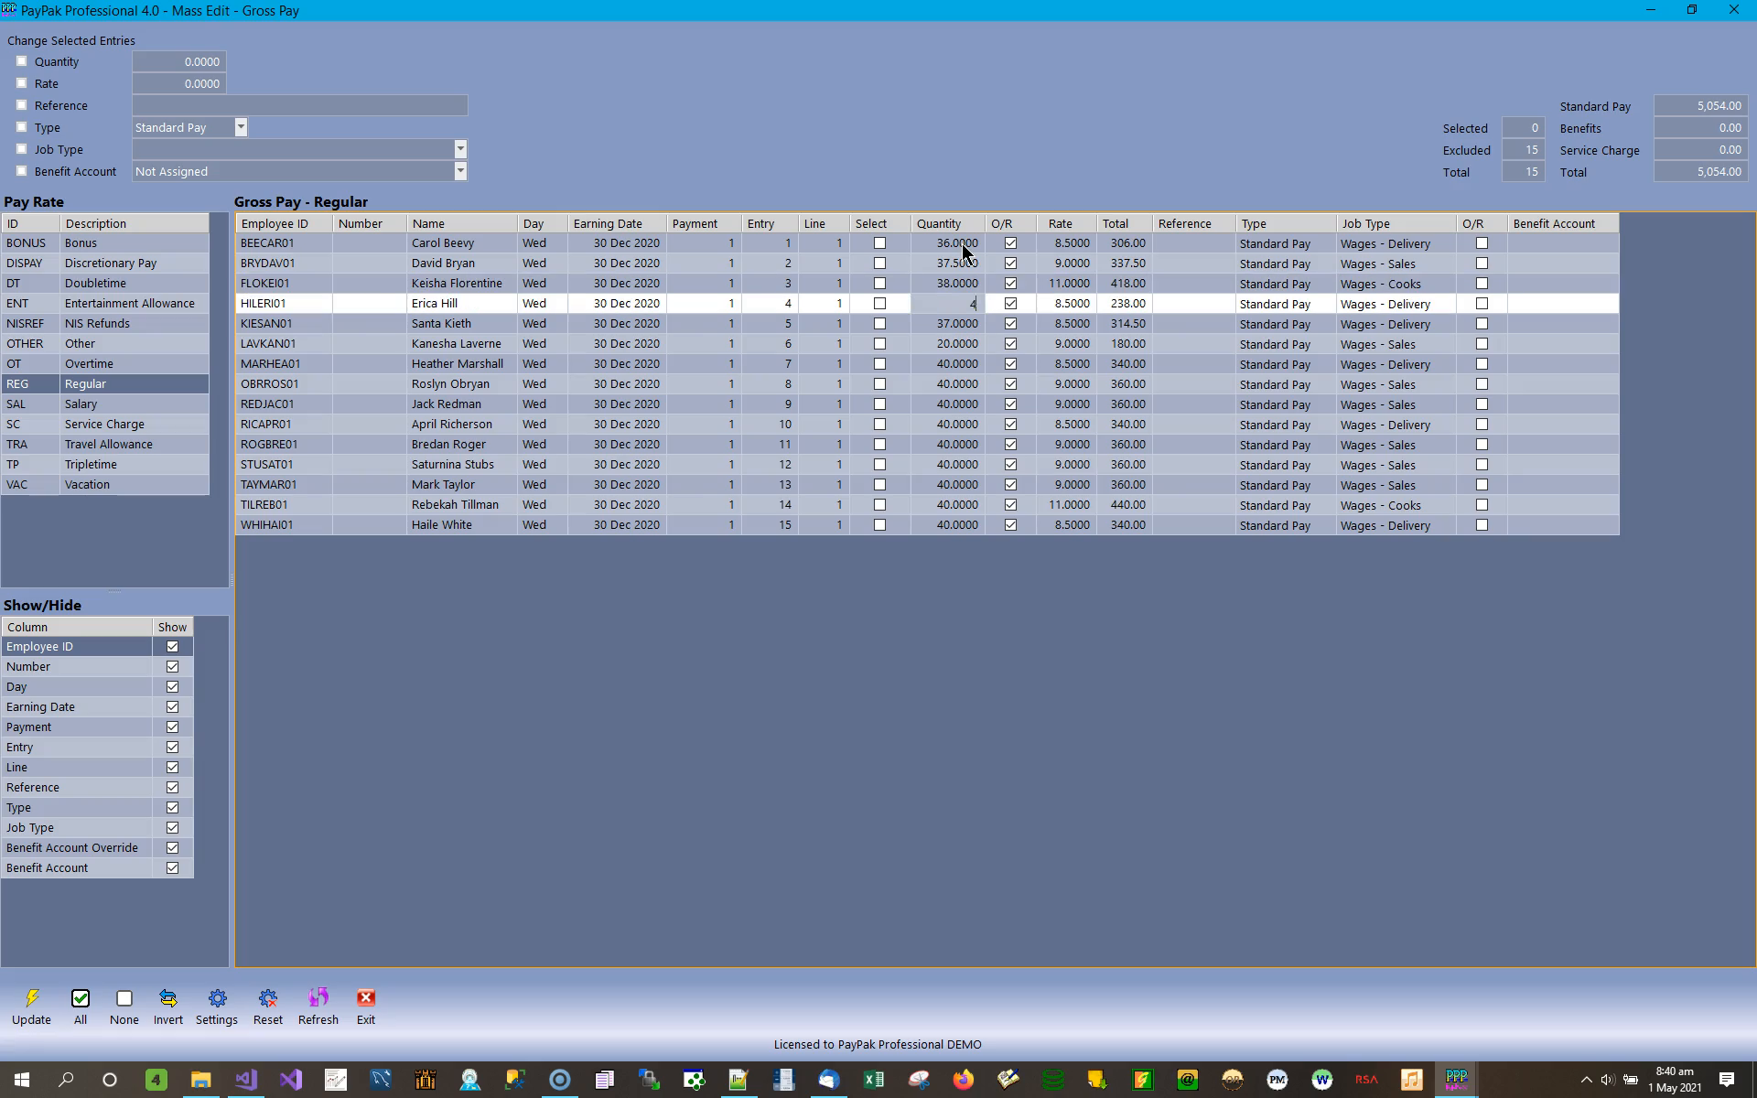
{"action": "key", "text": "Return"}
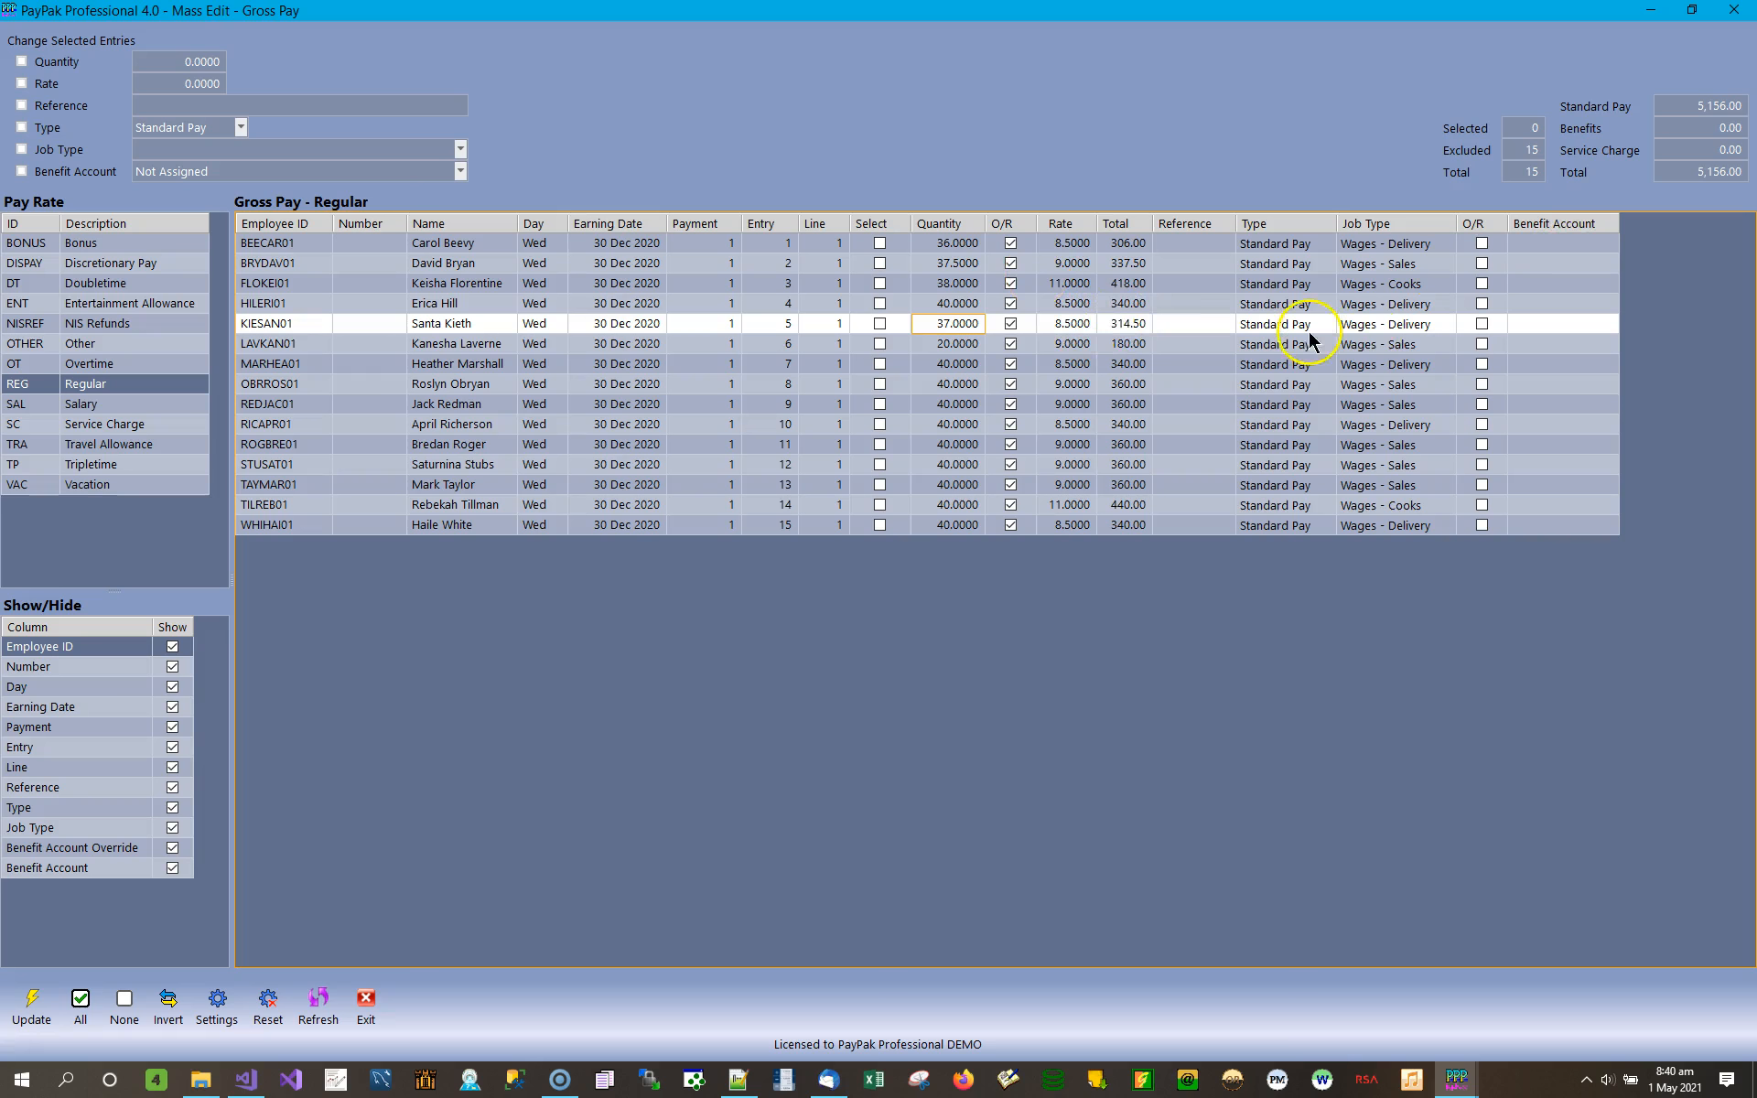
Set the Regular pay rate of entry 1 to 10 and its reference to Wednesday.
{"action": "left_click", "coordinate": [1067, 243]}
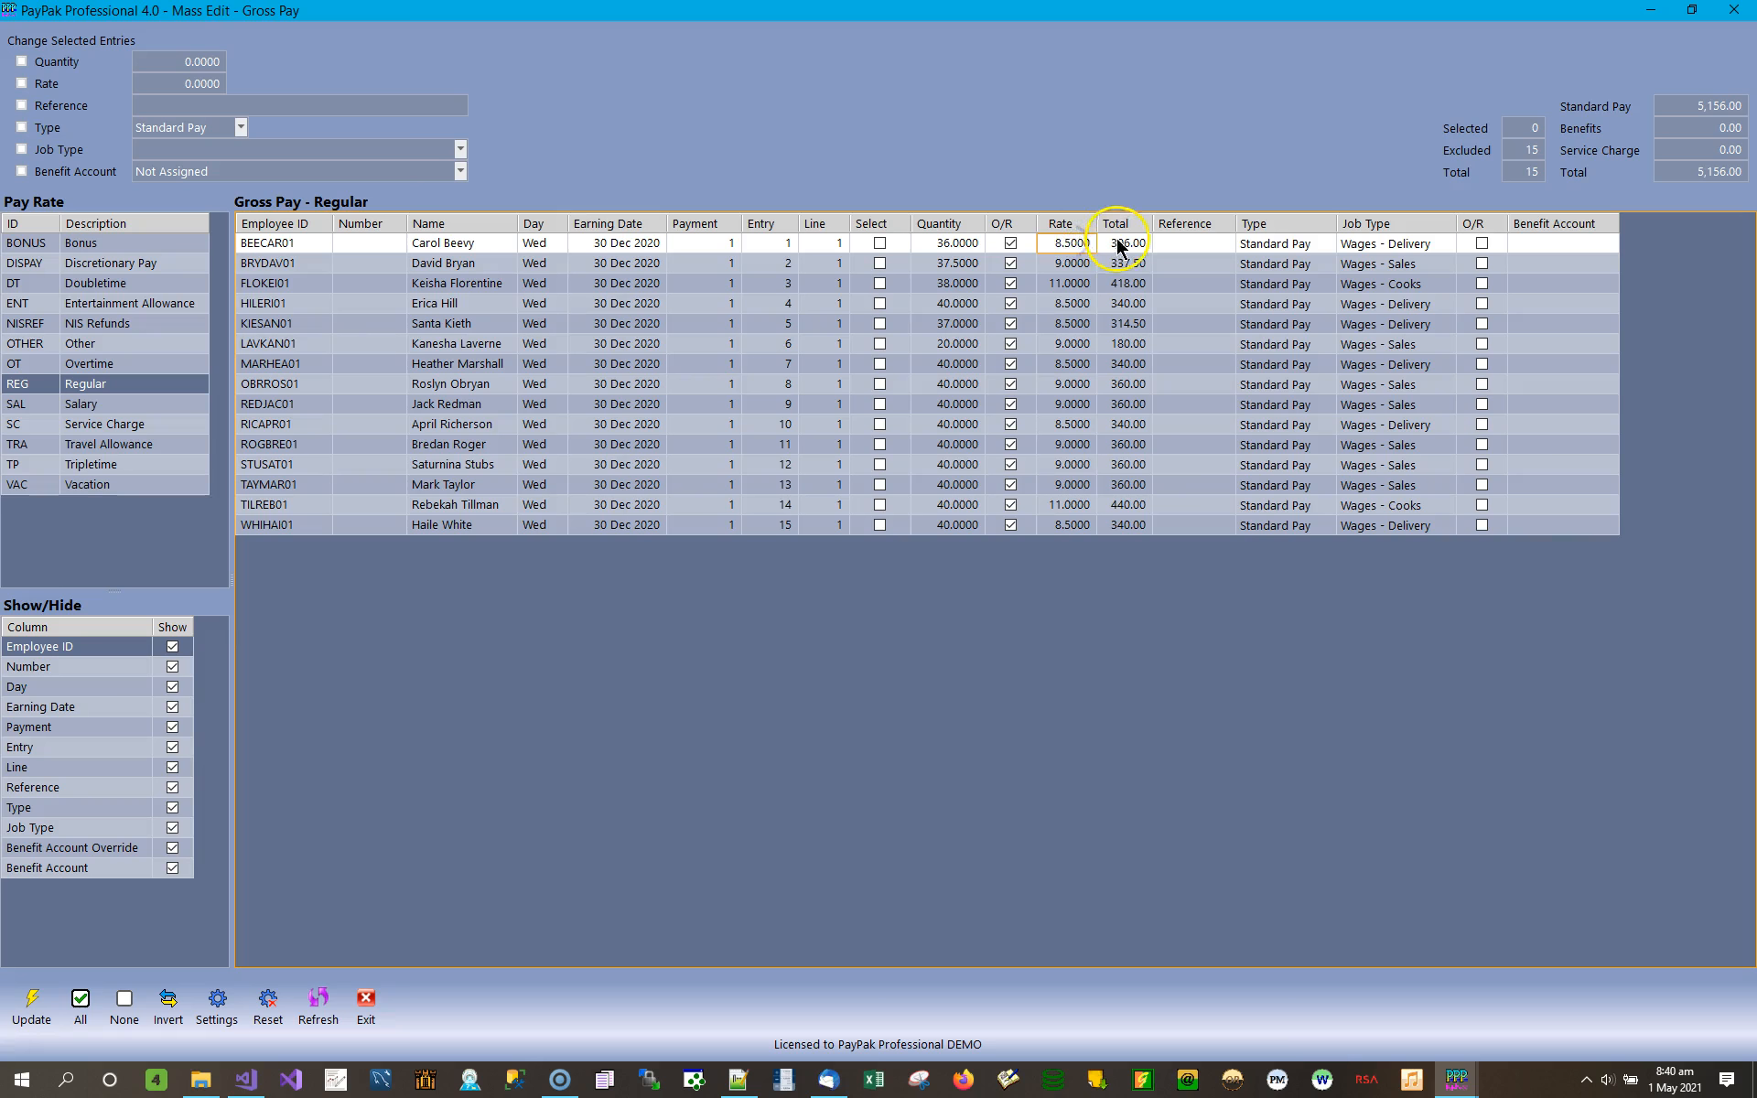
{"action": "type", "text": "10"}
{"action": "key", "text": "Return"}
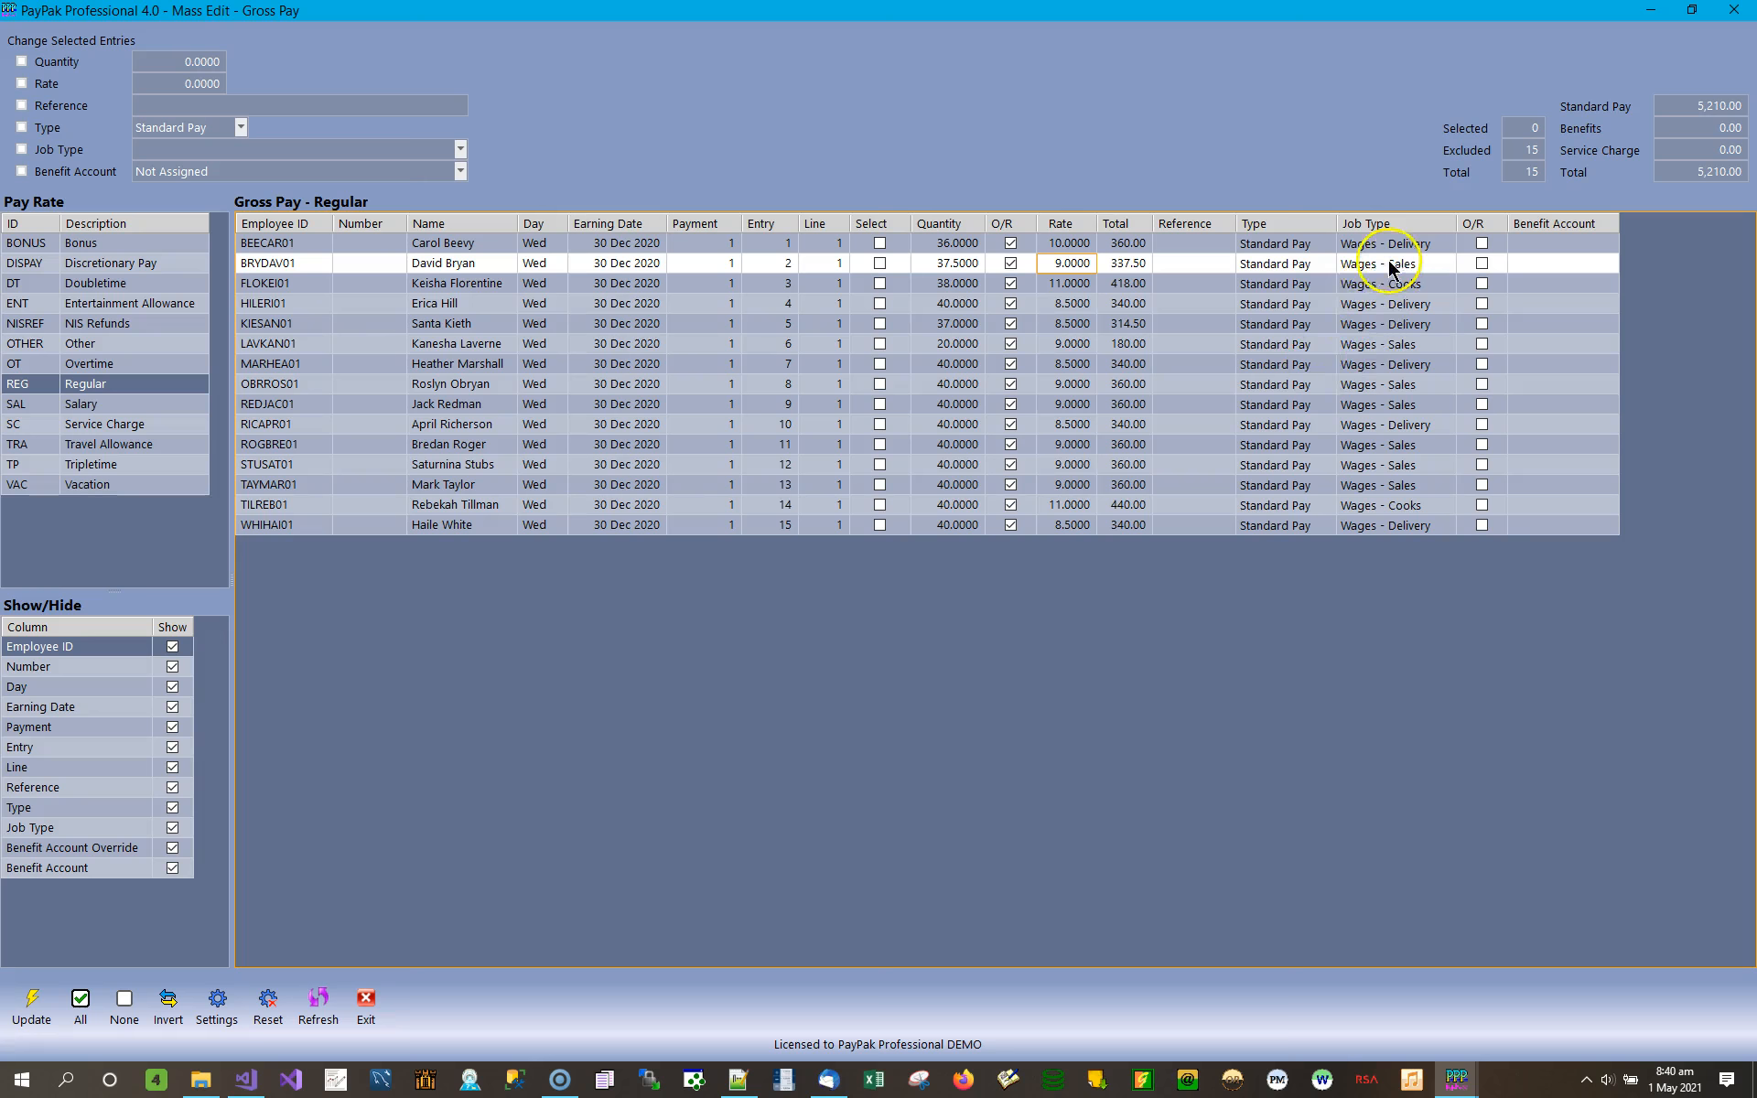
{"action": "left_click", "coordinate": [1196, 243]}
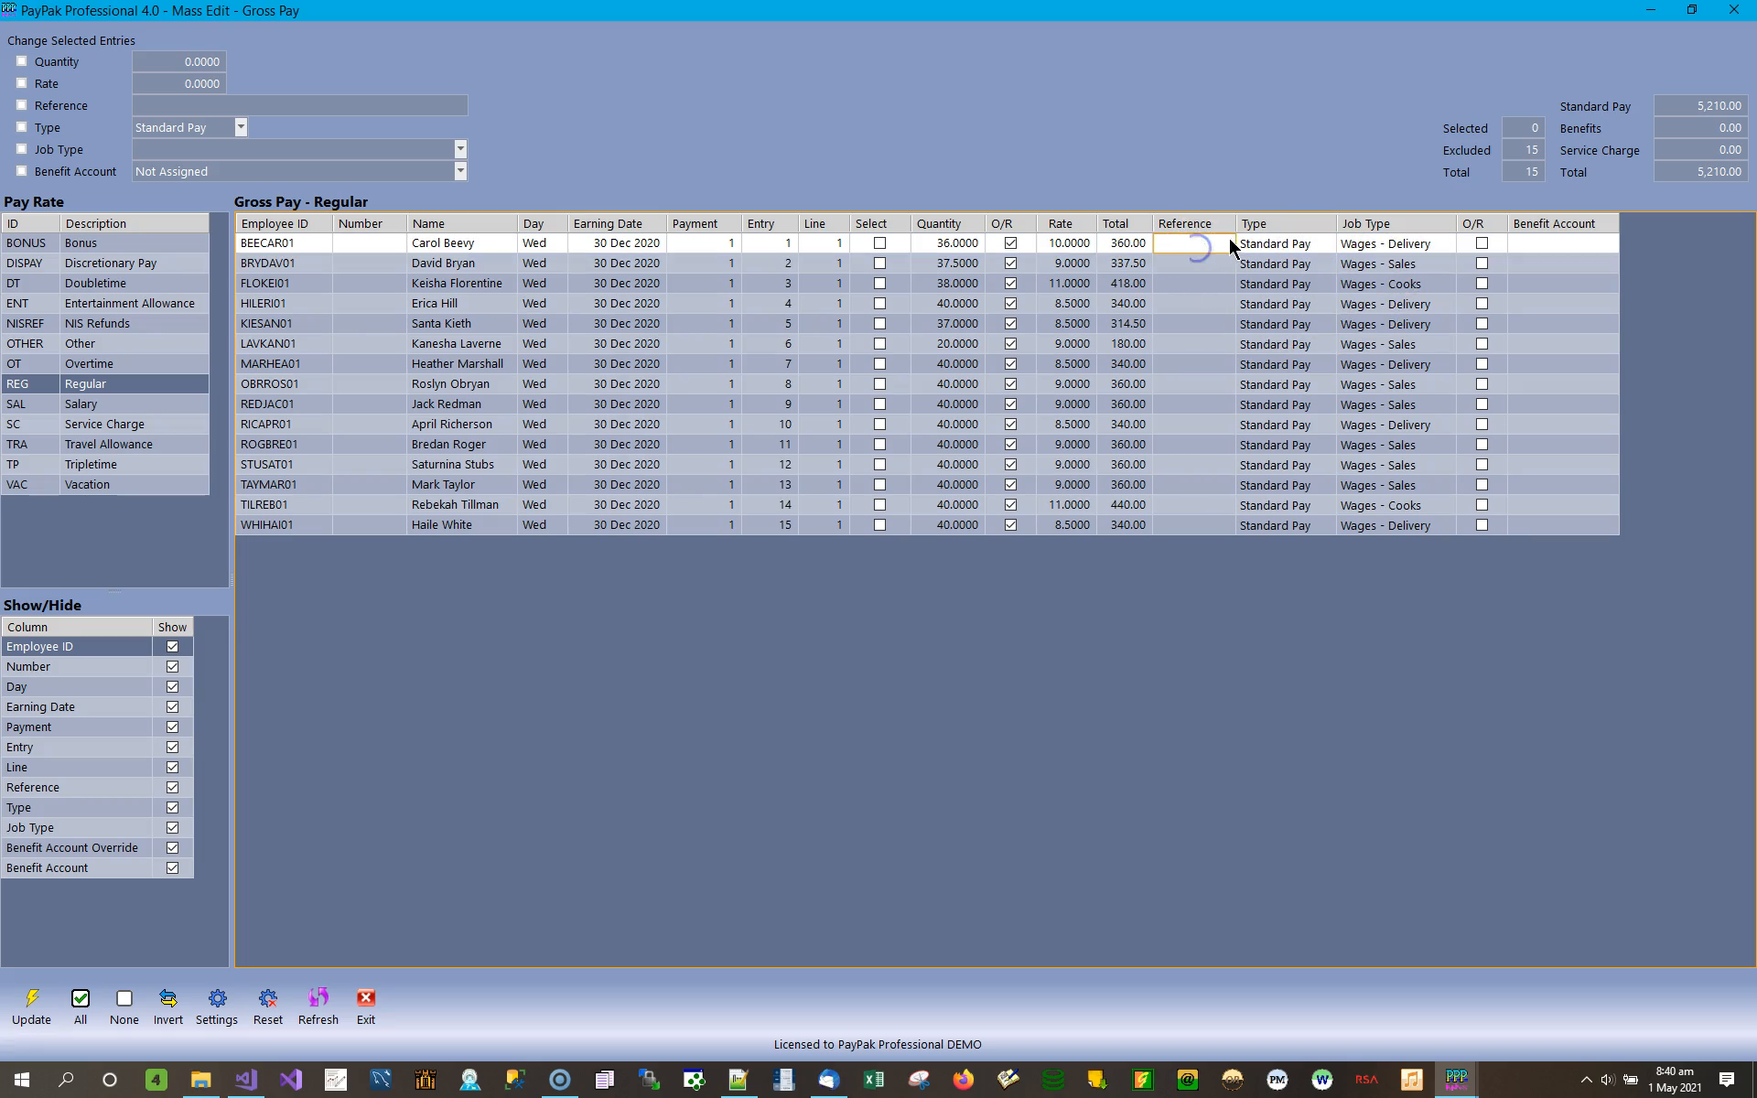
{"action": "type", "text": "Wedne"}
{"action": "key", "text": "Return"}
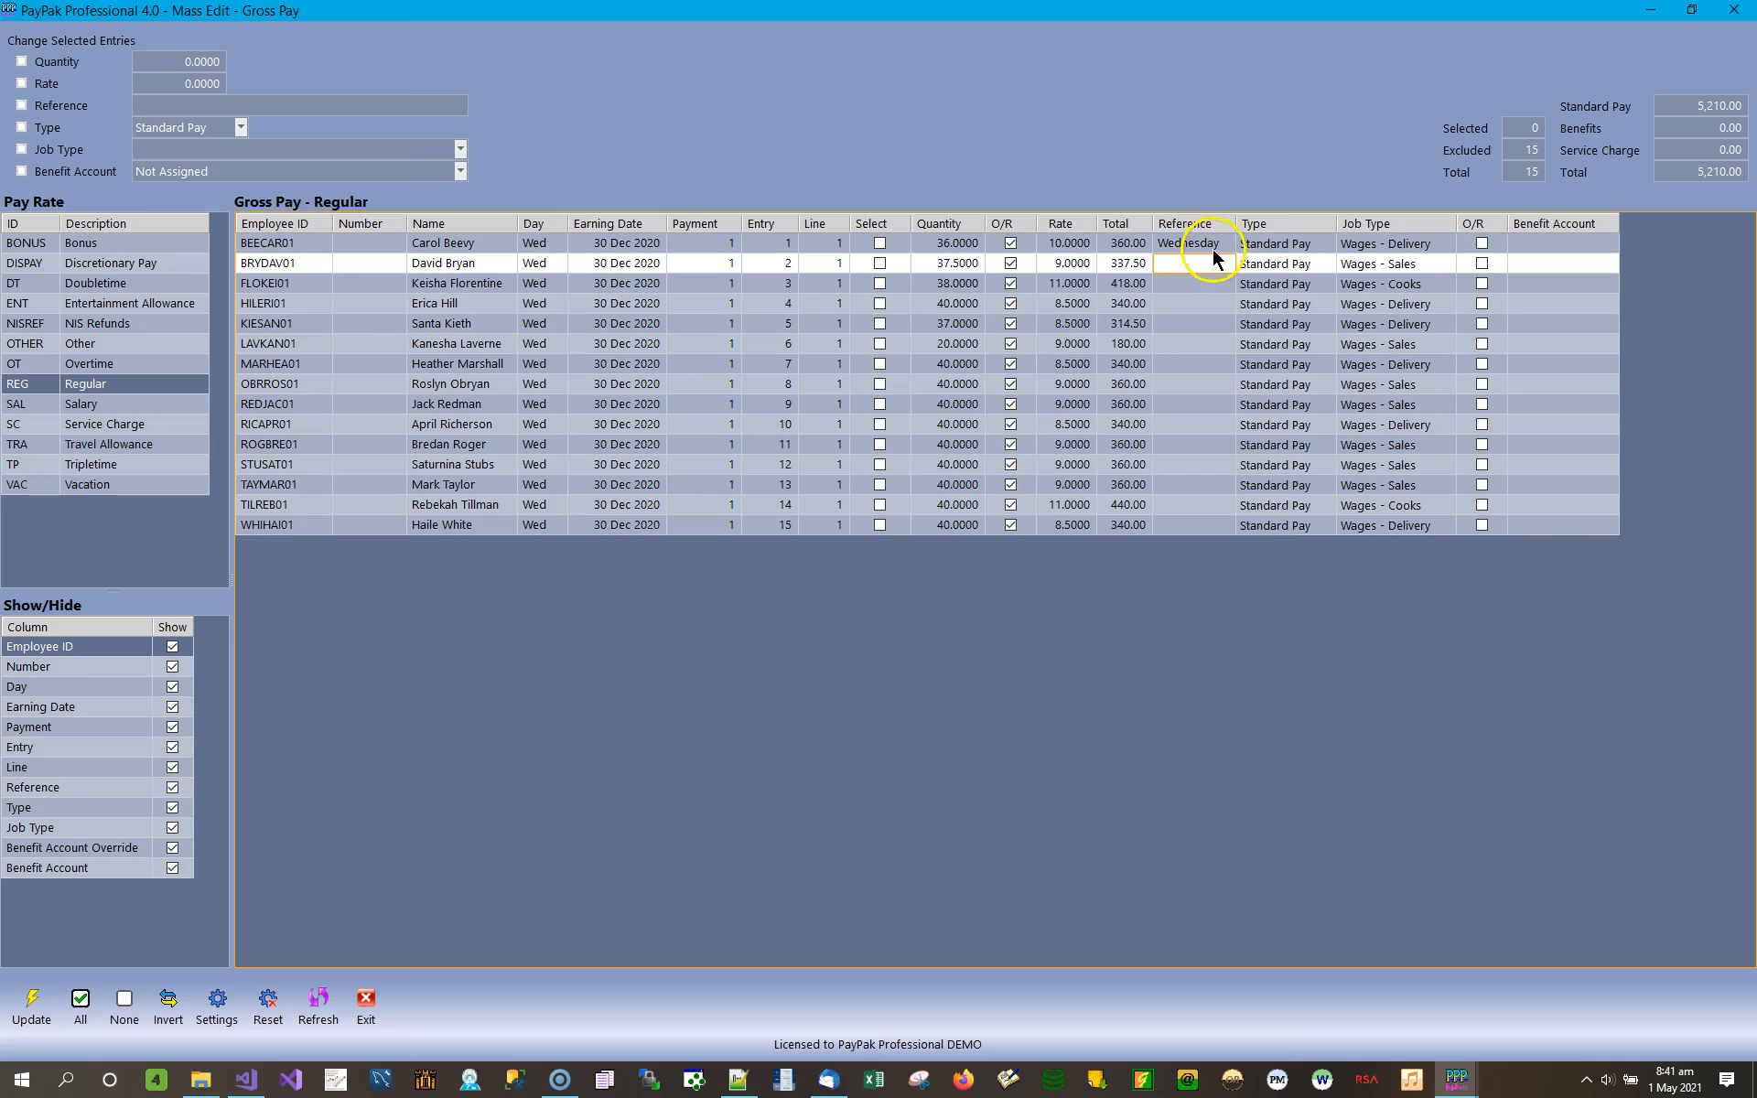
Examine the type, job type and benefit account fields of entry 1 under Regular pay.
{"action": "left_click", "coordinate": [1309, 243]}
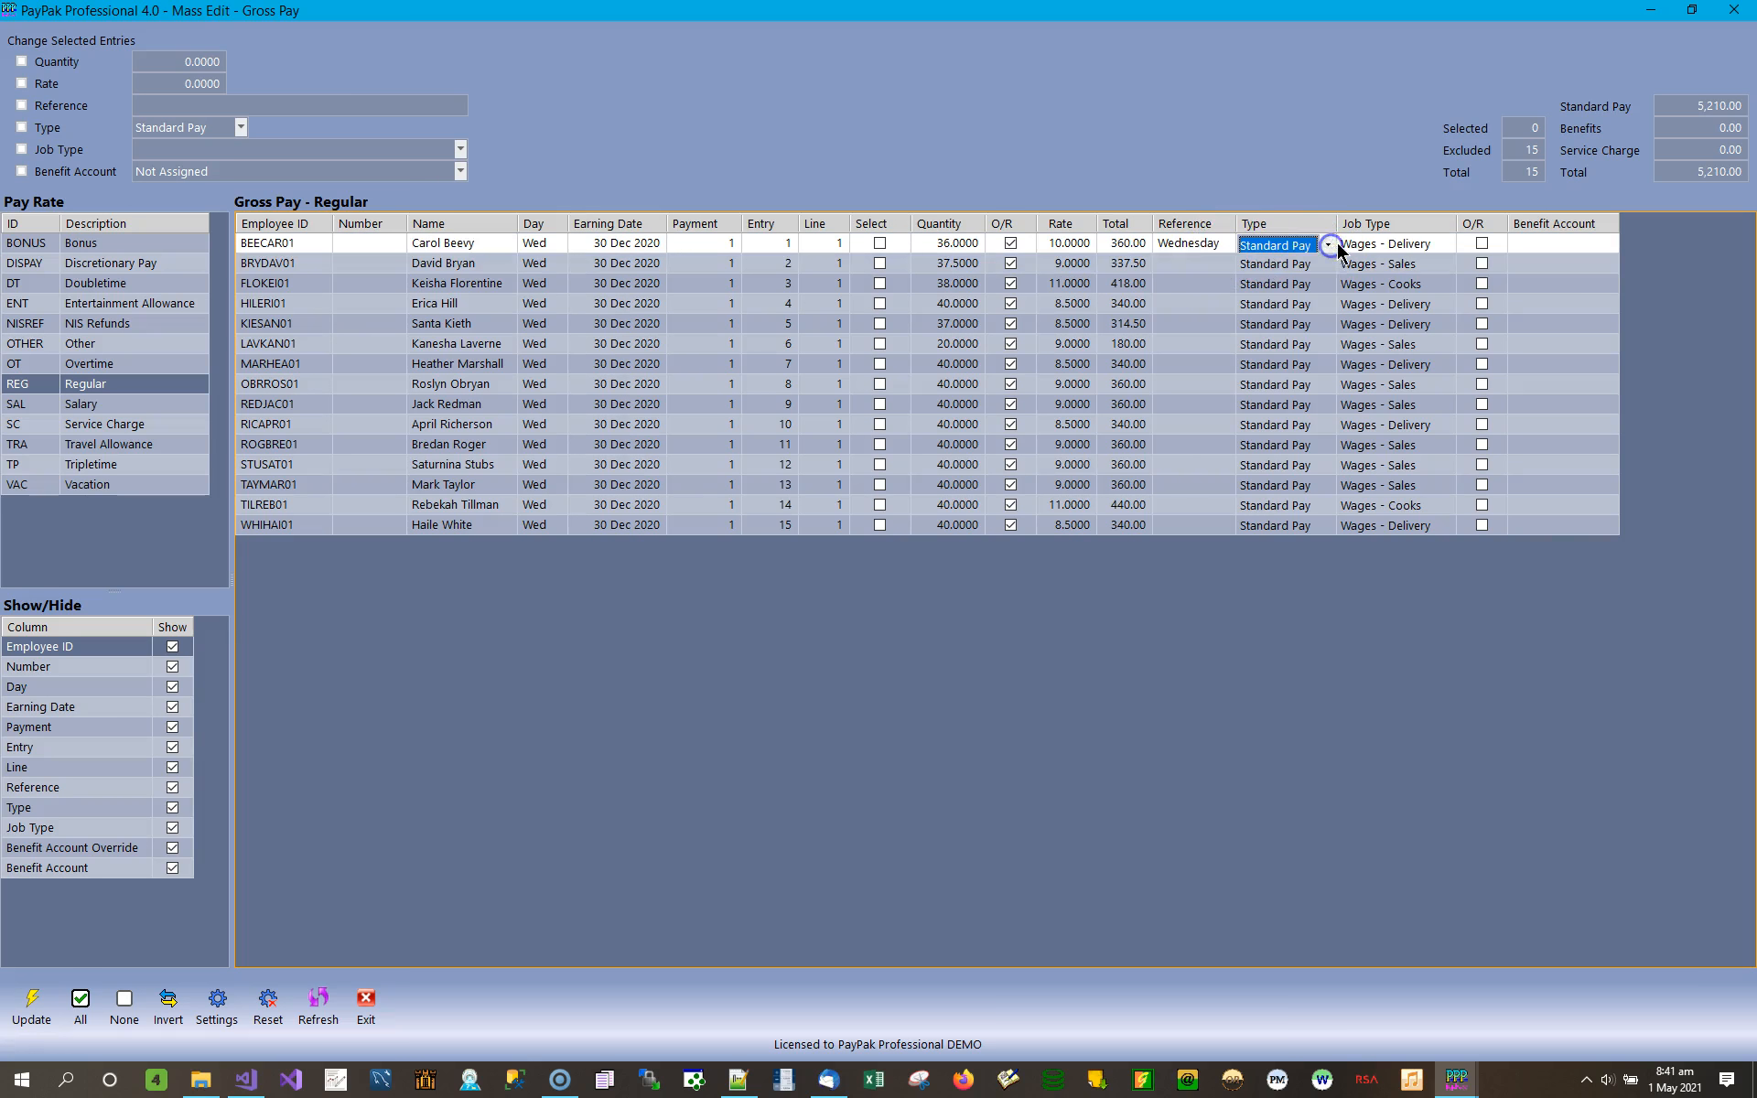
{"action": "left_click", "coordinate": [1329, 246]}
{"action": "left_click", "coordinate": [1392, 238]}
{"action": "left_click", "coordinate": [1422, 239]}
{"action": "left_click", "coordinate": [1434, 240]}
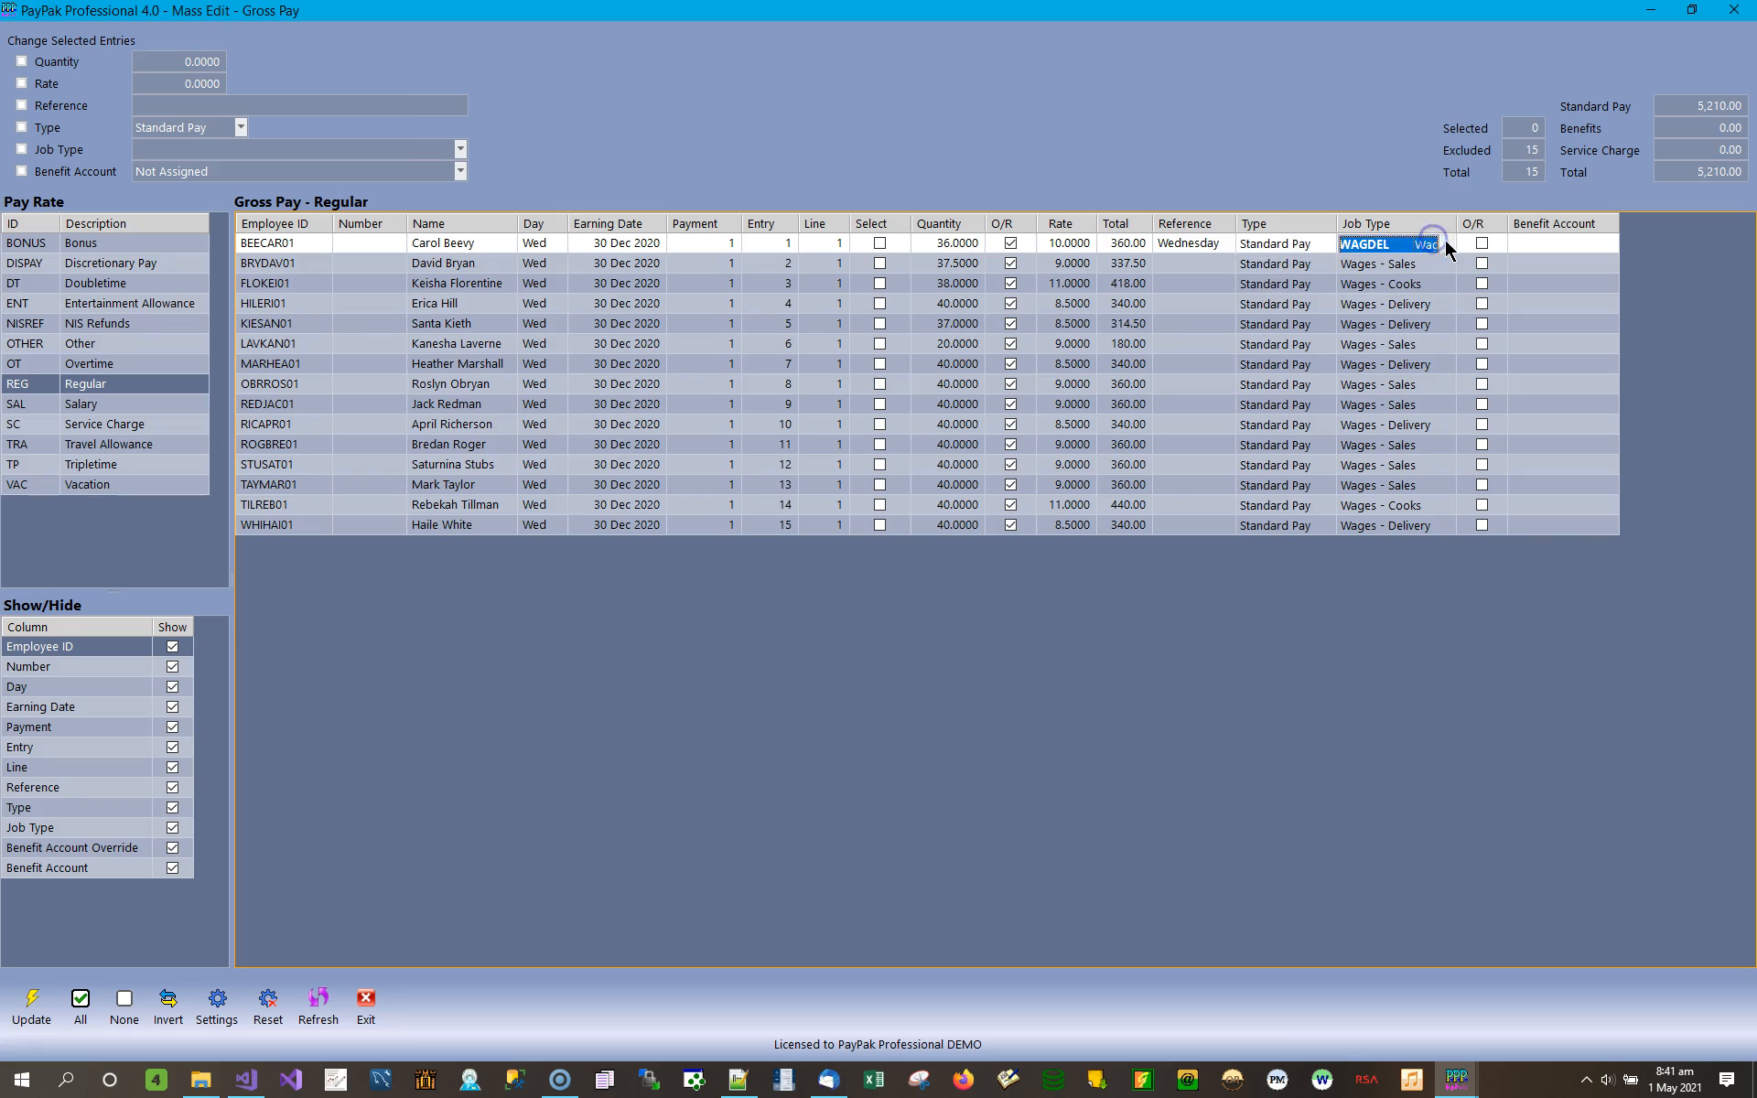
{"action": "left_click", "coordinate": [1446, 245]}
{"action": "left_click", "coordinate": [1447, 243]}
{"action": "left_click", "coordinate": [1547, 236]}
{"action": "left_click", "coordinate": [1486, 240]}
{"action": "left_click", "coordinate": [1610, 249]}
{"action": "left_click", "coordinate": [1482, 244]}
Switch entry 1's type to Benefit, check its benefit account field, and return the type to Standard Pay.
{"action": "left_click", "coordinate": [1327, 245]}
{"action": "left_click", "coordinate": [1329, 245]}
{"action": "left_click", "coordinate": [1327, 245]}
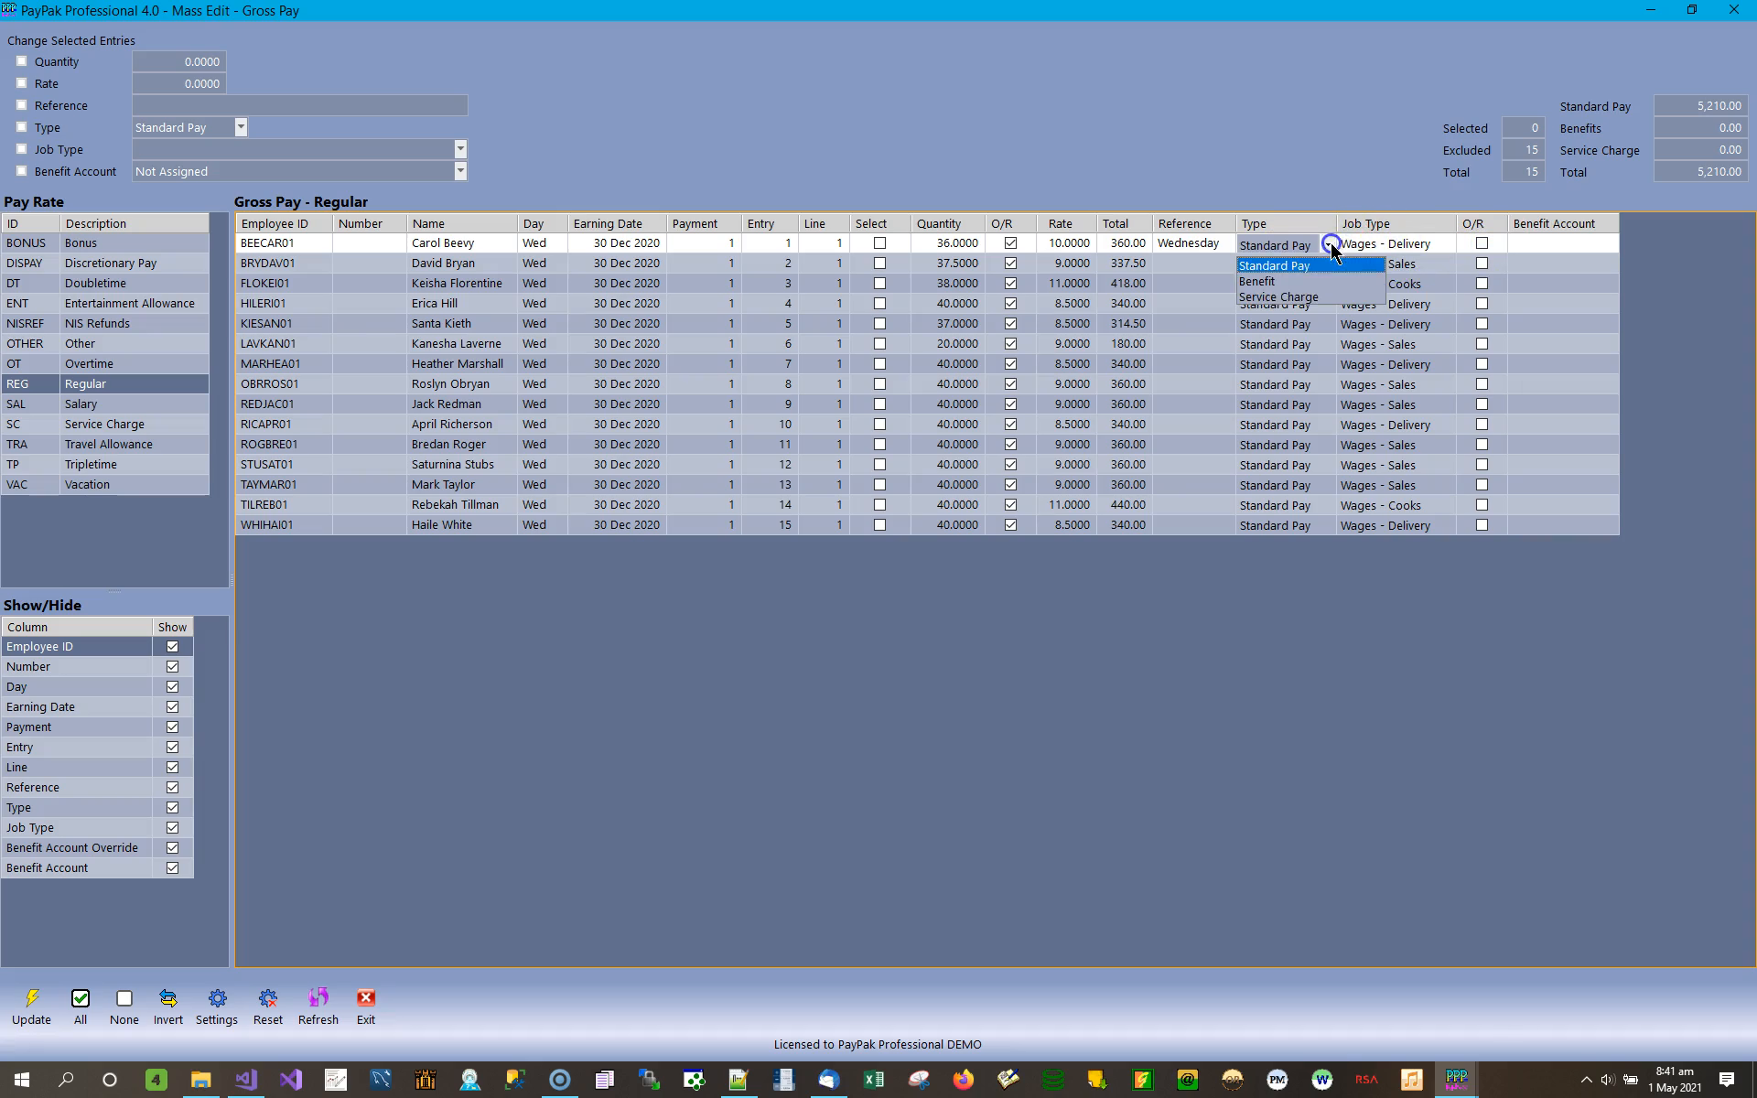
{"action": "left_click", "coordinate": [1288, 283]}
{"action": "left_click", "coordinate": [1483, 245]}
{"action": "left_click", "coordinate": [1559, 242]}
{"action": "left_click", "coordinate": [1596, 246]}
{"action": "left_click", "coordinate": [1612, 247]}
{"action": "left_click", "coordinate": [1612, 247]}
{"action": "left_click", "coordinate": [1279, 246]}
{"action": "left_click", "coordinate": [1318, 246]}
{"action": "left_click", "coordinate": [1327, 245]}
{"action": "left_click", "coordinate": [1300, 266]}
{"action": "left_click", "coordinate": [1475, 245]}
{"action": "left_click", "coordinate": [1414, 247]}
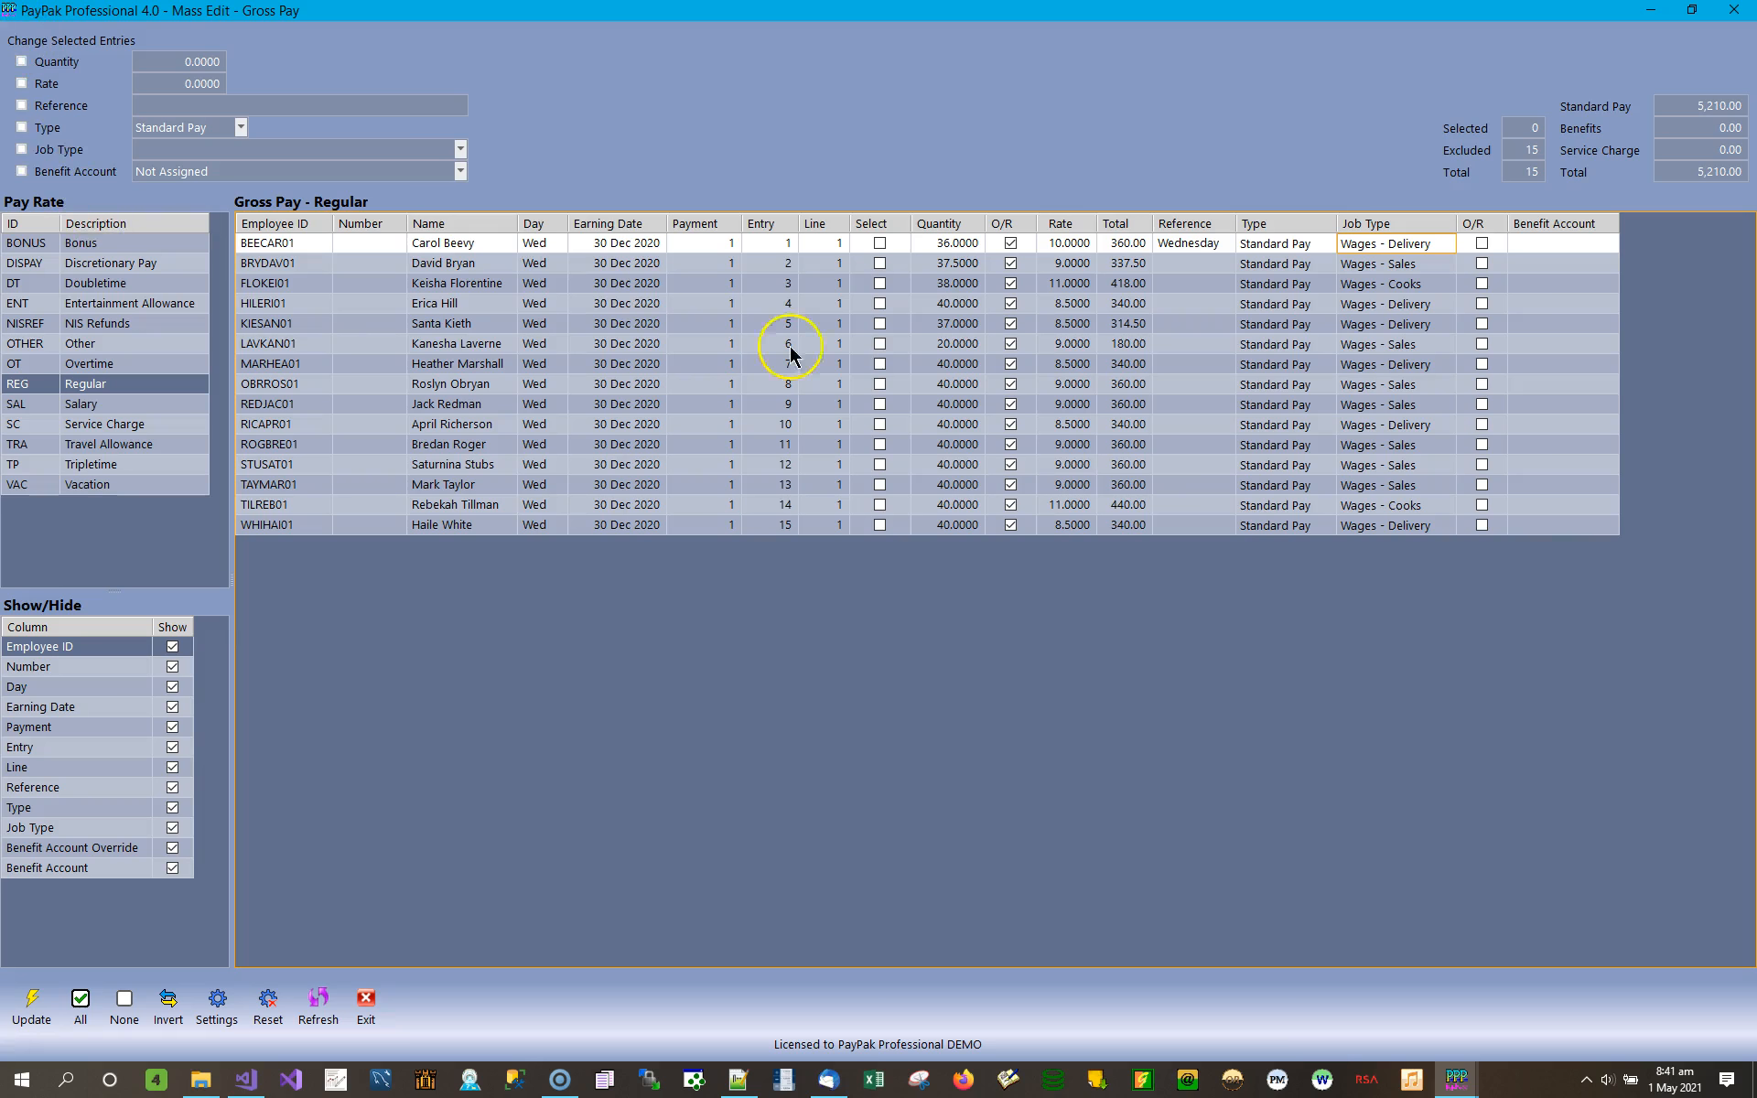
Show the Vacation gross pay entries and set the quantity to 8 for entry 1 and 16 for entry 3.
{"action": "left_click", "coordinate": [87, 492]}
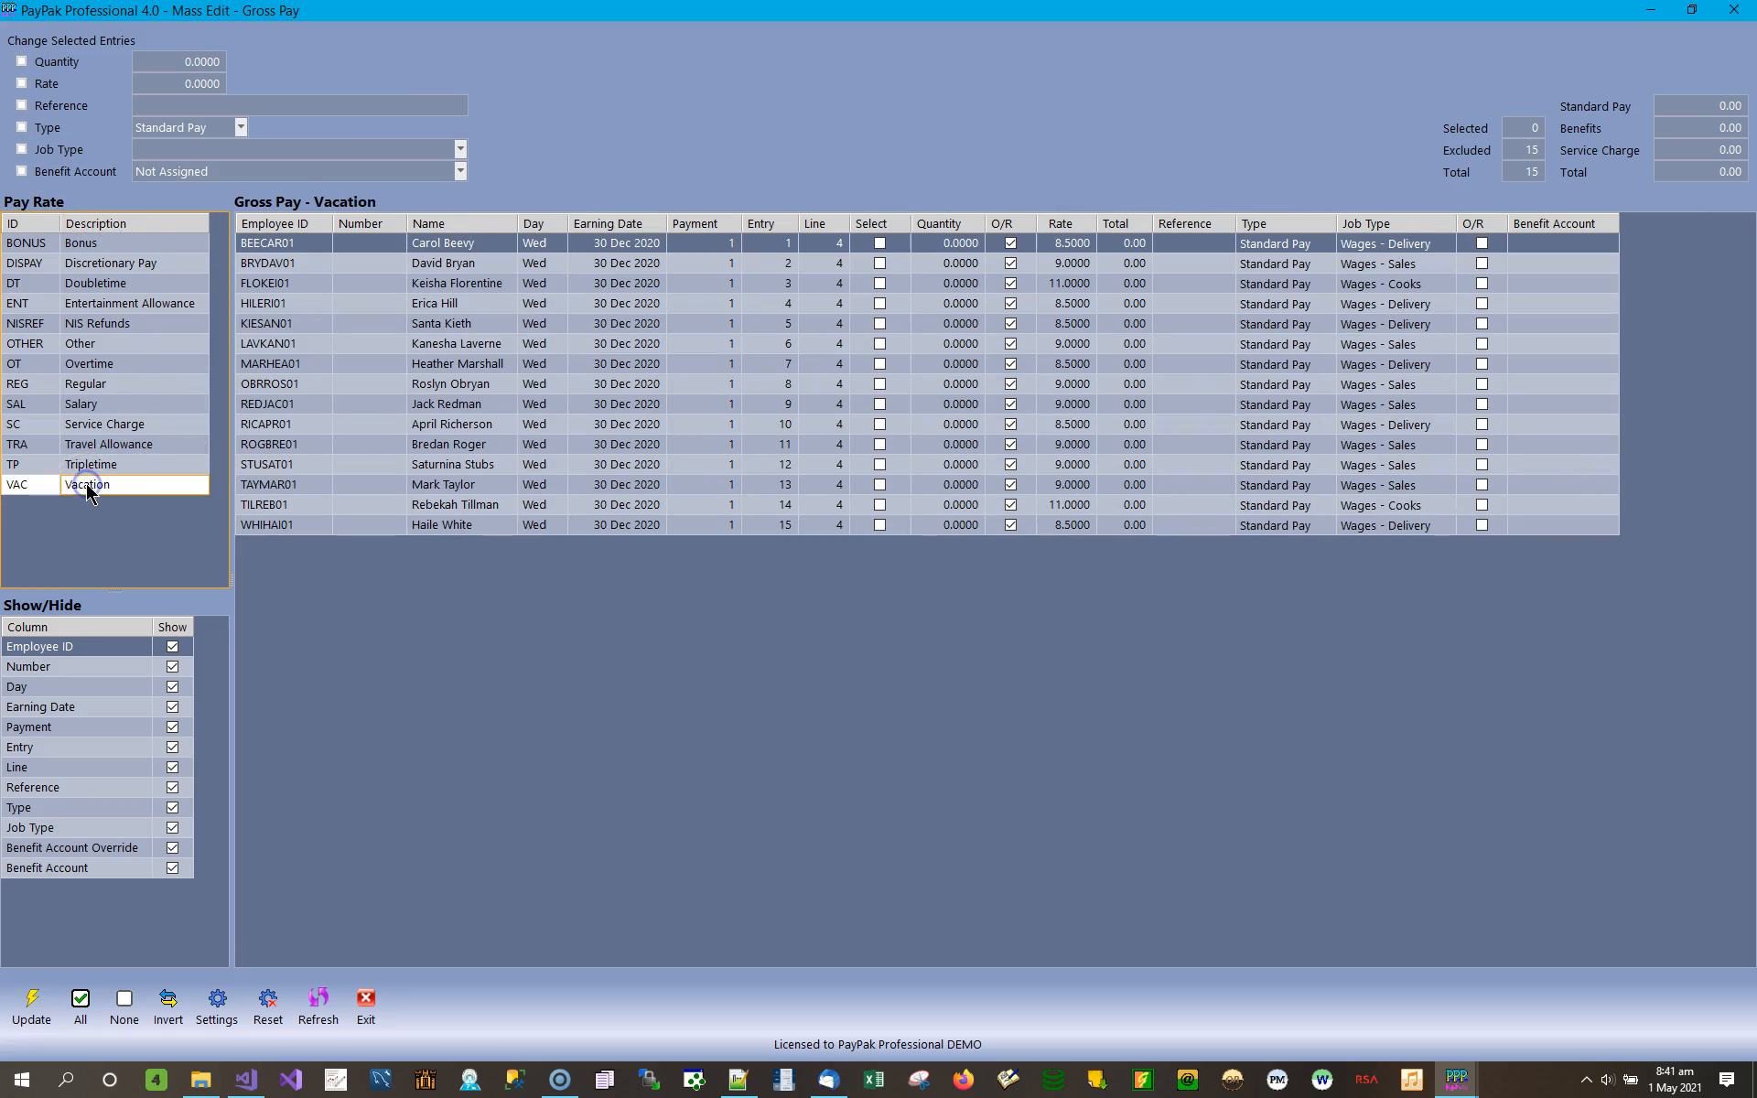
{"action": "left_click", "coordinate": [946, 253]}
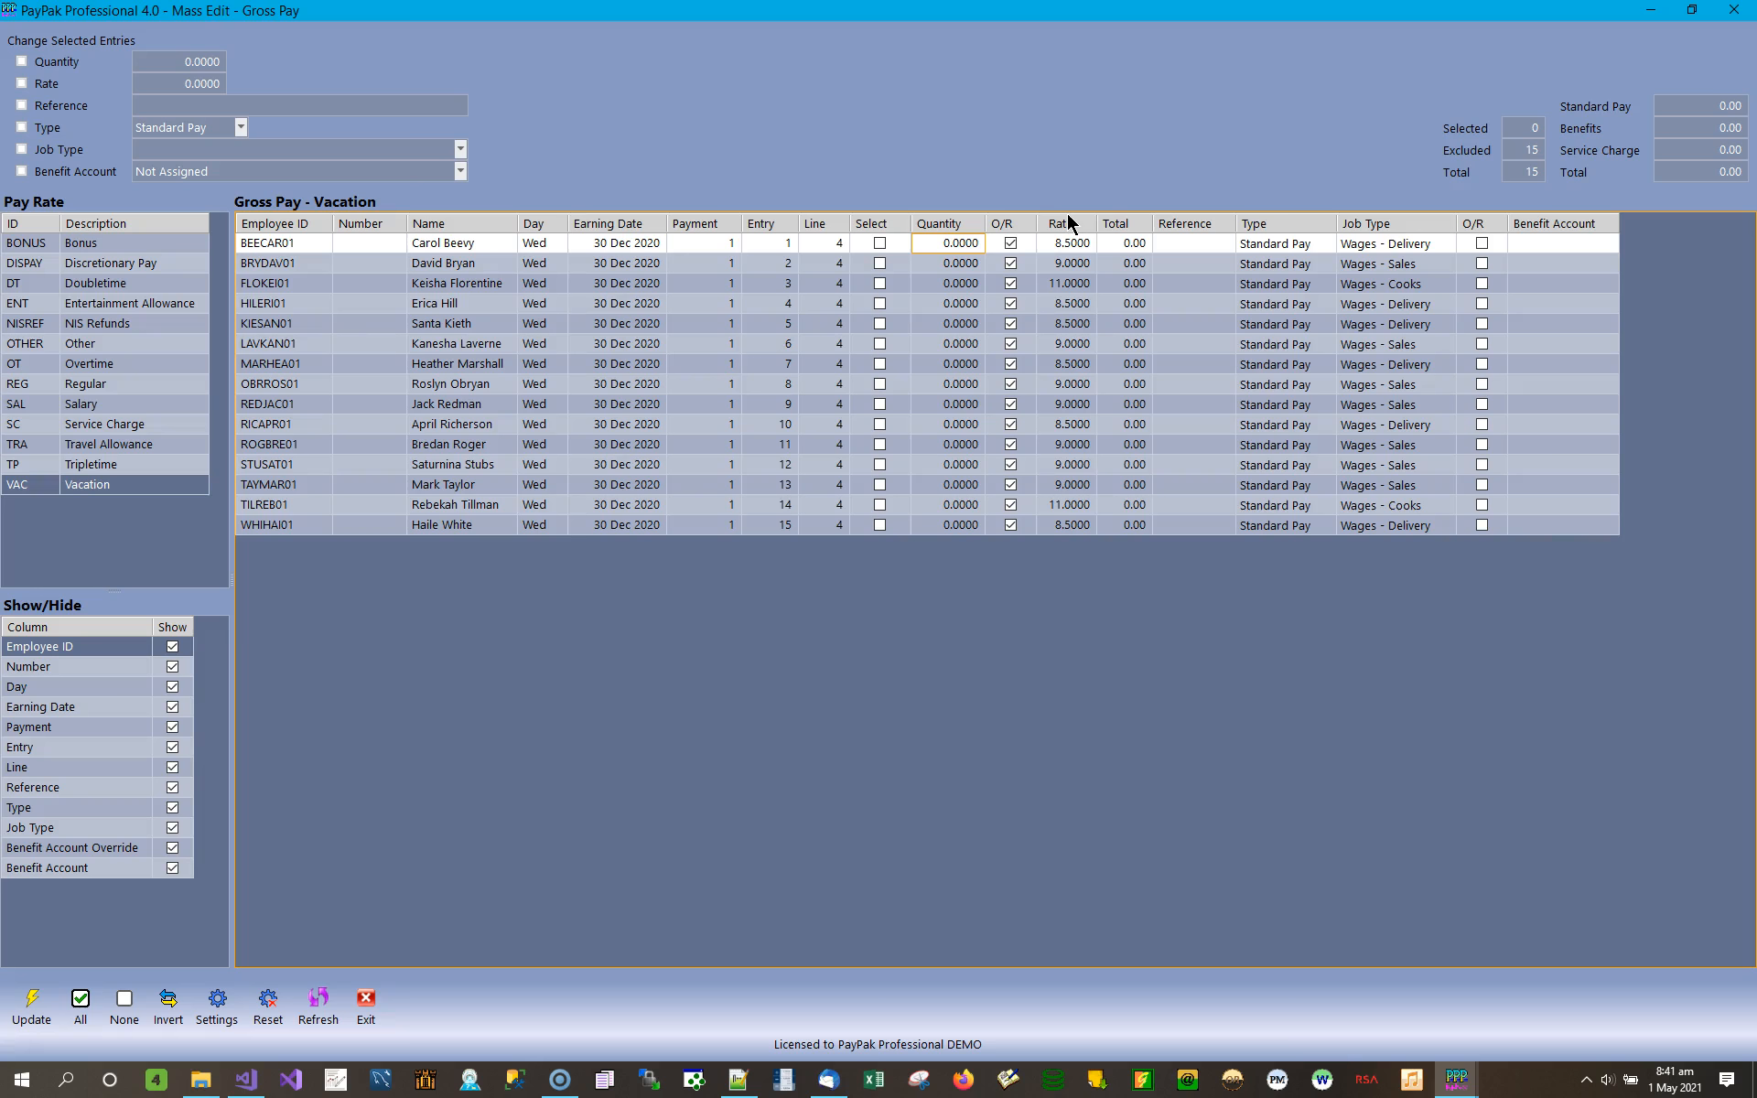
{"action": "type", "text": "8"}
{"action": "key", "text": "Down"}
{"action": "key", "text": "Down"}
{"action": "key", "text": "Down"}
{"action": "key", "text": "Up"}
{"action": "type", "text": "16"}
{"action": "key", "text": "Down"}
{"action": "key", "text": "Down"}
{"action": "key", "text": "Left"}
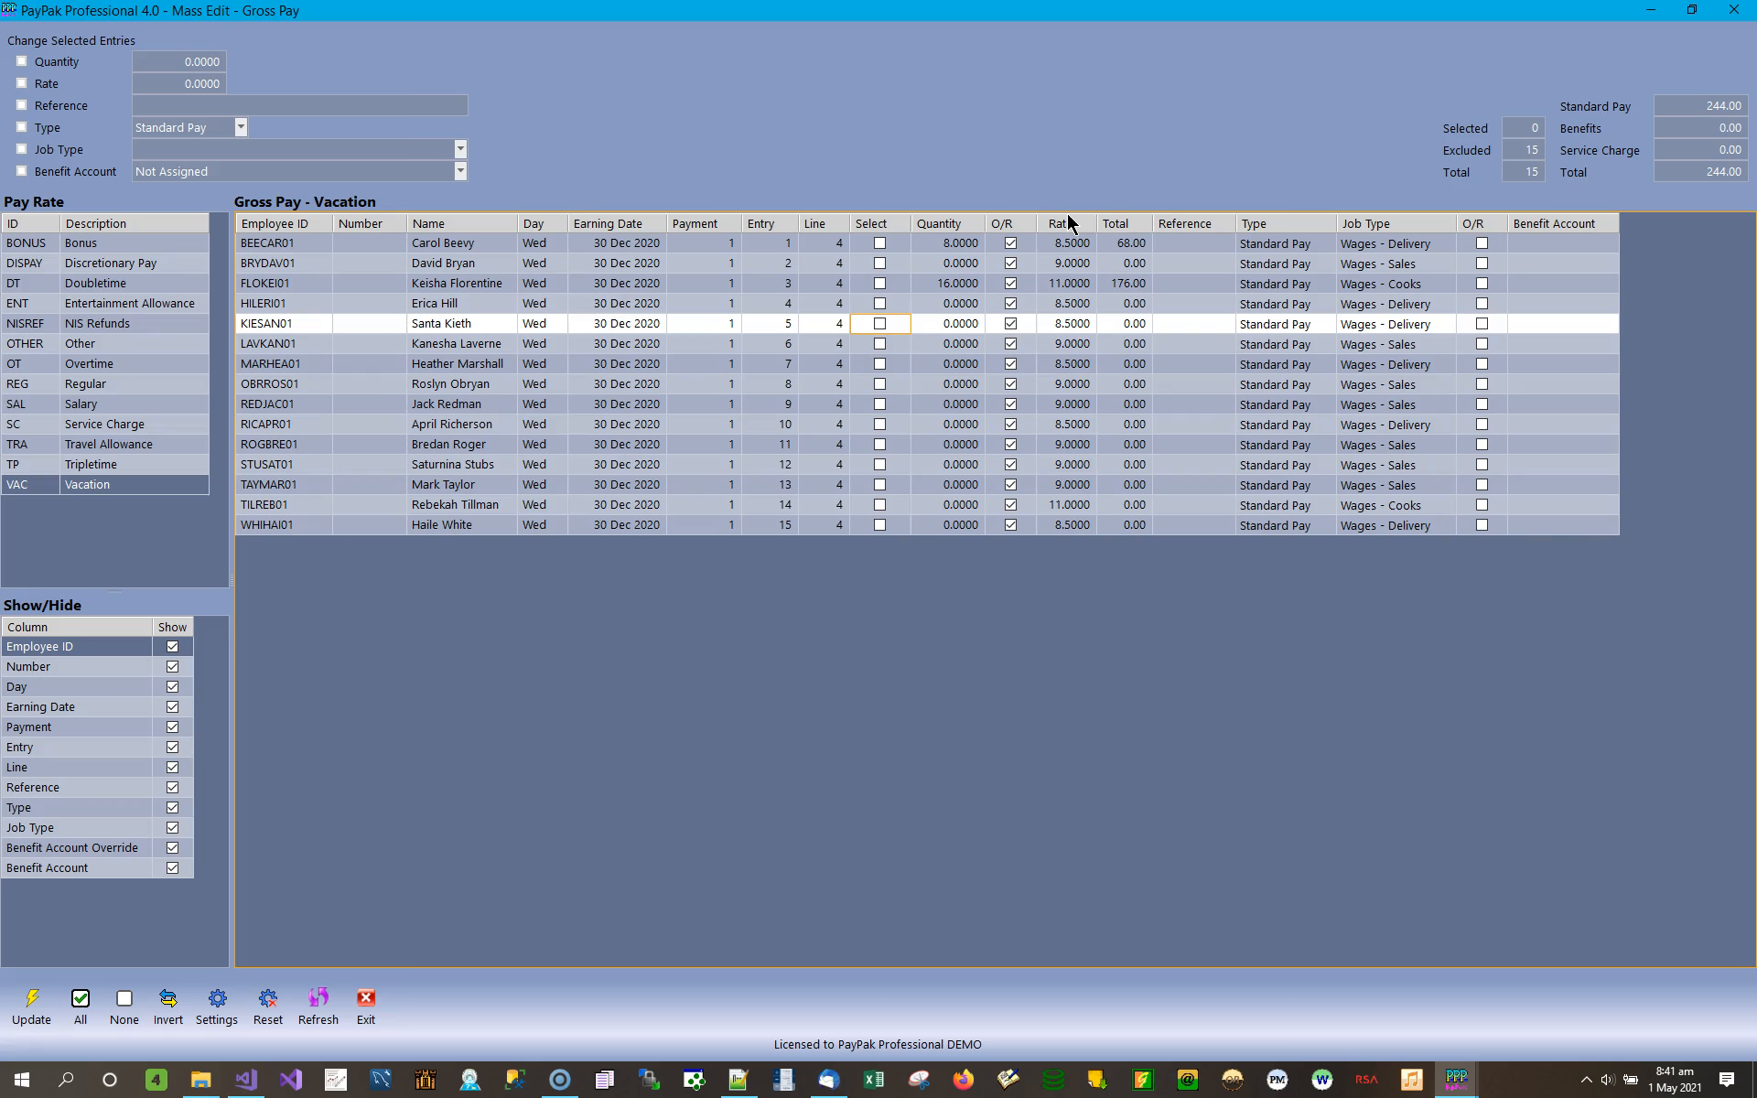
Set the Vacation quantity to 8 for entries 5, 6 and 7.
{"action": "key", "text": "Right"}
{"action": "type", "text": "8"}
{"action": "key", "text": "Down"}
{"action": "type", "text": "8"}
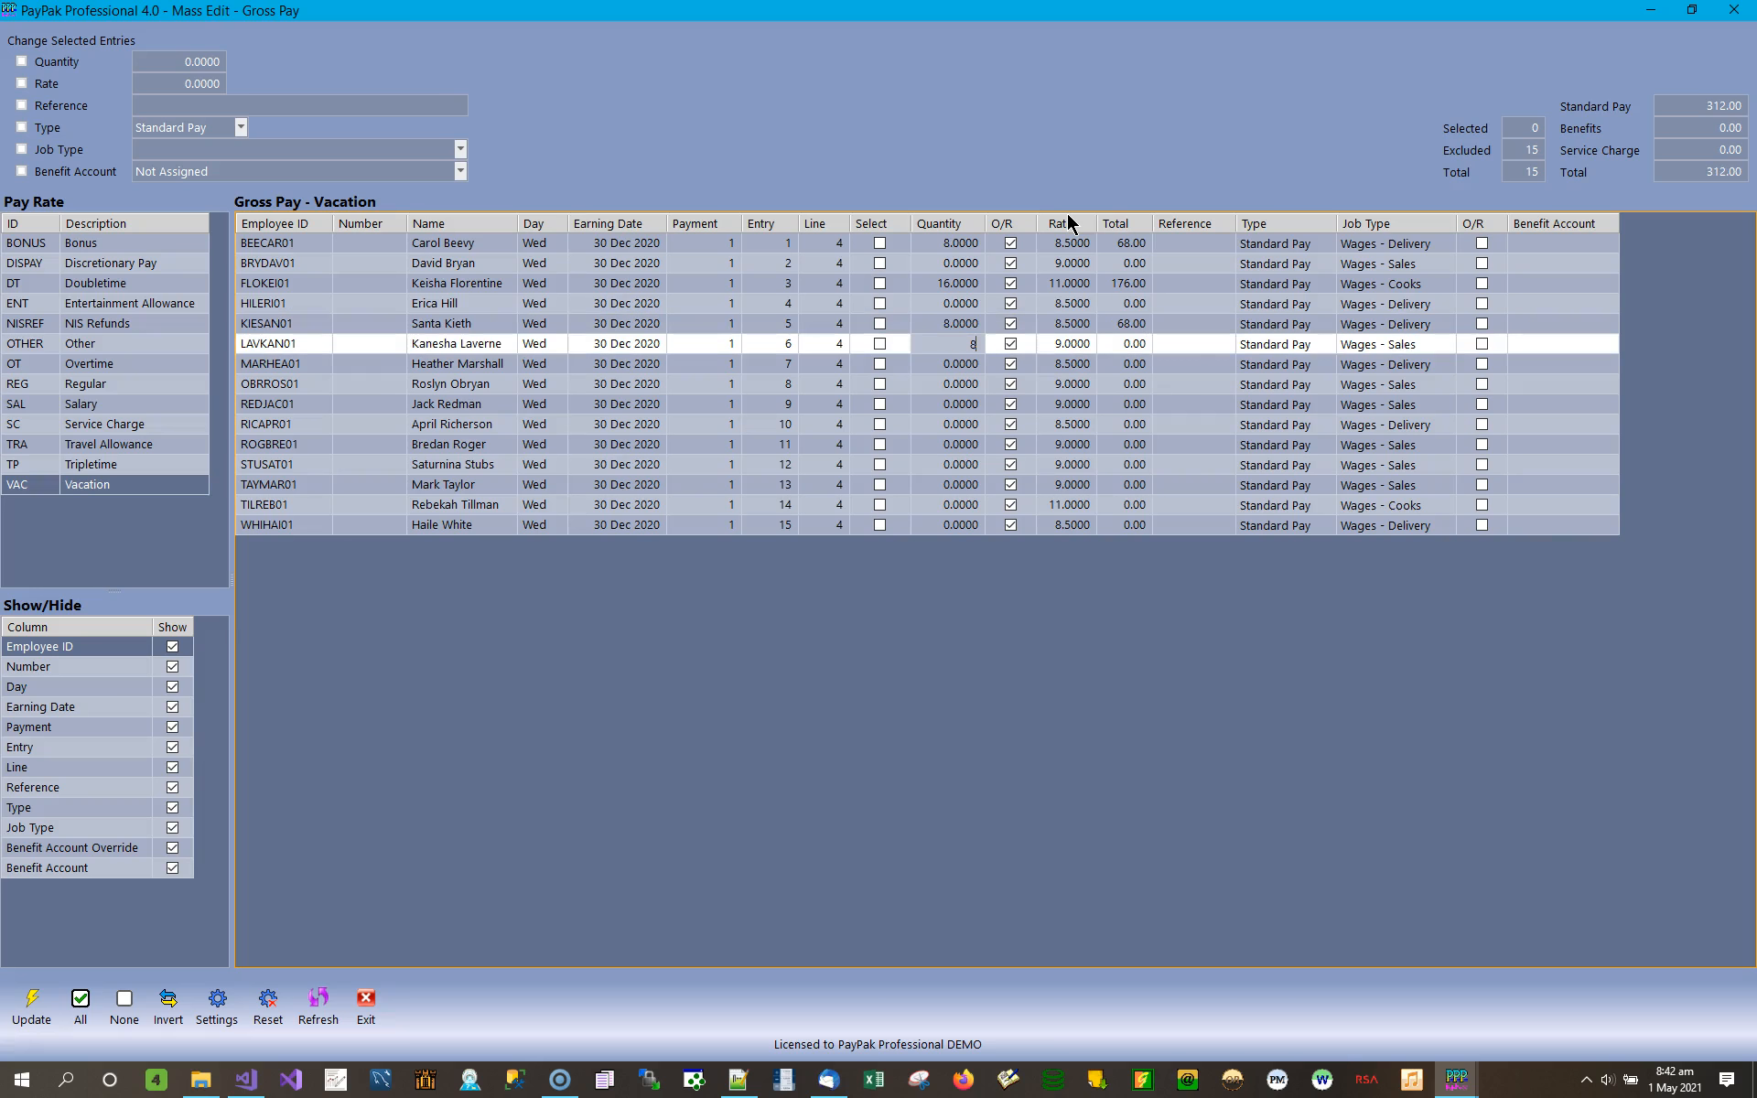
{"action": "key", "text": "Down"}
{"action": "type", "text": "8"}
{"action": "key", "text": "Down"}
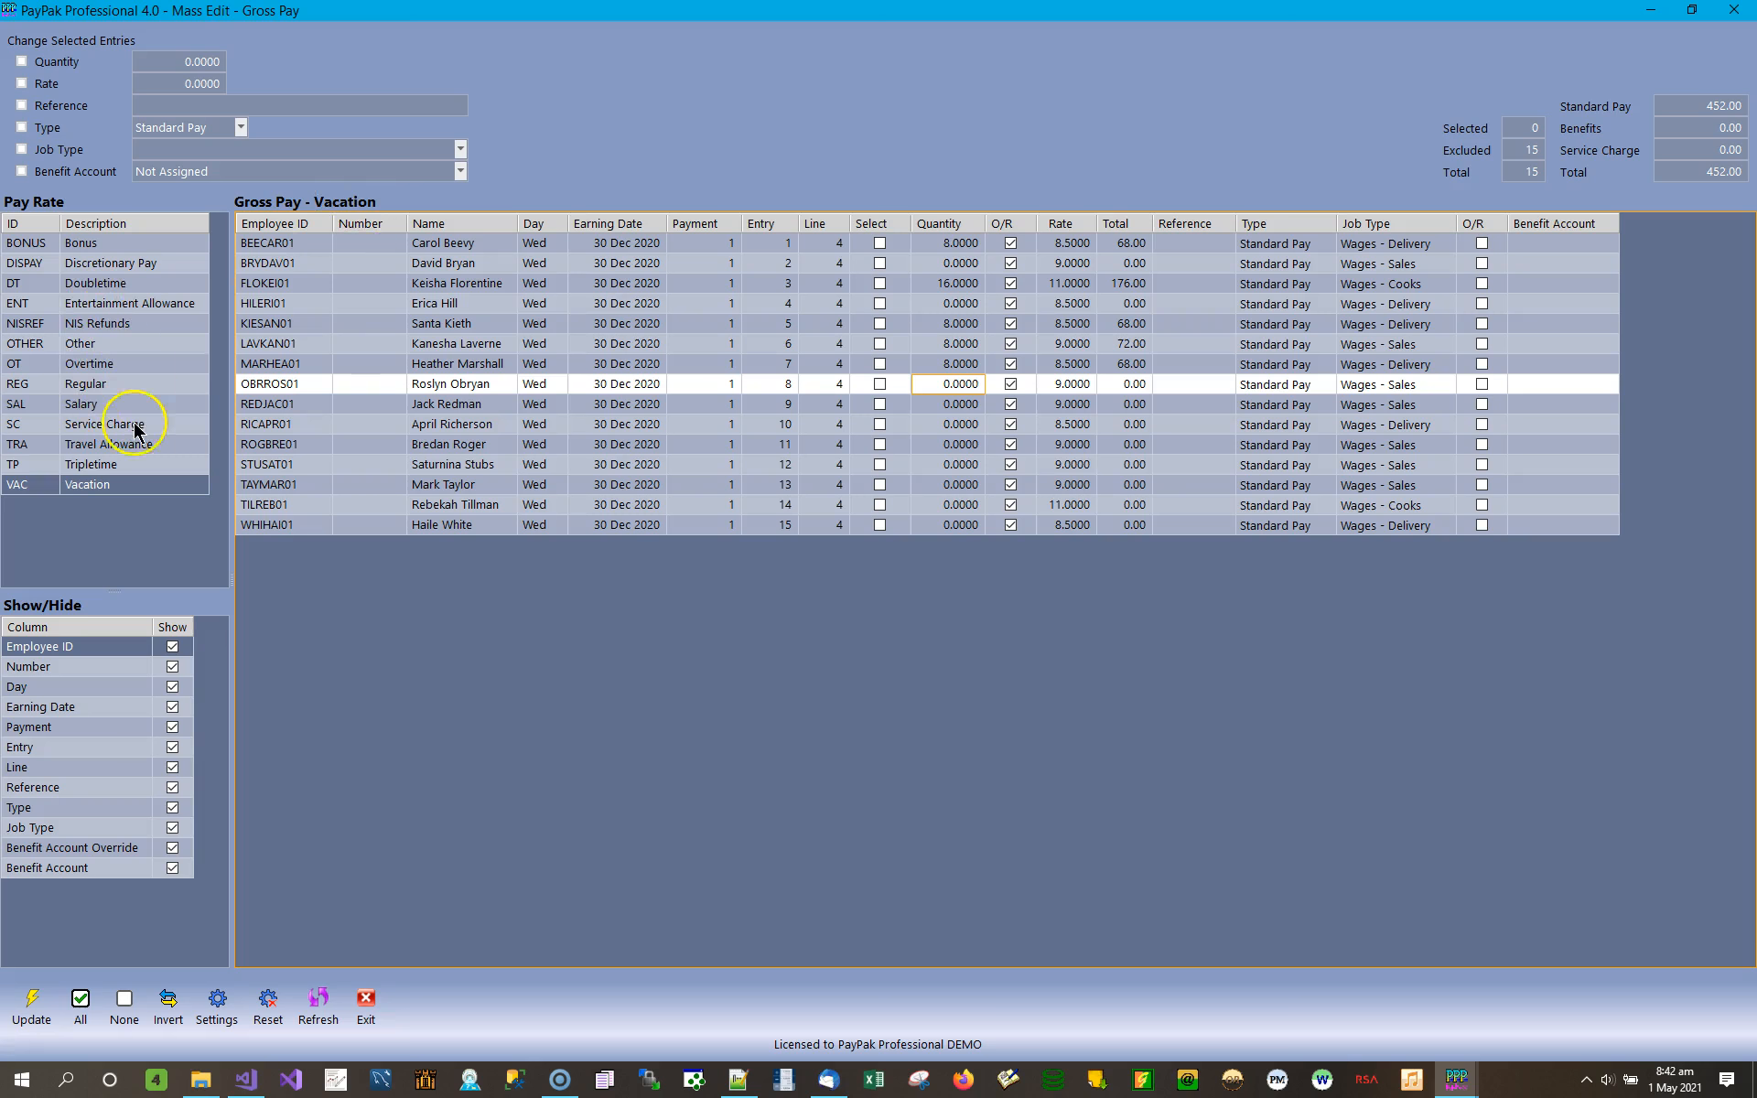
Show the gross pay entries for the Bonus pay rate and select all of them.
{"action": "left_click", "coordinate": [359, 261]}
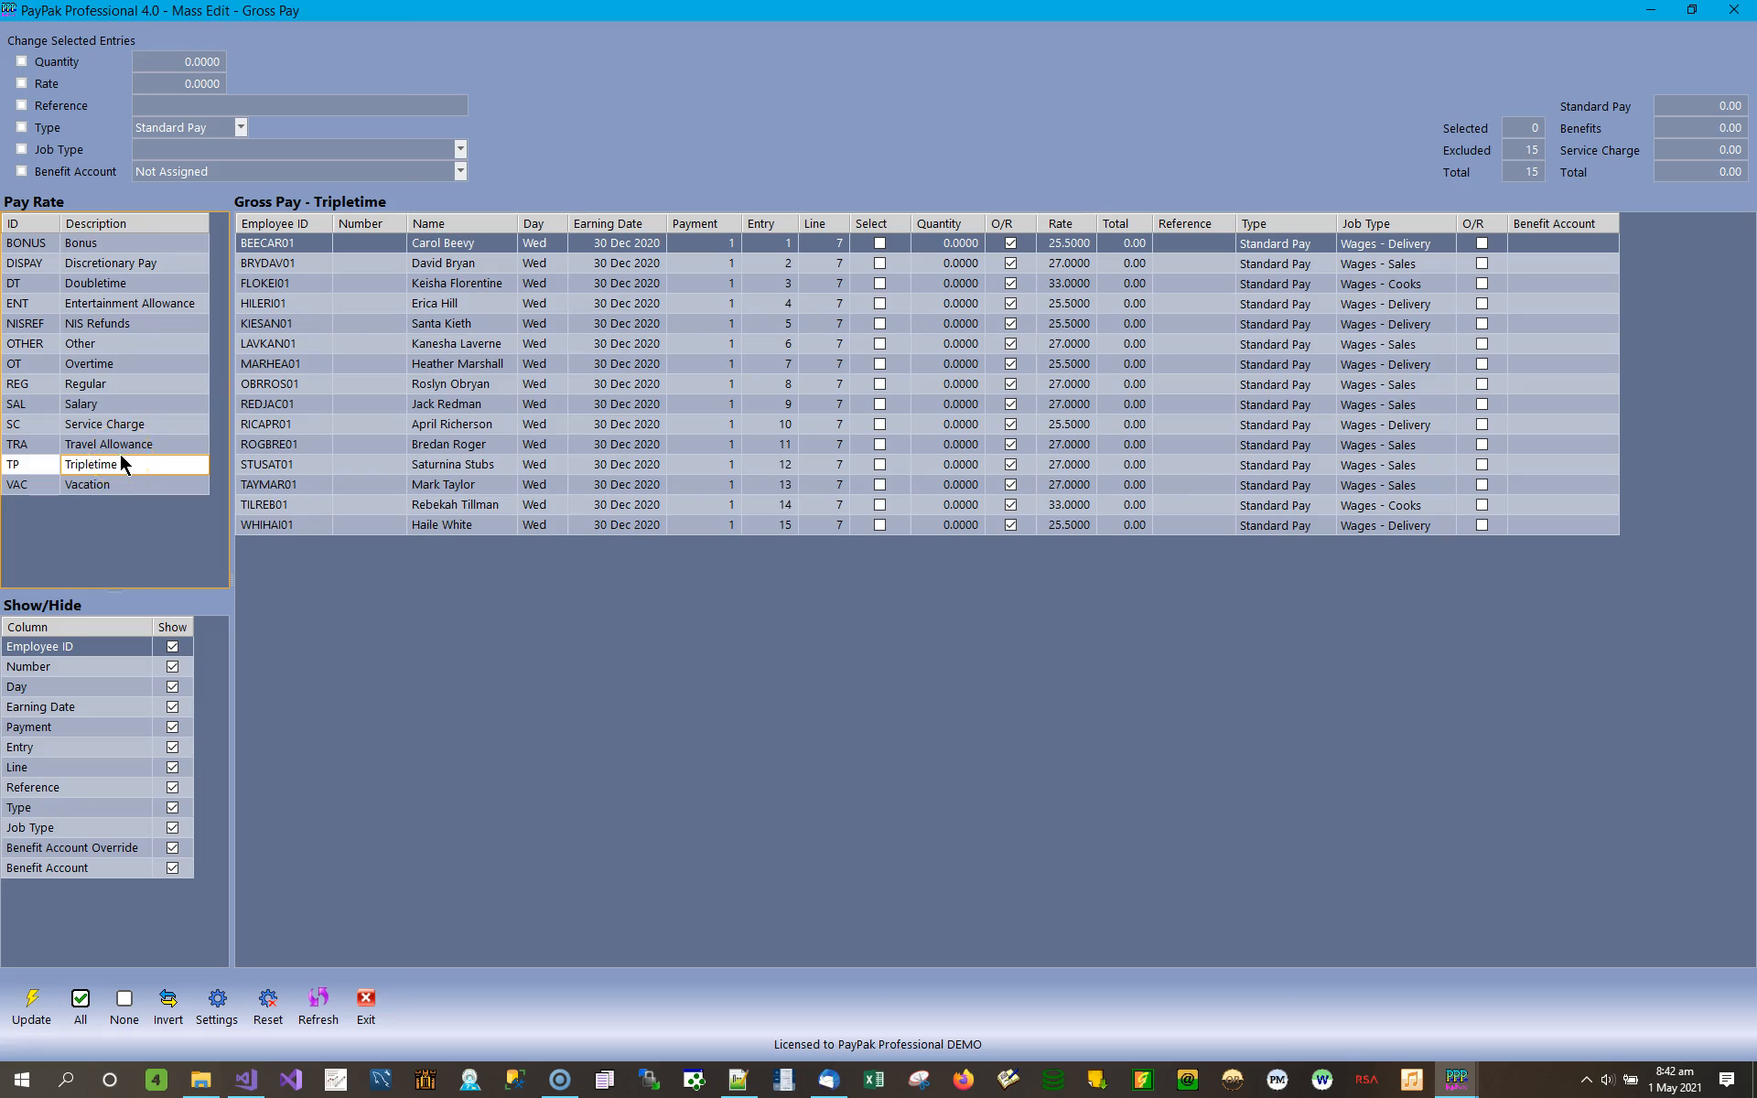
{"action": "left_click", "coordinate": [113, 243]}
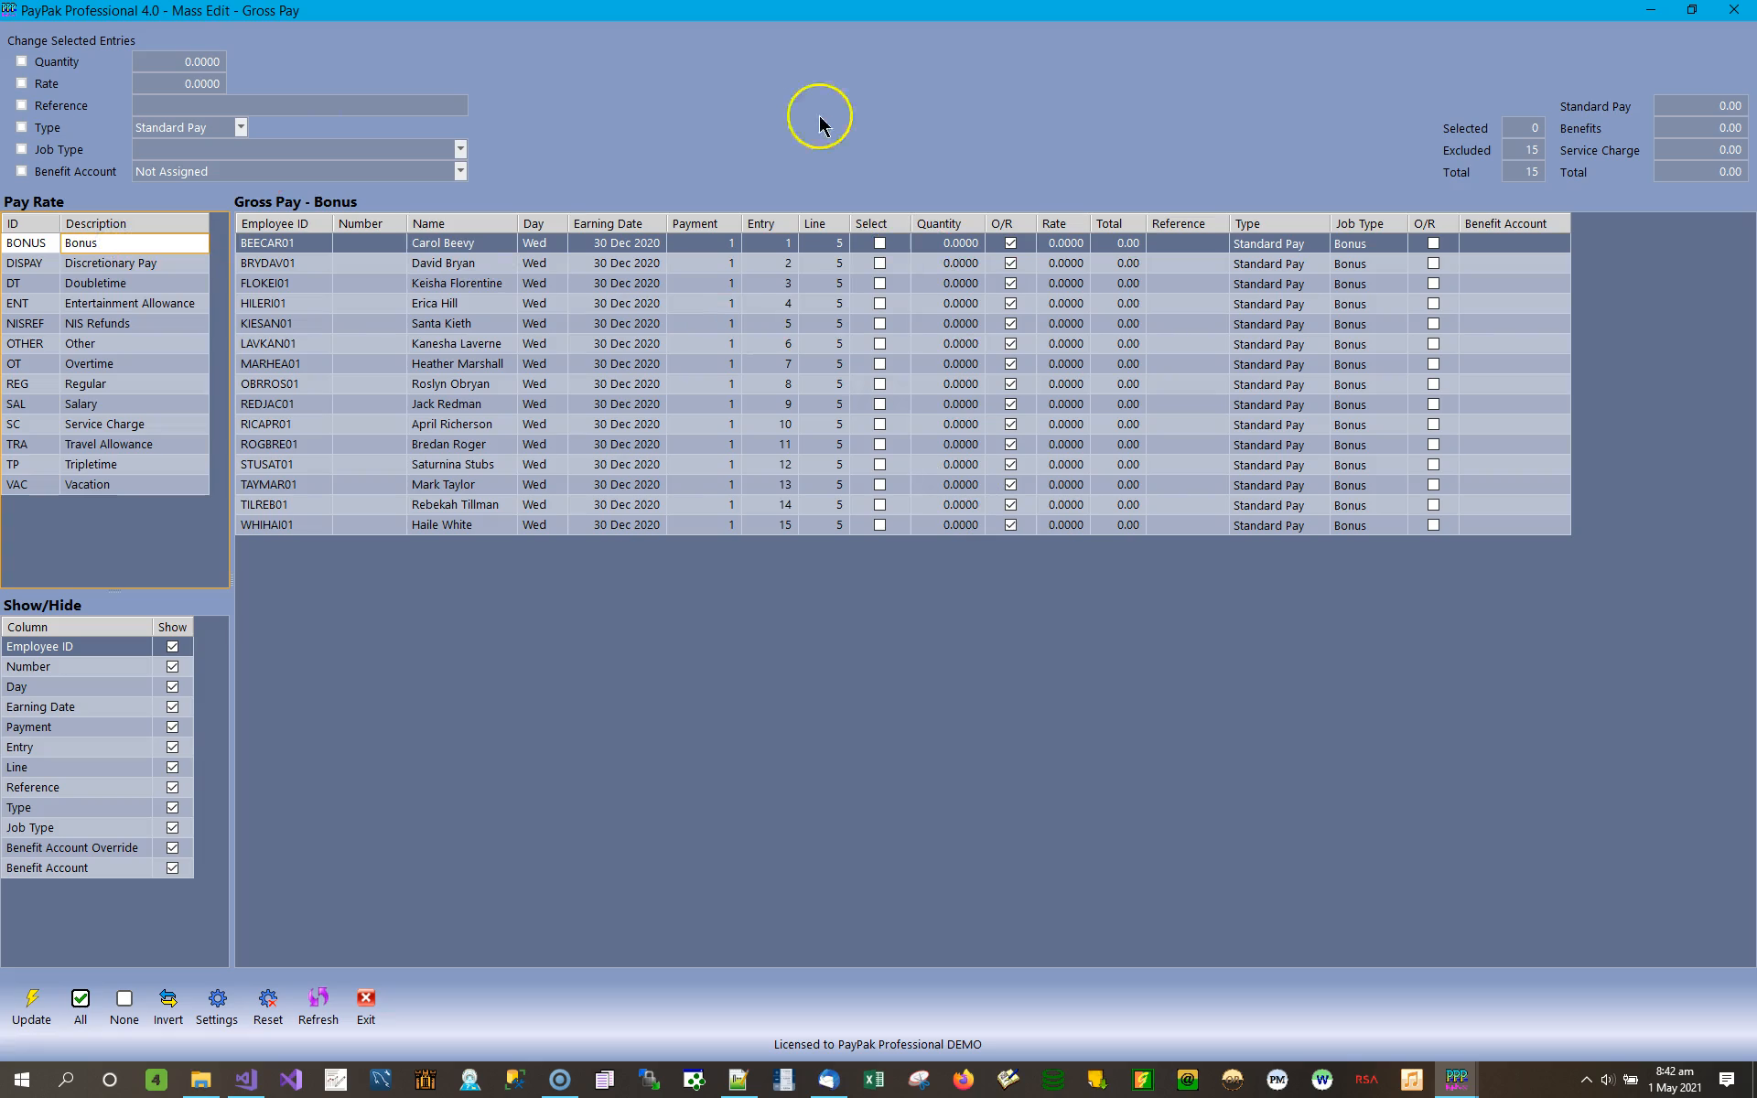
{"action": "left_click", "coordinate": [961, 246]}
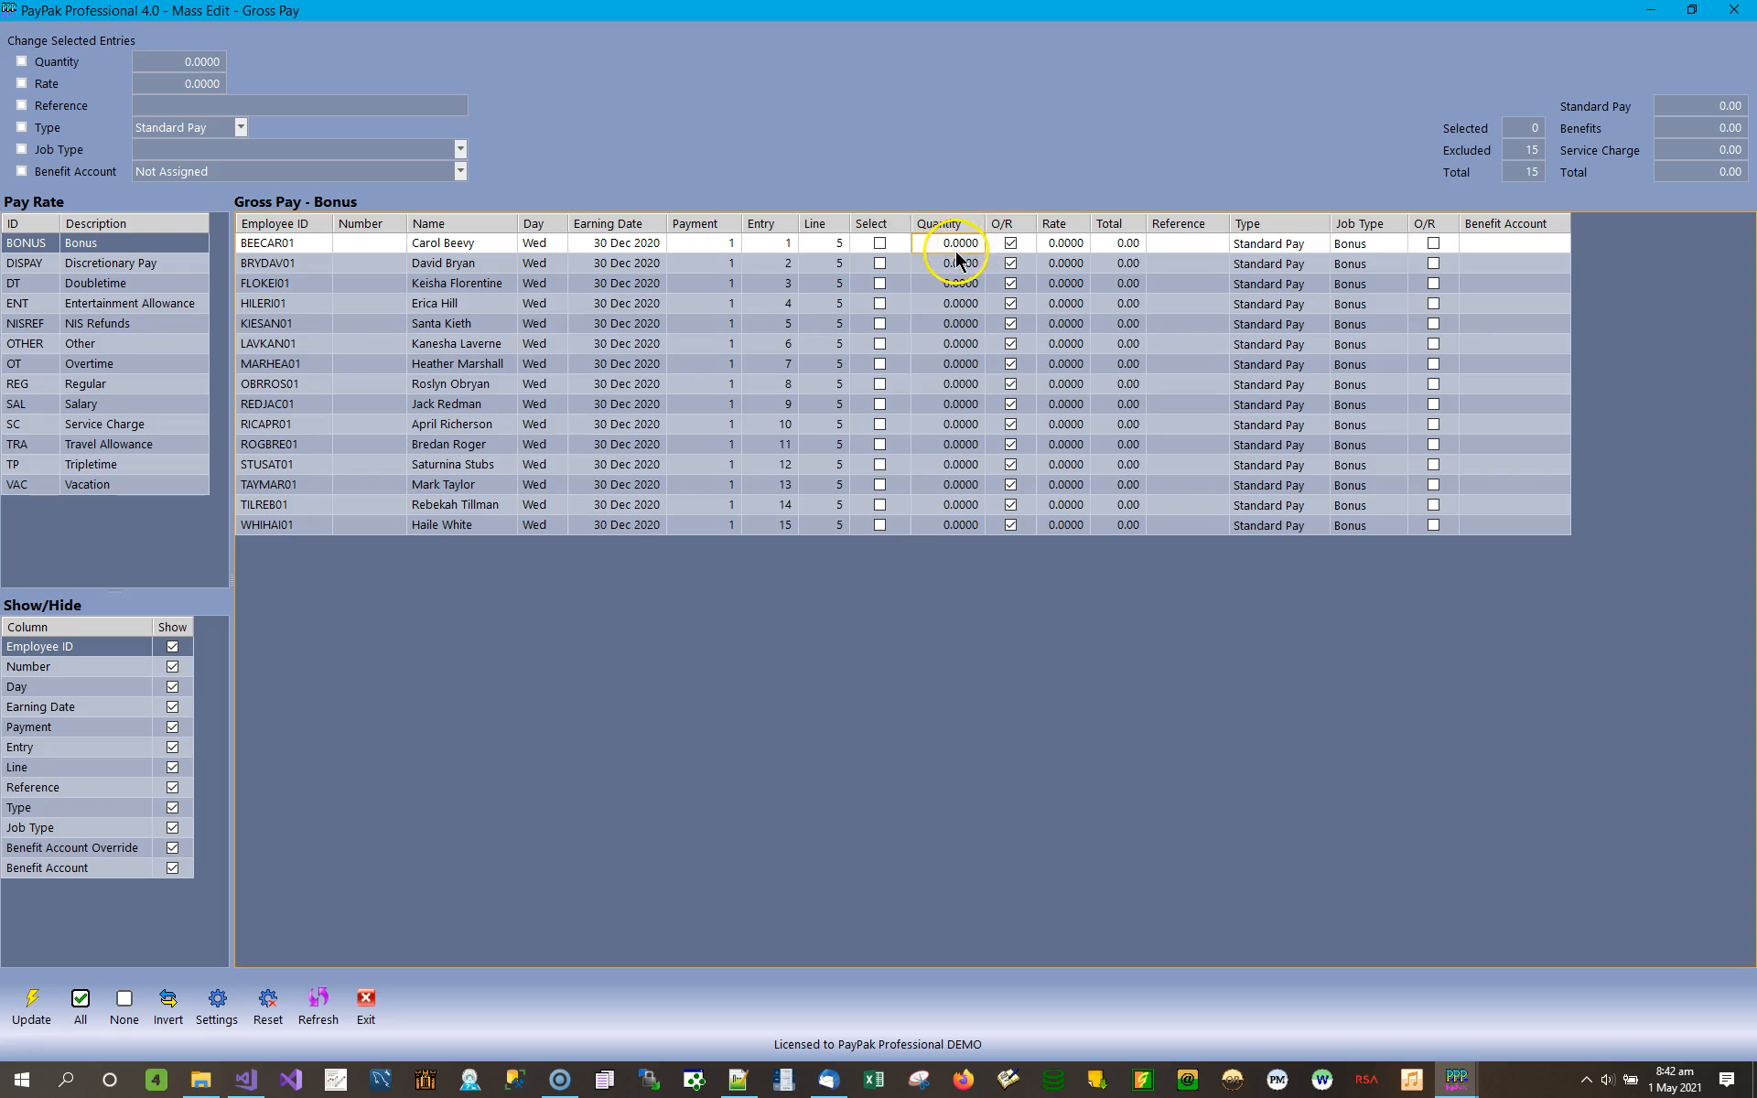
{"action": "left_click", "coordinate": [1064, 244]}
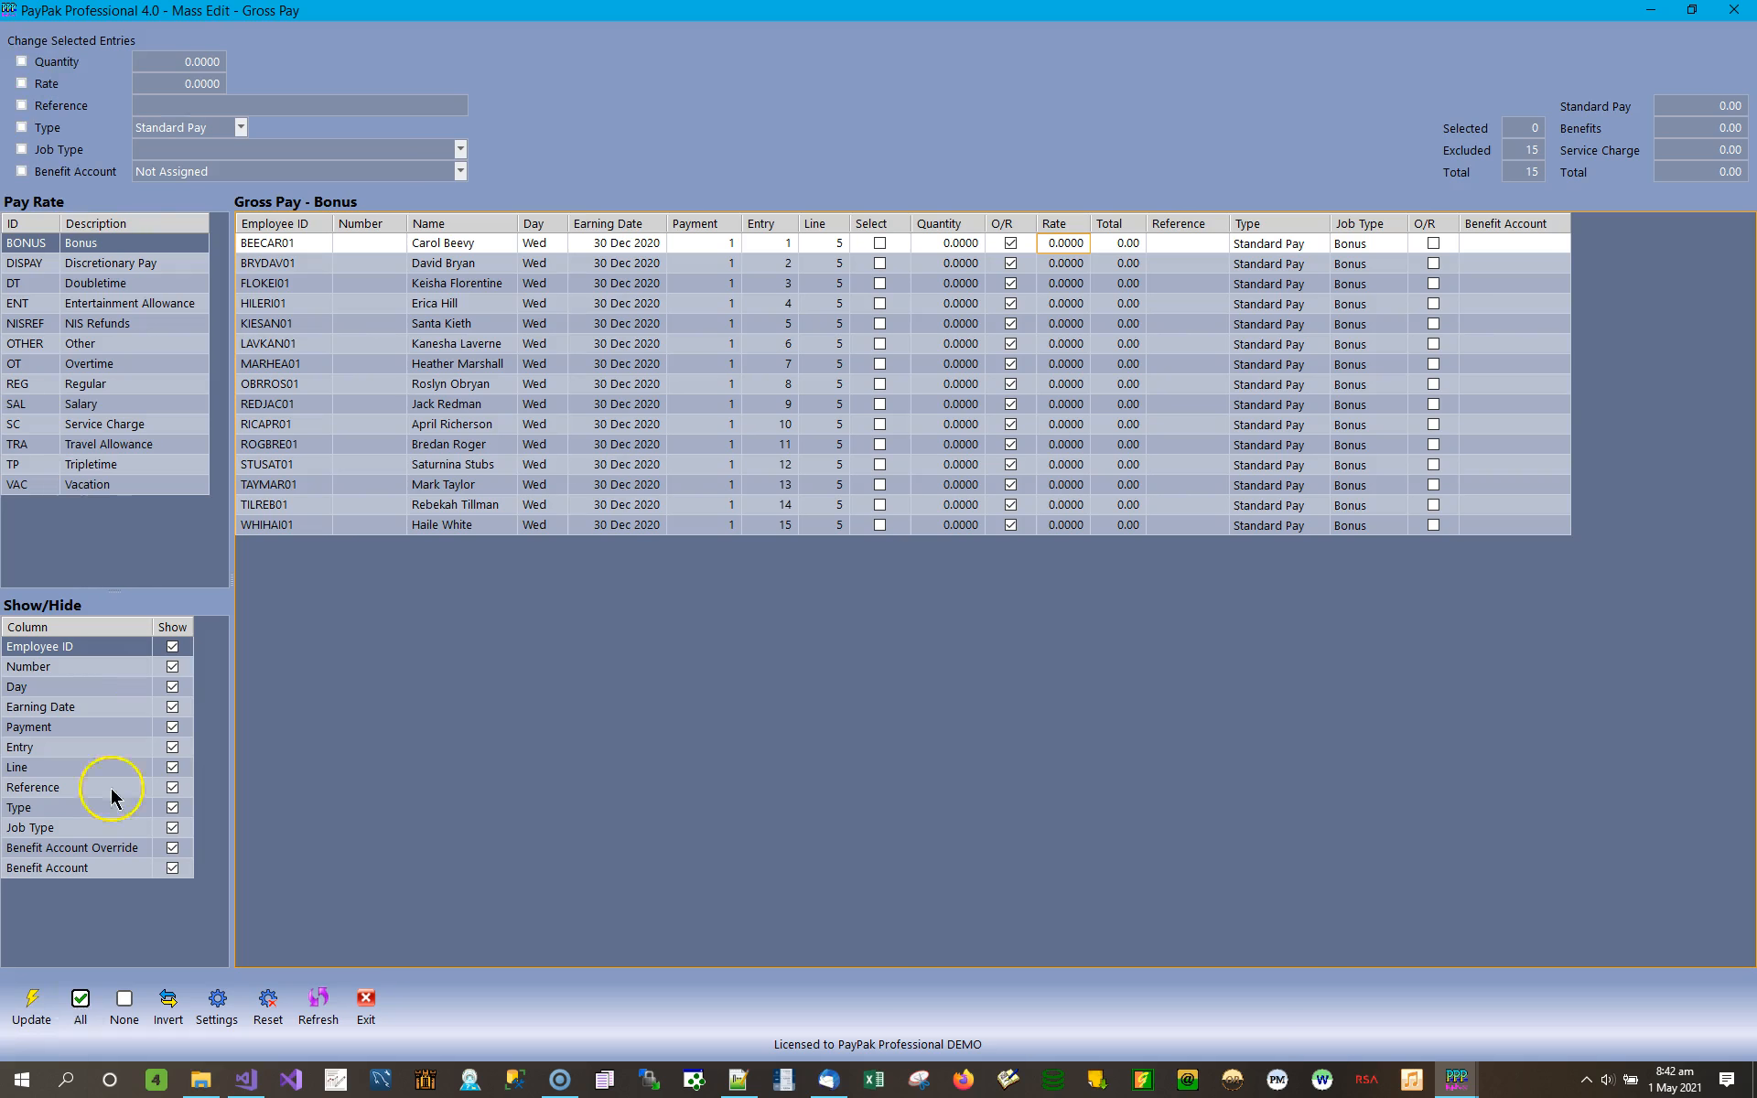
{"action": "left_click", "coordinate": [81, 1007]}
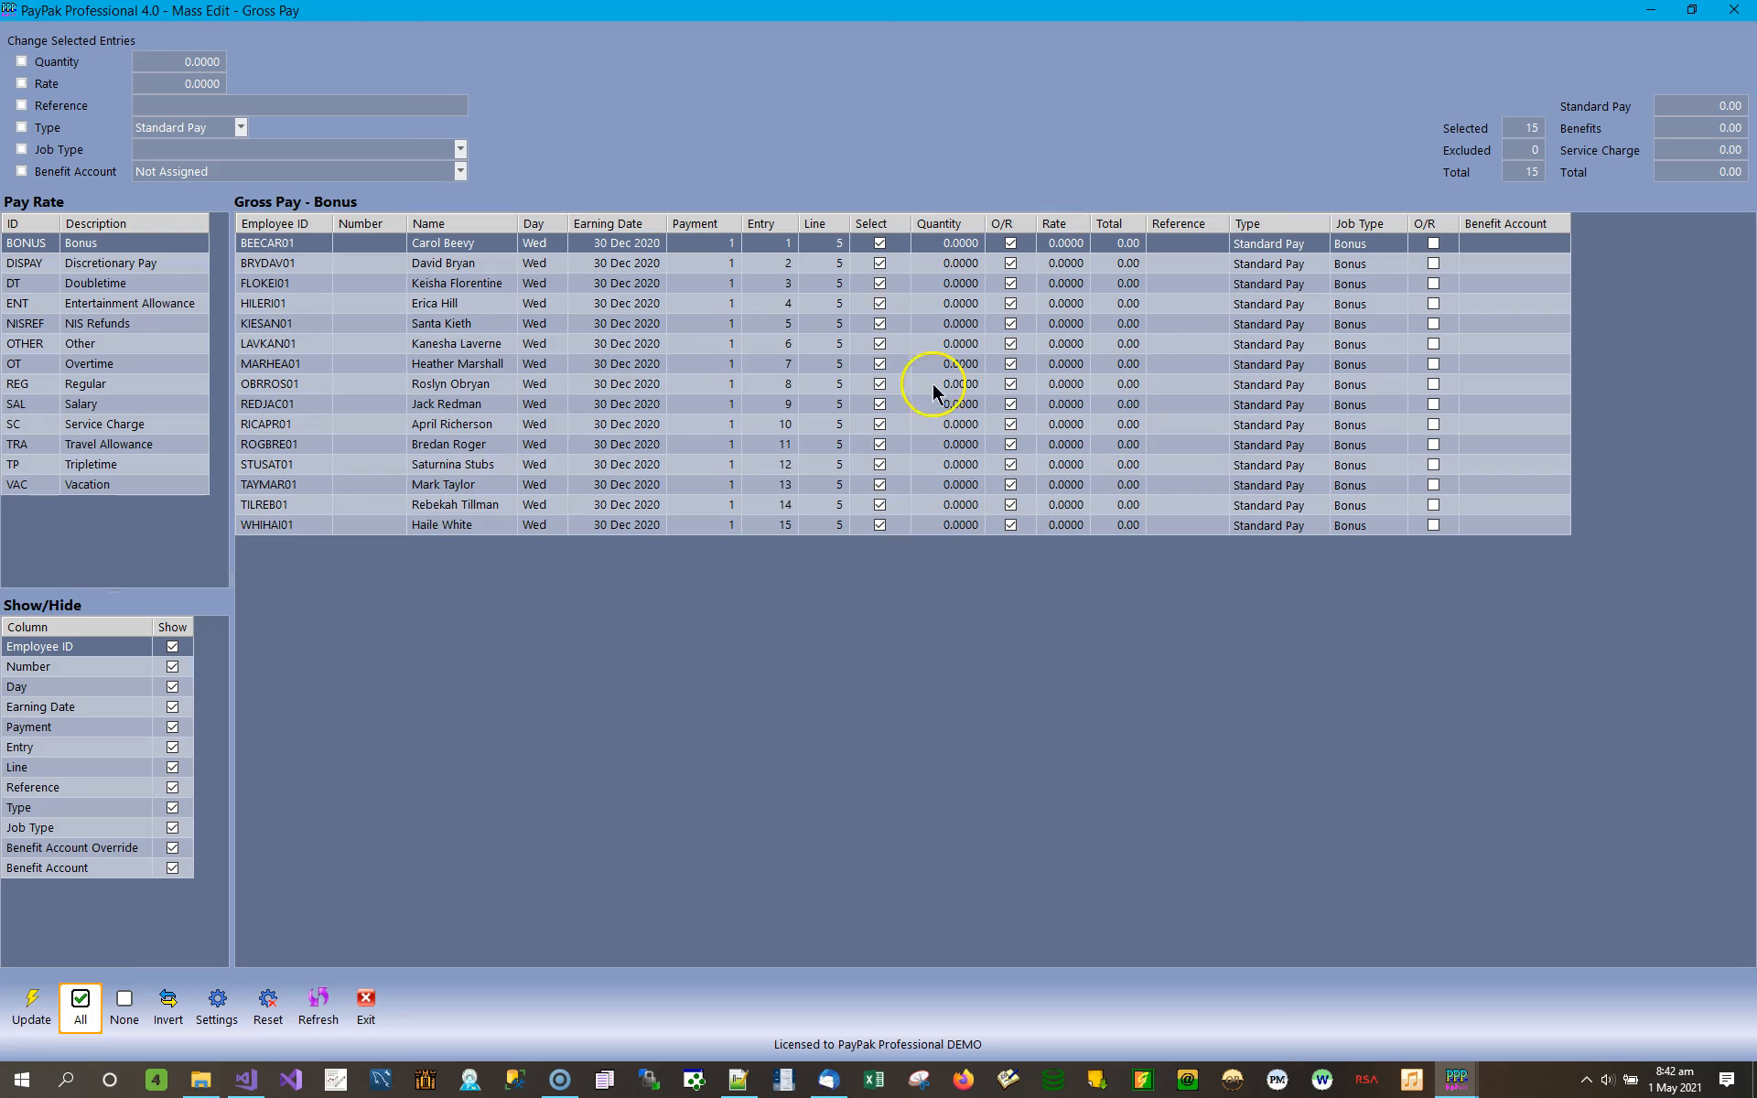
{"action": "left_click", "coordinate": [880, 264]}
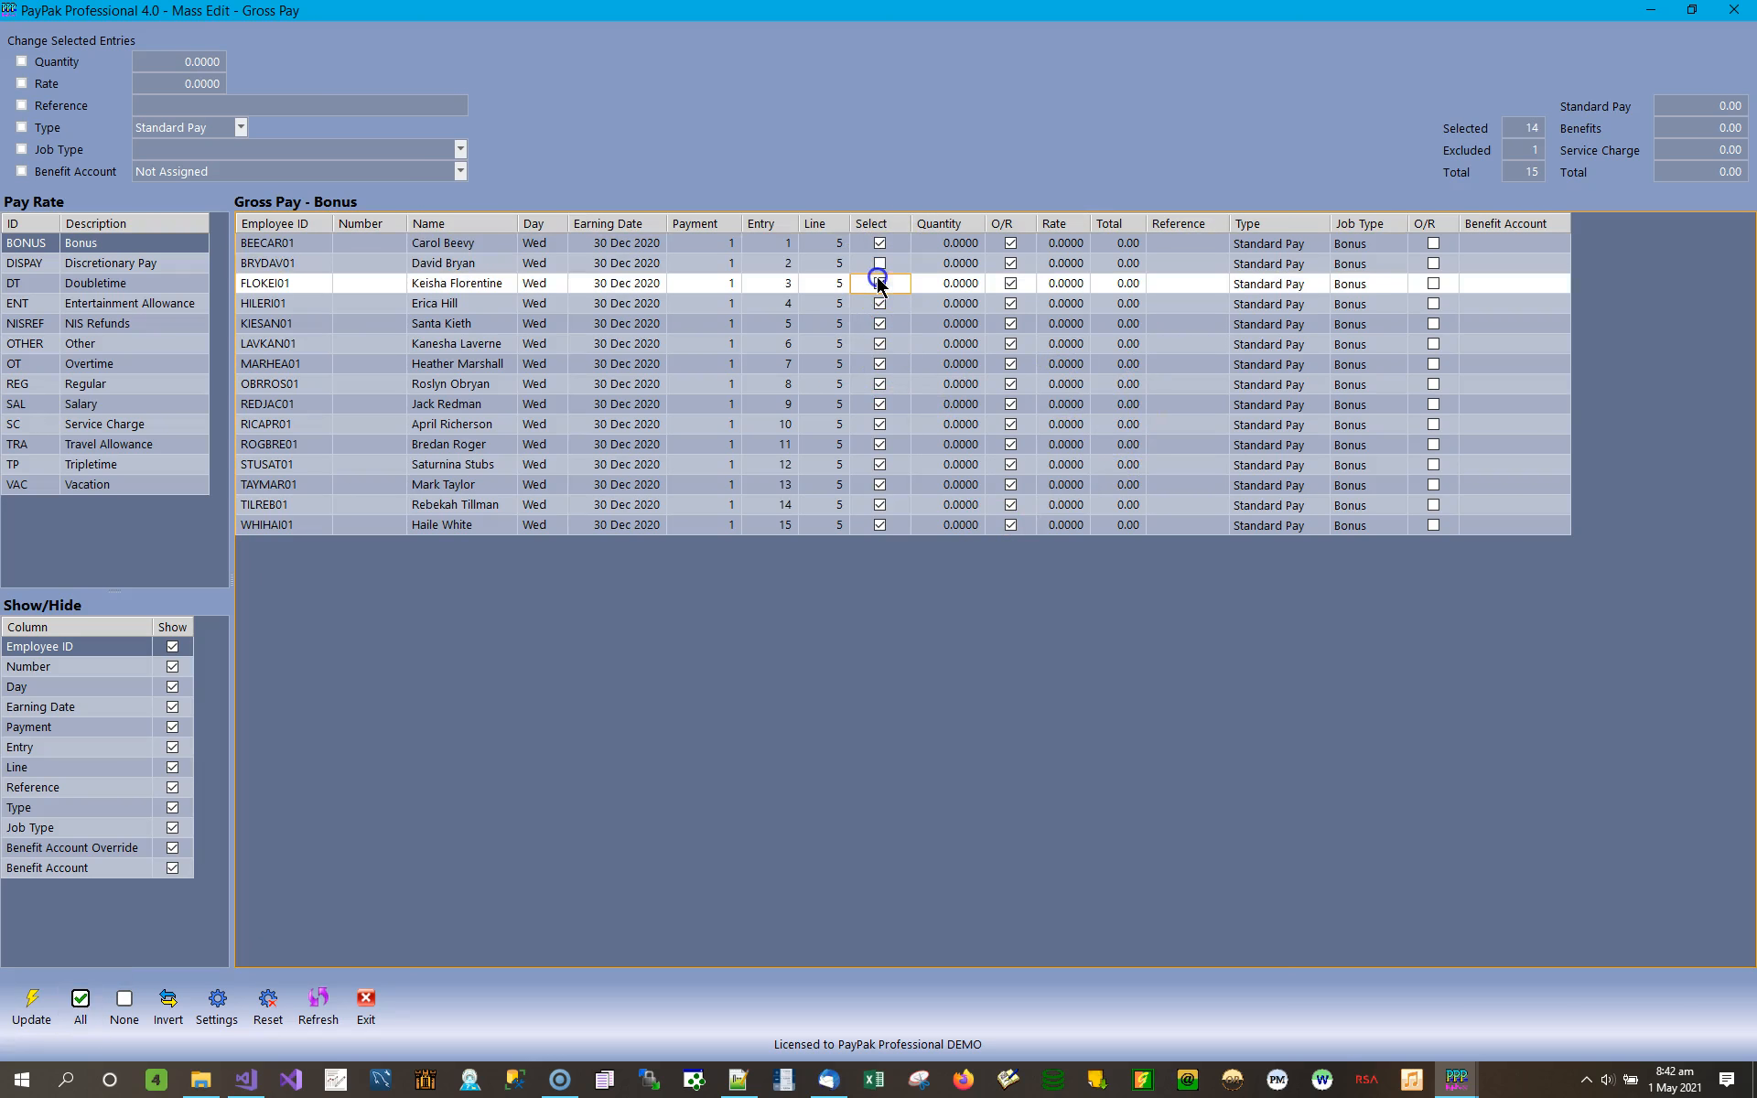
{"action": "left_click", "coordinate": [880, 263]}
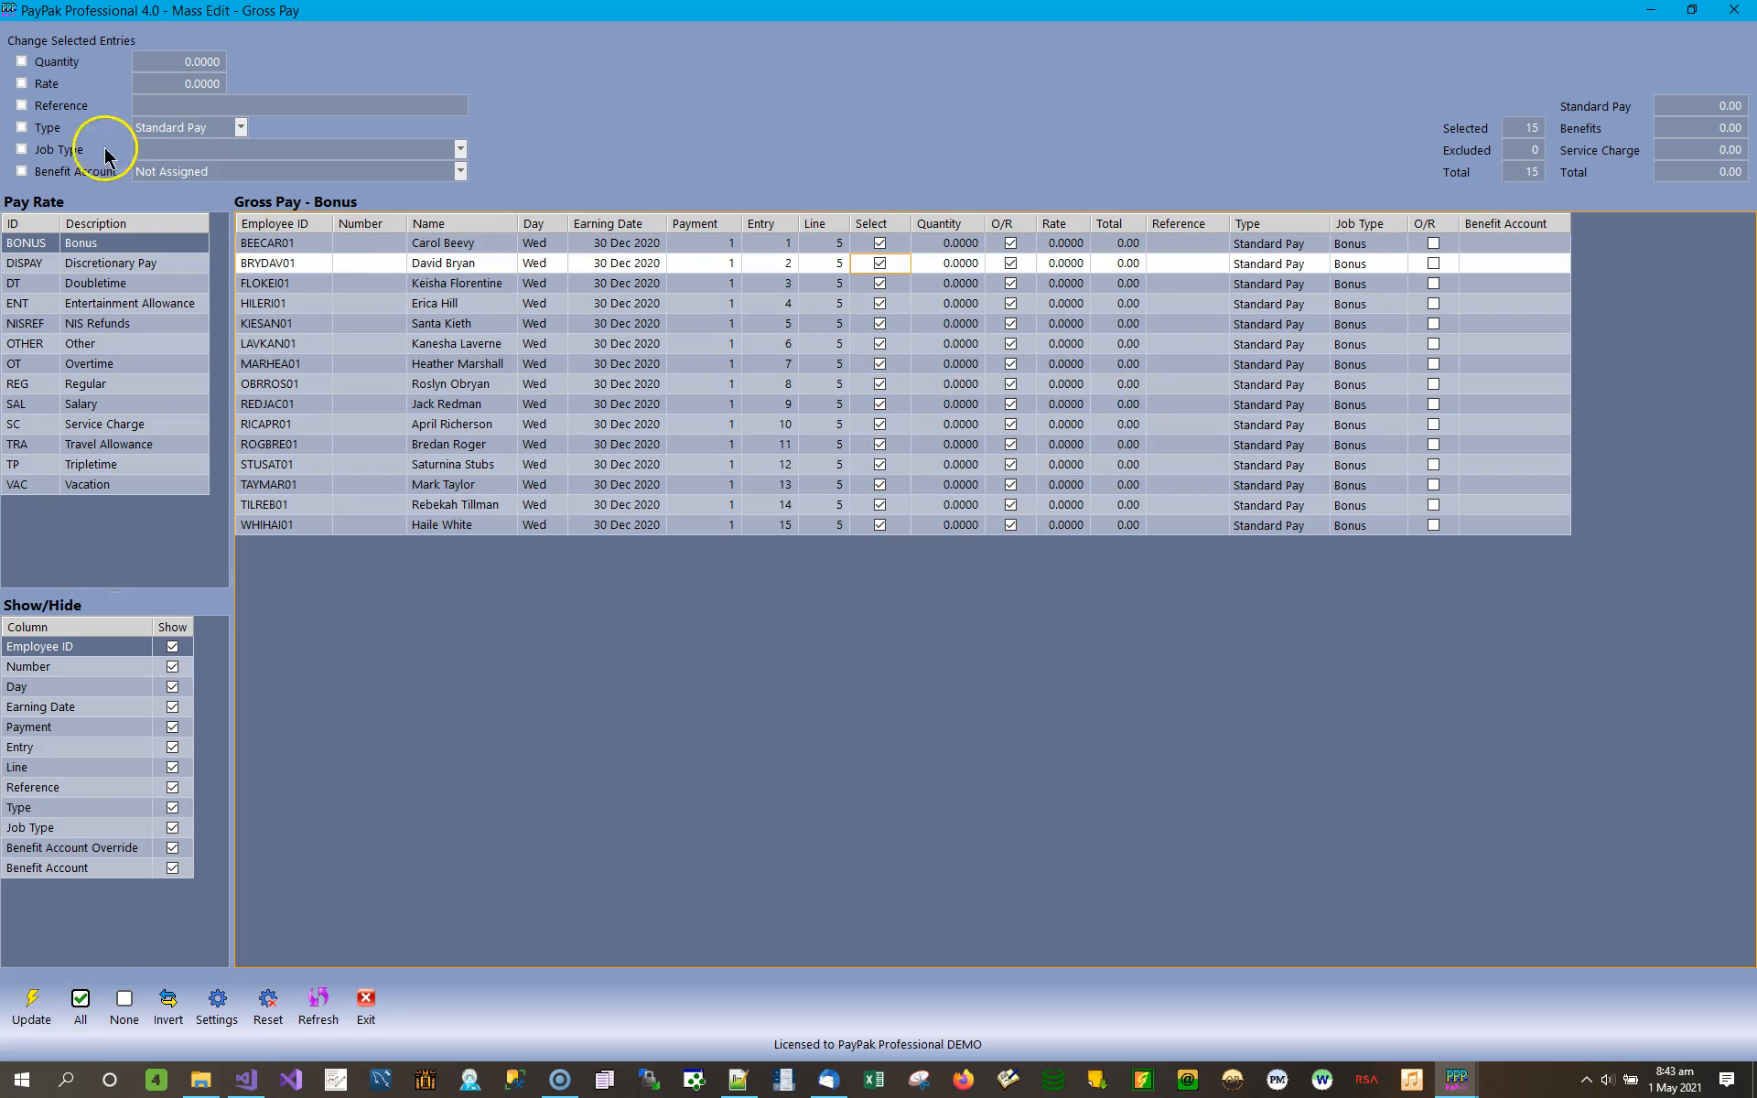
Update all selected Bonus entries with quantity 1, rate 100 and reference Bonus.
{"action": "left_click", "coordinate": [46, 63]}
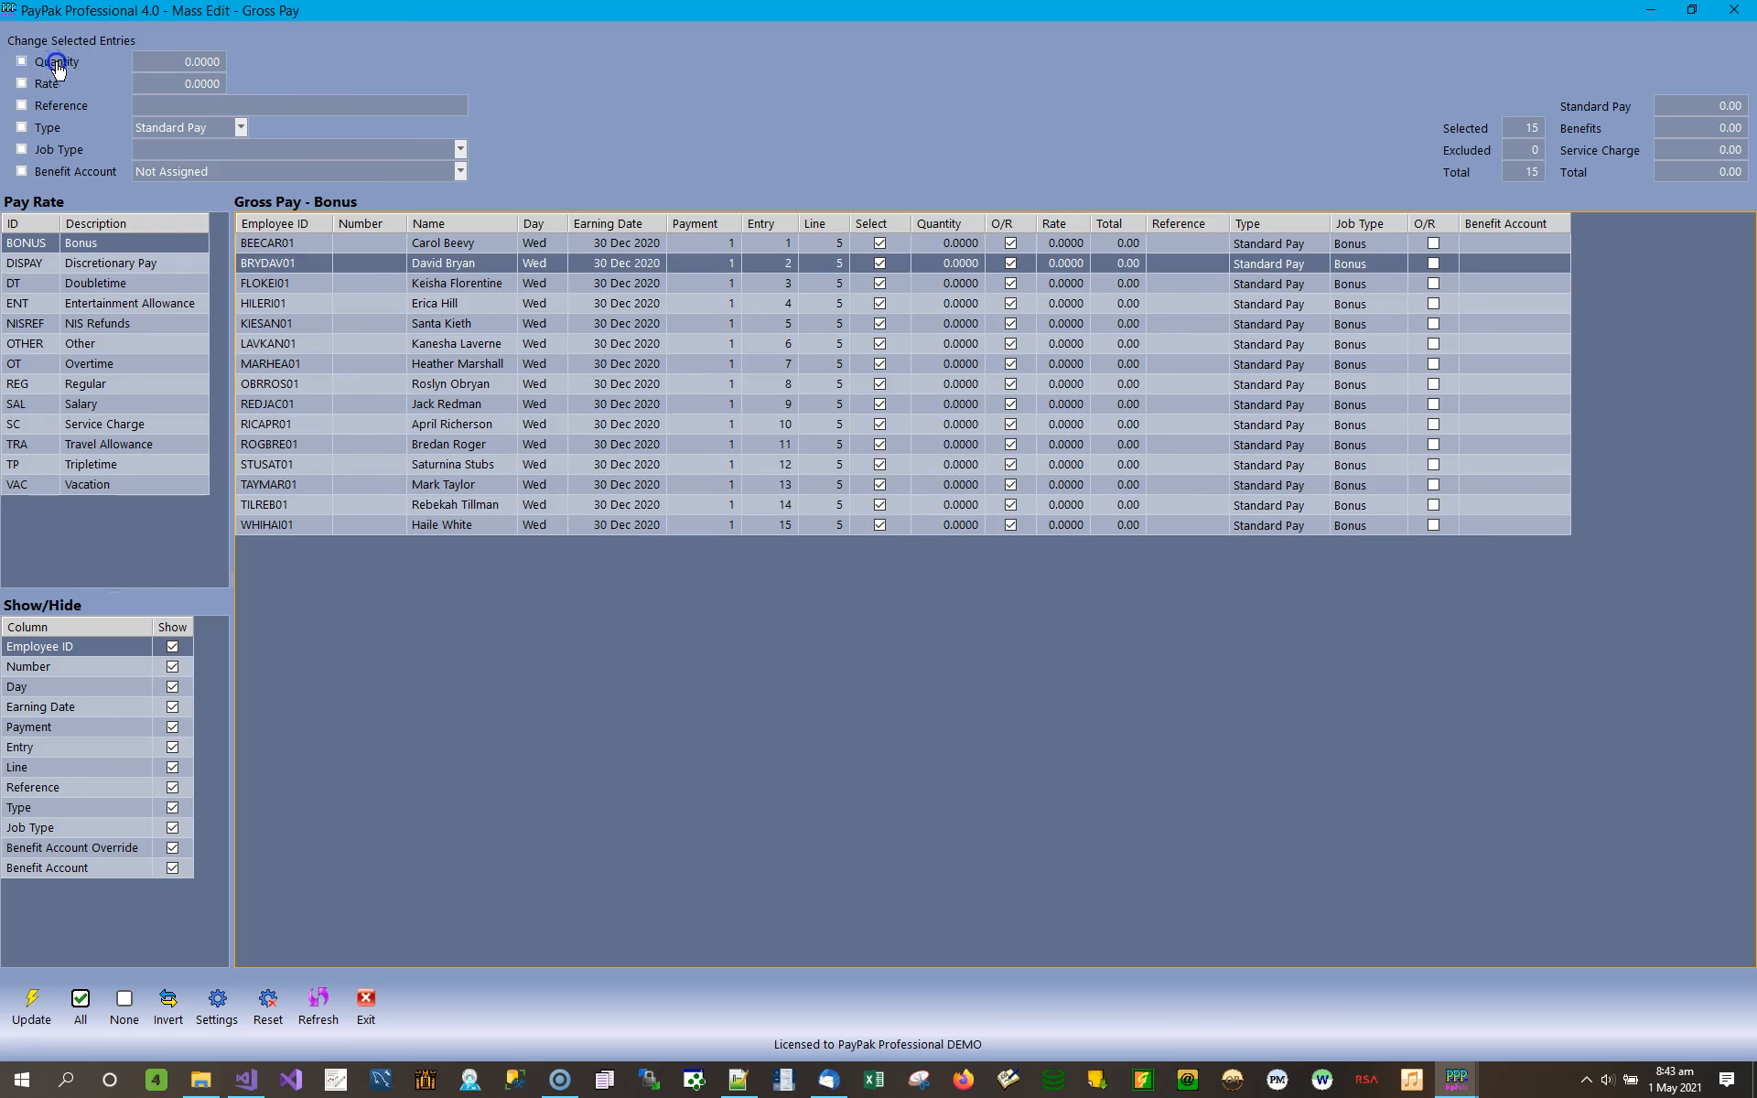
{"action": "left_click", "coordinate": [194, 66]}
{"action": "type", "text": "1"}
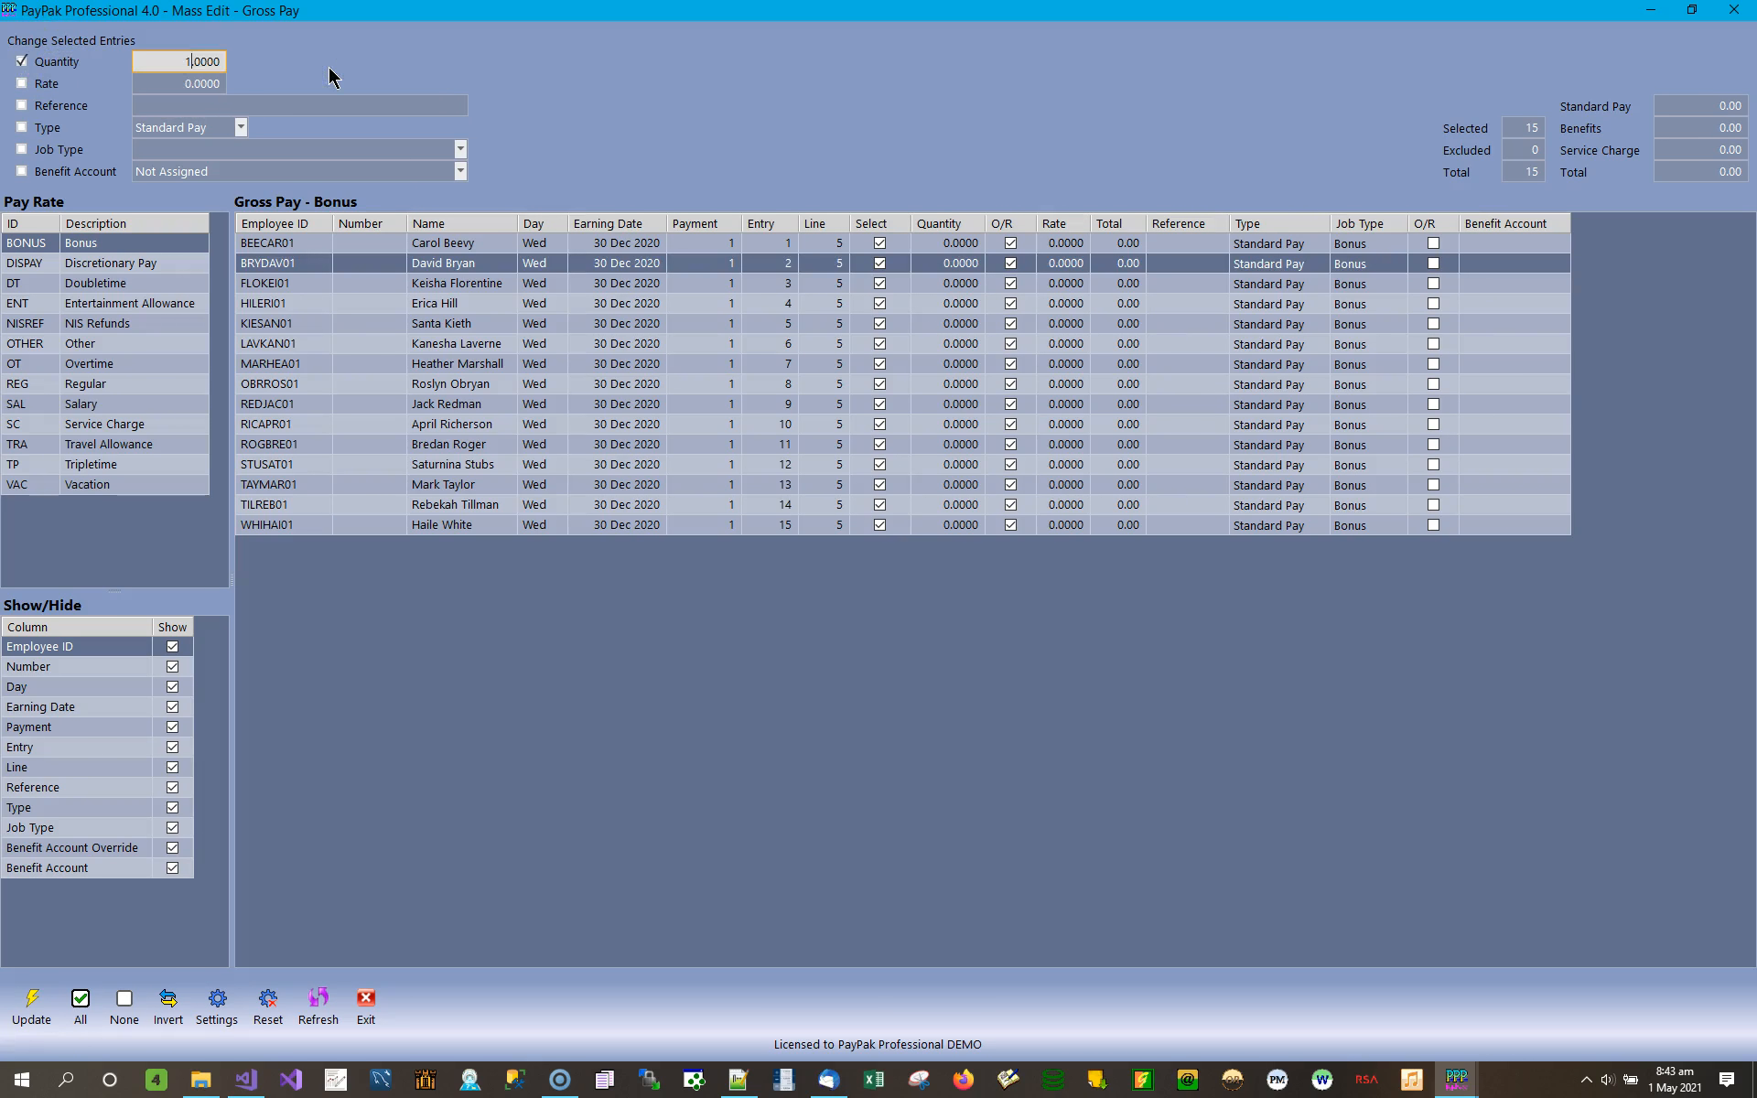
{"action": "left_click", "coordinate": [44, 84]}
{"action": "left_click", "coordinate": [188, 83]}
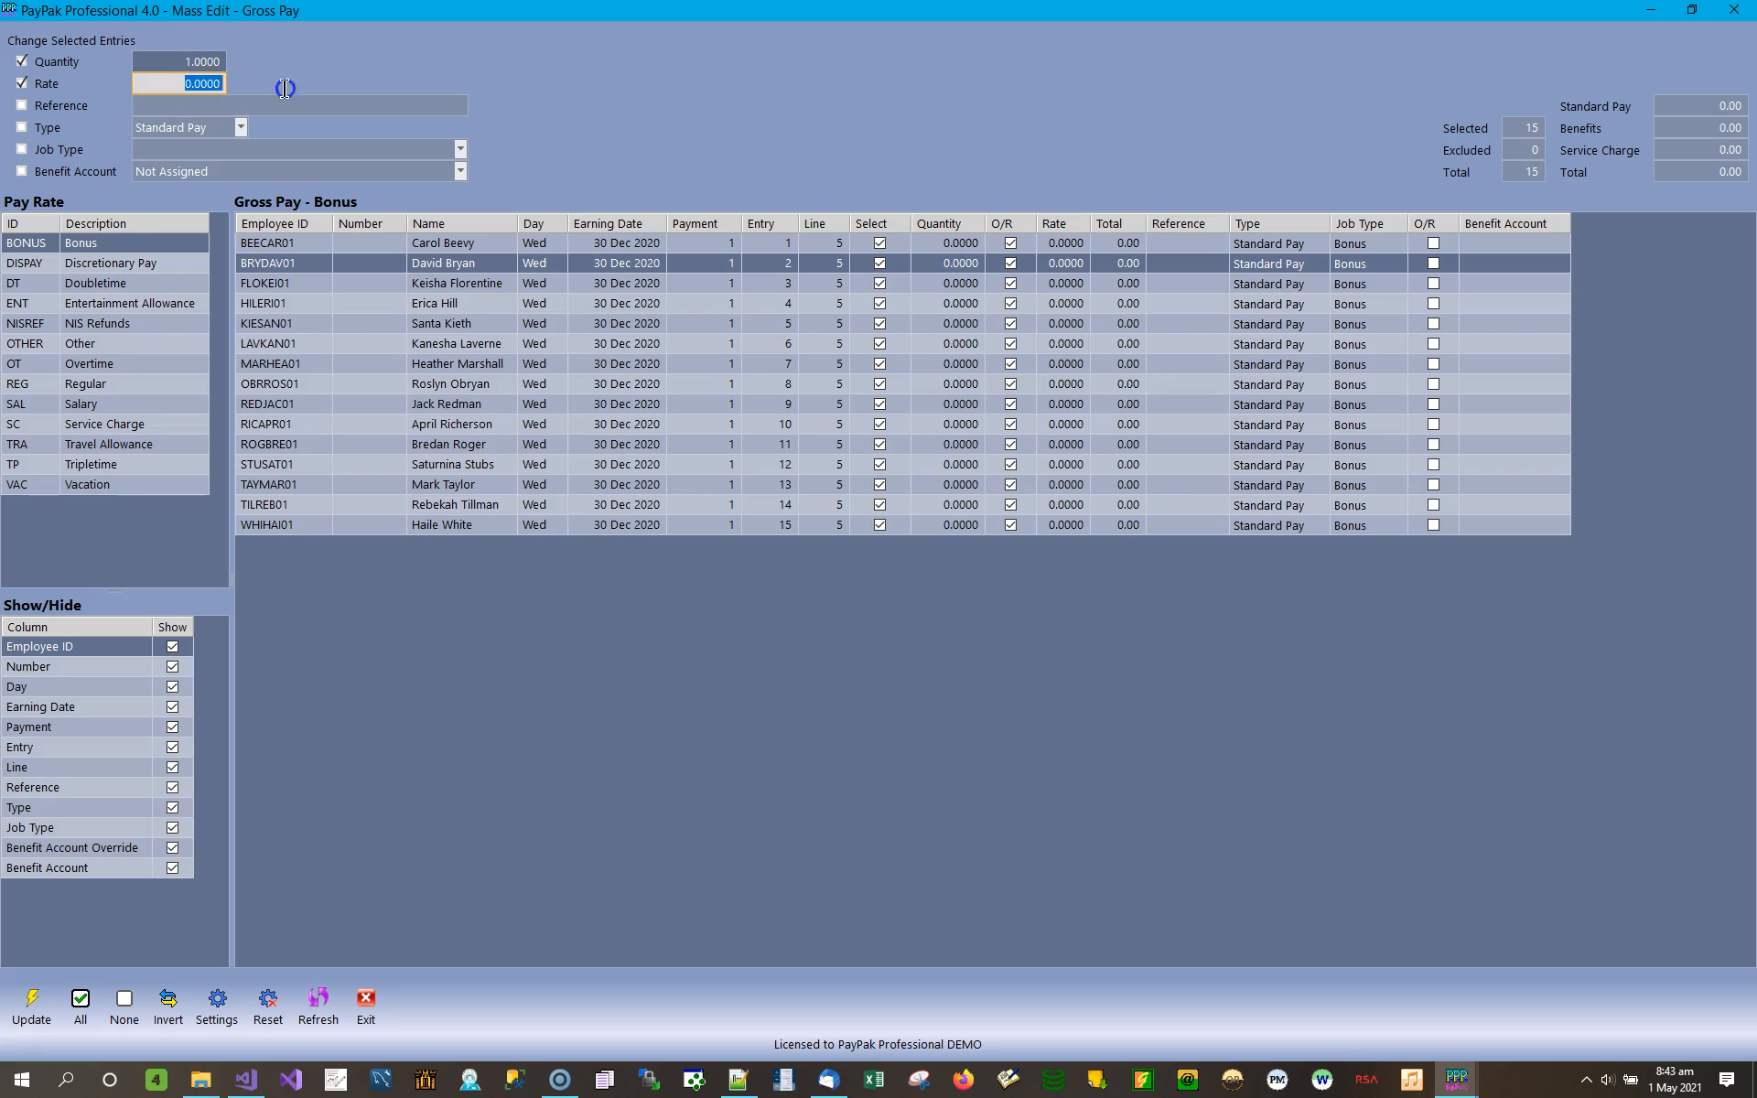
{"action": "type", "text": "100"}
{"action": "left_click", "coordinate": [81, 113]}
{"action": "left_click", "coordinate": [183, 109]}
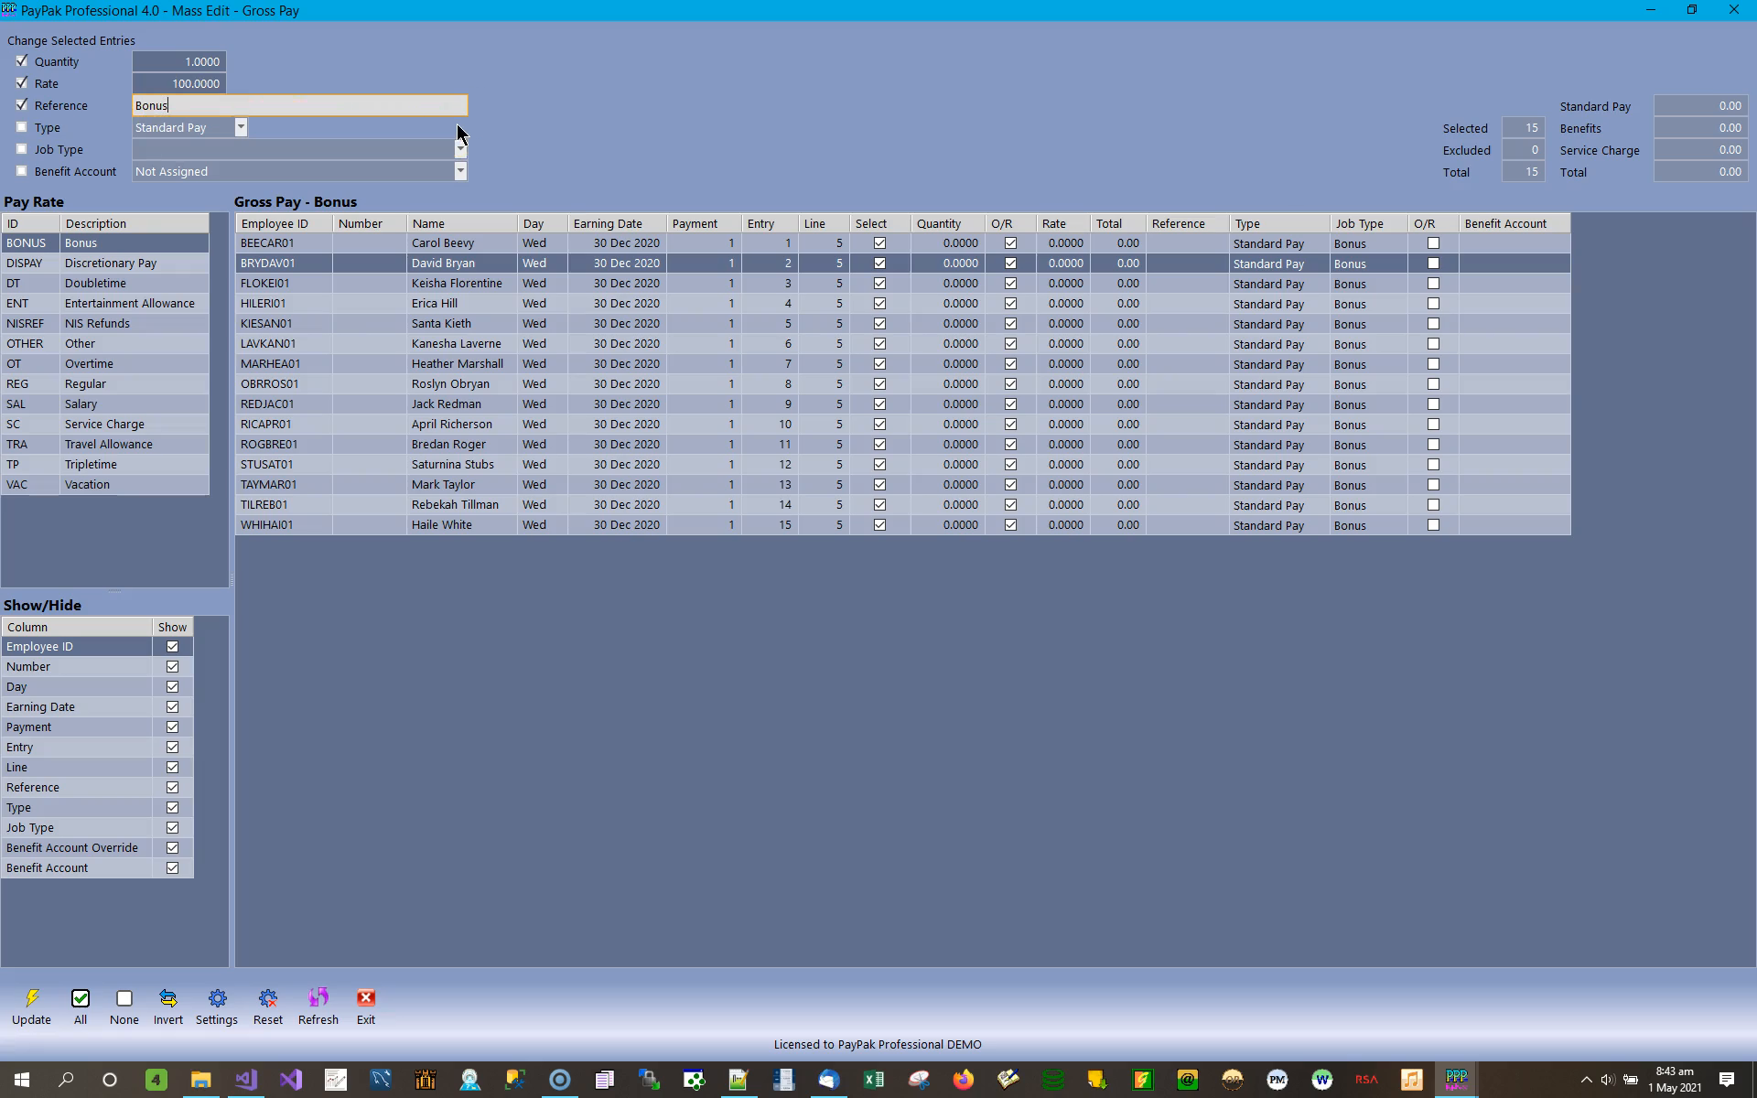
{"action": "left_click", "coordinate": [33, 1004]}
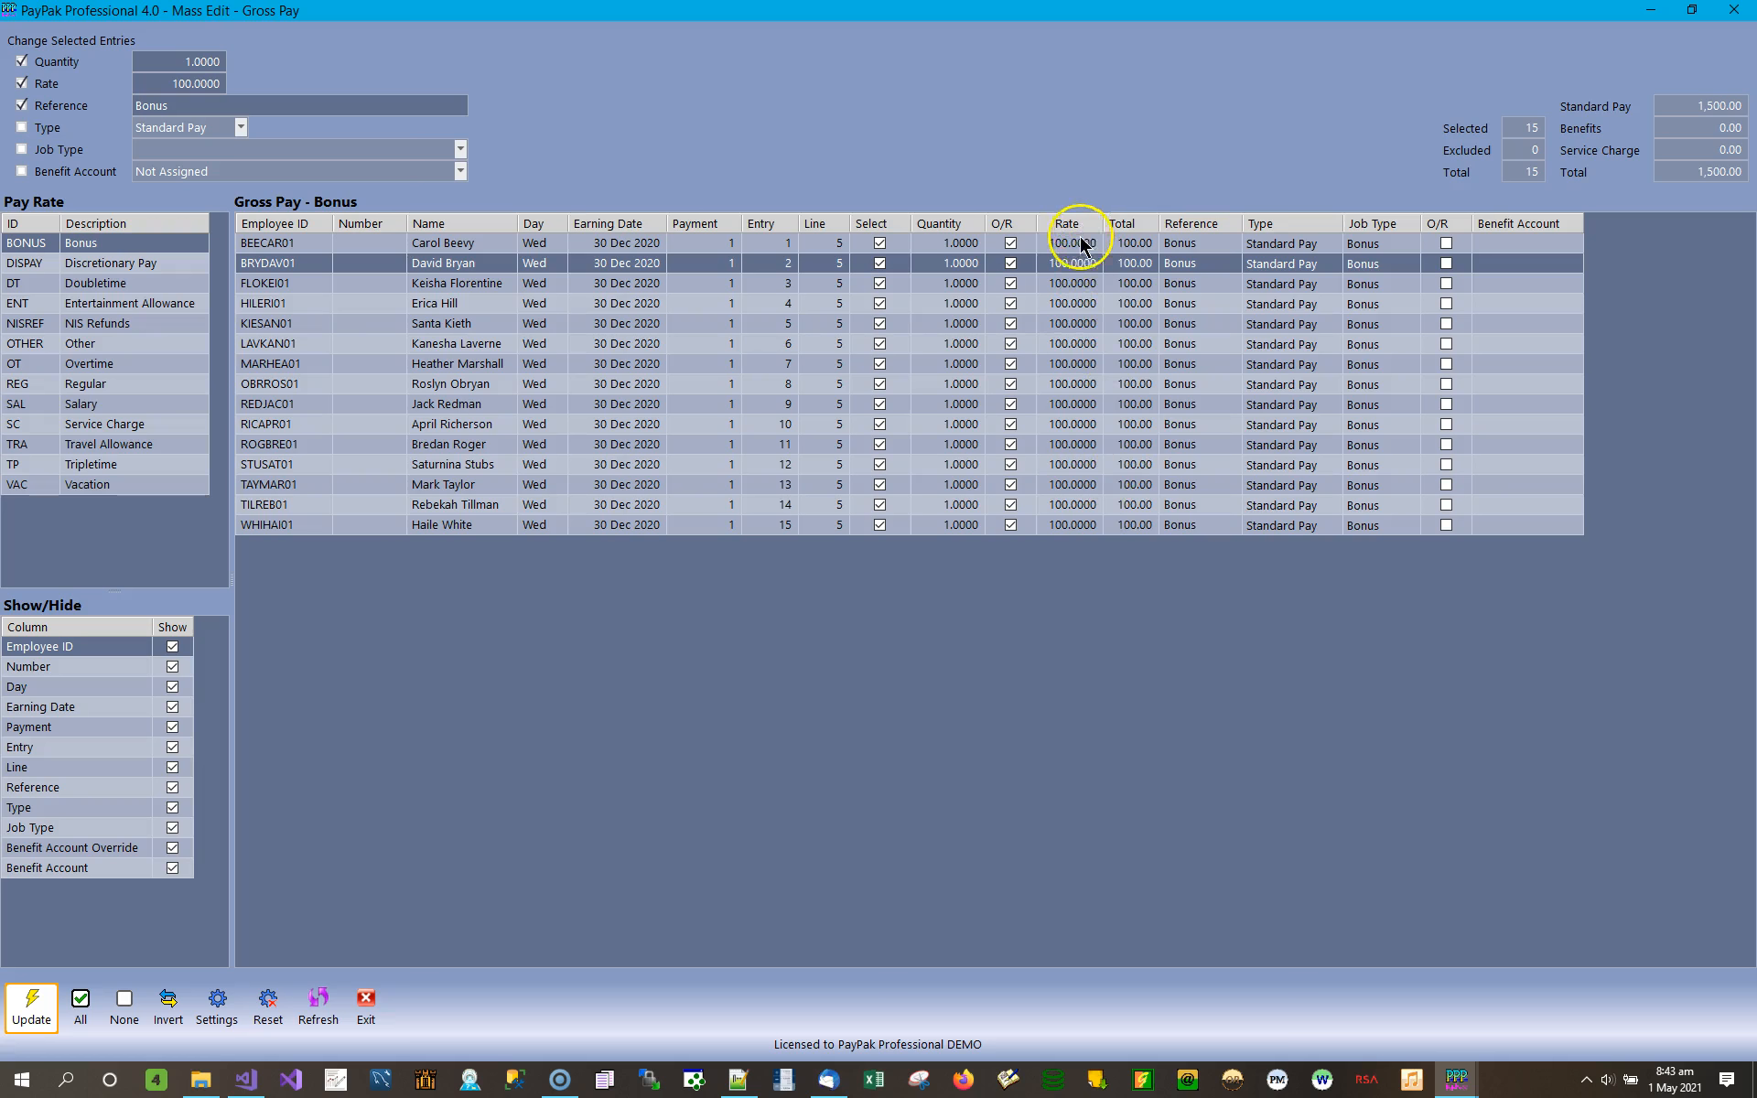
Set the Bonus rate to 150 for entry 2 and 90 for entry 13.
{"action": "left_click", "coordinate": [1143, 245]}
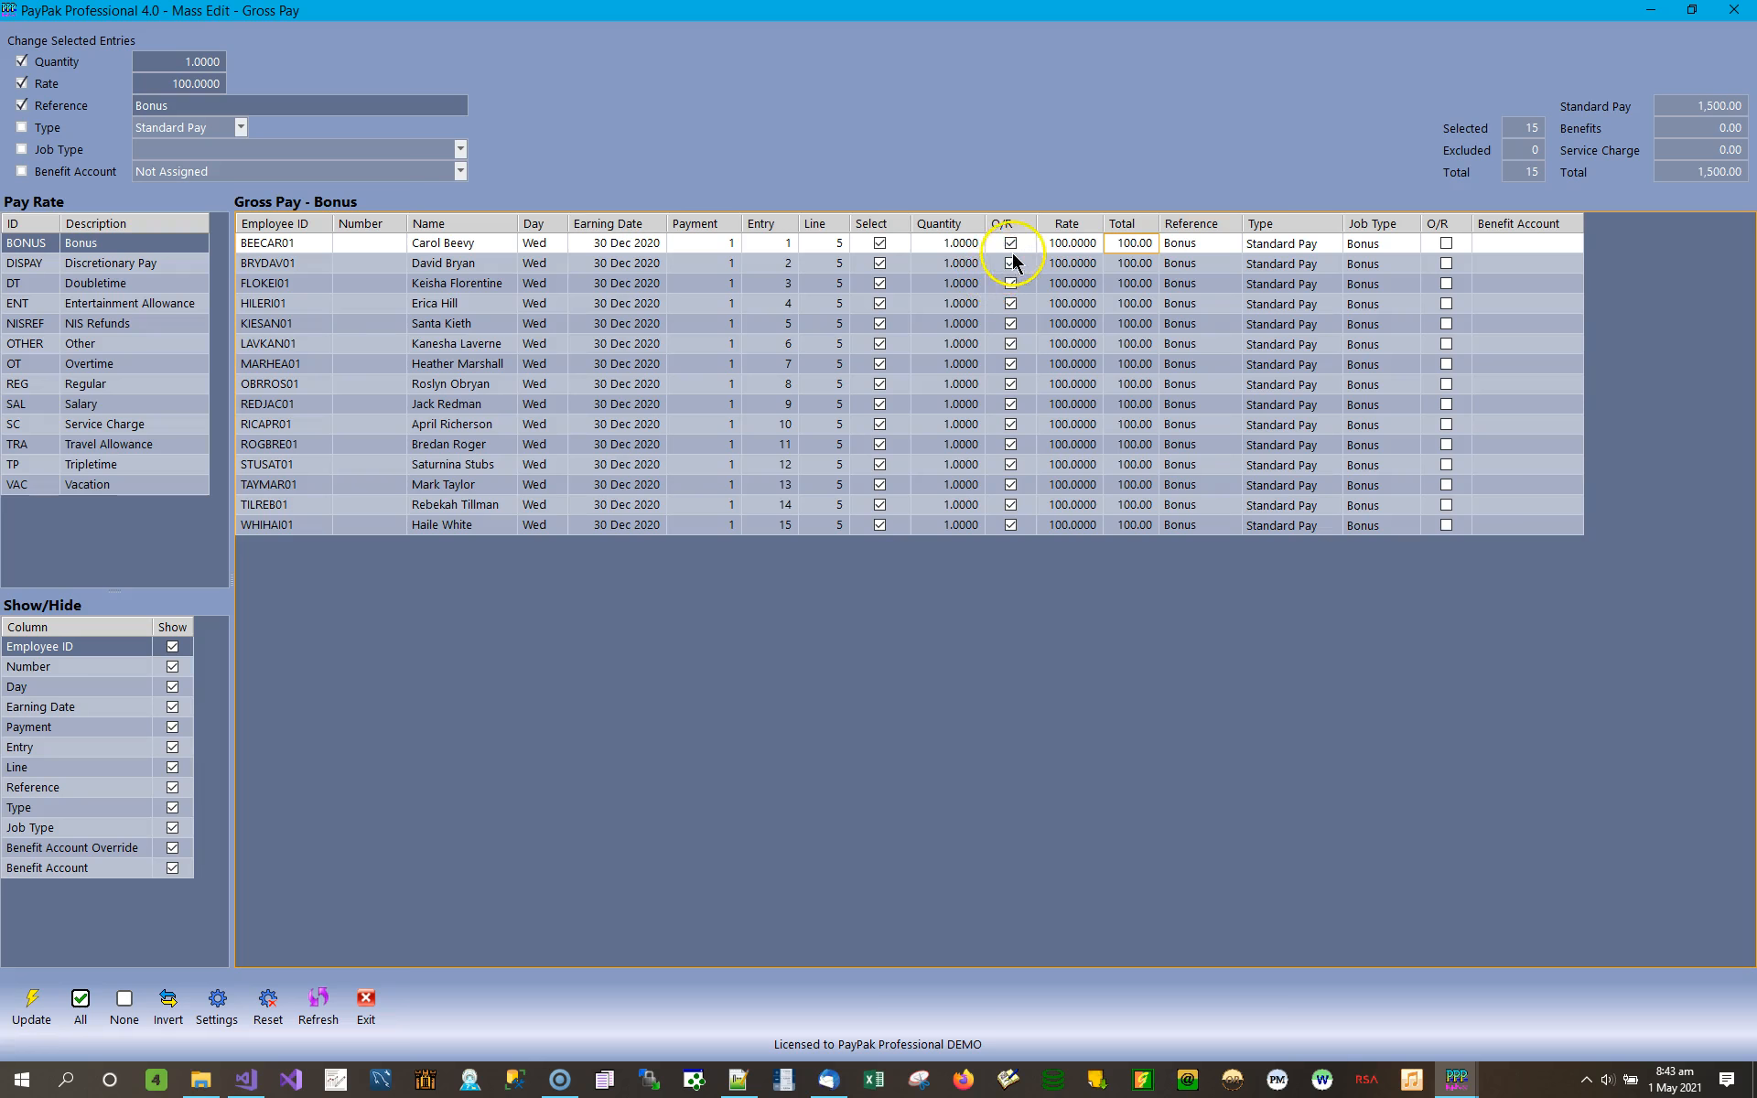
{"action": "left_click", "coordinate": [1067, 263]}
{"action": "type", "text": "150"}
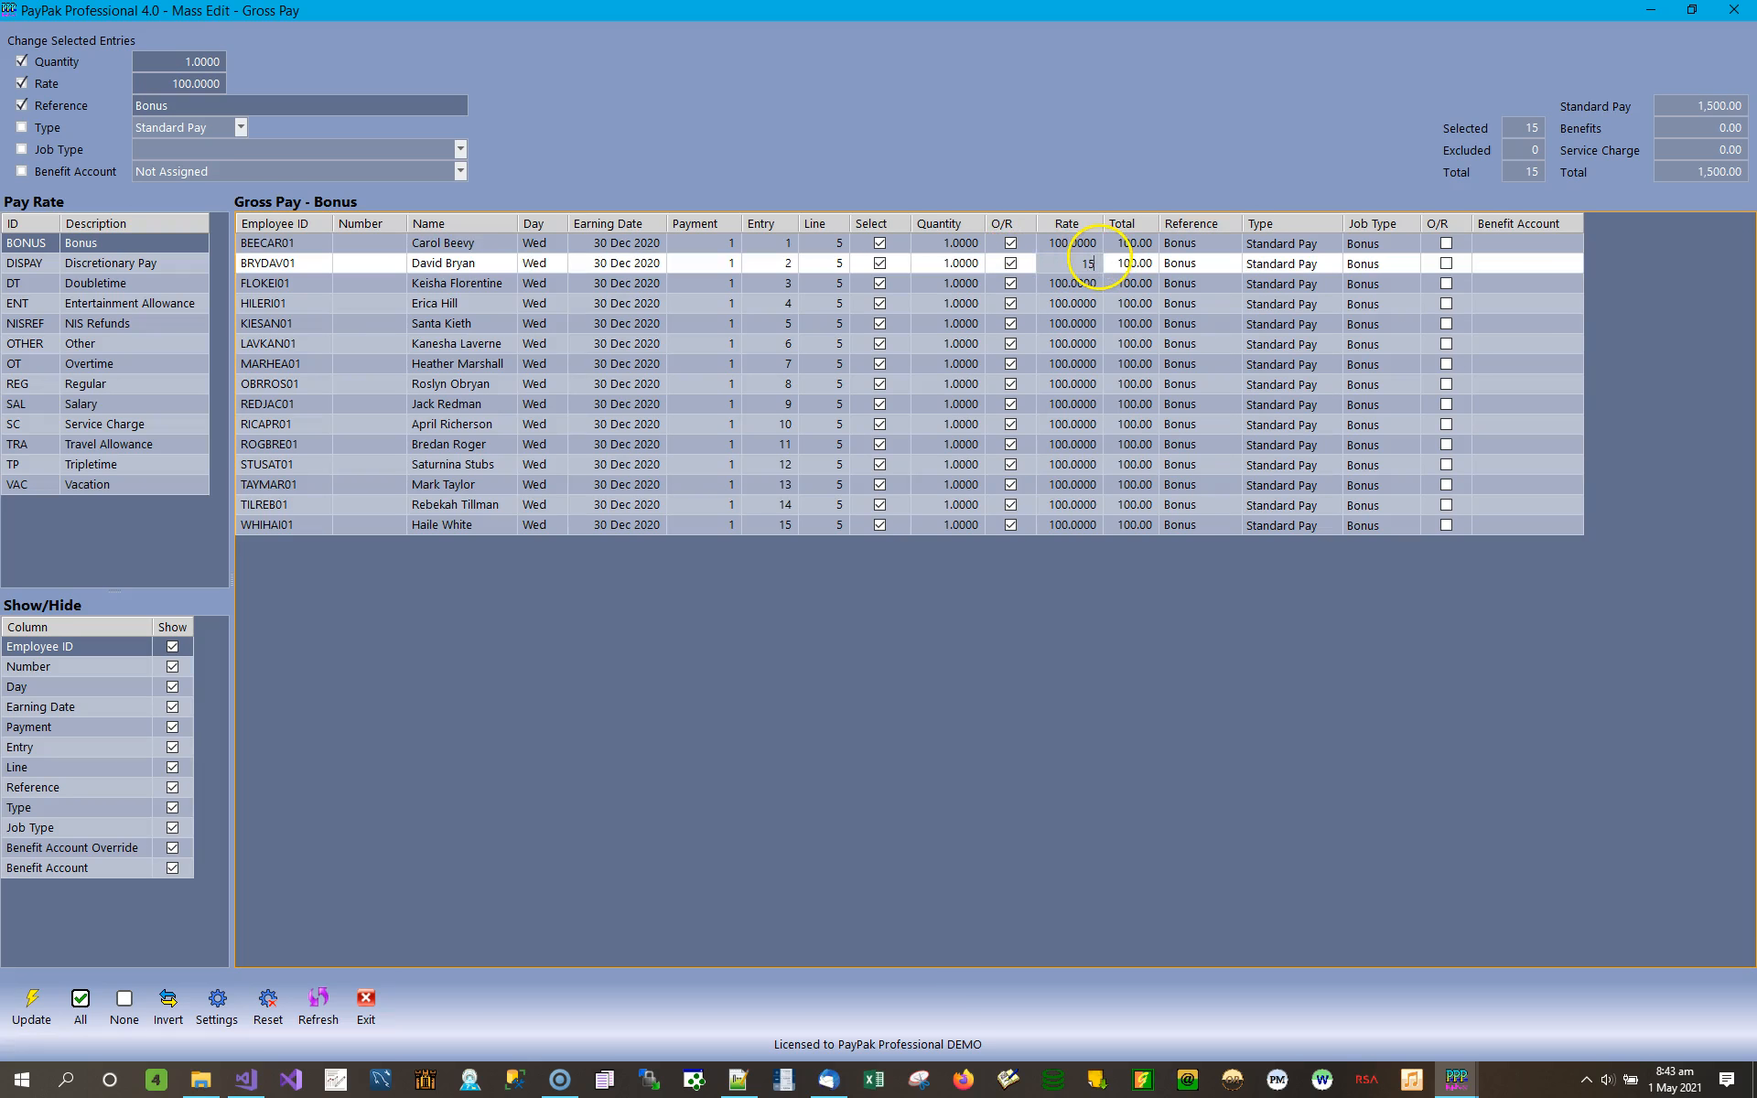
{"action": "key", "text": "Return"}
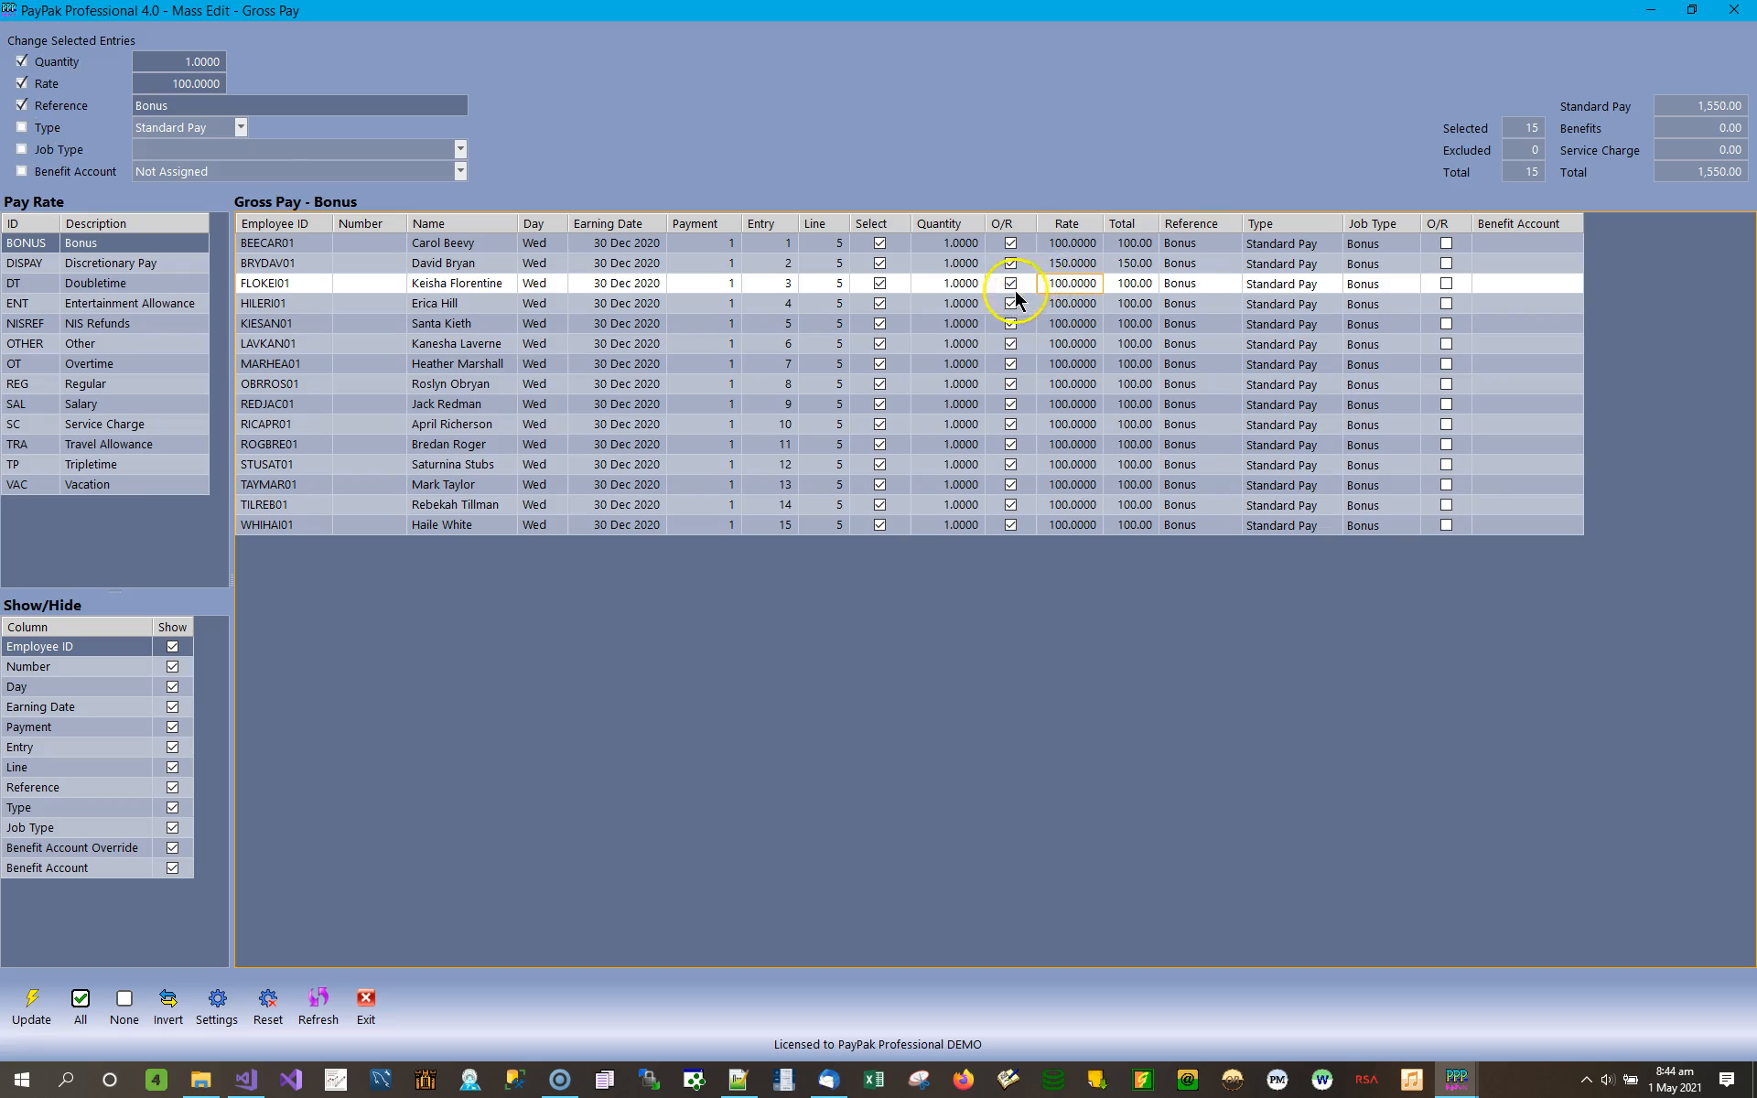
{"action": "left_click", "coordinate": [1067, 265]}
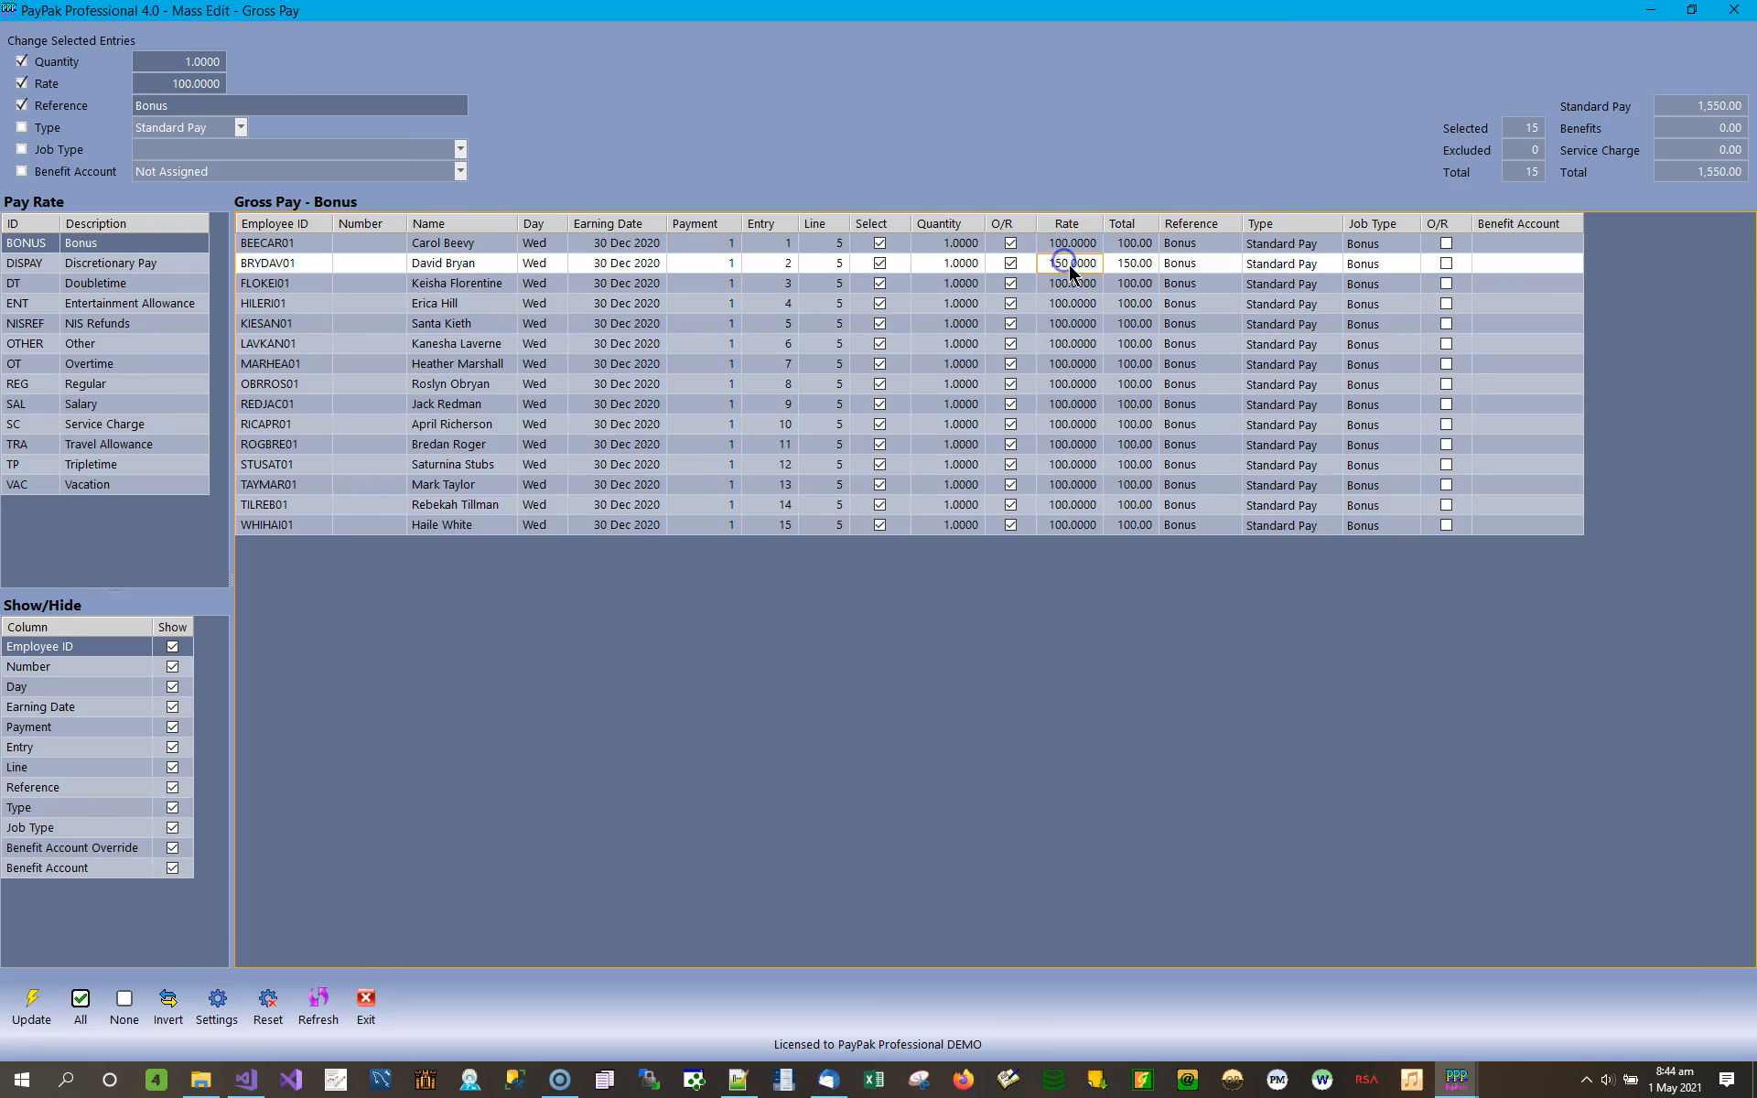
{"action": "left_click", "coordinate": [1080, 488]}
{"action": "type", "text": "90"}
{"action": "key", "text": "Return"}
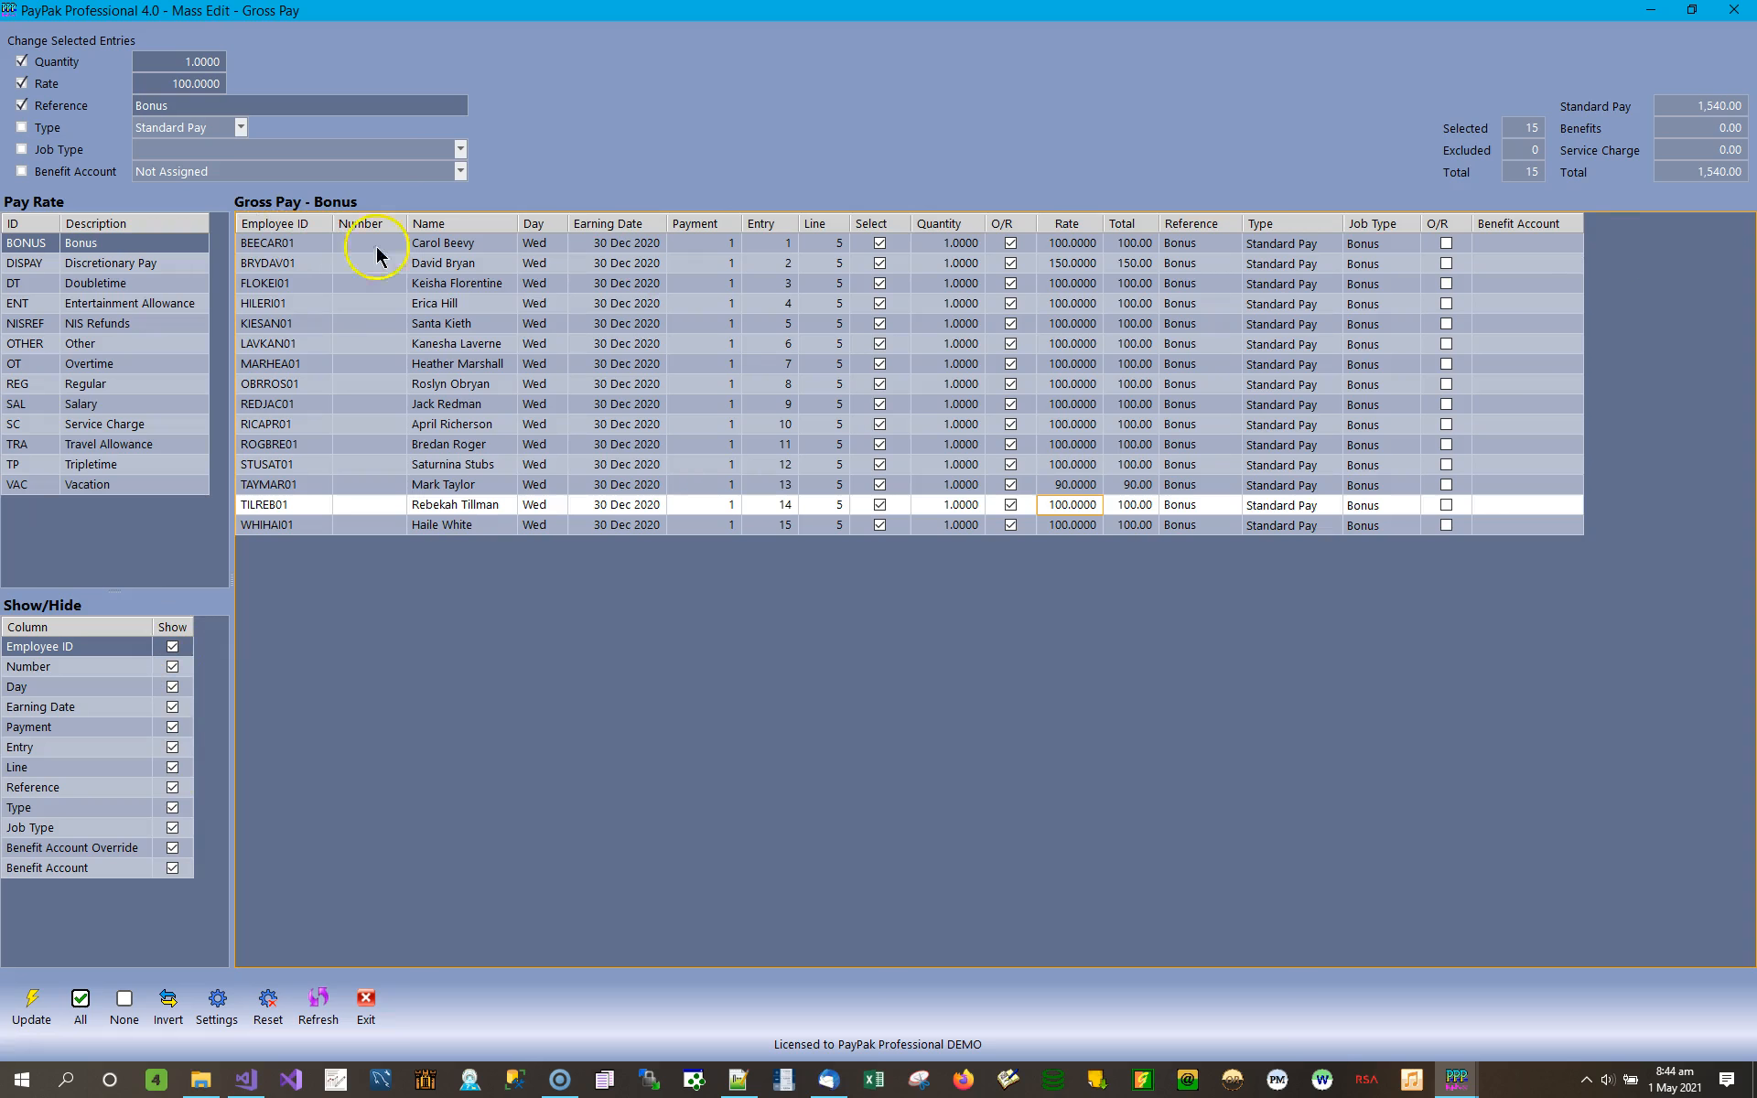
Hide the Number column in the Bonus gross pay entries.
{"action": "left_click", "coordinate": [1549, 314]}
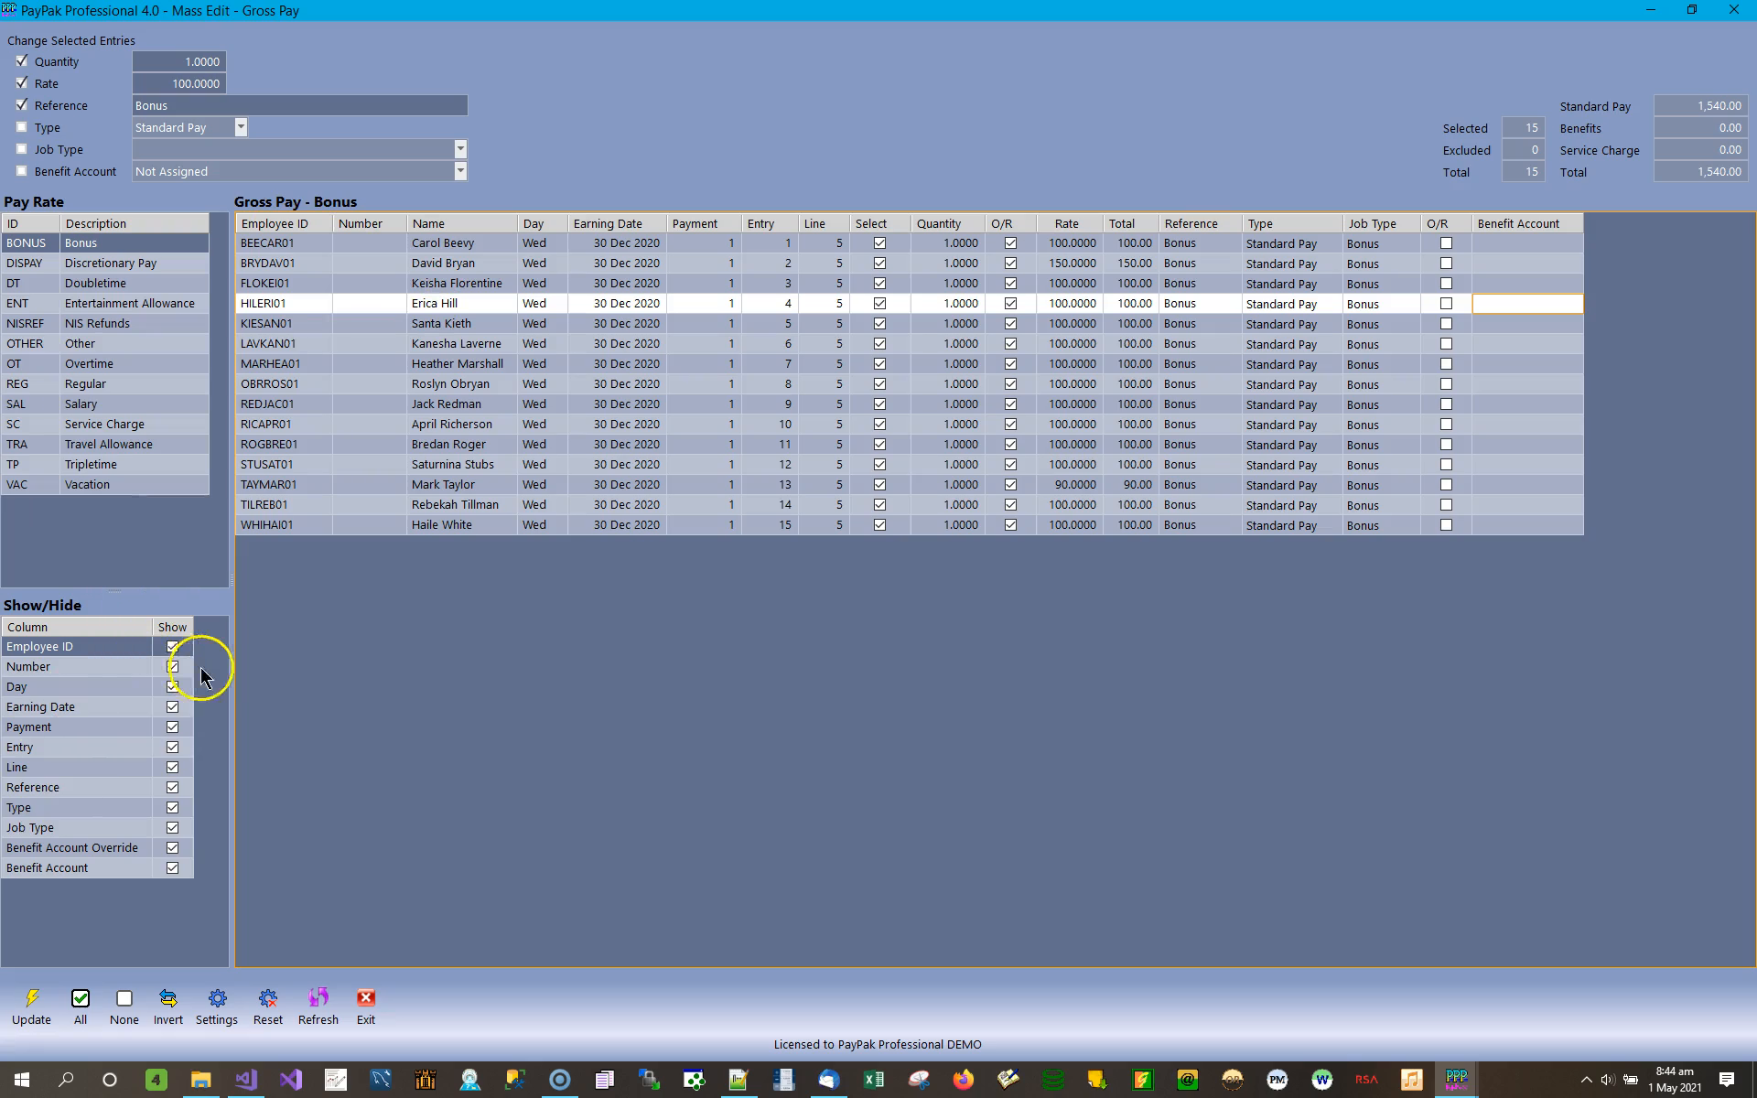
{"action": "left_click", "coordinate": [369, 228]}
{"action": "left_click", "coordinate": [371, 244]}
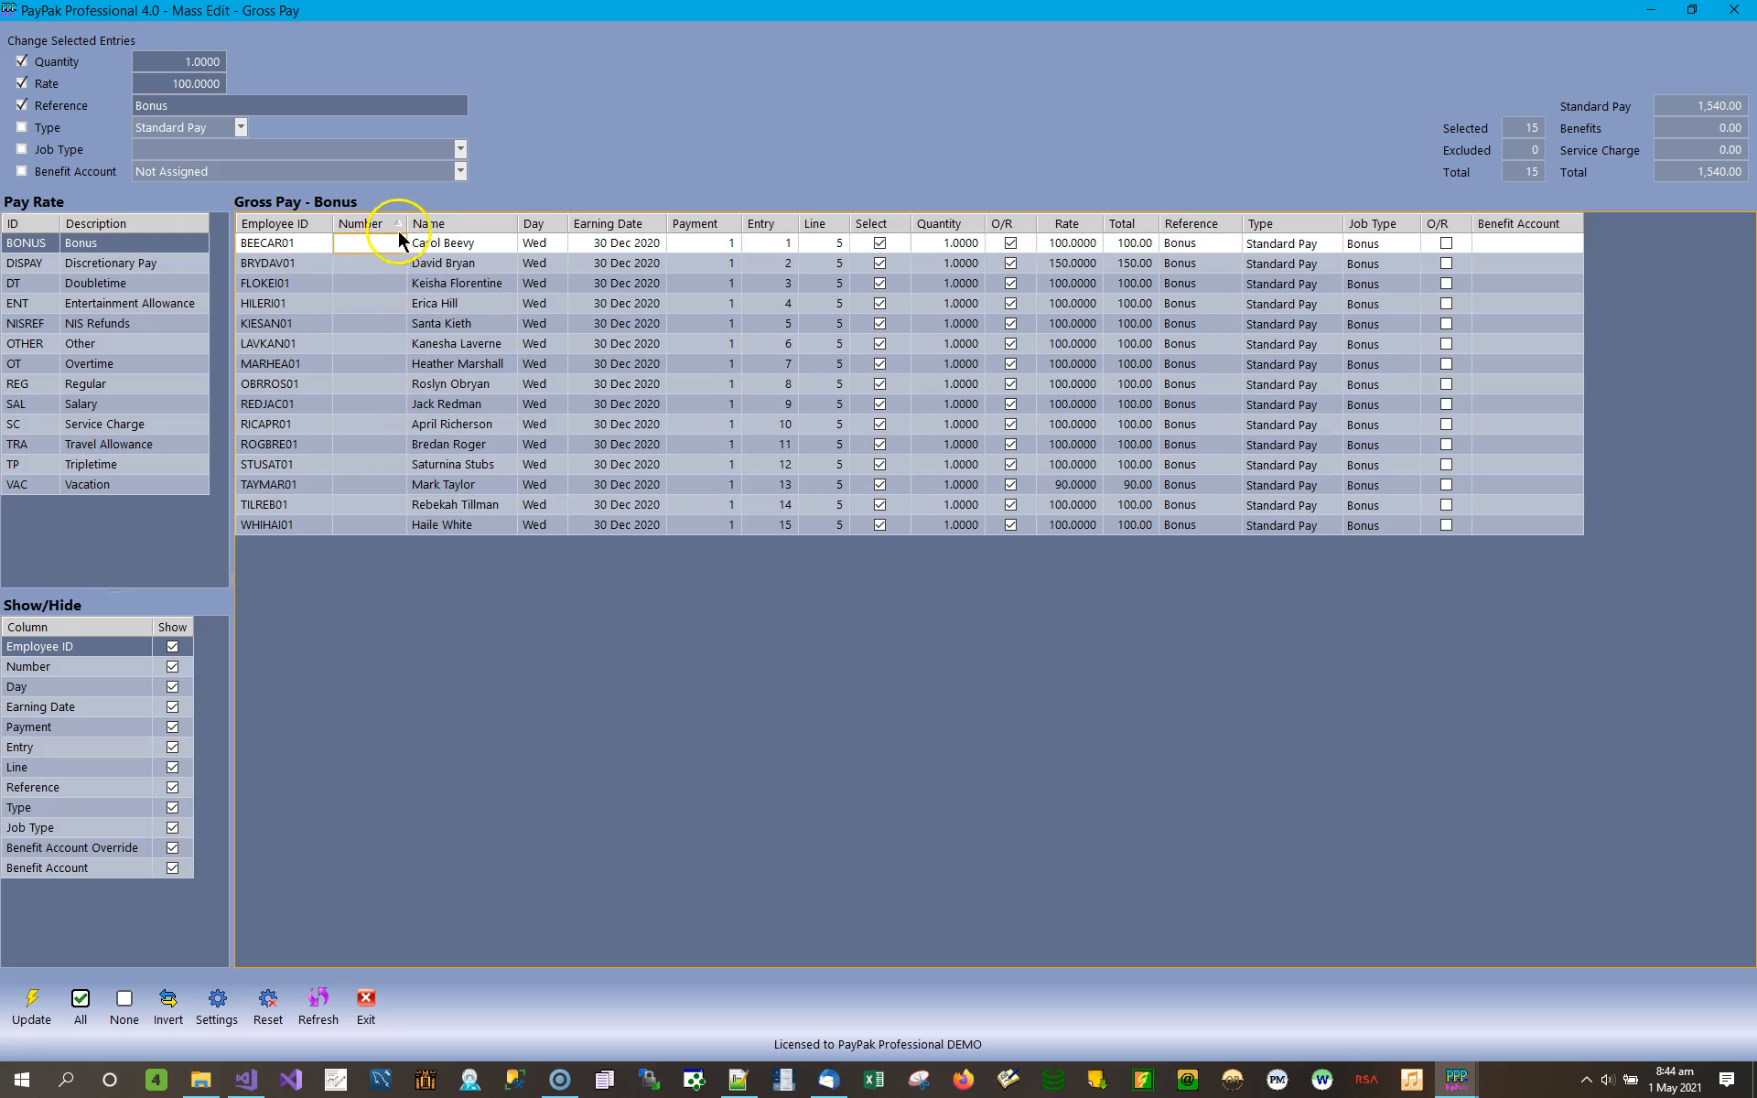
{"action": "left_click", "coordinate": [172, 667]}
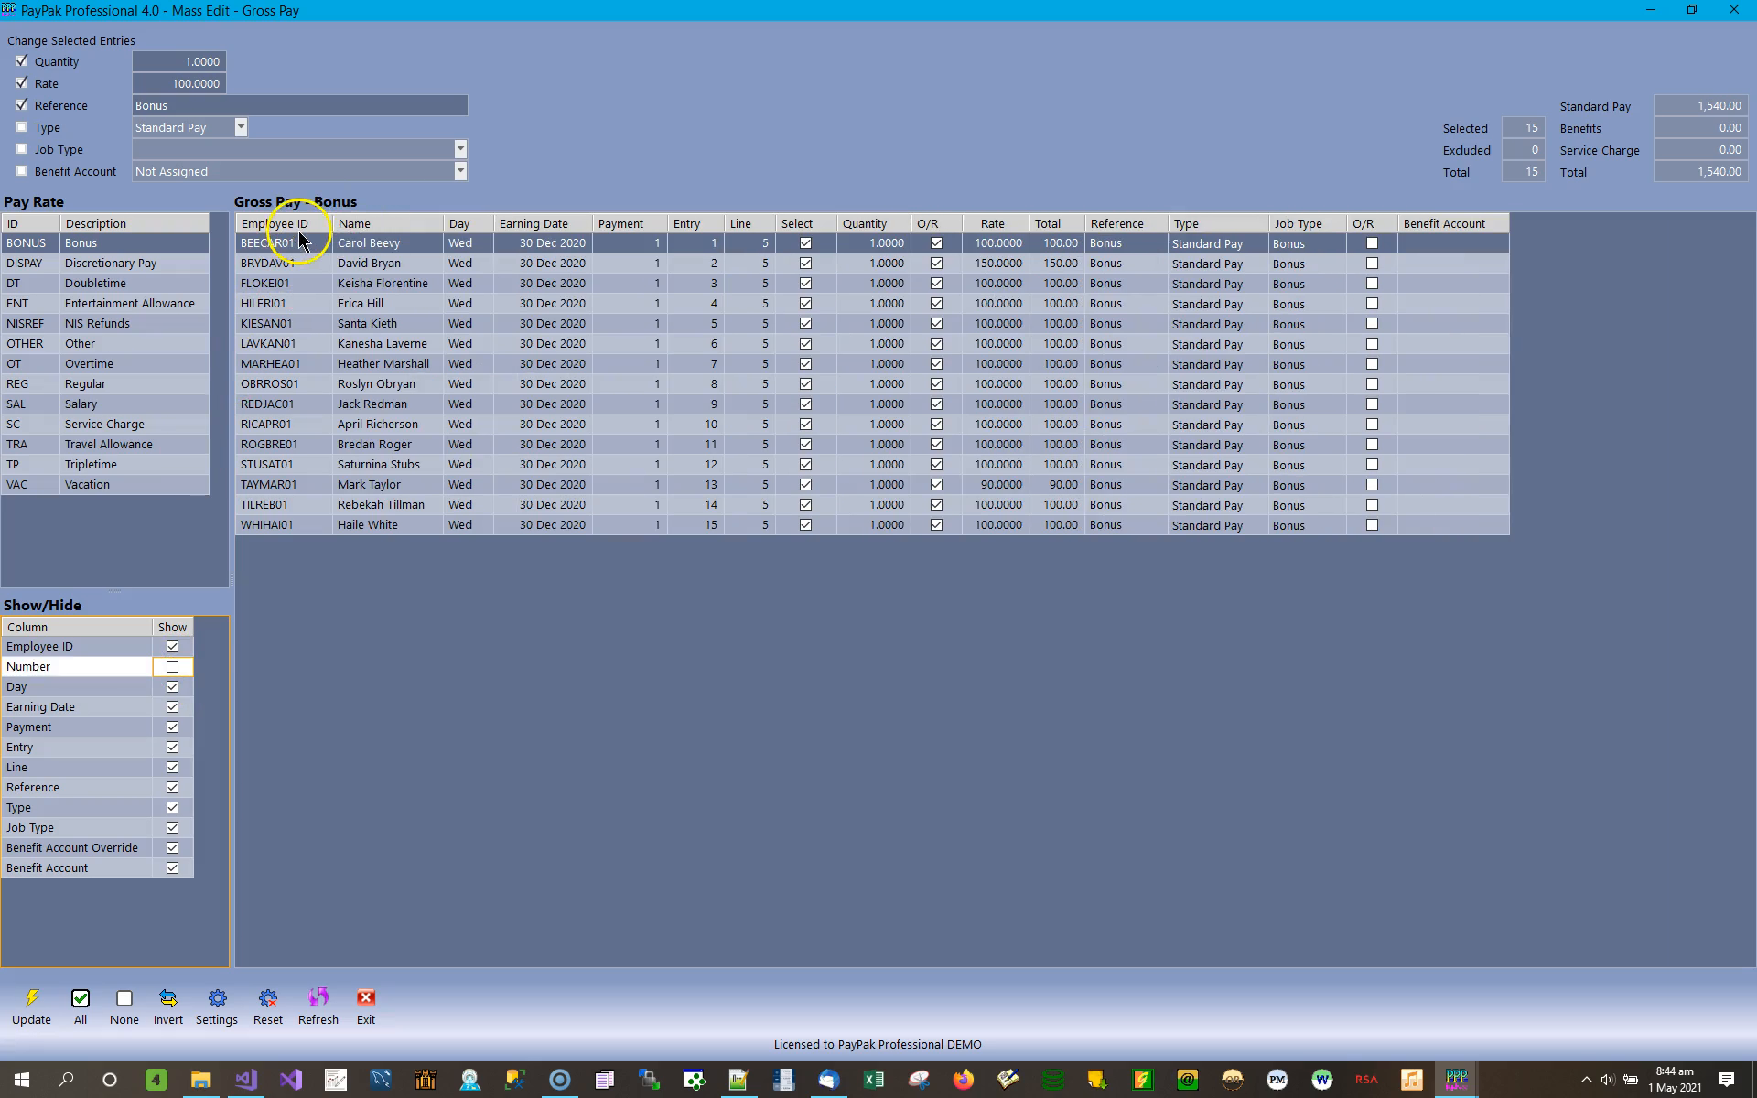
Hide the Employee ID, Day, Earning Date, Payment, Entry and Line columns in the Bonus gross pay entries.
{"action": "left_click", "coordinate": [173, 647]}
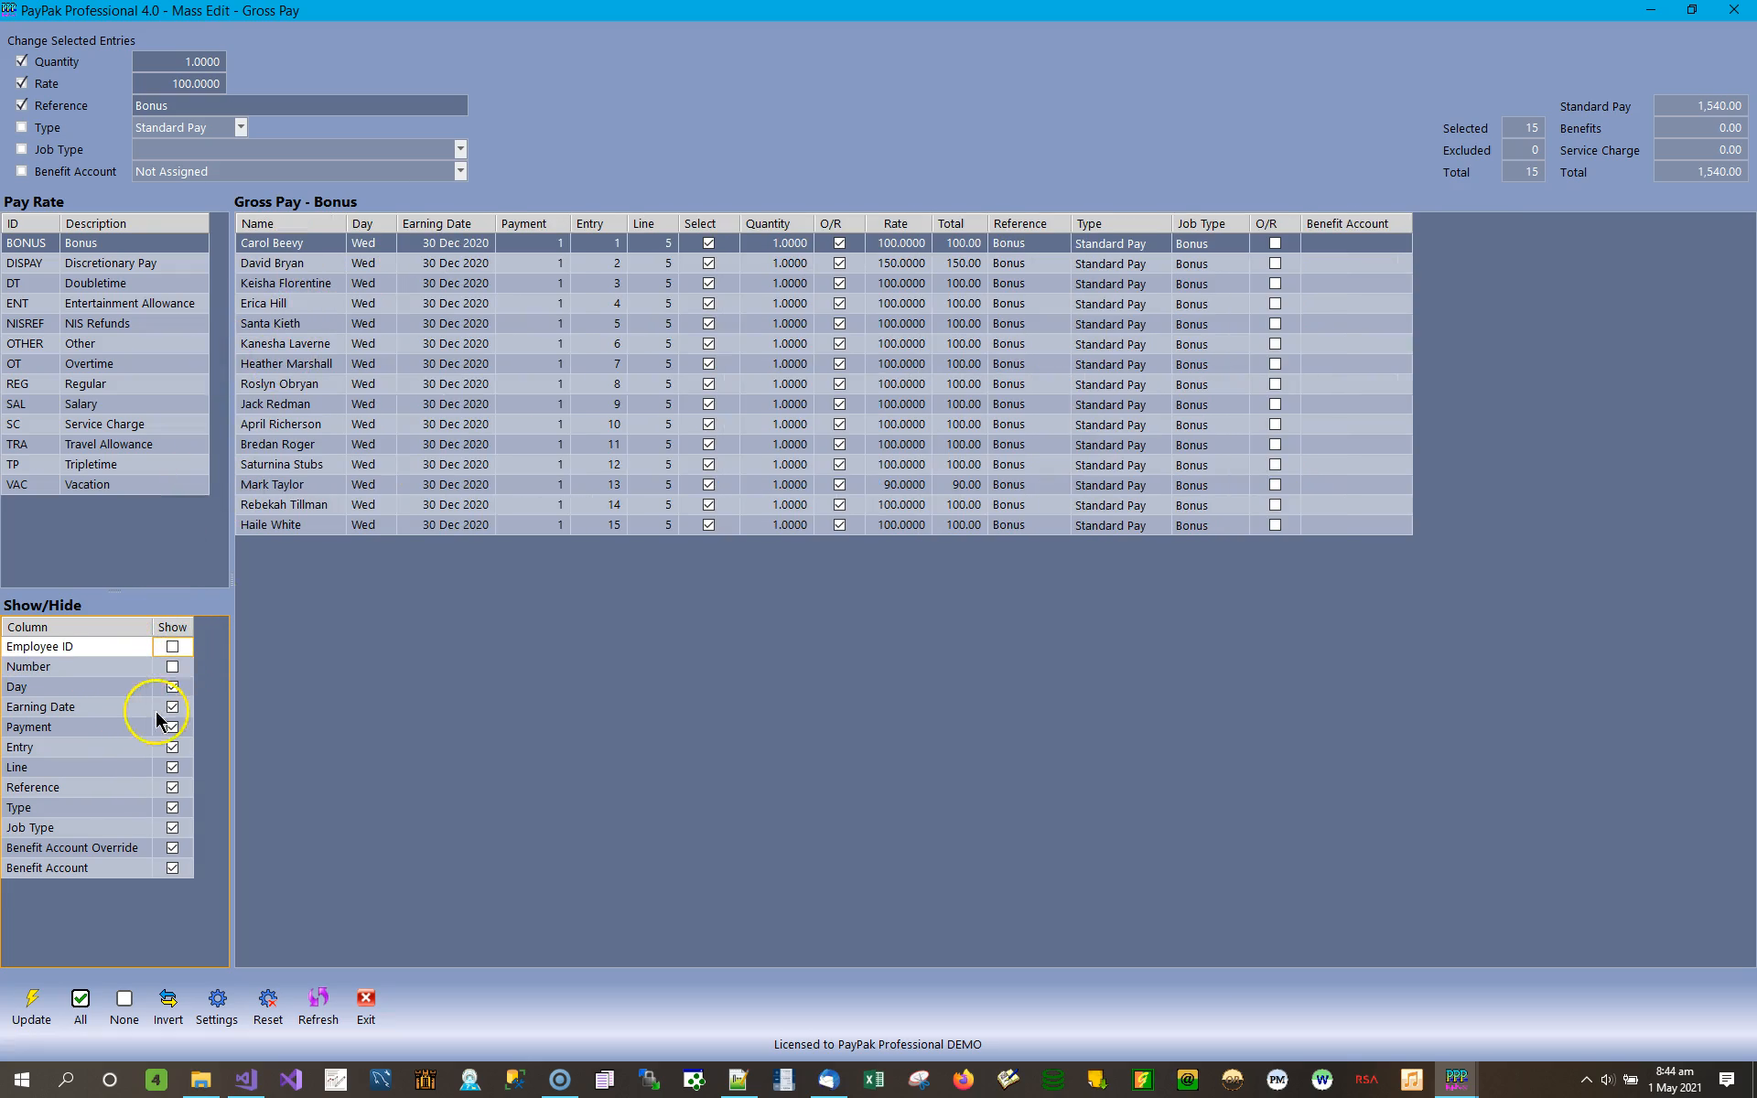
{"action": "left_click", "coordinate": [172, 686]}
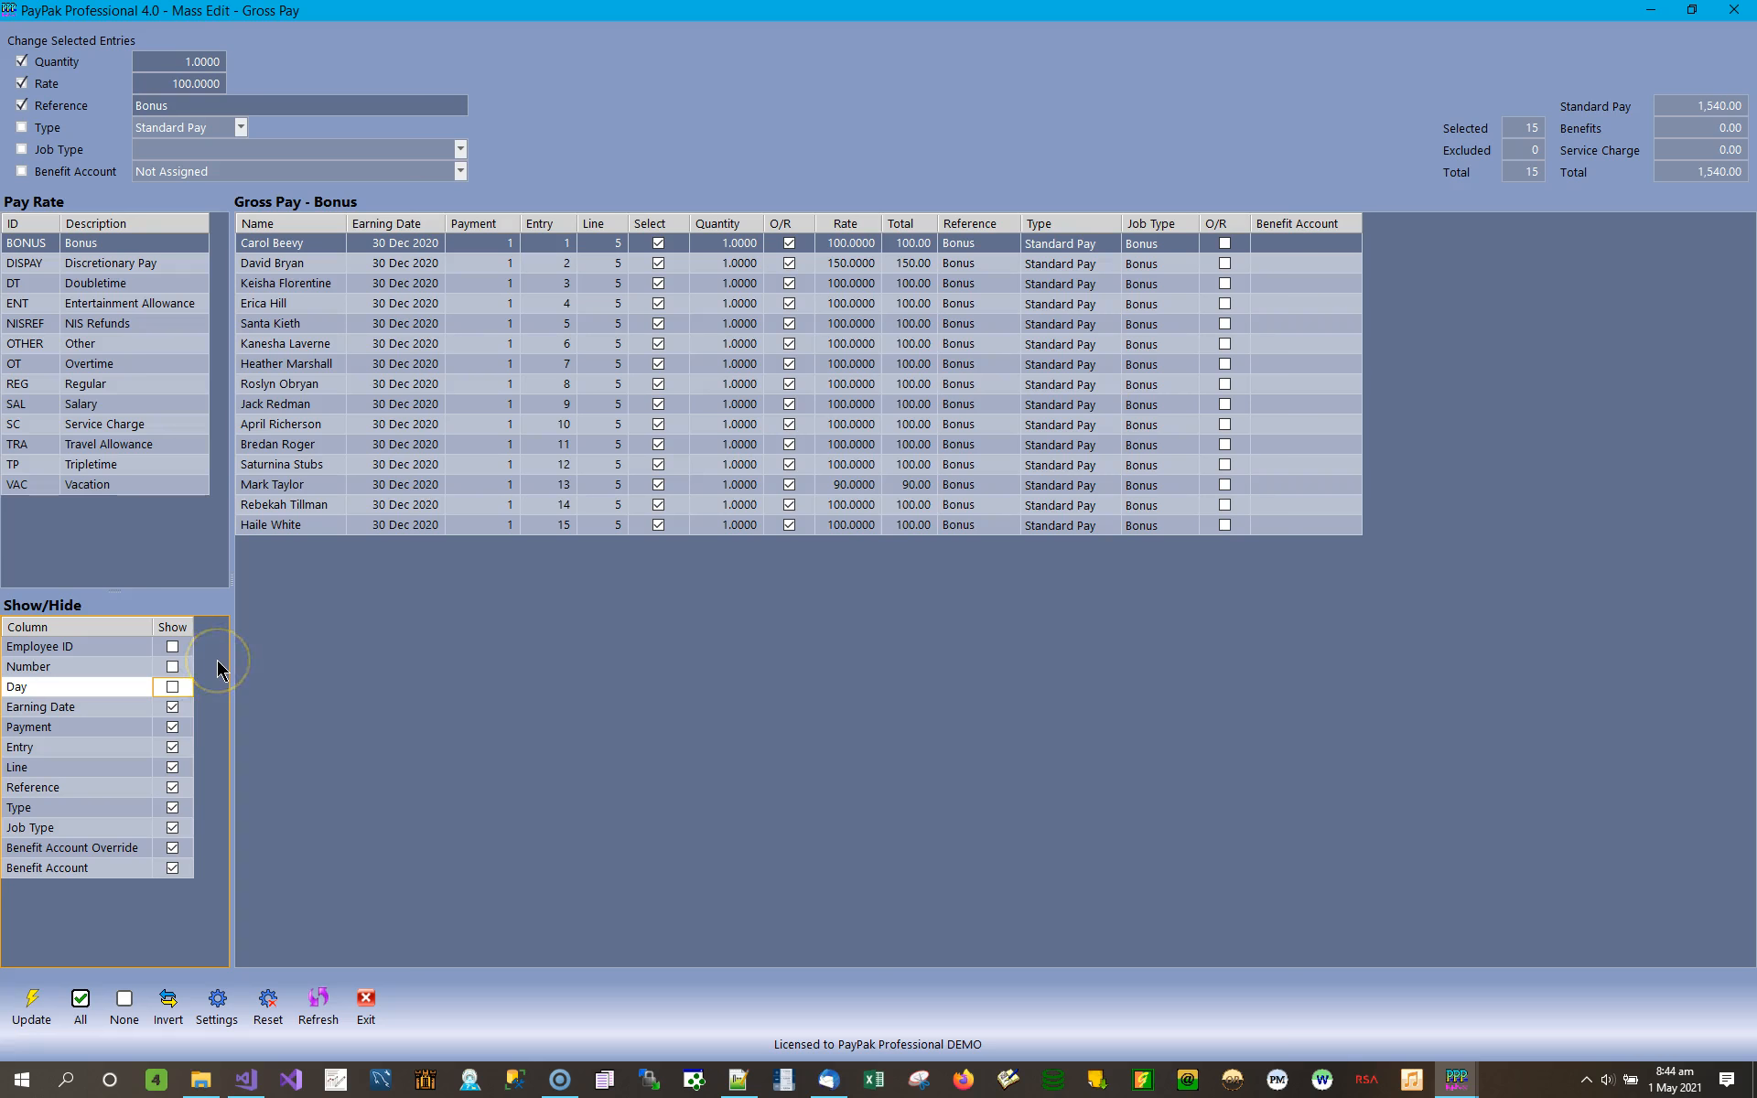
{"action": "left_click", "coordinate": [173, 708]}
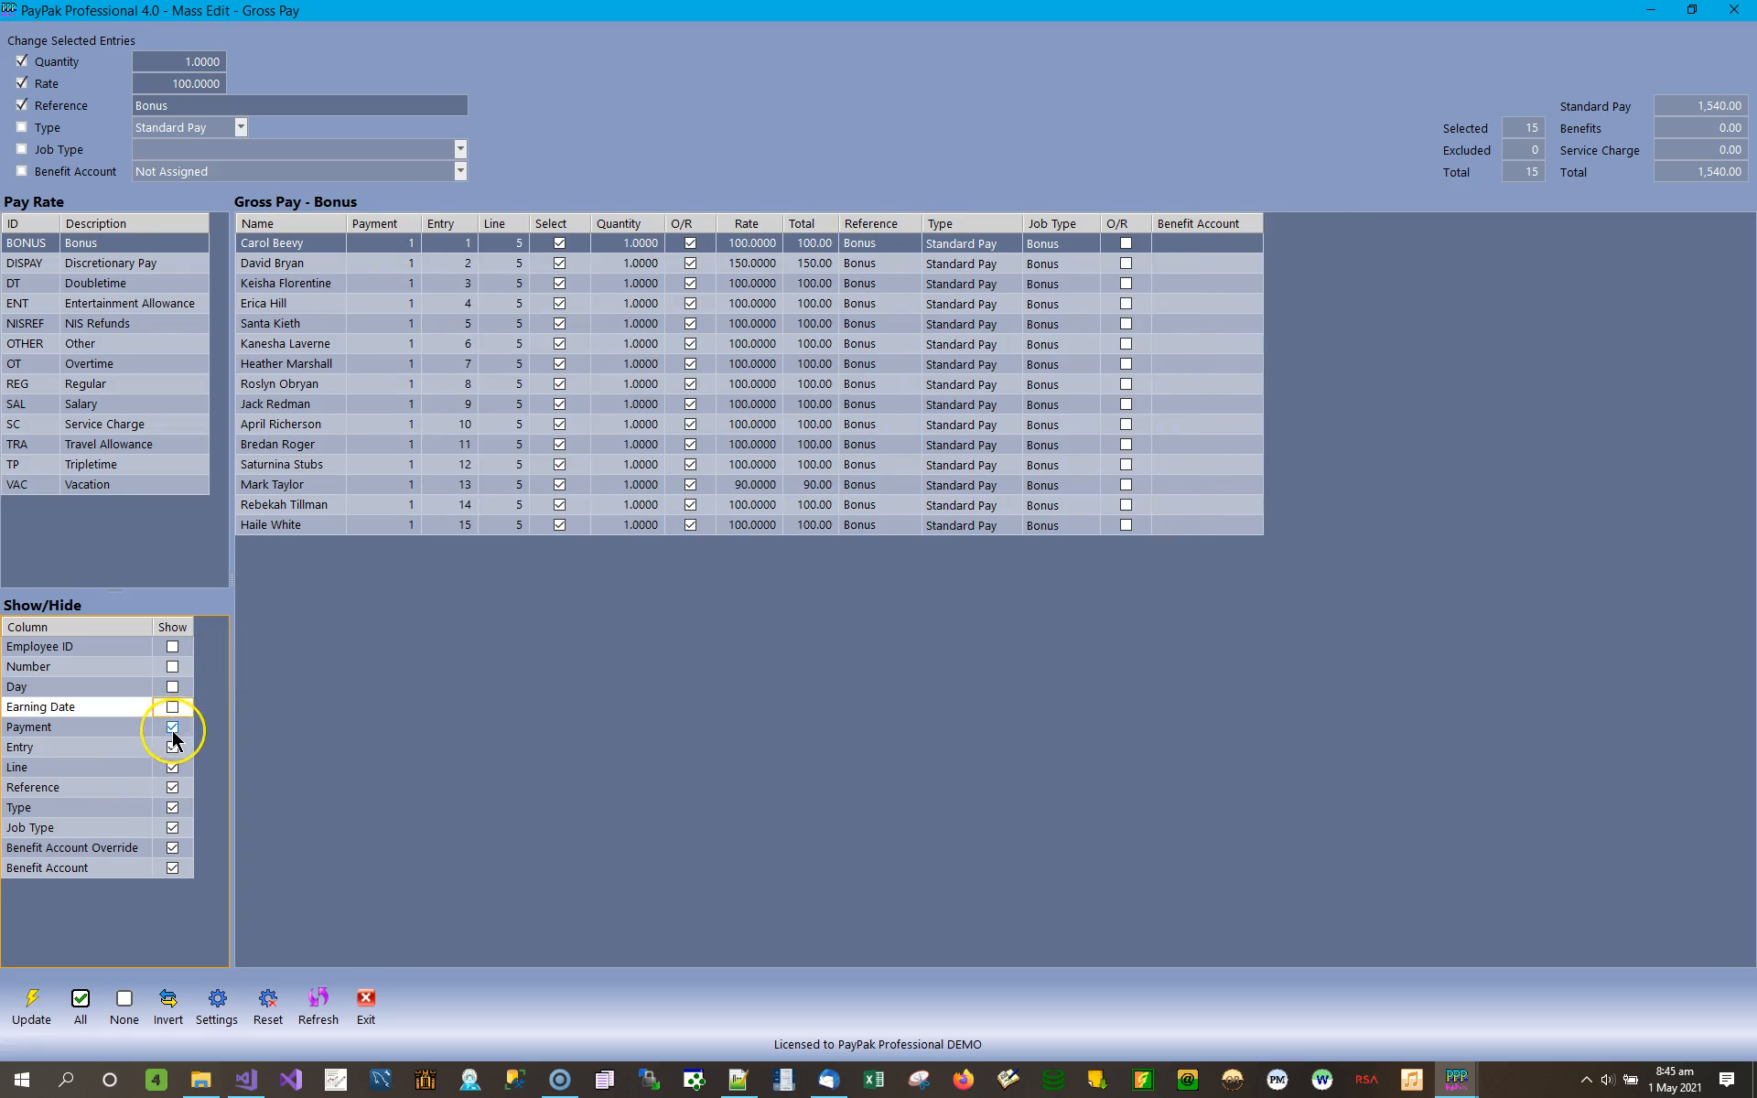
{"action": "left_click", "coordinate": [172, 728]}
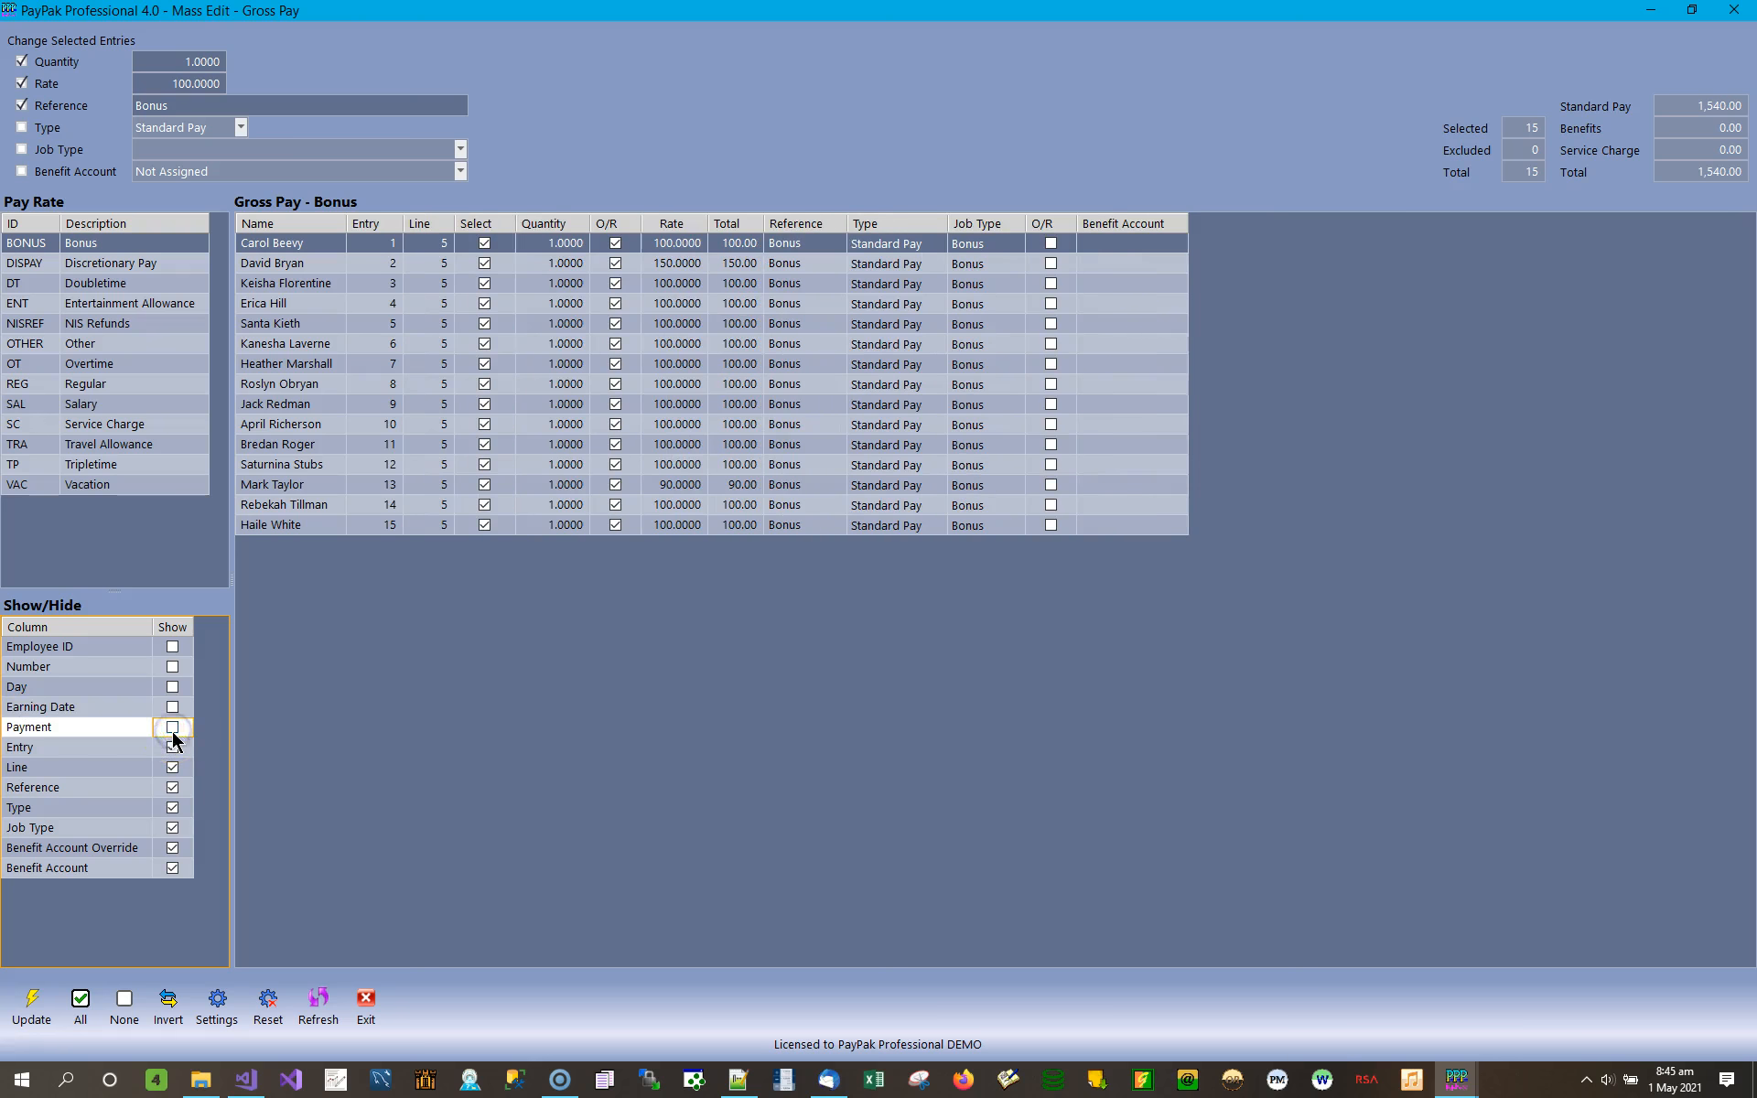
{"action": "left_click", "coordinate": [173, 747]}
{"action": "left_click", "coordinate": [174, 767]}
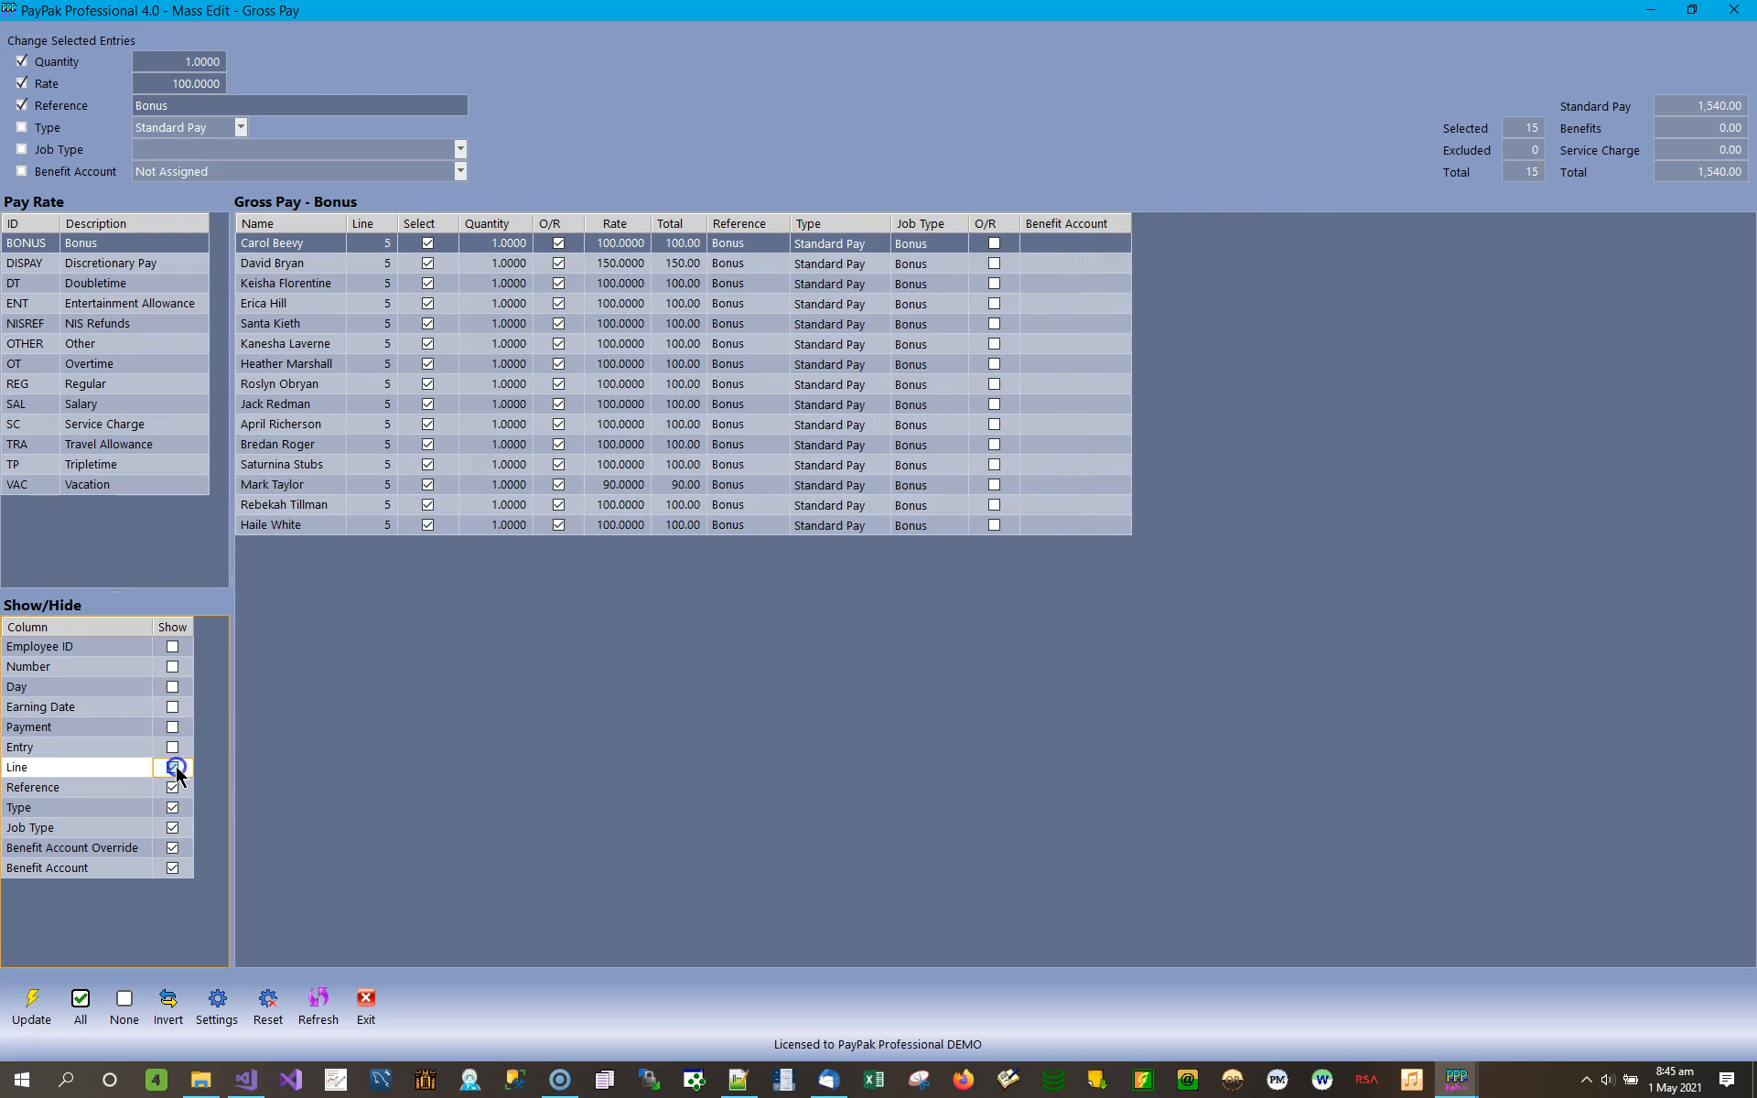
Hide the Reference, Type, Job Type, Benefit Account Override and Benefit Account columns in the Bonus entries.
{"action": "left_click", "coordinate": [173, 788]}
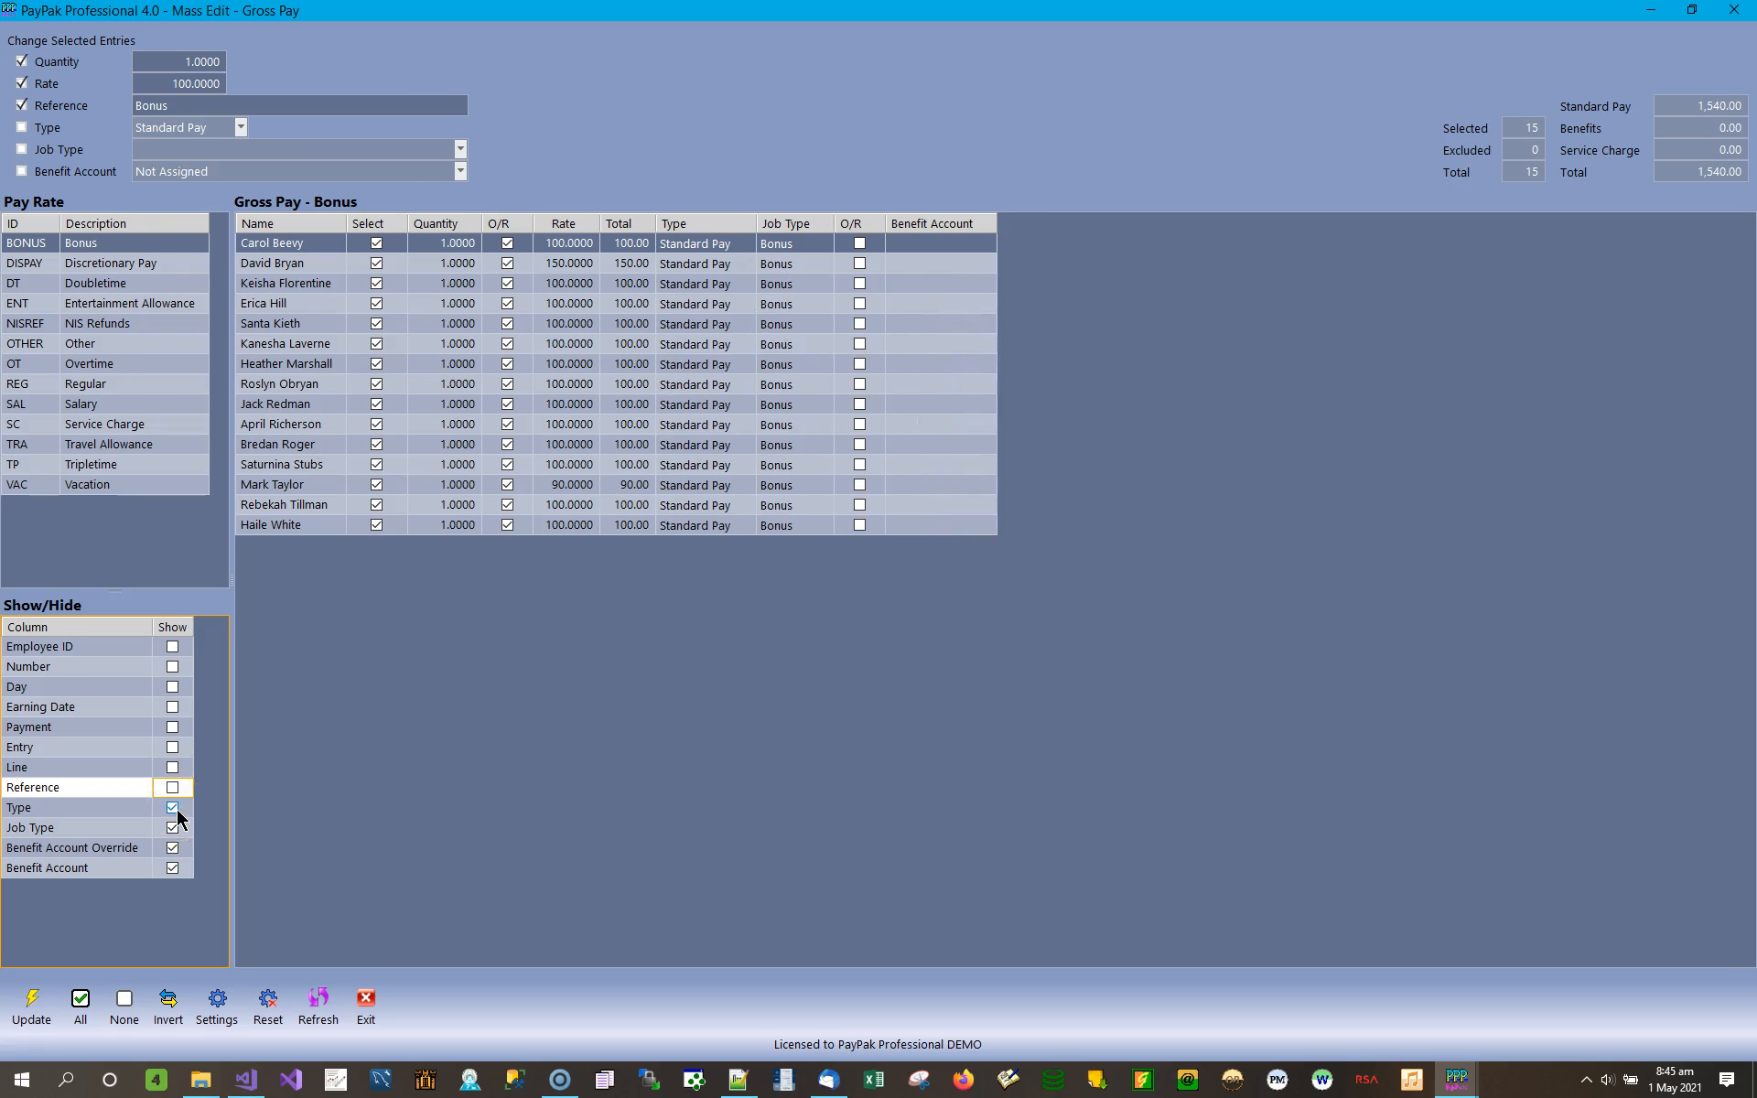
{"action": "left_click", "coordinate": [173, 809]}
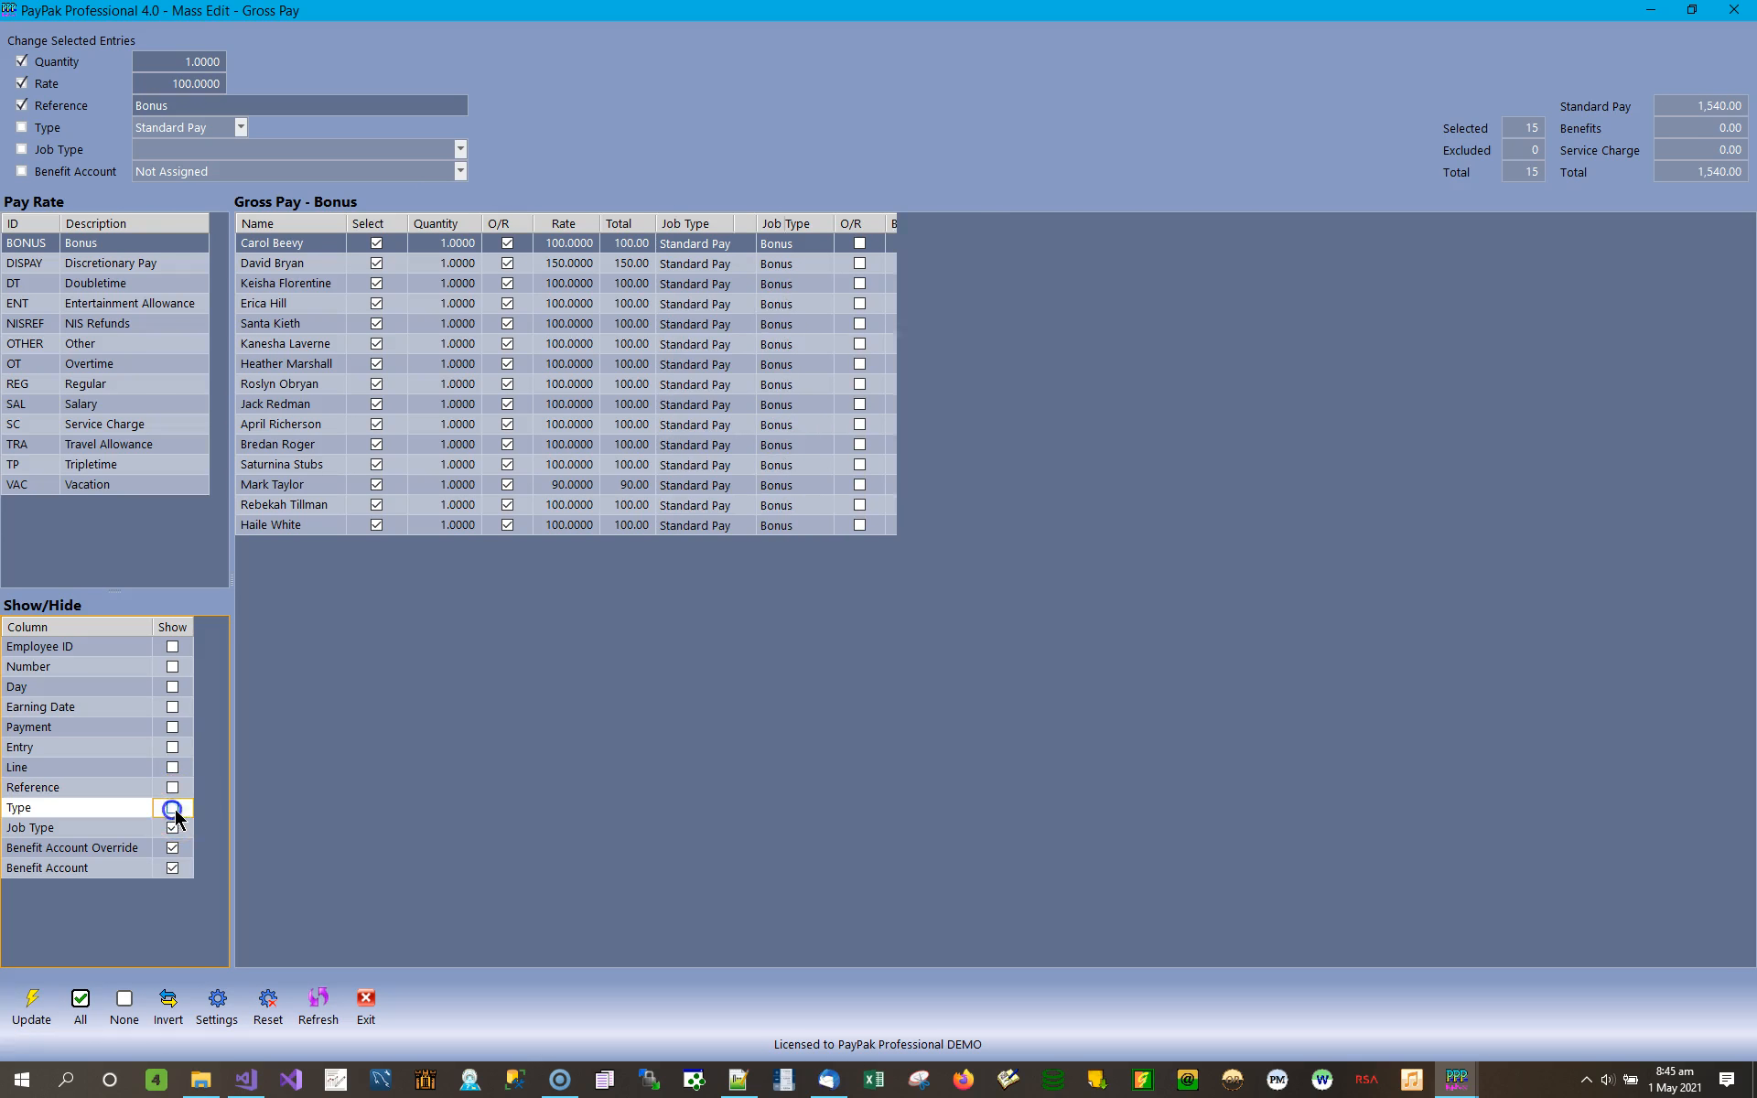
{"action": "left_click", "coordinate": [173, 828]}
{"action": "left_click", "coordinate": [173, 849]}
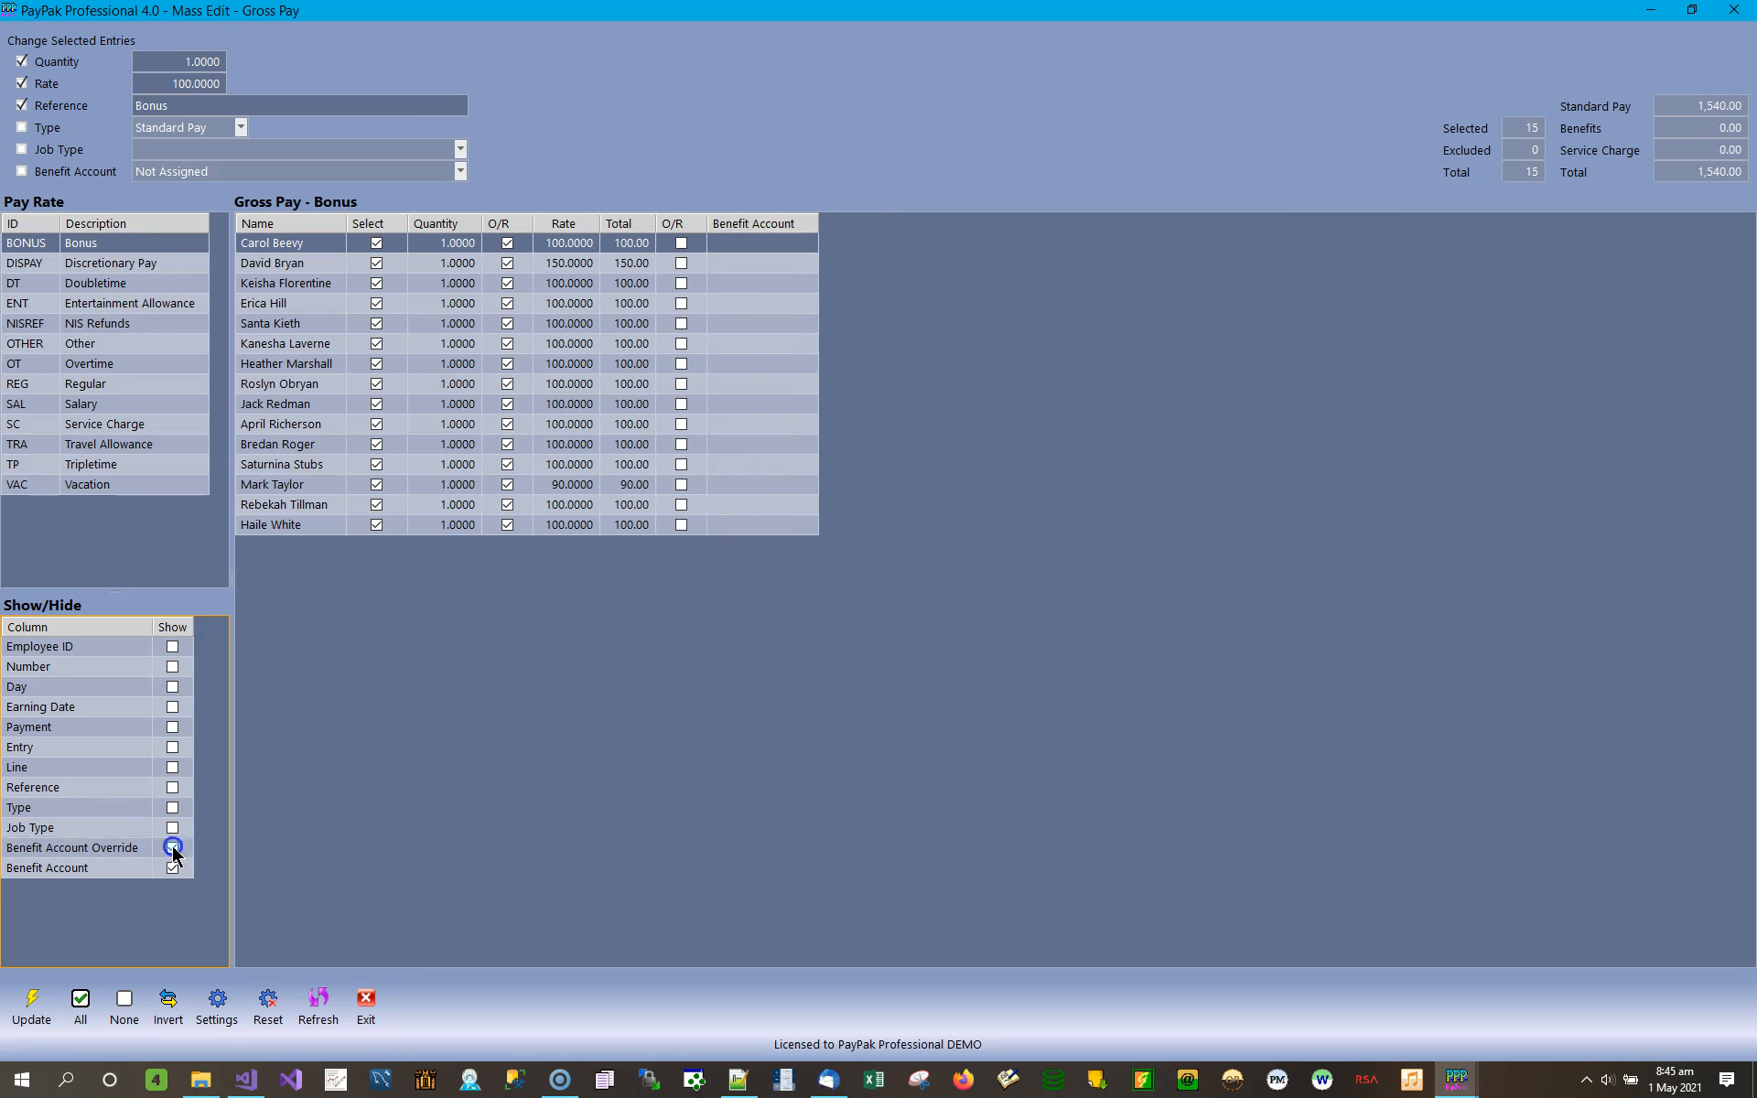
{"action": "left_click", "coordinate": [173, 869]}
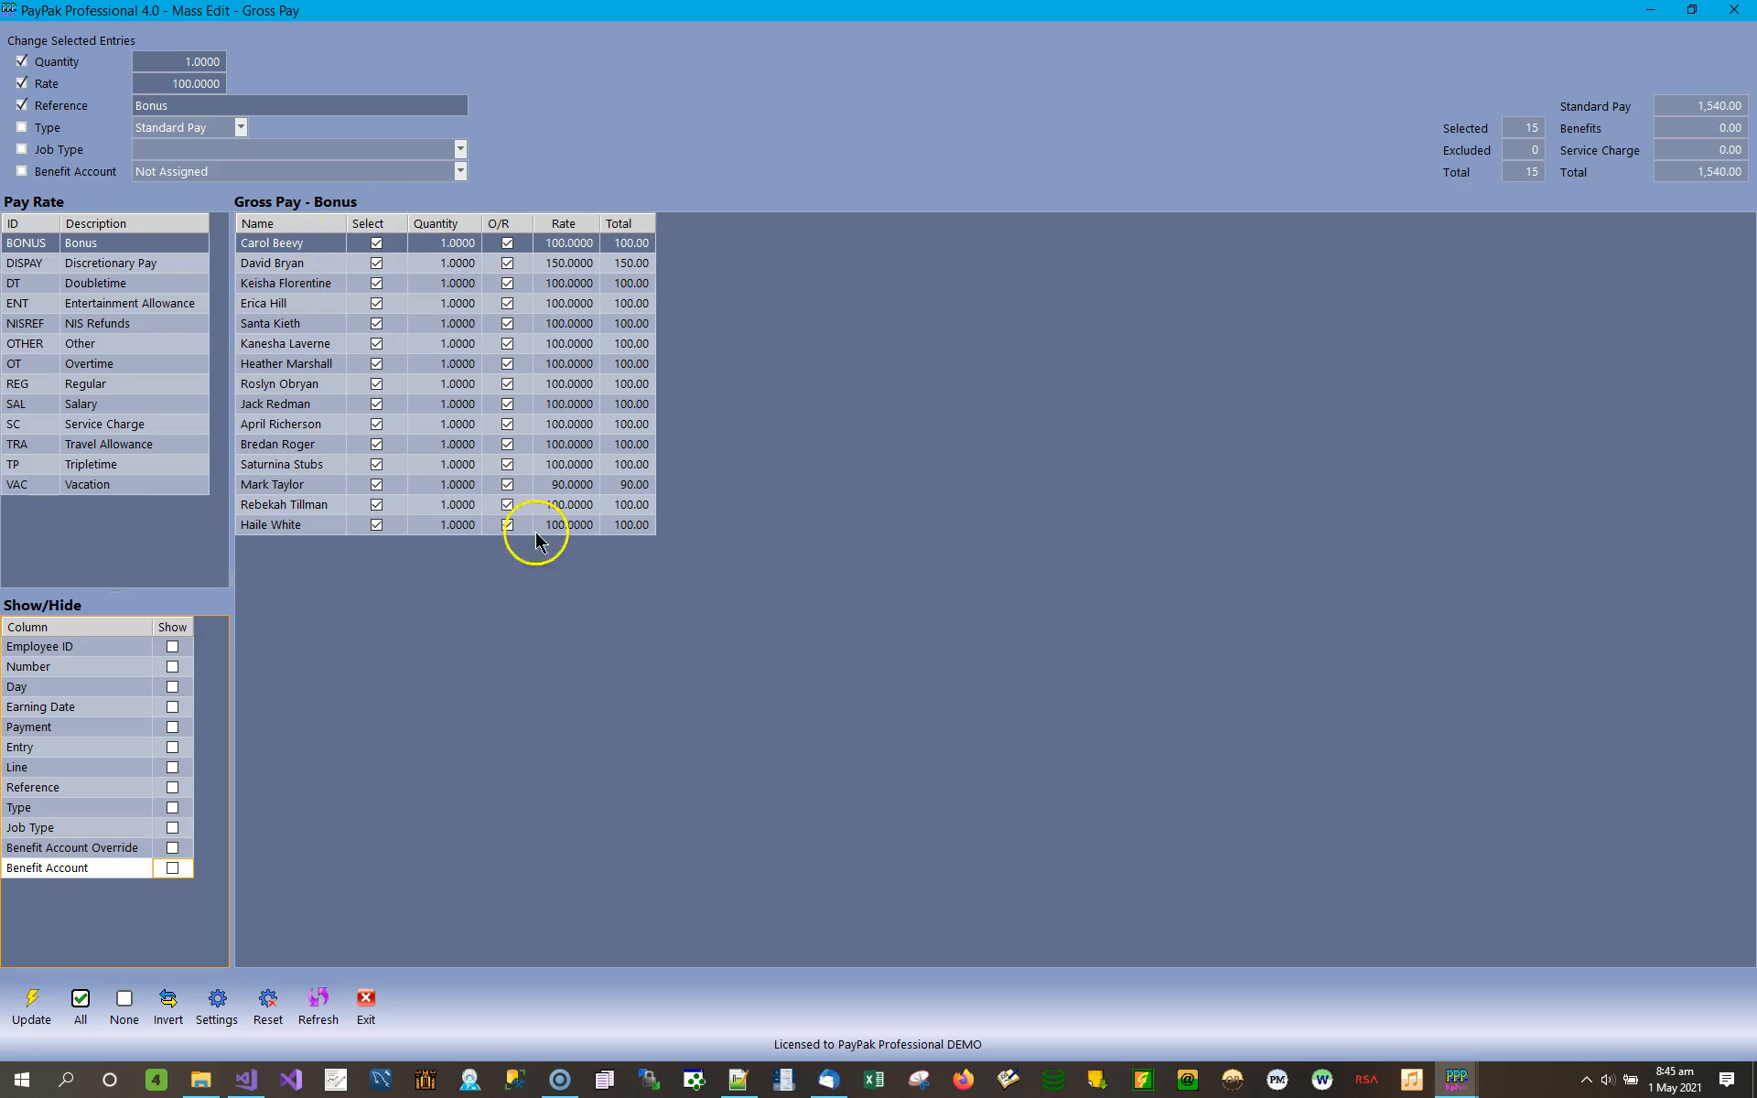
{"action": "left_click", "coordinate": [384, 323]}
{"action": "left_click", "coordinate": [647, 350]}
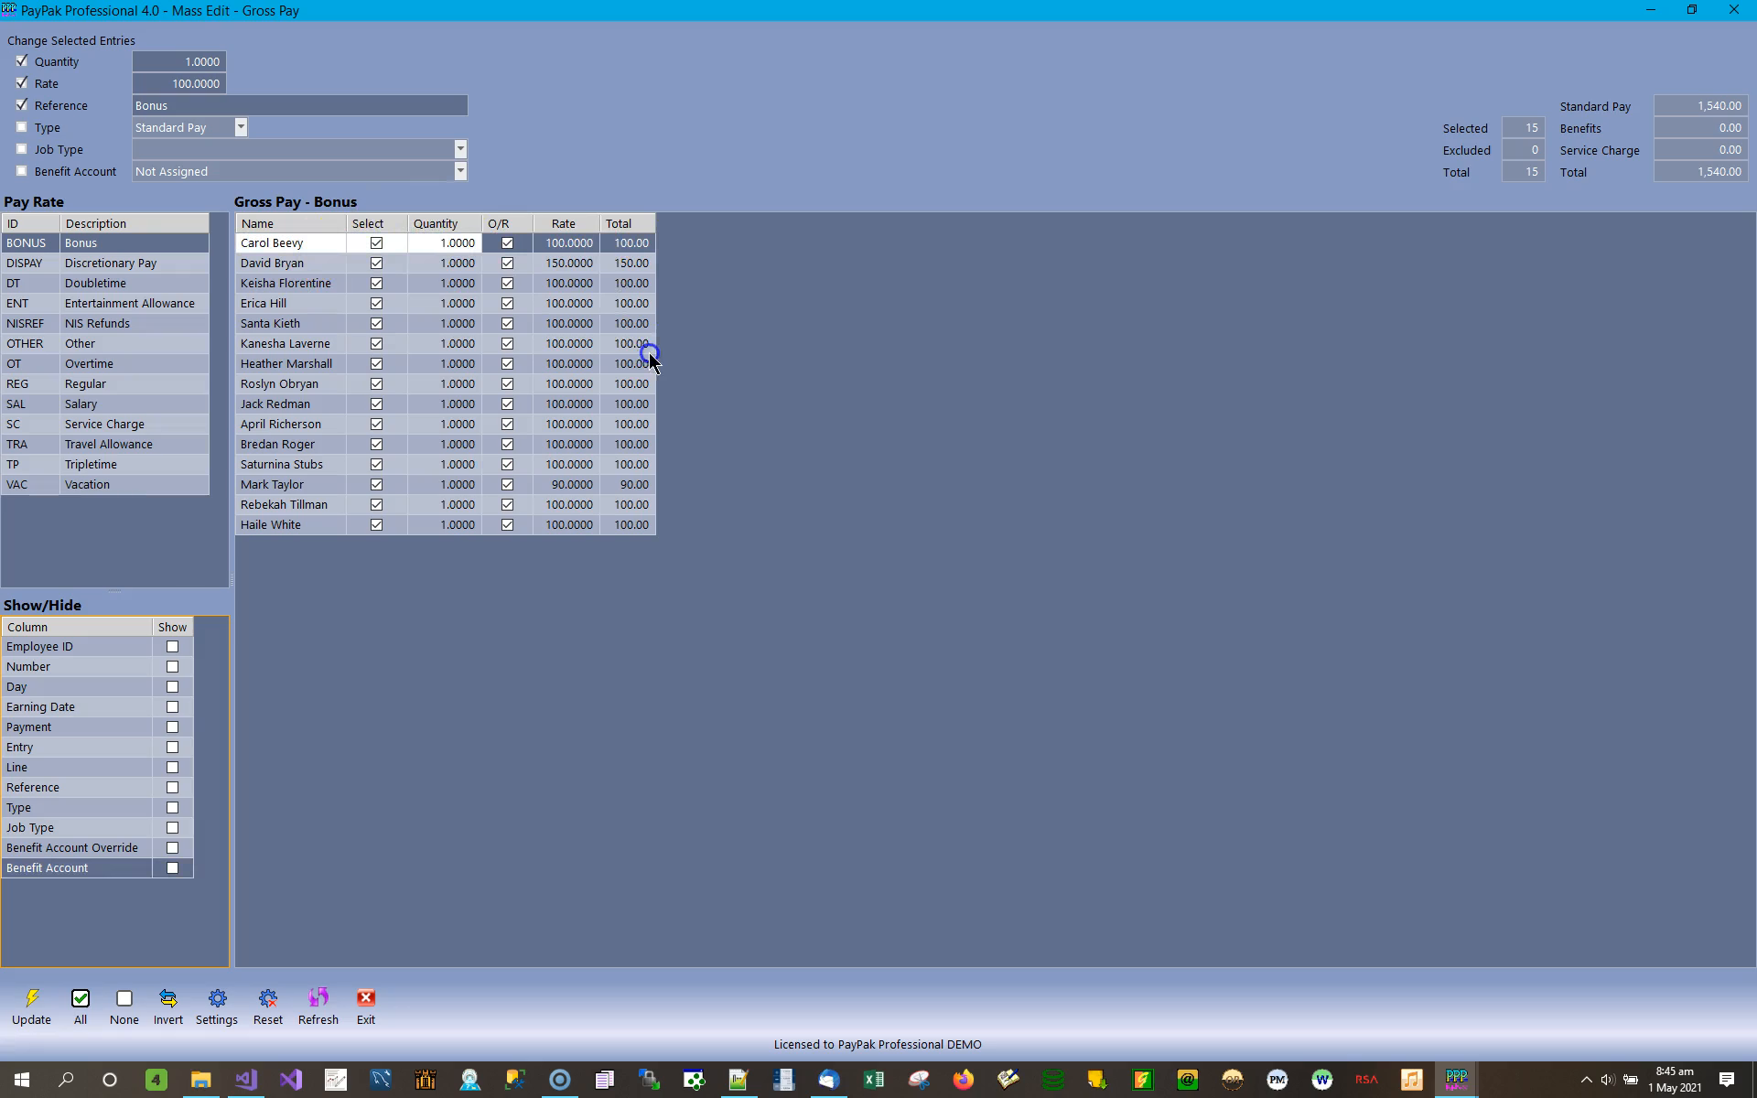
{"action": "left_click", "coordinate": [654, 254]}
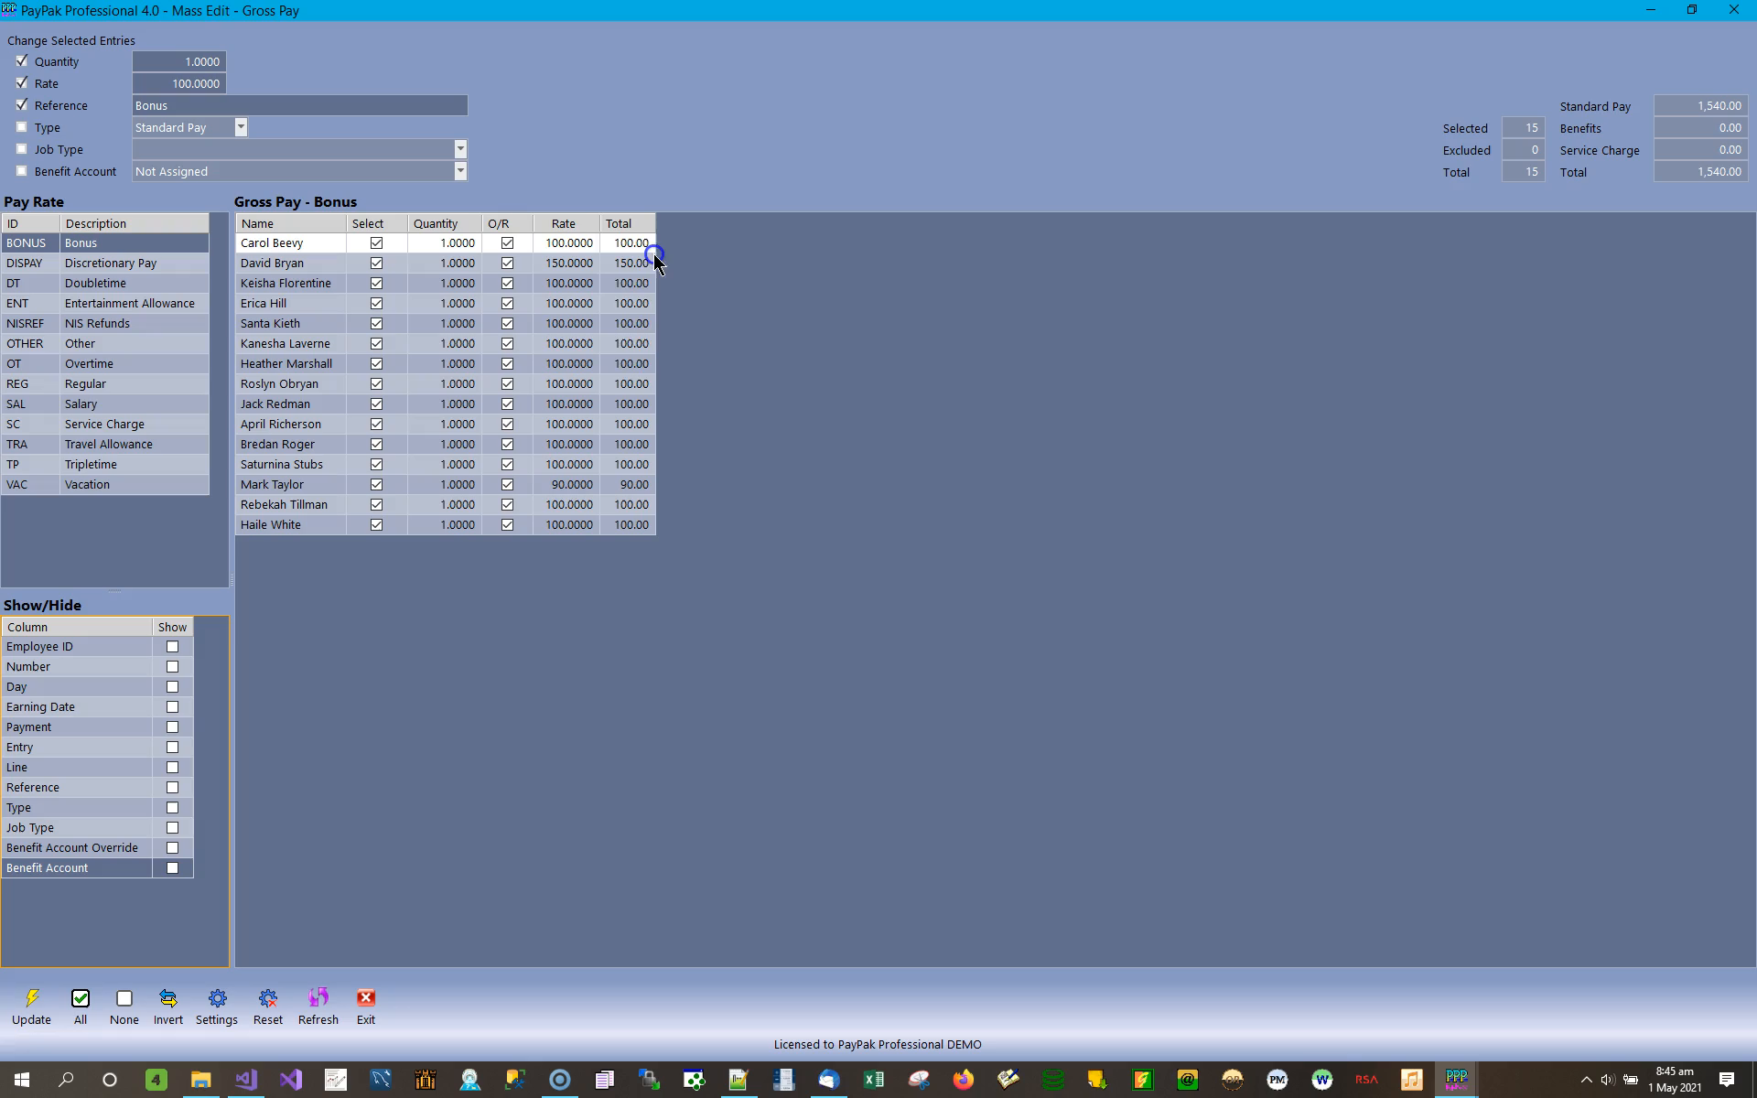
{"action": "left_click", "coordinate": [621, 362]}
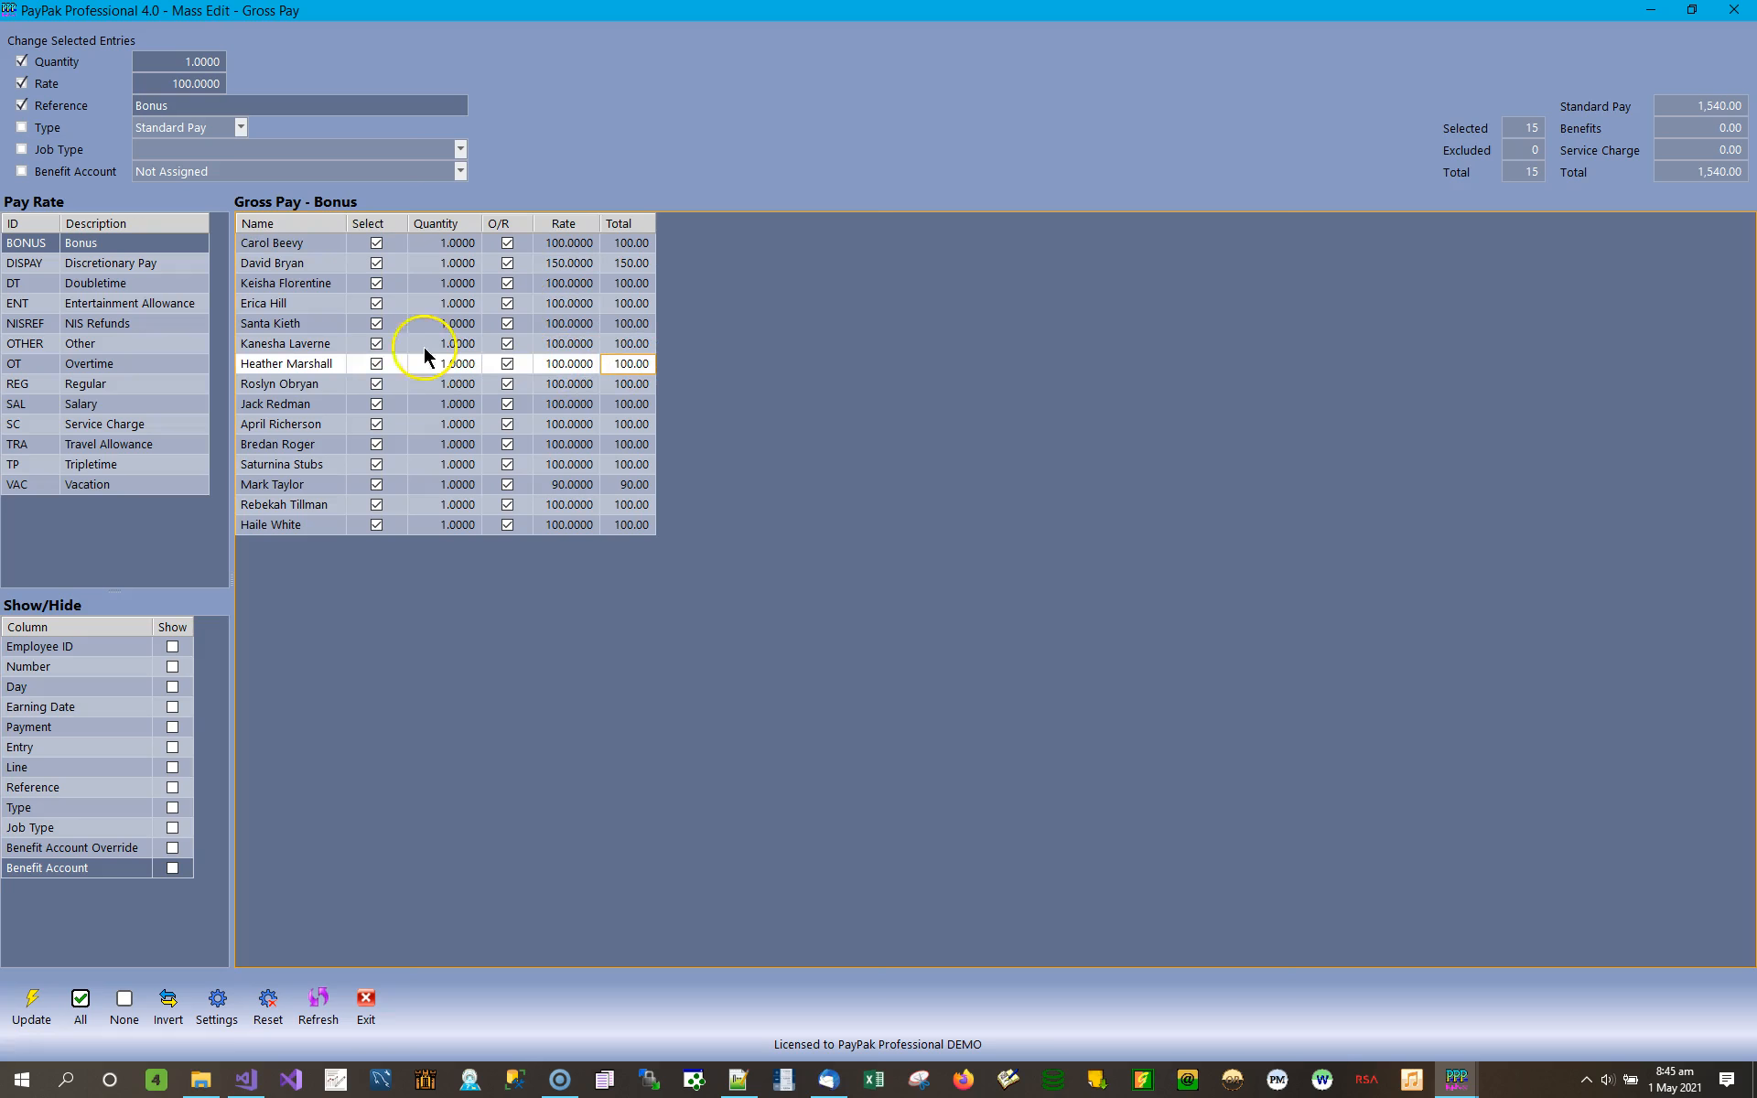
Show the Day and Earning Date columns again and save the column layout to the program settings.
{"action": "left_click", "coordinate": [172, 686]}
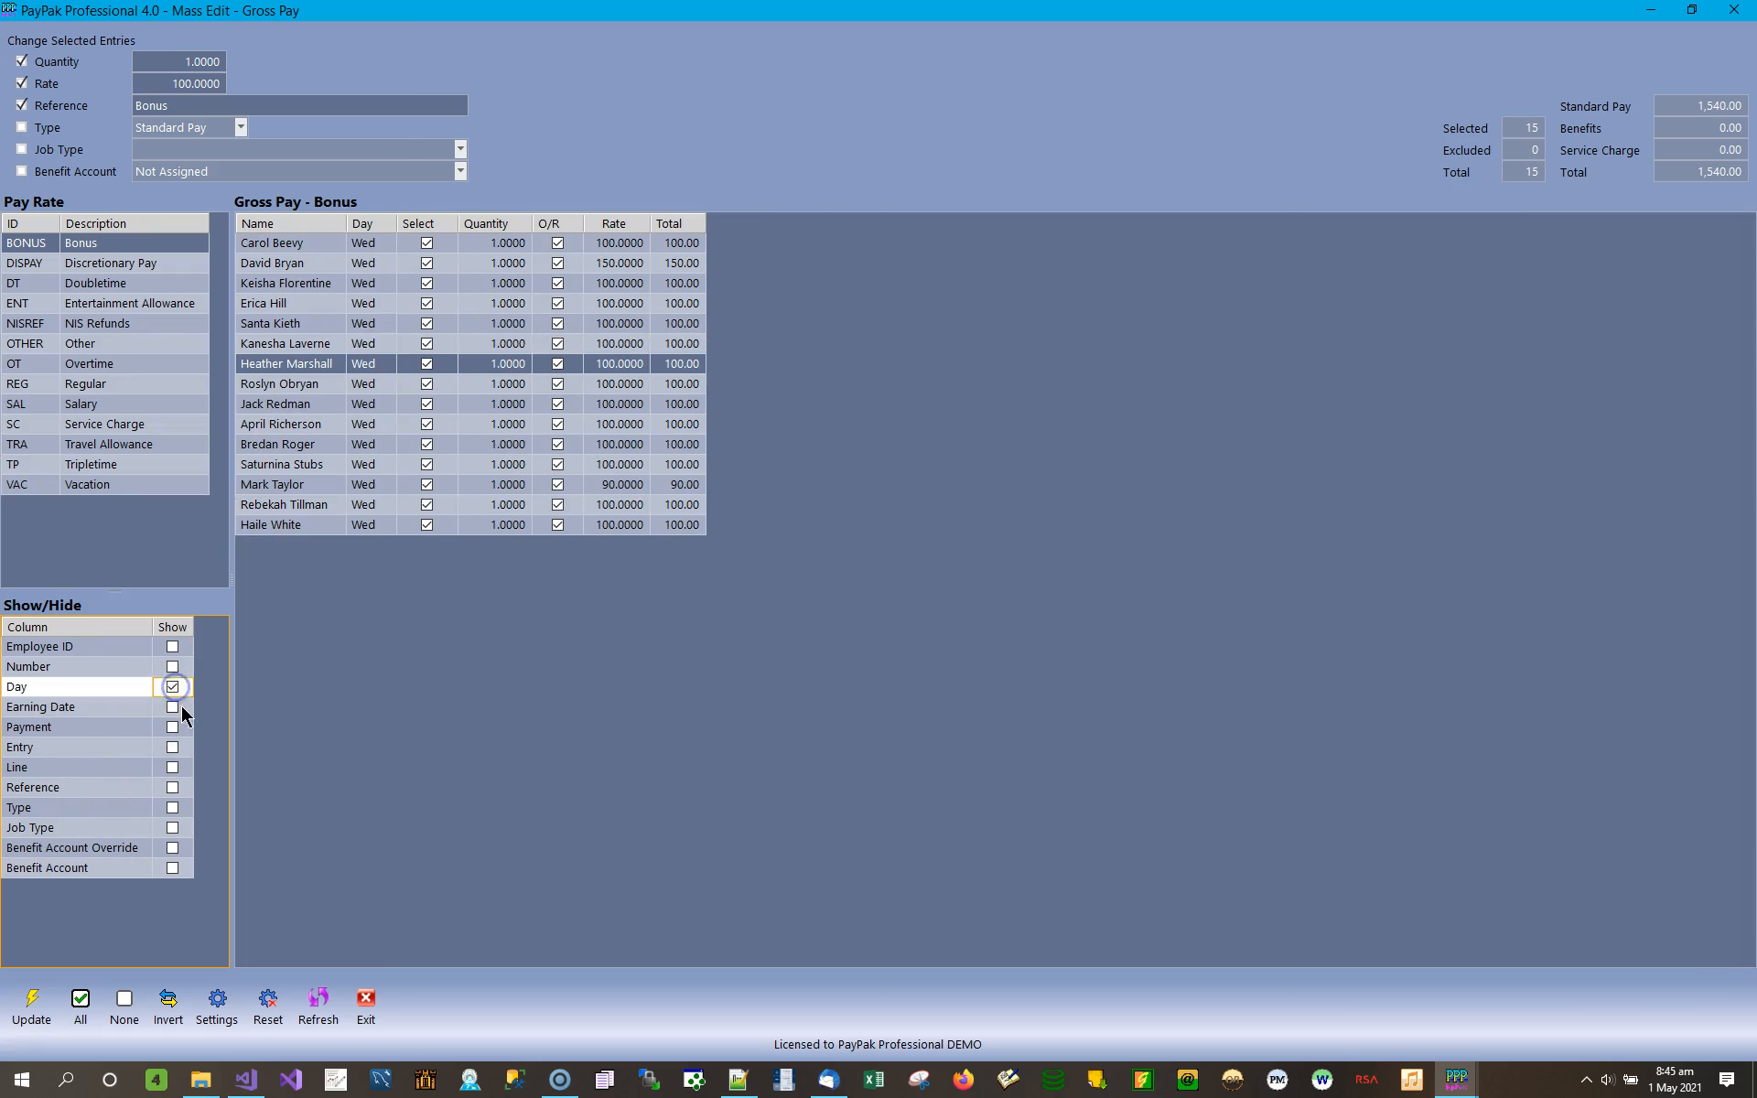
{"action": "left_click", "coordinate": [173, 708]}
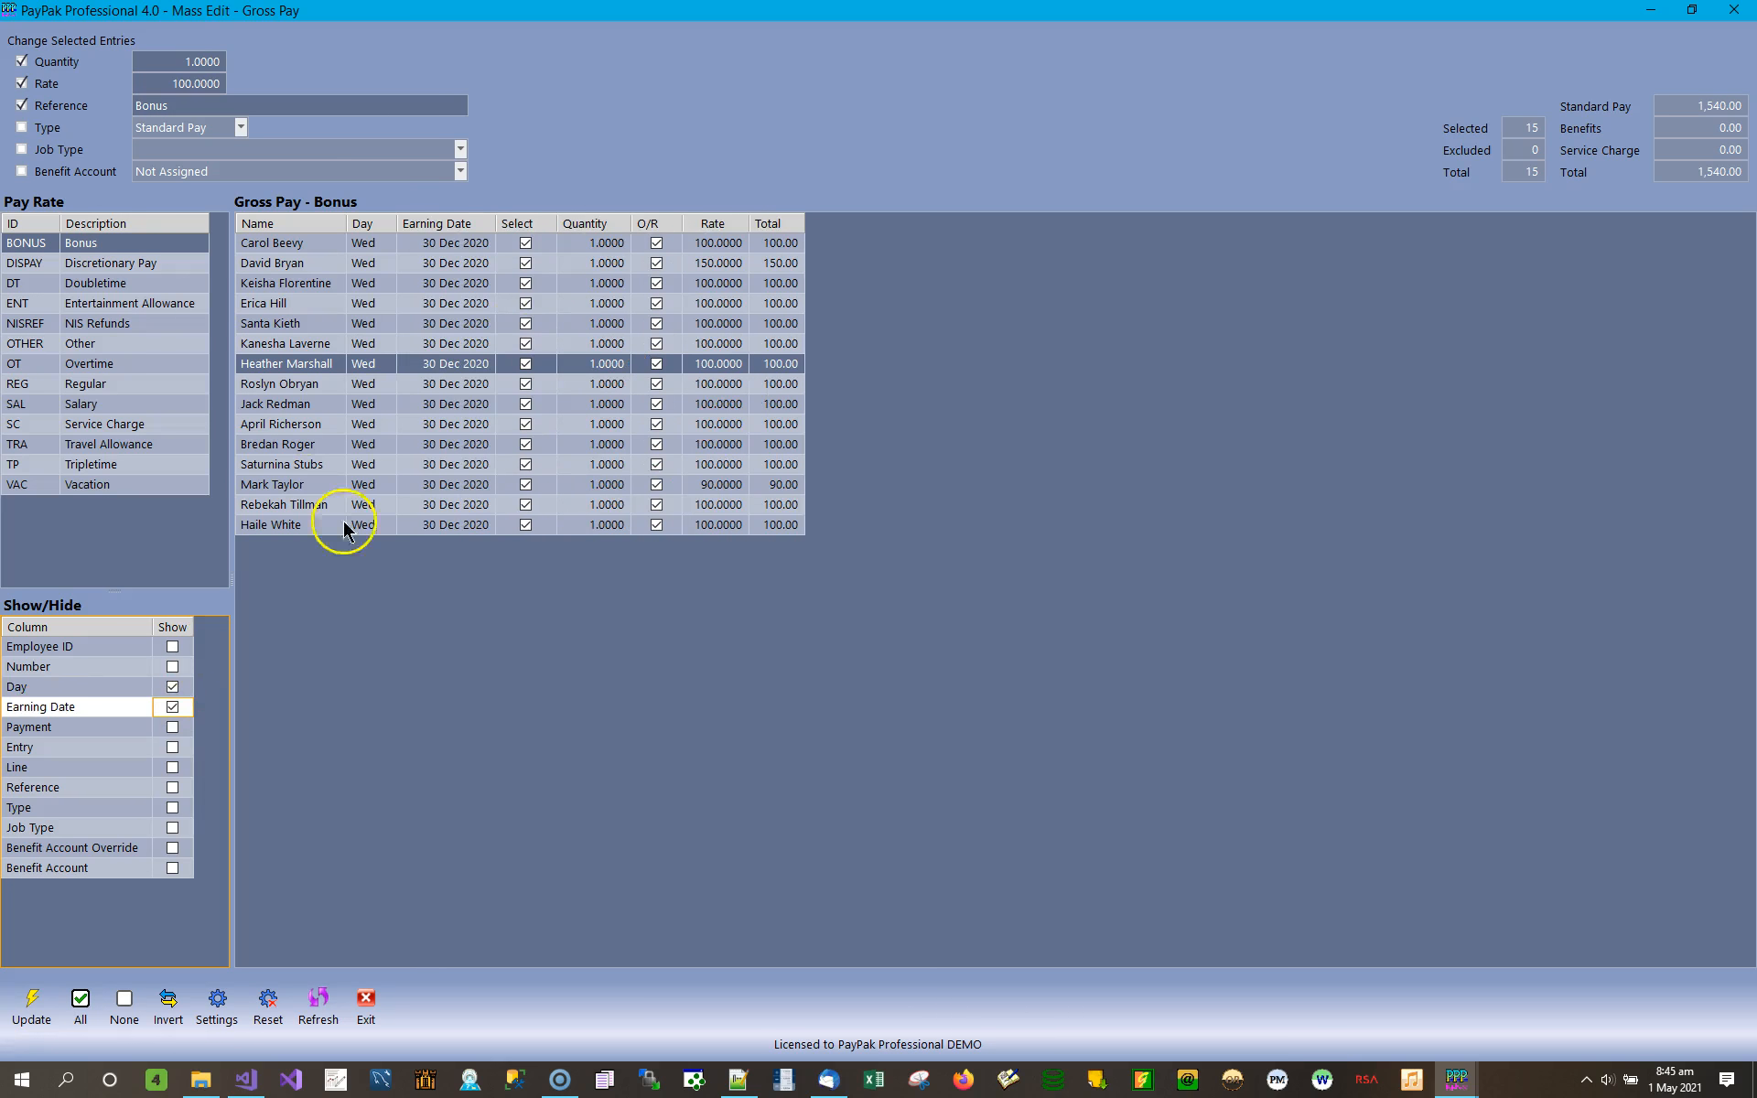
{"action": "left_click", "coordinate": [224, 1020]}
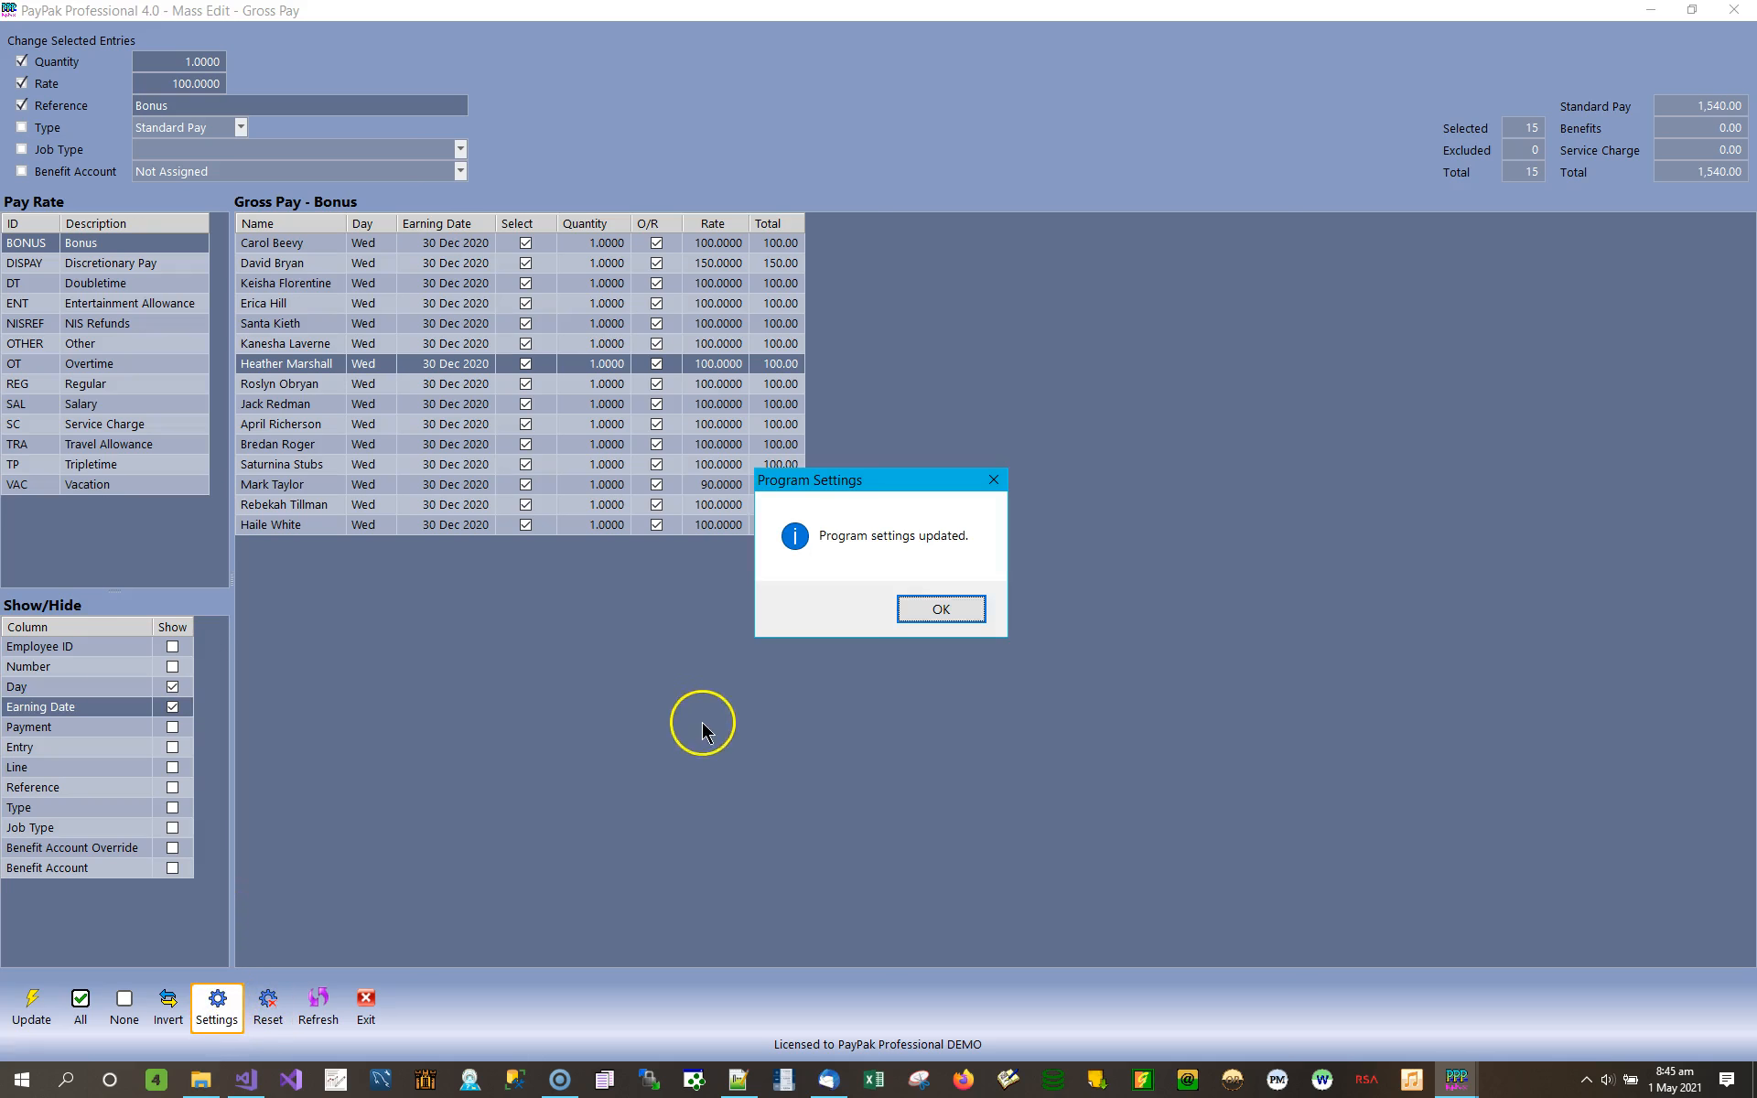
{"action": "left_click", "coordinate": [941, 611]}
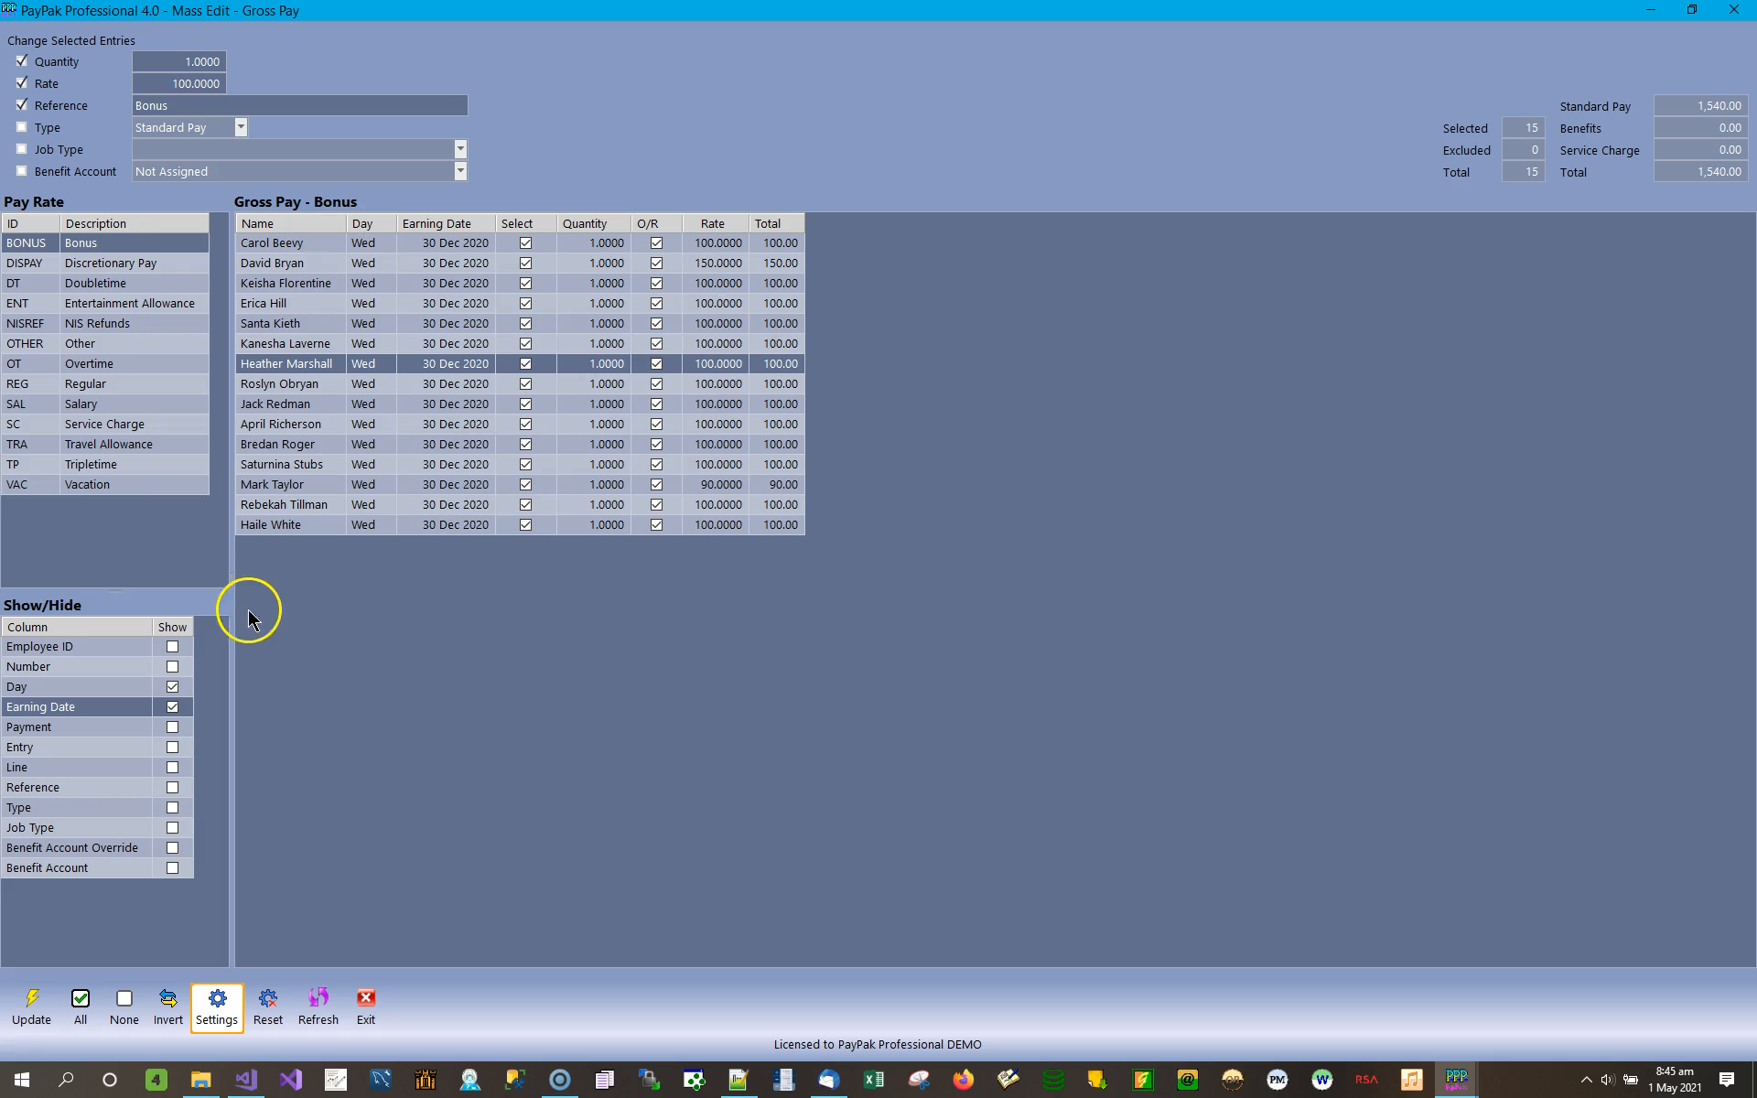
Show the Employee ID, Number, Payment, Entry and Line columns in the Bonus gross pay entries.
{"action": "left_click", "coordinate": [172, 647]}
{"action": "left_click", "coordinate": [172, 666]}
{"action": "left_click", "coordinate": [173, 726]}
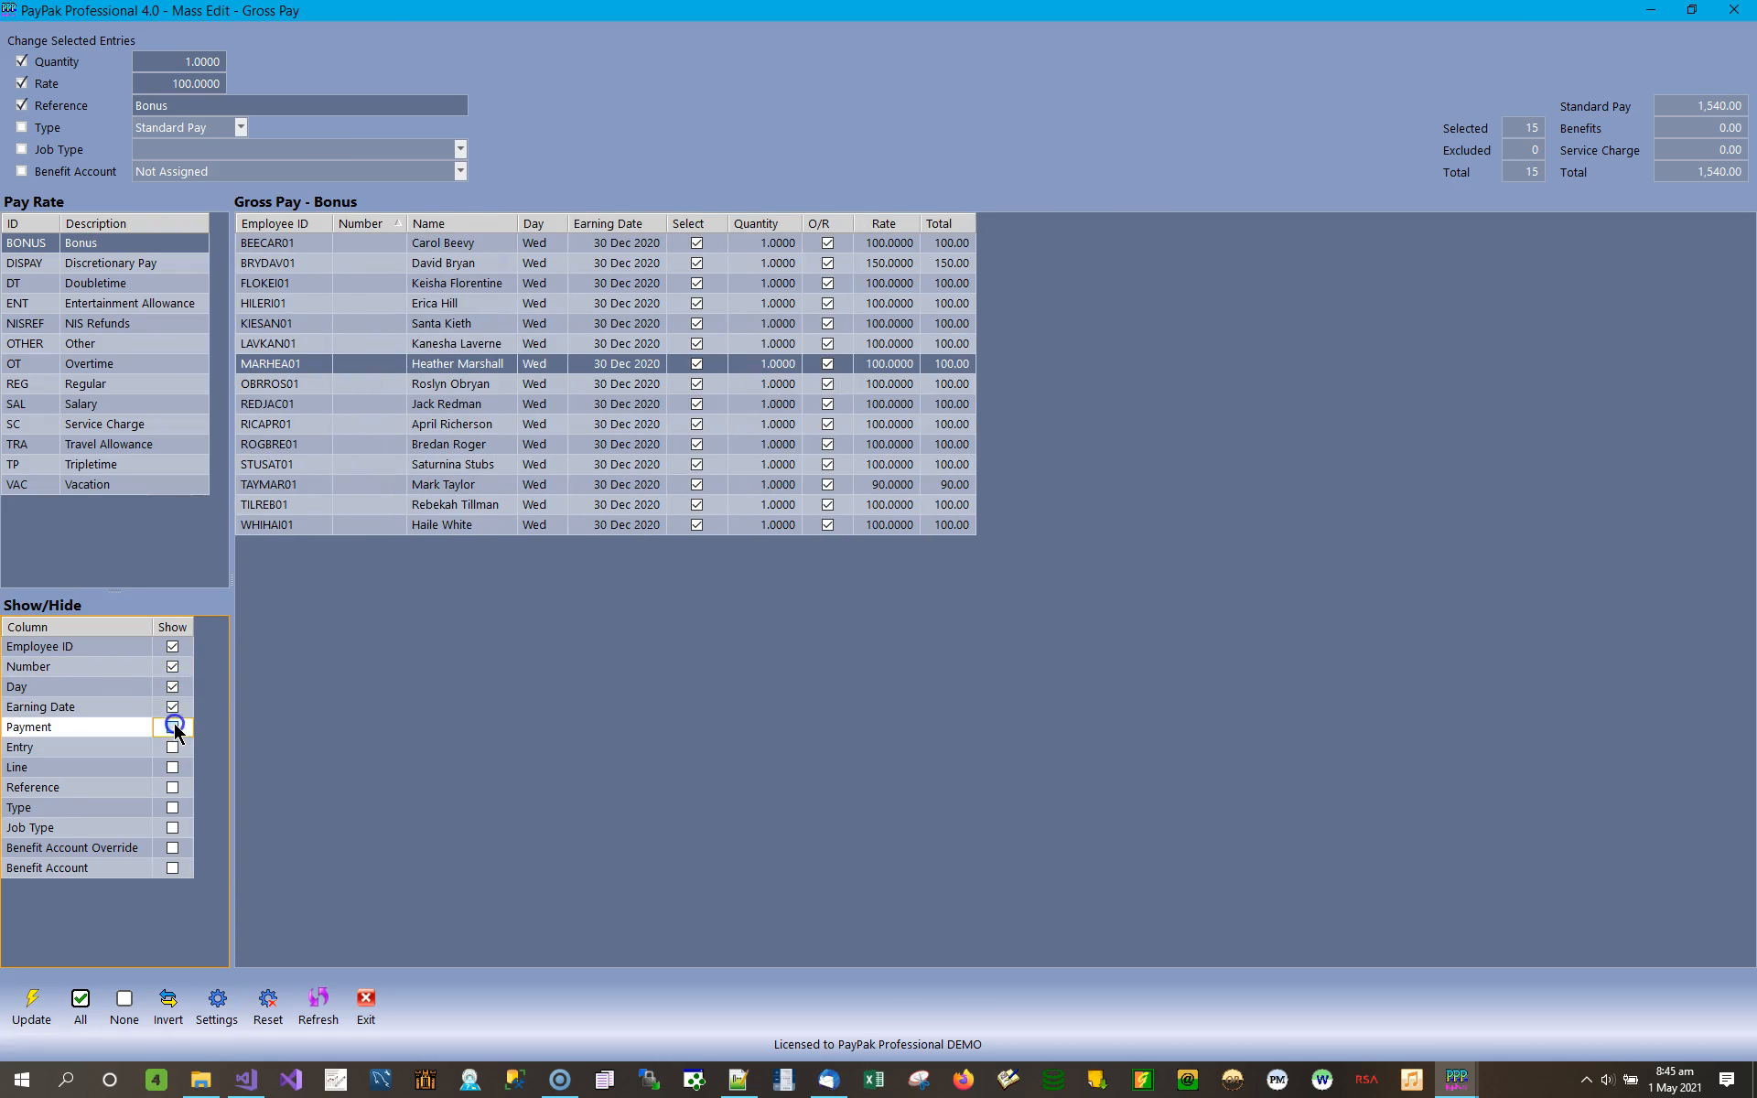
{"action": "left_click", "coordinate": [173, 747]}
{"action": "left_click", "coordinate": [172, 767]}
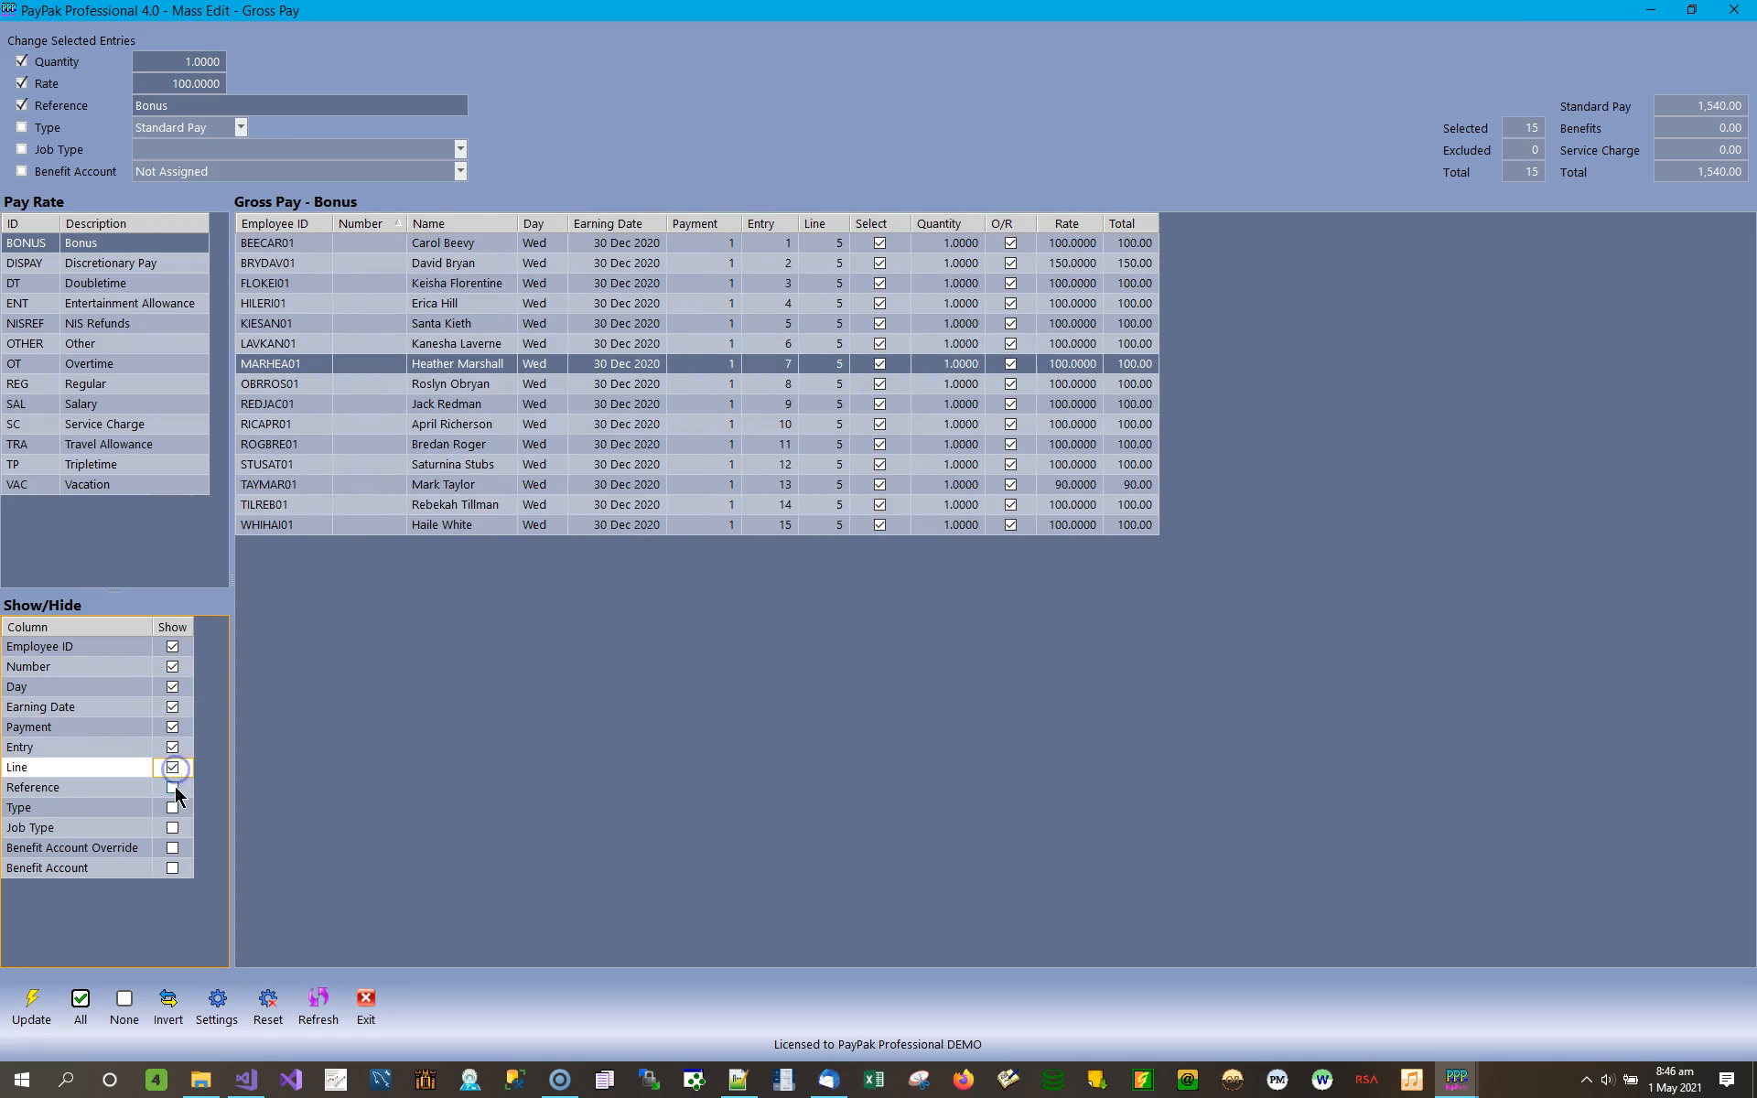
Show the Reference, Type, Job Type, Benefit Account Override and Benefit Account columns in the Bonus entries.
{"action": "left_click", "coordinate": [172, 787]}
{"action": "left_click", "coordinate": [172, 807]}
{"action": "left_click", "coordinate": [172, 827]}
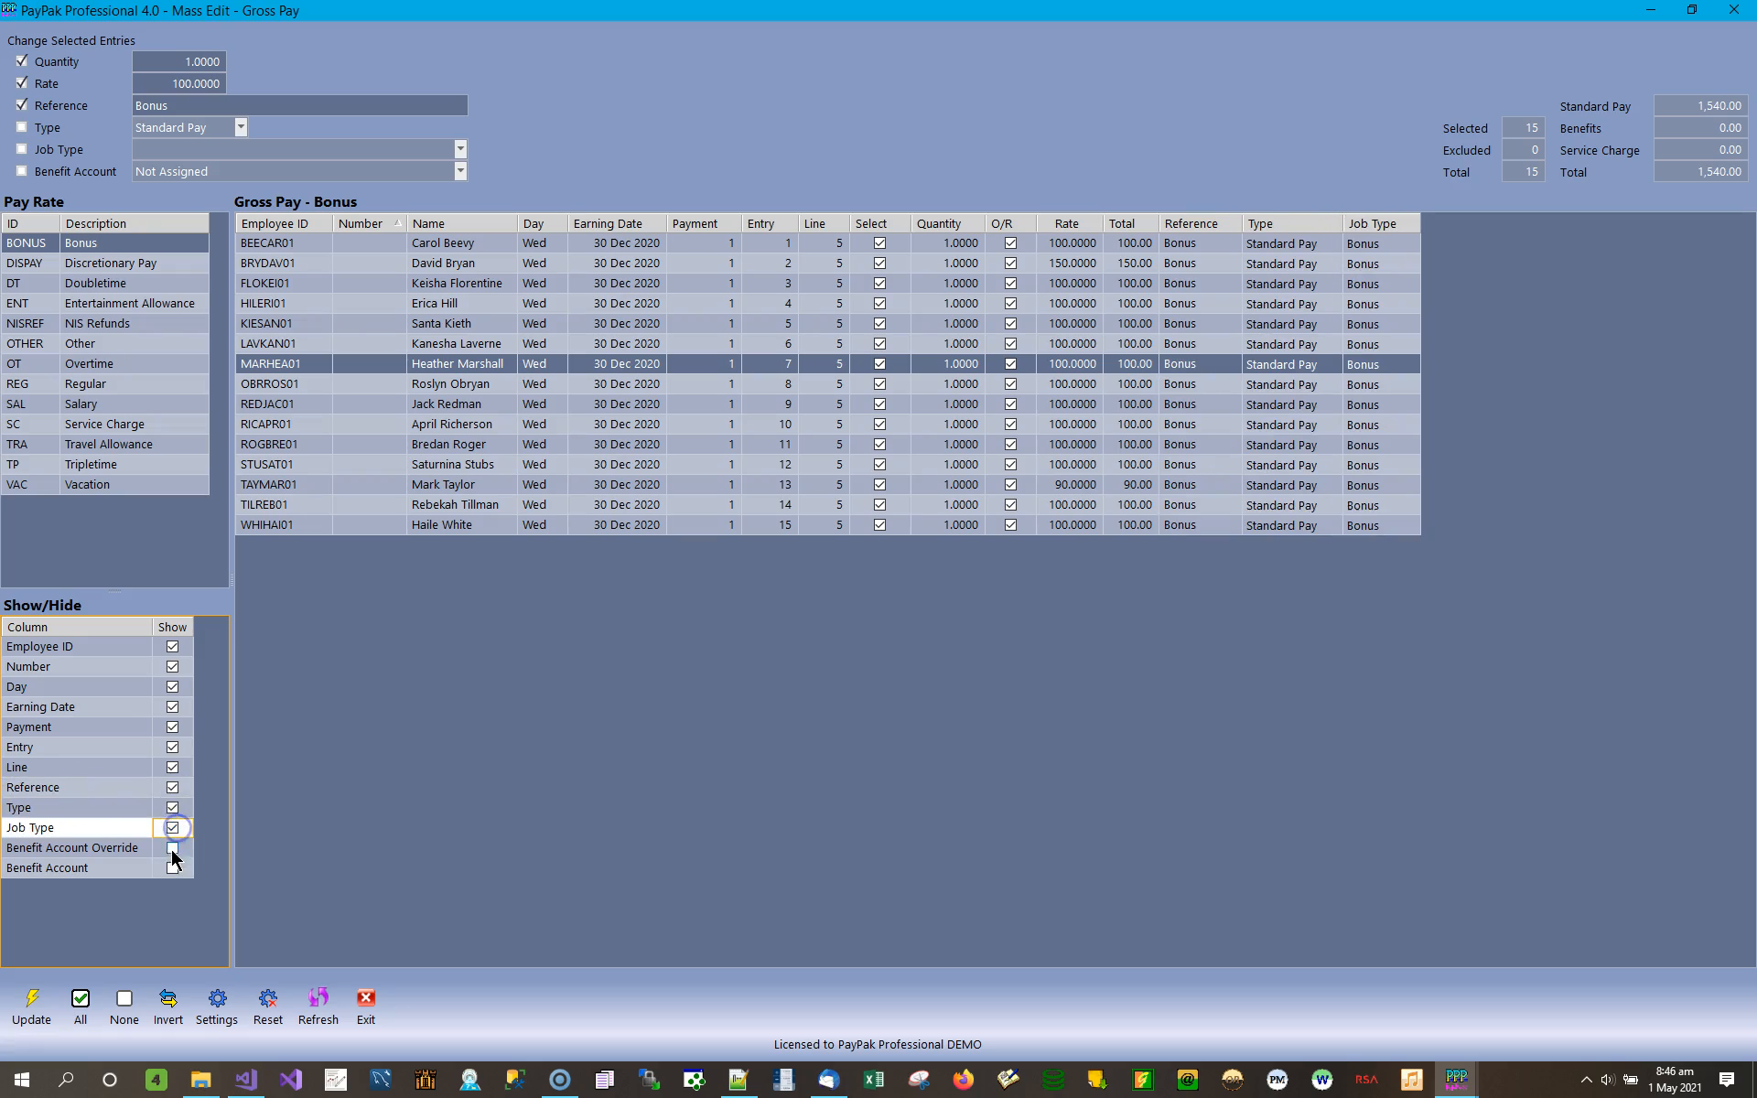
{"action": "left_click", "coordinate": [172, 848]}
{"action": "left_click", "coordinate": [172, 847]}
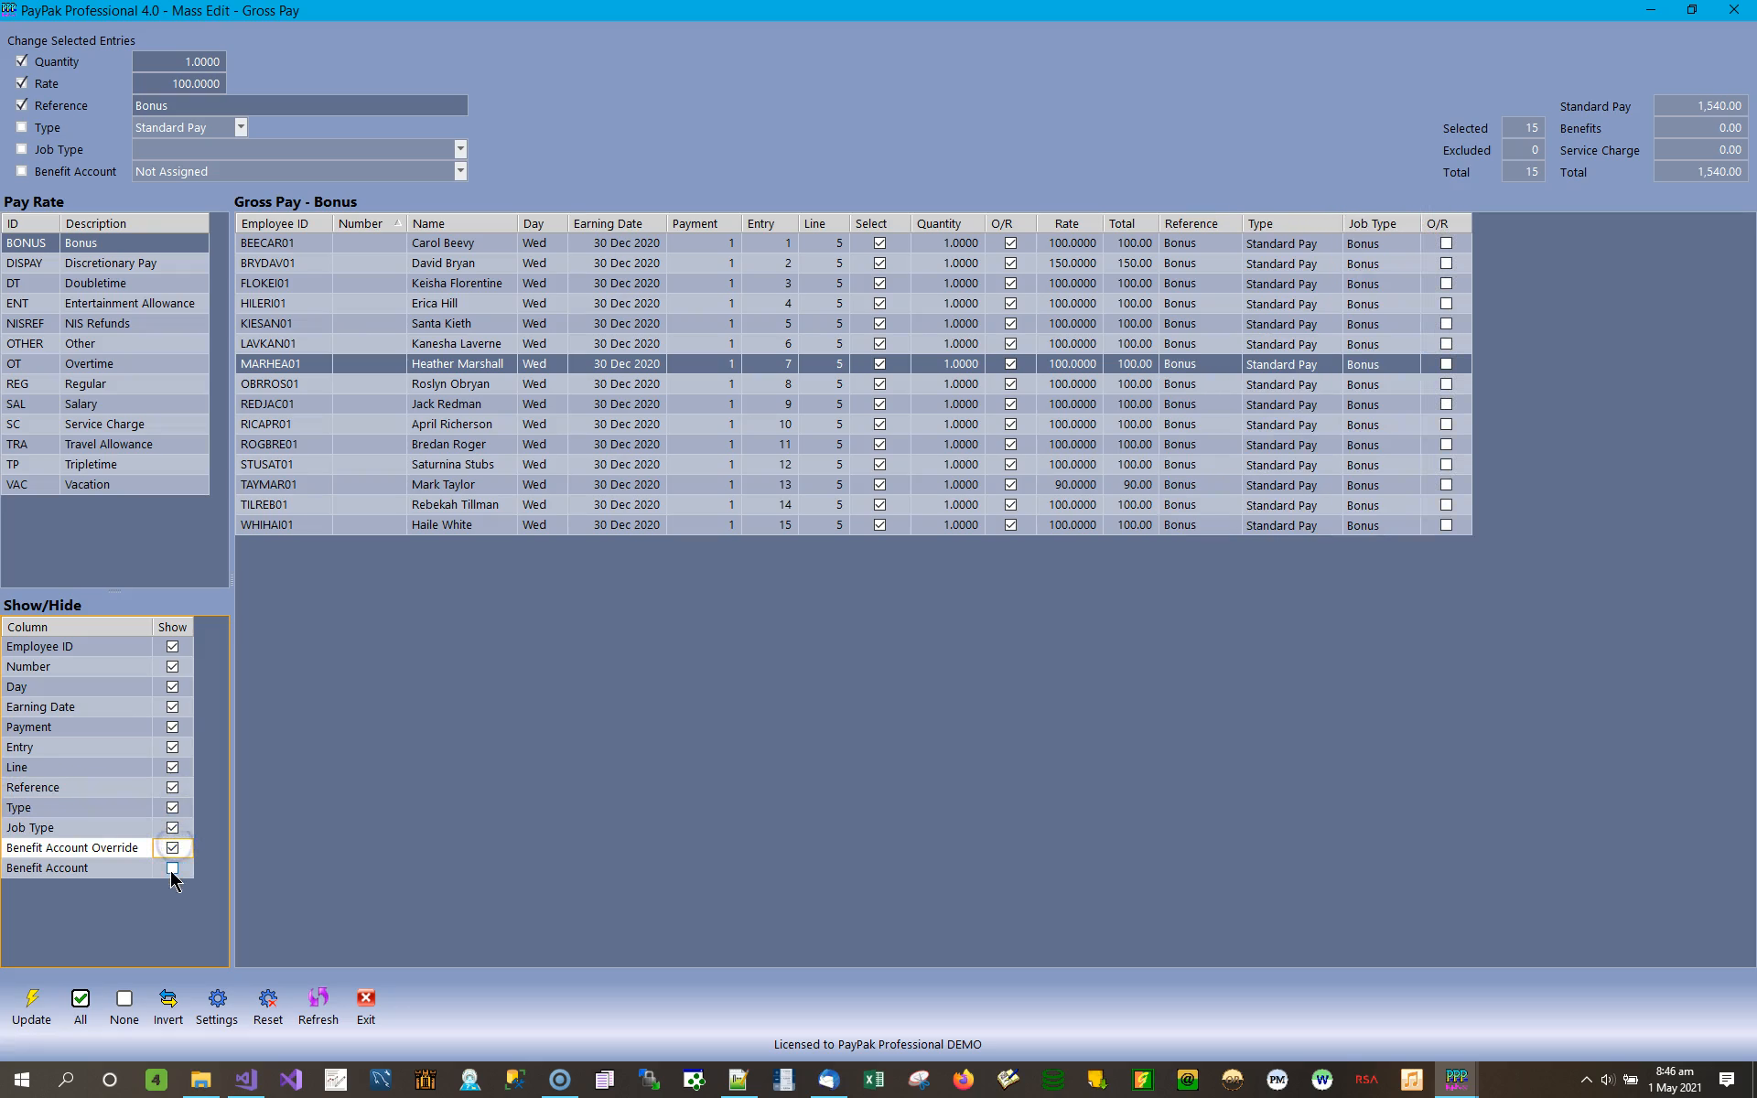
{"action": "left_click", "coordinate": [172, 868]}
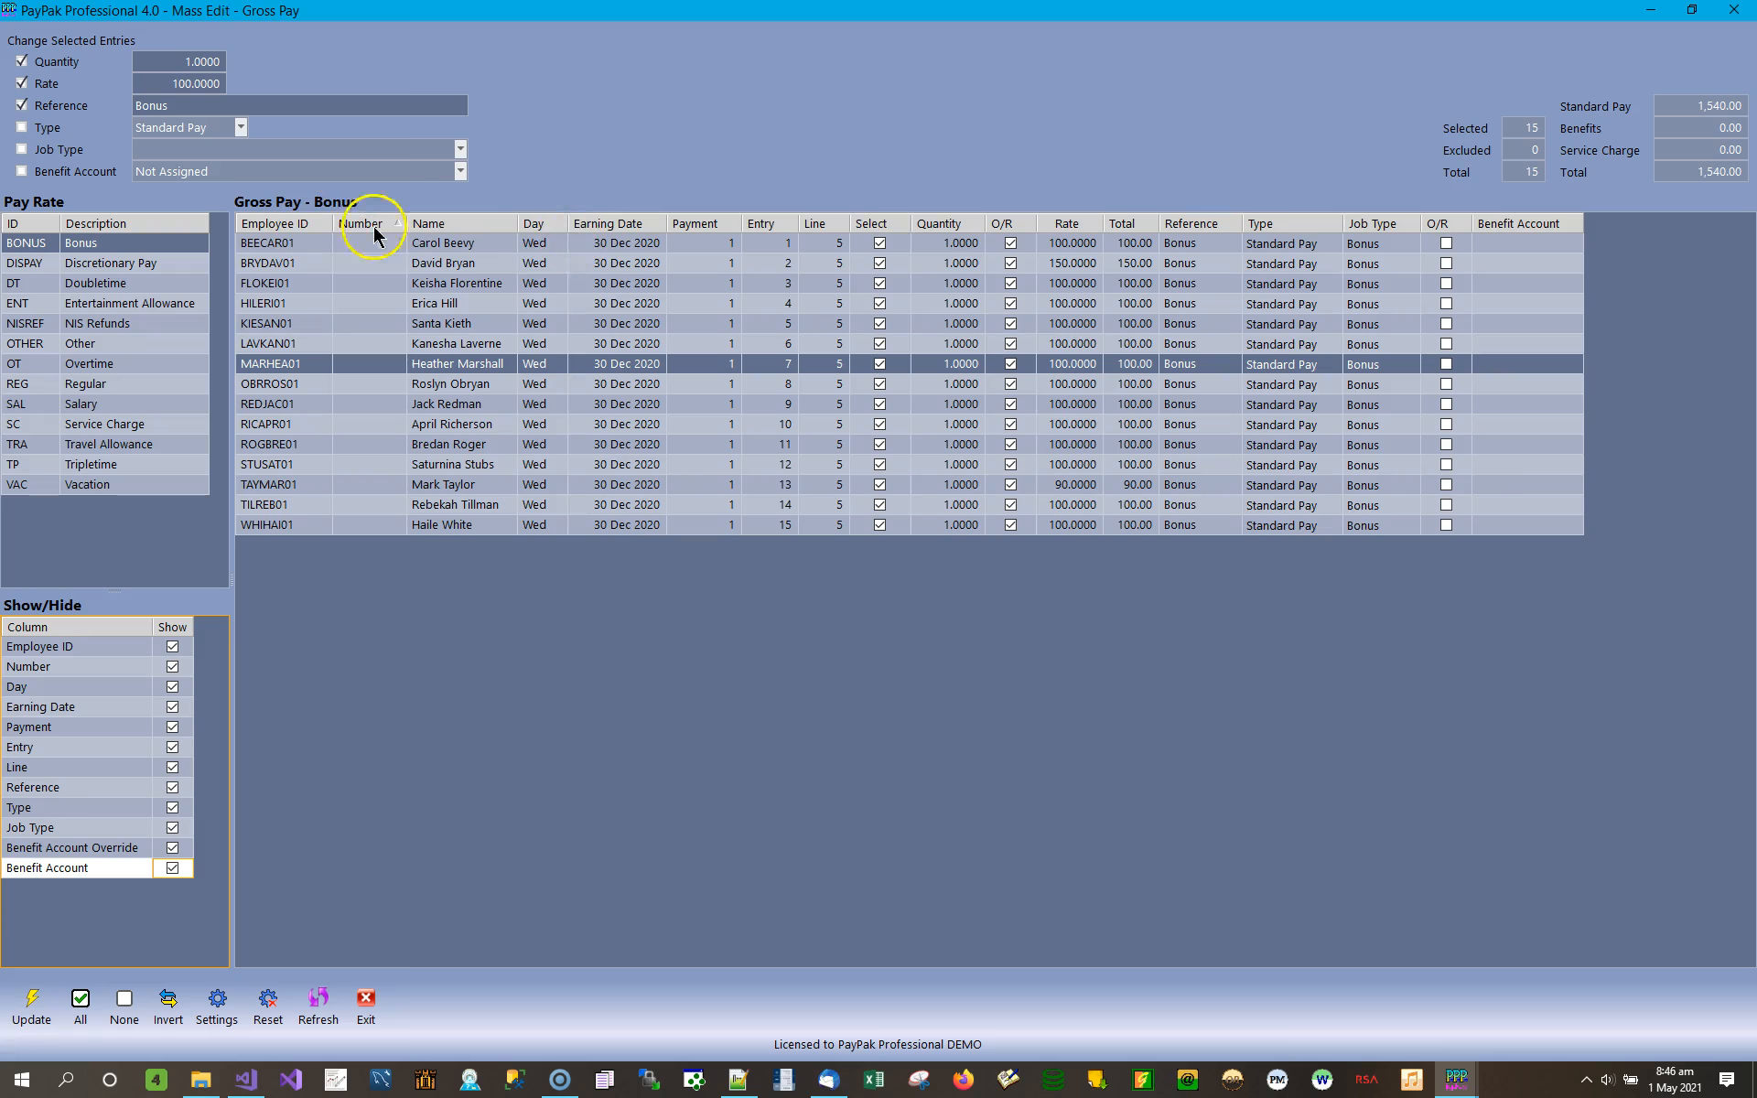
Sort the Bonus entries by Name, Rate, Total and Type in turn, finishing with Name in descending order.
{"action": "left_click", "coordinate": [494, 223]}
{"action": "left_click", "coordinate": [485, 224]}
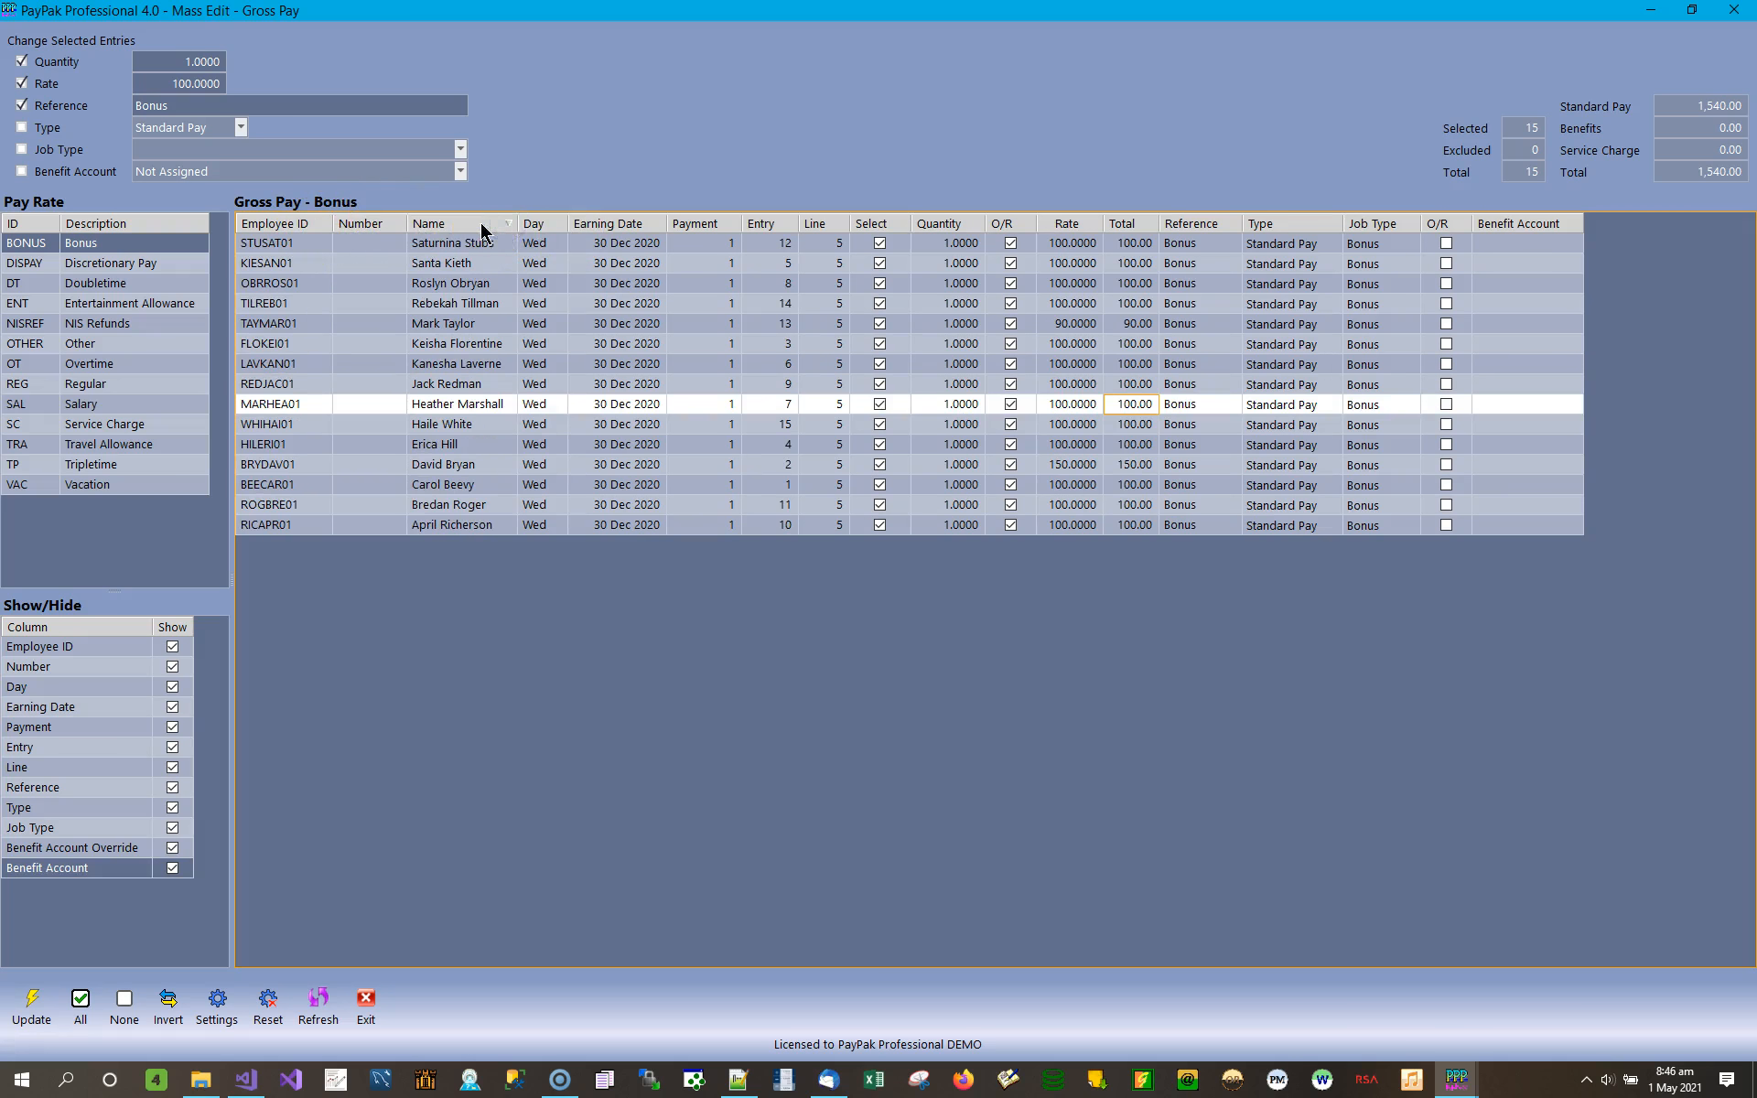
{"action": "left_click", "coordinate": [1091, 227]}
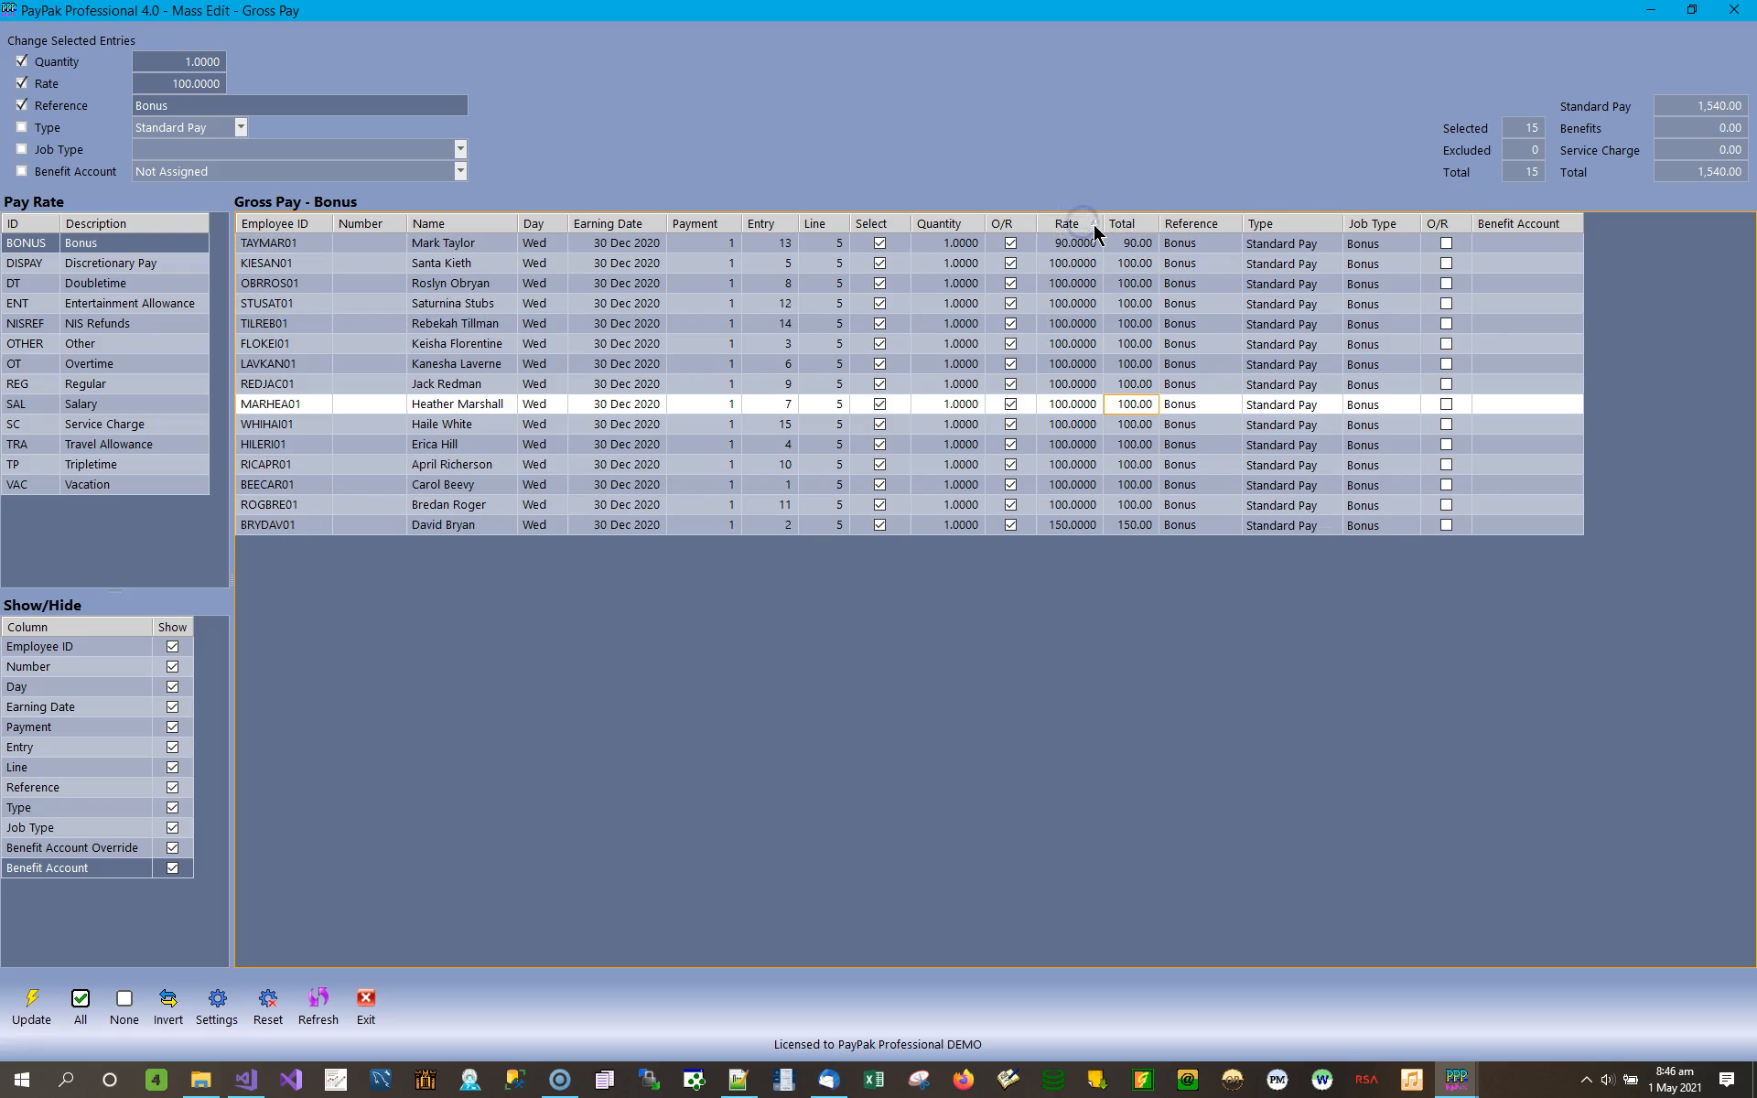
{"action": "left_click", "coordinate": [1149, 224]}
{"action": "left_click", "coordinate": [1331, 225]}
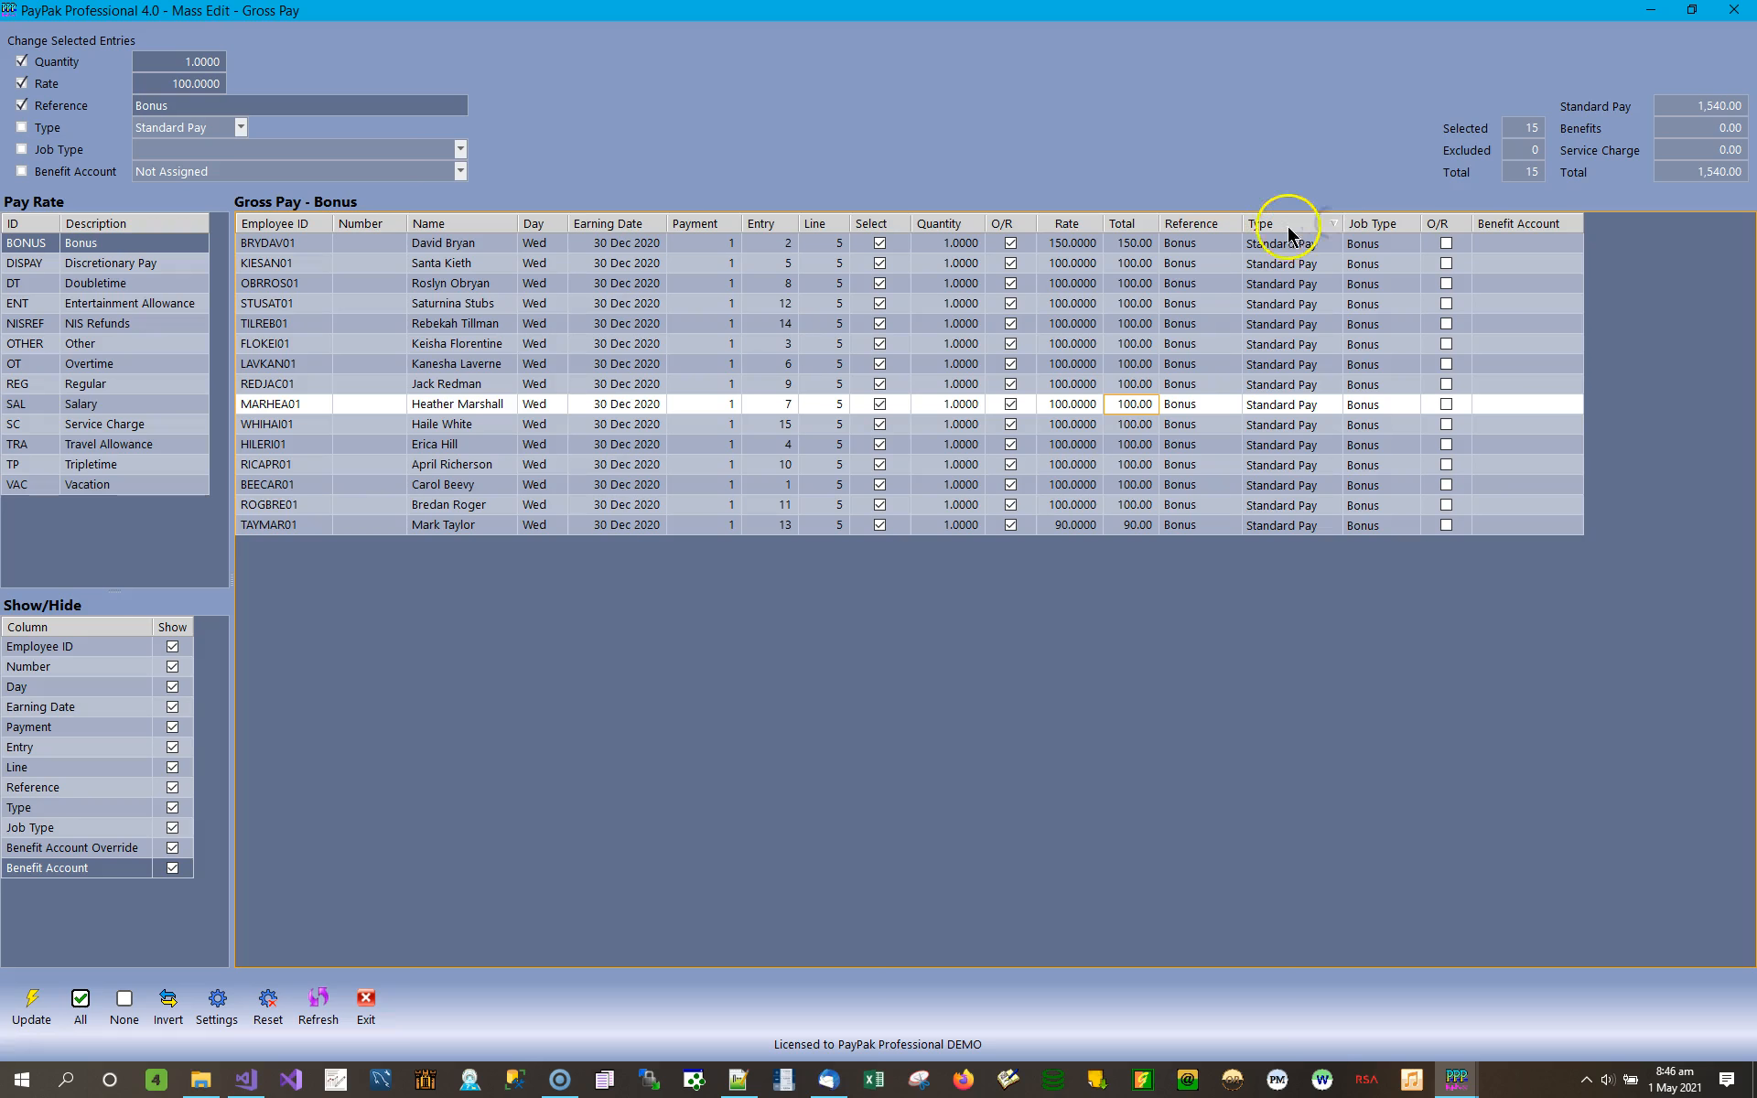
{"action": "left_click", "coordinate": [504, 223]}
{"action": "left_click", "coordinate": [511, 225]}
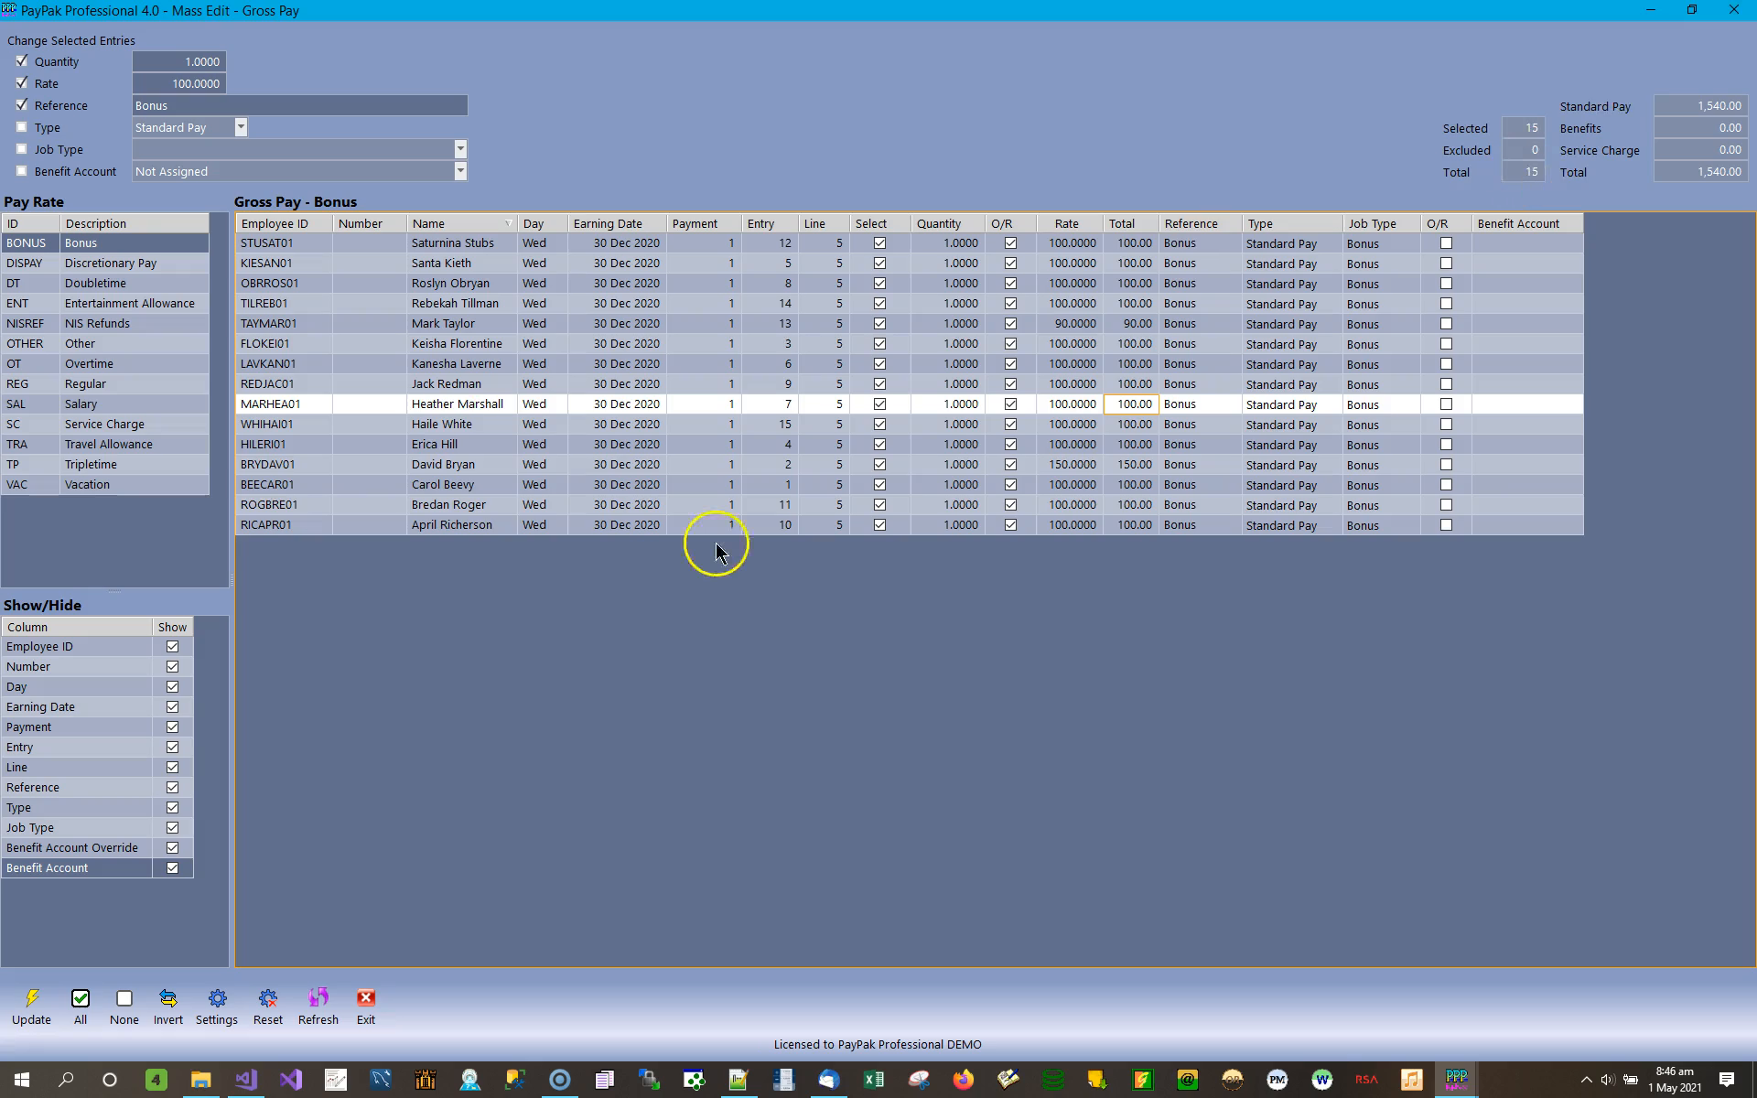
Close the gross pay editor and exit Mass Edit to return to batch 178.
{"action": "left_click", "coordinate": [370, 1004]}
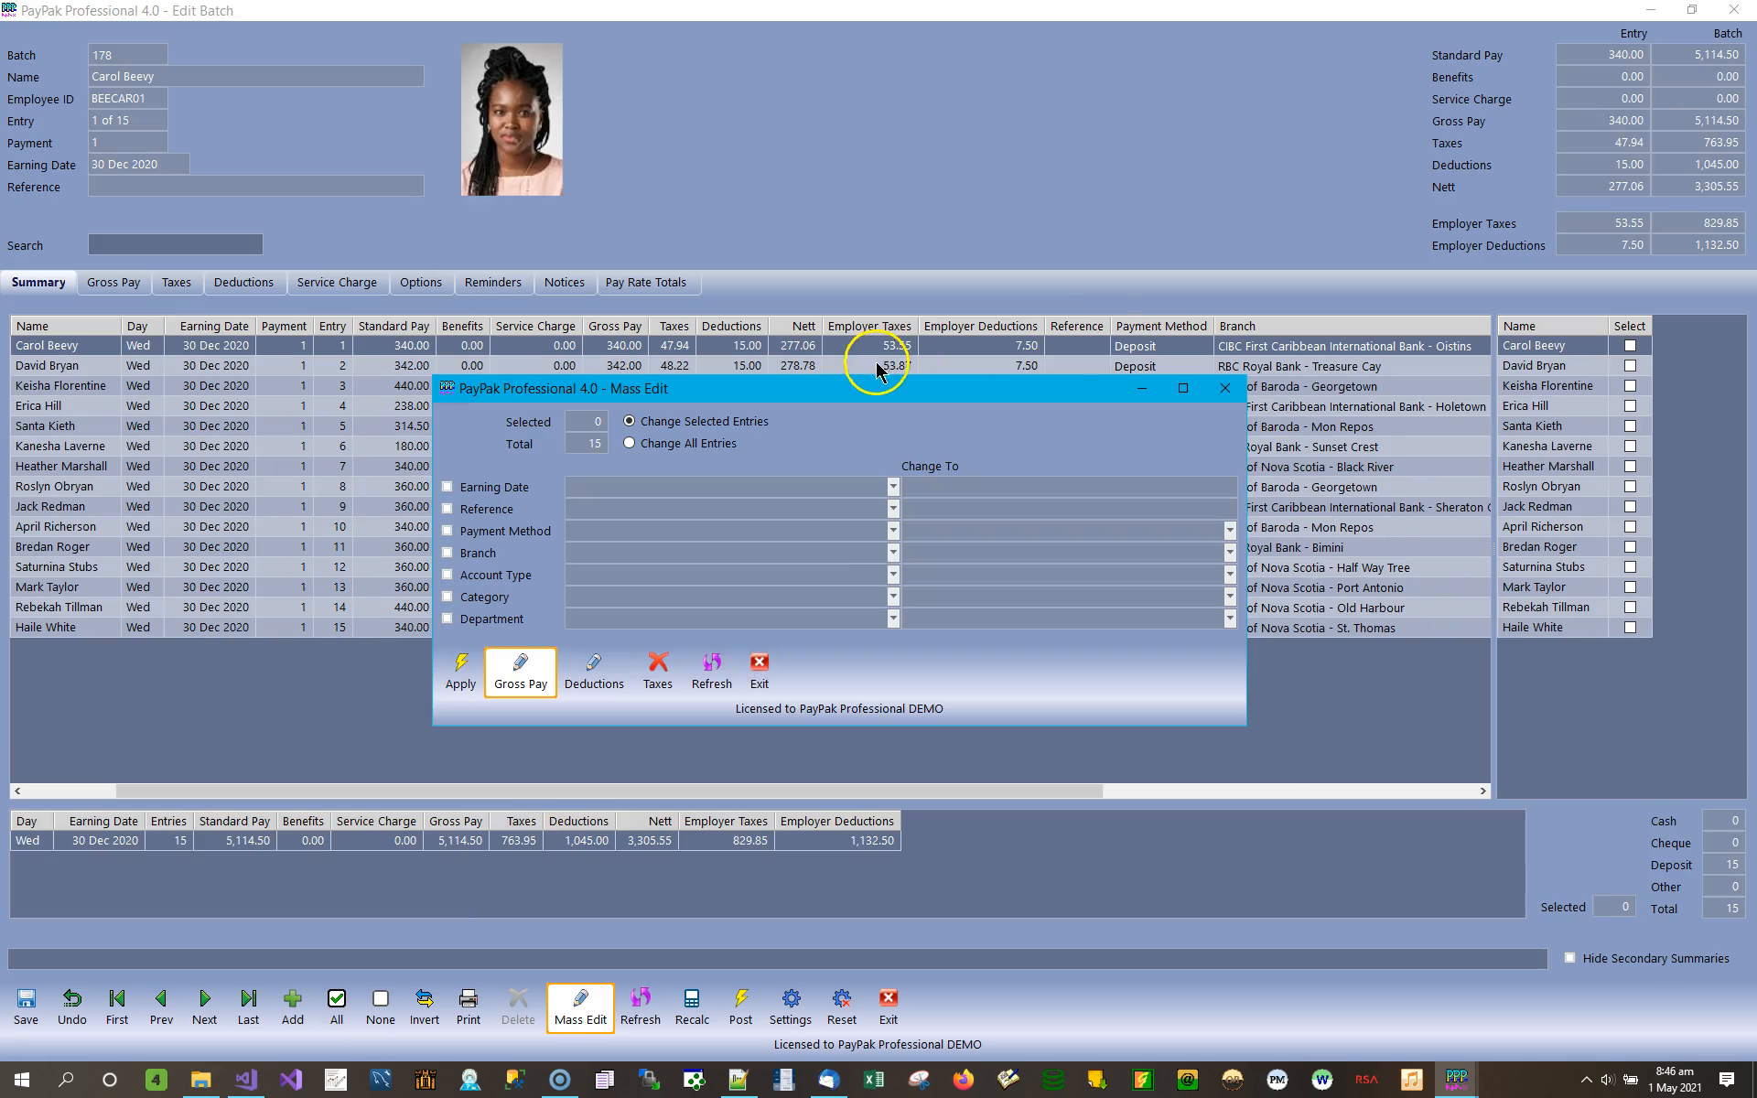
{"action": "left_click_drag", "start_coordinate": [714, 390], "coordinate": [802, 220]}
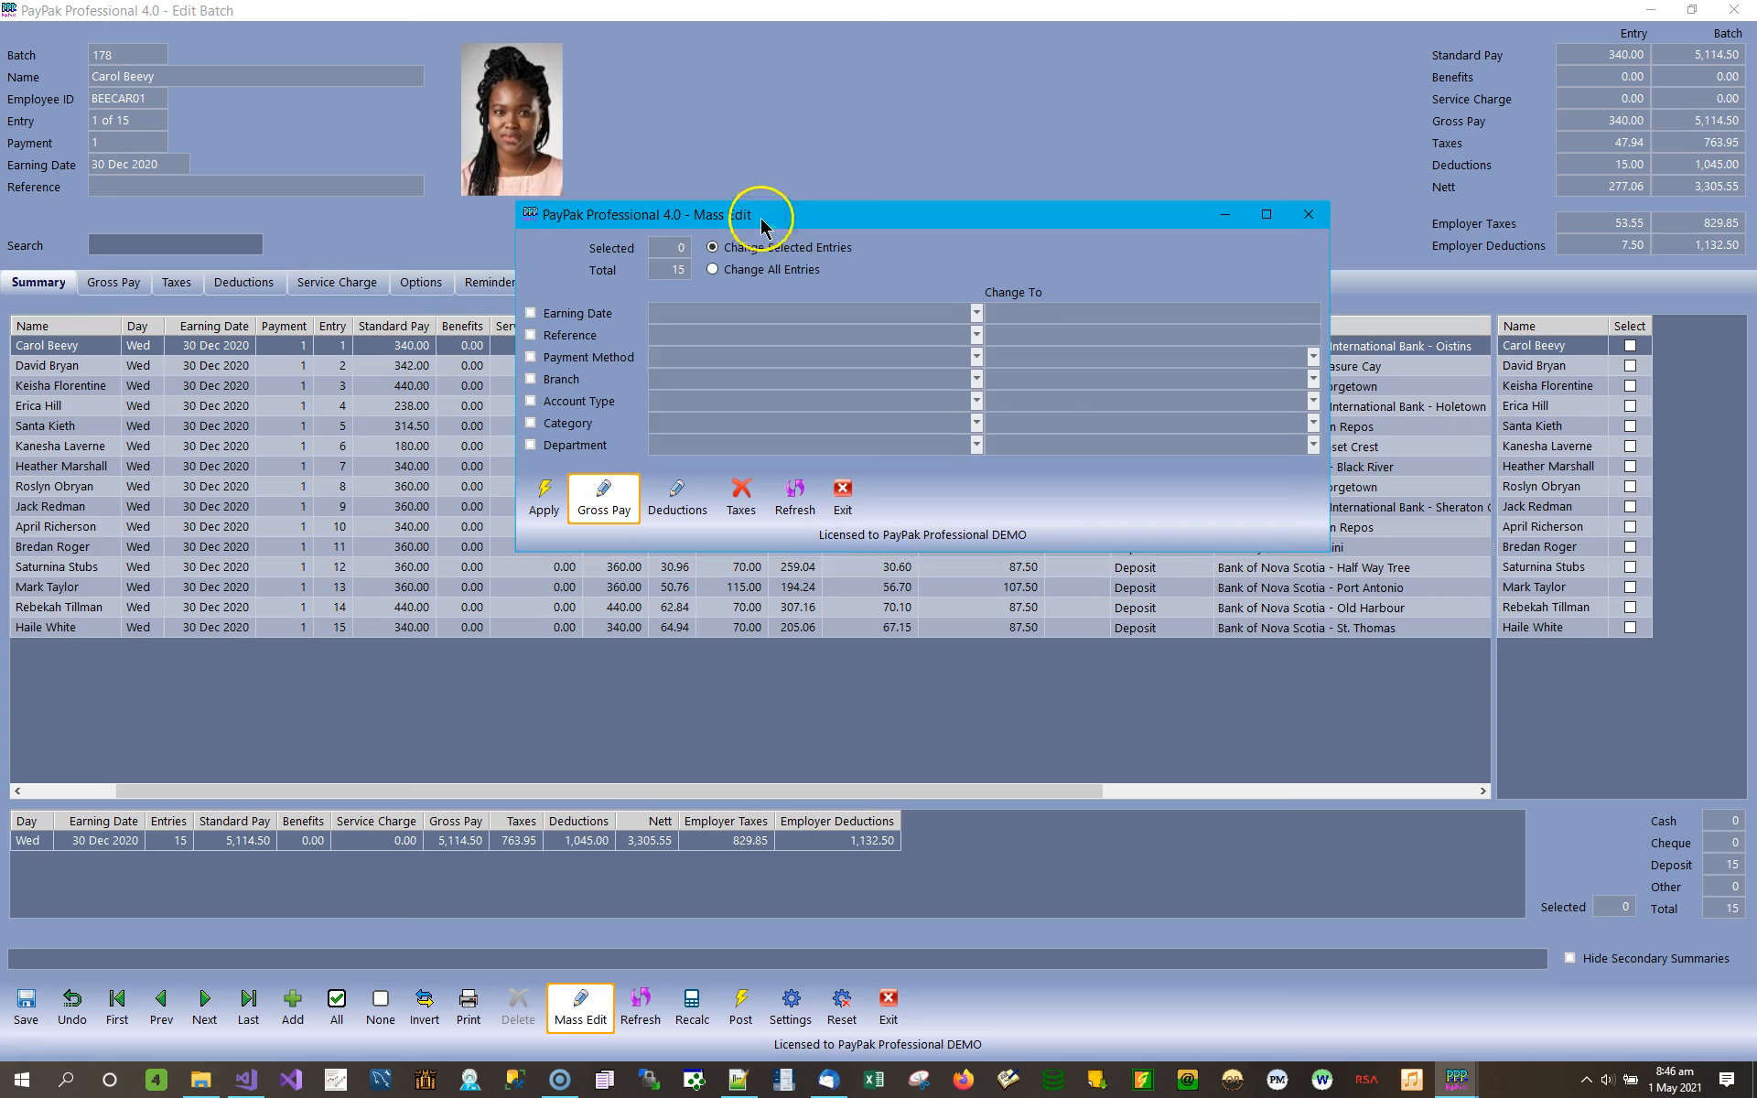
{"action": "left_click", "coordinate": [604, 513]}
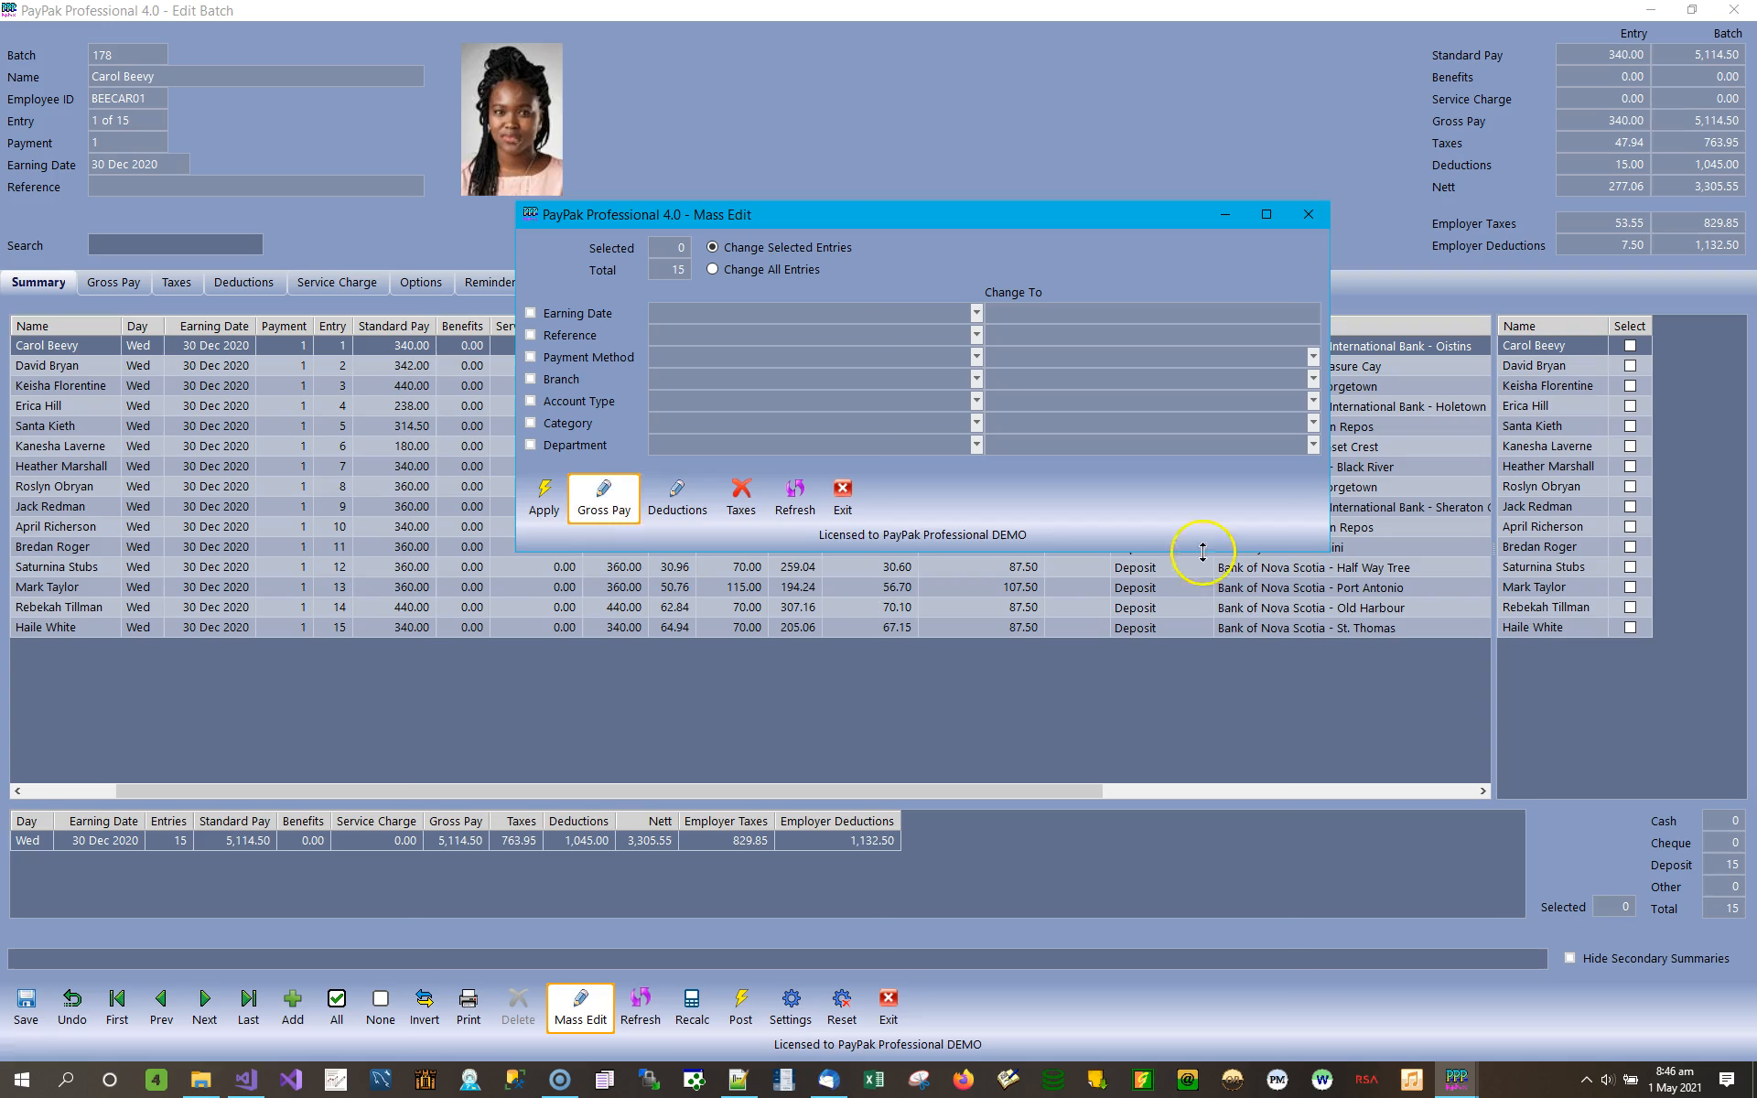
{"action": "left_click", "coordinate": [851, 495]}
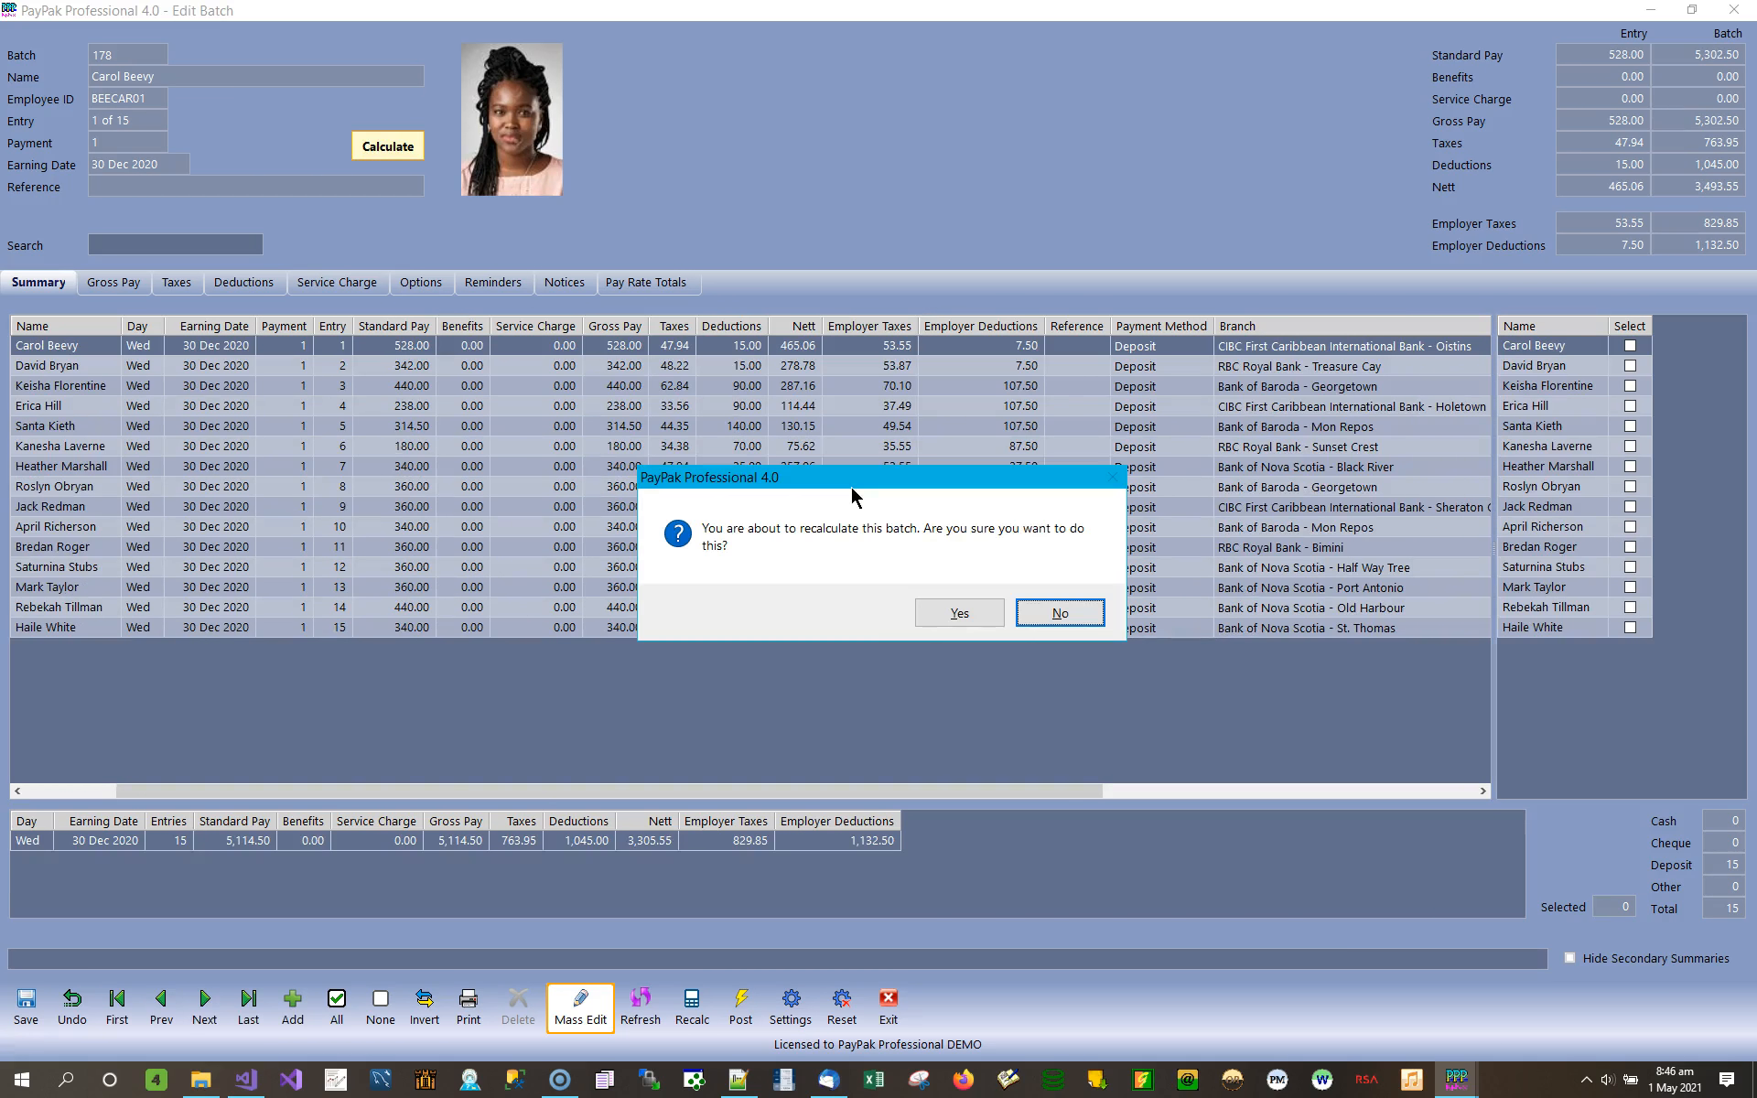
Recalculate batch 178, confirming the operation and dismissing the completion message.
{"action": "left_click", "coordinate": [965, 617]}
{"action": "left_click", "coordinate": [887, 610]}
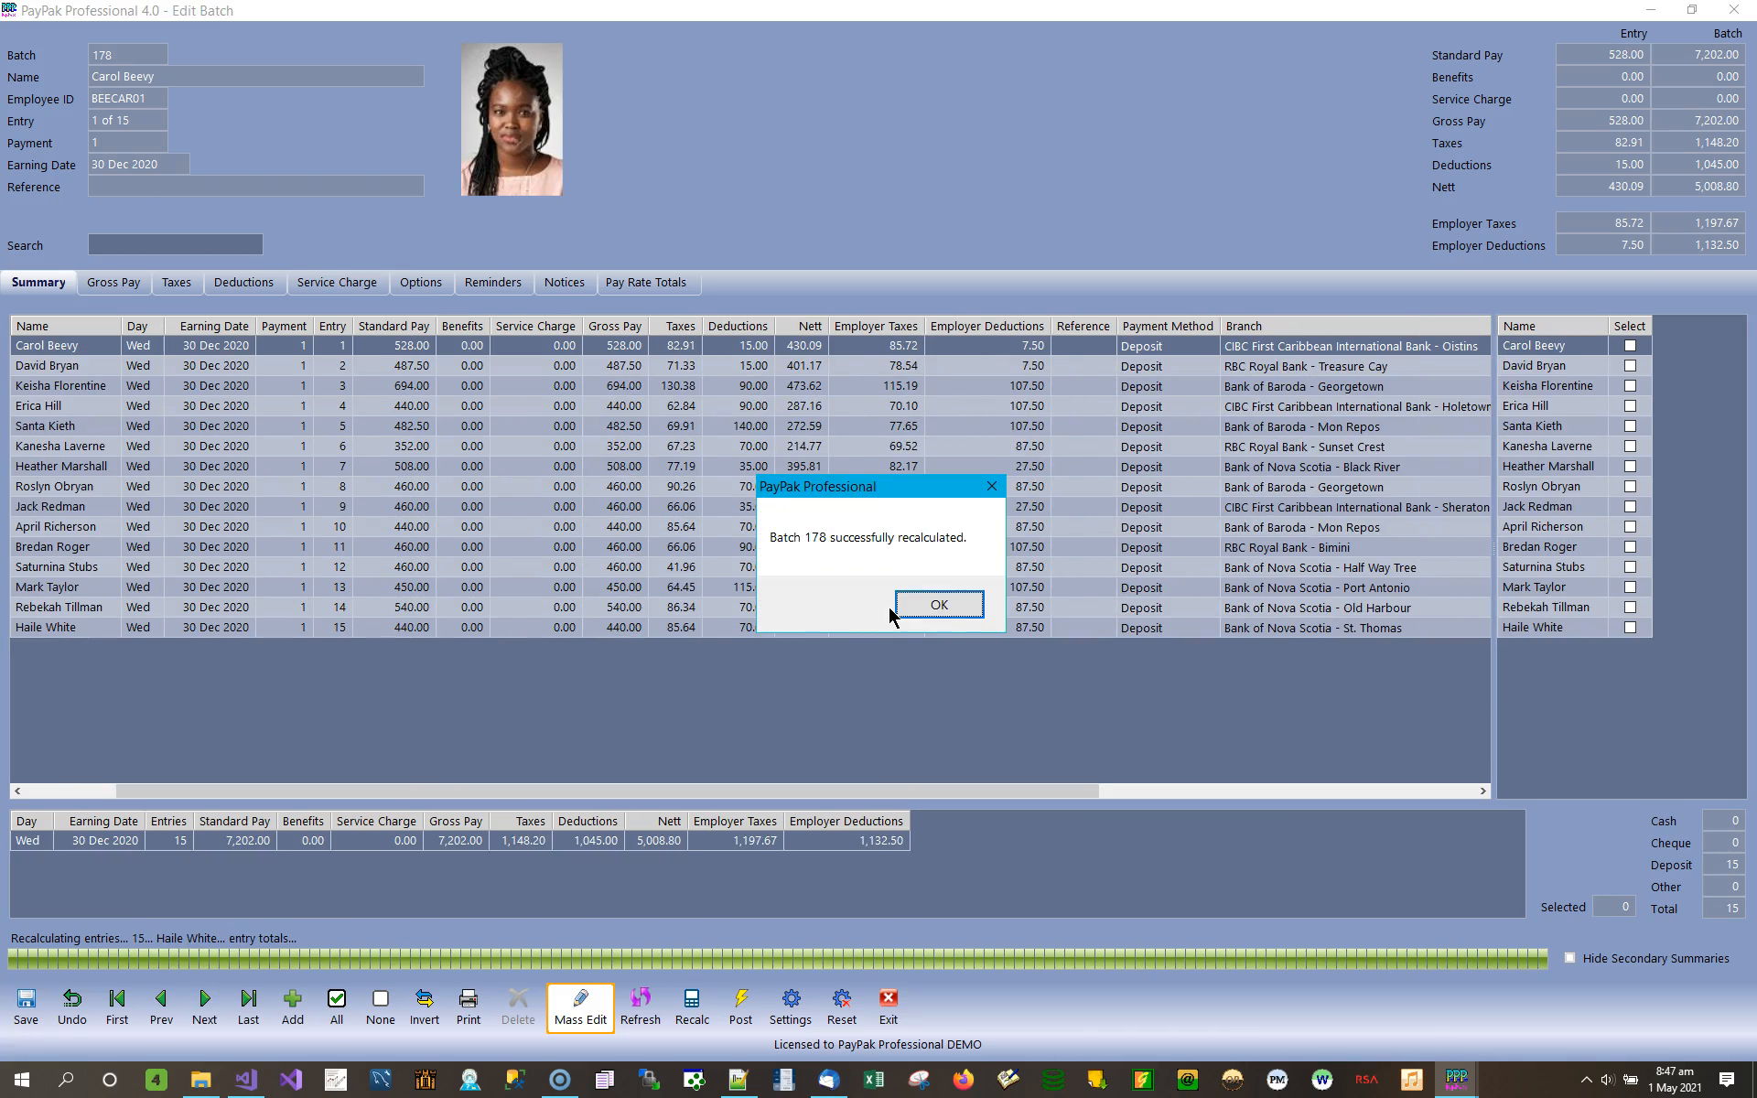
{"action": "left_click", "coordinate": [948, 603]}
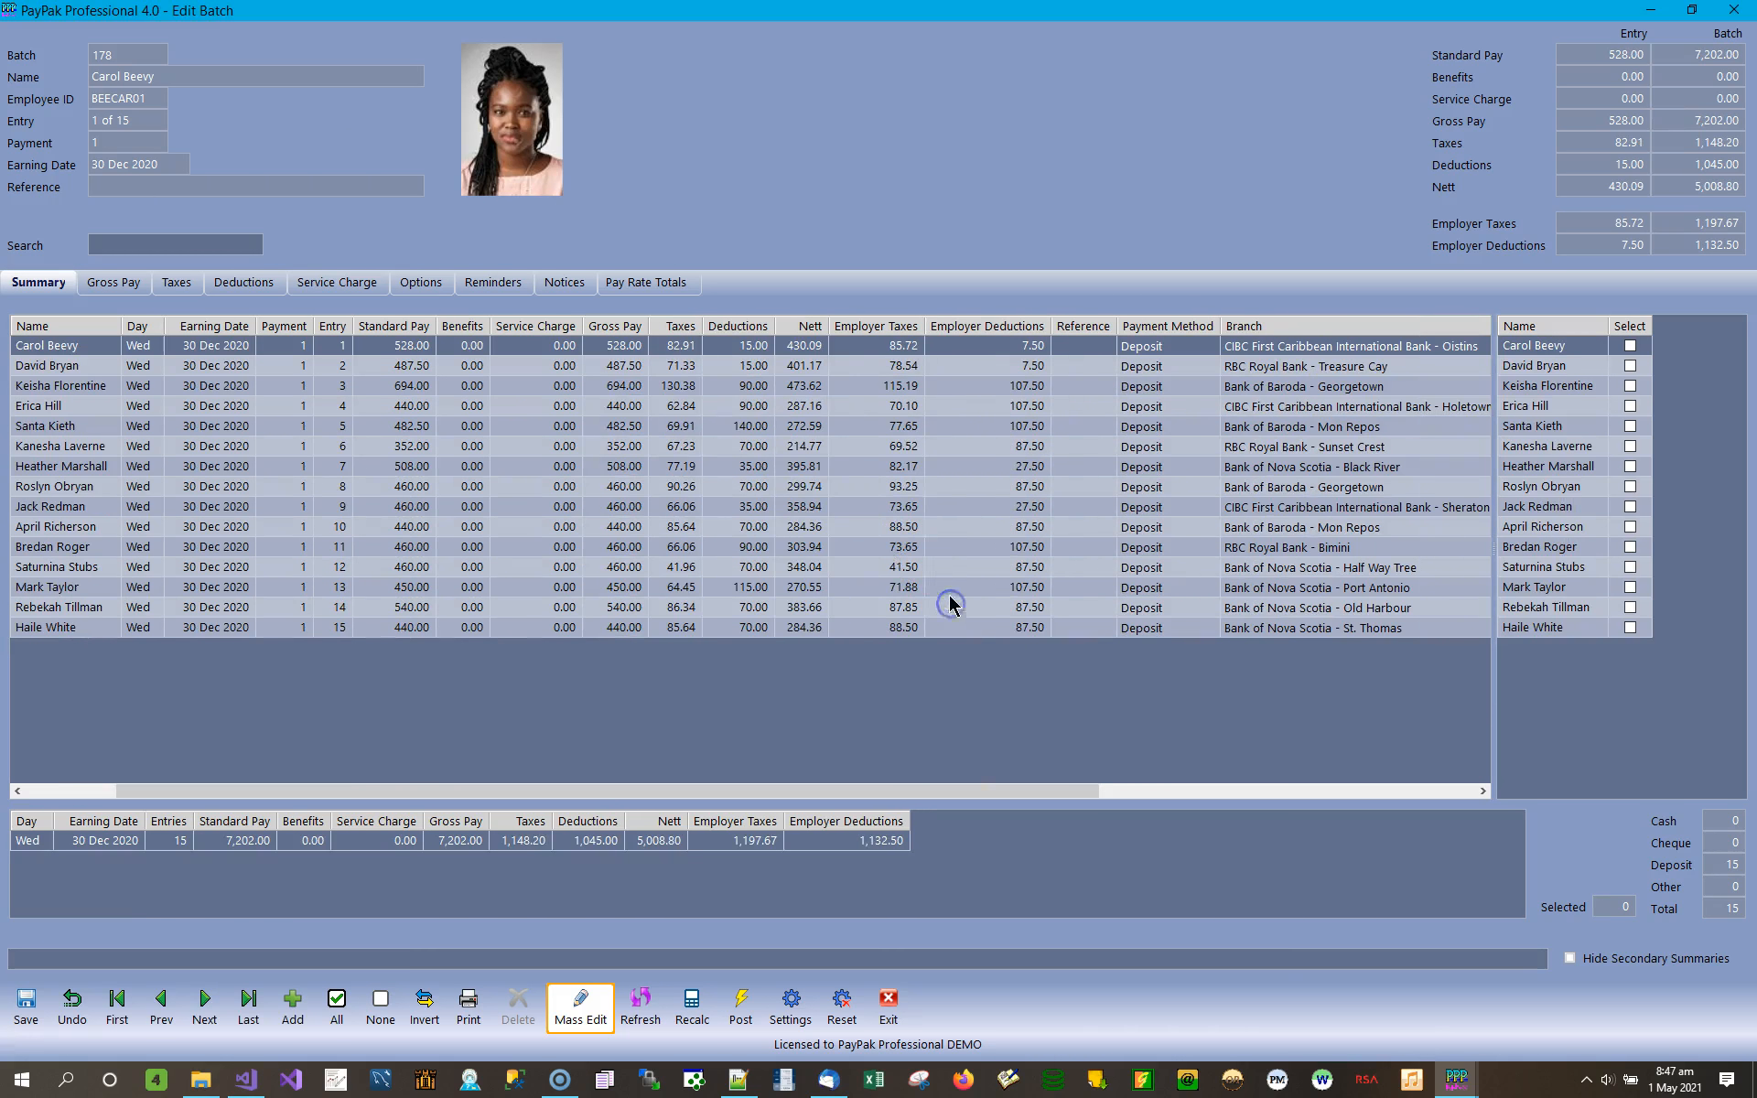
Review the batch's pay rate totals with the employee breakdowns for Bonus, Regular and Vacation.
{"action": "left_click", "coordinate": [653, 285]}
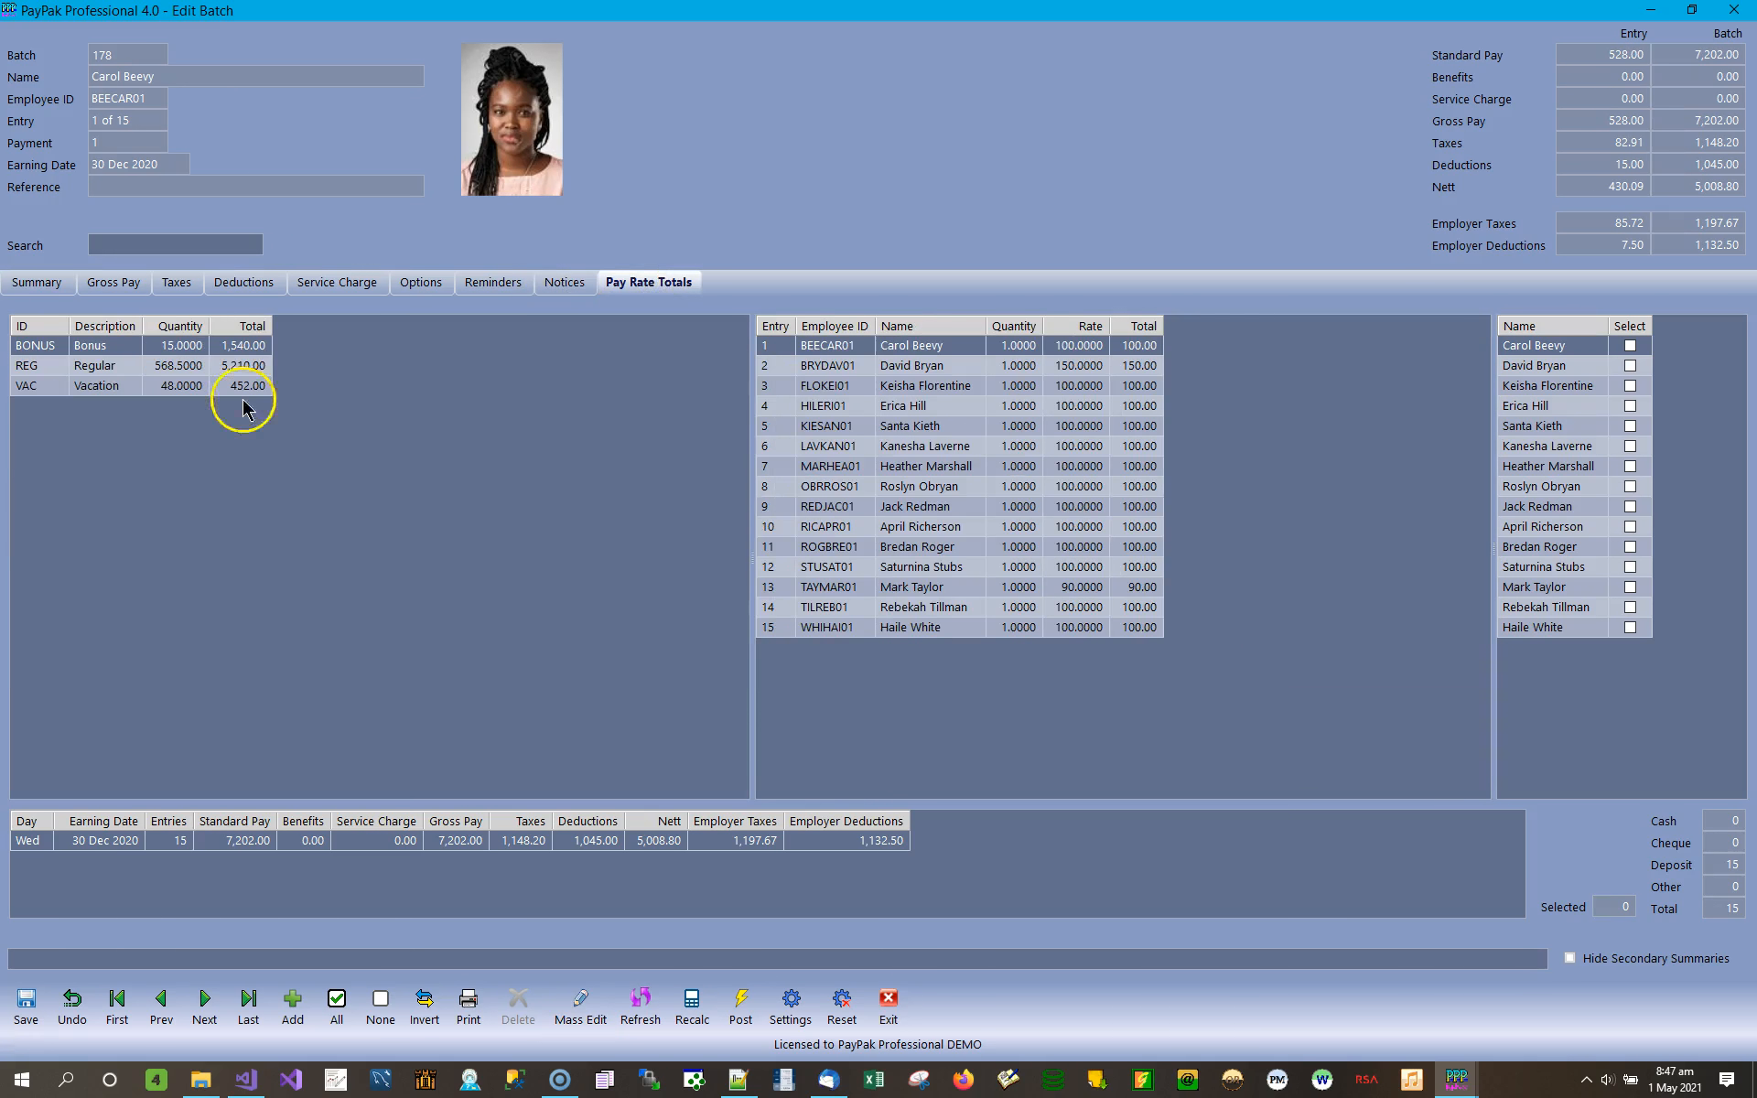
{"action": "left_click", "coordinate": [181, 350]}
{"action": "left_click", "coordinate": [241, 348]}
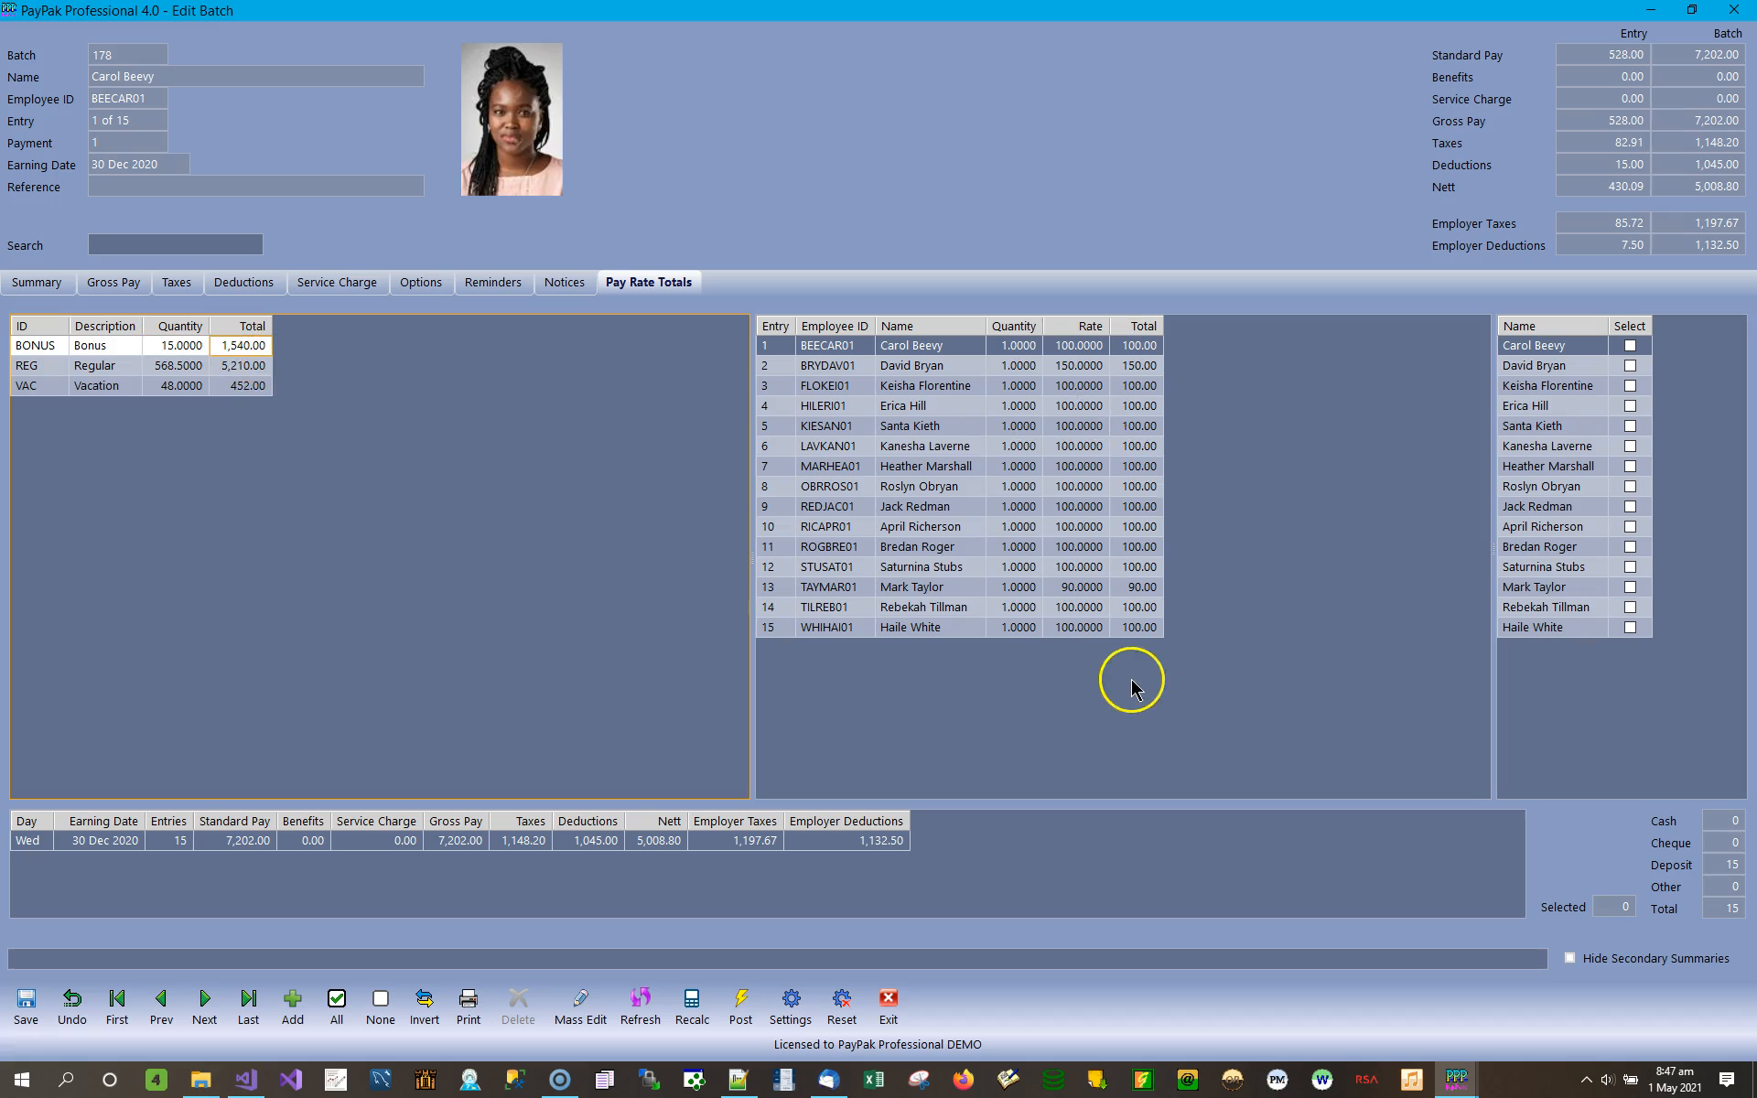
{"action": "left_click", "coordinate": [212, 366]}
{"action": "left_click", "coordinate": [1134, 406]}
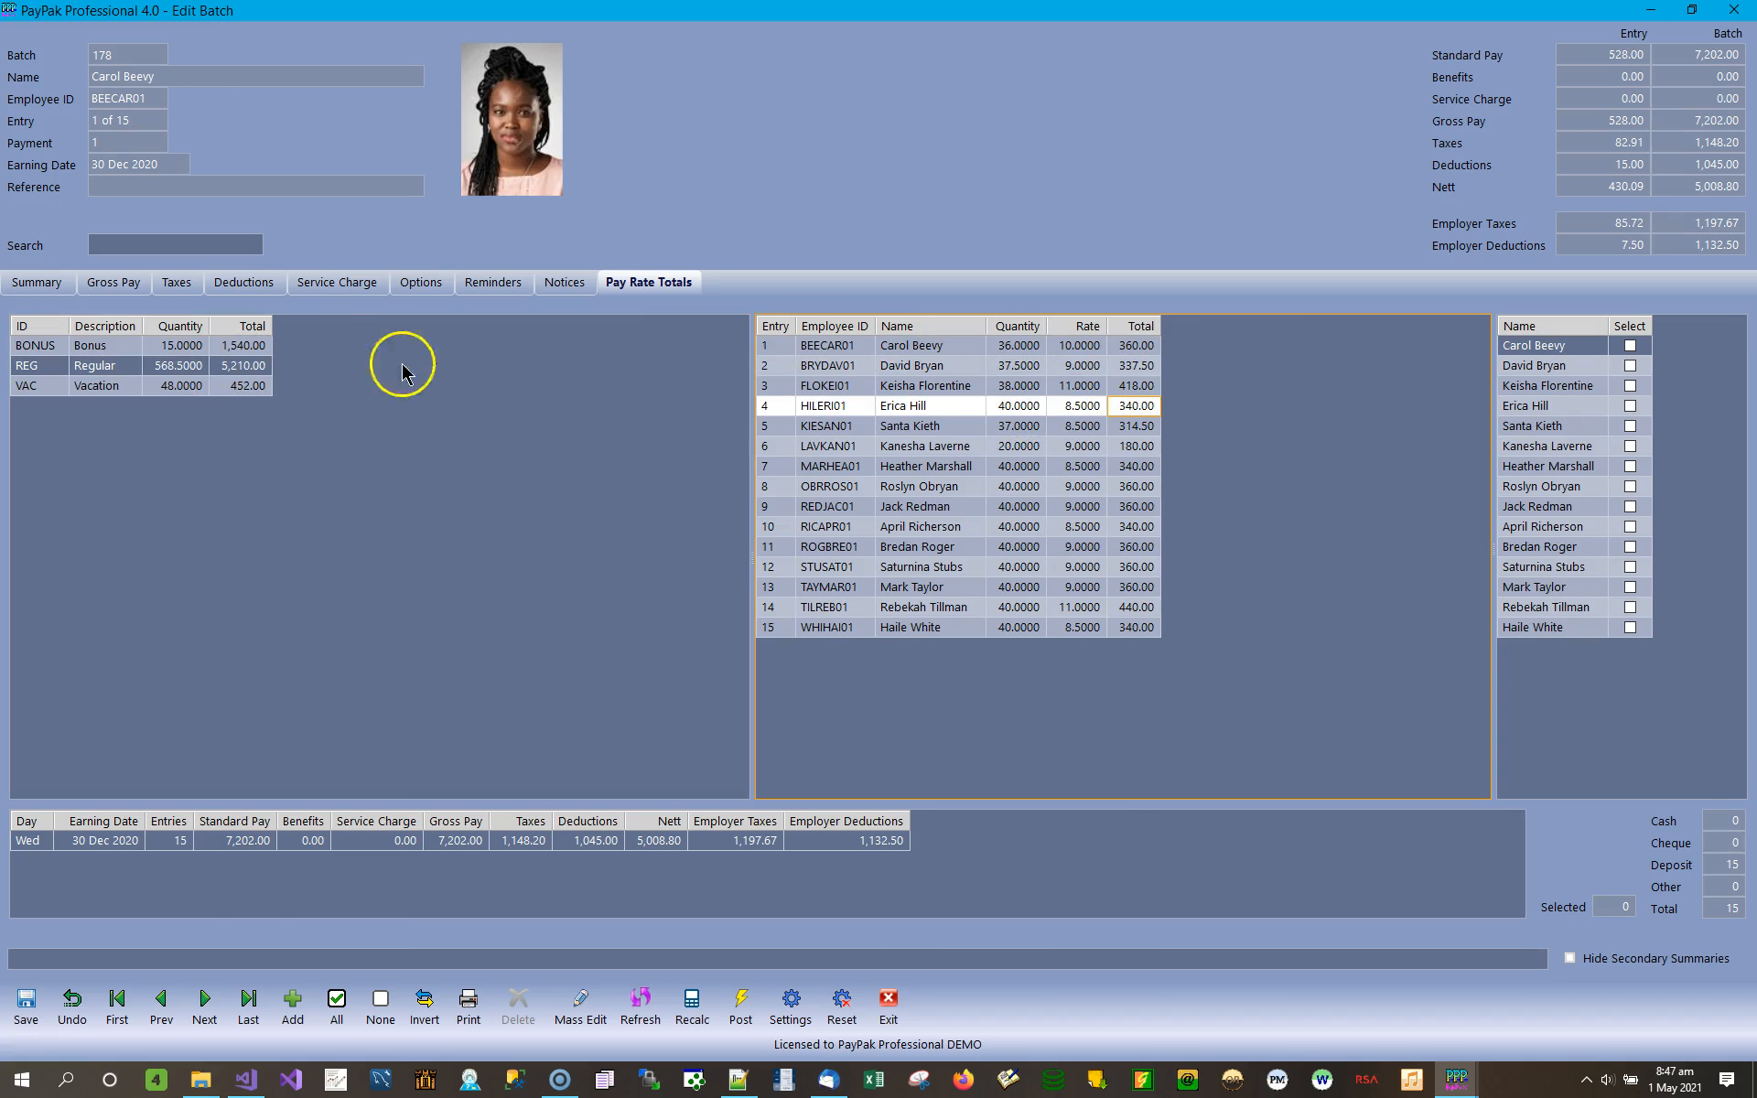
{"action": "left_click", "coordinate": [236, 385]}
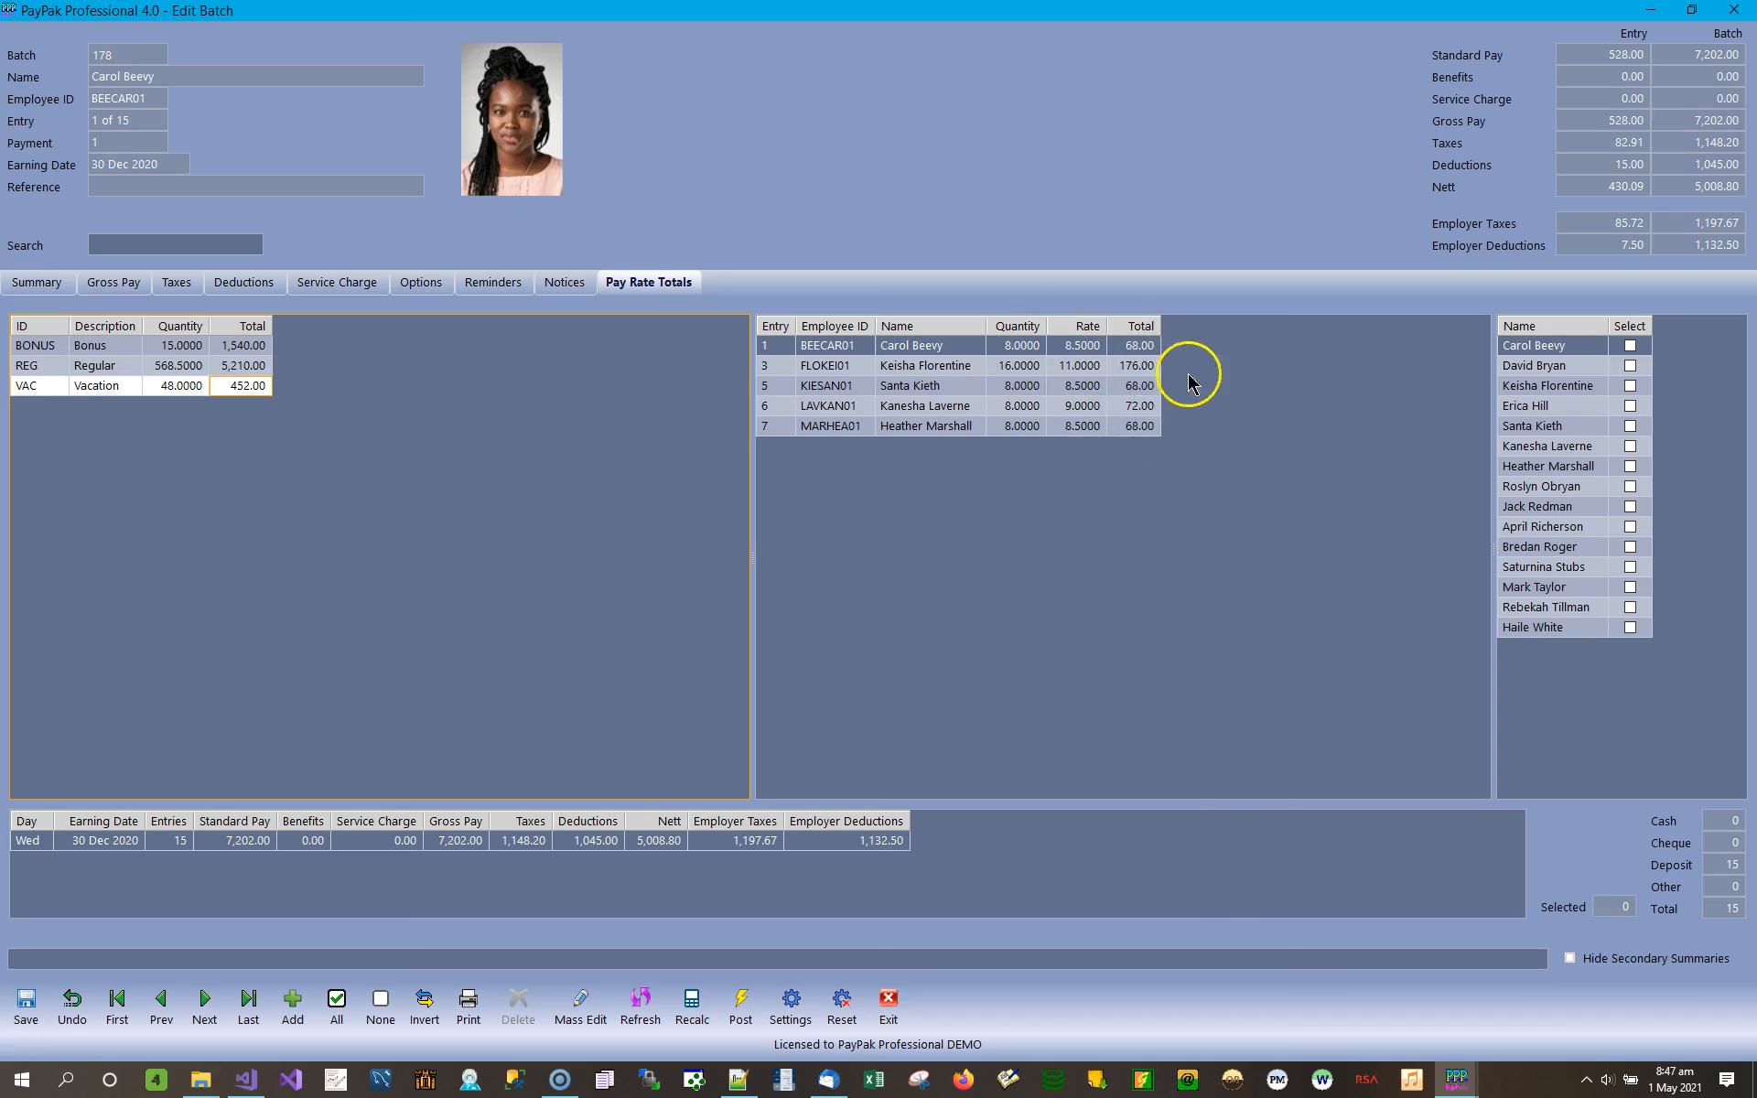
Examine the quantities of the individual employee entries under the Vacation pay rate.
{"action": "left_click", "coordinate": [1030, 348]}
{"action": "left_click", "coordinate": [1032, 367]}
{"action": "left_click", "coordinate": [1033, 381]}
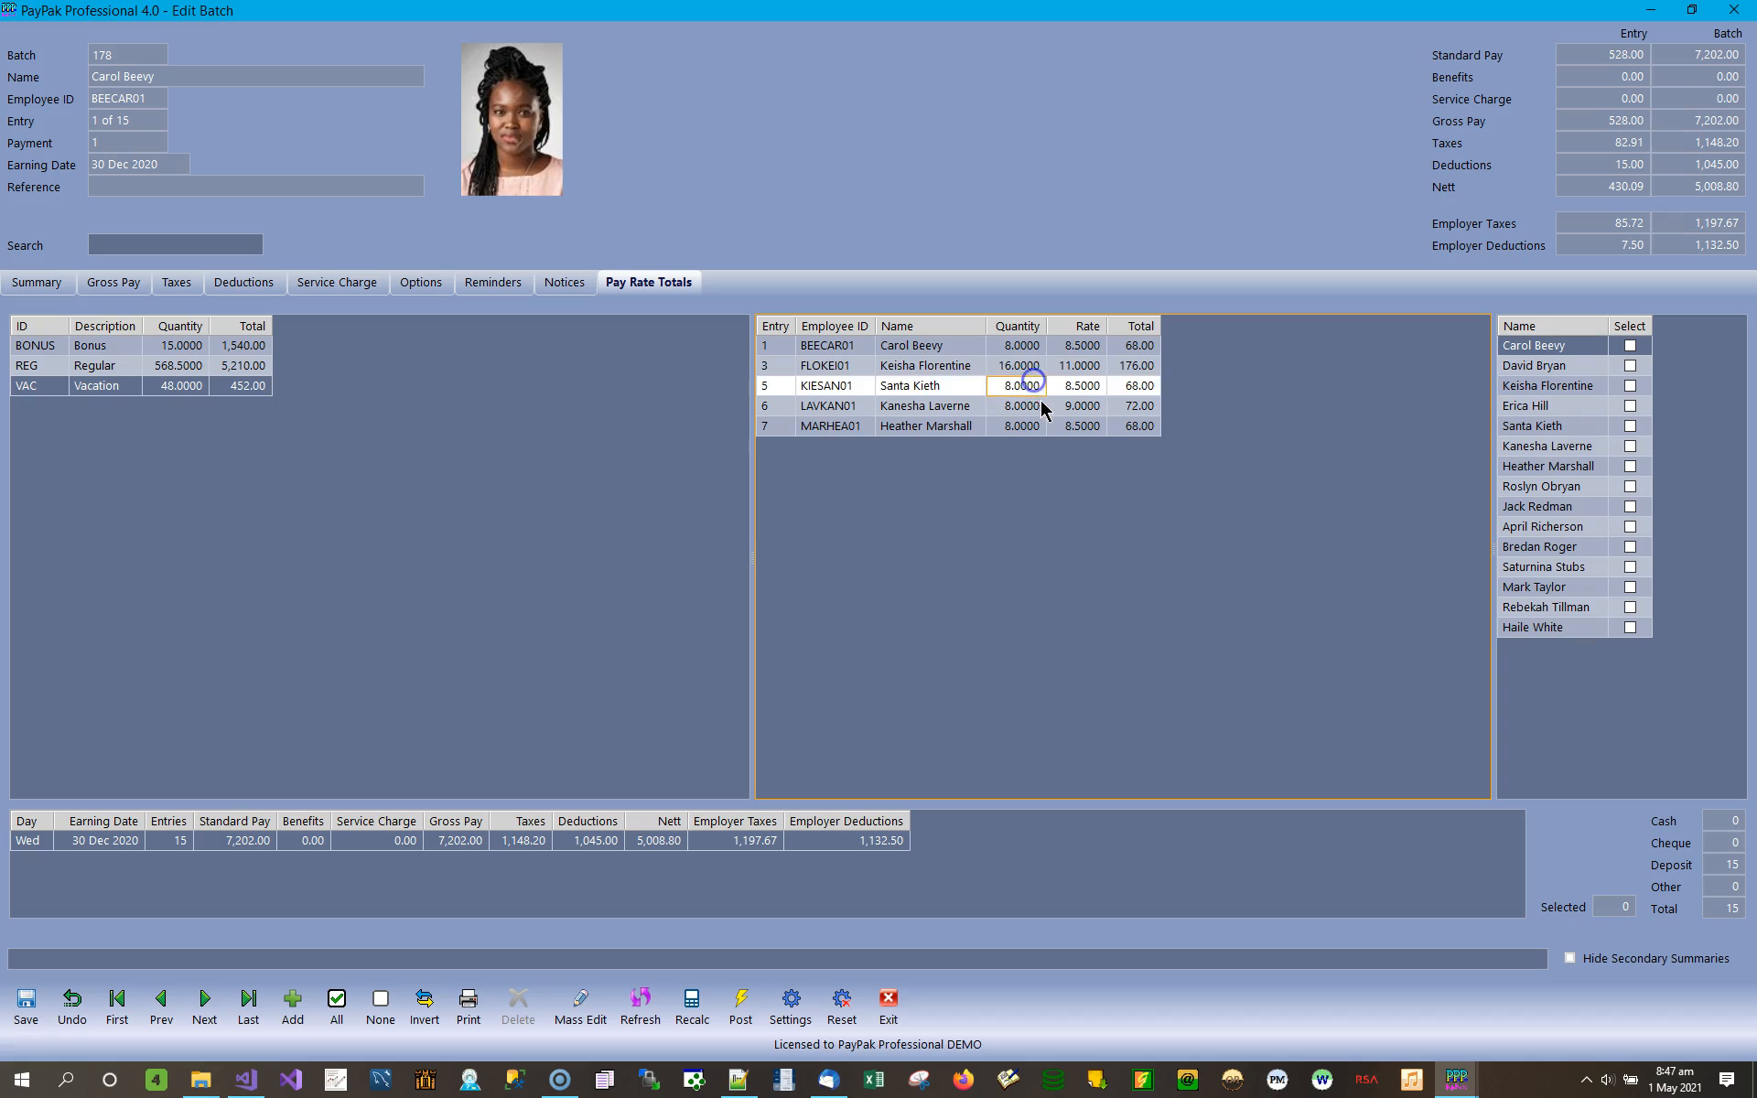
{"action": "left_click", "coordinate": [1041, 401]}
{"action": "left_click", "coordinate": [1028, 424]}
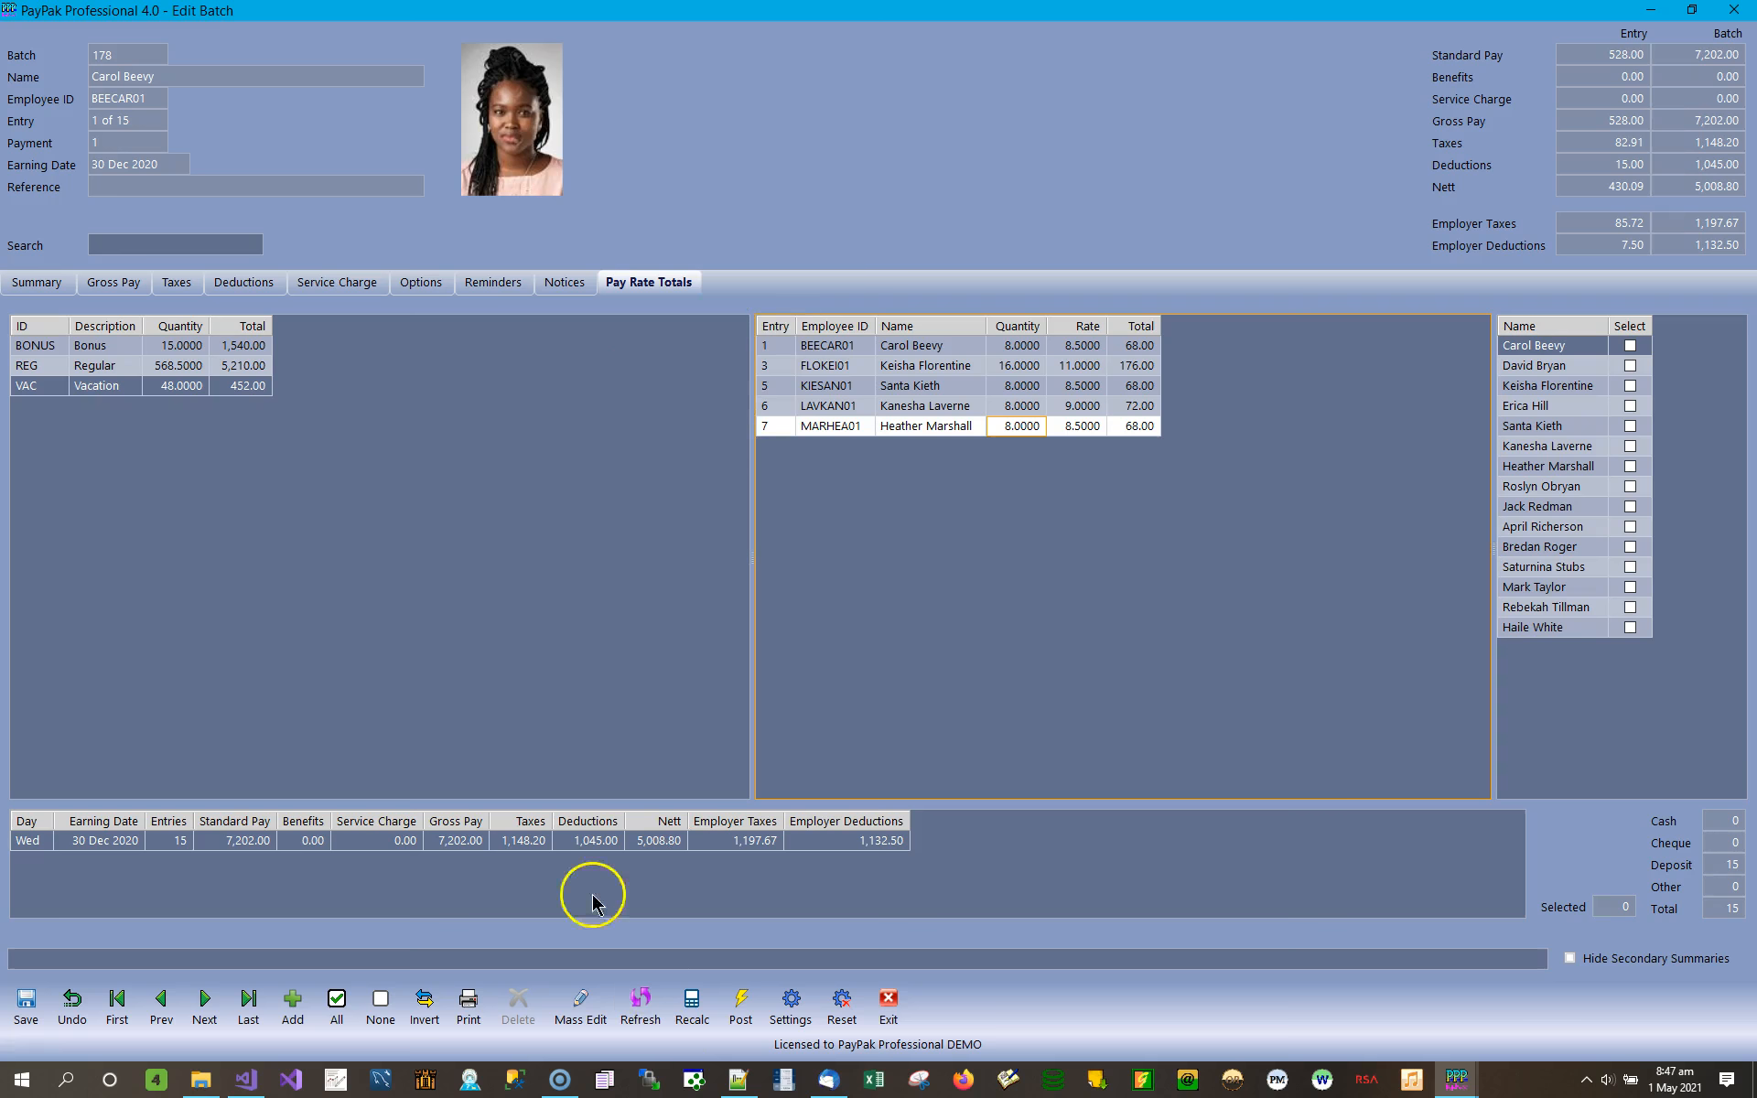
Open Mass Edit for batch 178 and bring up its deductions editor.
{"action": "left_click", "coordinate": [587, 1017]}
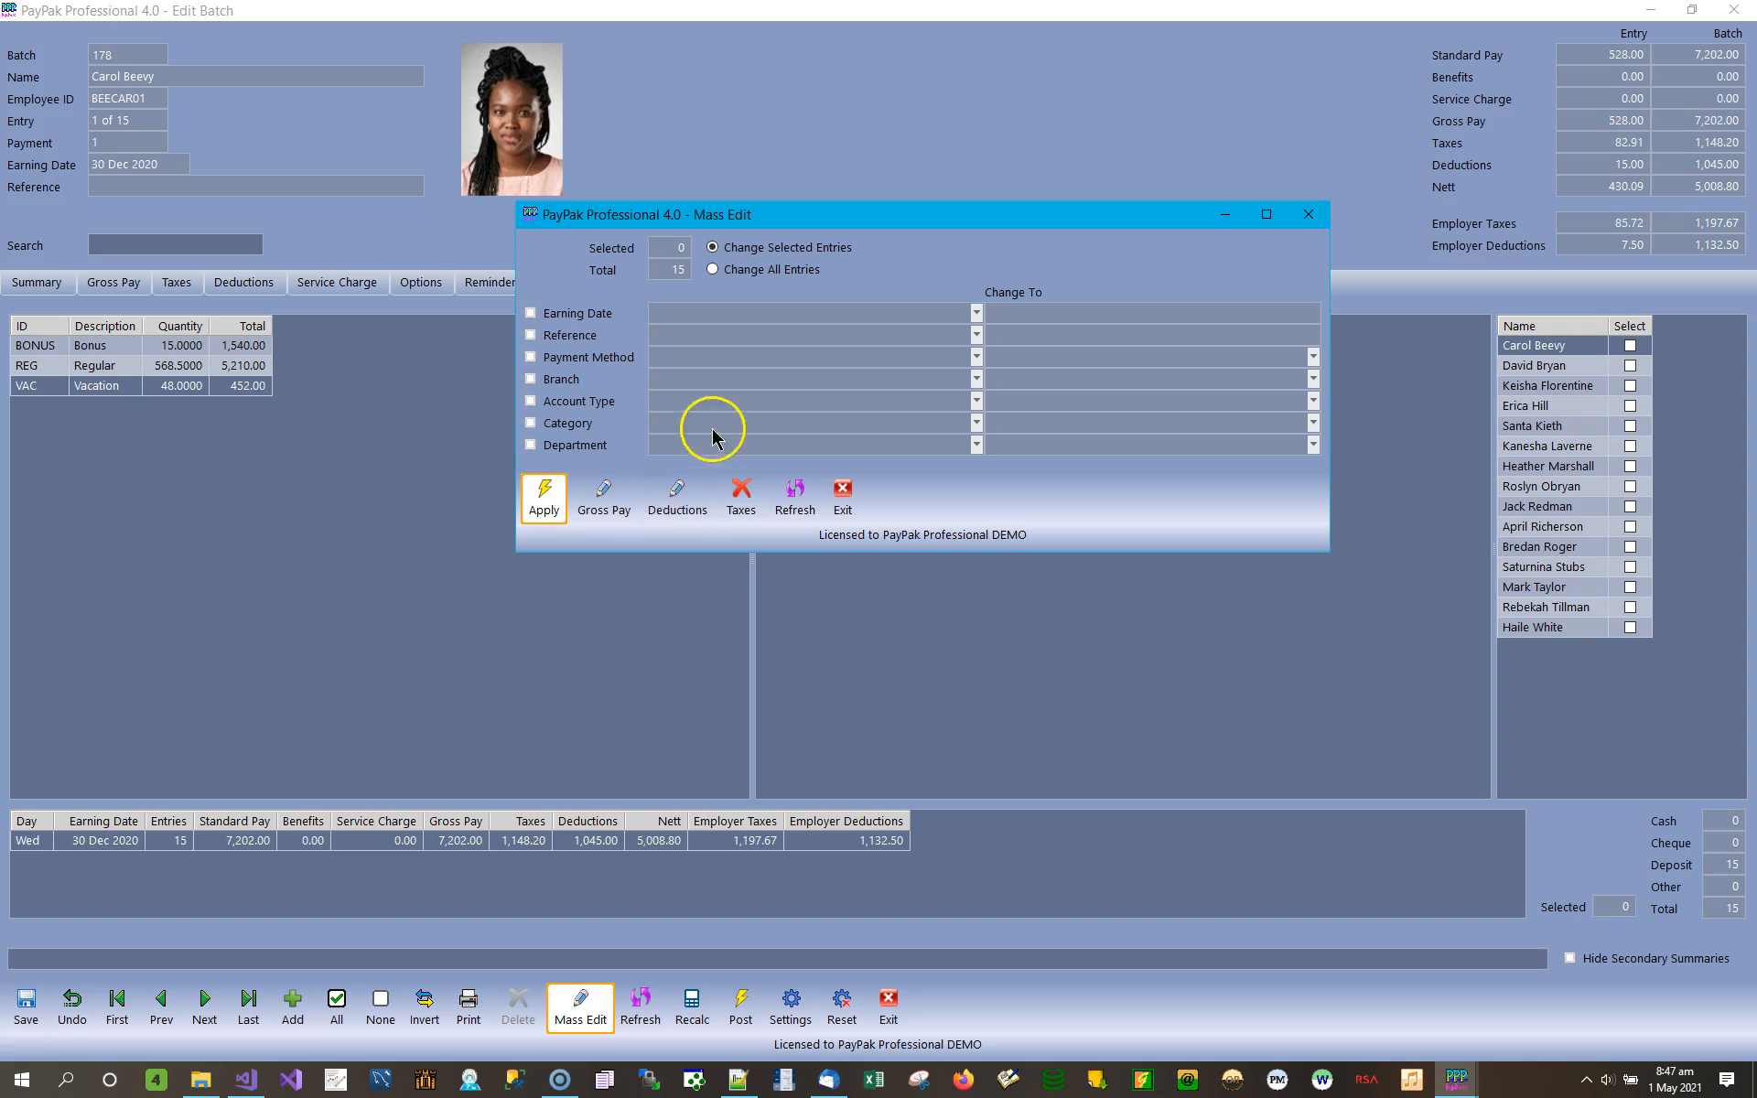
{"action": "left_click", "coordinate": [679, 497]}
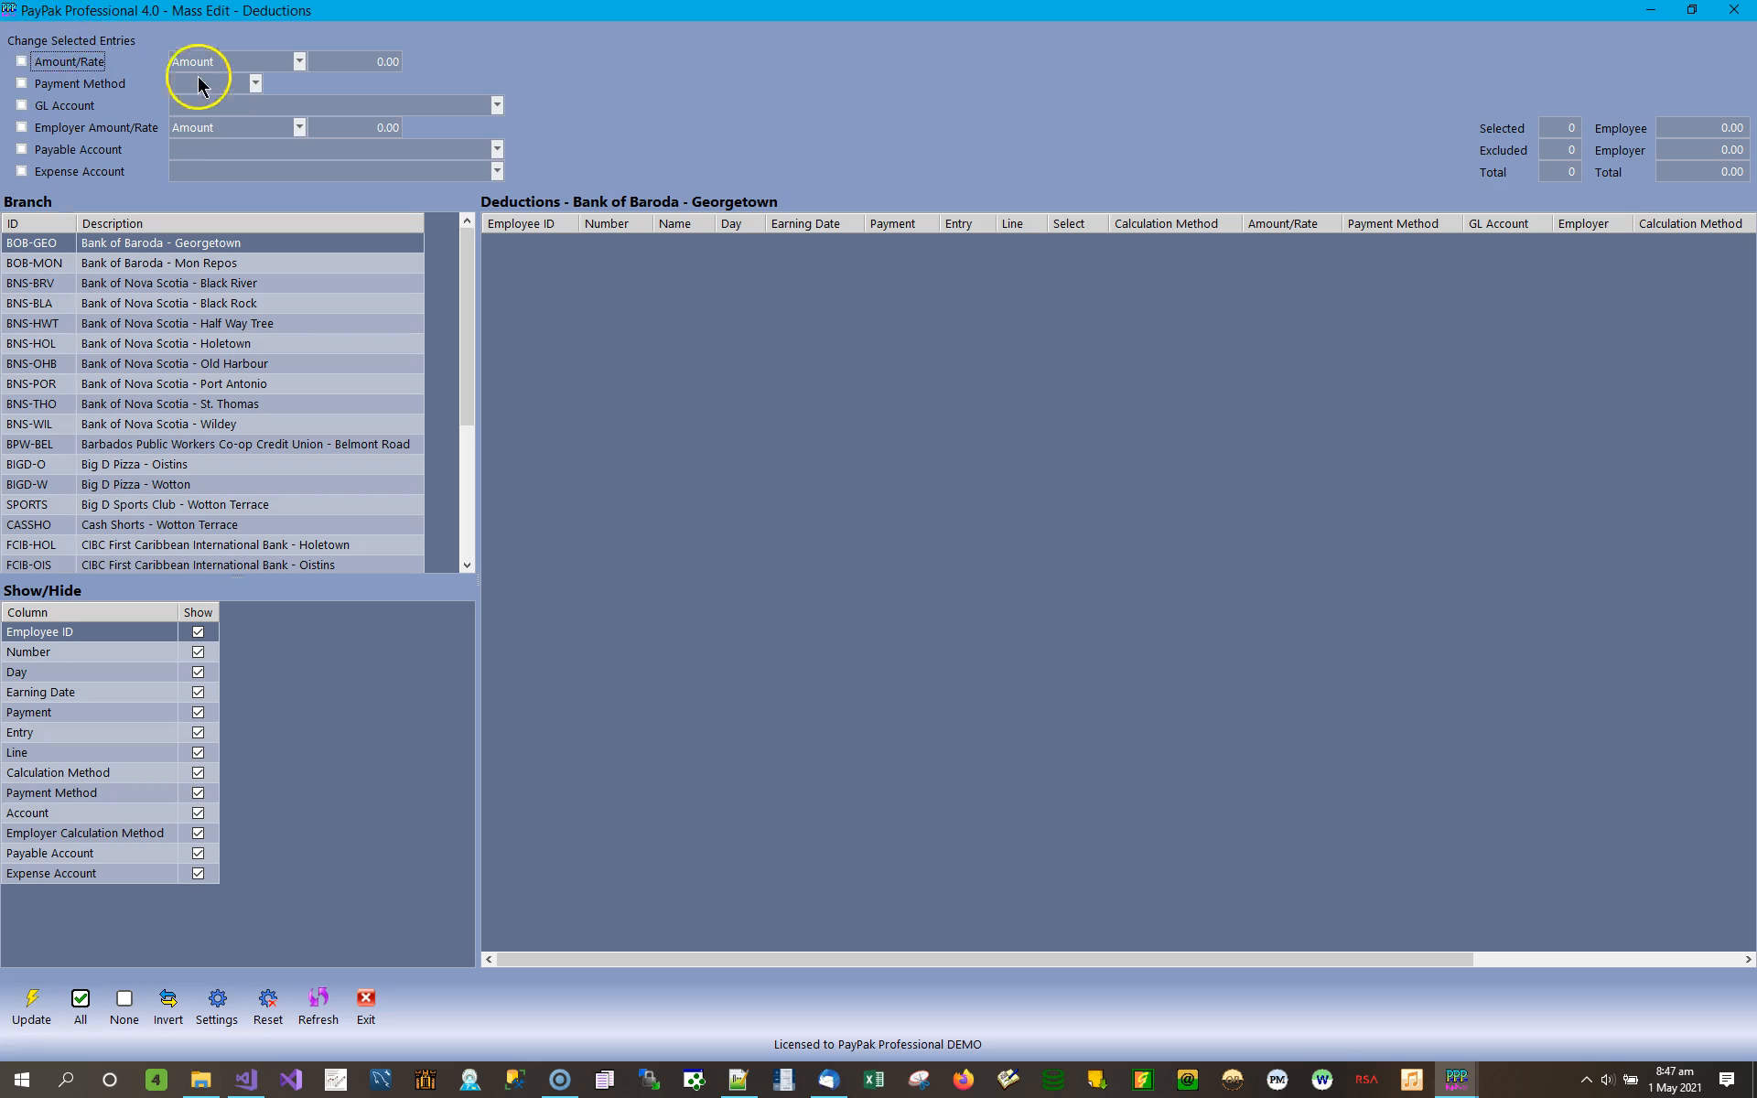
Look through the deductions of each branch from Bank of Baroda - Georgetown to Big D Pizza - Wotton.
{"action": "left_click", "coordinate": [180, 283]}
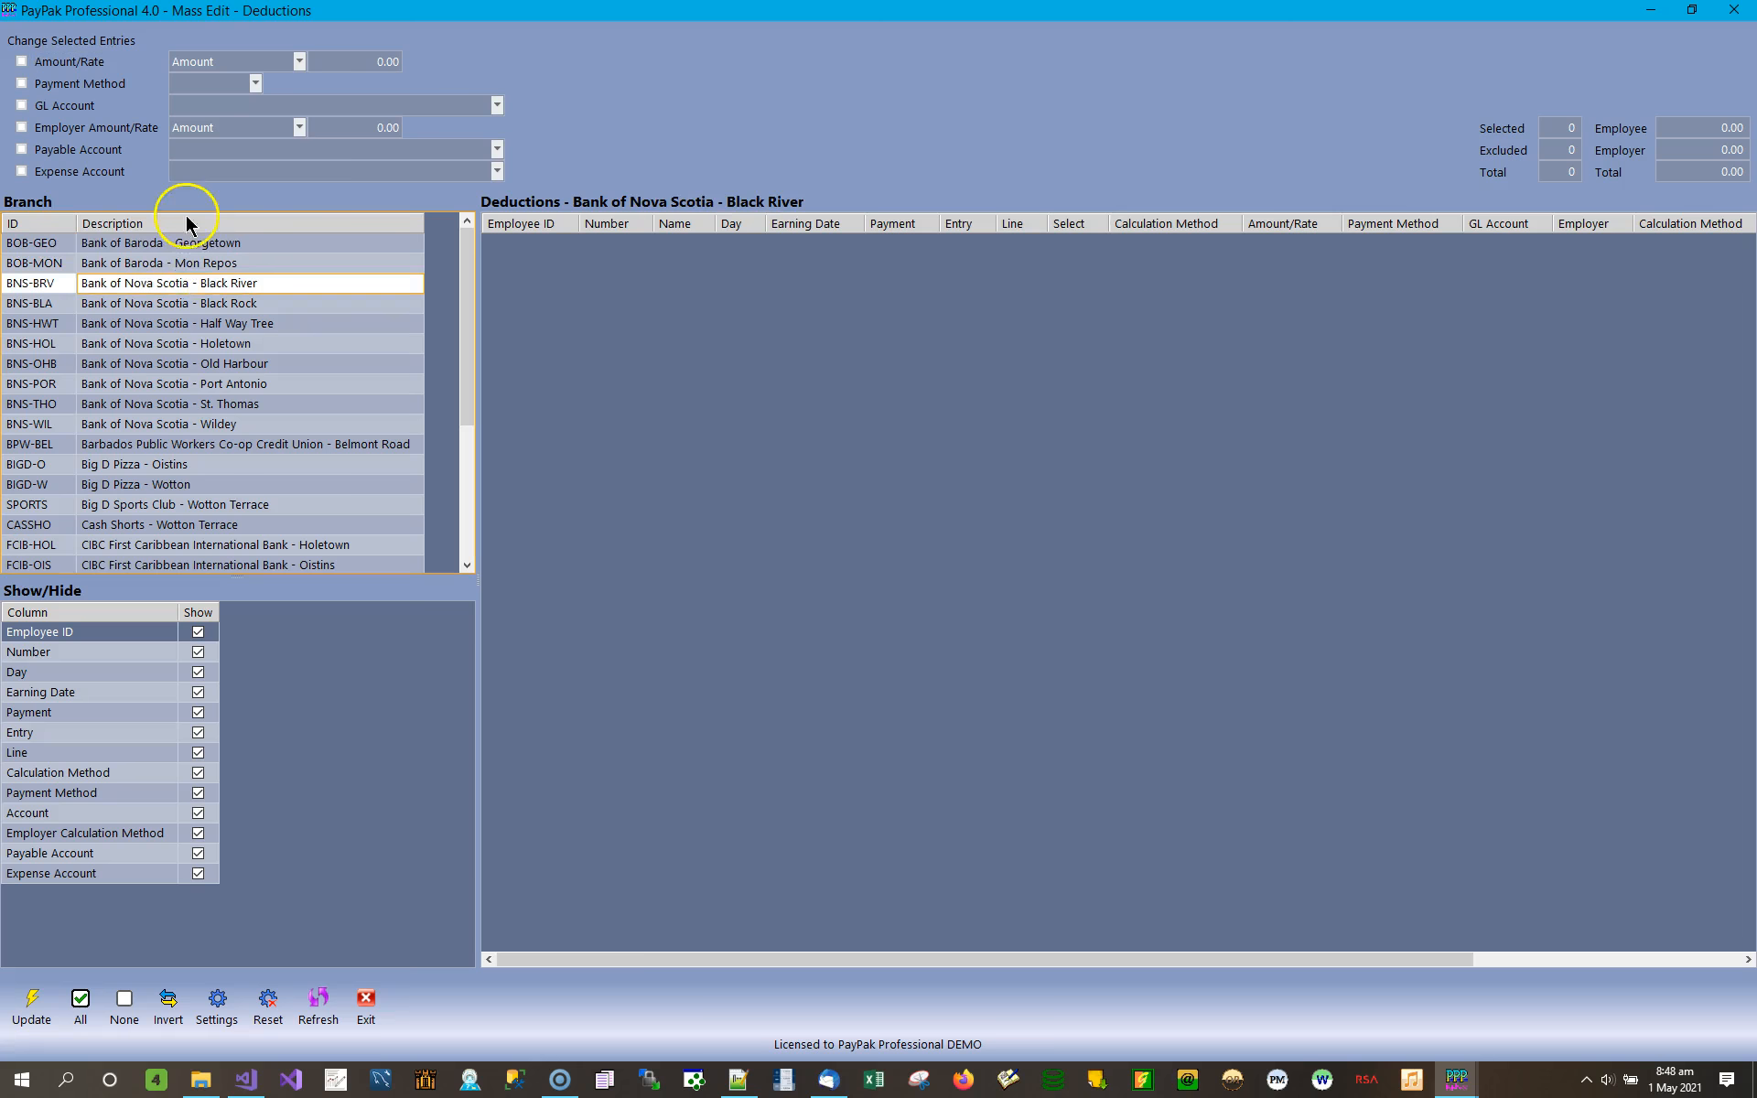
{"action": "left_click", "coordinate": [233, 244]}
{"action": "left_click", "coordinate": [228, 263]}
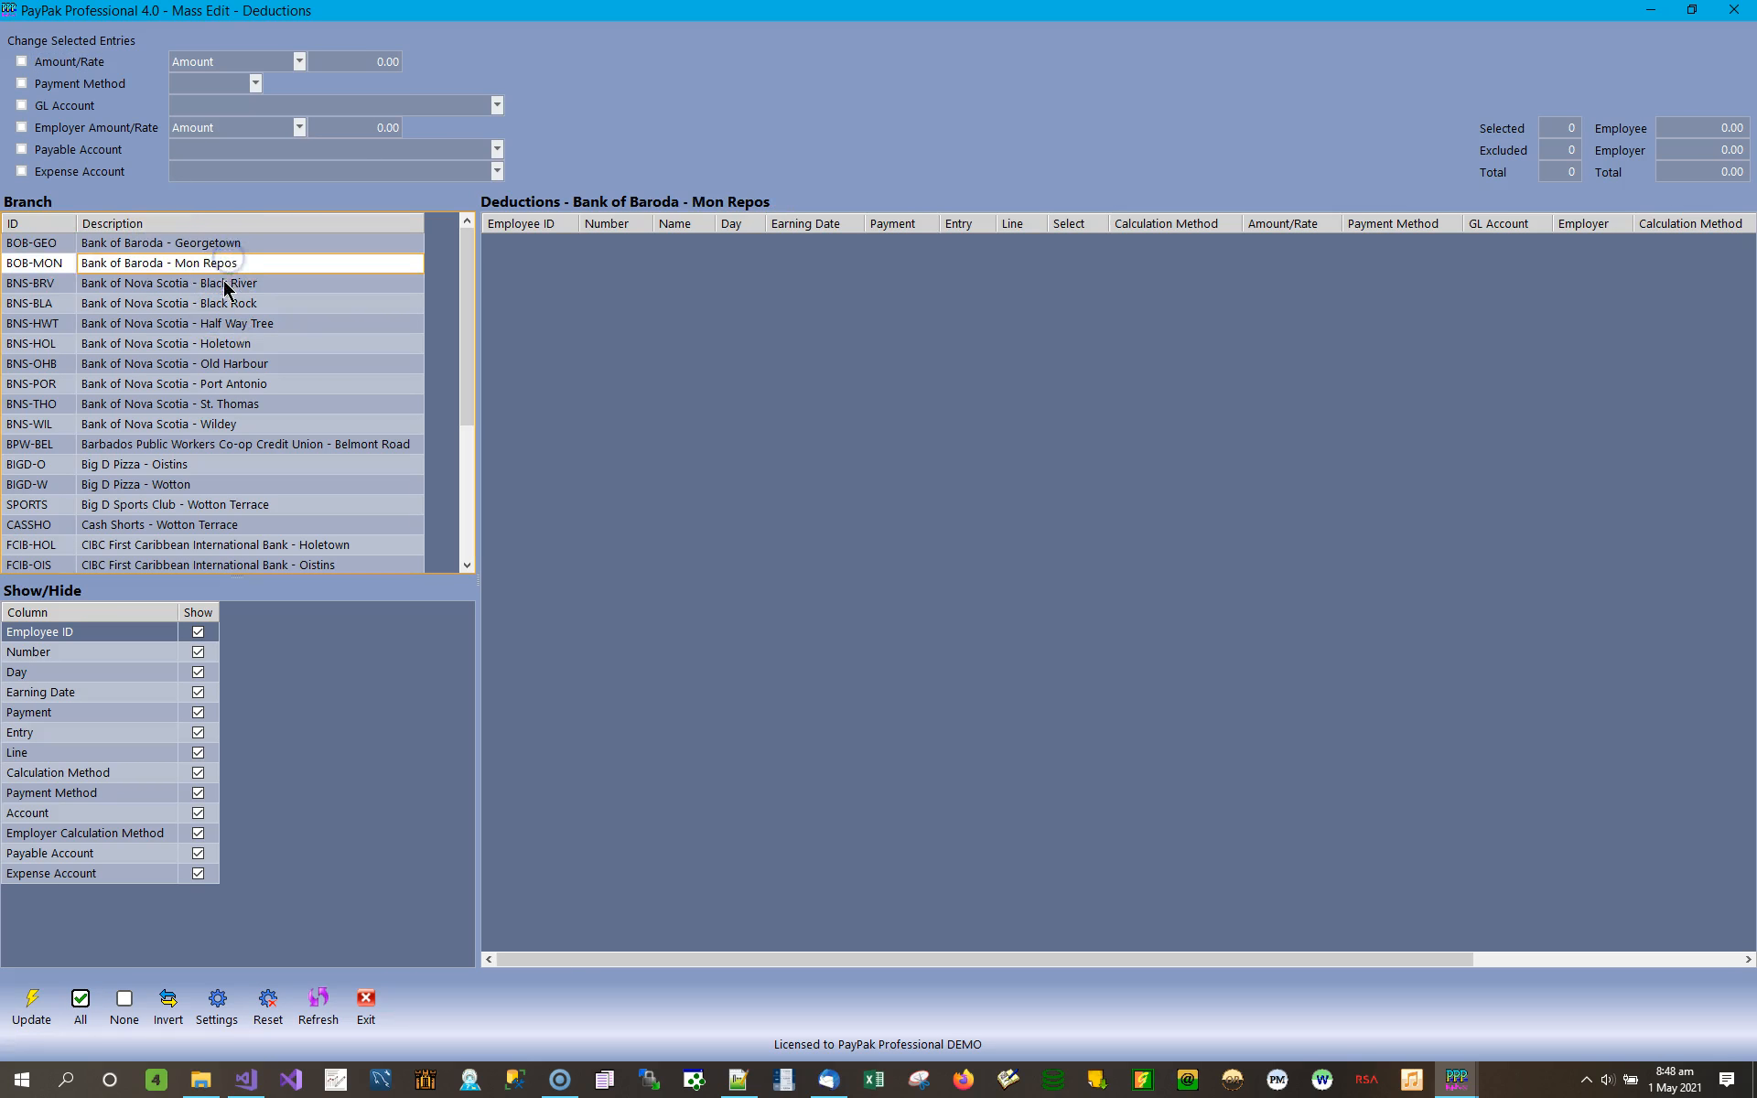
{"action": "left_click", "coordinate": [225, 284]}
{"action": "left_click", "coordinate": [224, 303]}
{"action": "left_click", "coordinate": [223, 323]}
{"action": "left_click", "coordinate": [231, 345]}
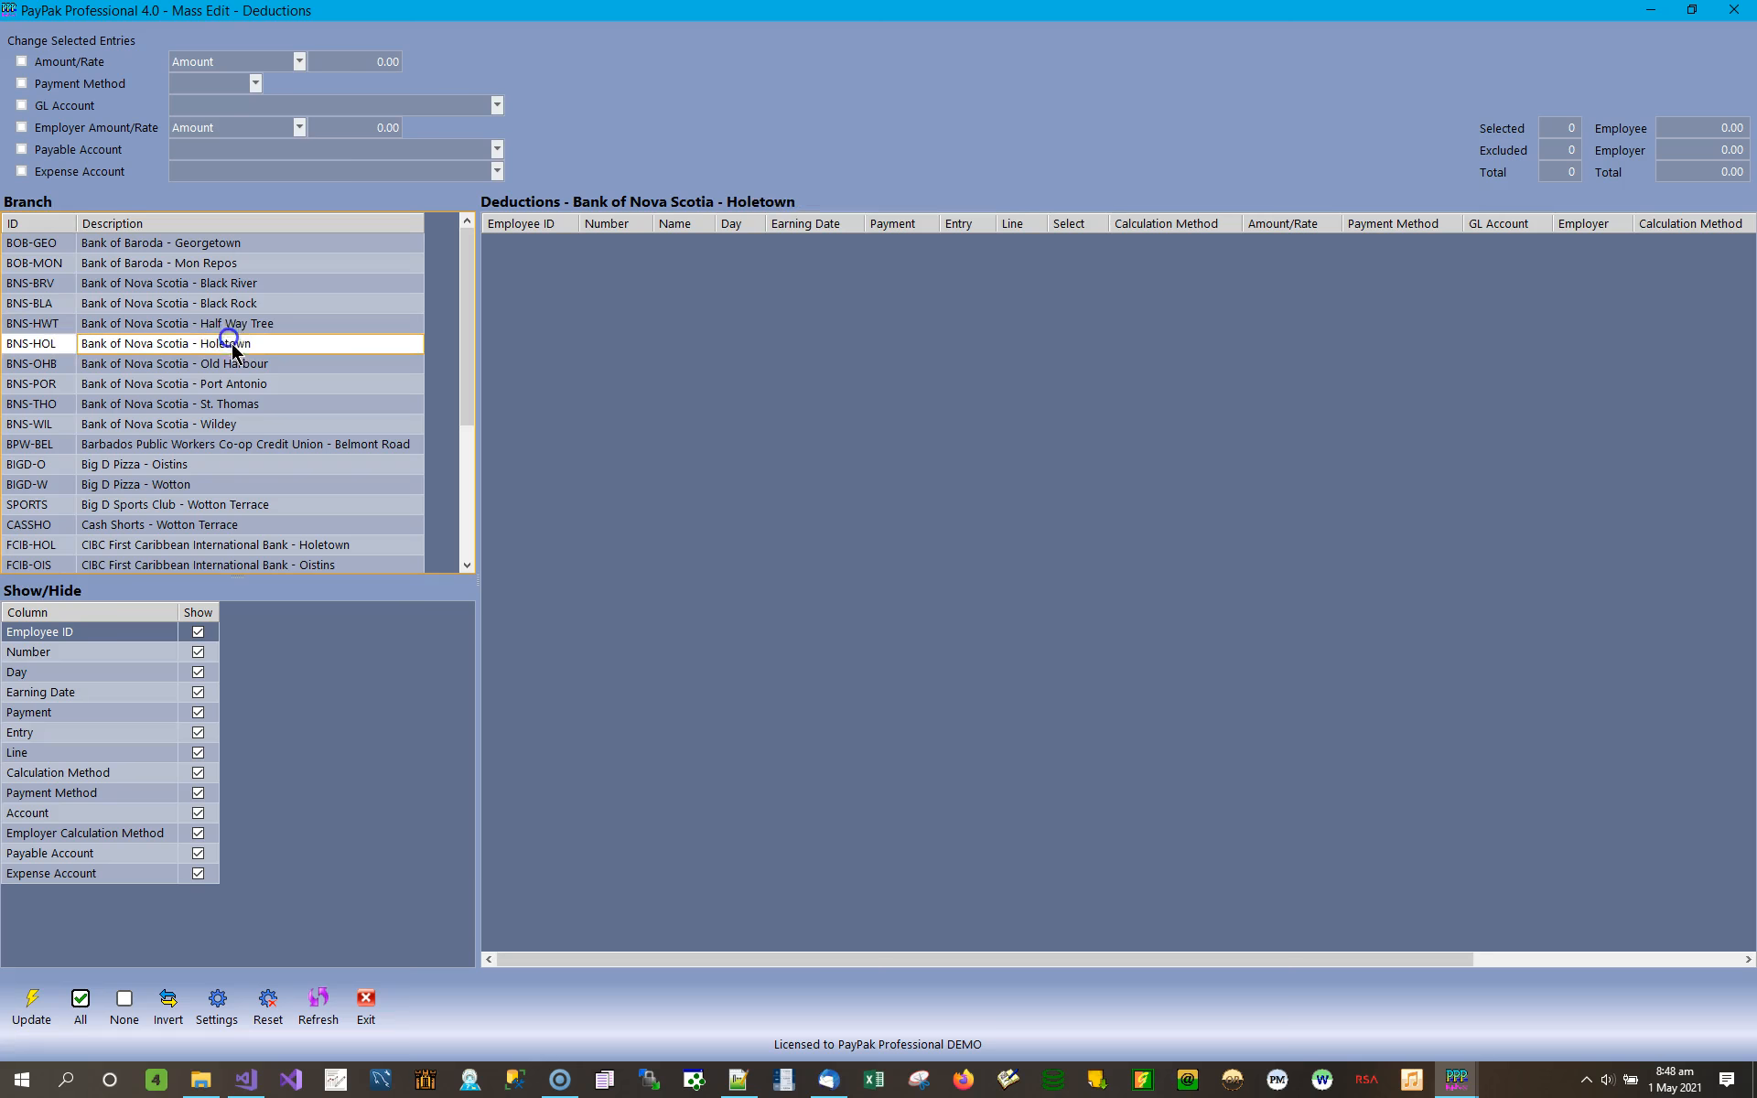
{"action": "left_click", "coordinate": [235, 364]}
{"action": "left_click", "coordinate": [230, 385]}
{"action": "left_click", "coordinate": [234, 404]}
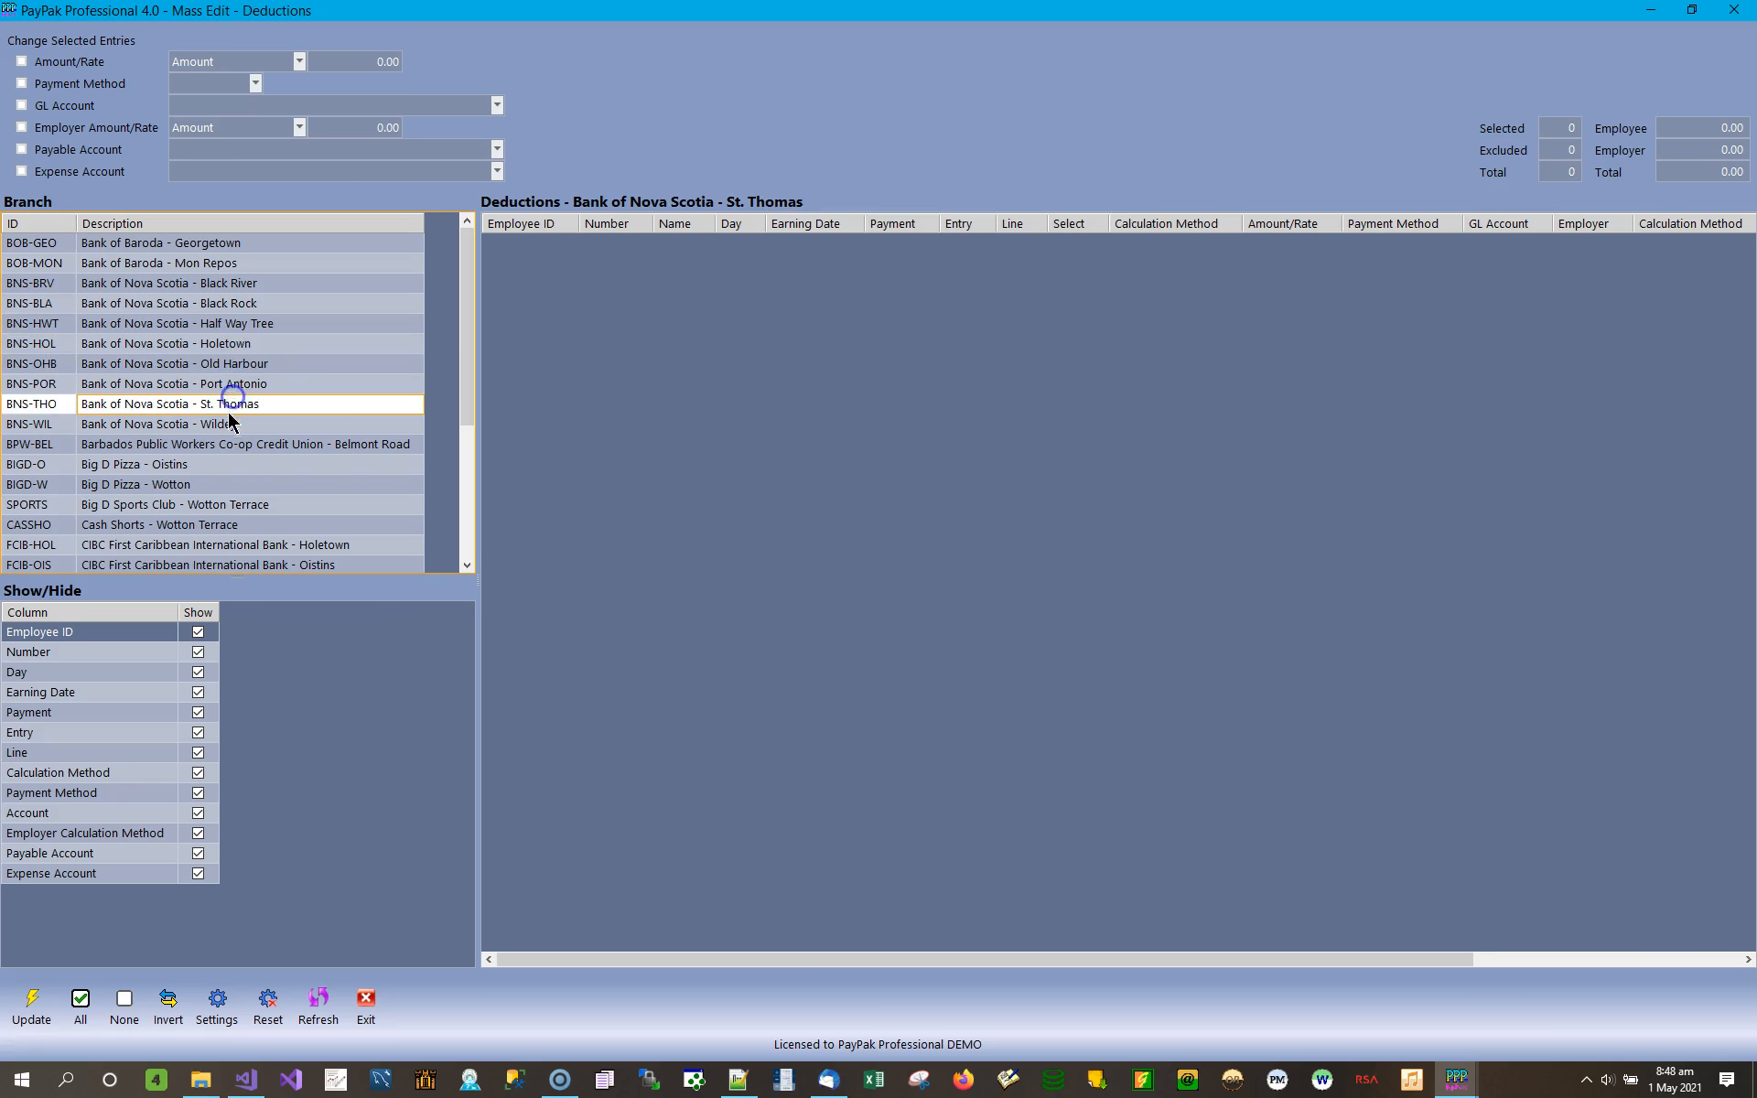
{"action": "left_click", "coordinate": [221, 426]}
{"action": "left_click", "coordinate": [238, 446]}
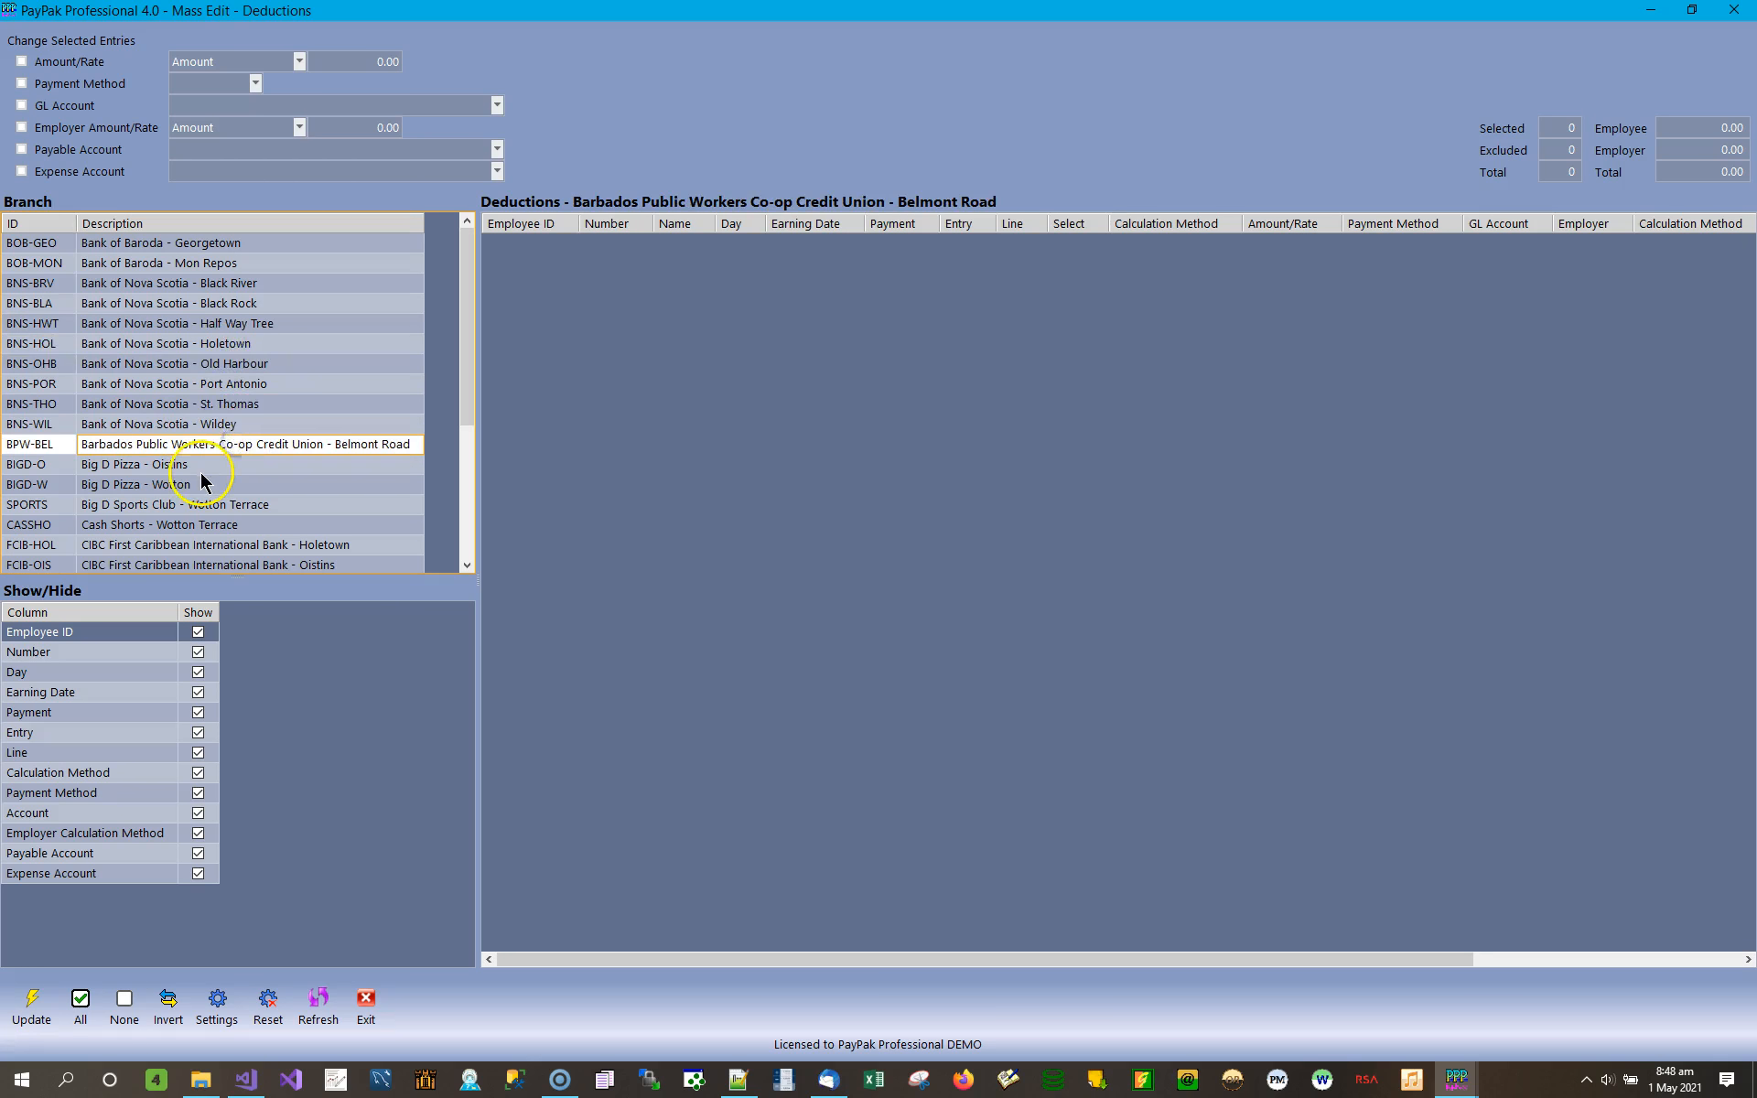
{"action": "left_click", "coordinate": [200, 465]}
{"action": "left_click", "coordinate": [196, 484]}
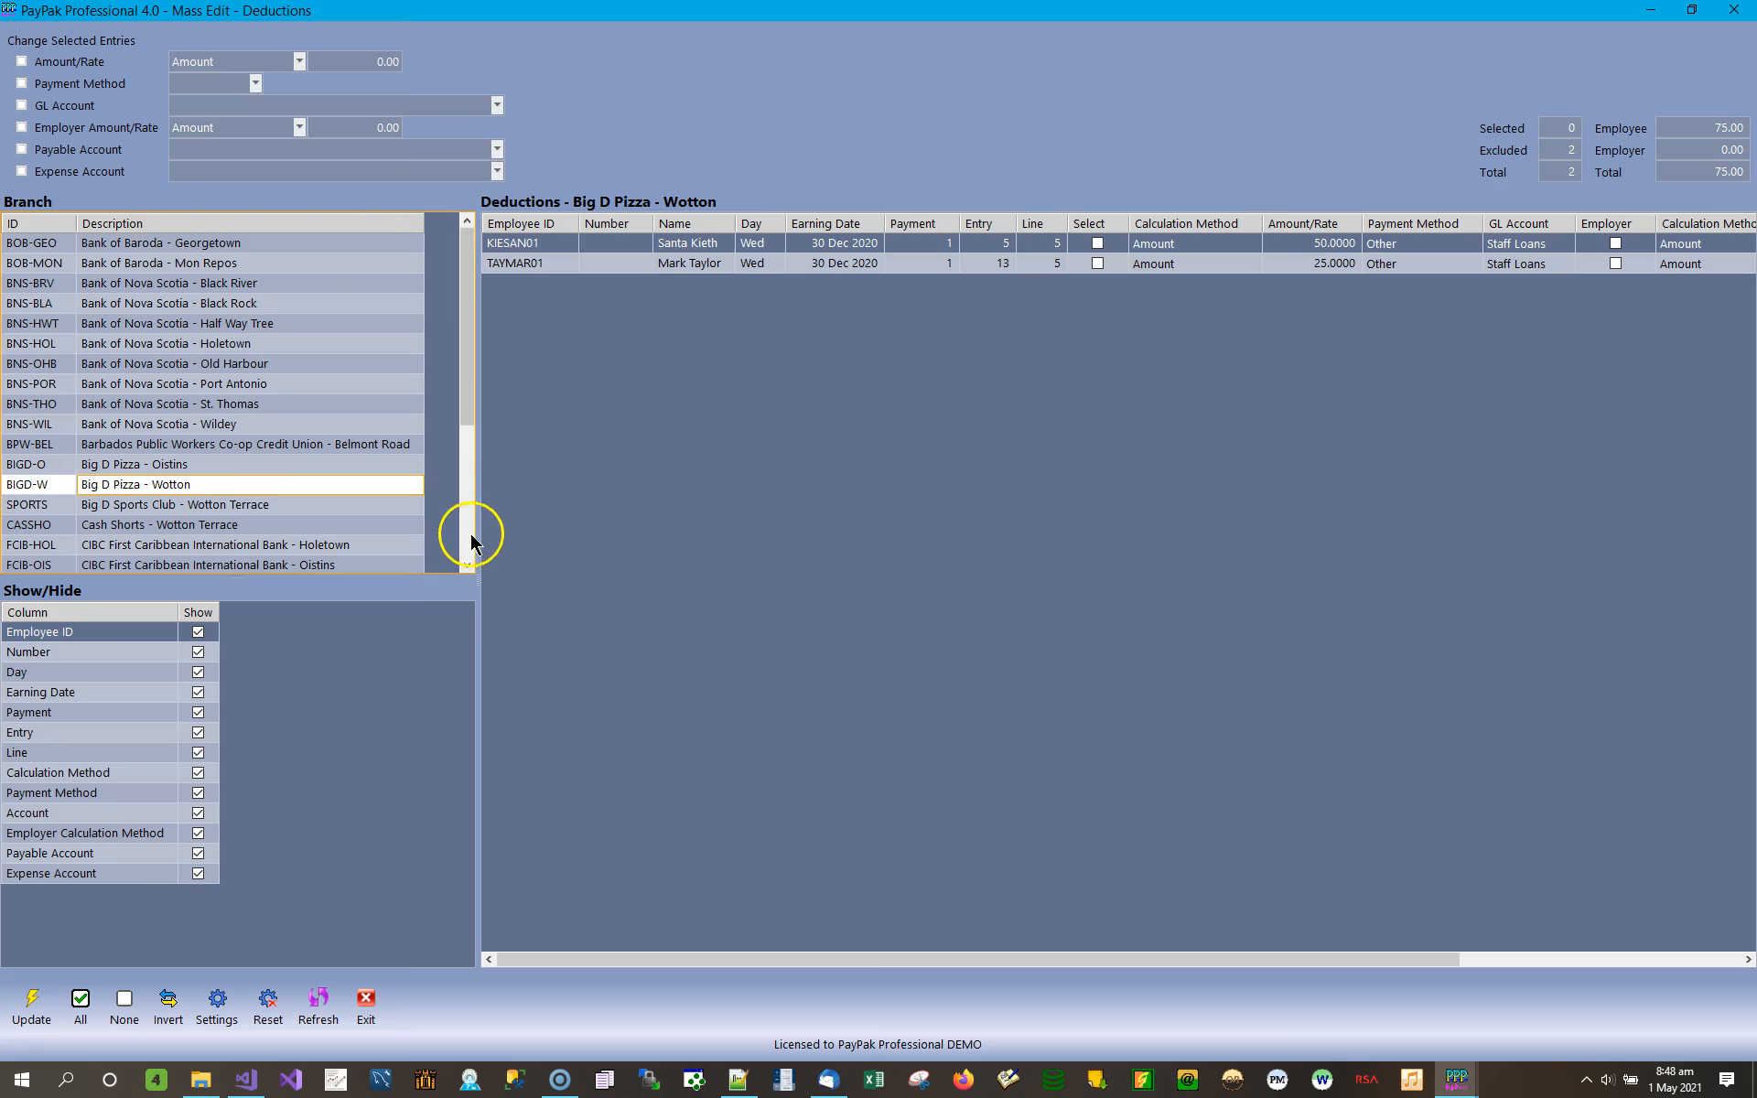
Display the Sagicor Life - Bridgetown deductions and select all entries by clearing the selection and inverting it.
{"action": "scroll", "coordinate": [467, 548], "scroll_direction": "down", "scroll_amount": 4}
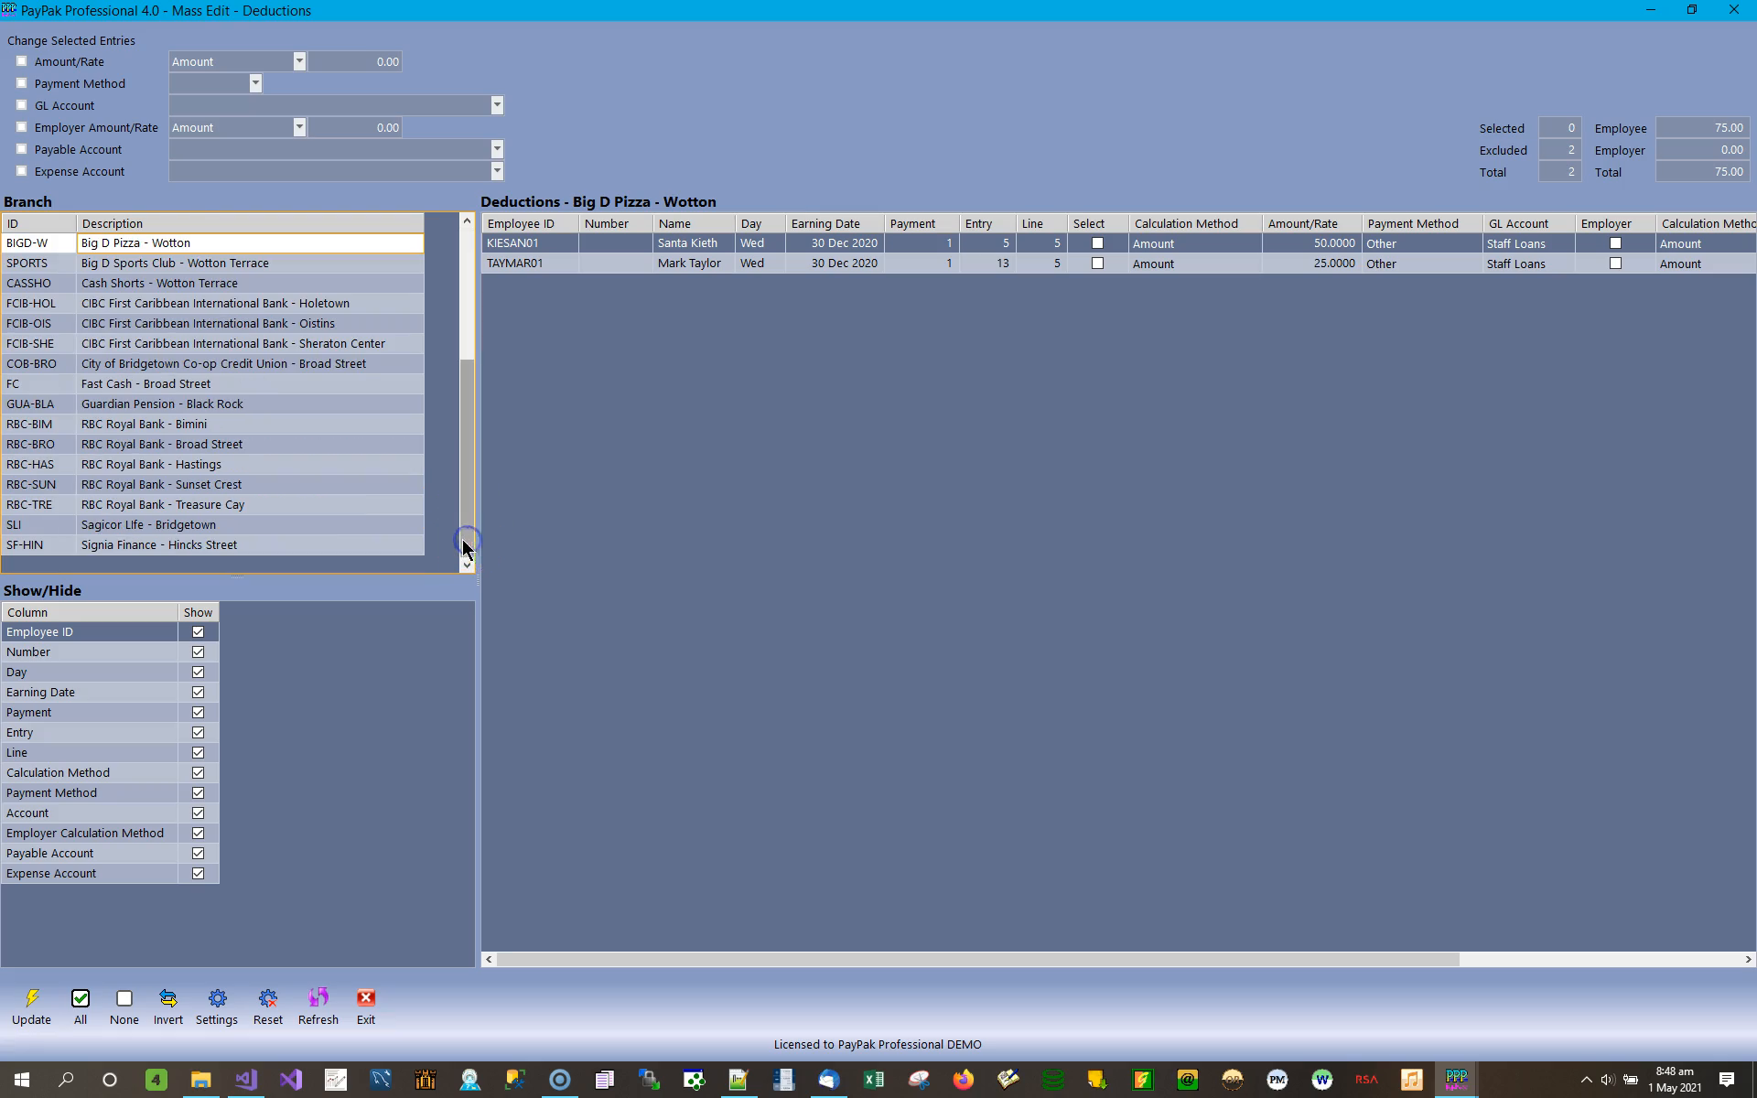
{"action": "left_click", "coordinate": [180, 523]}
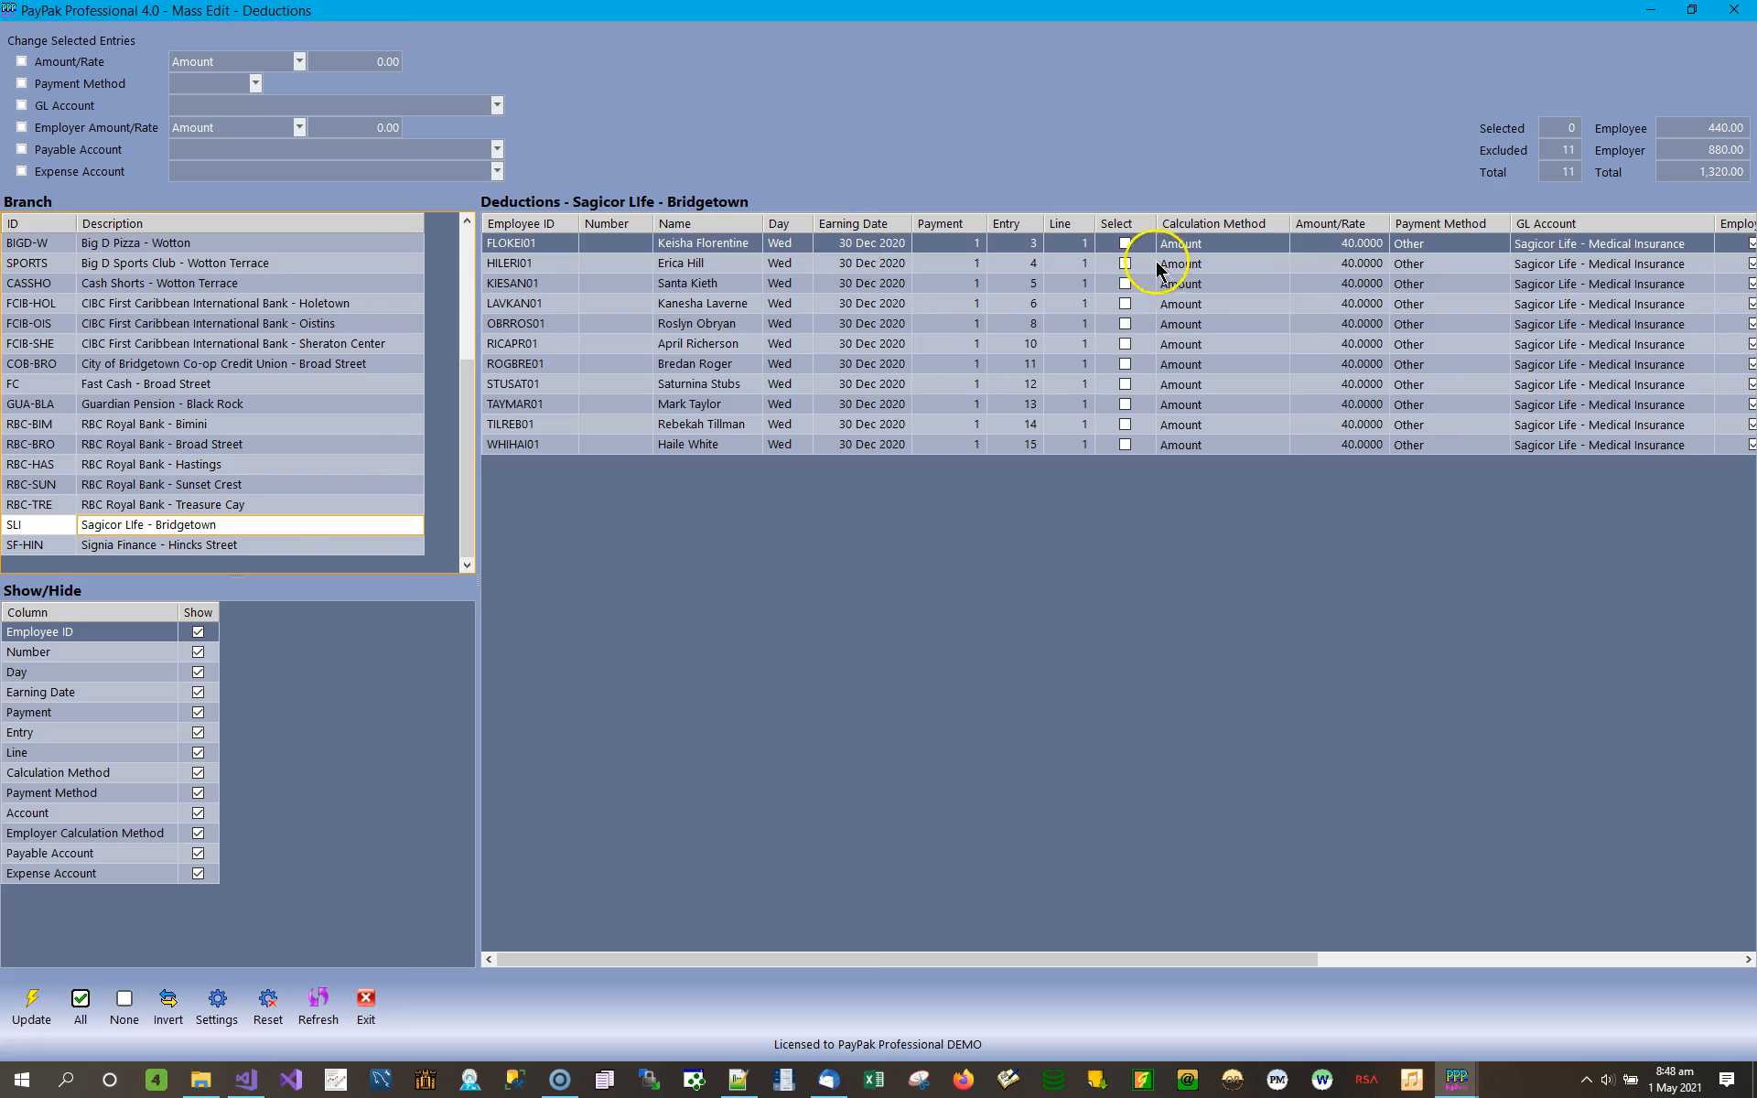
{"action": "left_click", "coordinate": [1125, 244]}
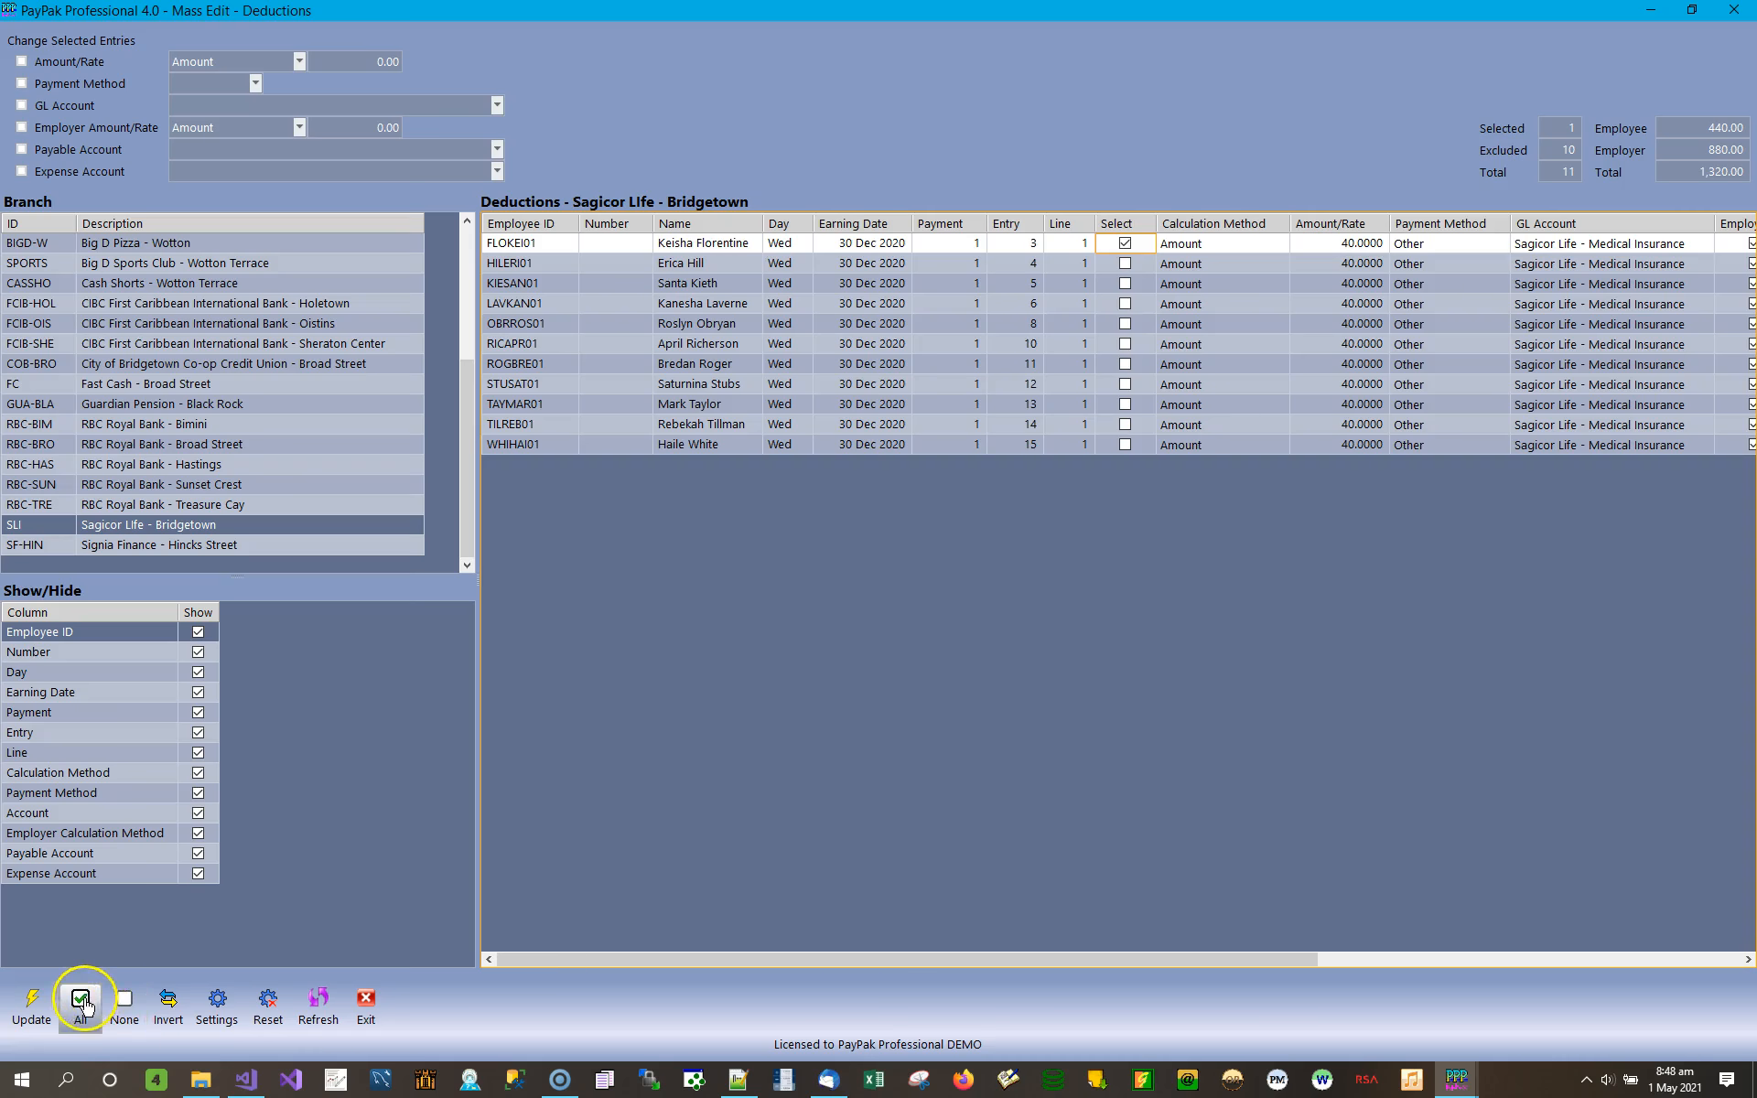
{"action": "left_click", "coordinate": [122, 1007]}
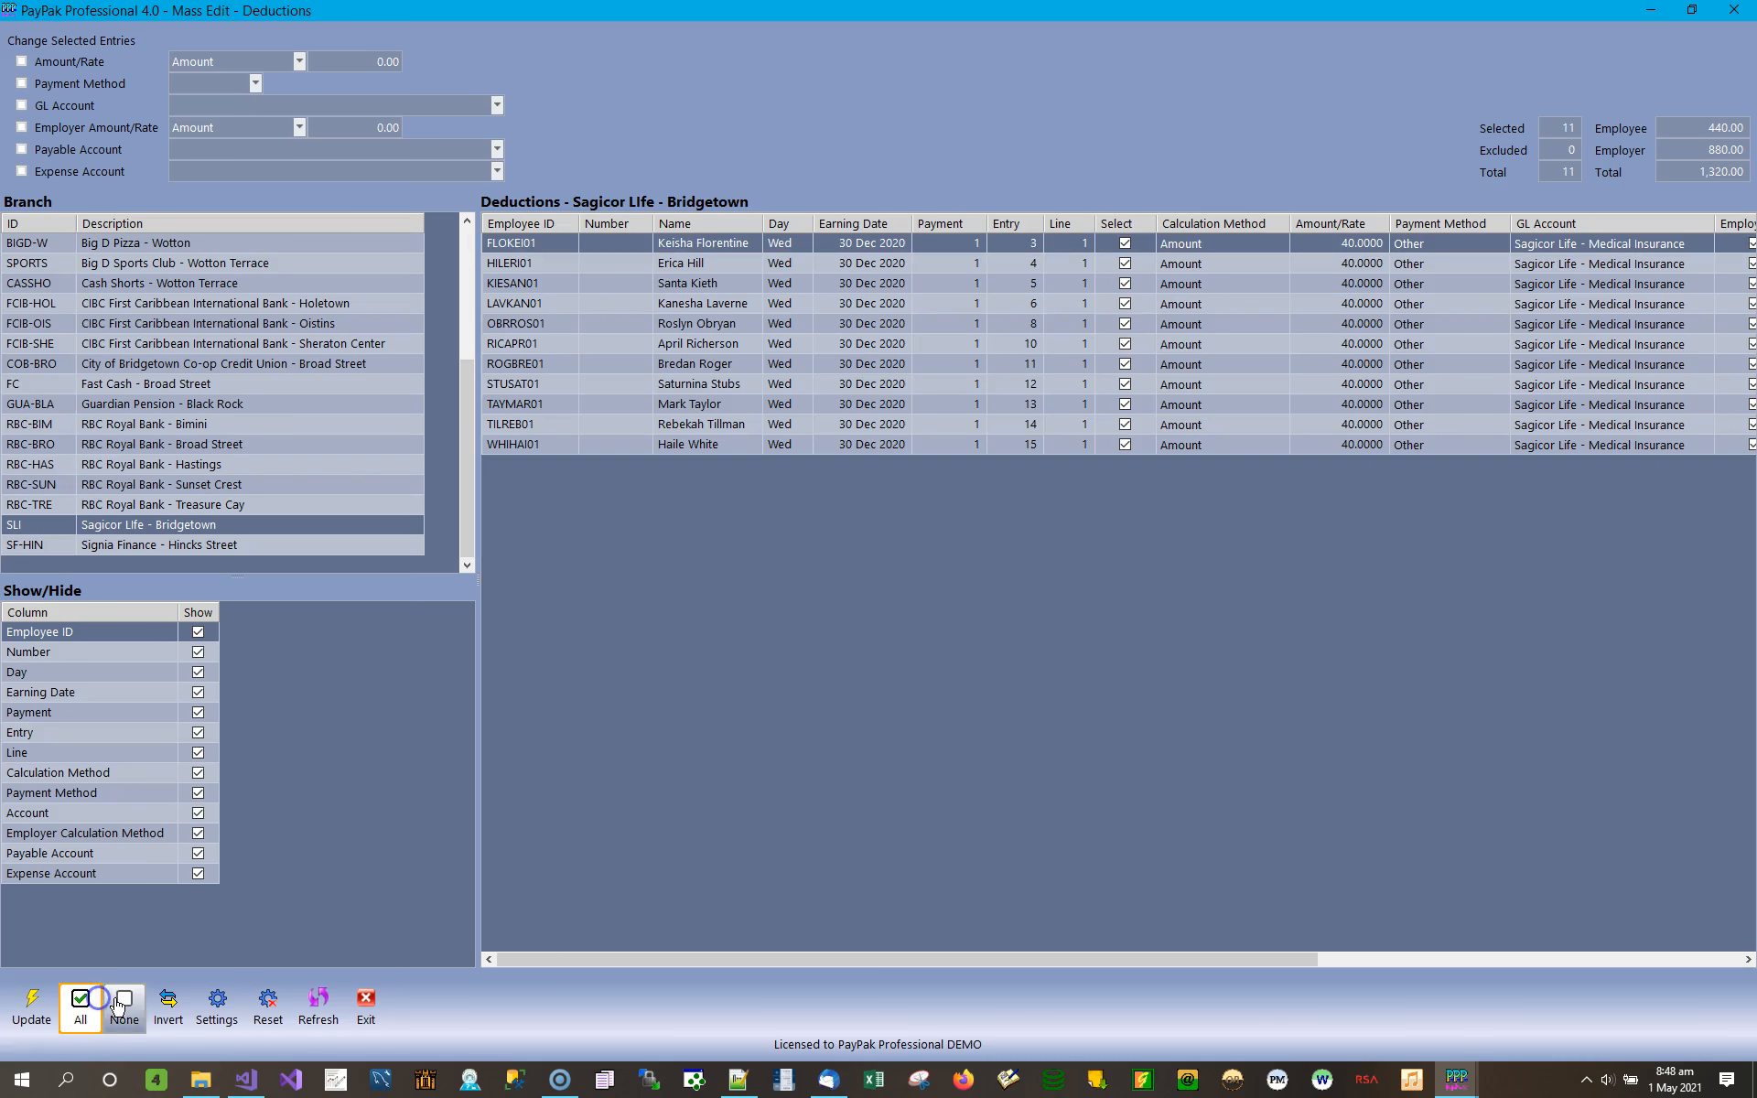
{"action": "left_click", "coordinate": [176, 1014]}
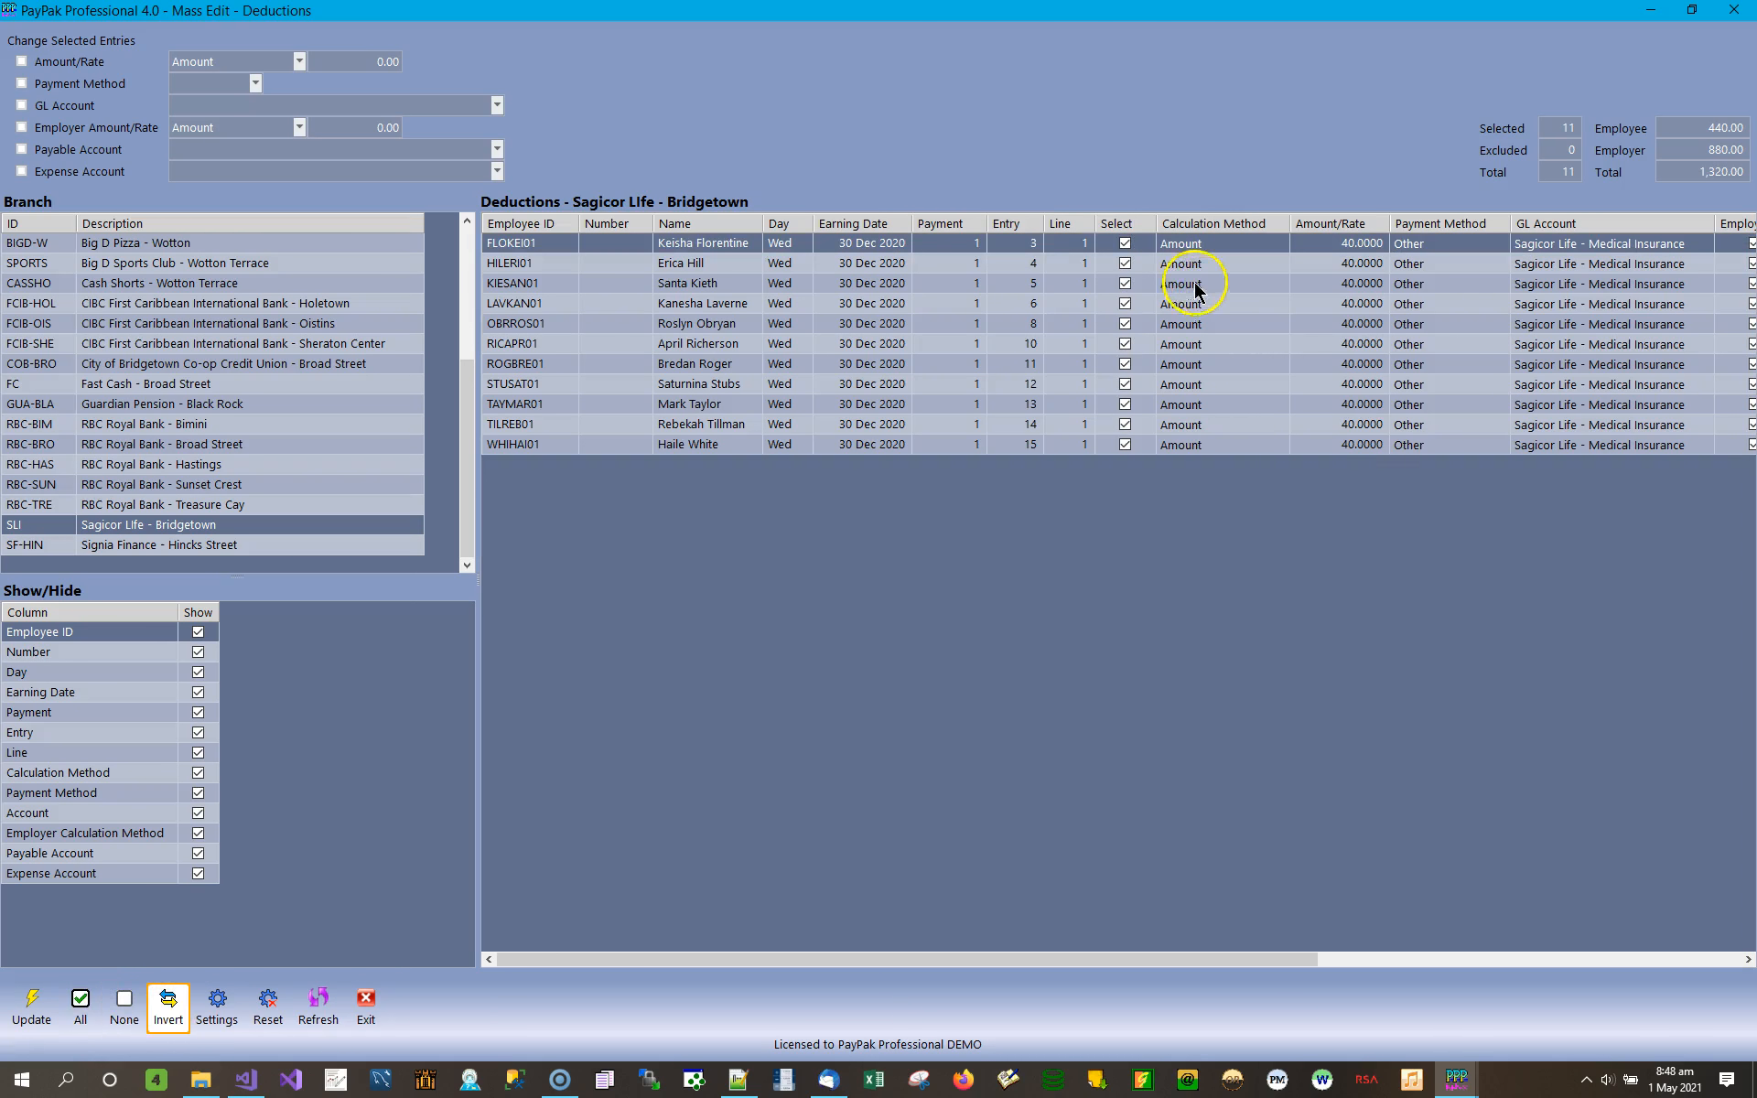
Change the calculation method of the first Sagicor Life entry to Percent - Gross.
{"action": "left_click", "coordinate": [1280, 247]}
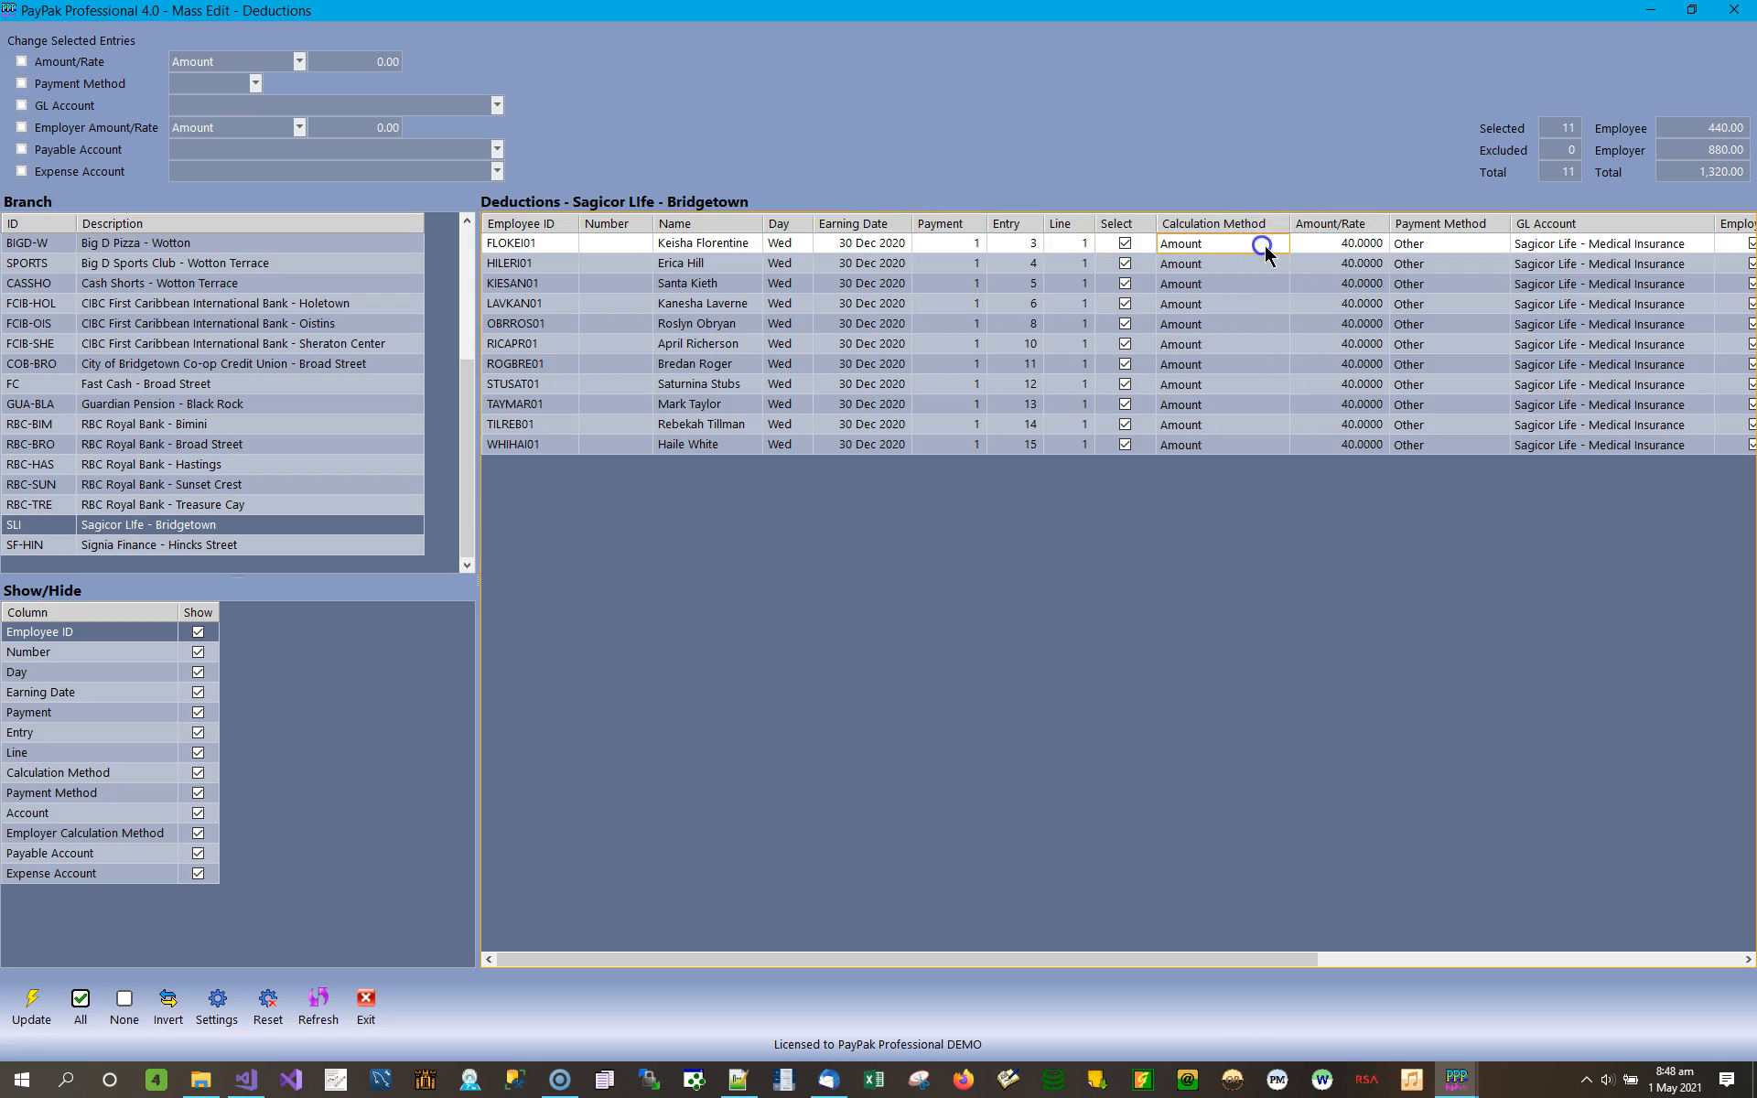
{"action": "left_click", "coordinate": [1280, 245]}
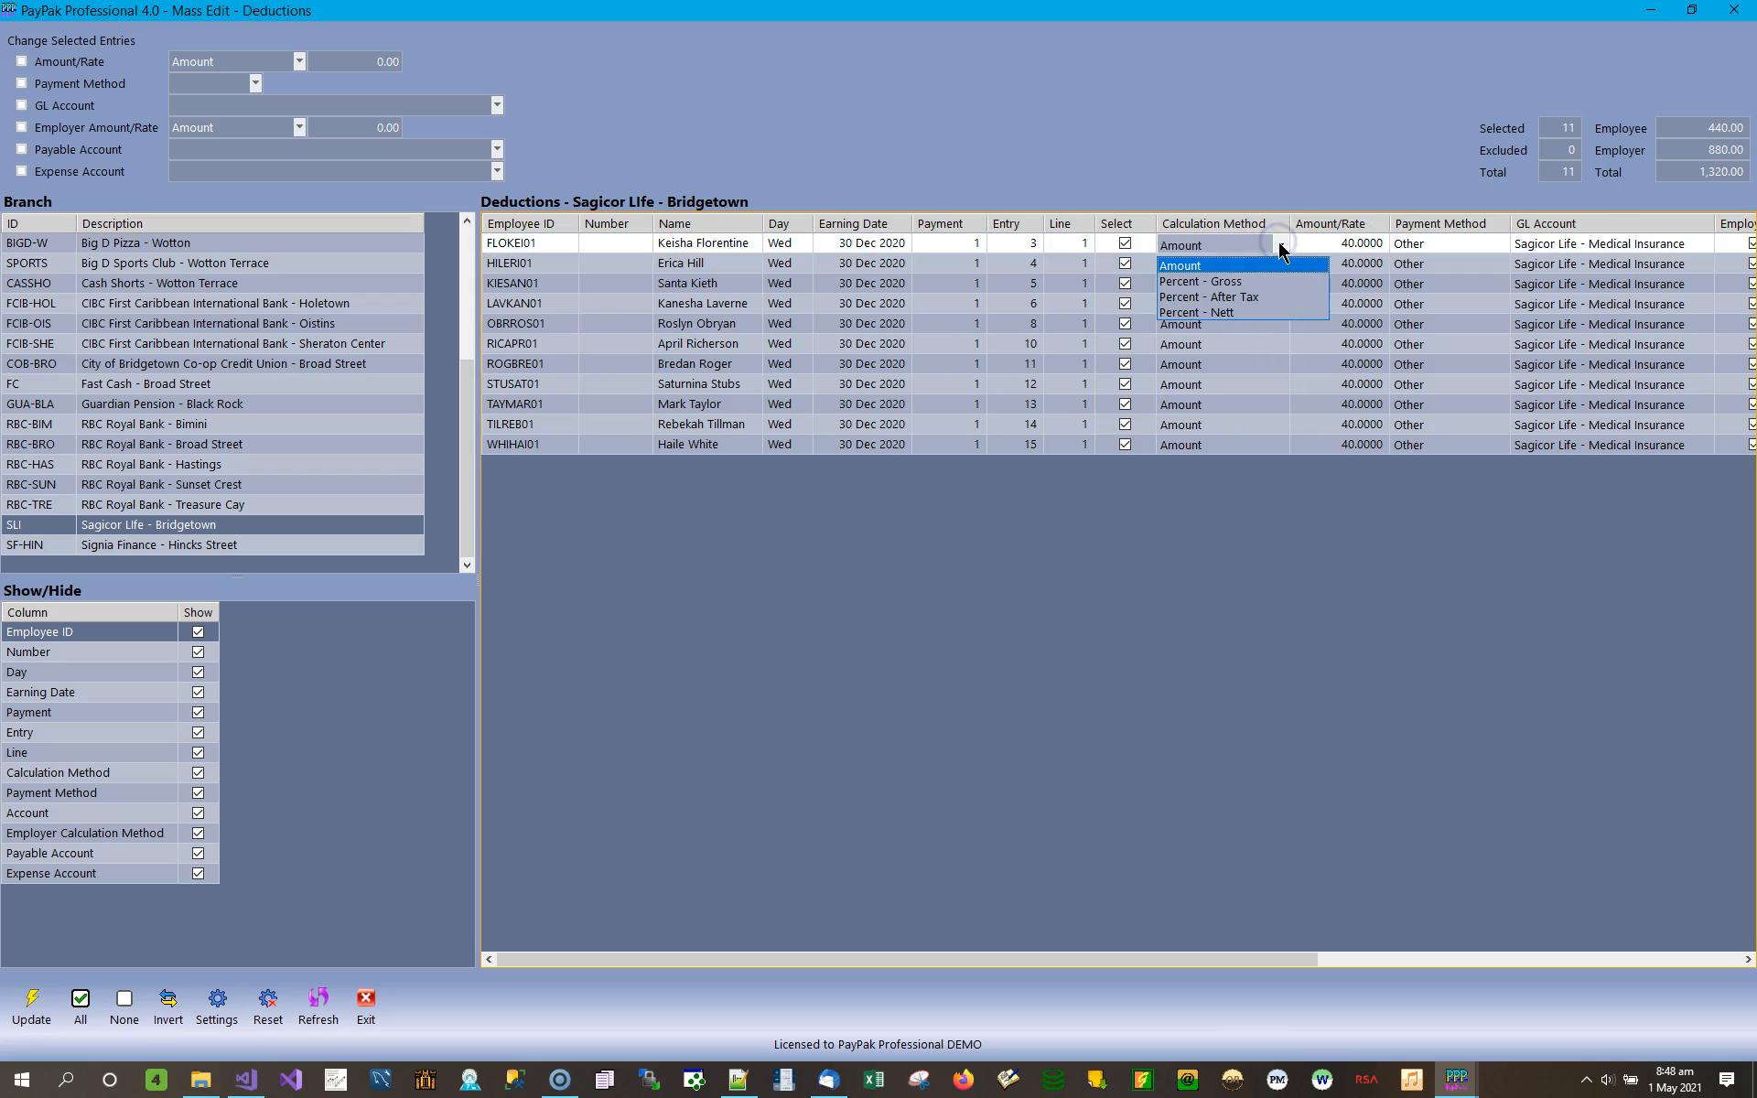
{"action": "left_click", "coordinate": [1255, 280]}
{"action": "left_click", "coordinate": [1271, 264]}
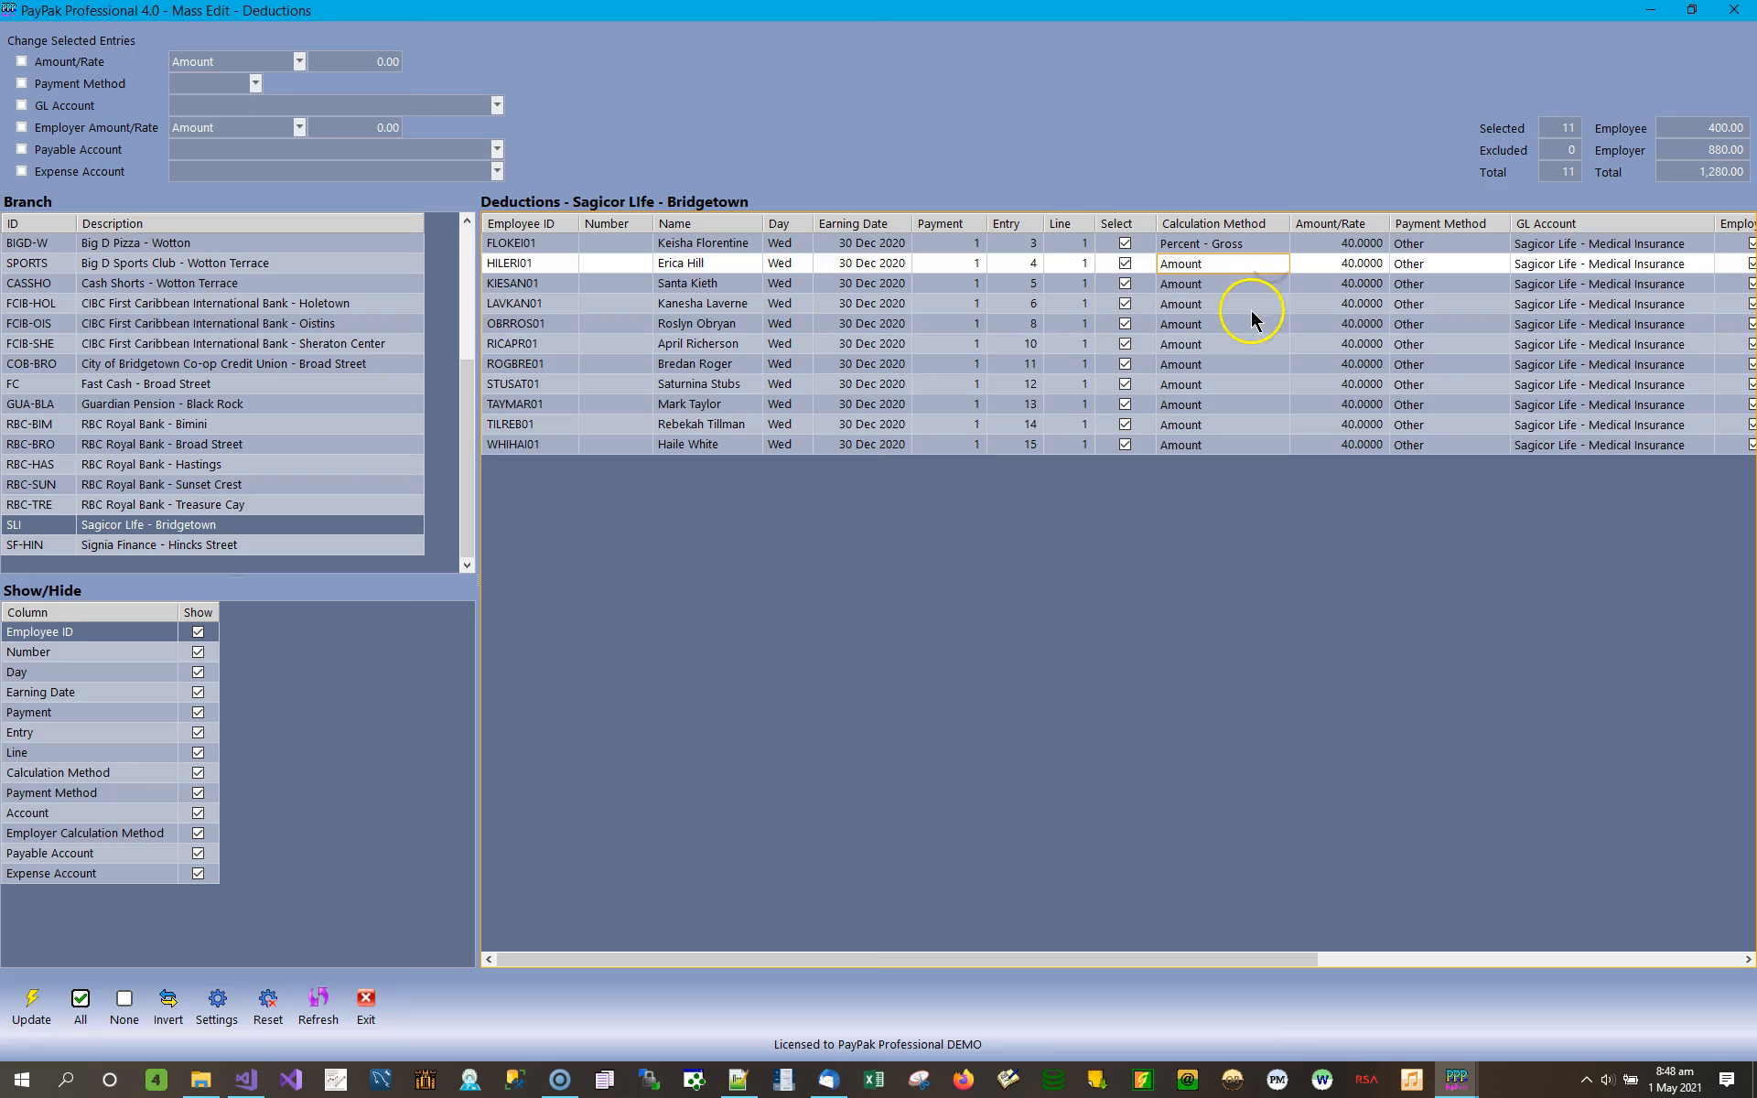
Enable the Amount/Rate, Payment Method and GL Account change options for the selected entries, and switch all three off again.
{"action": "left_click", "coordinate": [66, 61]}
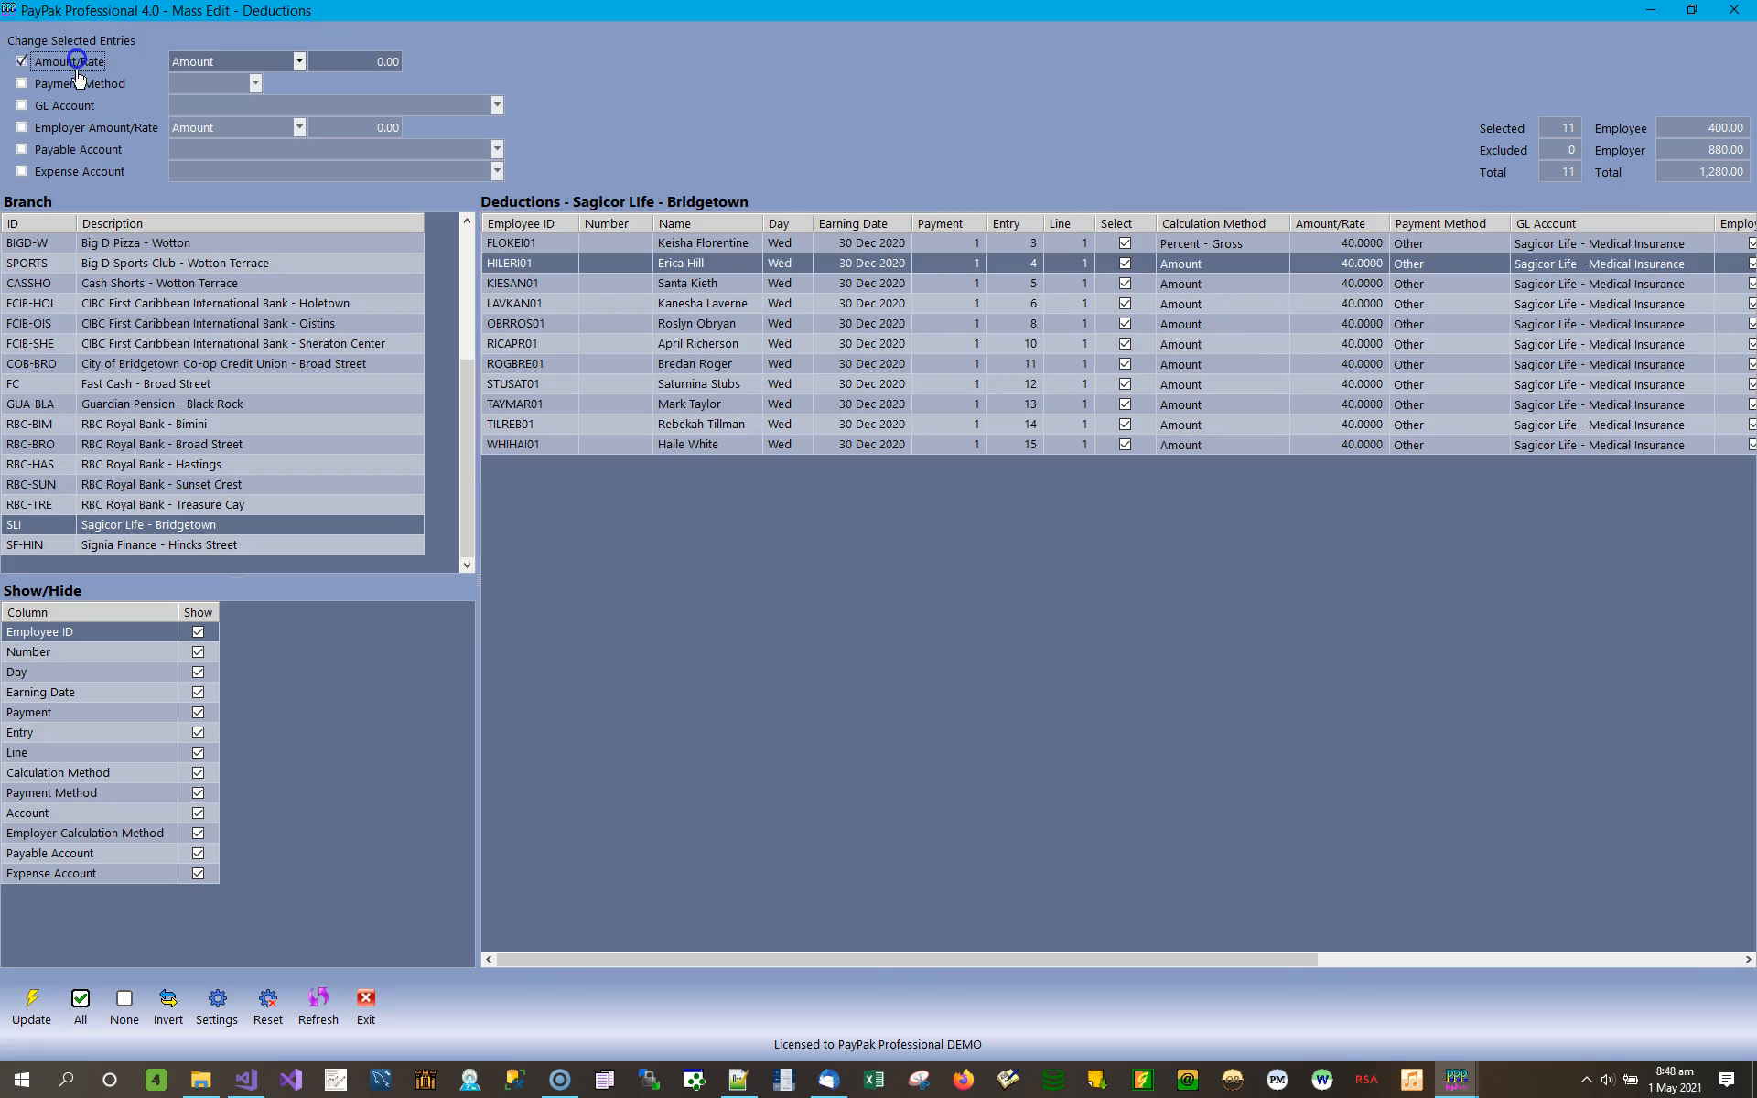
{"action": "left_click", "coordinate": [78, 83]}
{"action": "left_click", "coordinate": [73, 106]}
{"action": "left_click", "coordinate": [94, 62]}
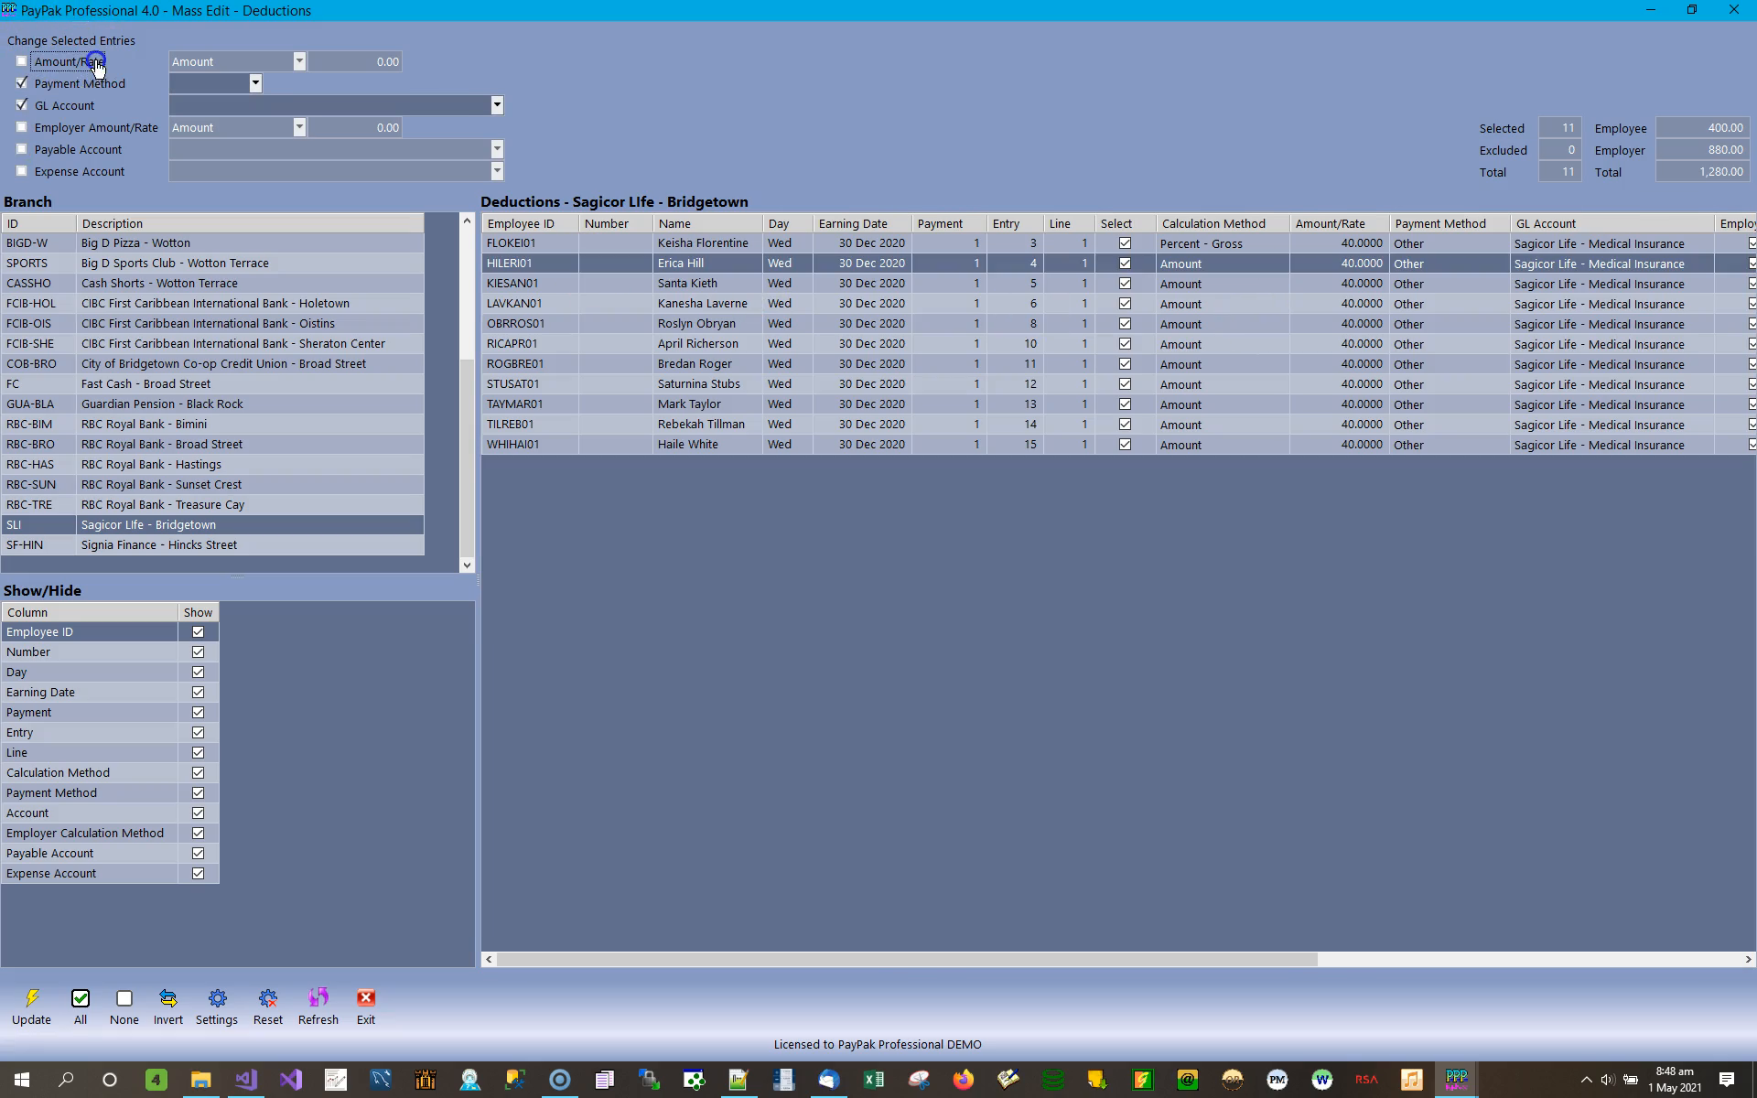
{"action": "left_click", "coordinate": [82, 84]}
{"action": "left_click", "coordinate": [74, 108]}
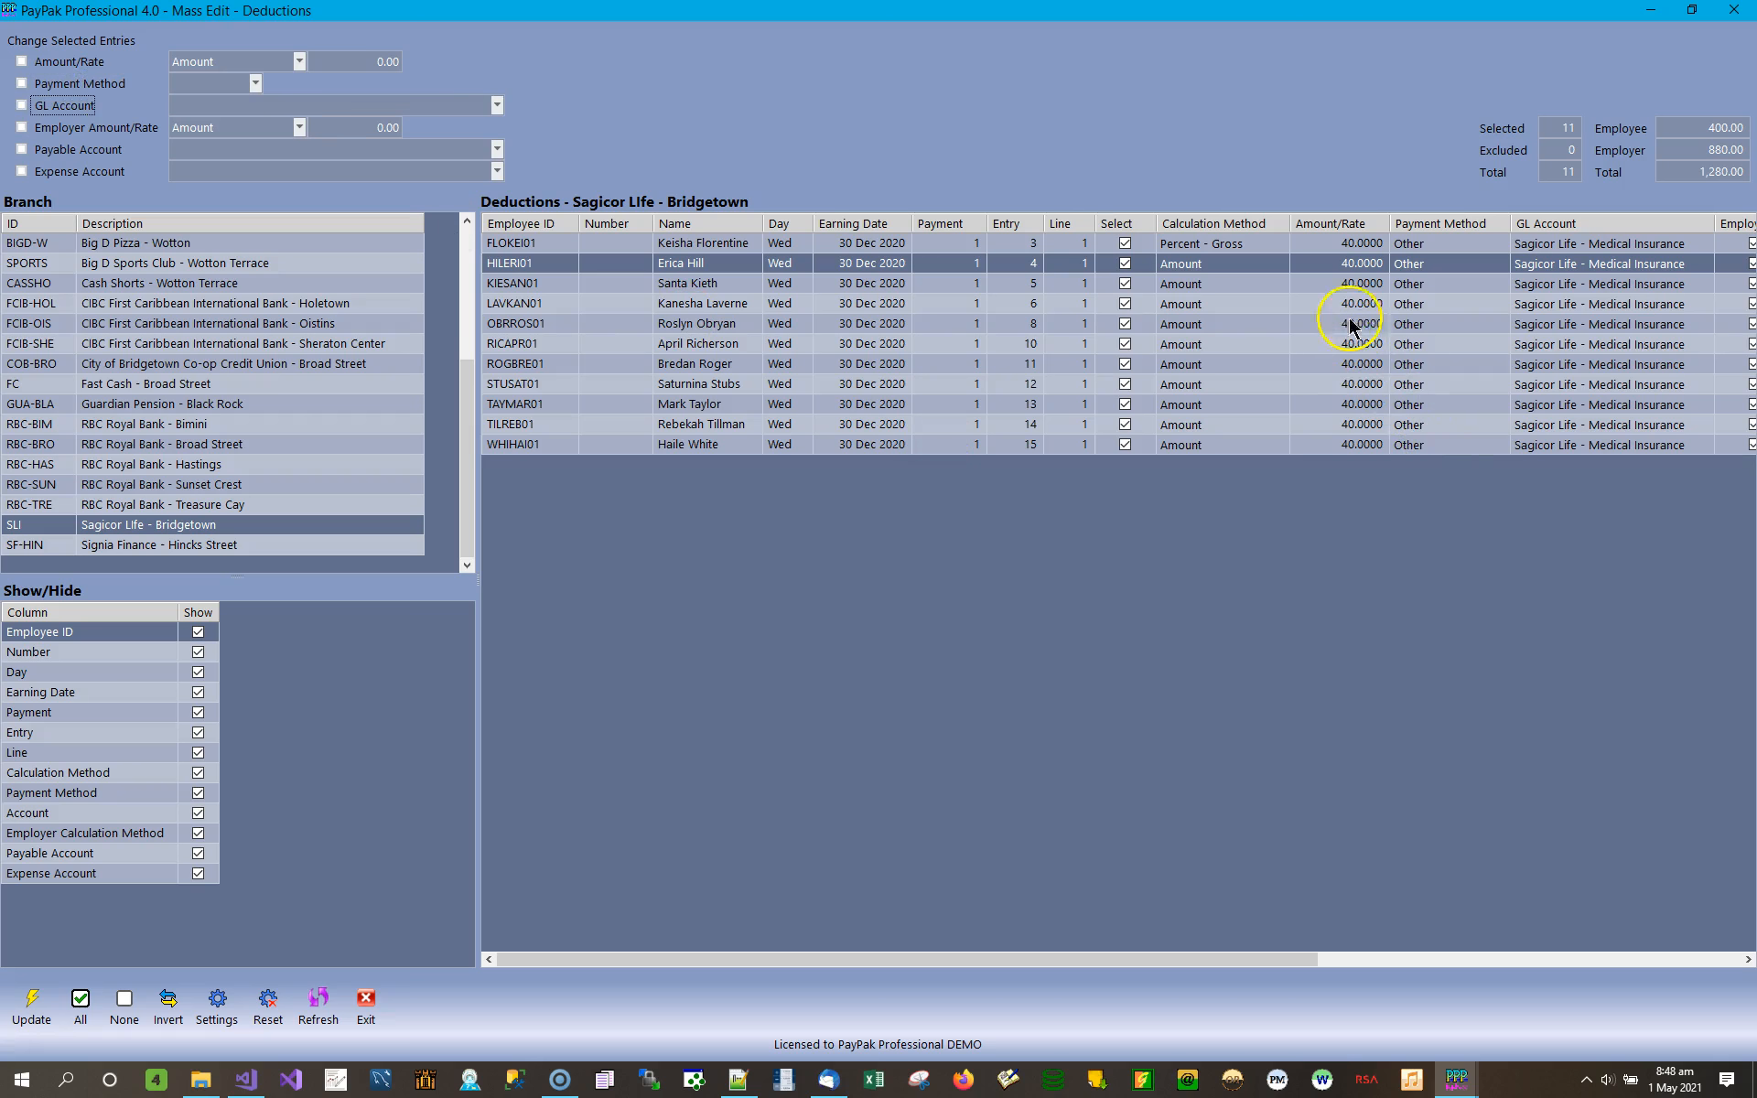
Set the first Sagicor Life entry's calculation method back to Amount.
{"action": "left_click", "coordinate": [1370, 246]}
{"action": "left_click", "coordinate": [1241, 242]}
{"action": "left_click", "coordinate": [1279, 247]}
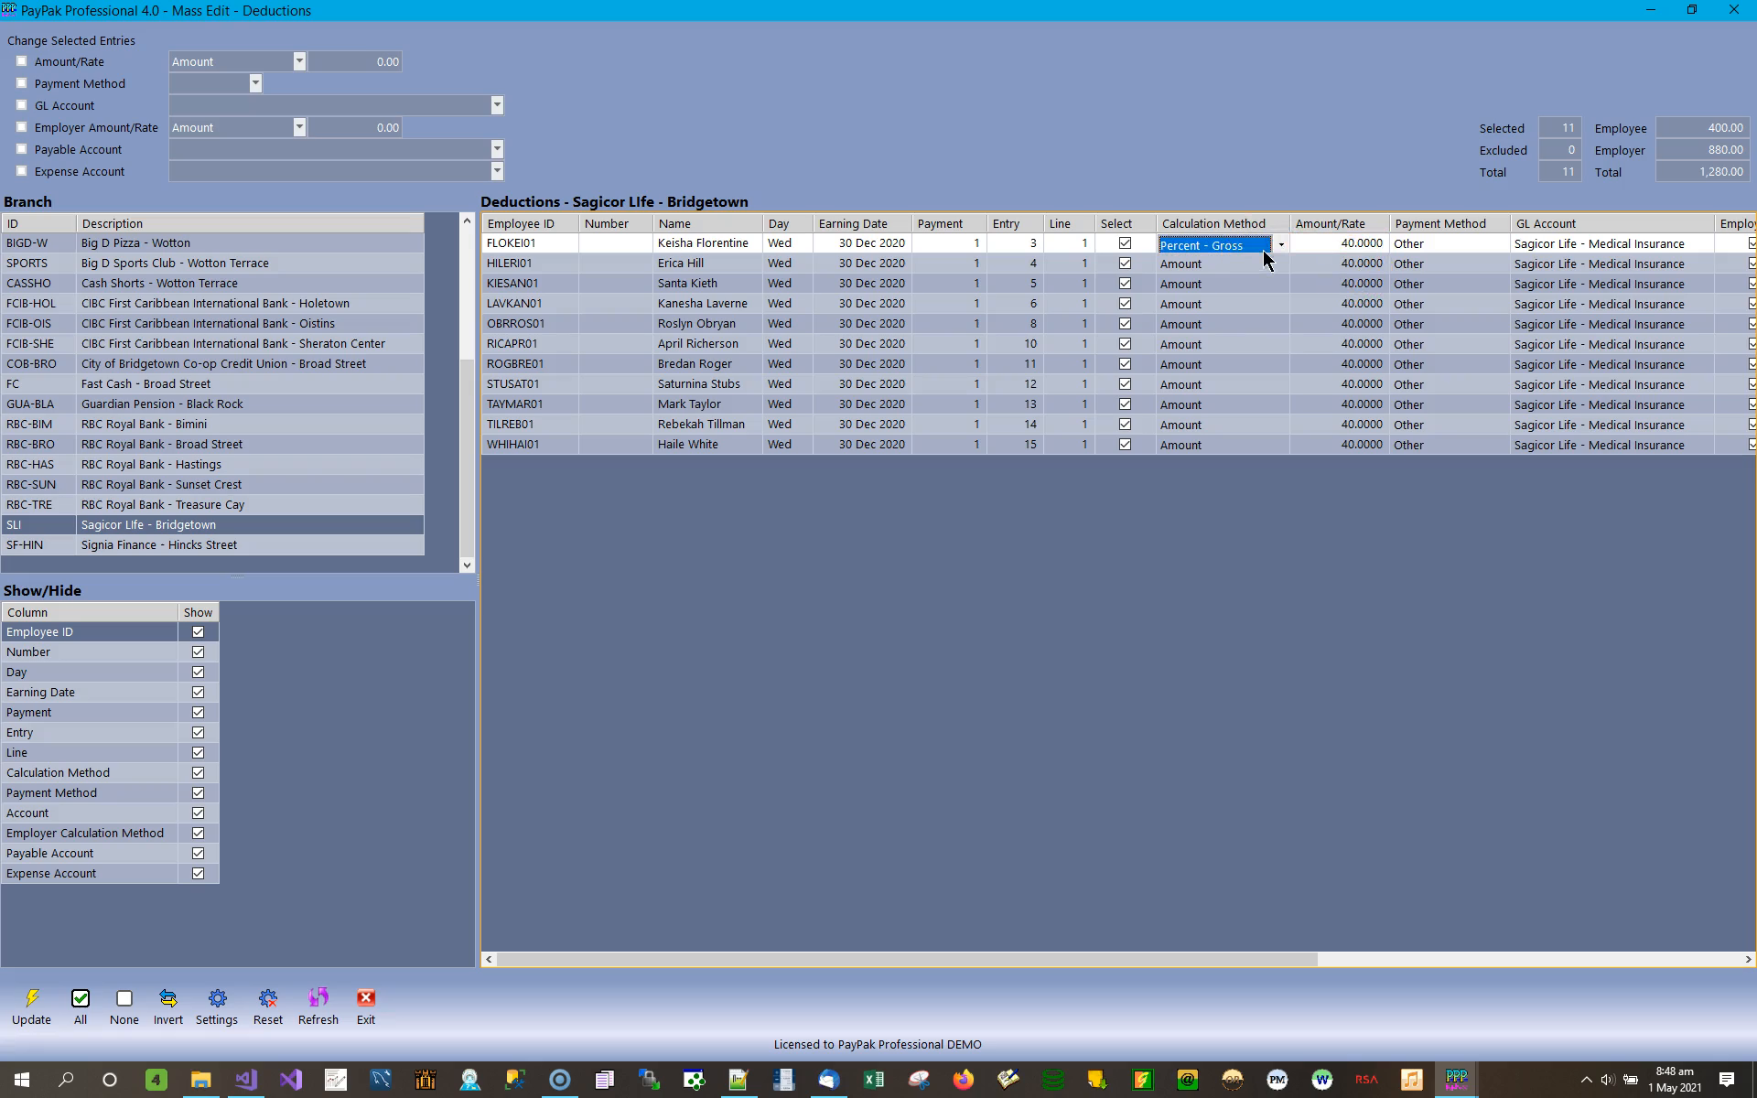
{"action": "left_click", "coordinate": [1282, 249]}
{"action": "left_click", "coordinate": [1247, 279]}
{"action": "left_click", "coordinate": [1352, 247]}
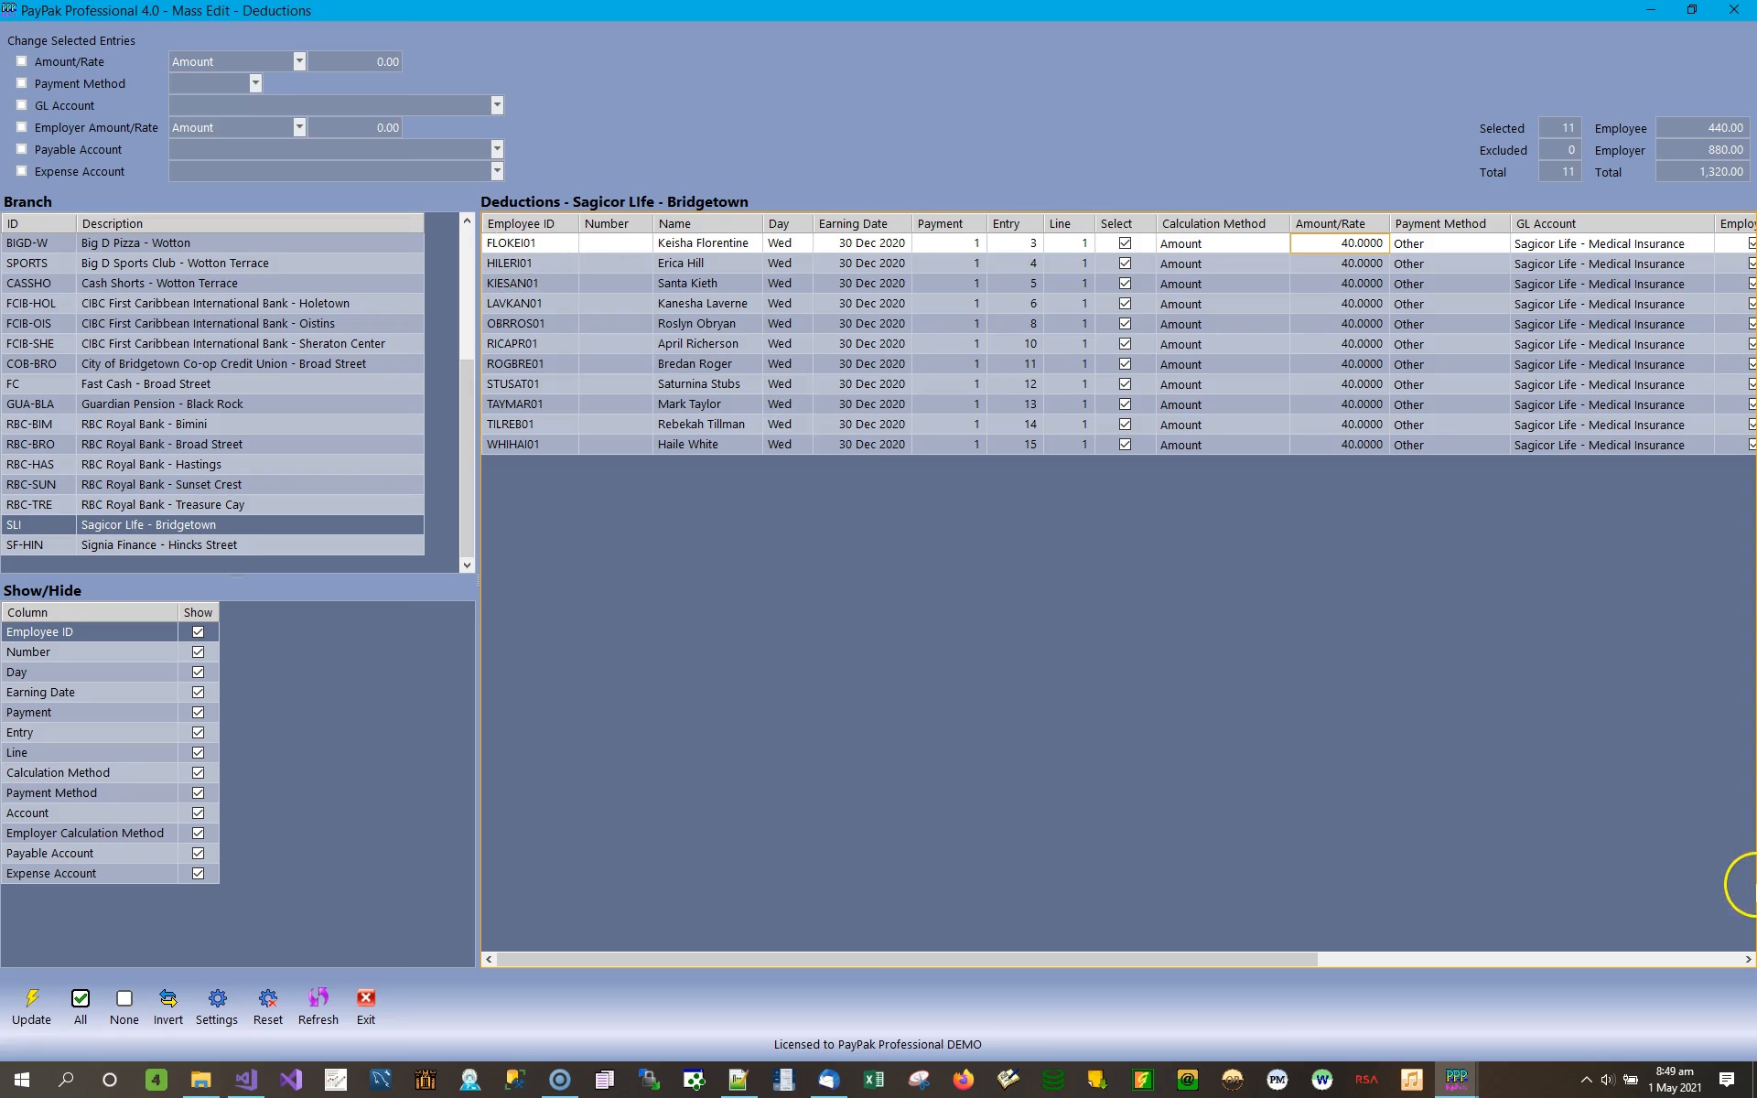
Compare the employee and employer amounts, and enter a new employee Amount/Rate of 50.00 for the selected Sagicor Life entries.
{"action": "left_click", "coordinate": [1748, 959]}
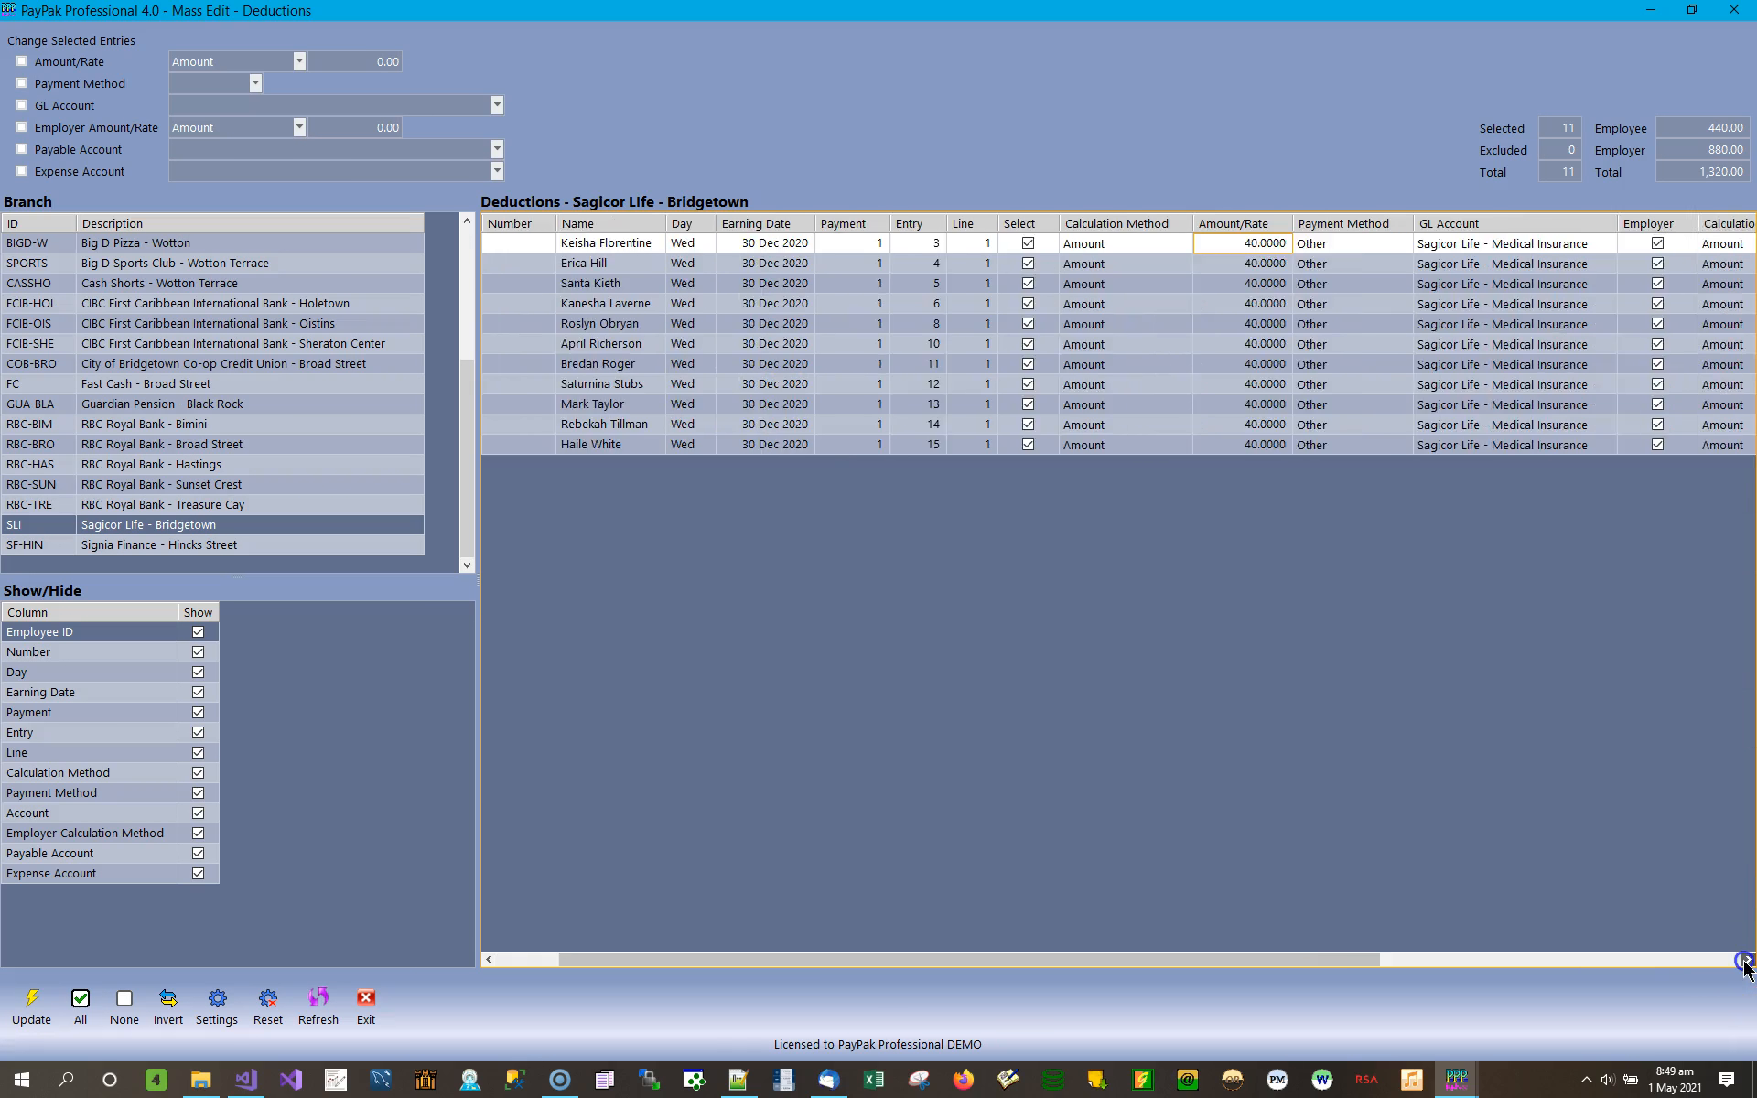
{"action": "left_click", "coordinate": [1747, 959]}
{"action": "left_click", "coordinate": [1748, 959]}
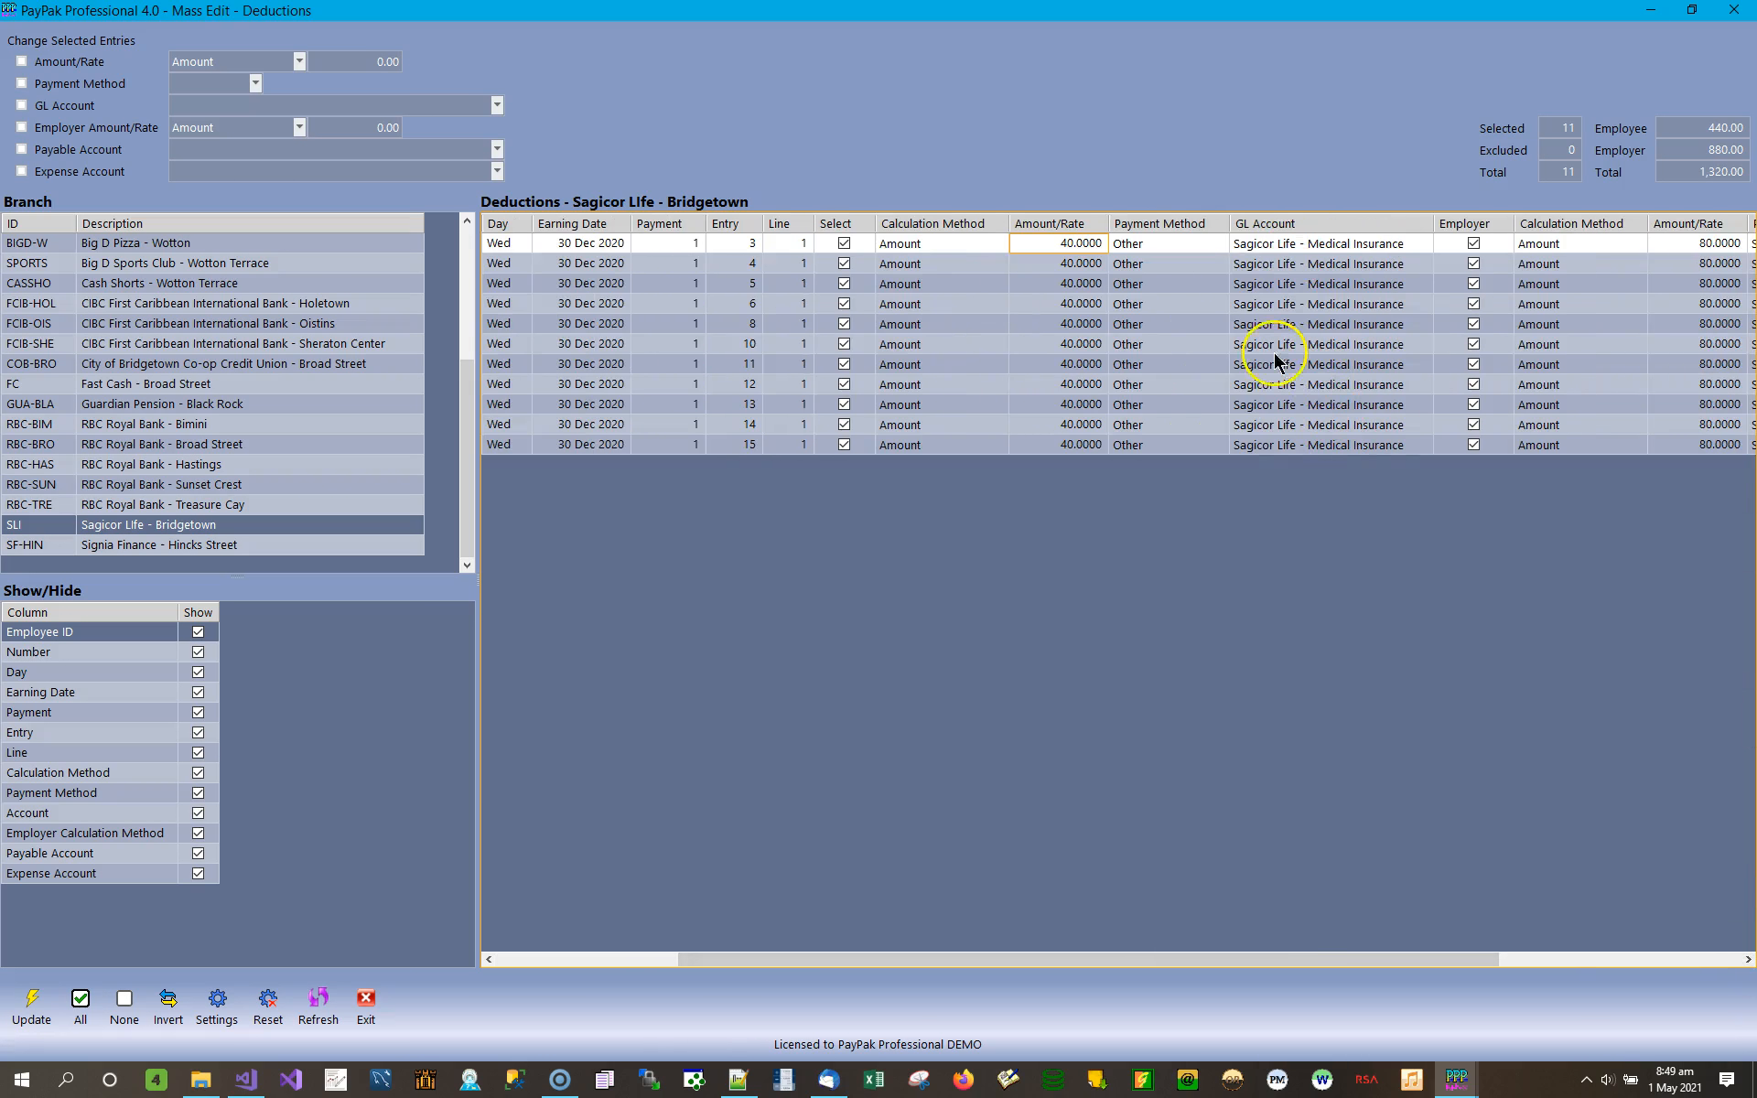
{"action": "left_click", "coordinate": [1711, 245]}
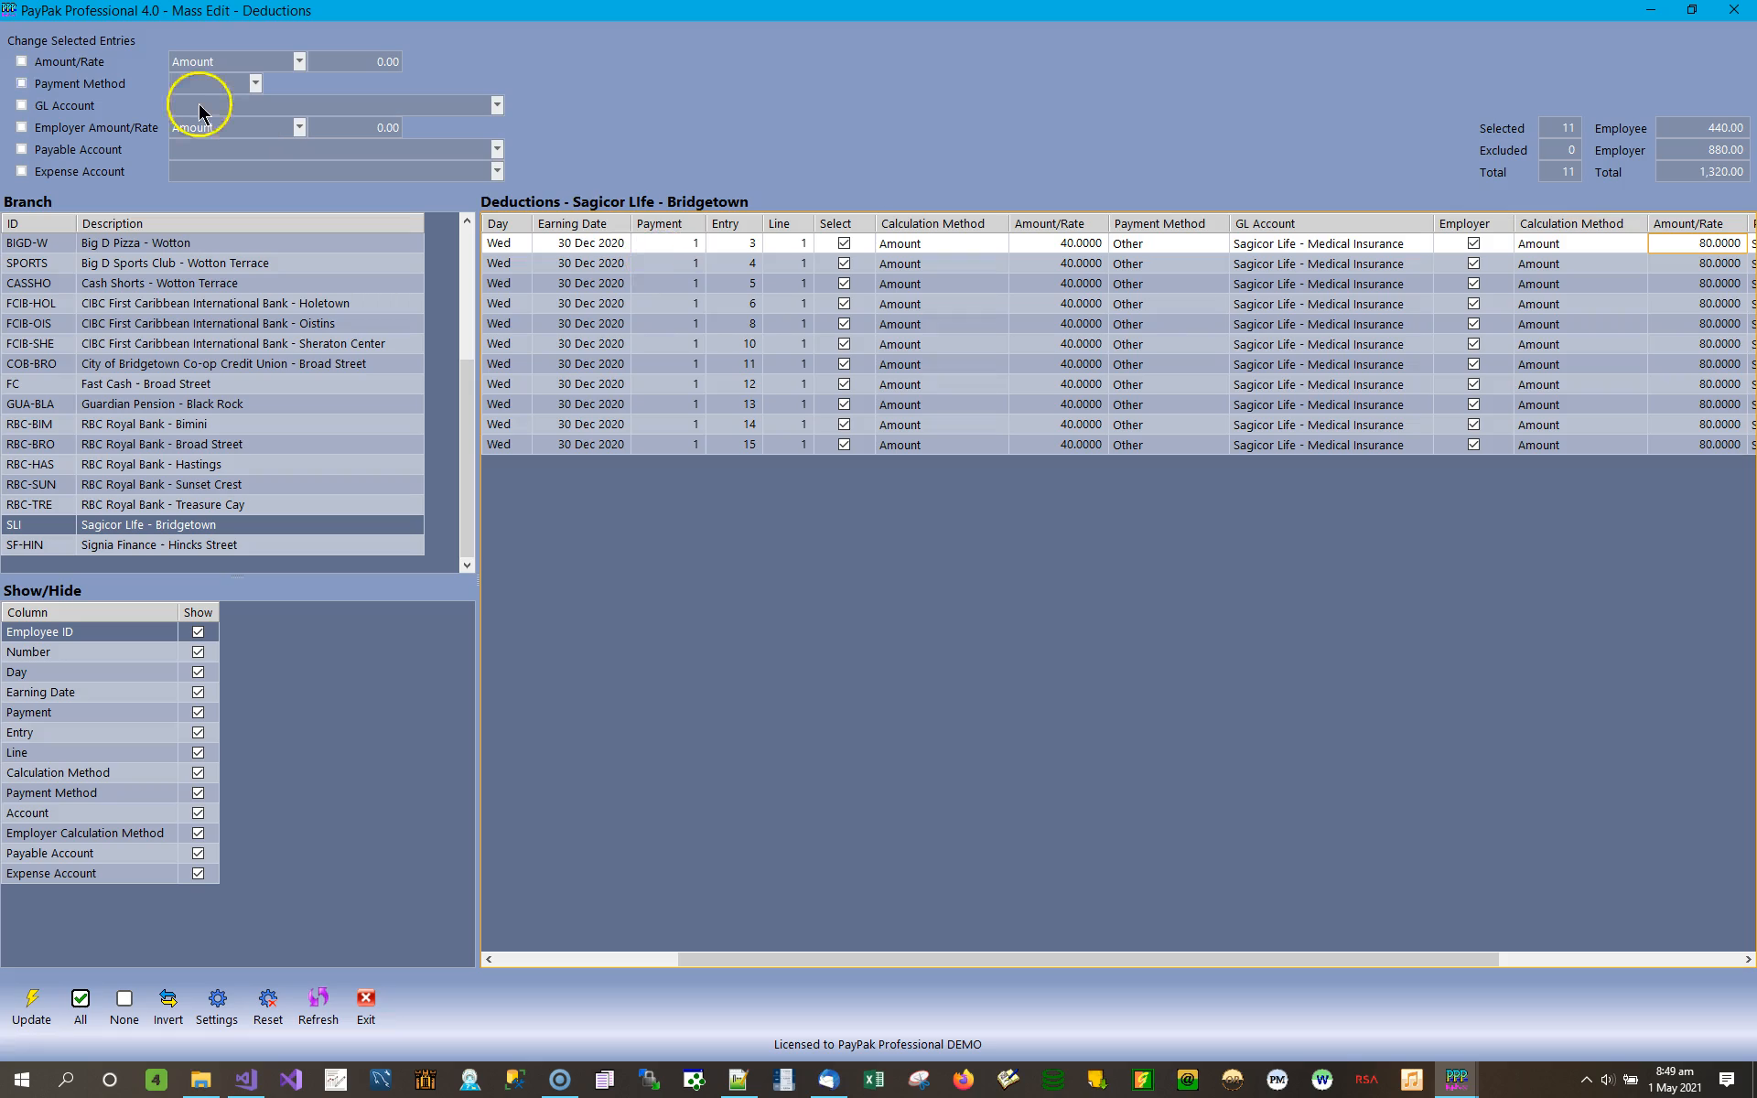
{"action": "left_click", "coordinate": [1083, 244]}
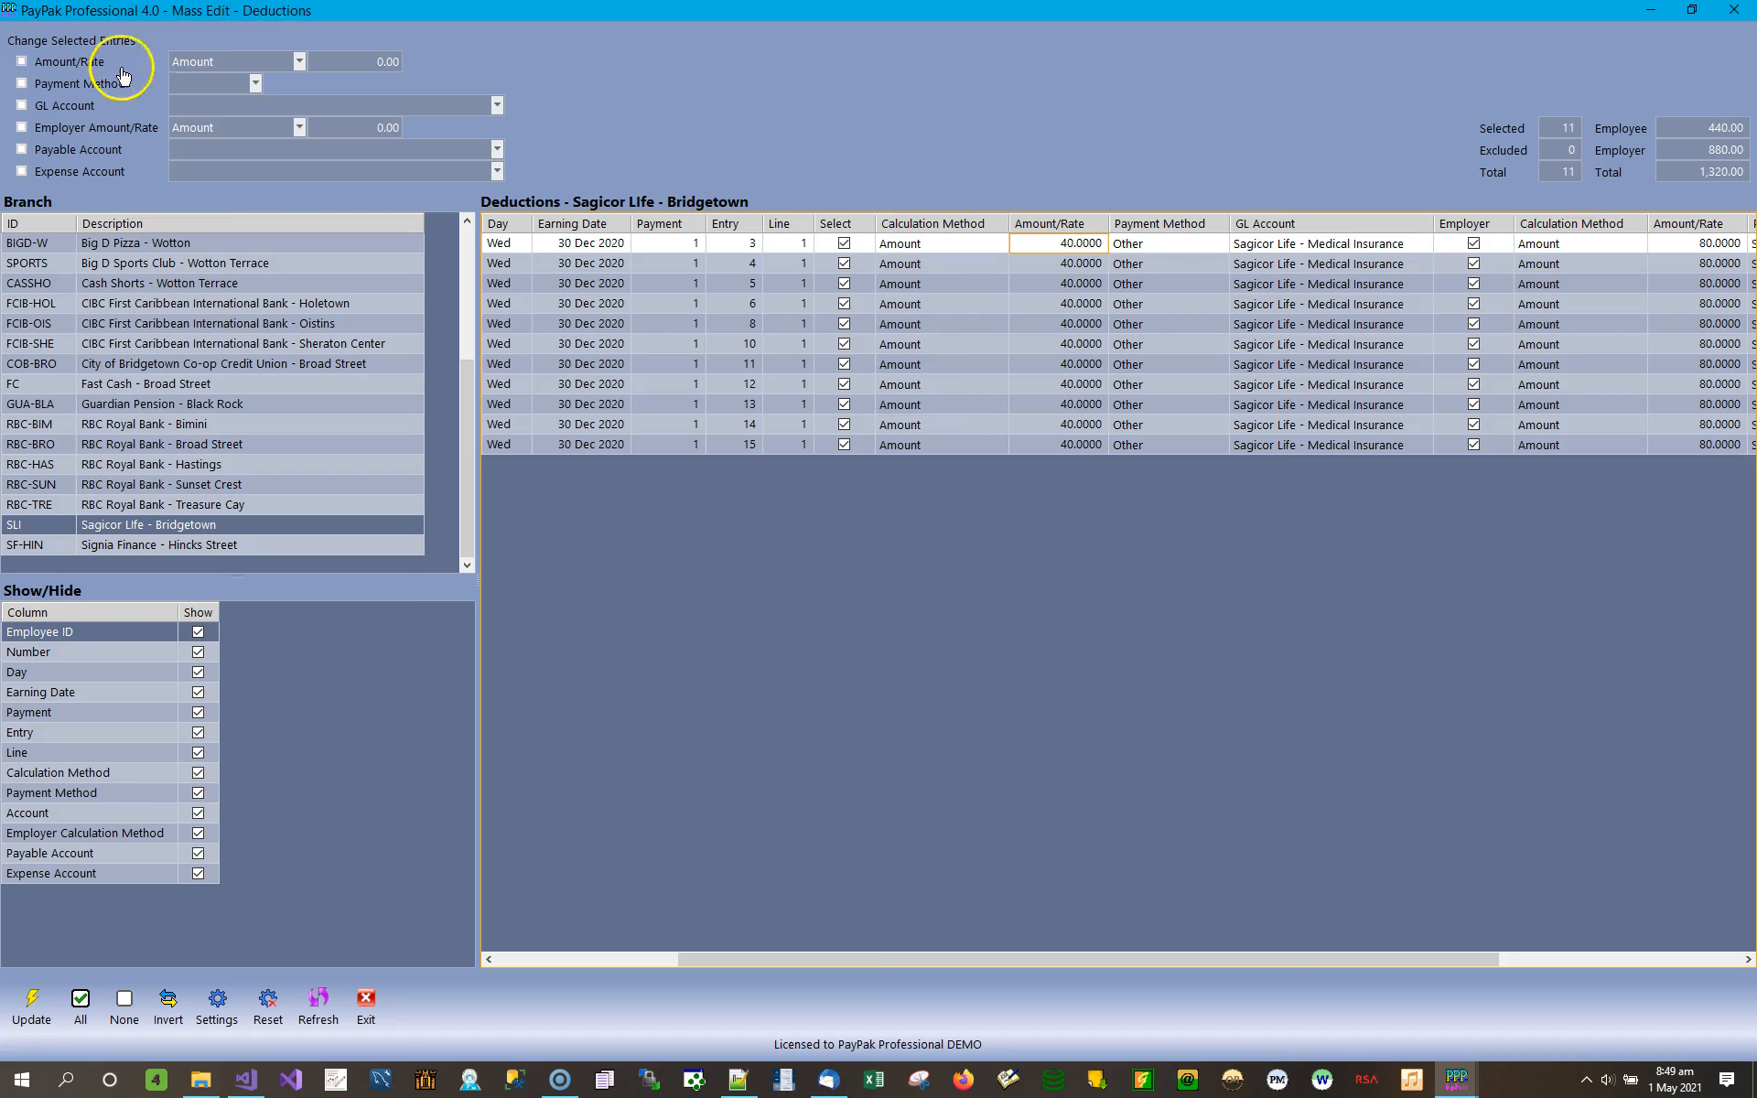
{"action": "left_click", "coordinate": [88, 62]}
{"action": "left_click", "coordinate": [367, 63]}
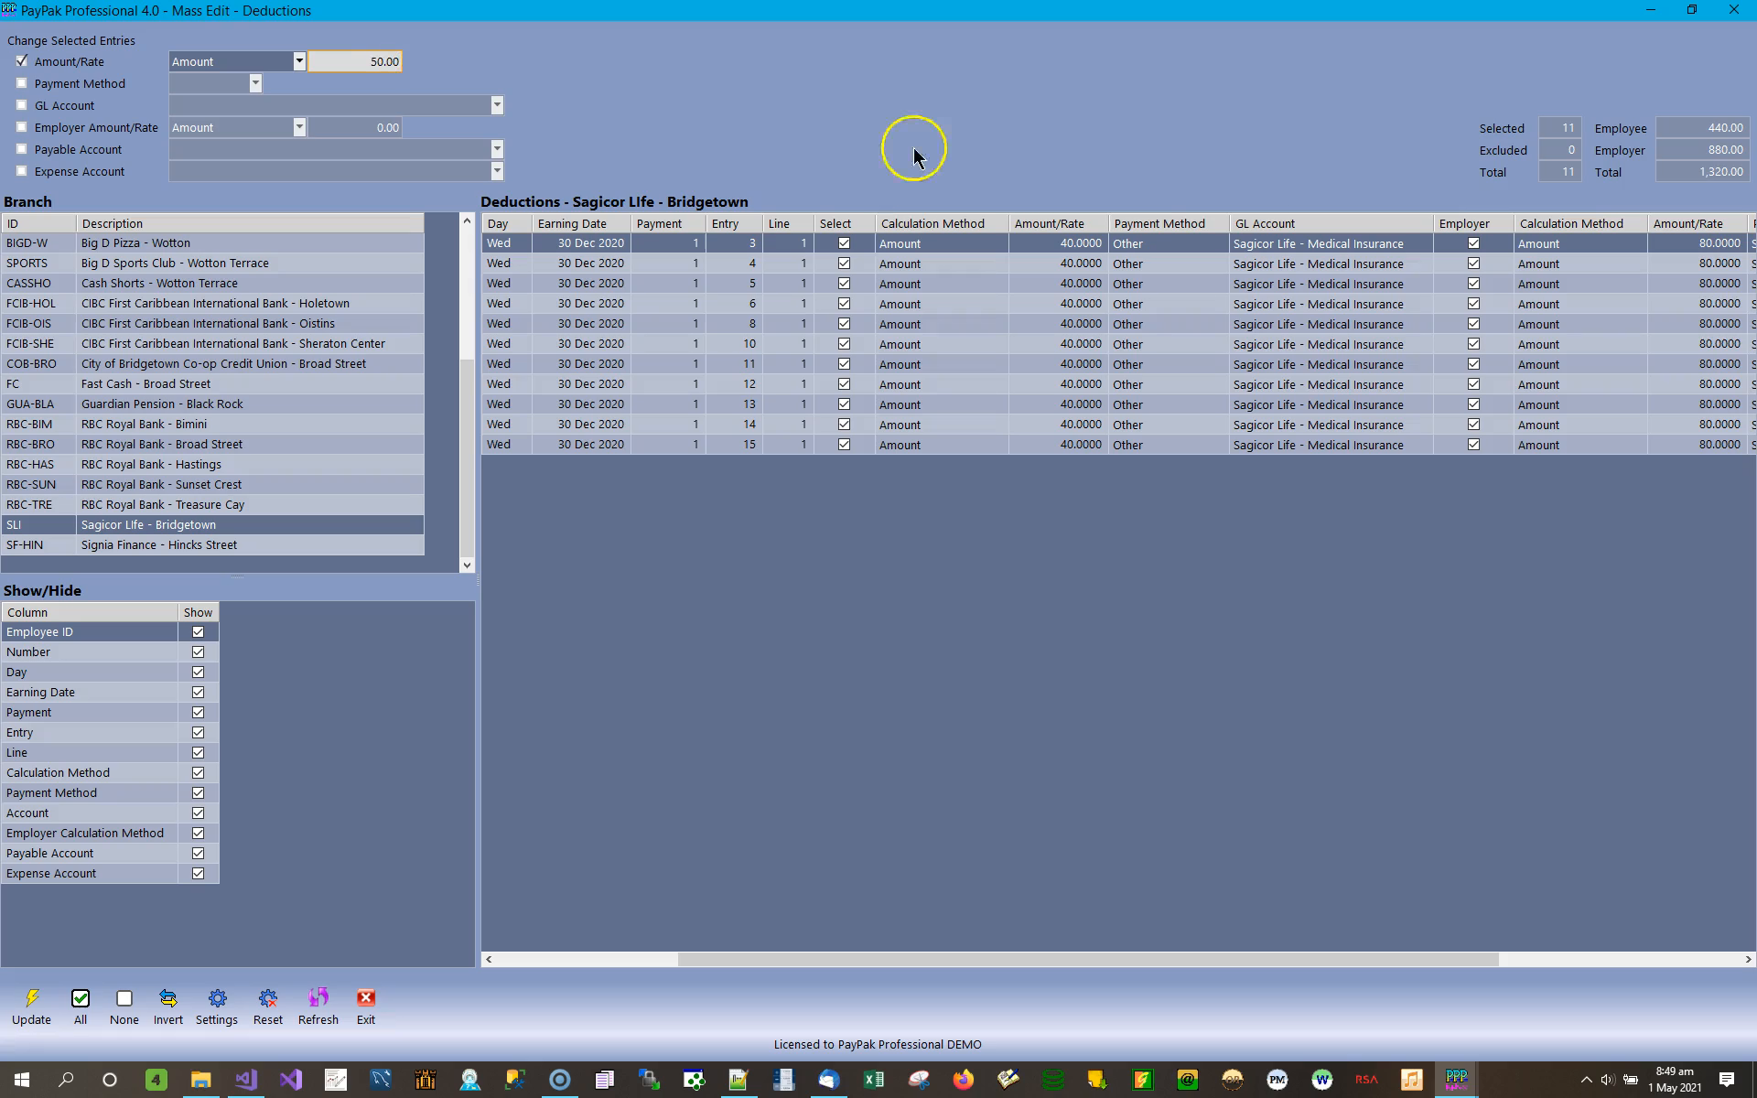
Enable the Employer Amount/Rate change with 70.00, update the selected entries and check both amount columns.
{"action": "left_click", "coordinate": [59, 127]}
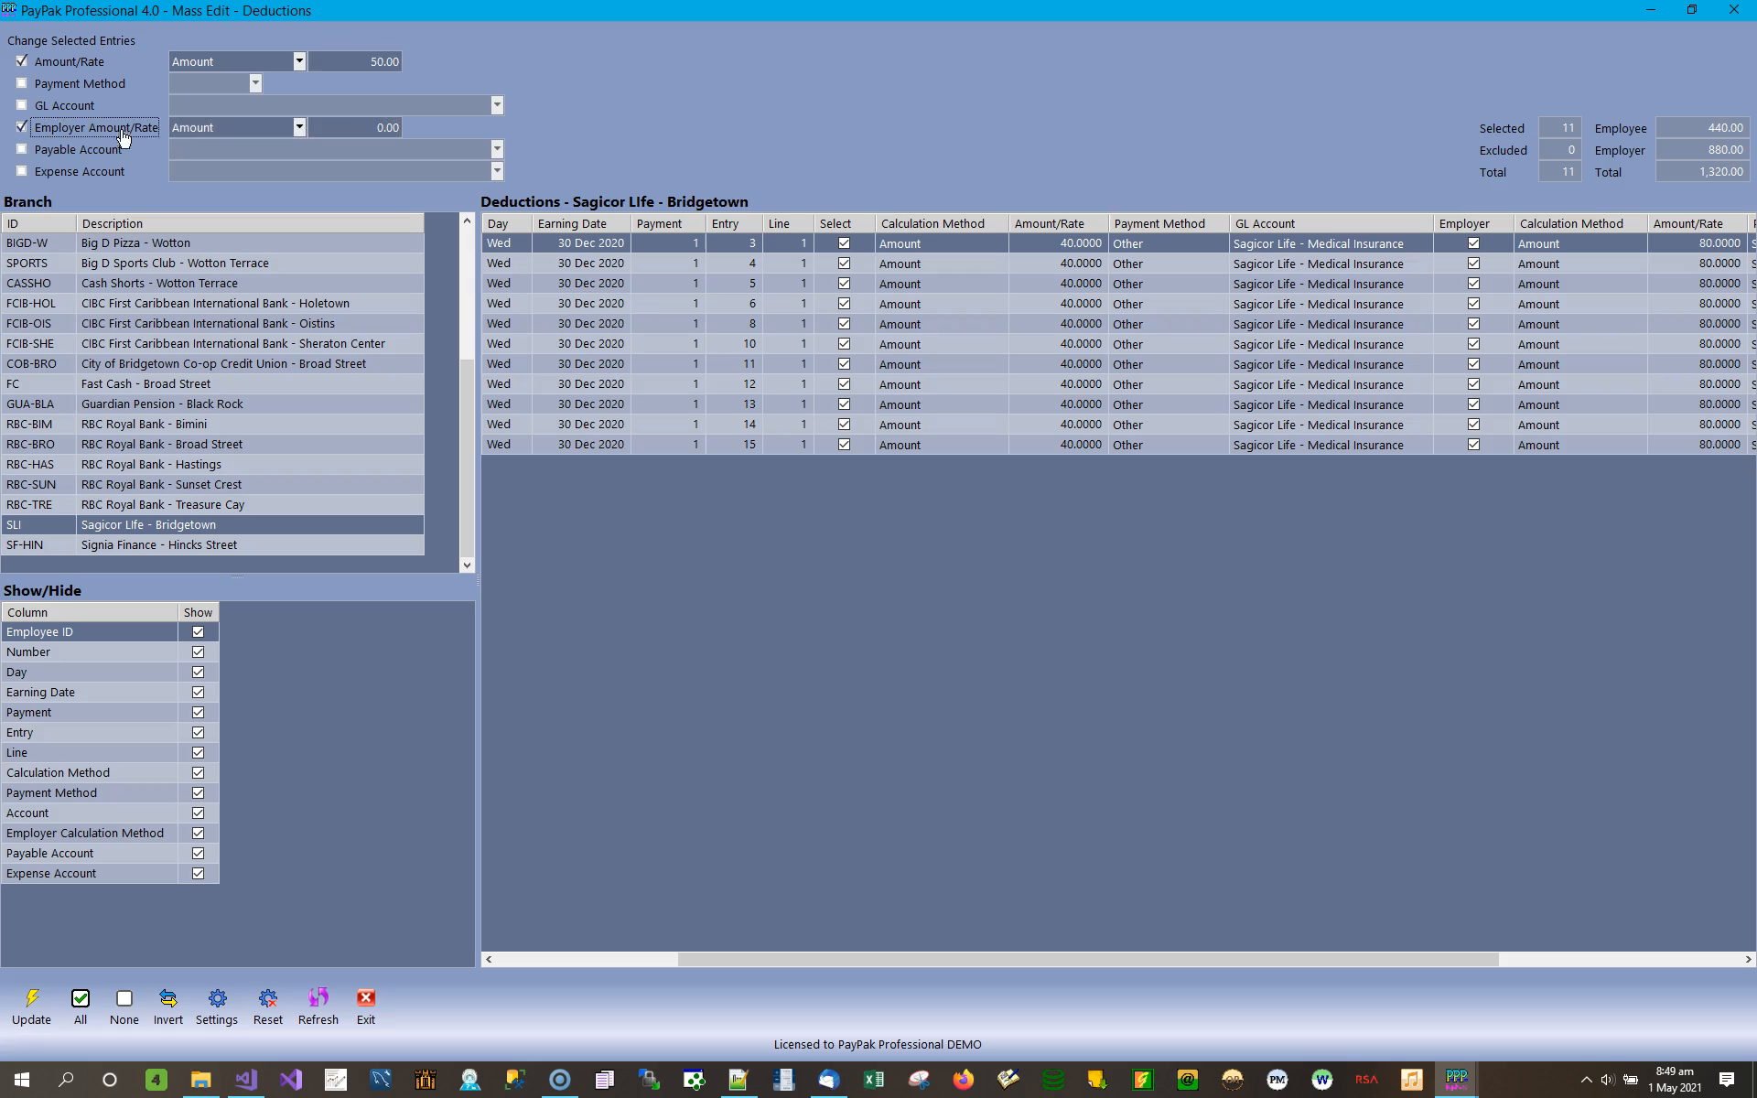
{"action": "left_click", "coordinate": [365, 127]}
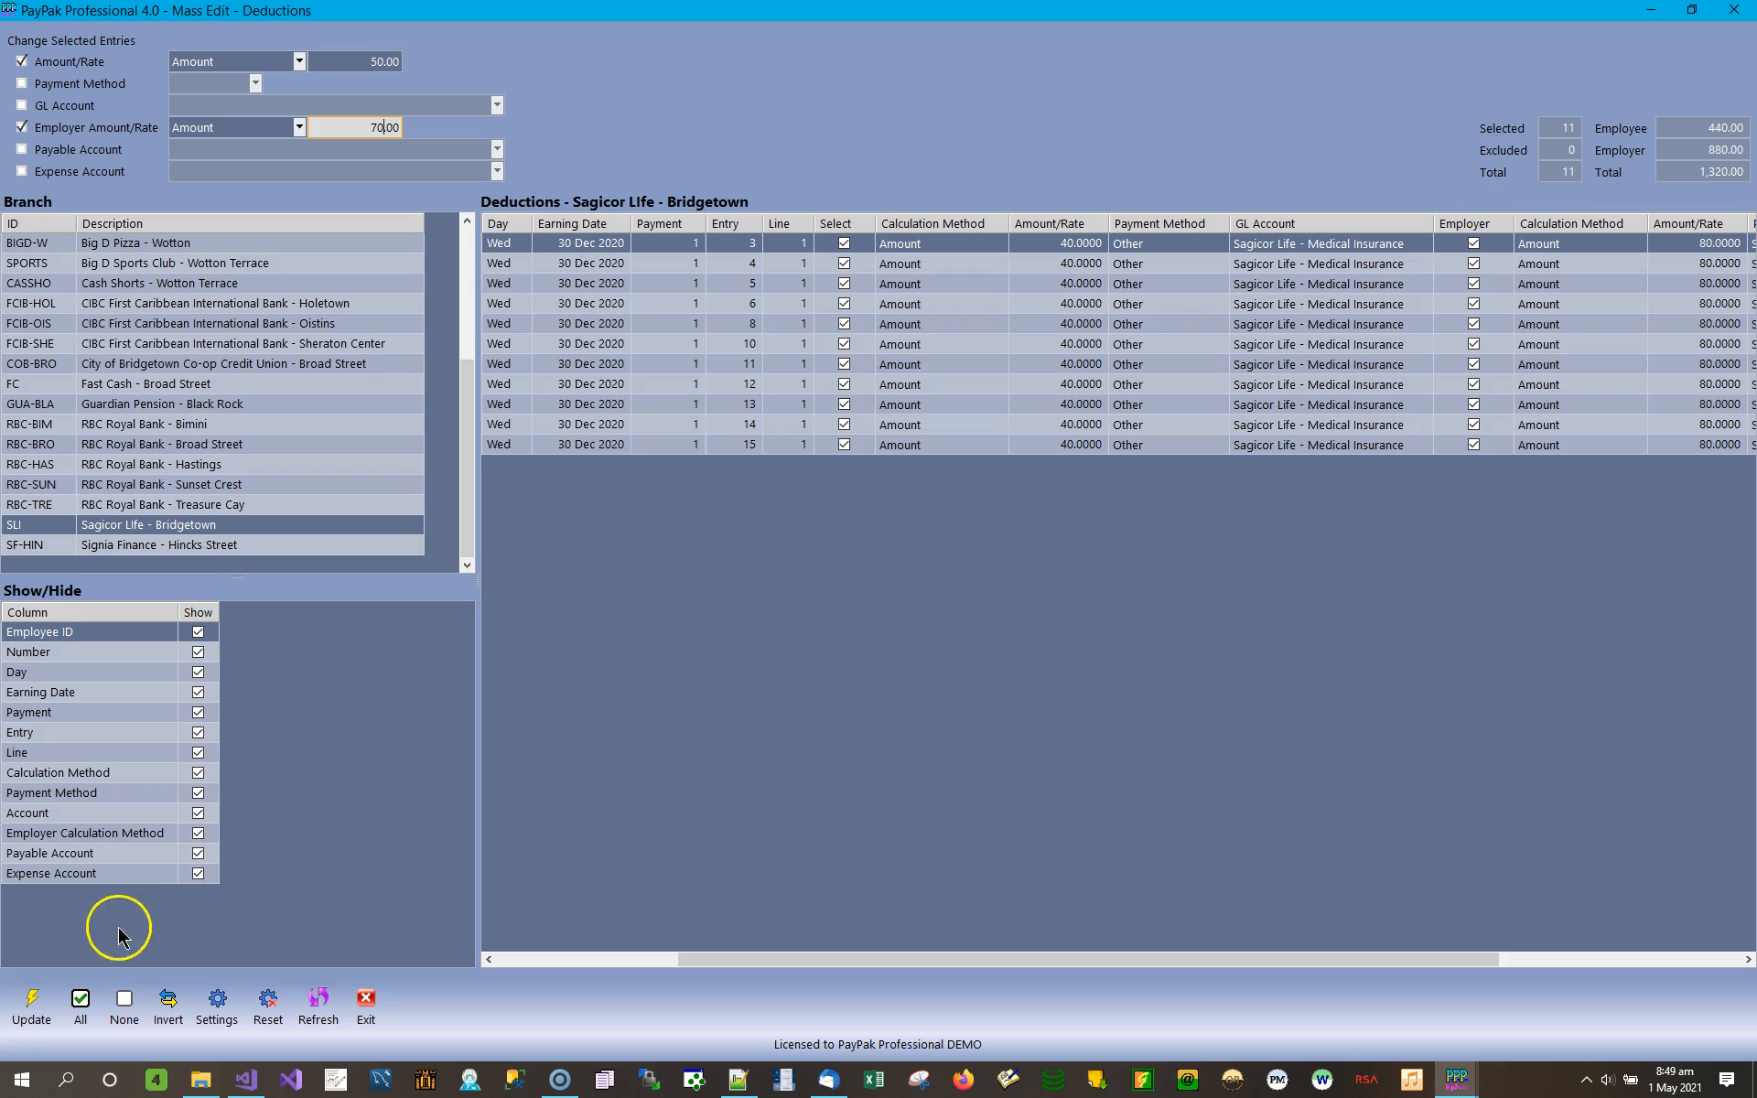
{"action": "left_click", "coordinate": [33, 1001]}
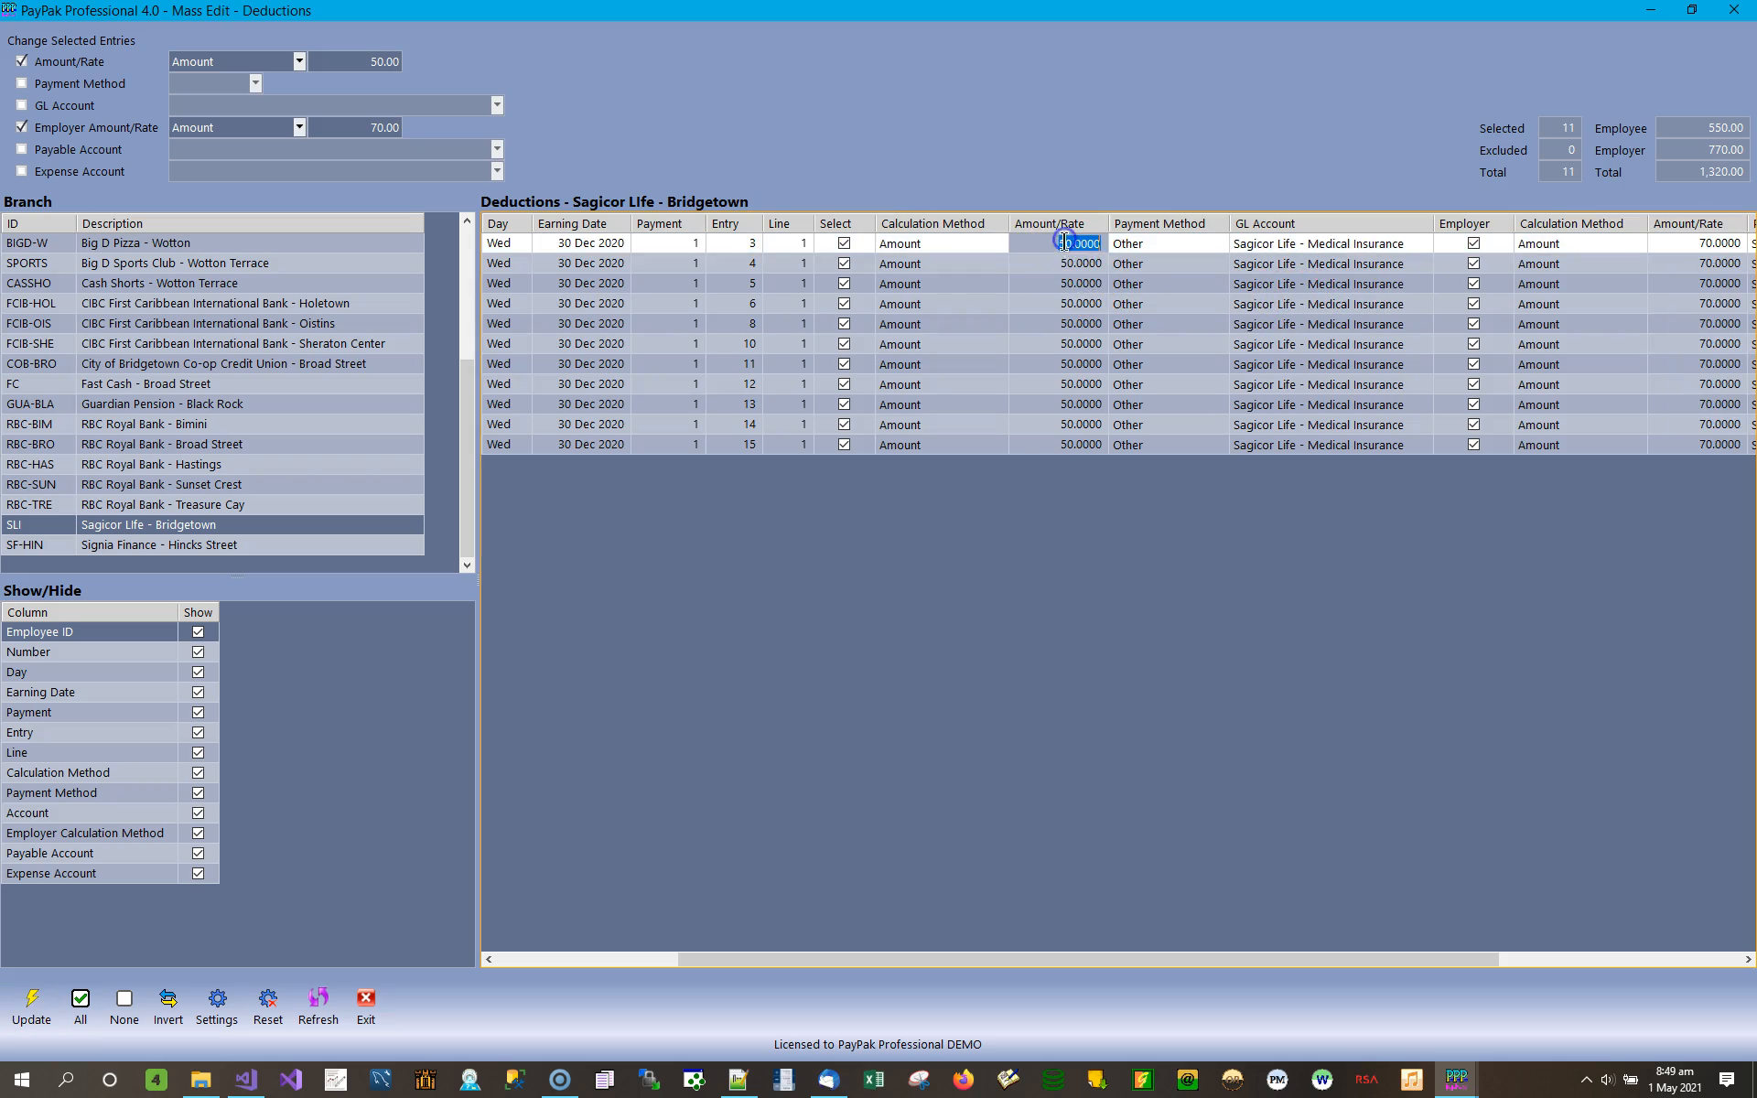
{"action": "left_click", "coordinate": [1081, 305]}
{"action": "left_click", "coordinate": [1712, 244]}
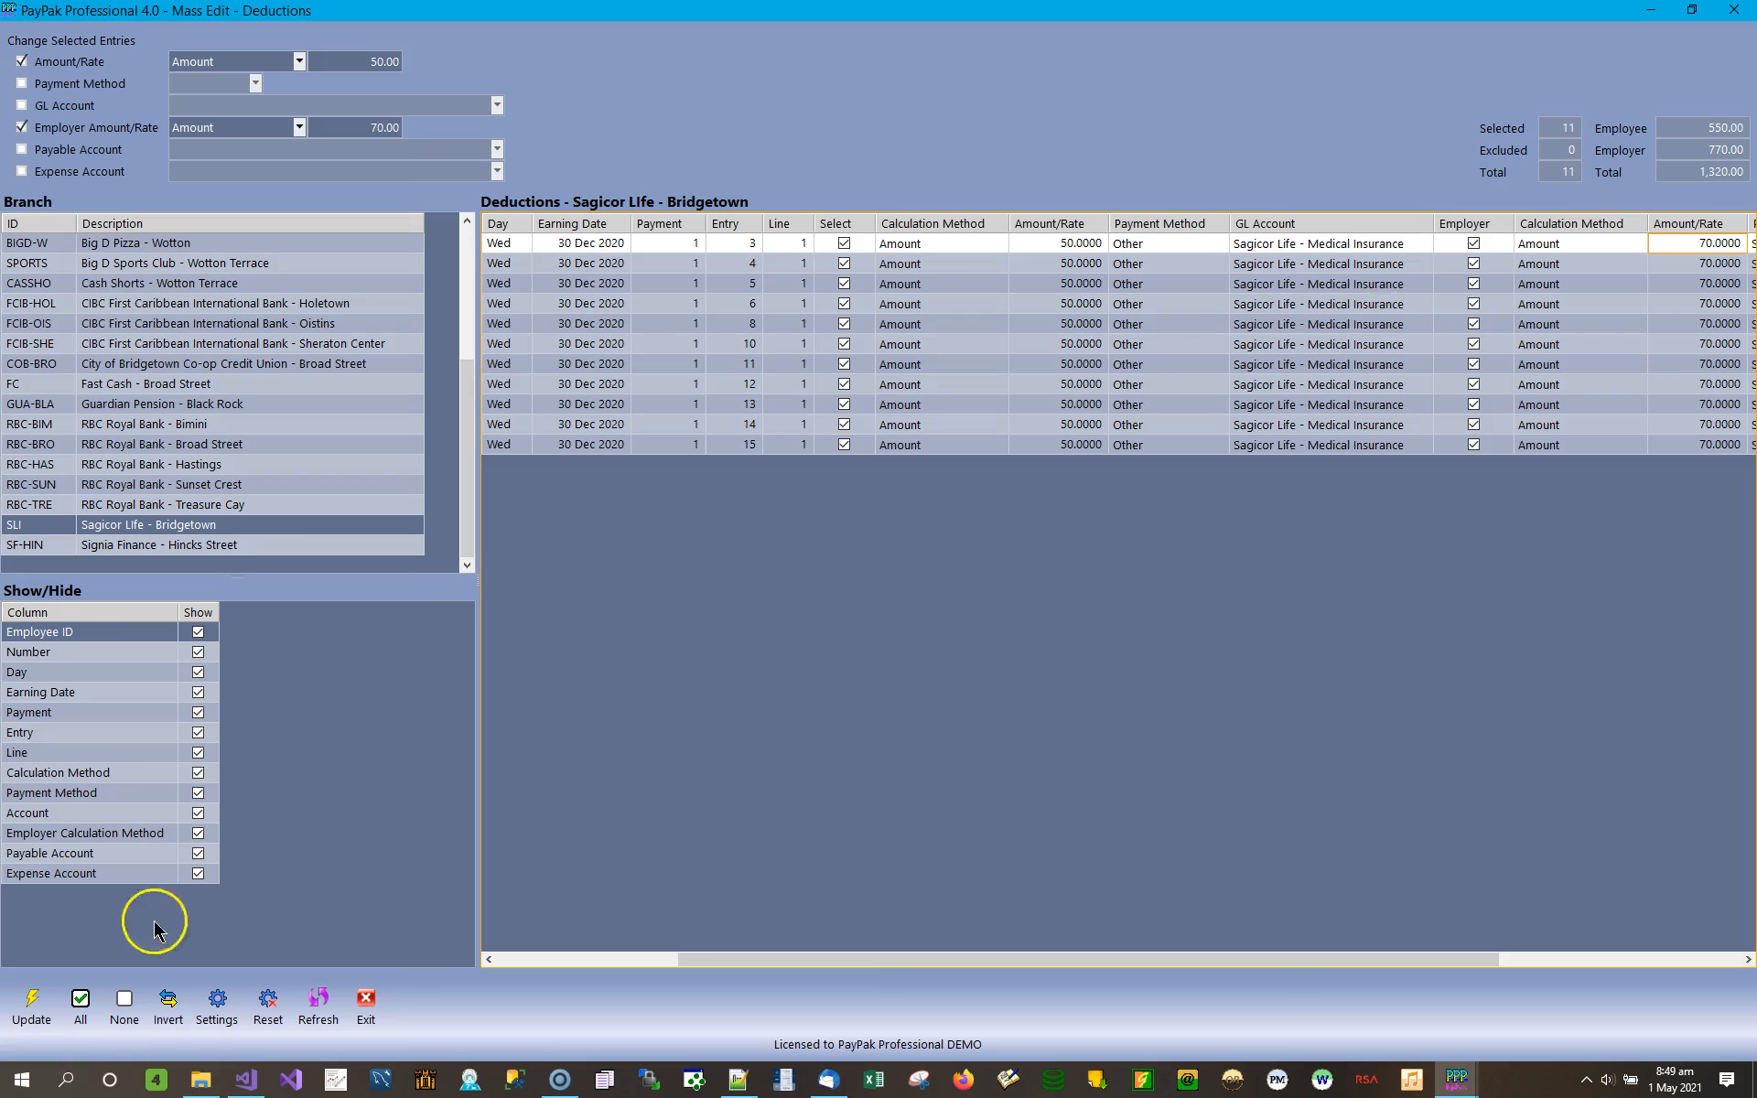
Hide the Employee ID, Number, Day and Earning Date columns in the deductions list.
{"action": "left_click", "coordinate": [199, 632]}
{"action": "left_click", "coordinate": [199, 652]}
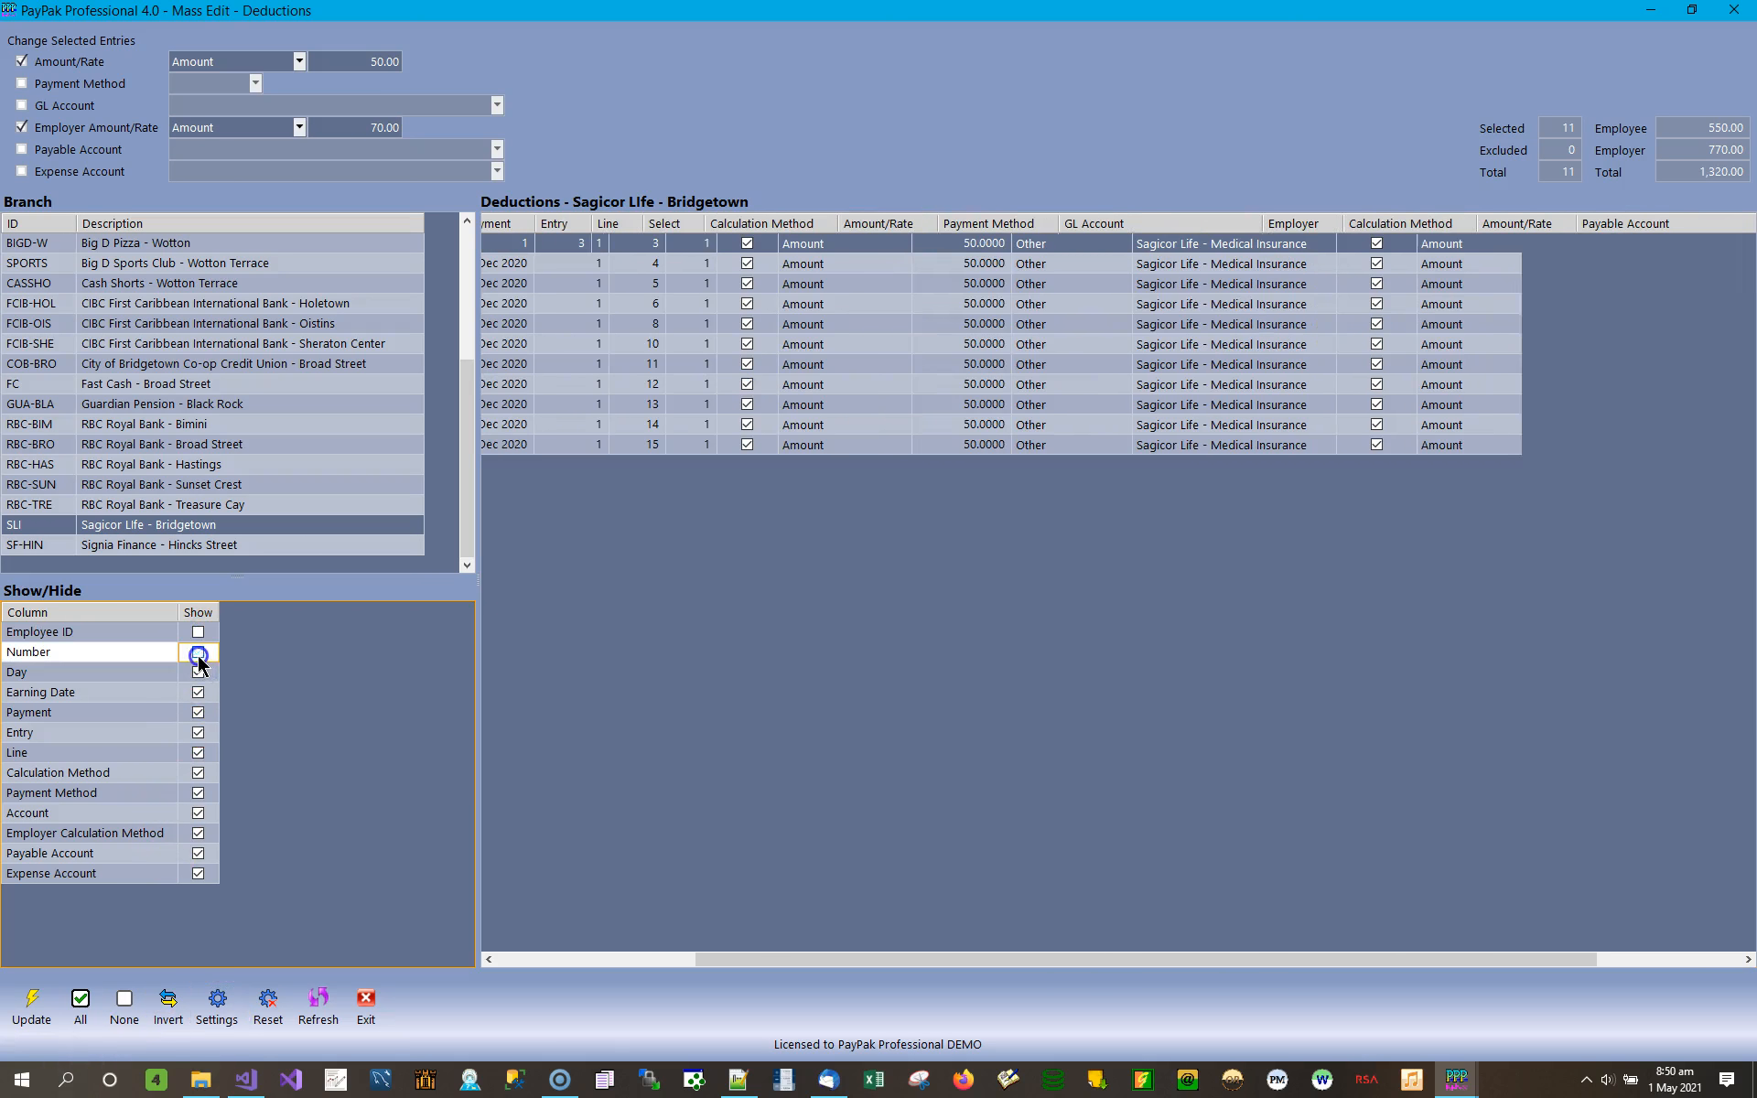
{"action": "left_click", "coordinate": [541, 960]}
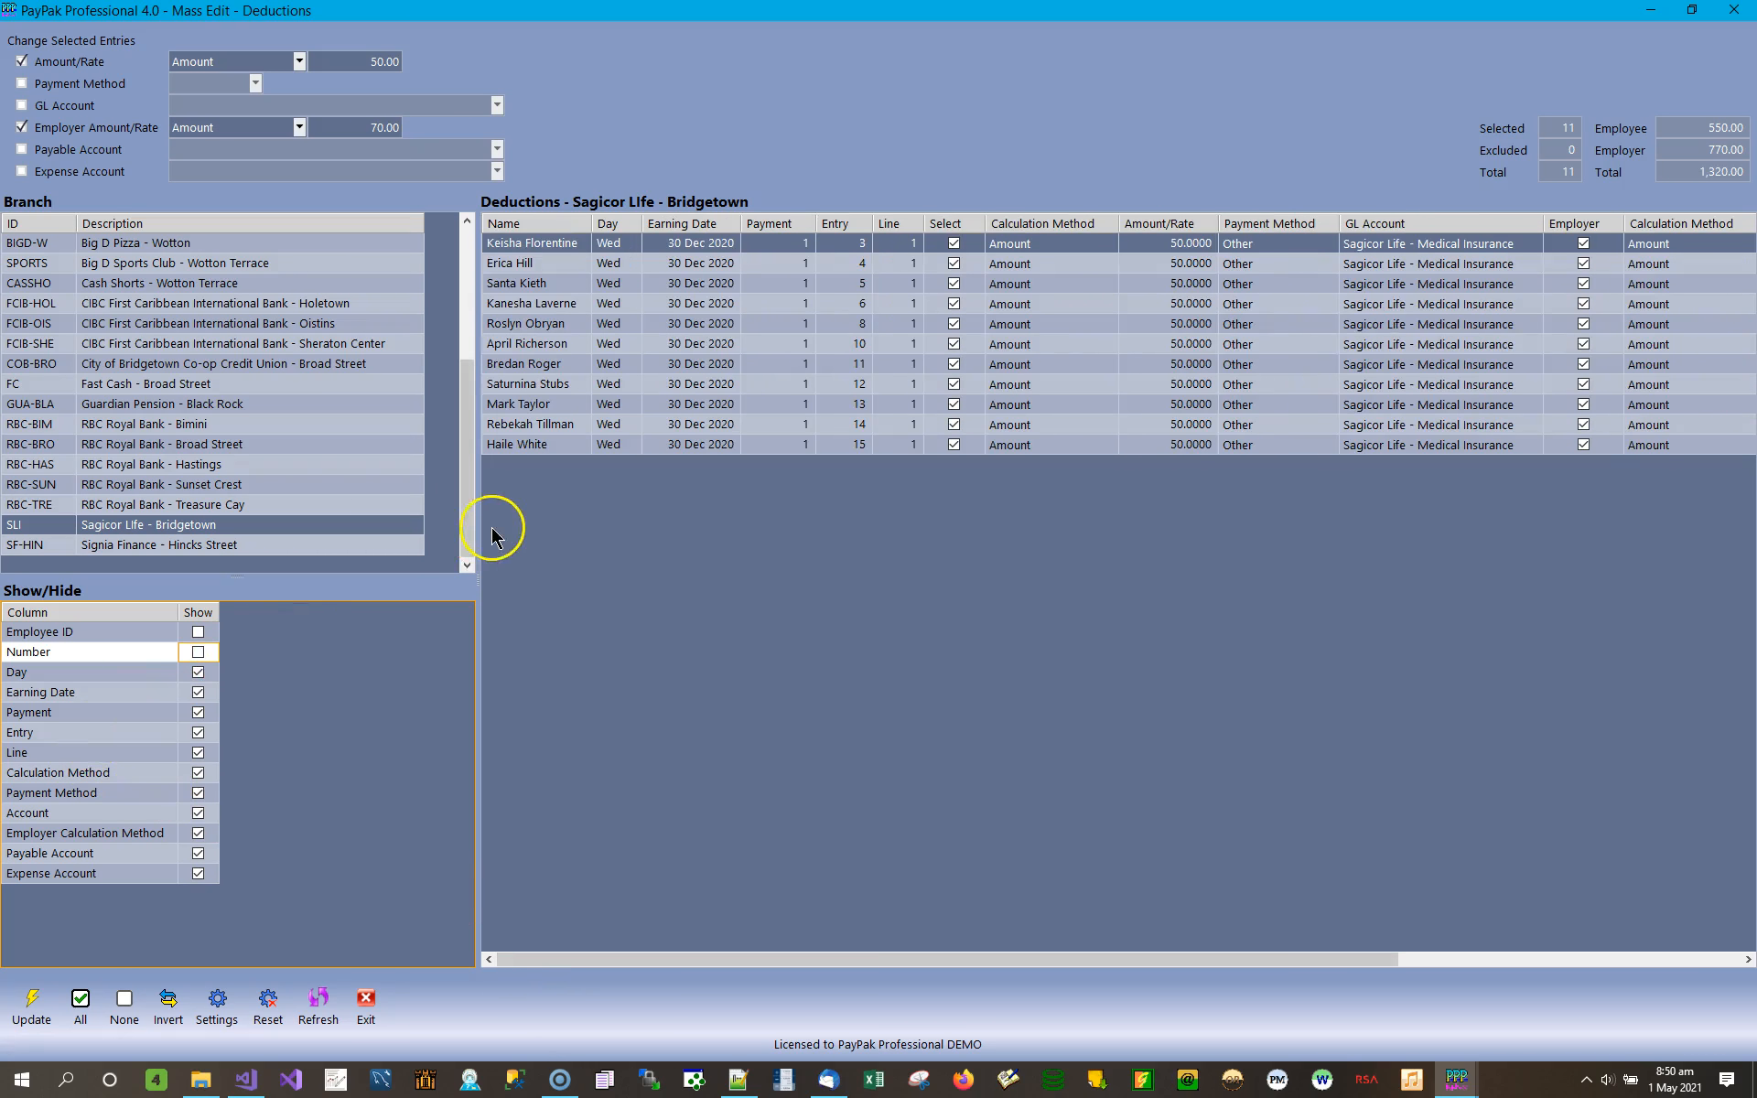
{"action": "left_click", "coordinate": [199, 673]}
{"action": "left_click", "coordinate": [199, 693]}
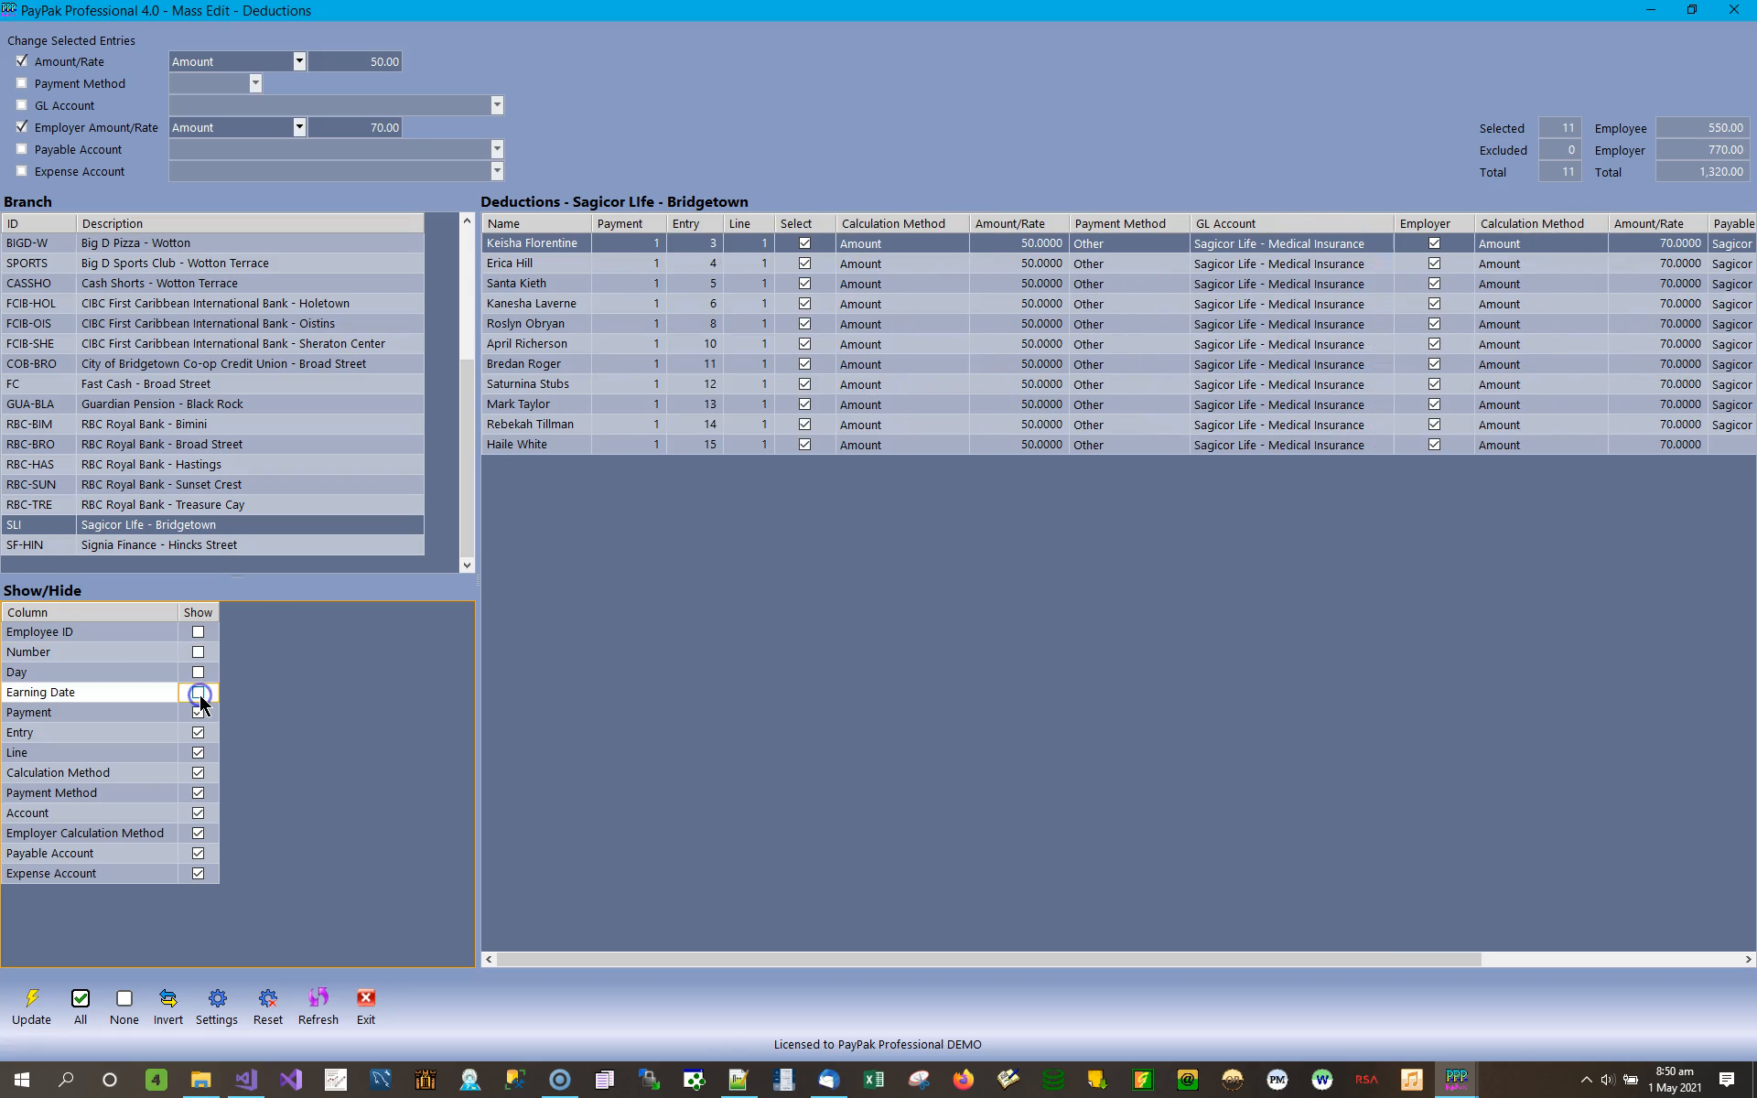
Hide the Payment, Entry, Line, Calculation Method, Payment Method, Account, Employer Calculation Method, Payable Account and Expense Account columns in the deductions list.
{"action": "left_click", "coordinate": [198, 713]}
{"action": "left_click", "coordinate": [199, 733]}
{"action": "left_click", "coordinate": [200, 754]}
{"action": "left_click", "coordinate": [197, 774]}
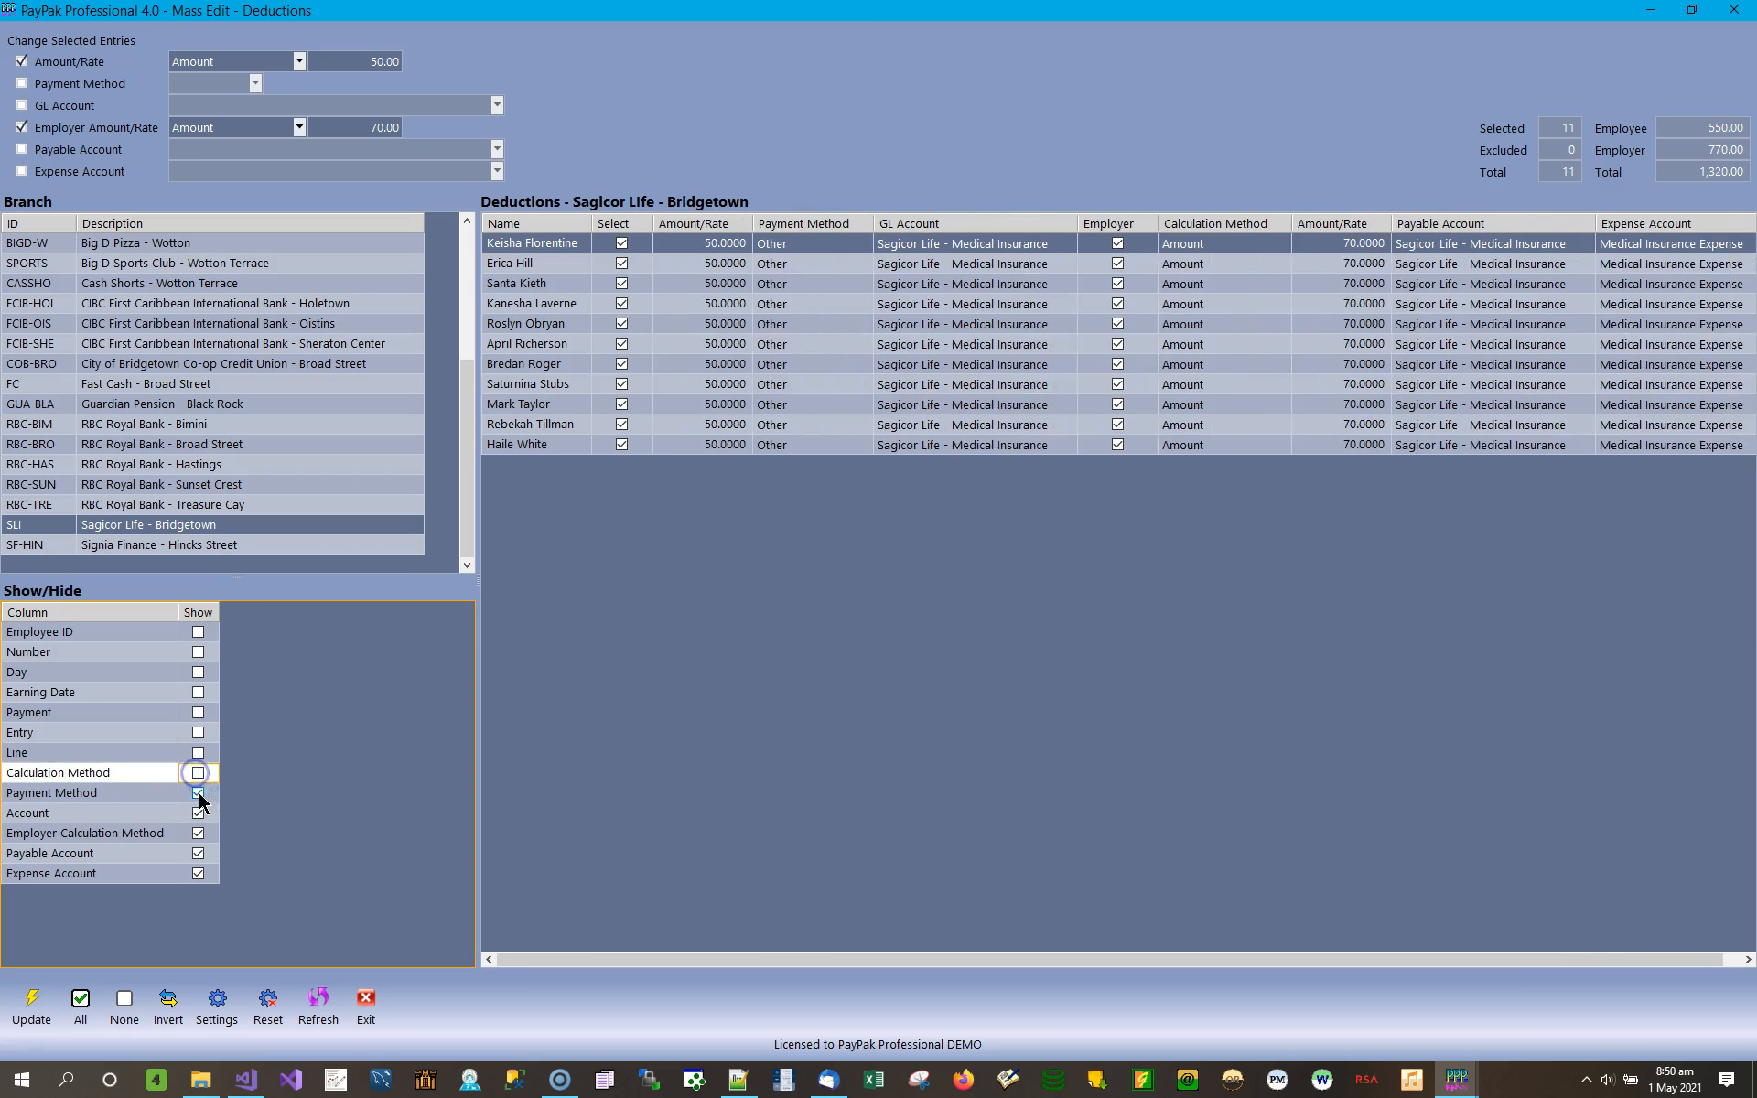
{"action": "left_click", "coordinate": [199, 793]}
{"action": "left_click", "coordinate": [199, 813]}
{"action": "left_click", "coordinate": [200, 829]}
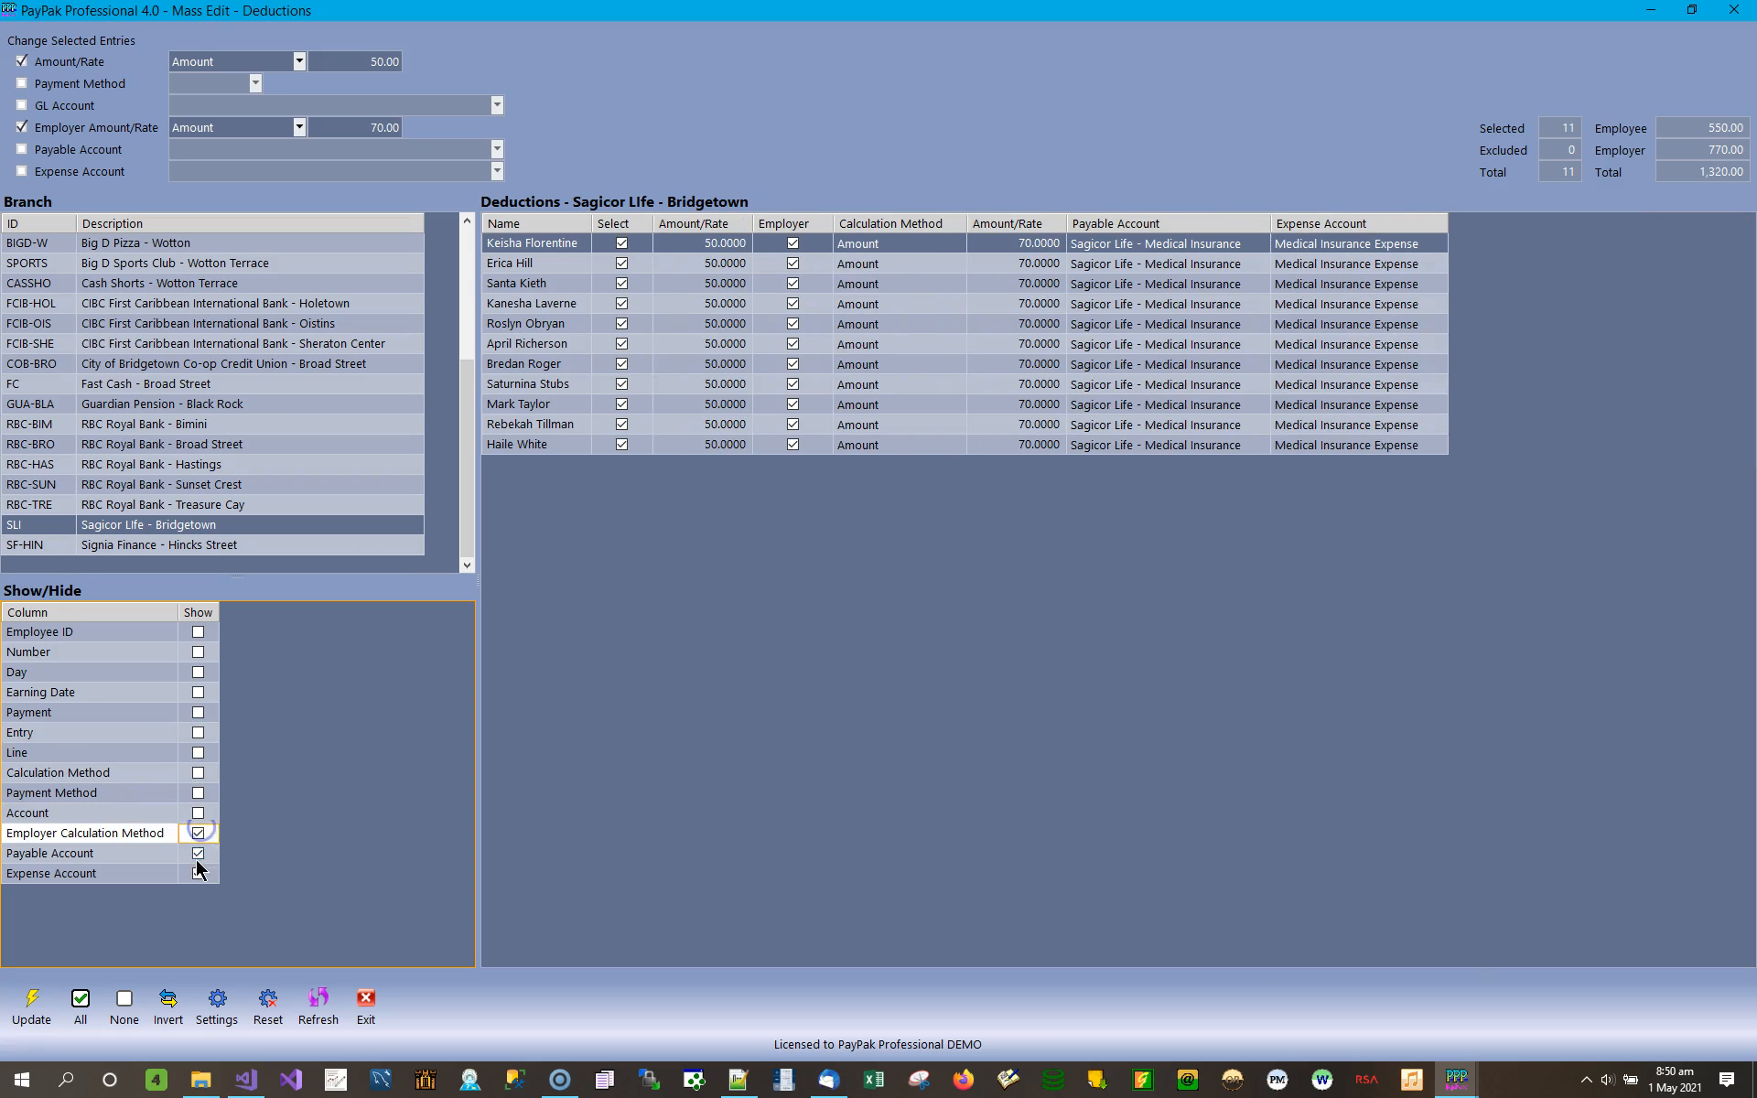
{"action": "left_click", "coordinate": [196, 854]}
{"action": "left_click", "coordinate": [199, 875]}
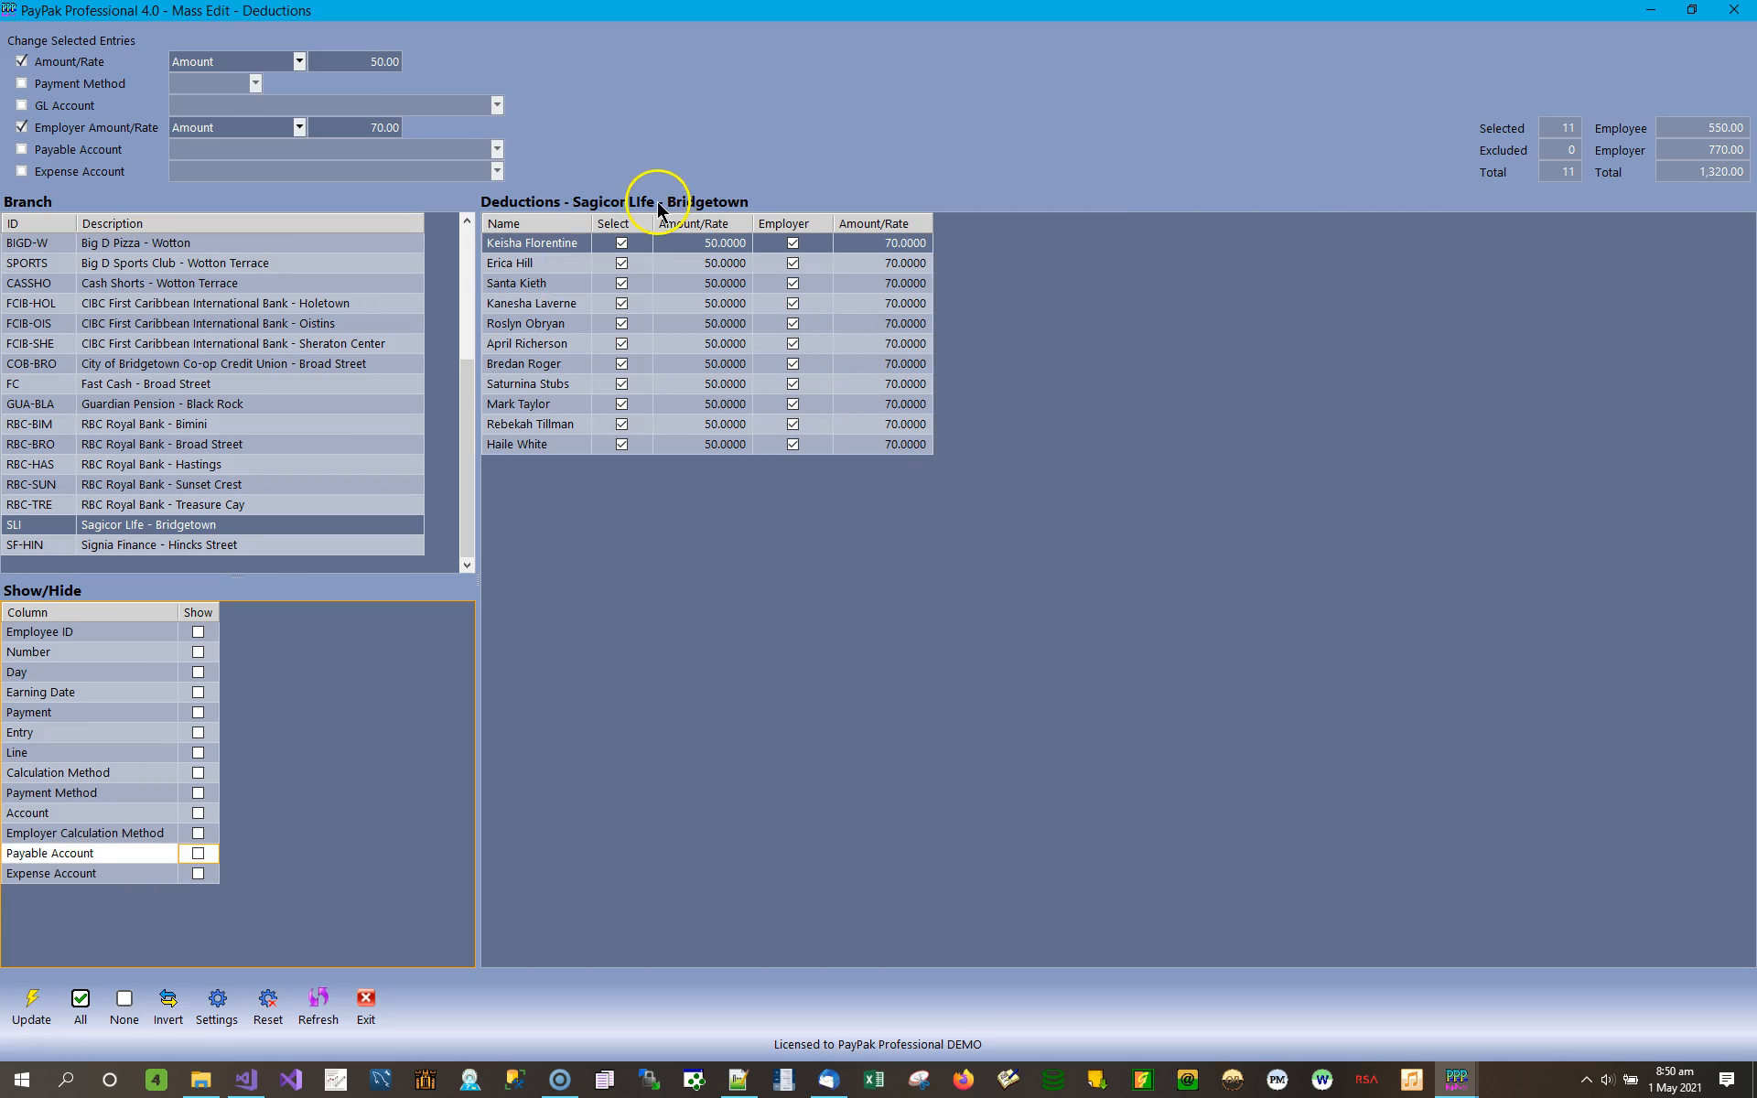
Look through the deductions for Fast Cash - Broad Street and RBC Royal Bank - Bimini, and return to Guardian Pension - Black Rock.
{"action": "left_click", "coordinate": [153, 389]}
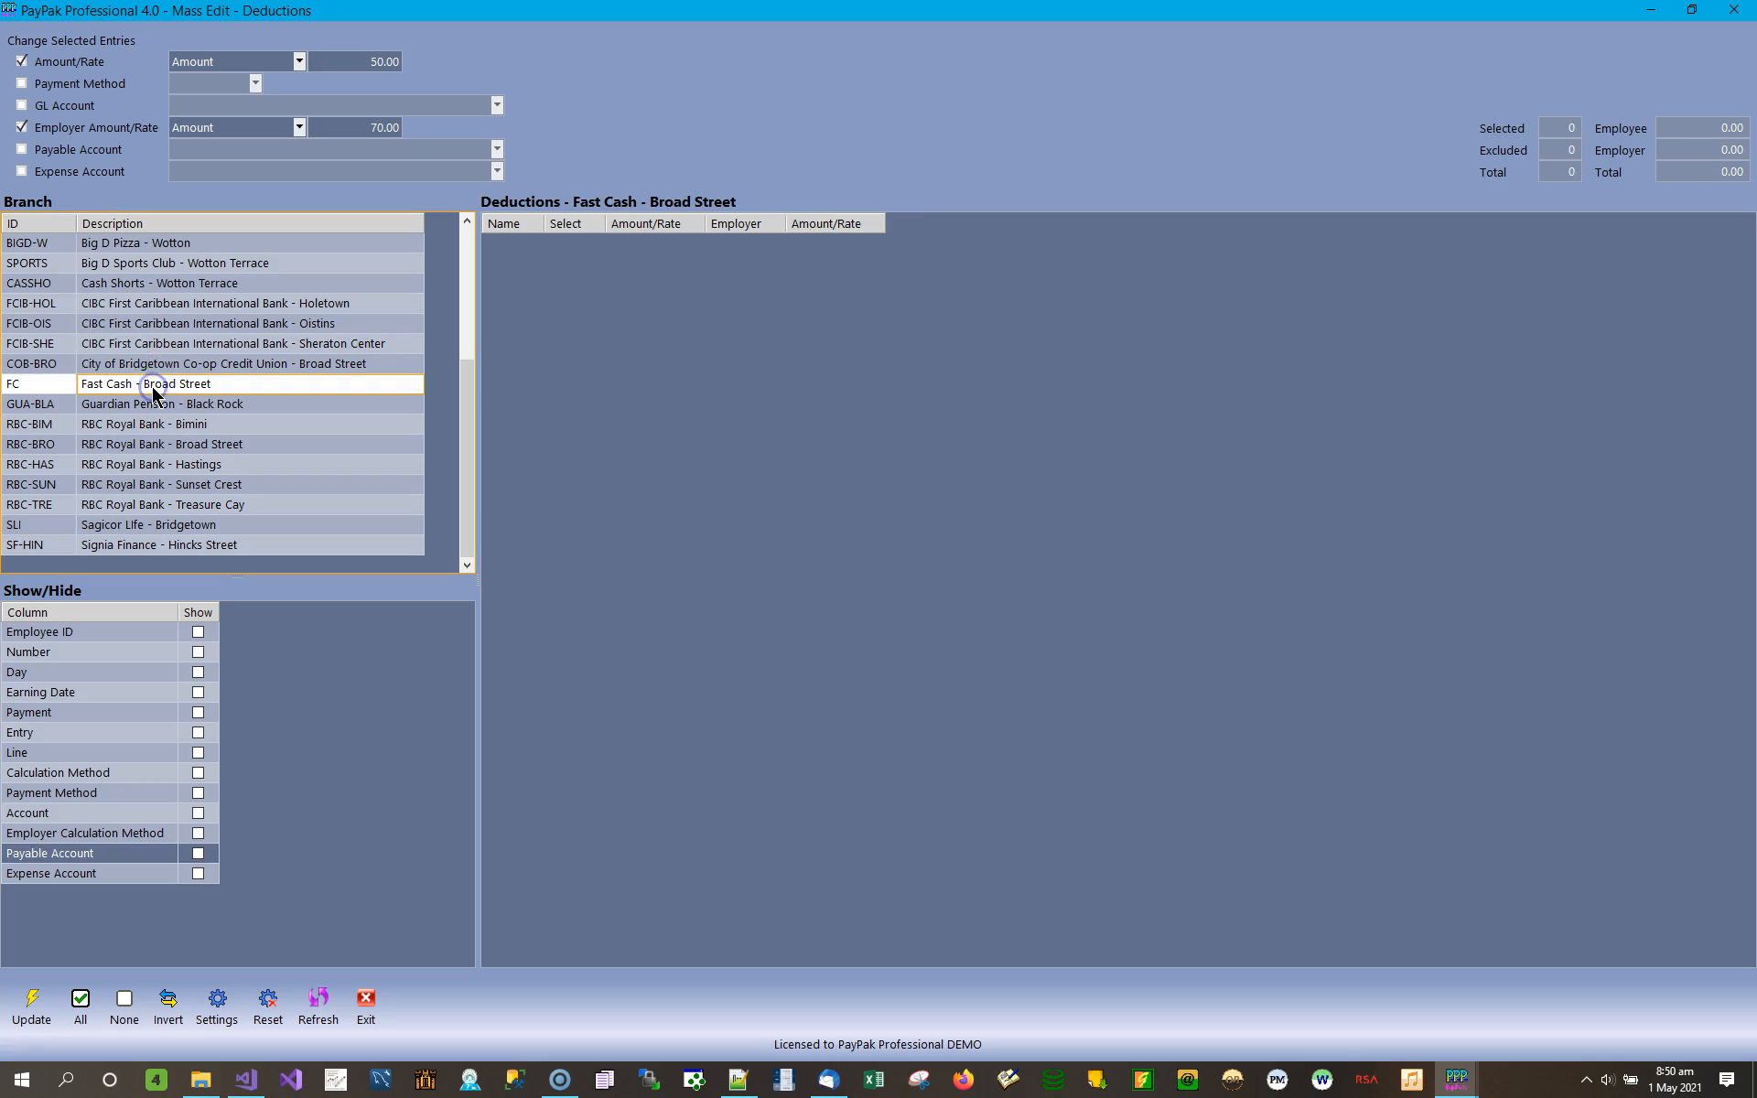
{"action": "left_click", "coordinate": [153, 404]}
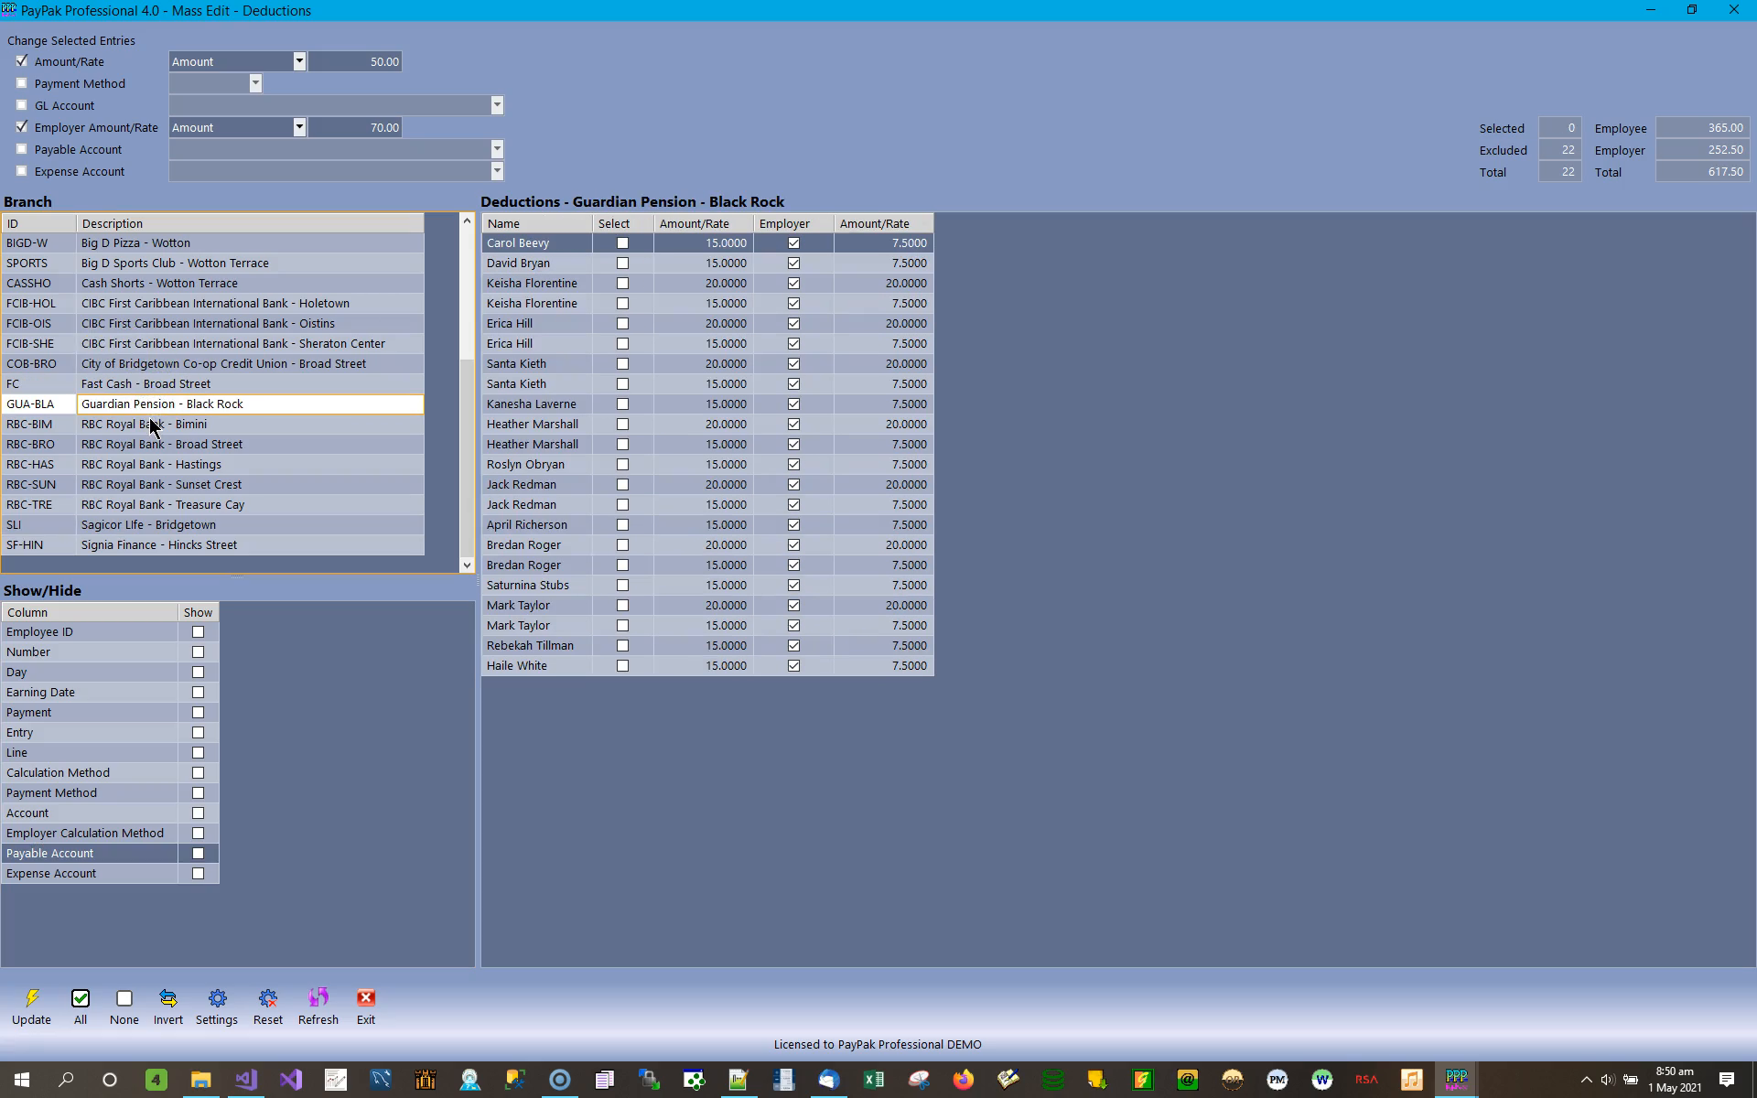
{"action": "left_click", "coordinate": [144, 427]}
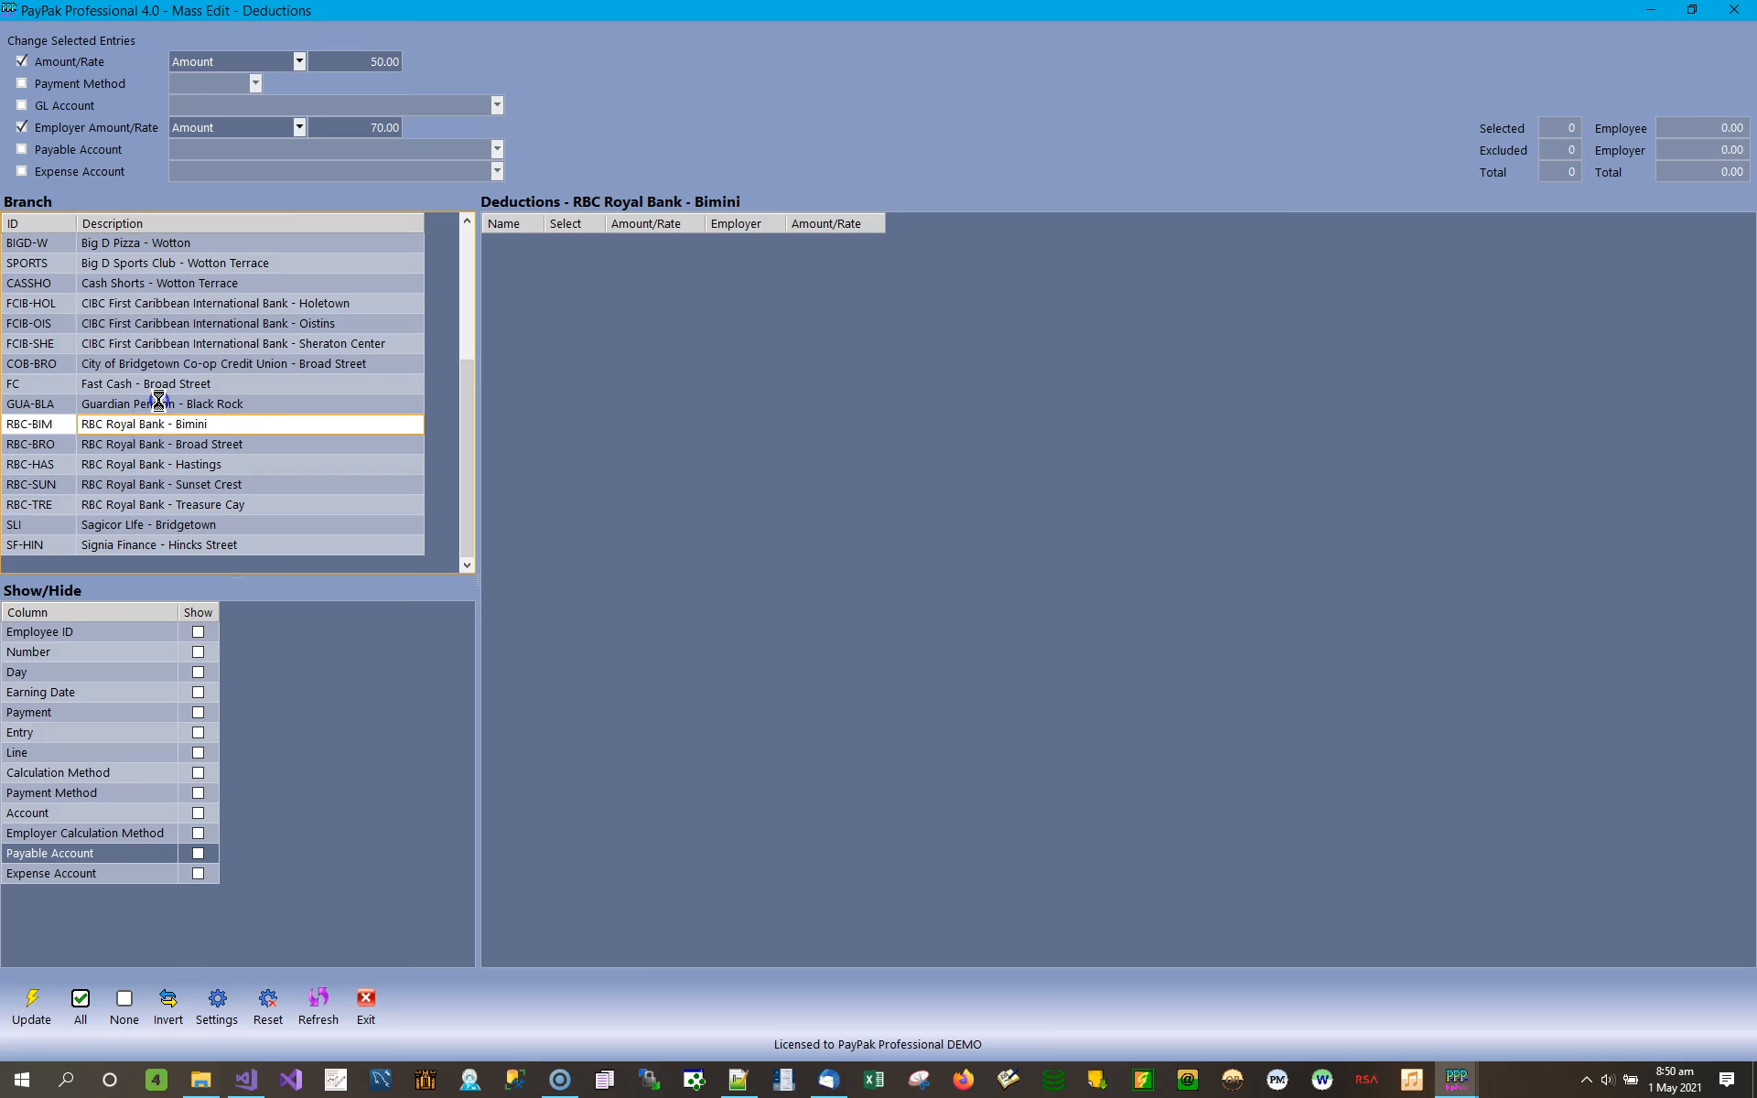
{"action": "left_click", "coordinate": [158, 403]}
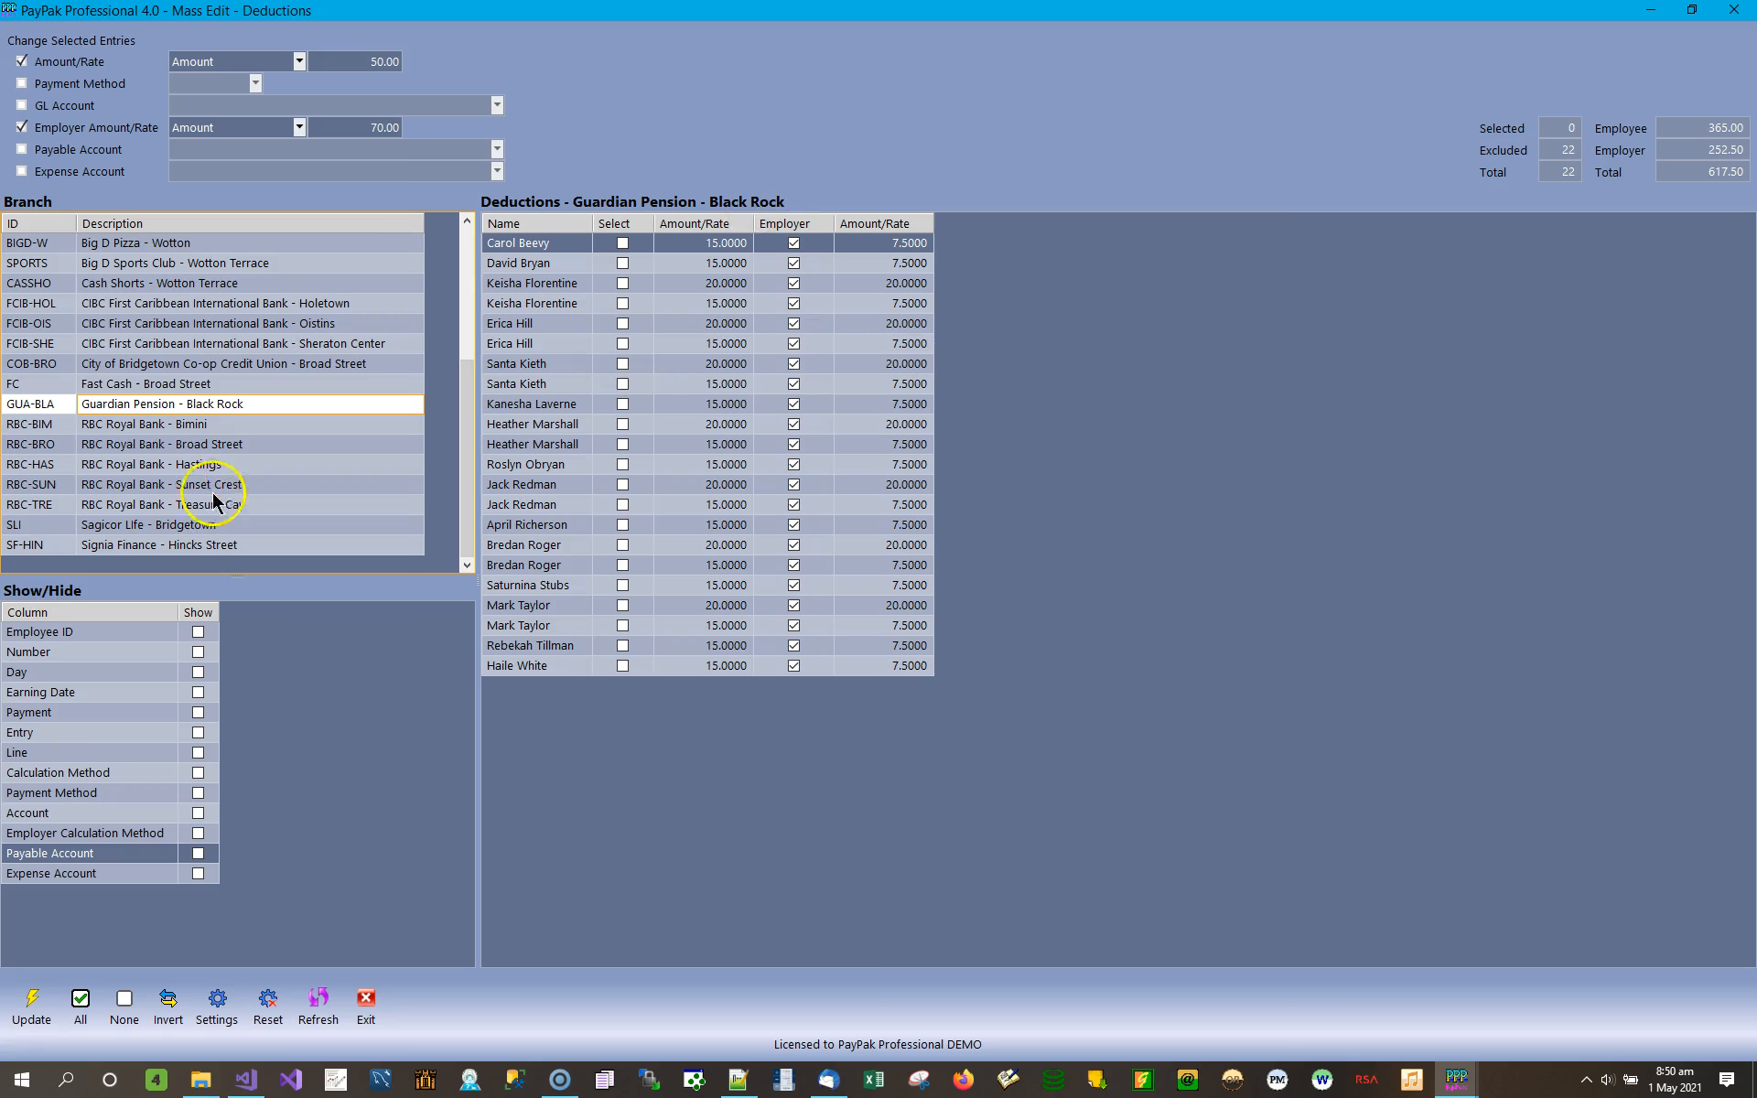
Show the Employee ID, Number, Day, Earning Date, Payment, Entry and Line columns in the deductions list.
{"action": "left_click", "coordinate": [198, 634]}
{"action": "left_click", "coordinate": [201, 655]}
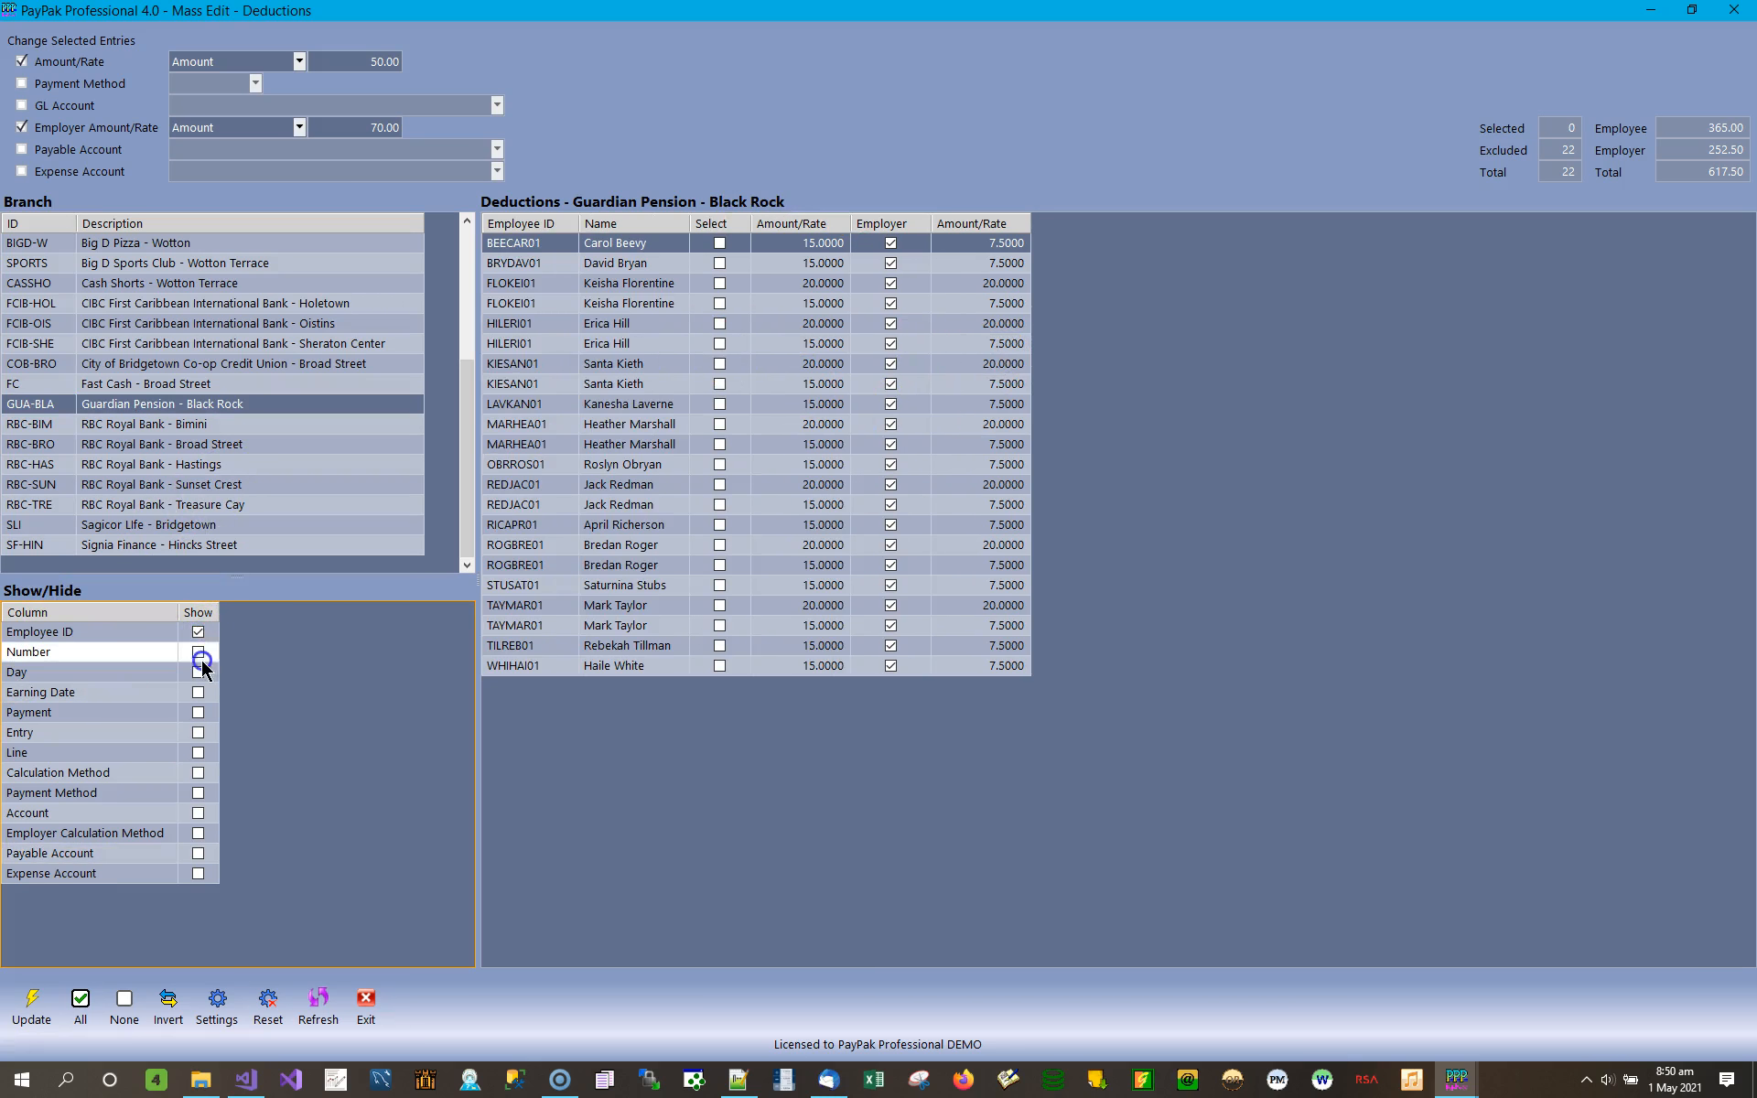
{"action": "left_click", "coordinate": [199, 652]}
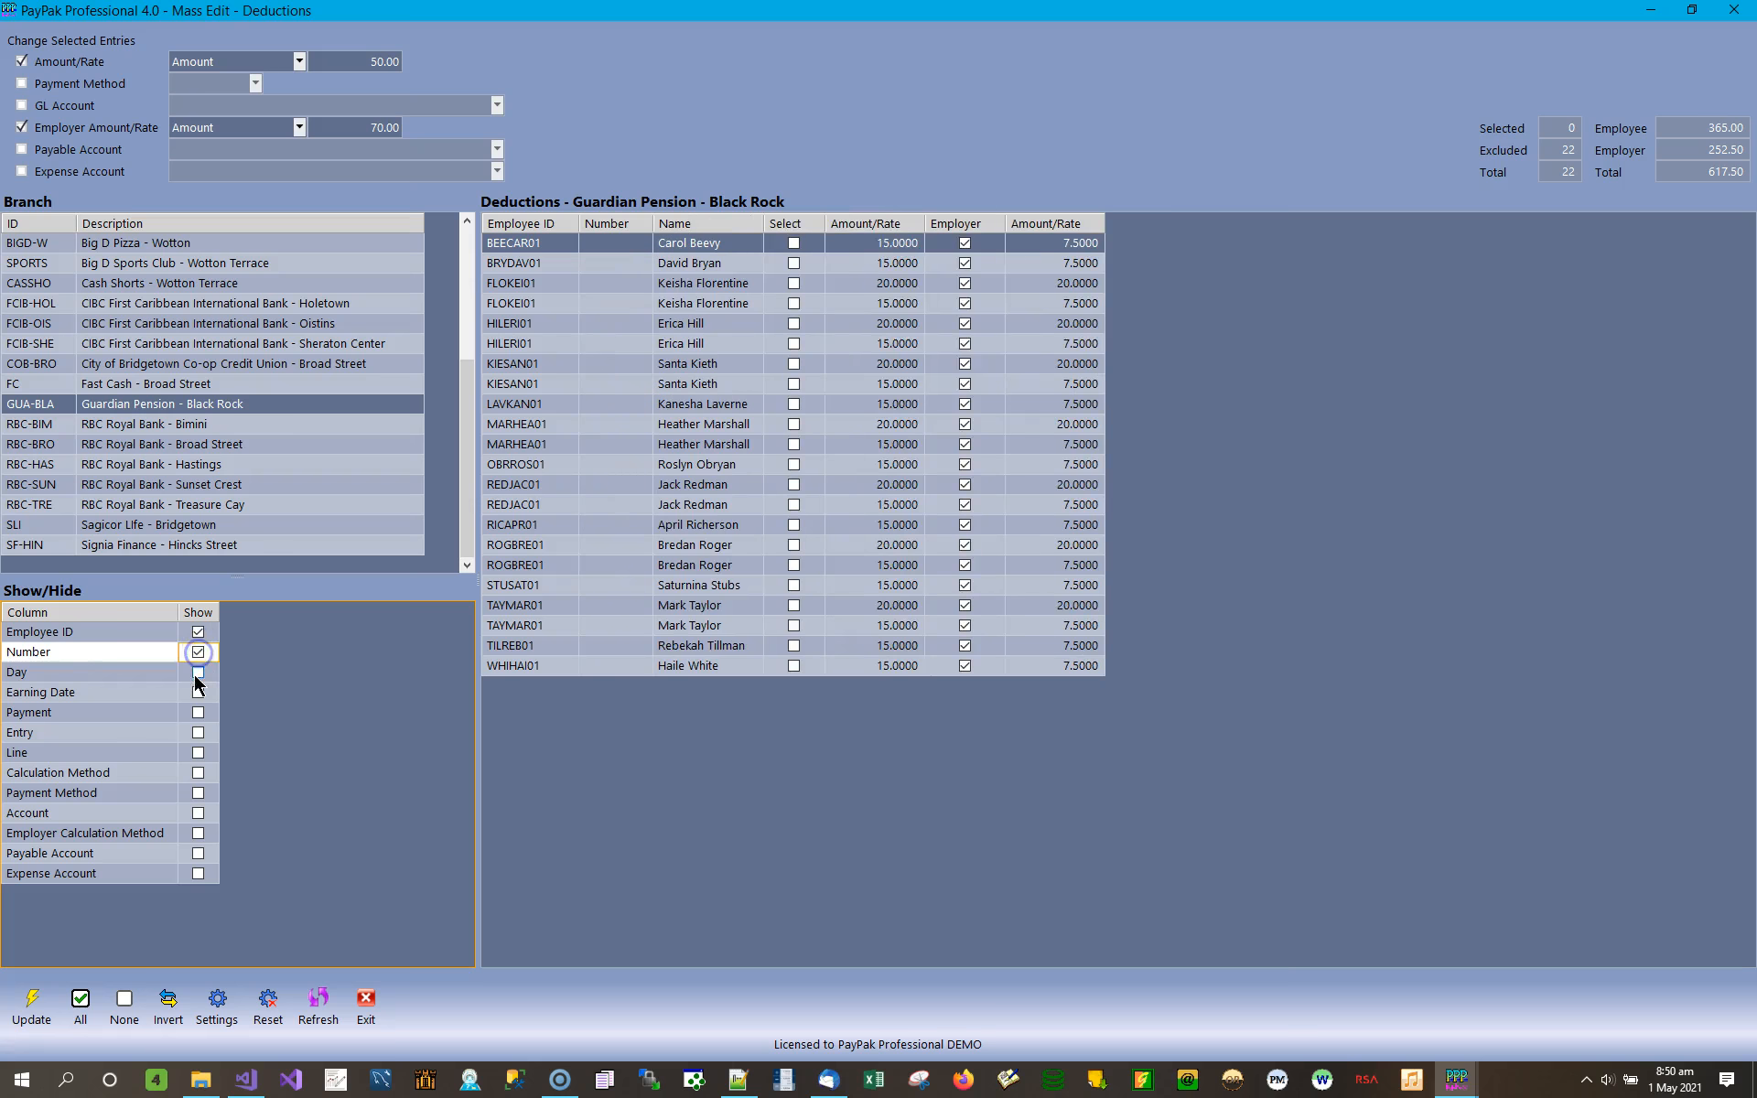
{"action": "left_click", "coordinate": [198, 672]}
{"action": "left_click", "coordinate": [198, 712]}
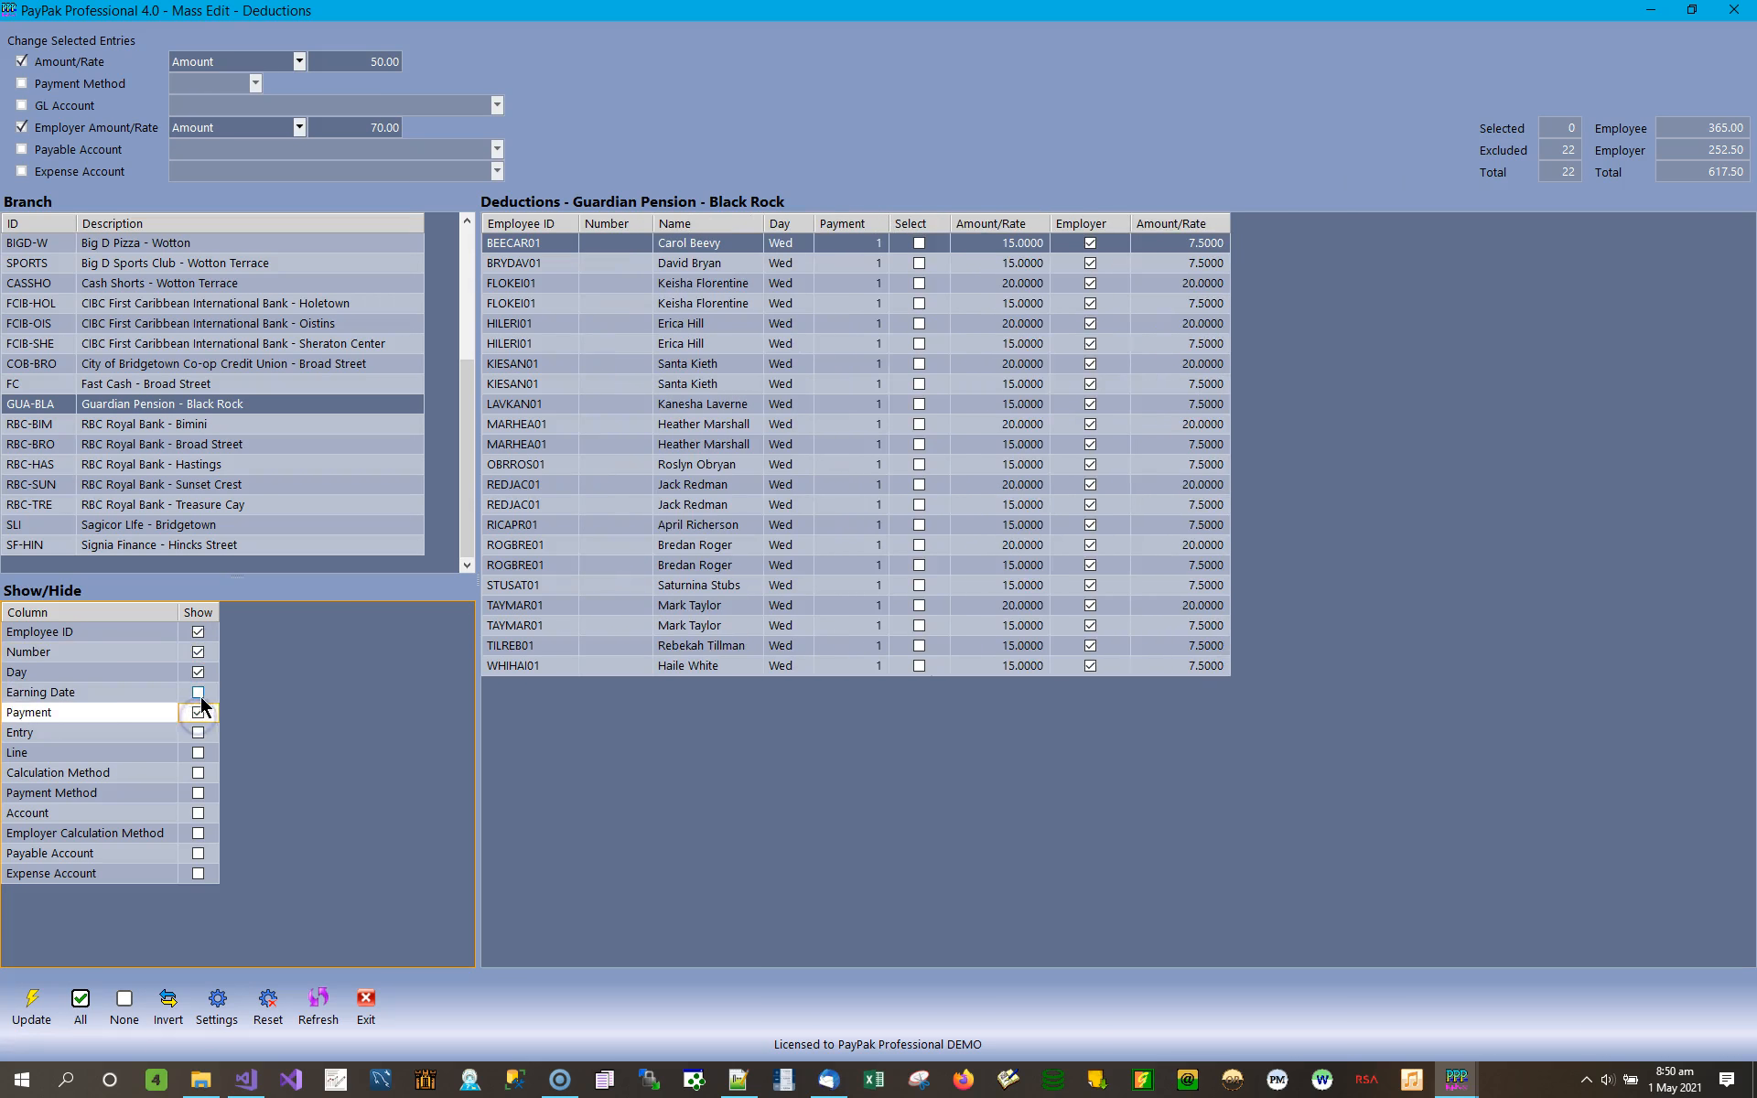
{"action": "left_click", "coordinate": [198, 691]}
{"action": "left_click", "coordinate": [198, 732]}
{"action": "left_click", "coordinate": [200, 752]}
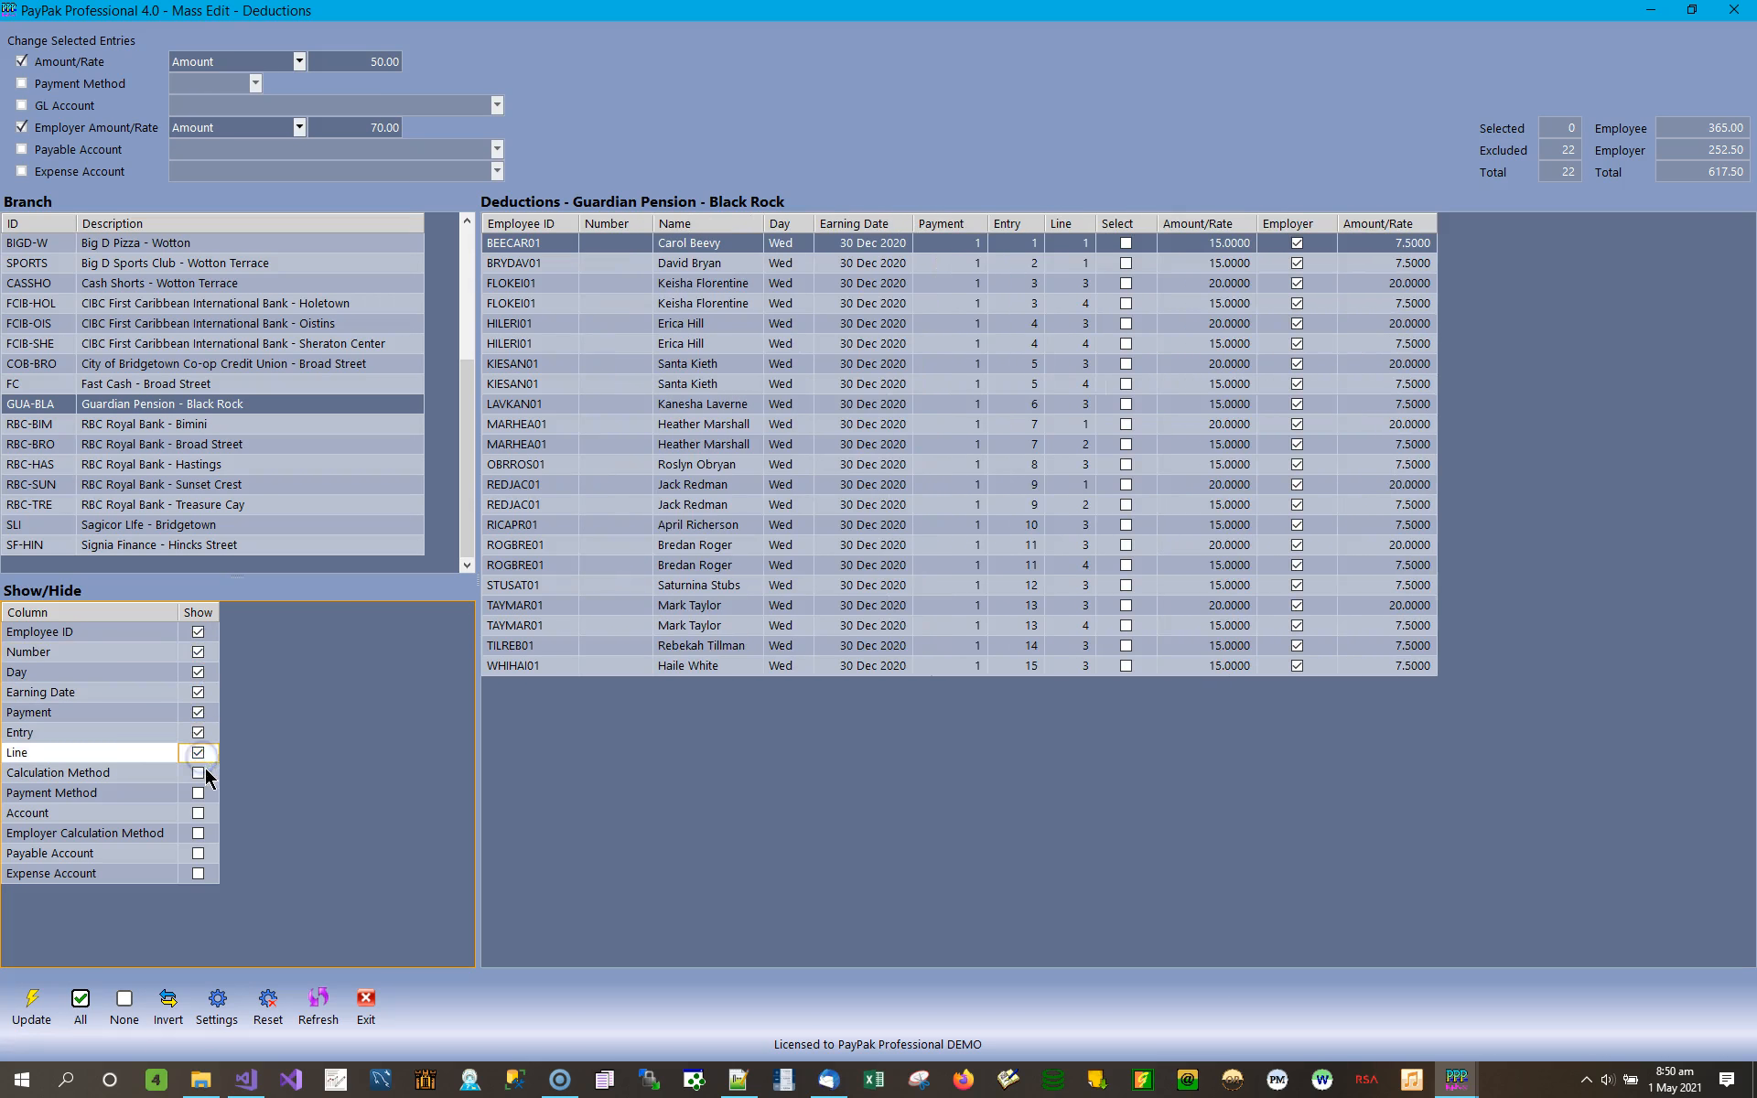
Show the Calculation Method, Payment Method, Account, Employer Calculation Method, Payable Account and Expense Account columns in the deductions list.
{"action": "left_click", "coordinate": [201, 774]}
{"action": "left_click", "coordinate": [201, 792]}
{"action": "left_click", "coordinate": [199, 813]}
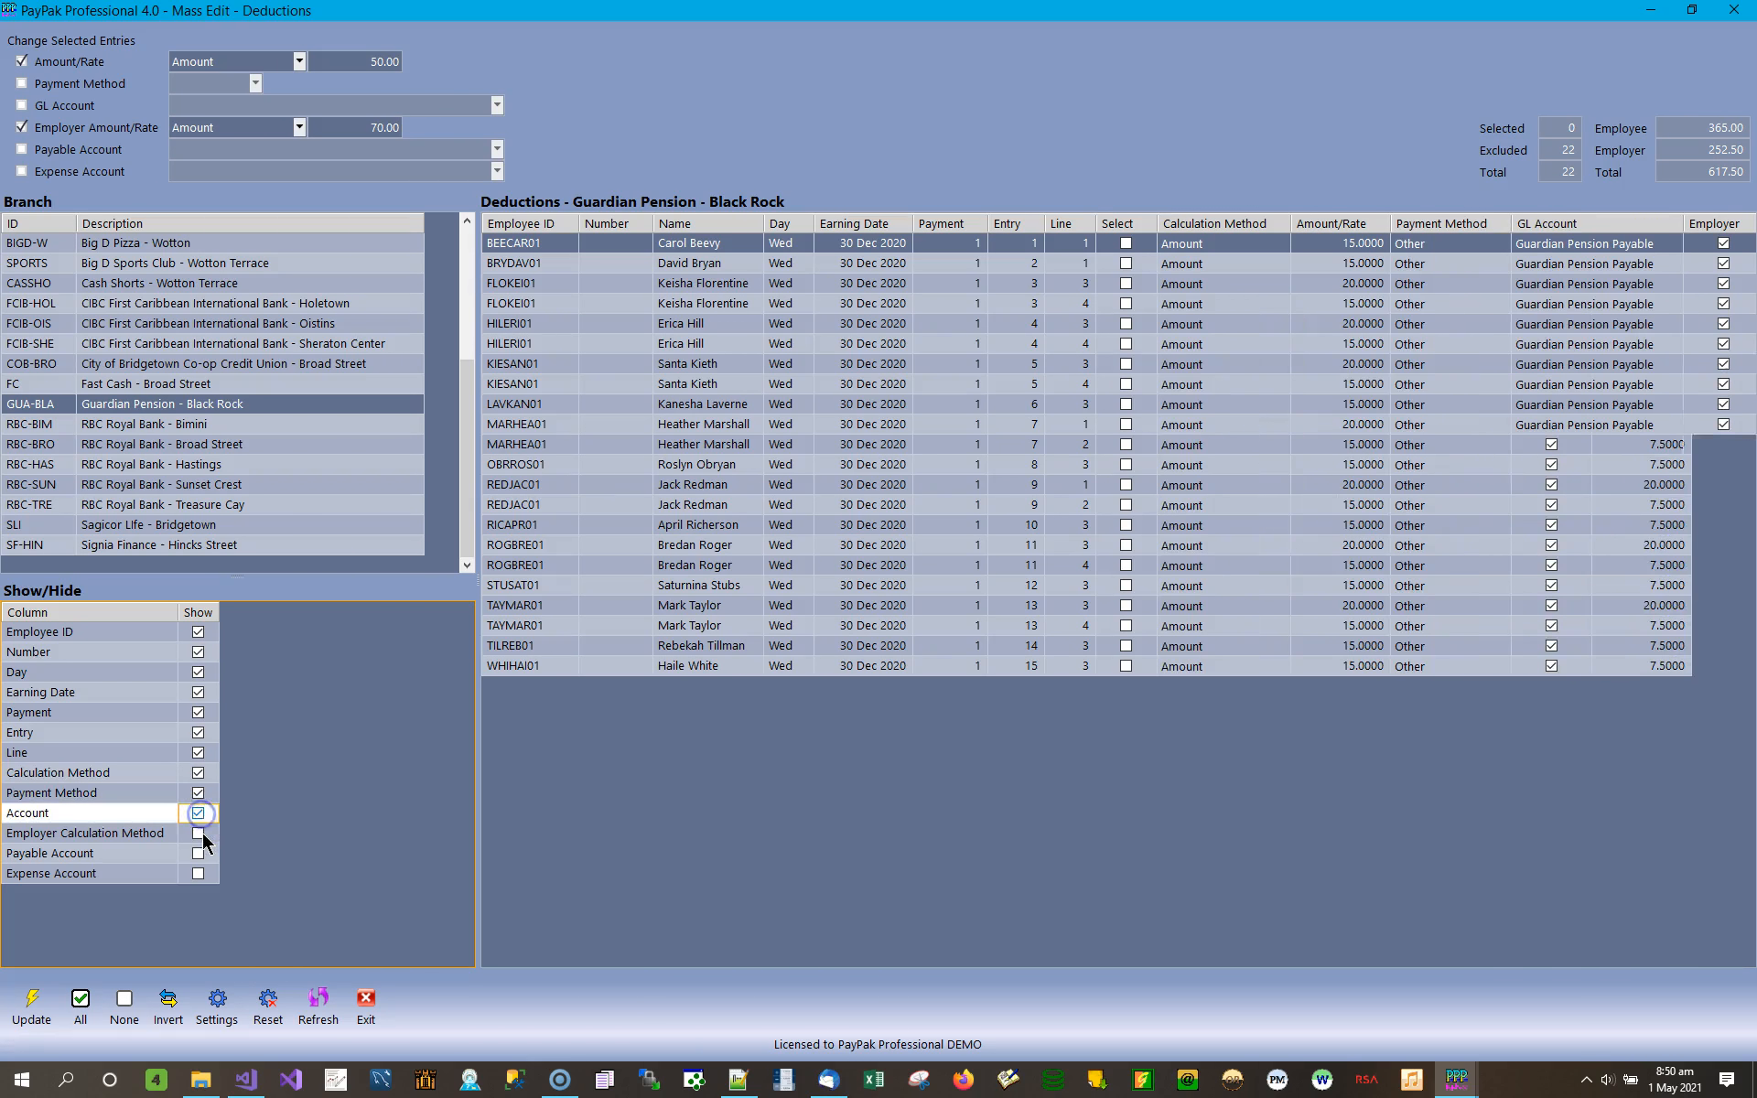
{"action": "left_click", "coordinate": [199, 833]}
{"action": "left_click", "coordinate": [199, 853]}
{"action": "left_click", "coordinate": [199, 874]}
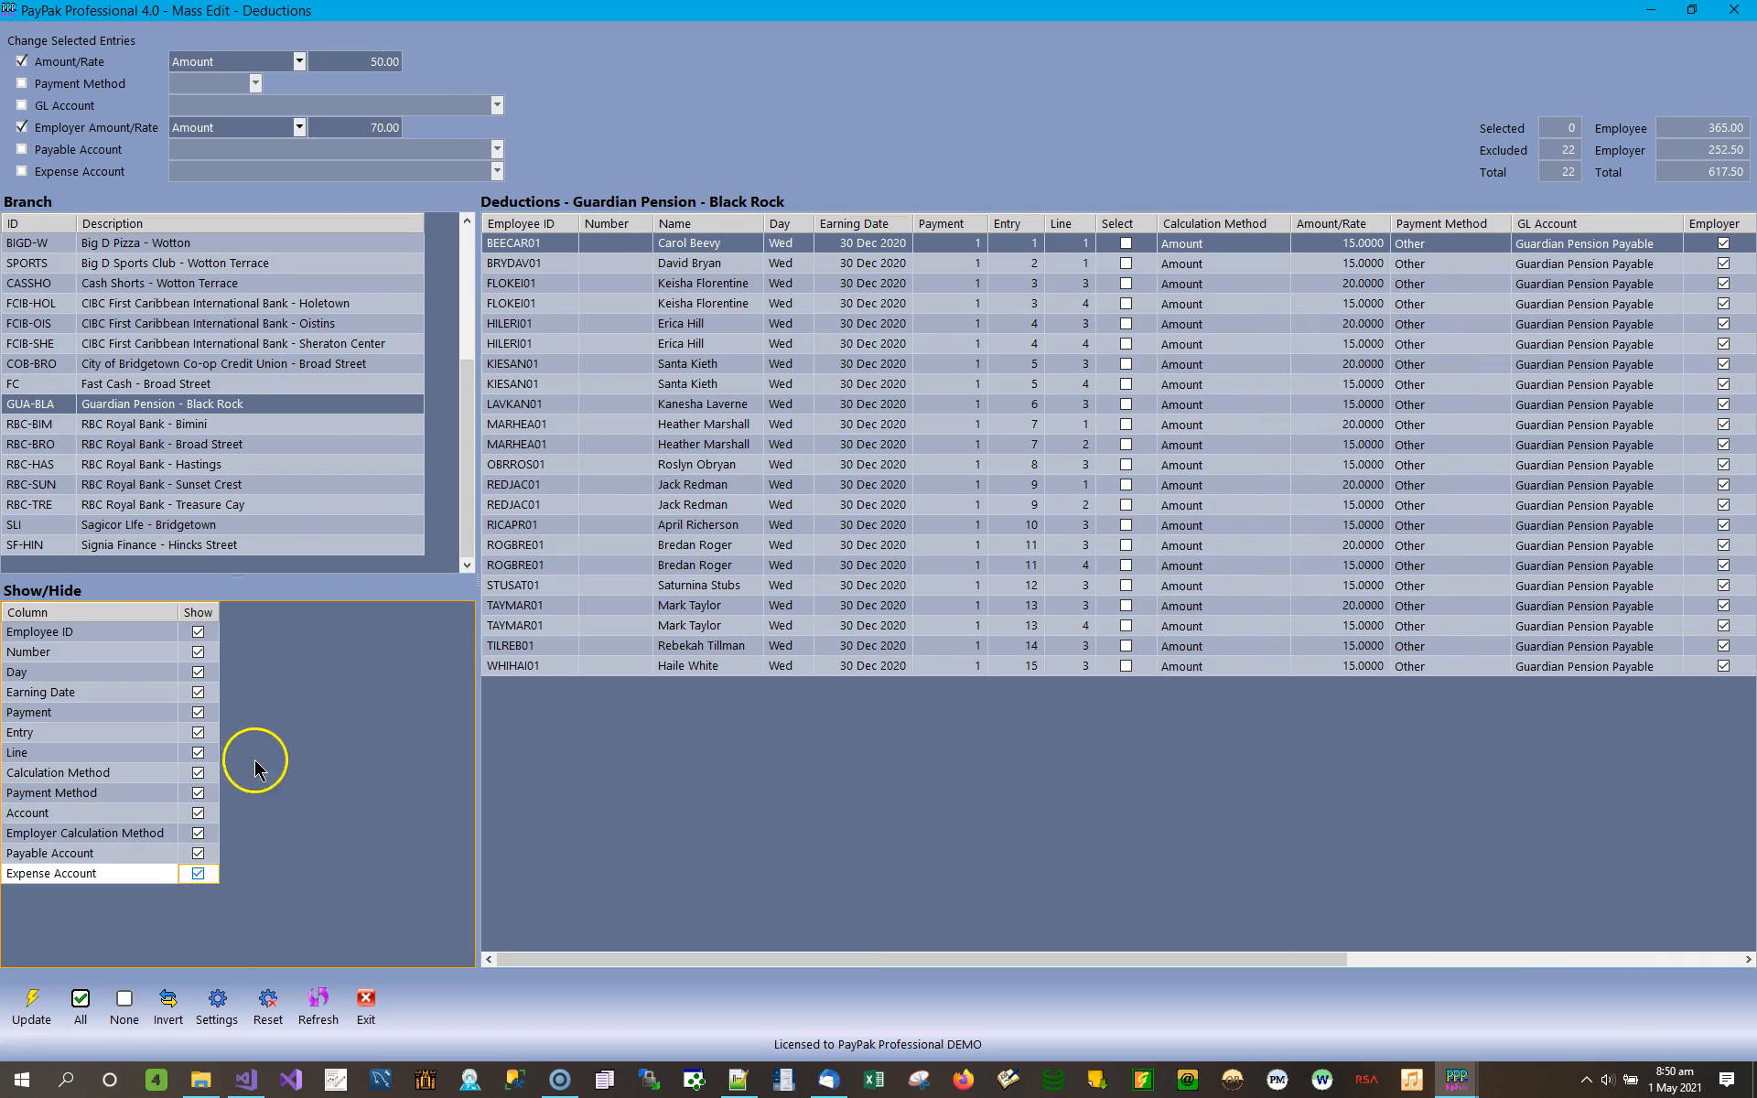
Try to update Guardian Pension with no entries selected, and examine the employee and employer amounts for Sagicor Life - Bridgetown.
{"action": "left_click", "coordinate": [31, 1007]}
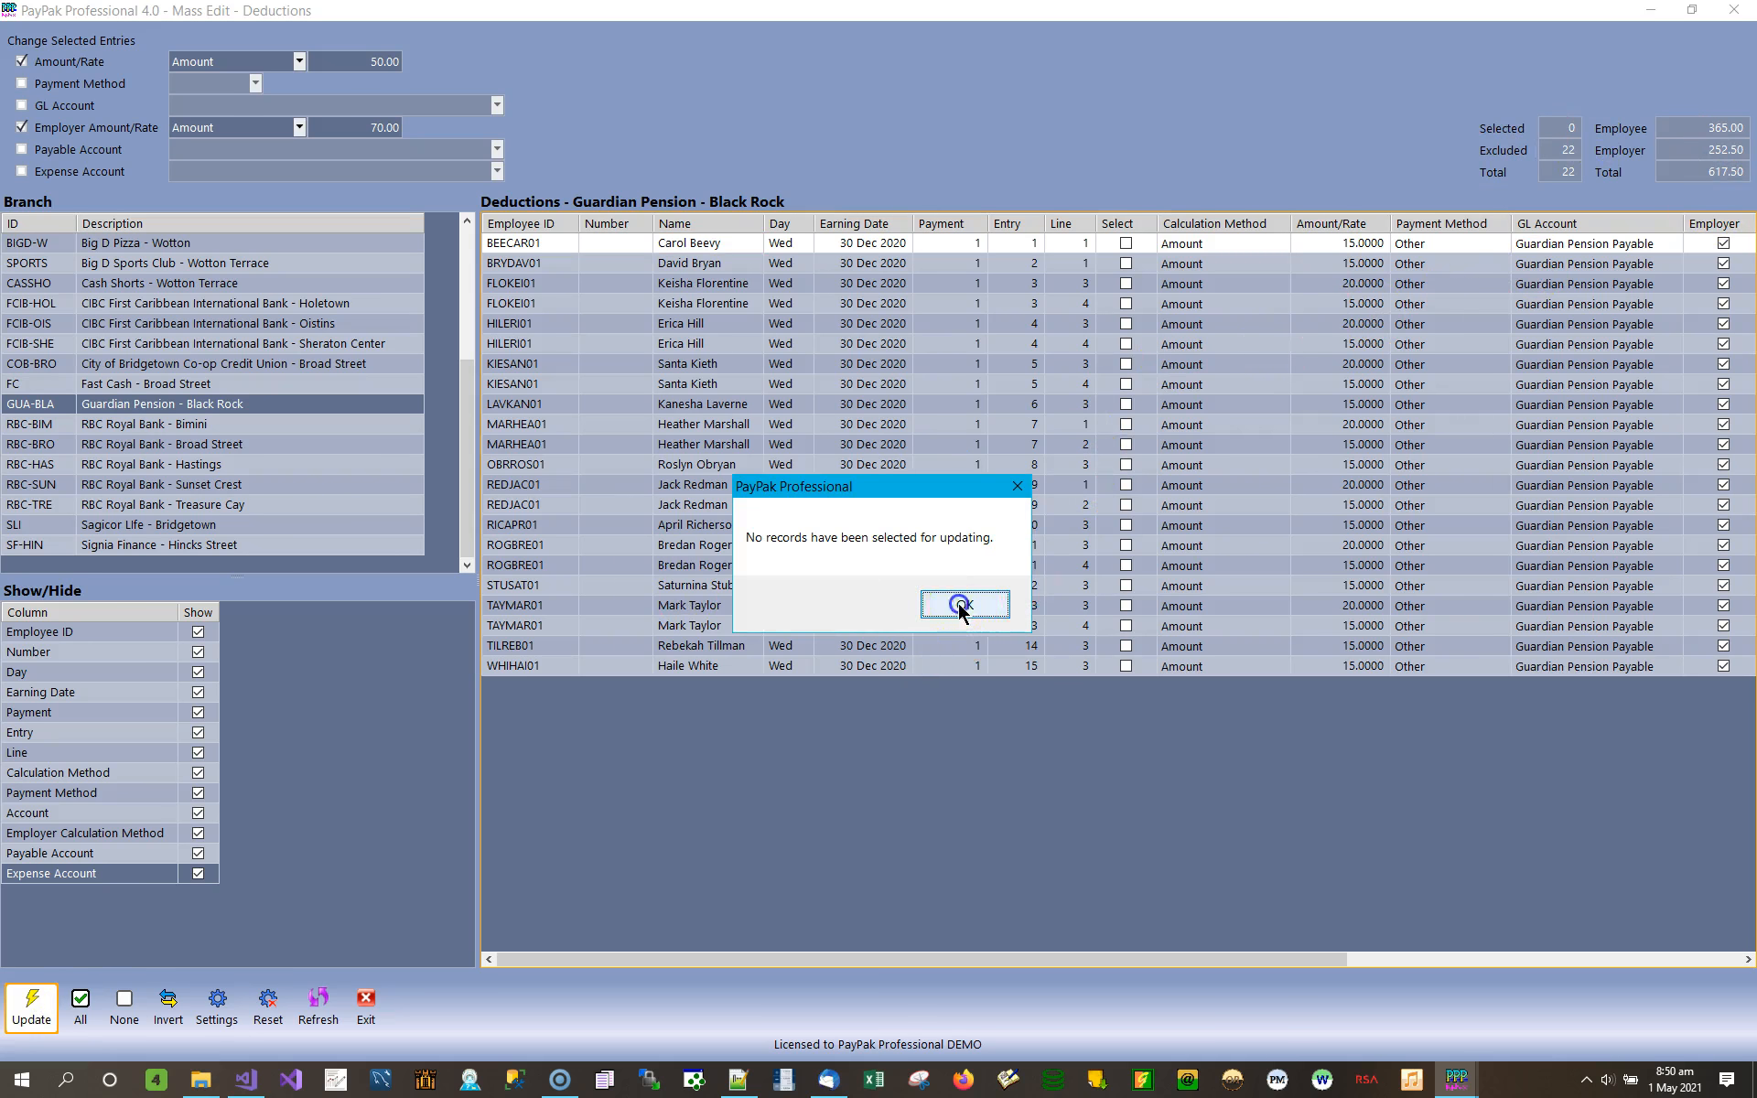
{"action": "left_click", "coordinate": [959, 606]}
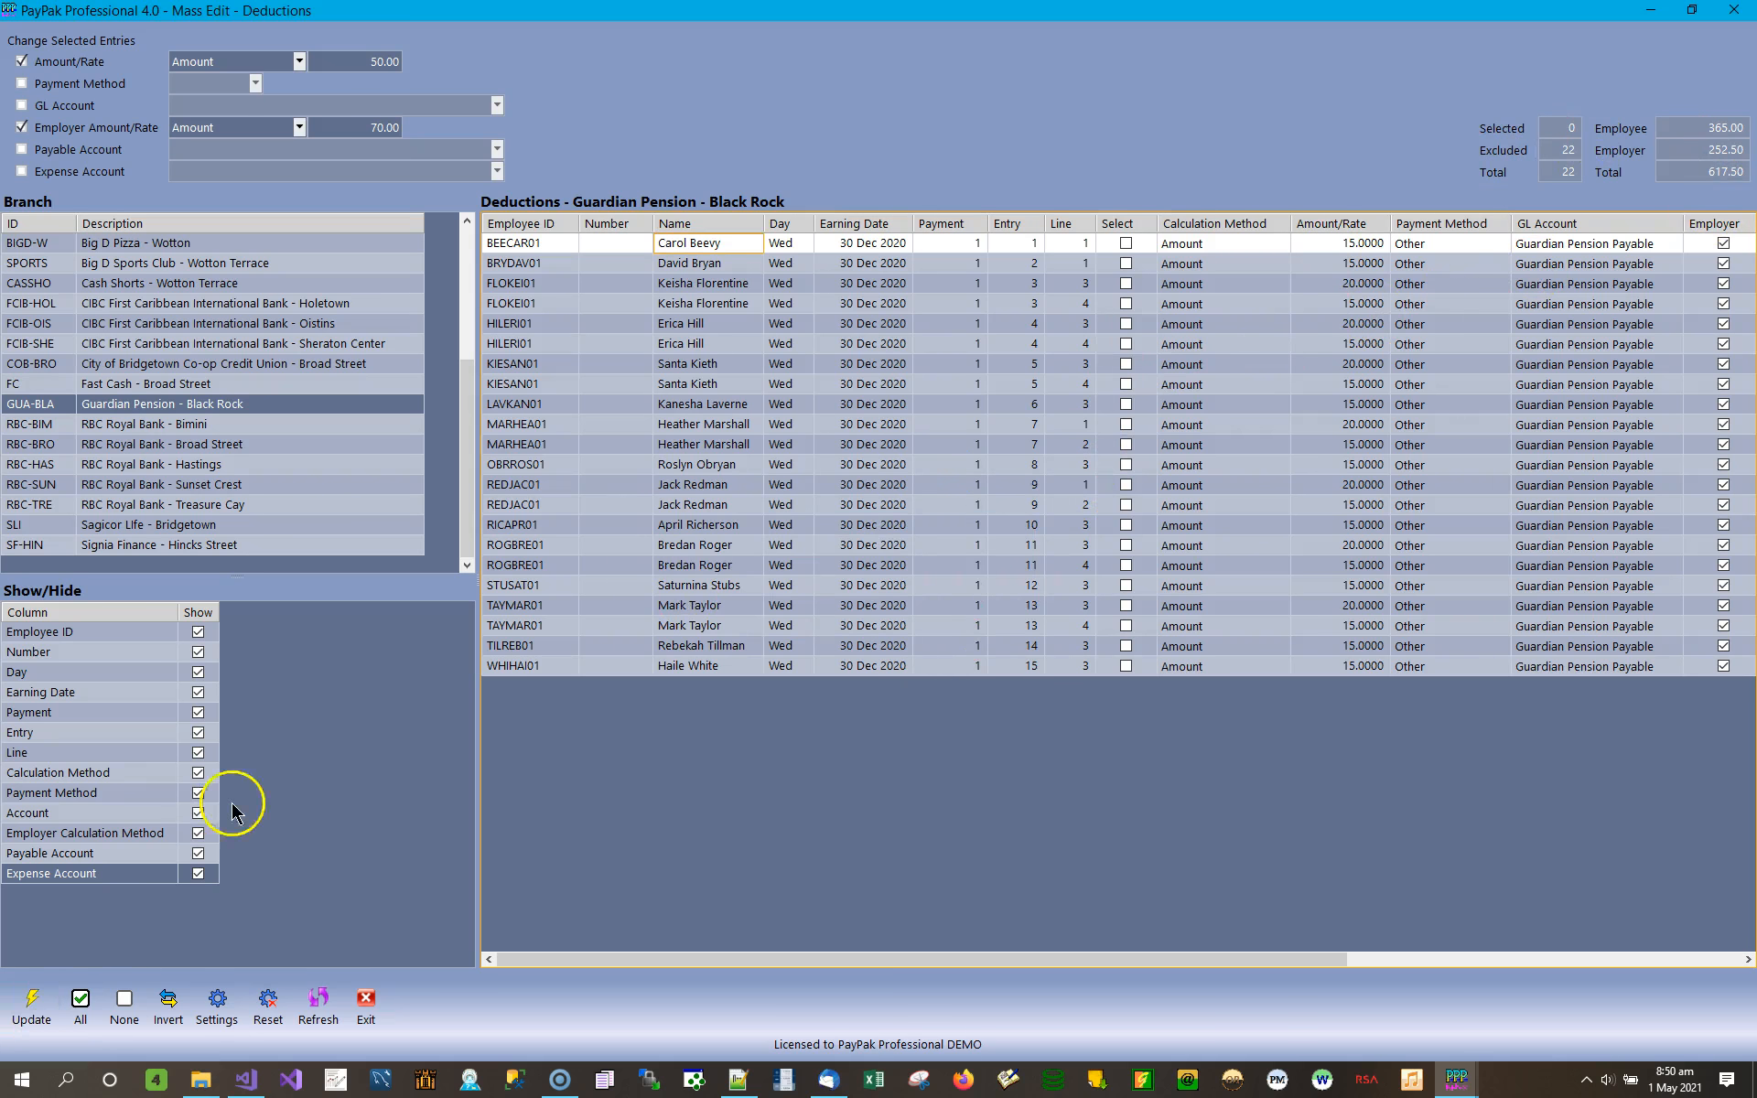
{"action": "left_click", "coordinate": [184, 547]}
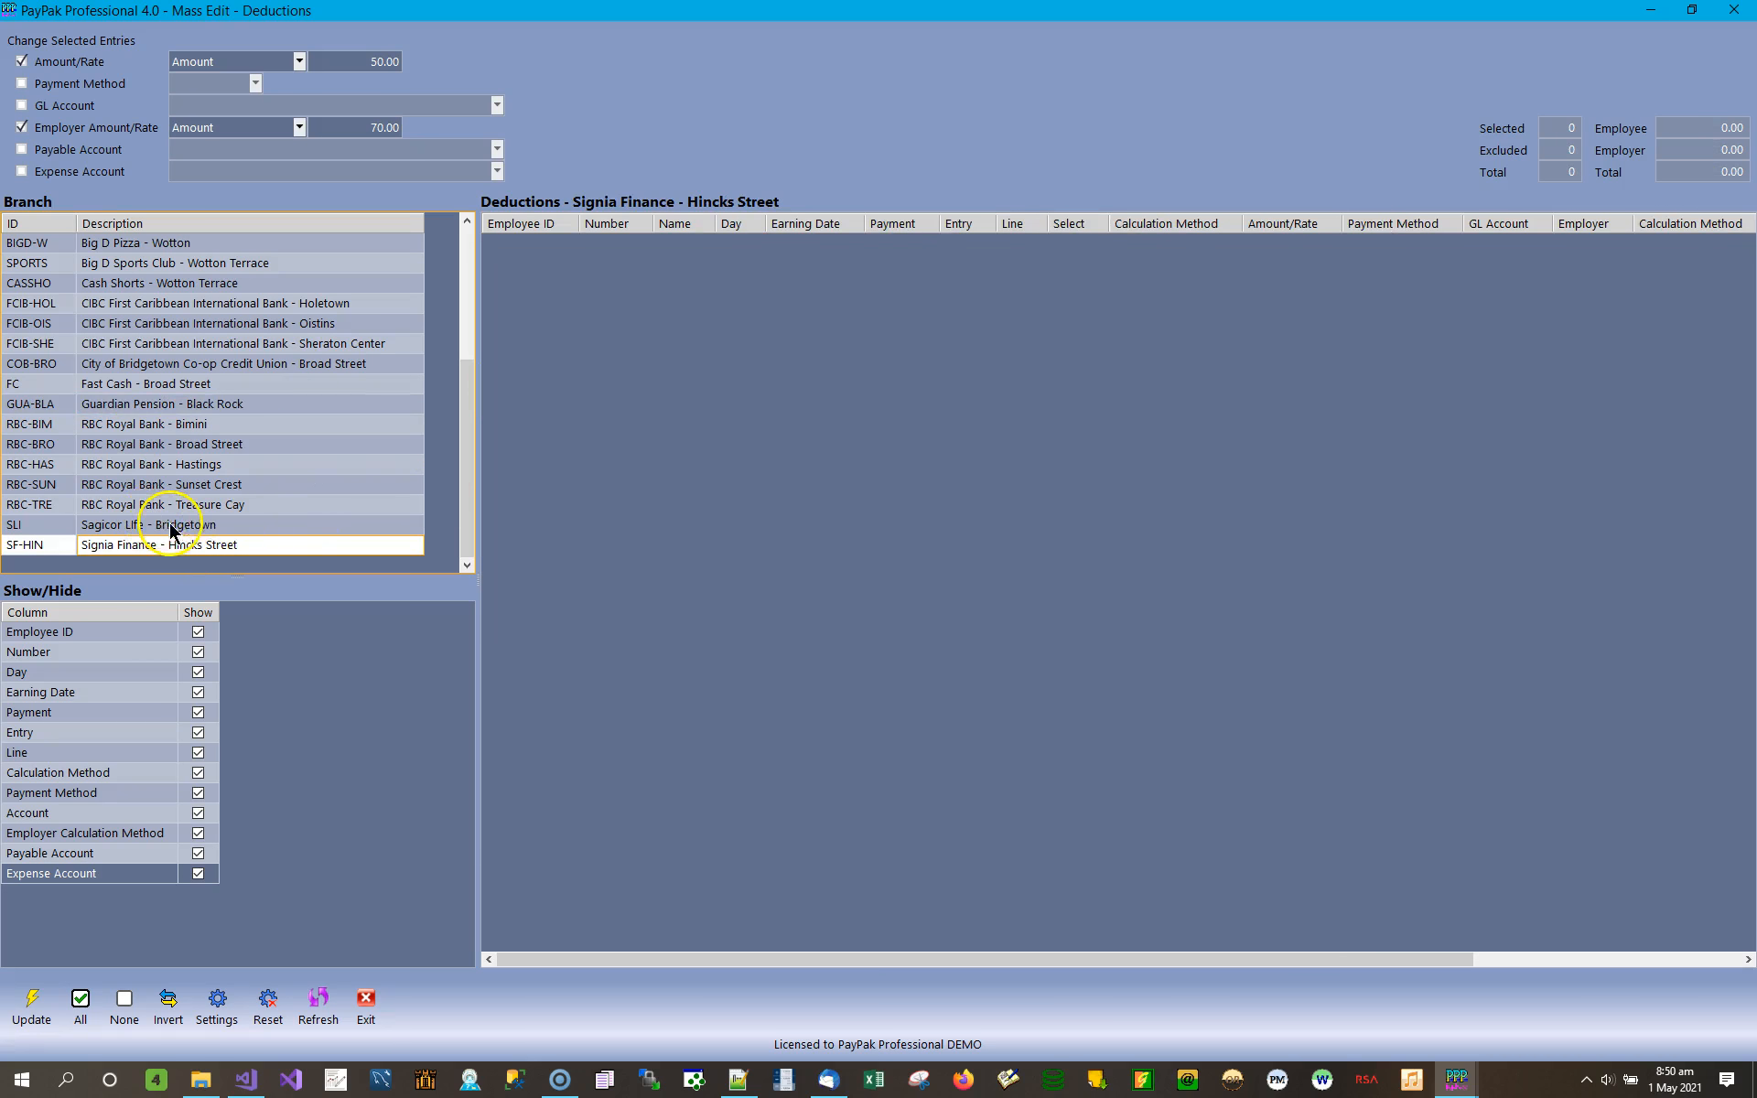
{"action": "left_click", "coordinate": [171, 527]}
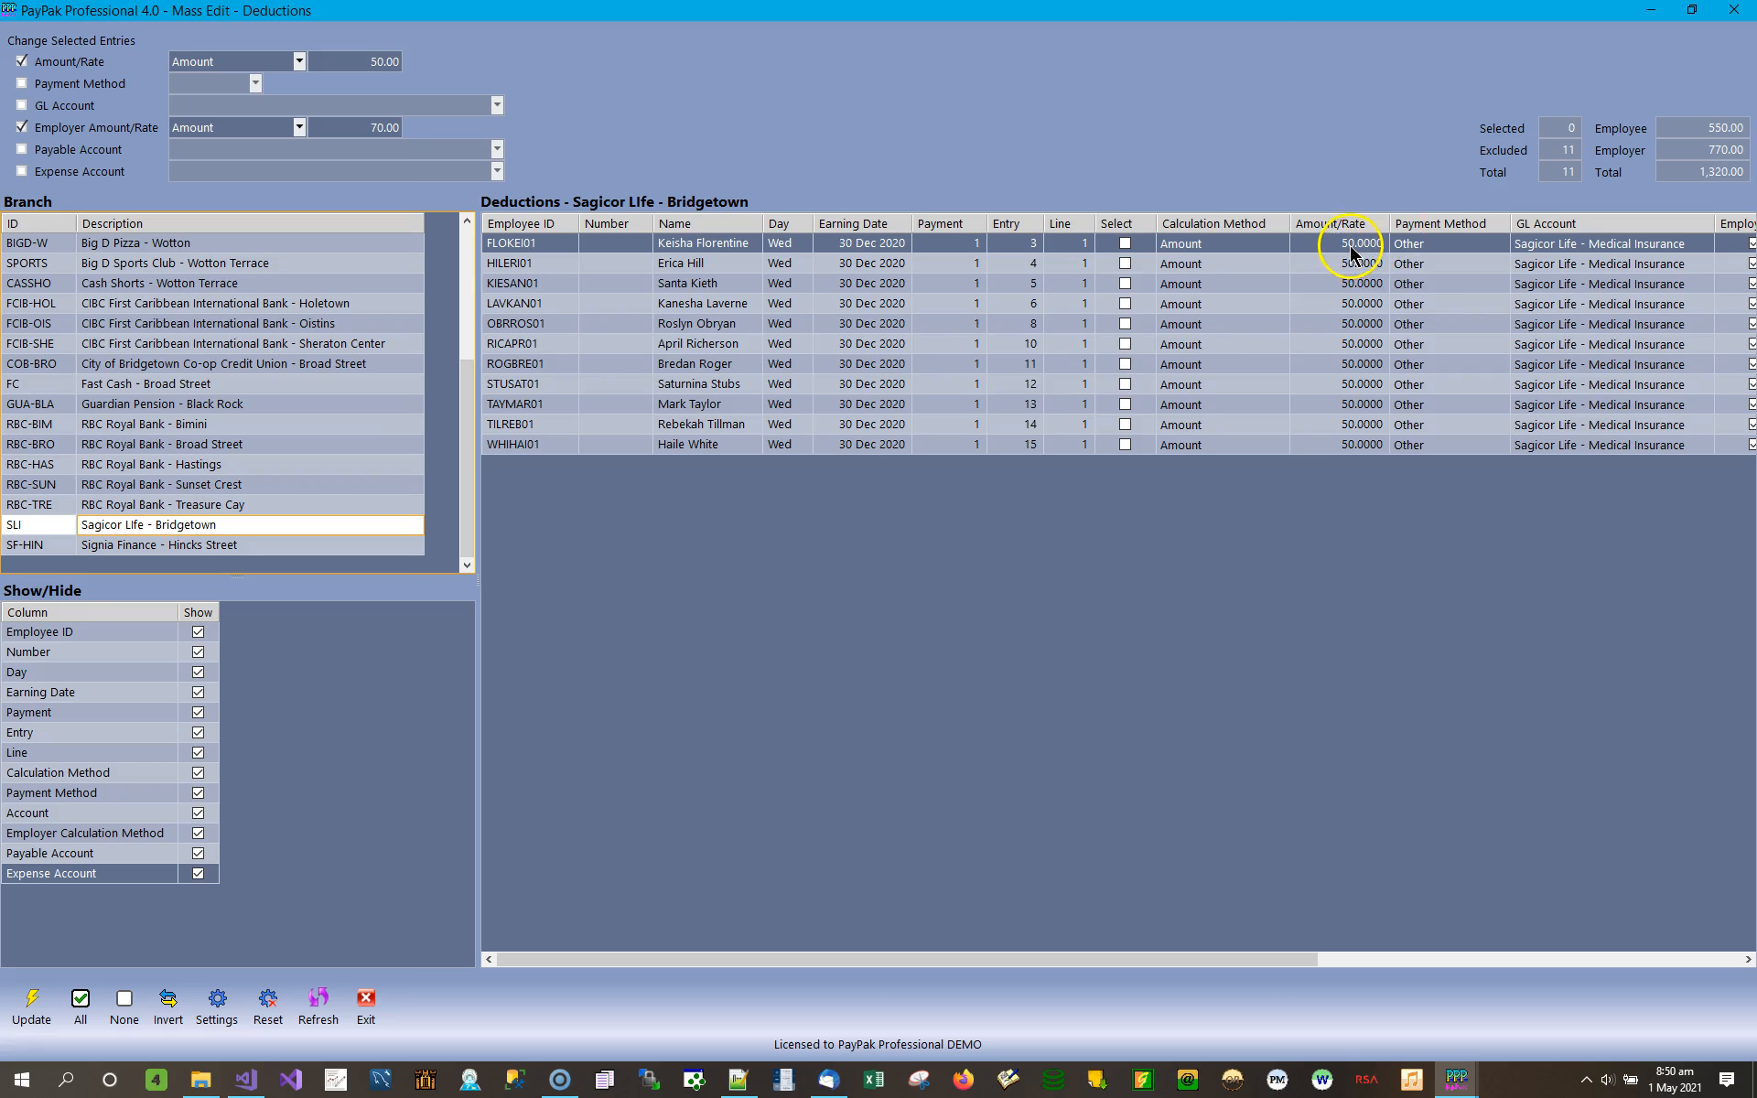
{"action": "left_click", "coordinate": [1714, 958]}
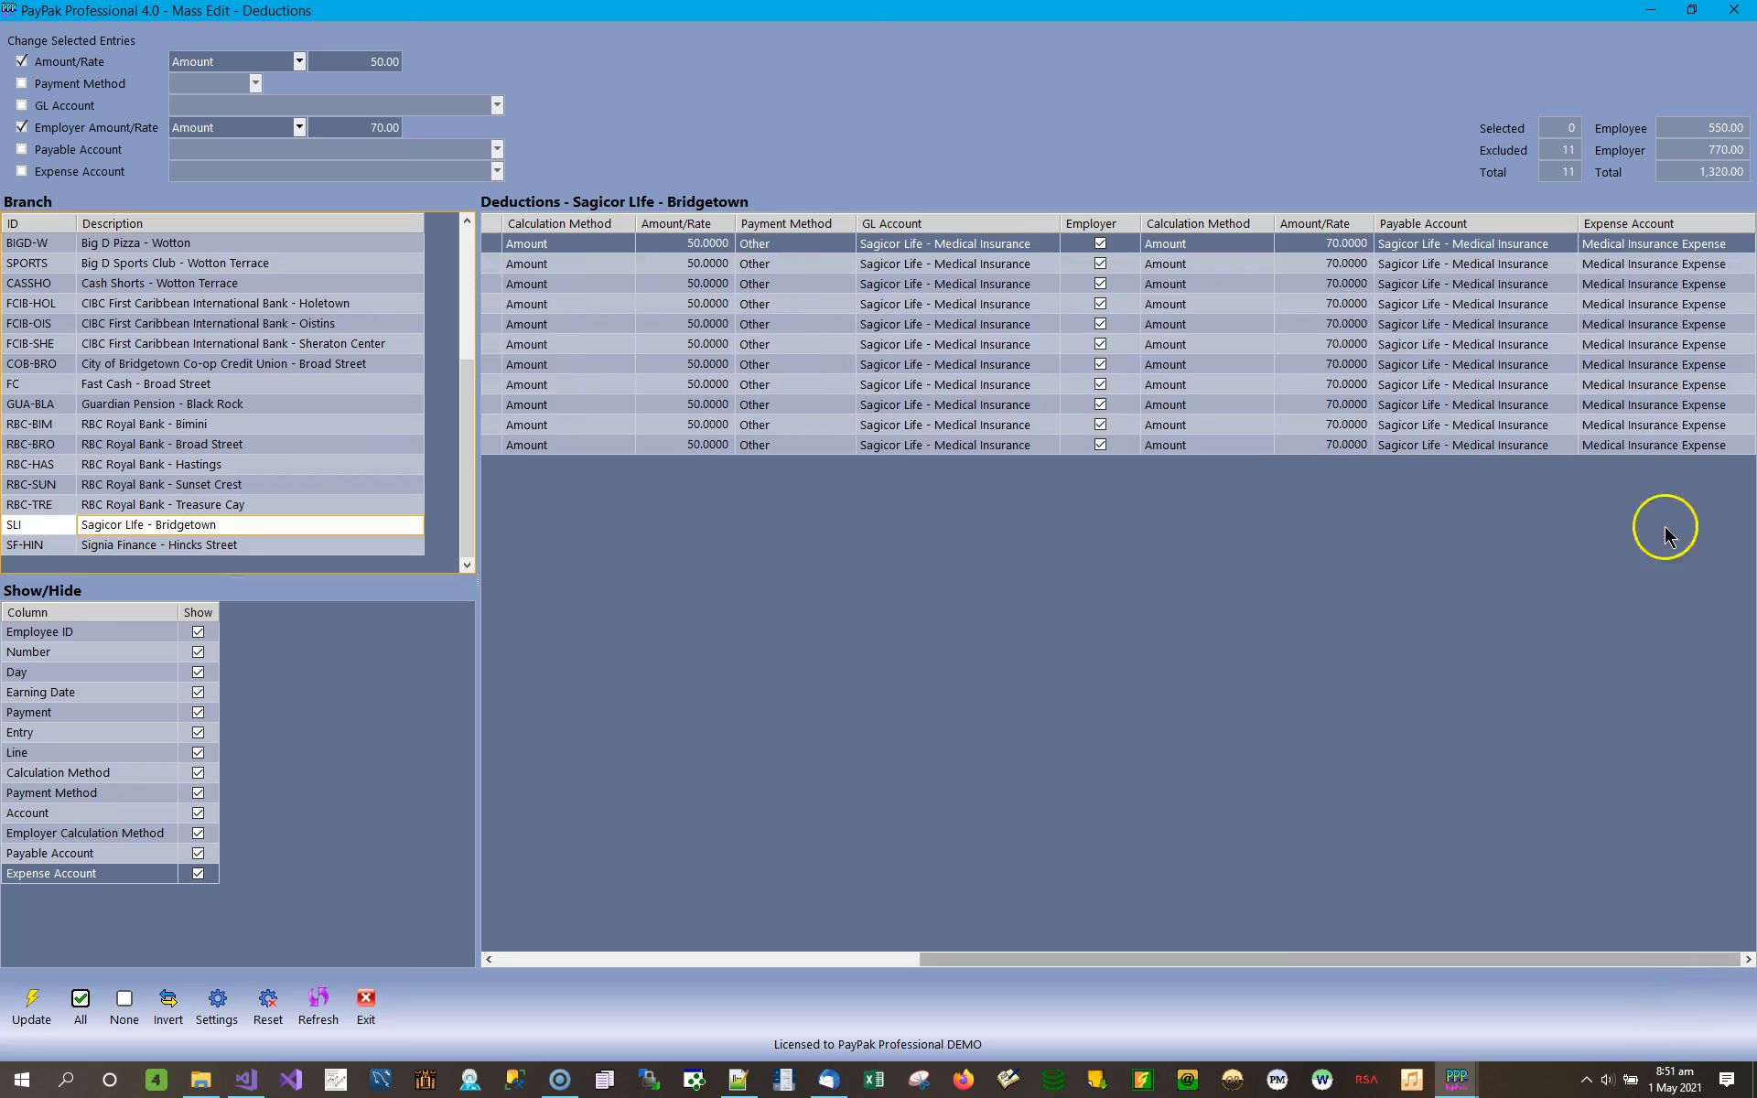
Leave the deductions editor and Mass Edit, and recalculate batch 178.
{"action": "left_click", "coordinate": [367, 1001]}
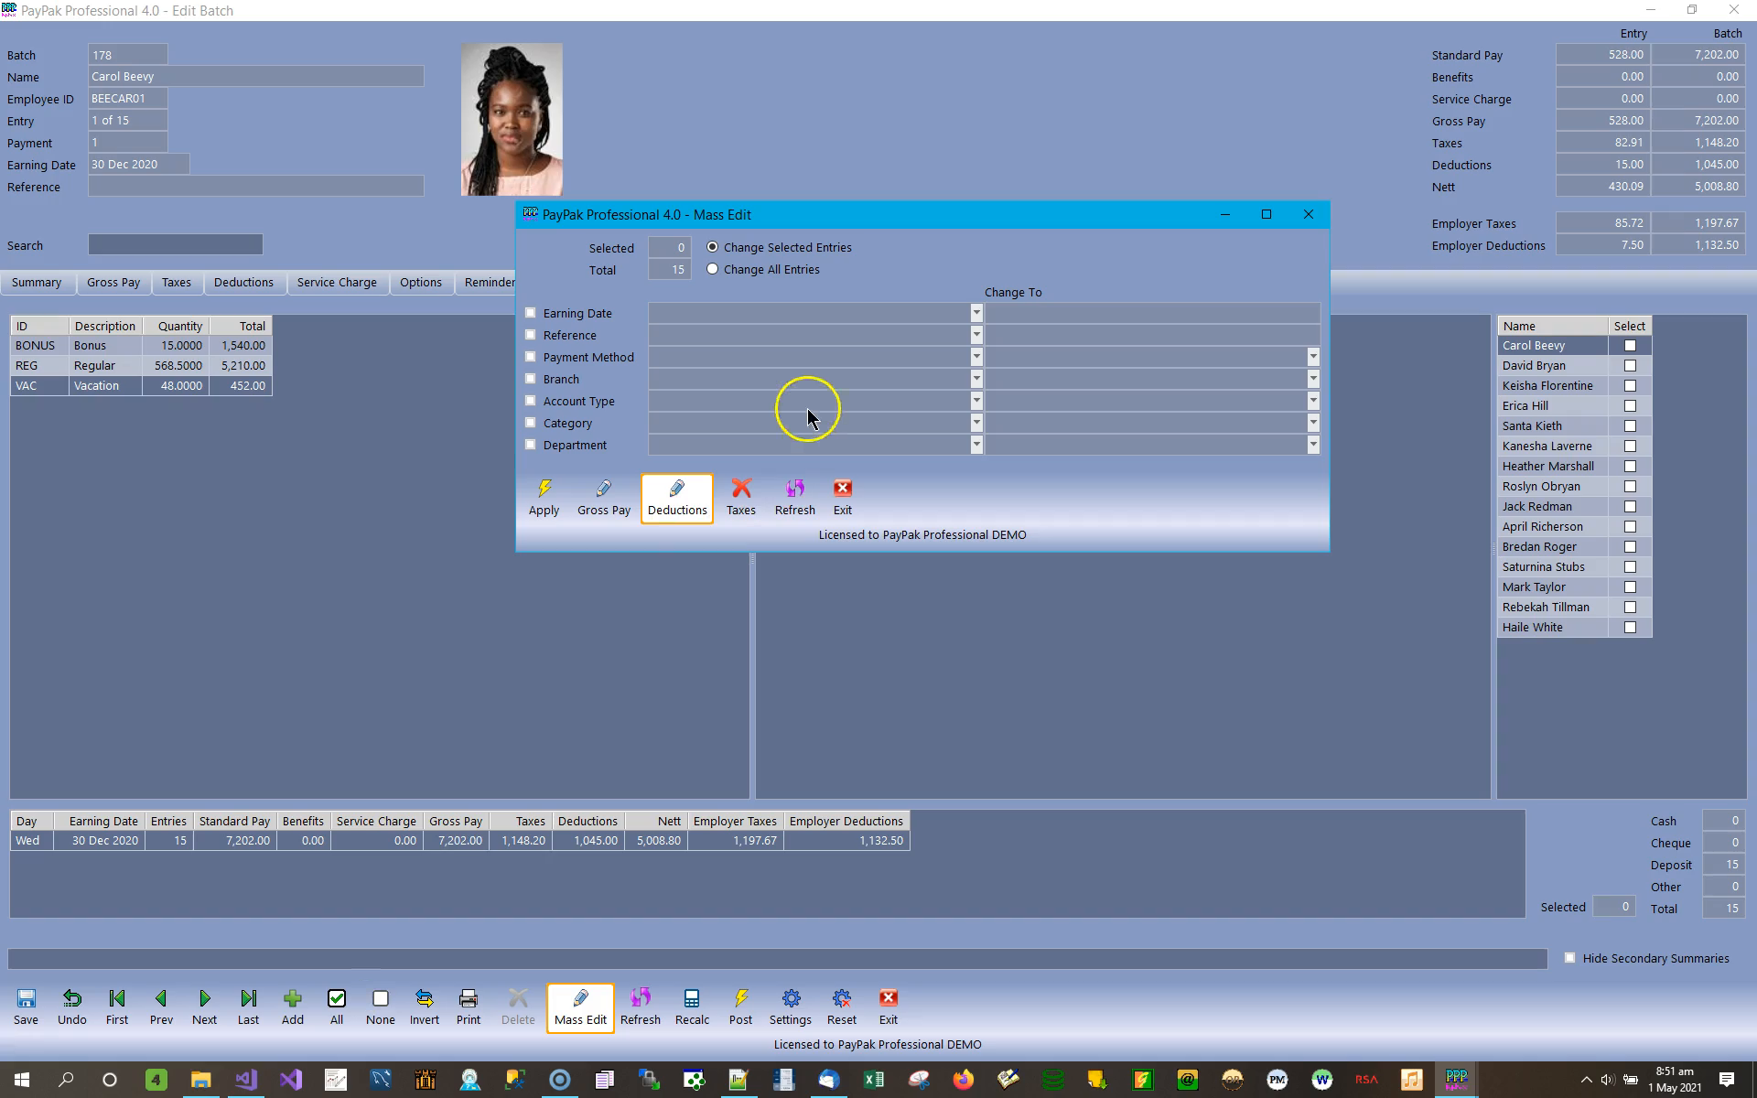
{"action": "left_click", "coordinate": [1308, 214]}
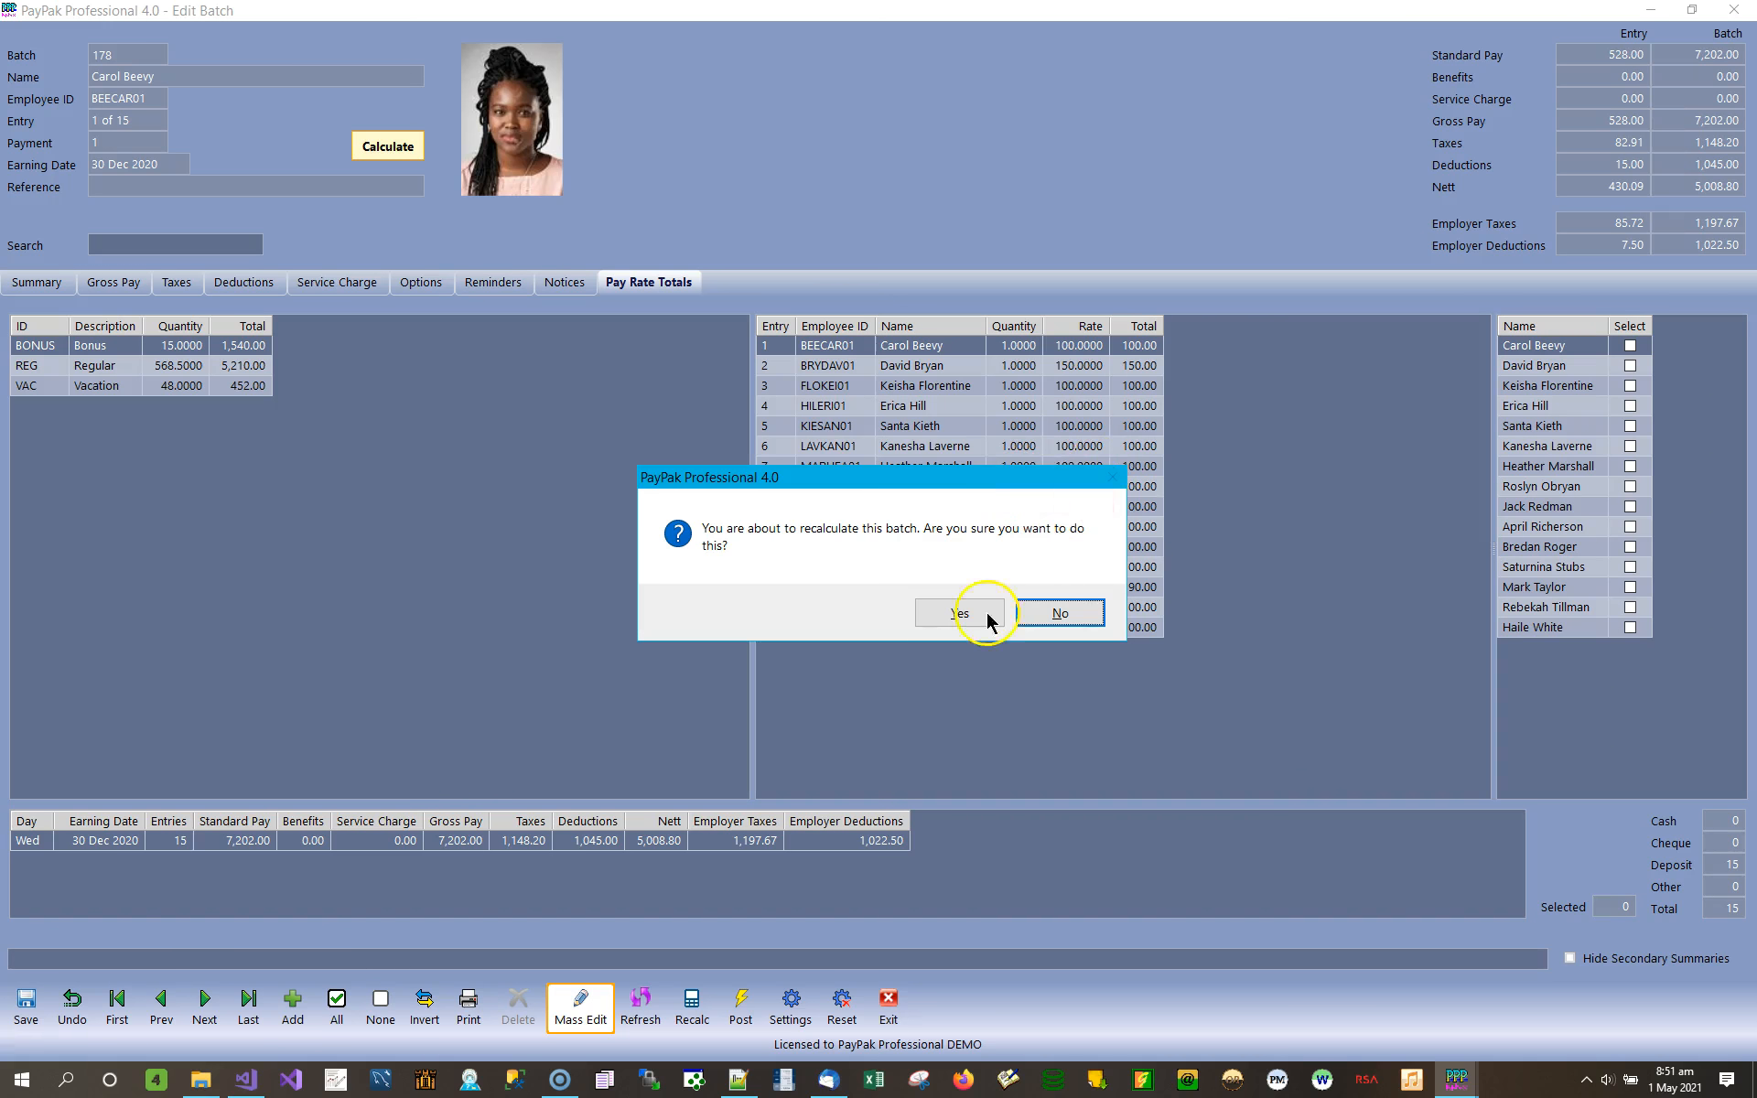
{"action": "left_click", "coordinate": [971, 611]}
{"action": "left_click", "coordinate": [897, 608]}
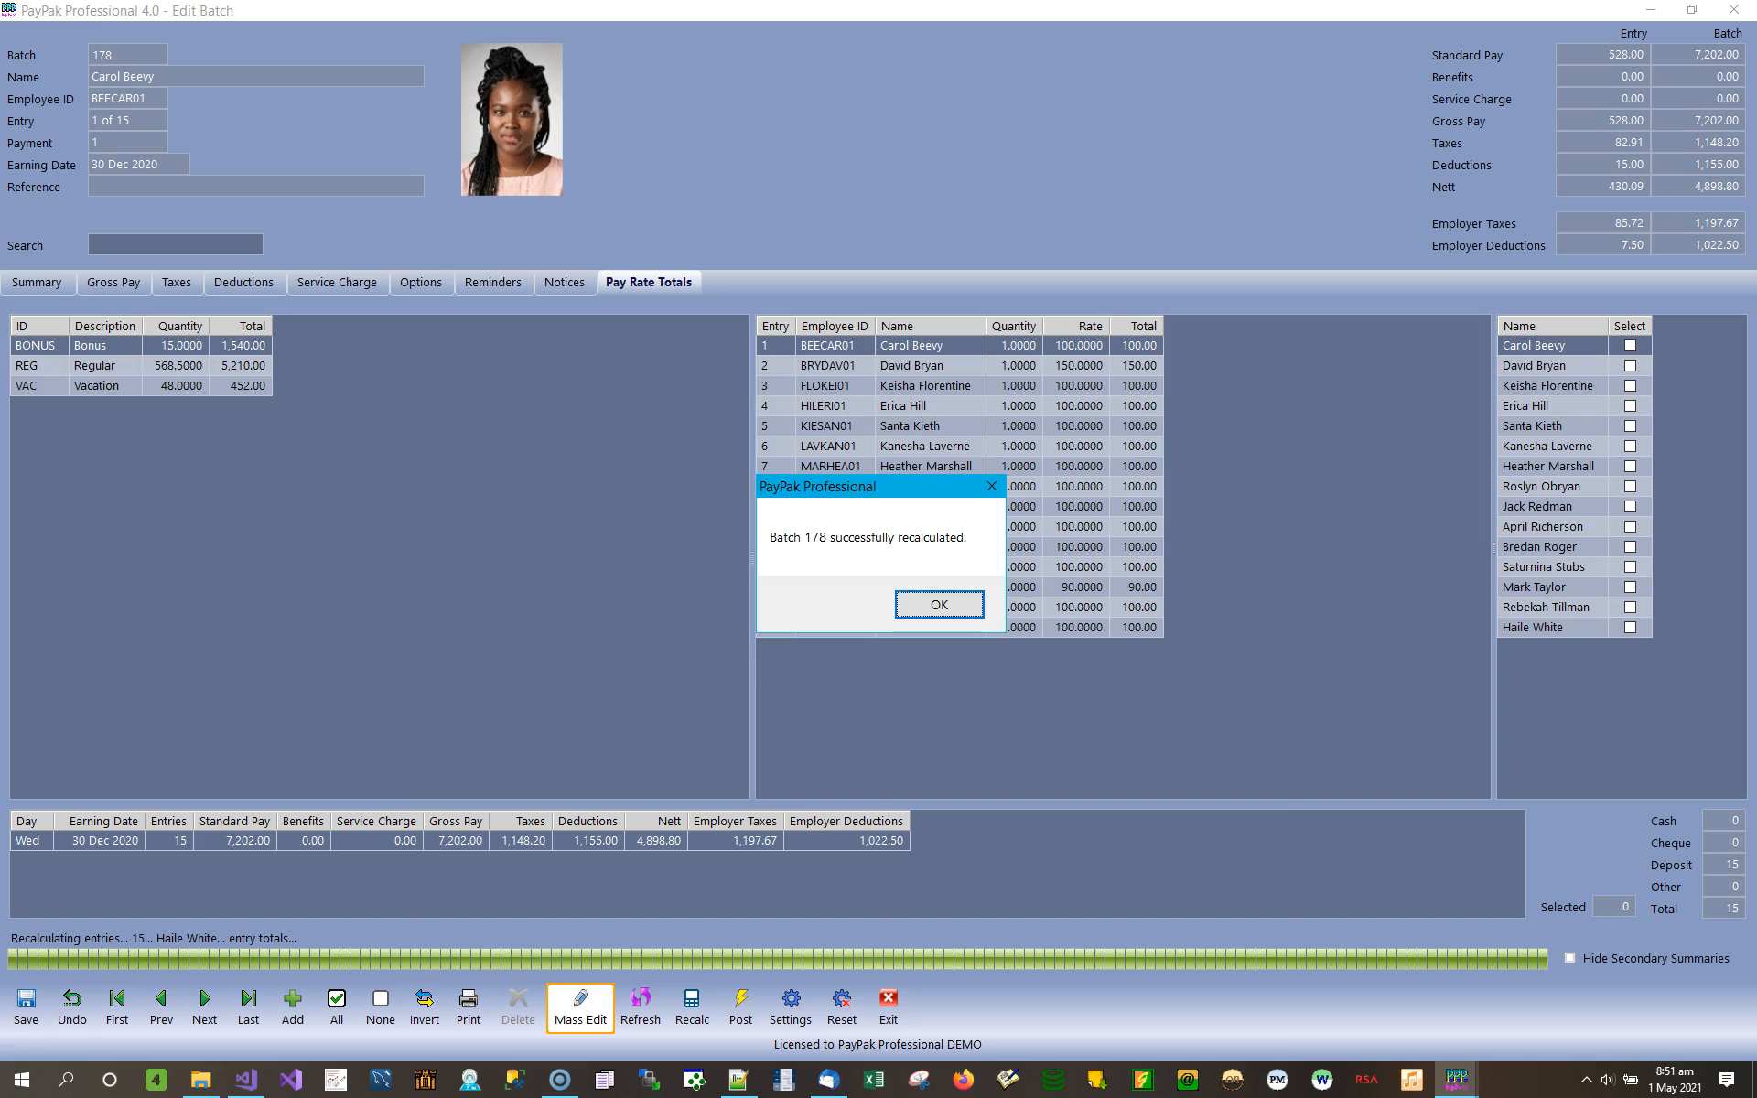
{"action": "left_click", "coordinate": [943, 605]}
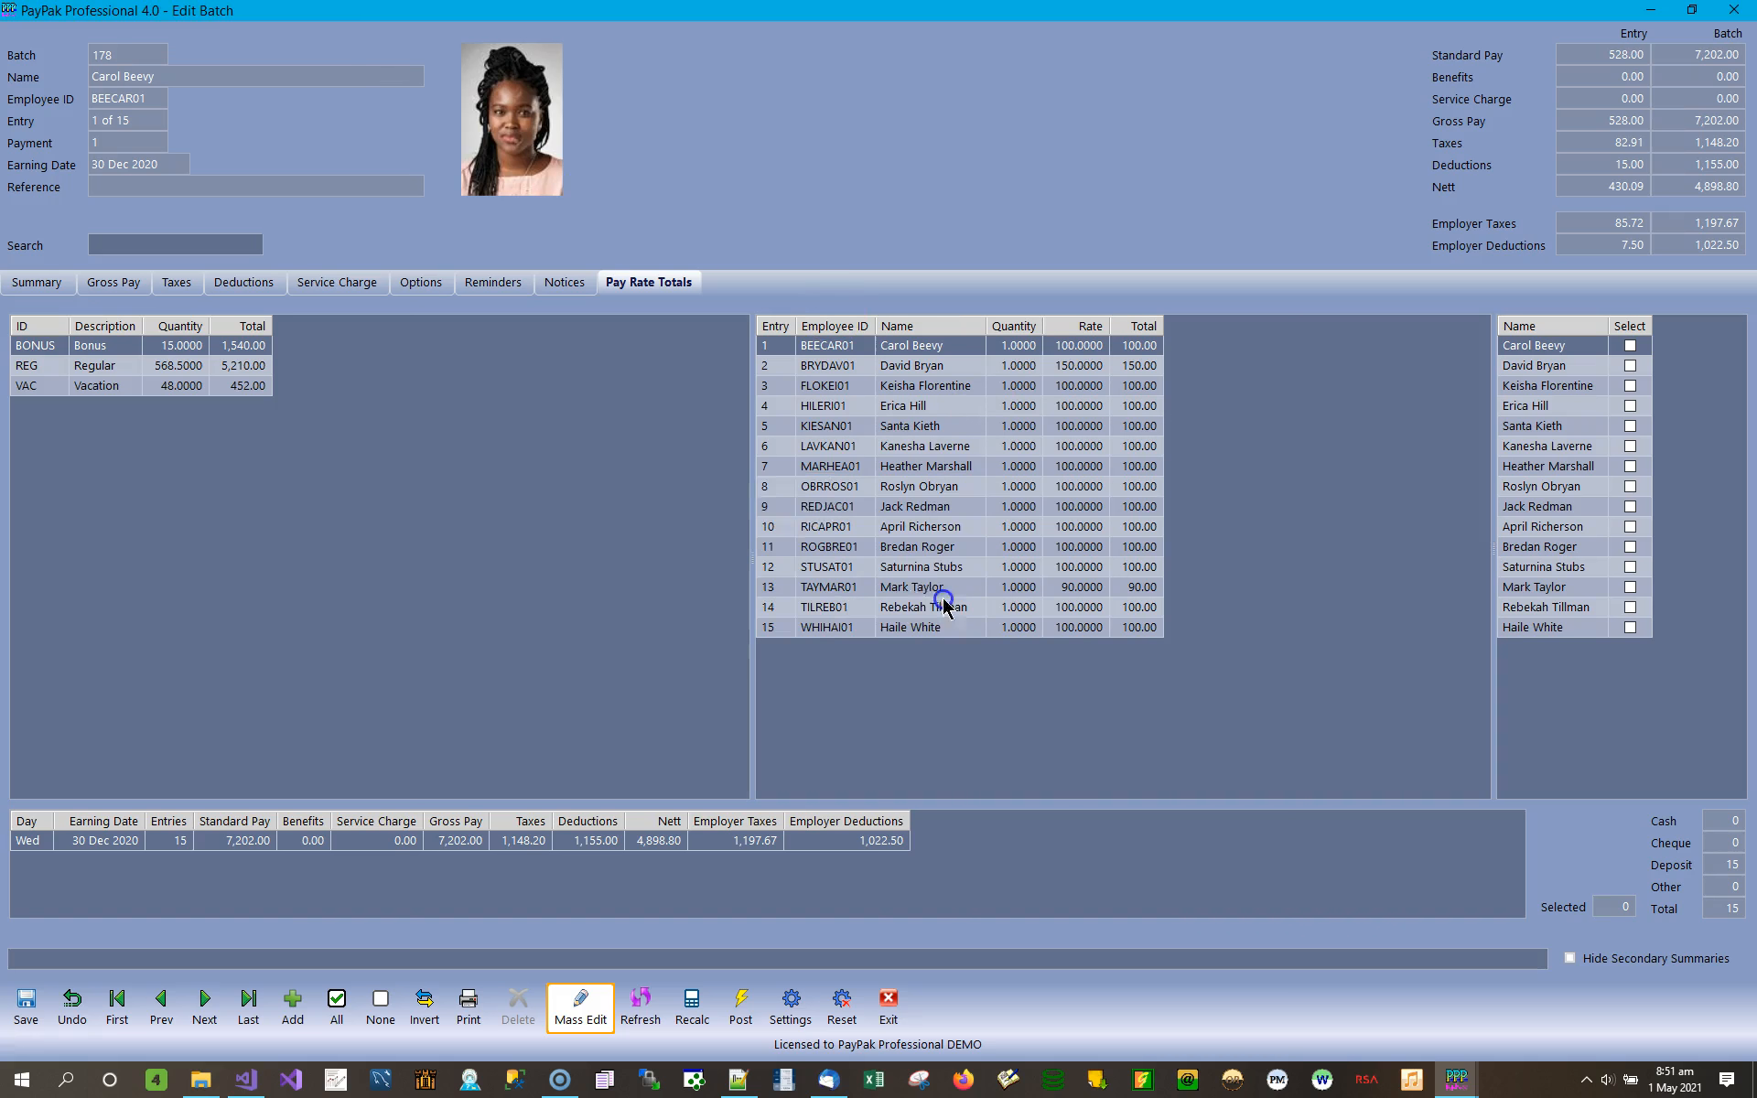
Review the deductions of entries 2, 3 and 13, checking the Sagicor Life employee and employer amounts on entry 3.
{"action": "left_click", "coordinate": [251, 282]}
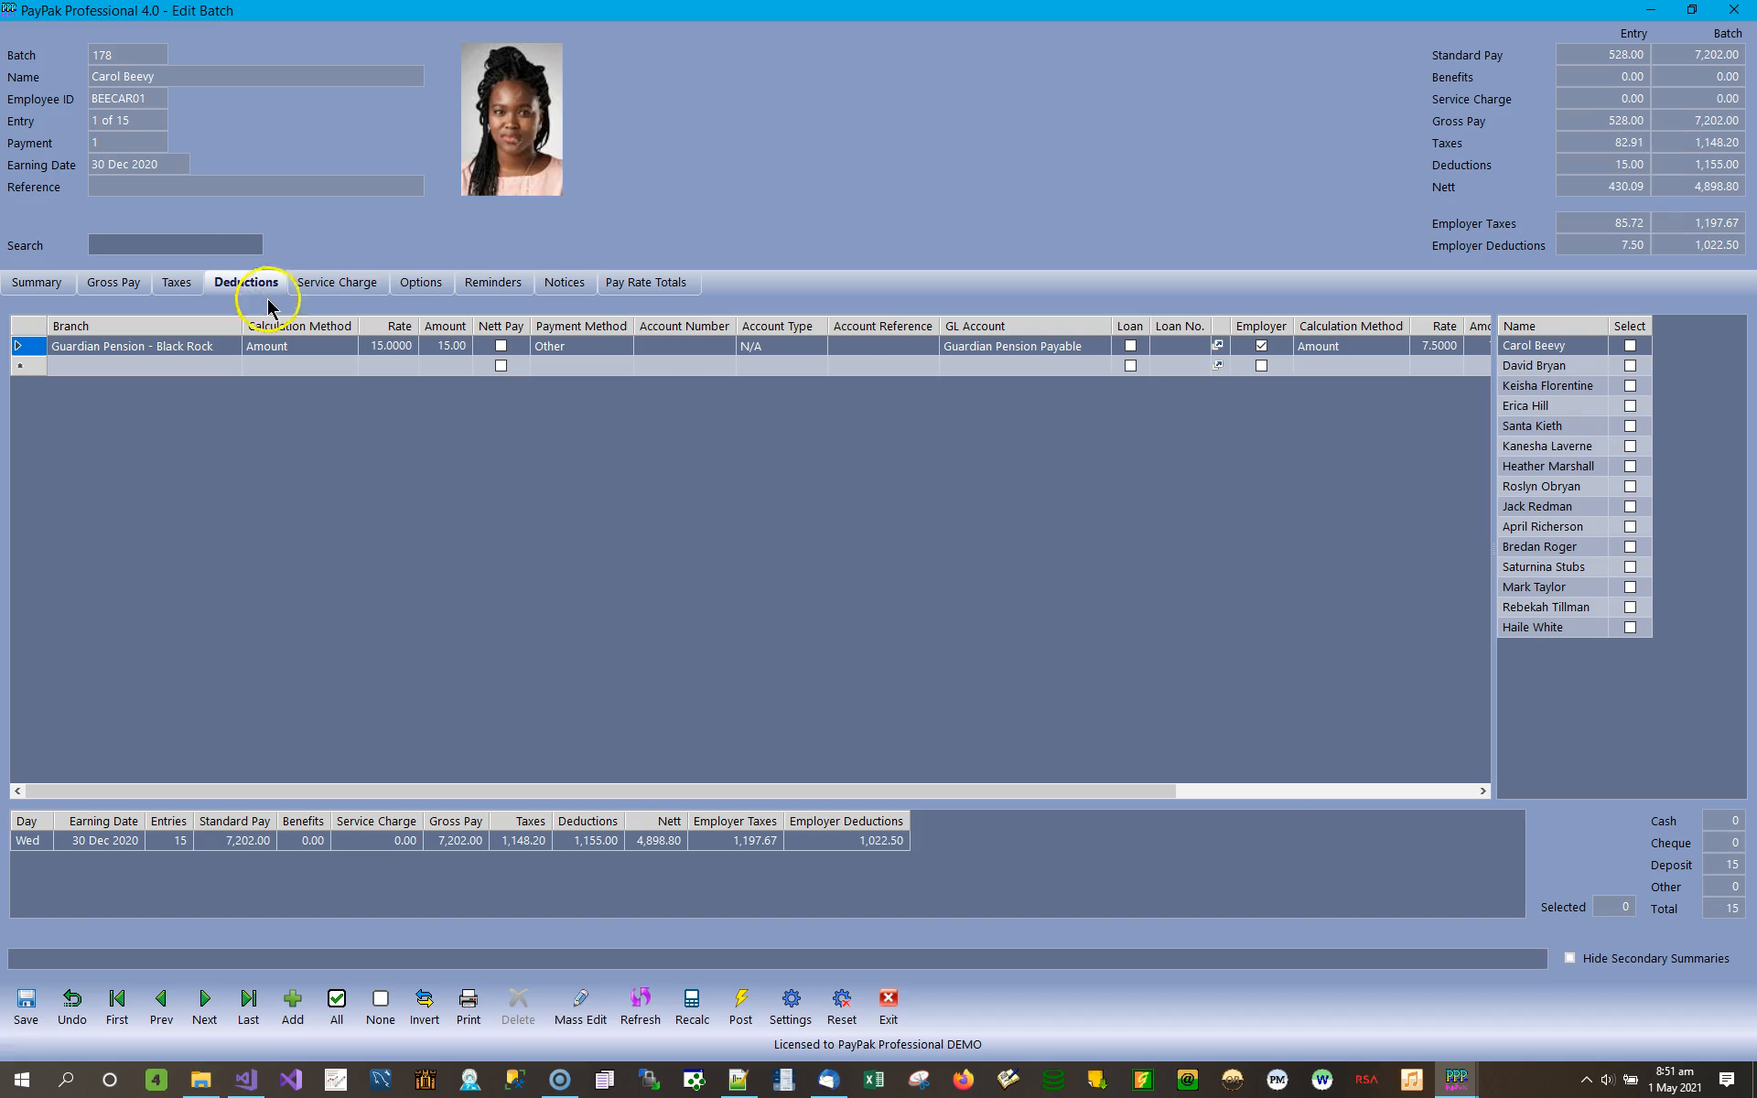
{"action": "left_click", "coordinate": [1532, 368]}
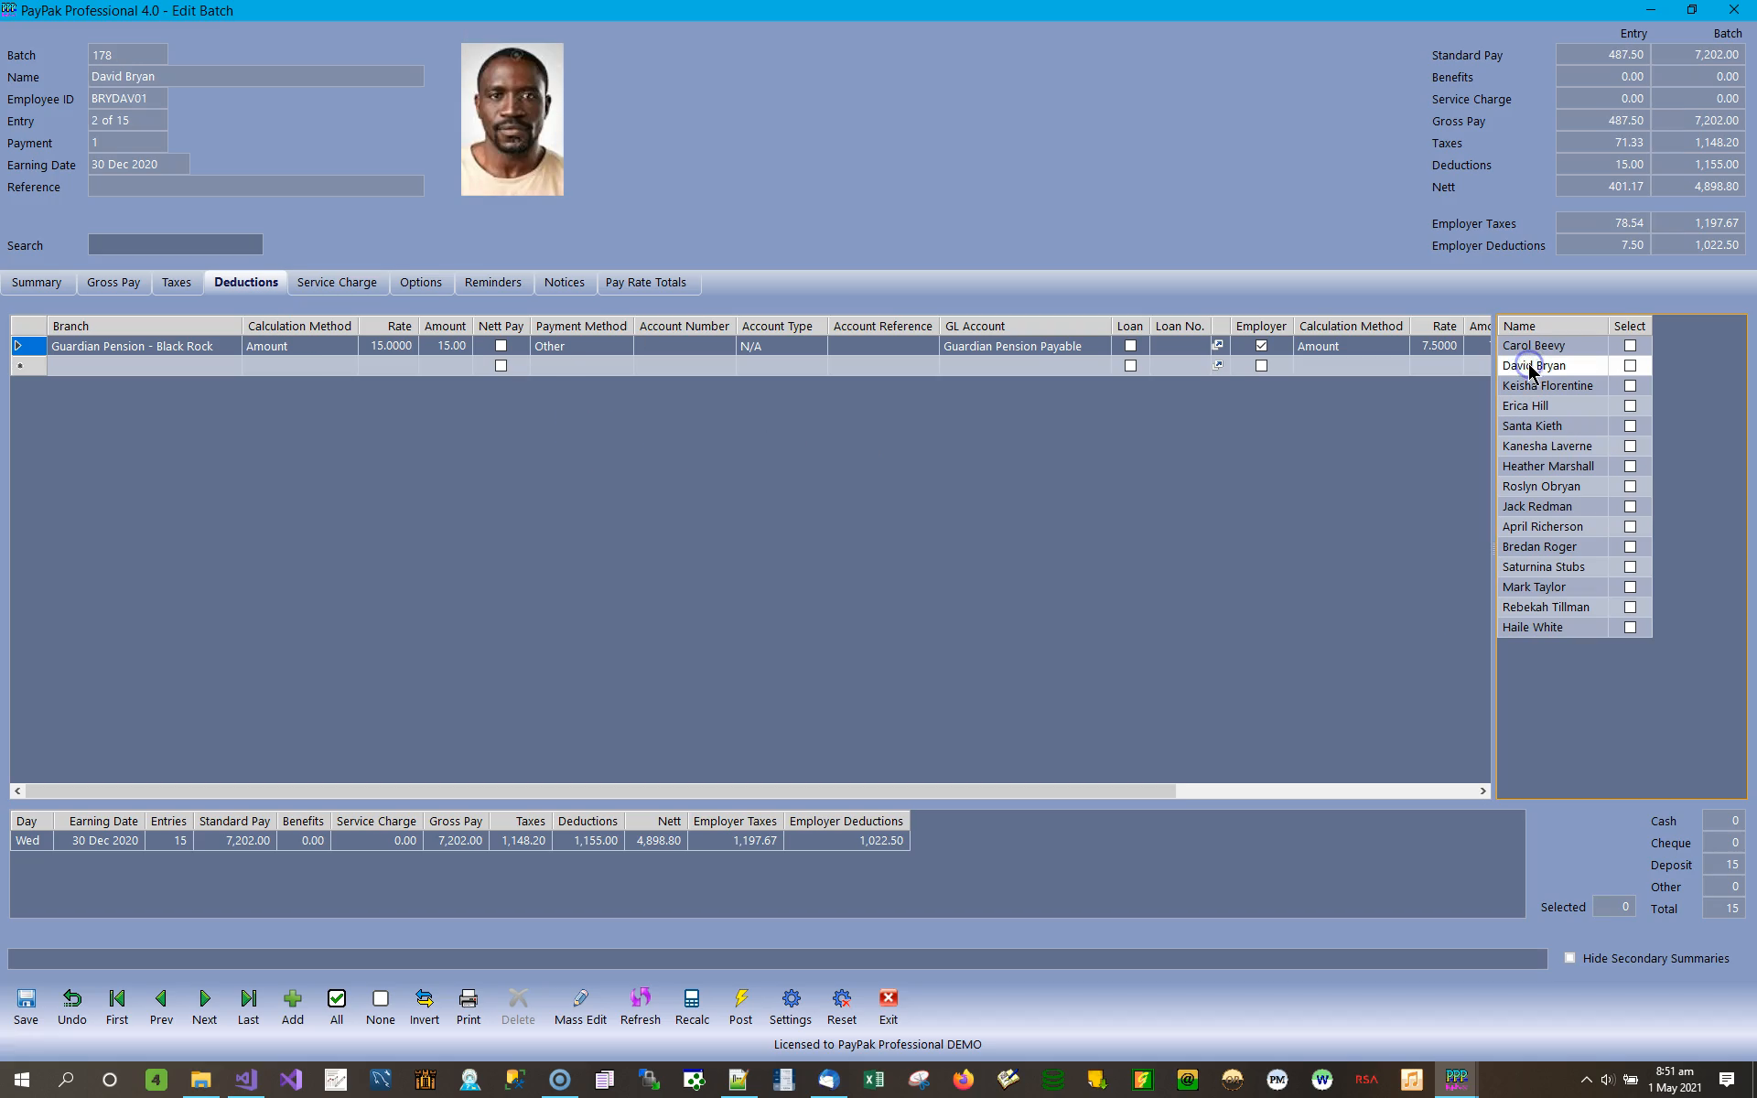
{"action": "left_click", "coordinate": [1548, 385]}
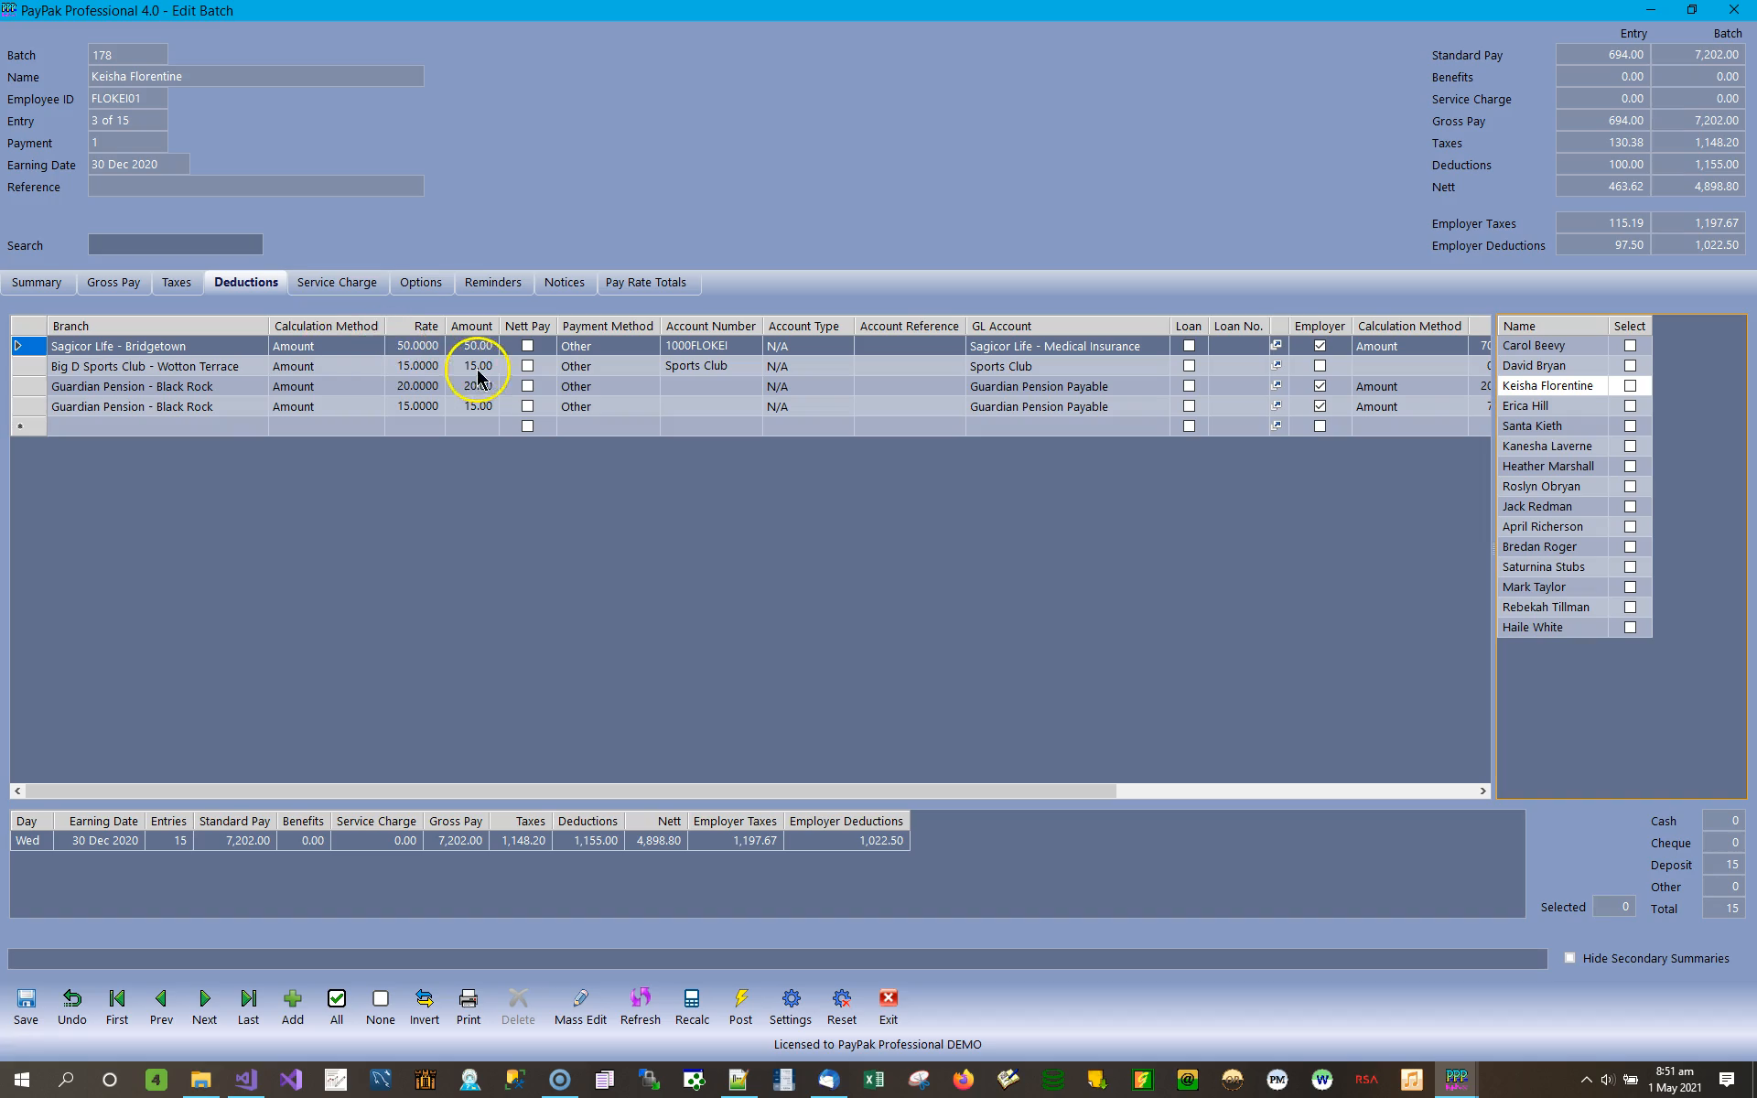
{"action": "left_click", "coordinate": [483, 351]}
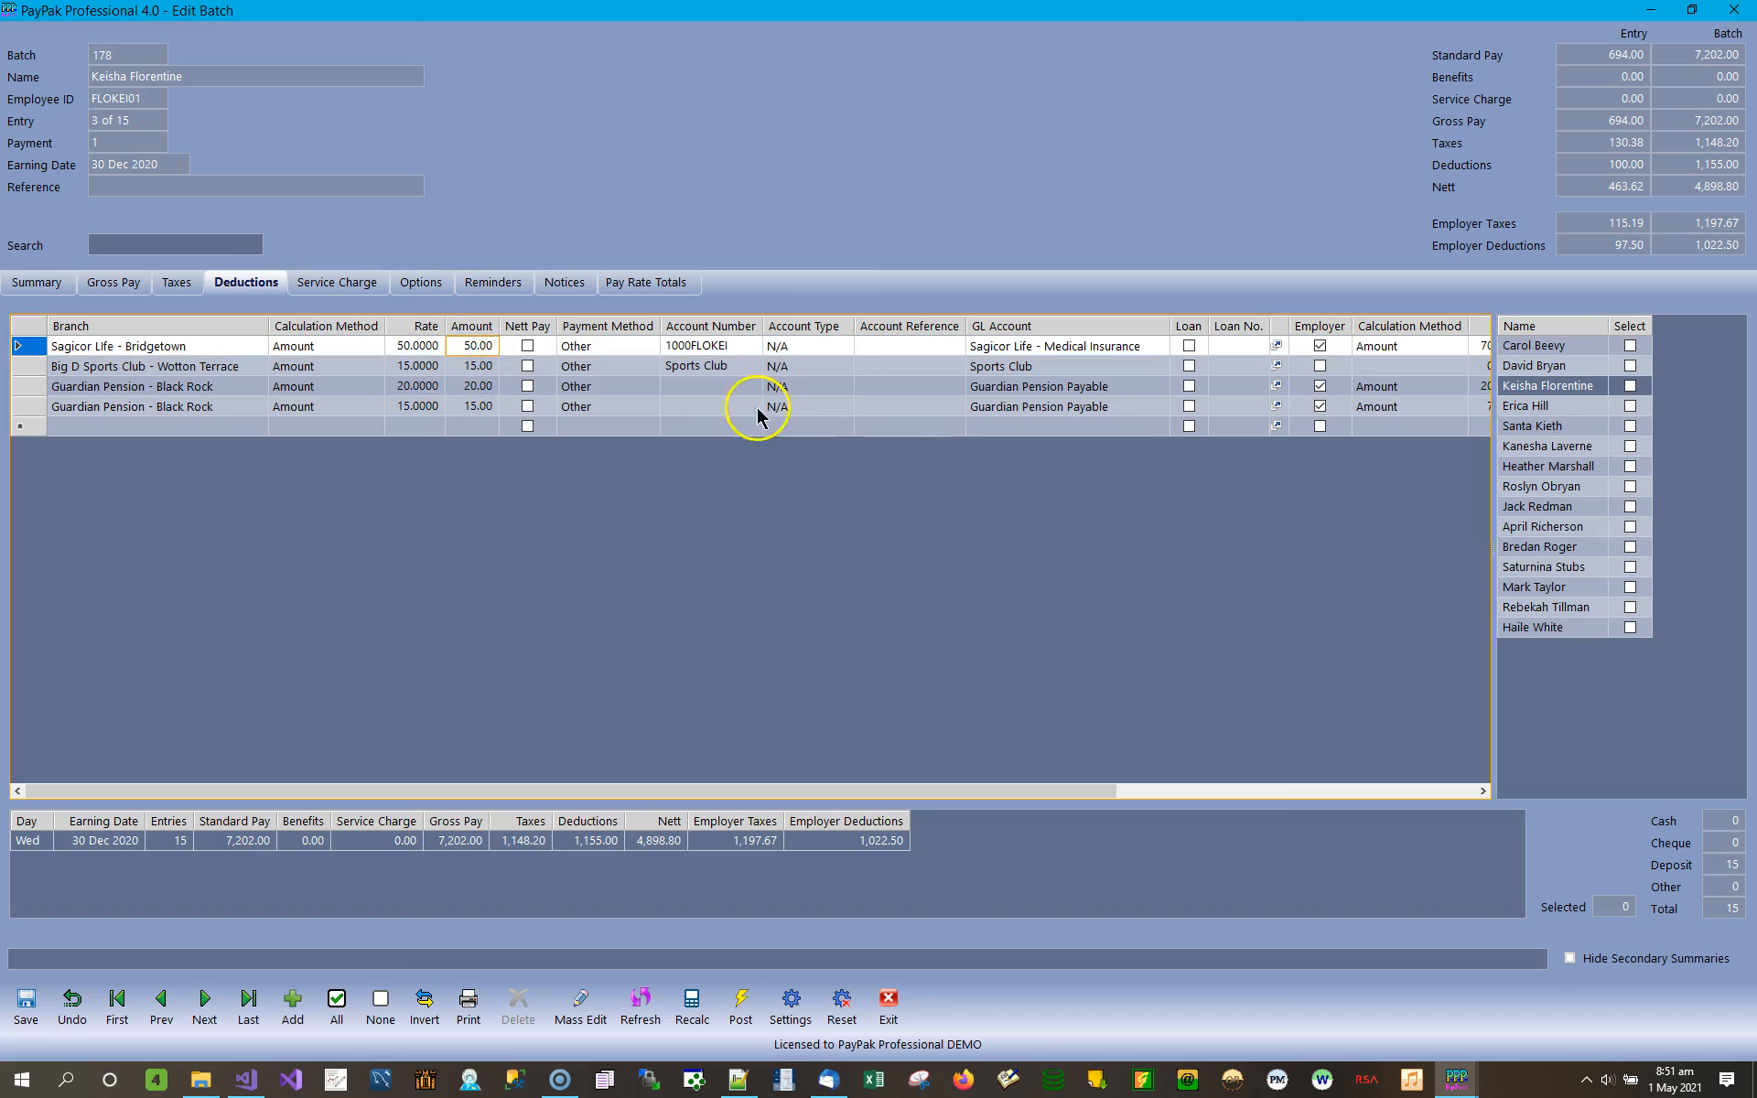
{"action": "left_click", "coordinate": [1463, 792]}
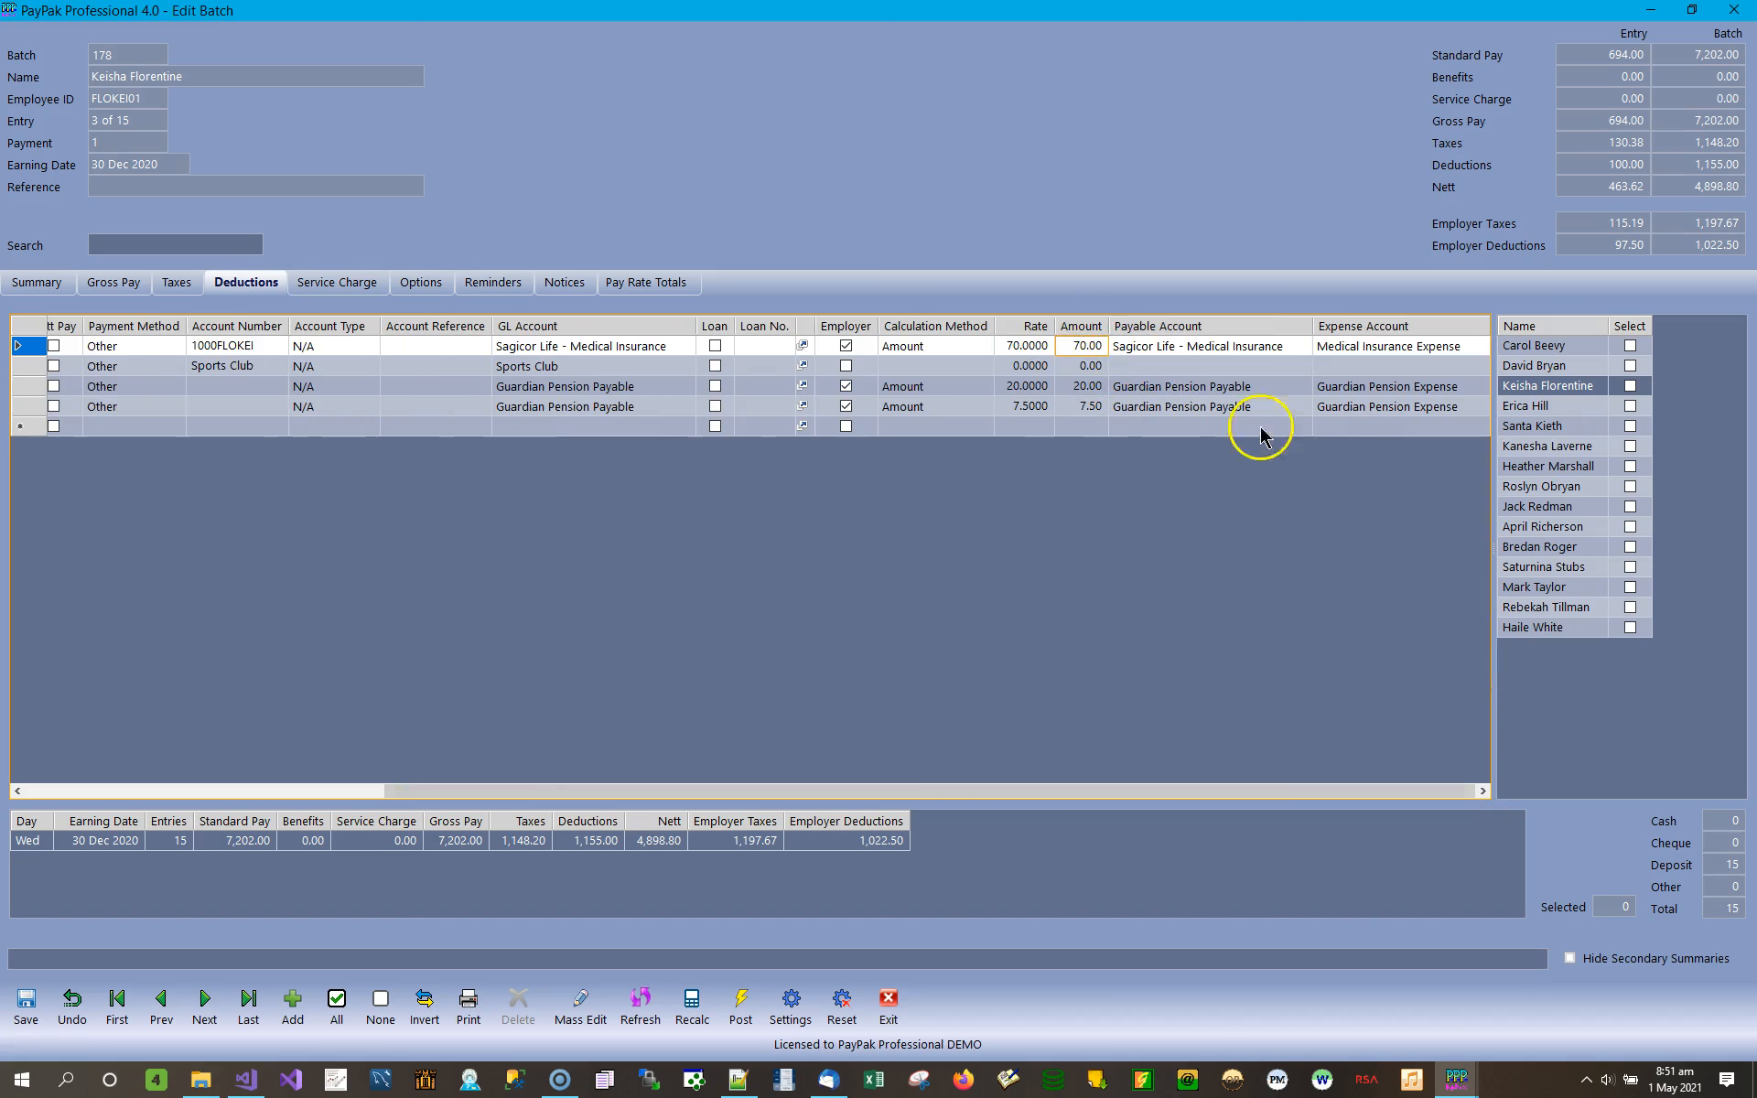
{"action": "left_click", "coordinate": [1561, 590]}
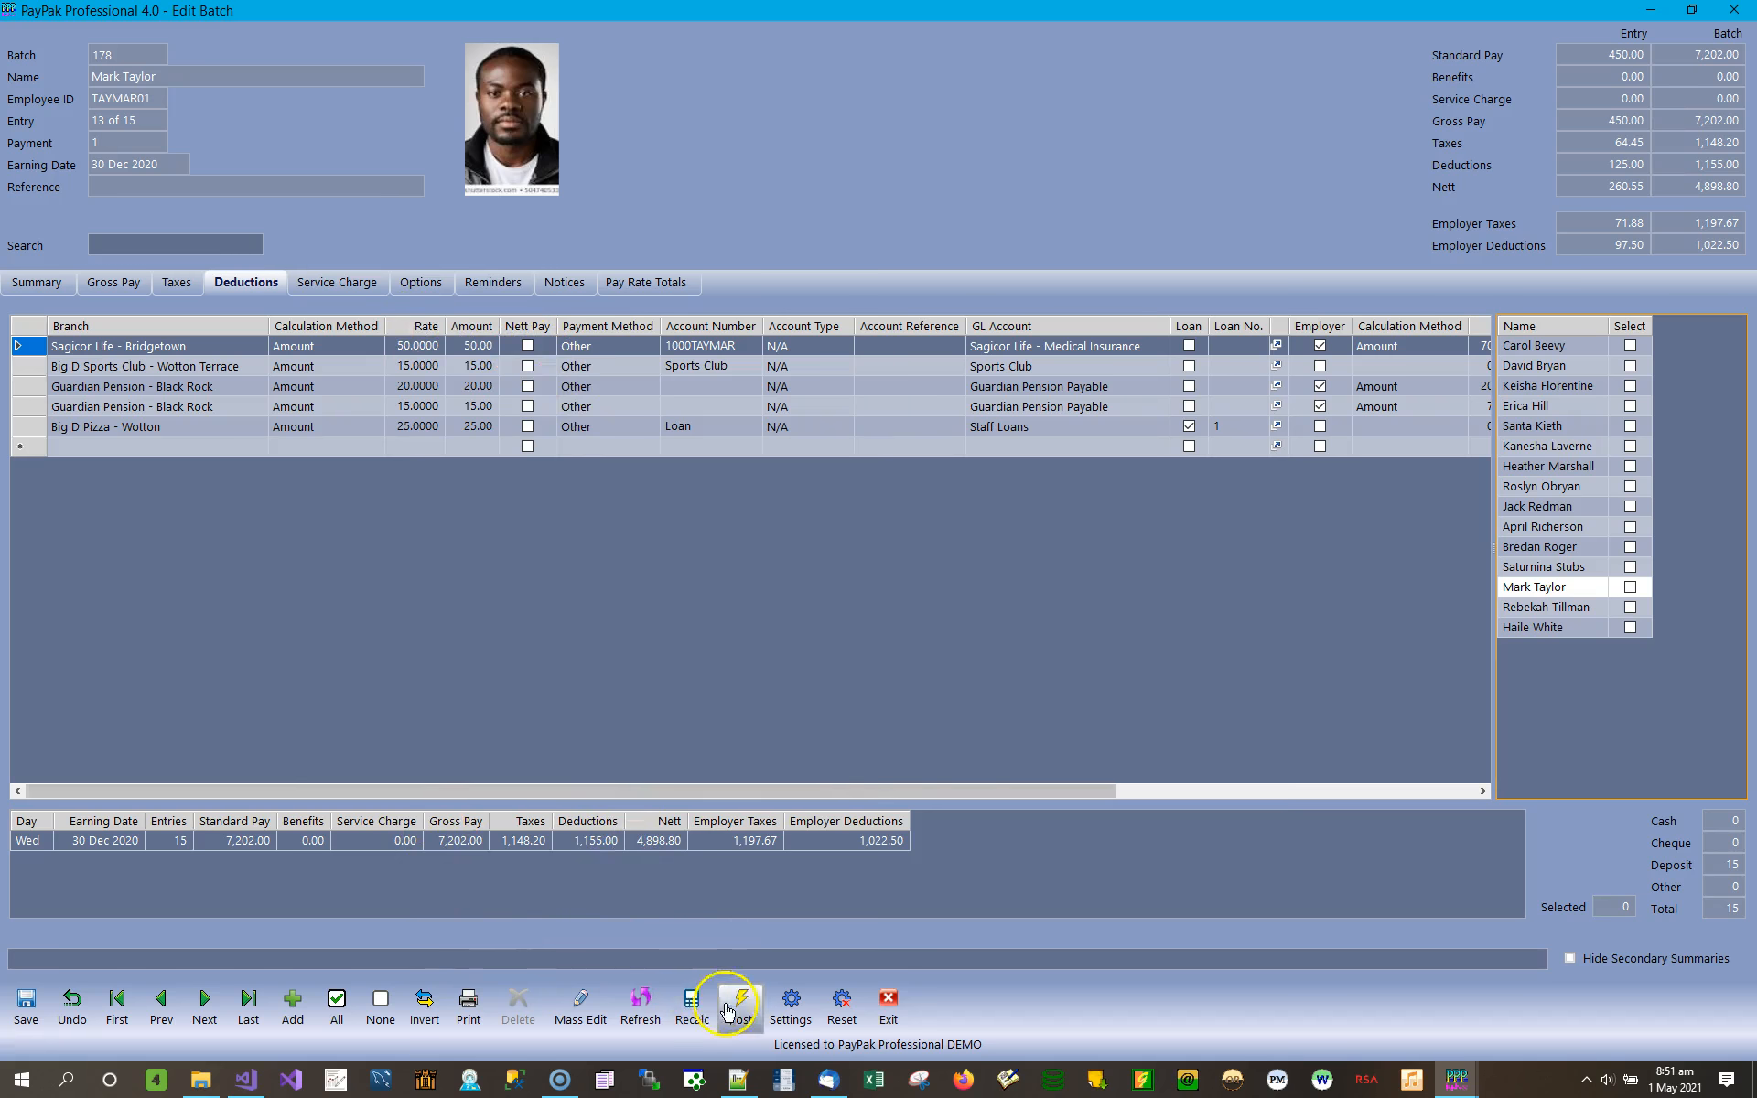
Open the Mass Edit tax removal for the batch and select all Fortress Pension entries.
{"action": "left_click", "coordinate": [584, 1005]}
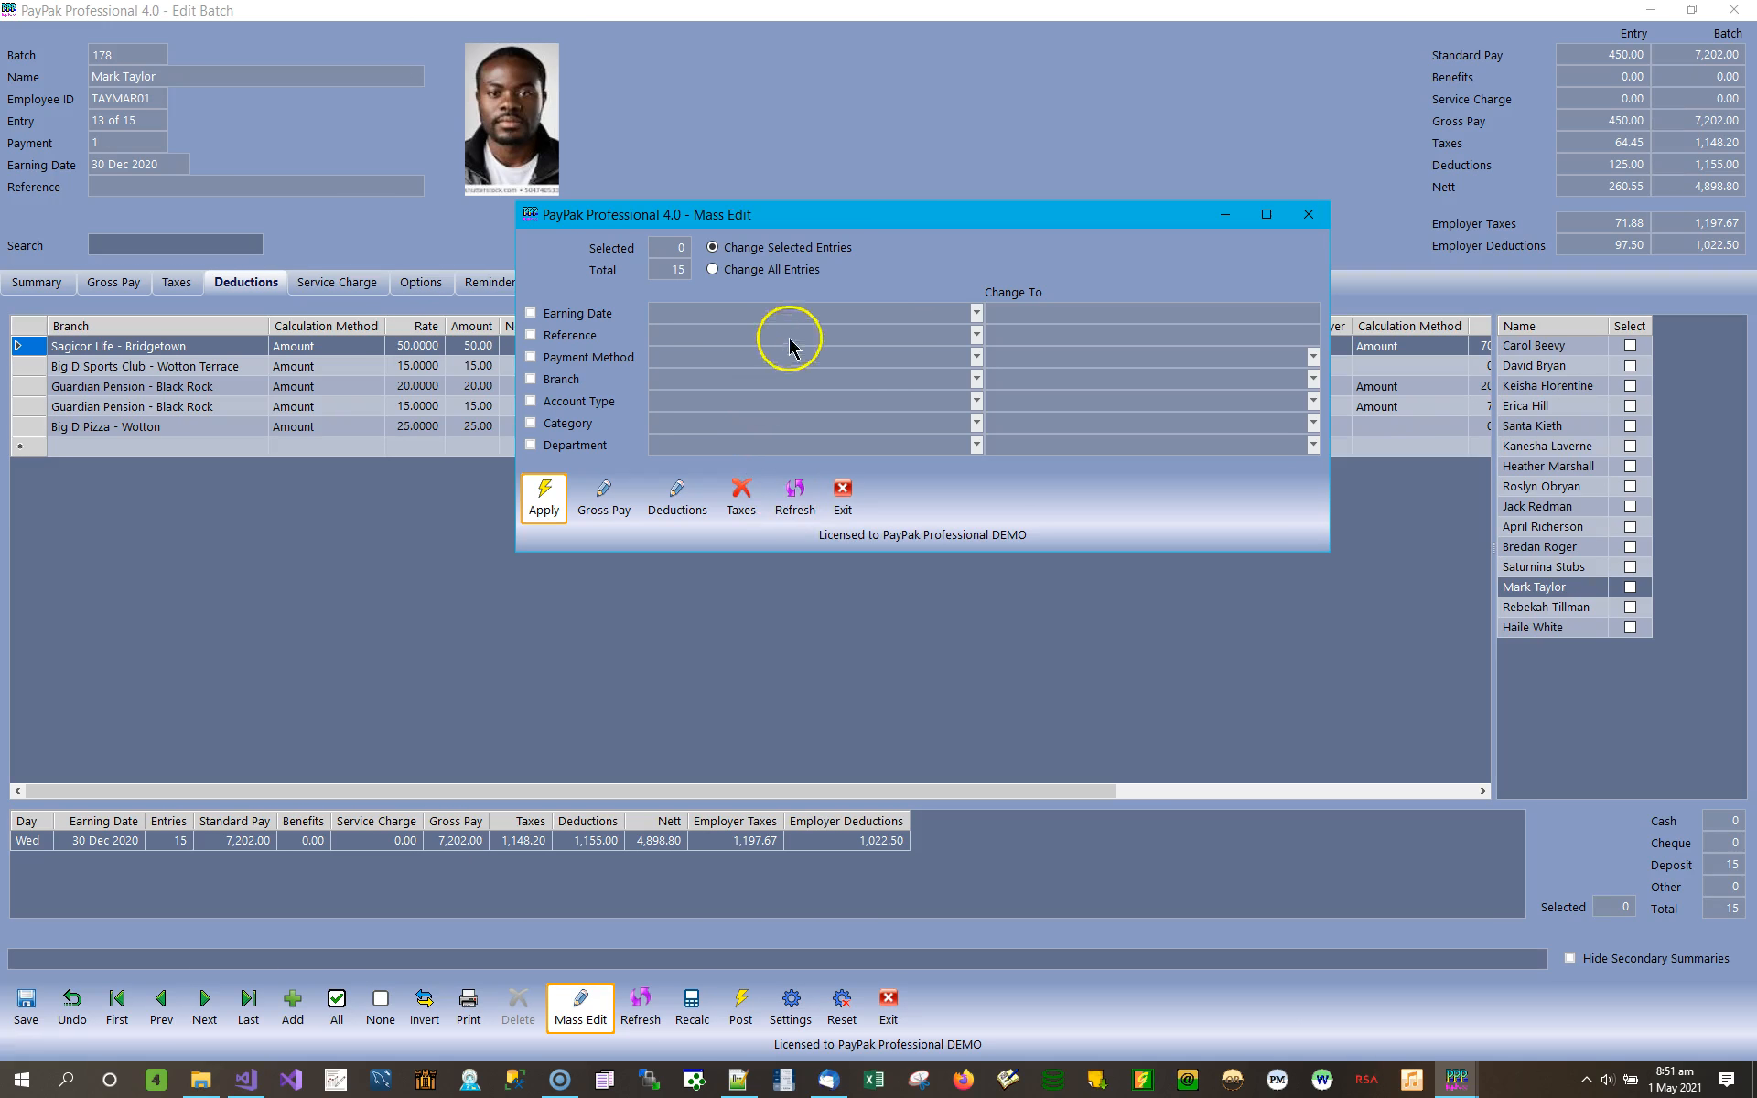
{"action": "left_click", "coordinate": [743, 499]}
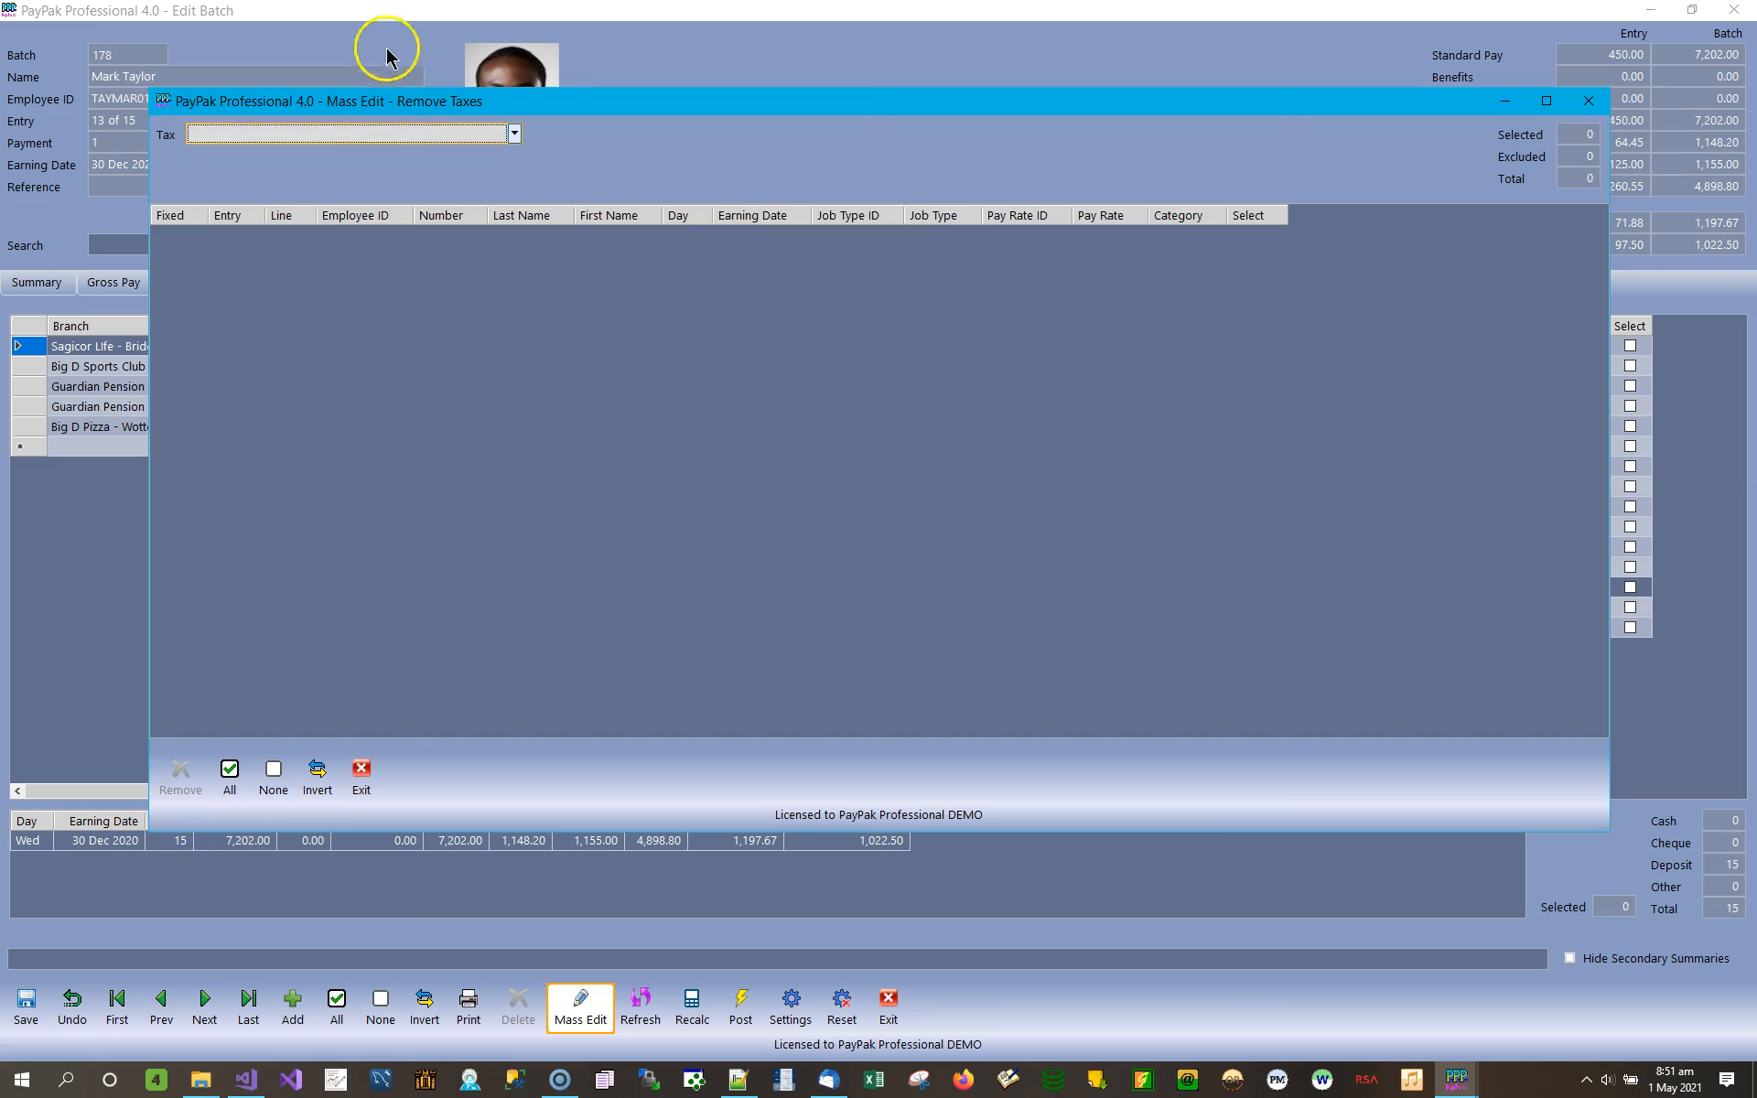
{"action": "left_click", "coordinate": [514, 135]}
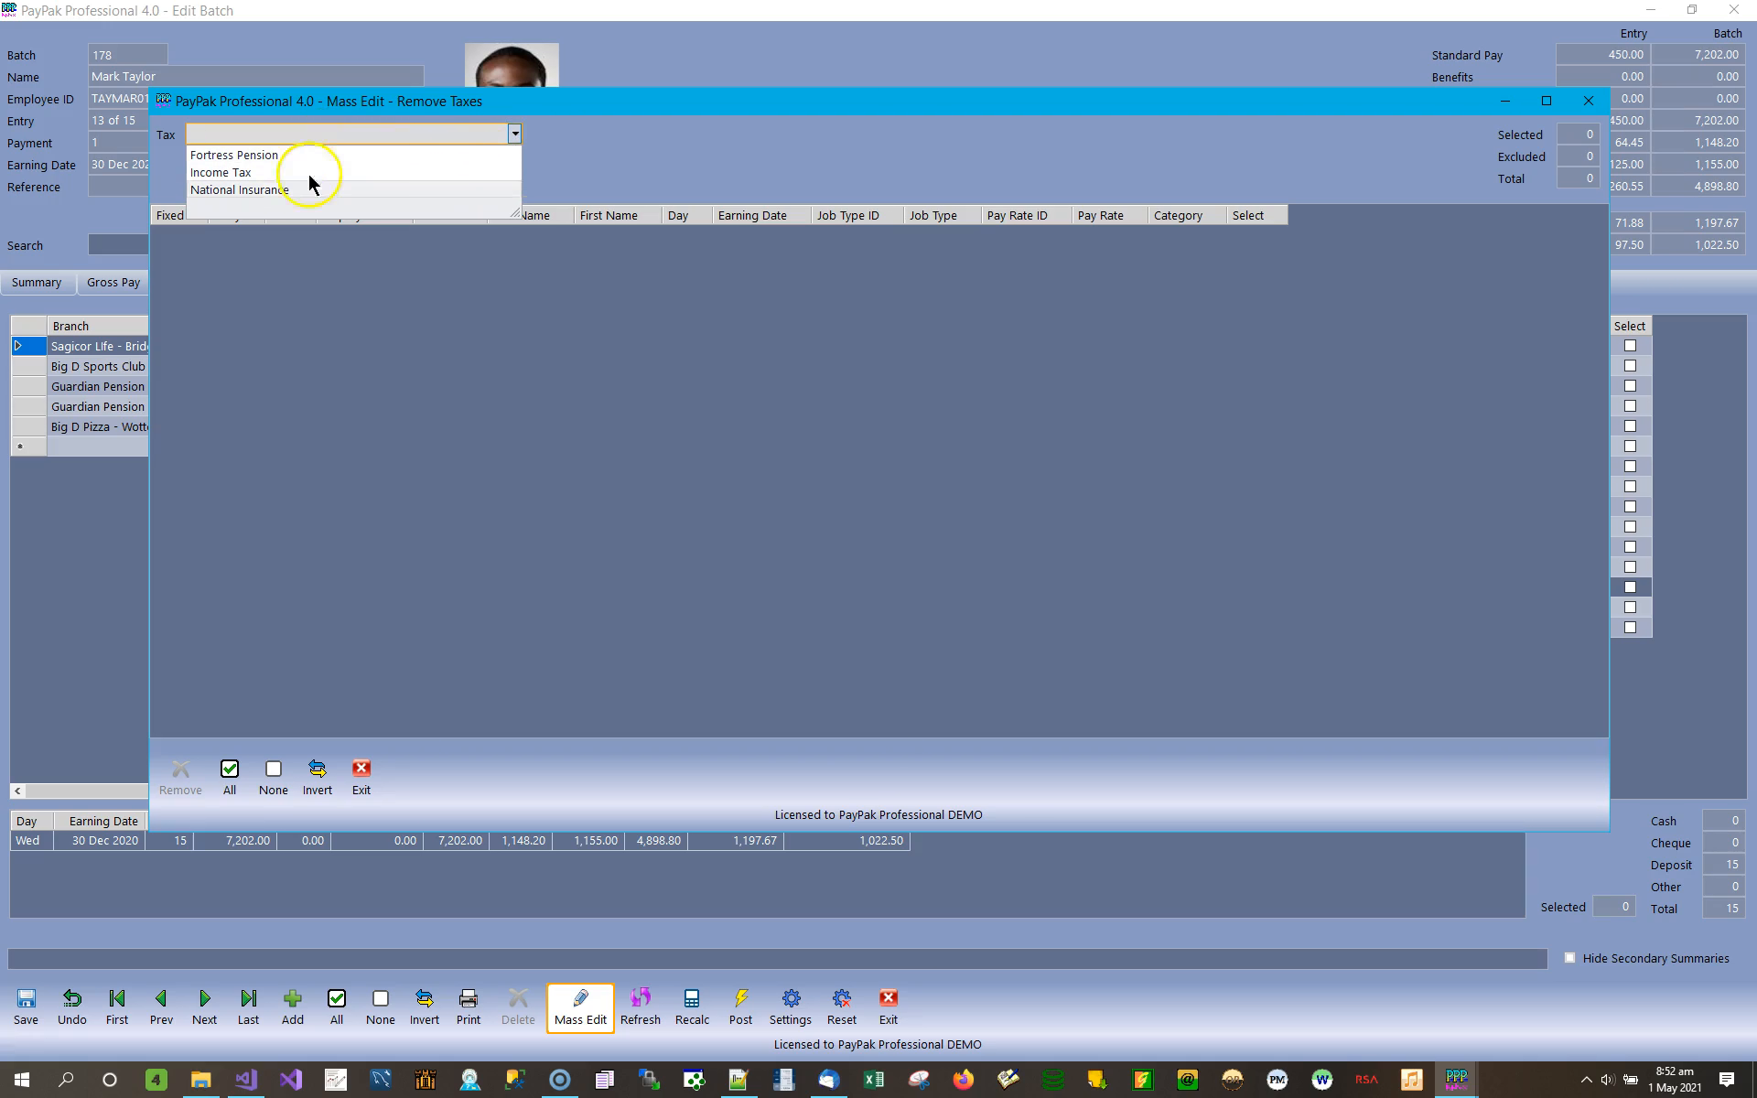
{"action": "left_click", "coordinate": [262, 156]}
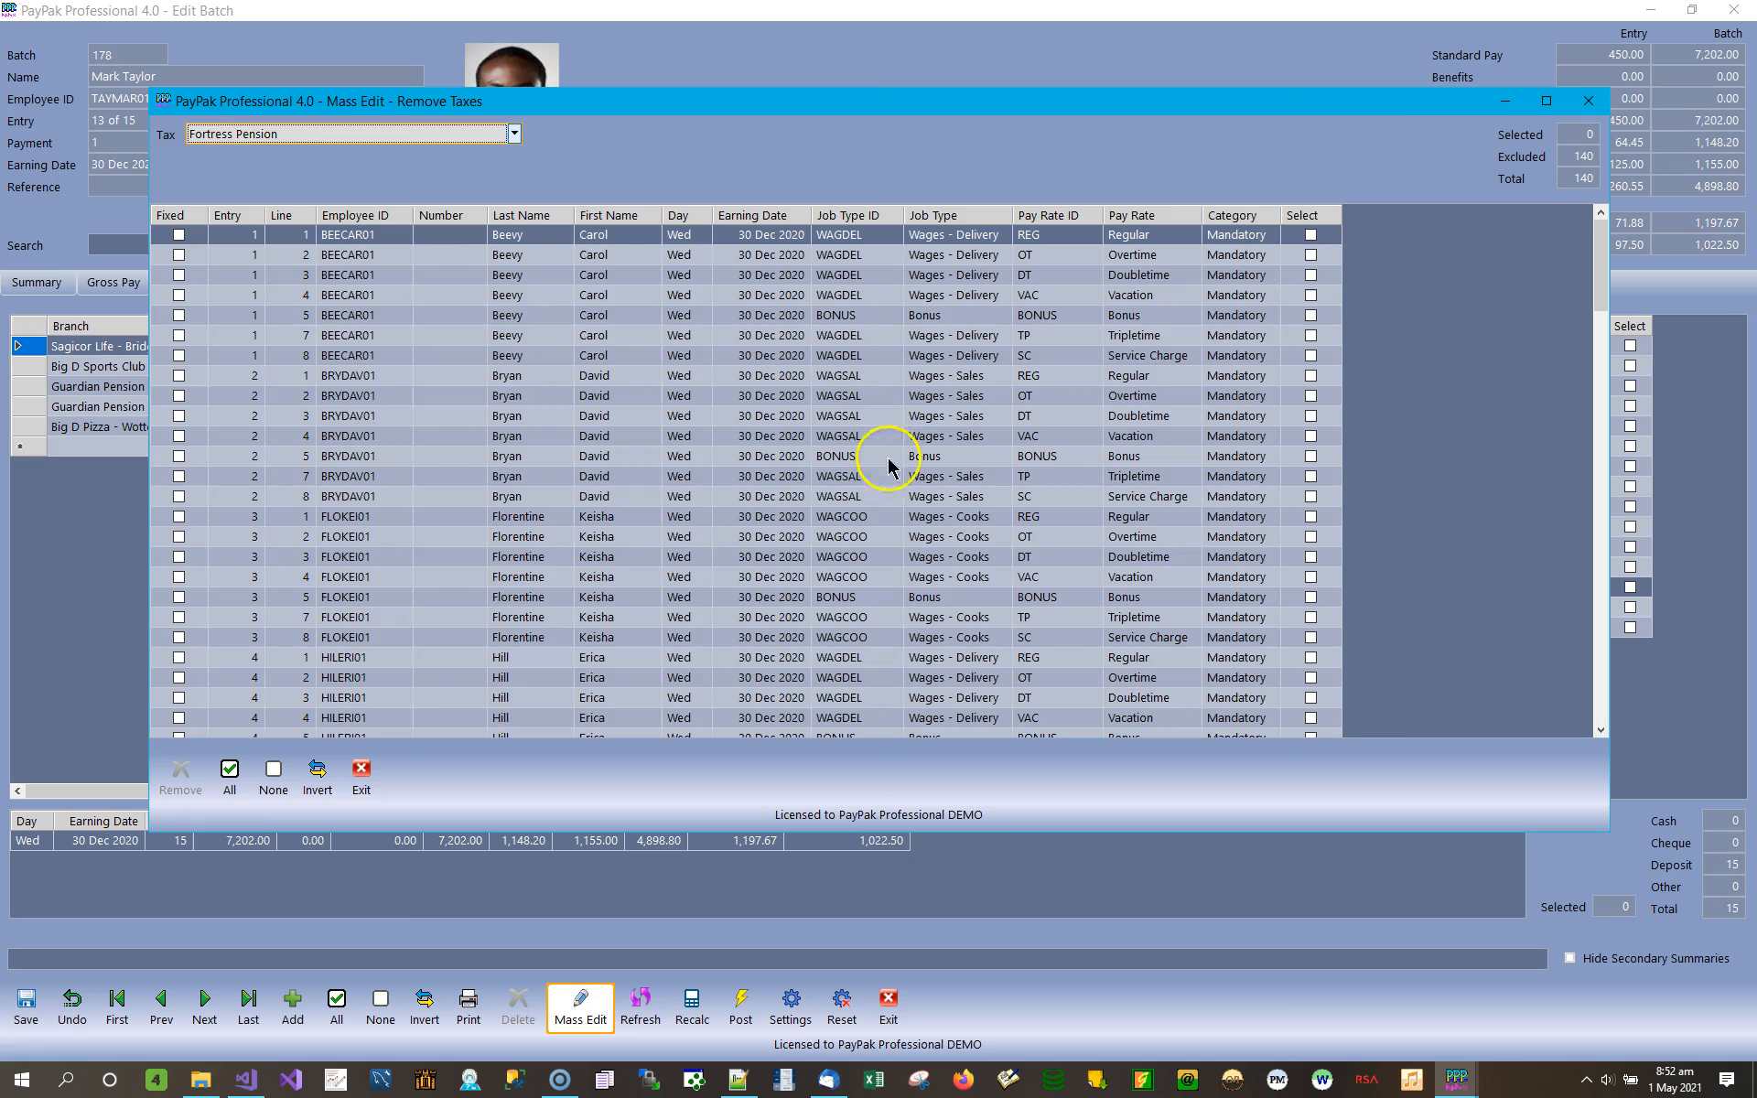
{"action": "left_click", "coordinate": [230, 773]}
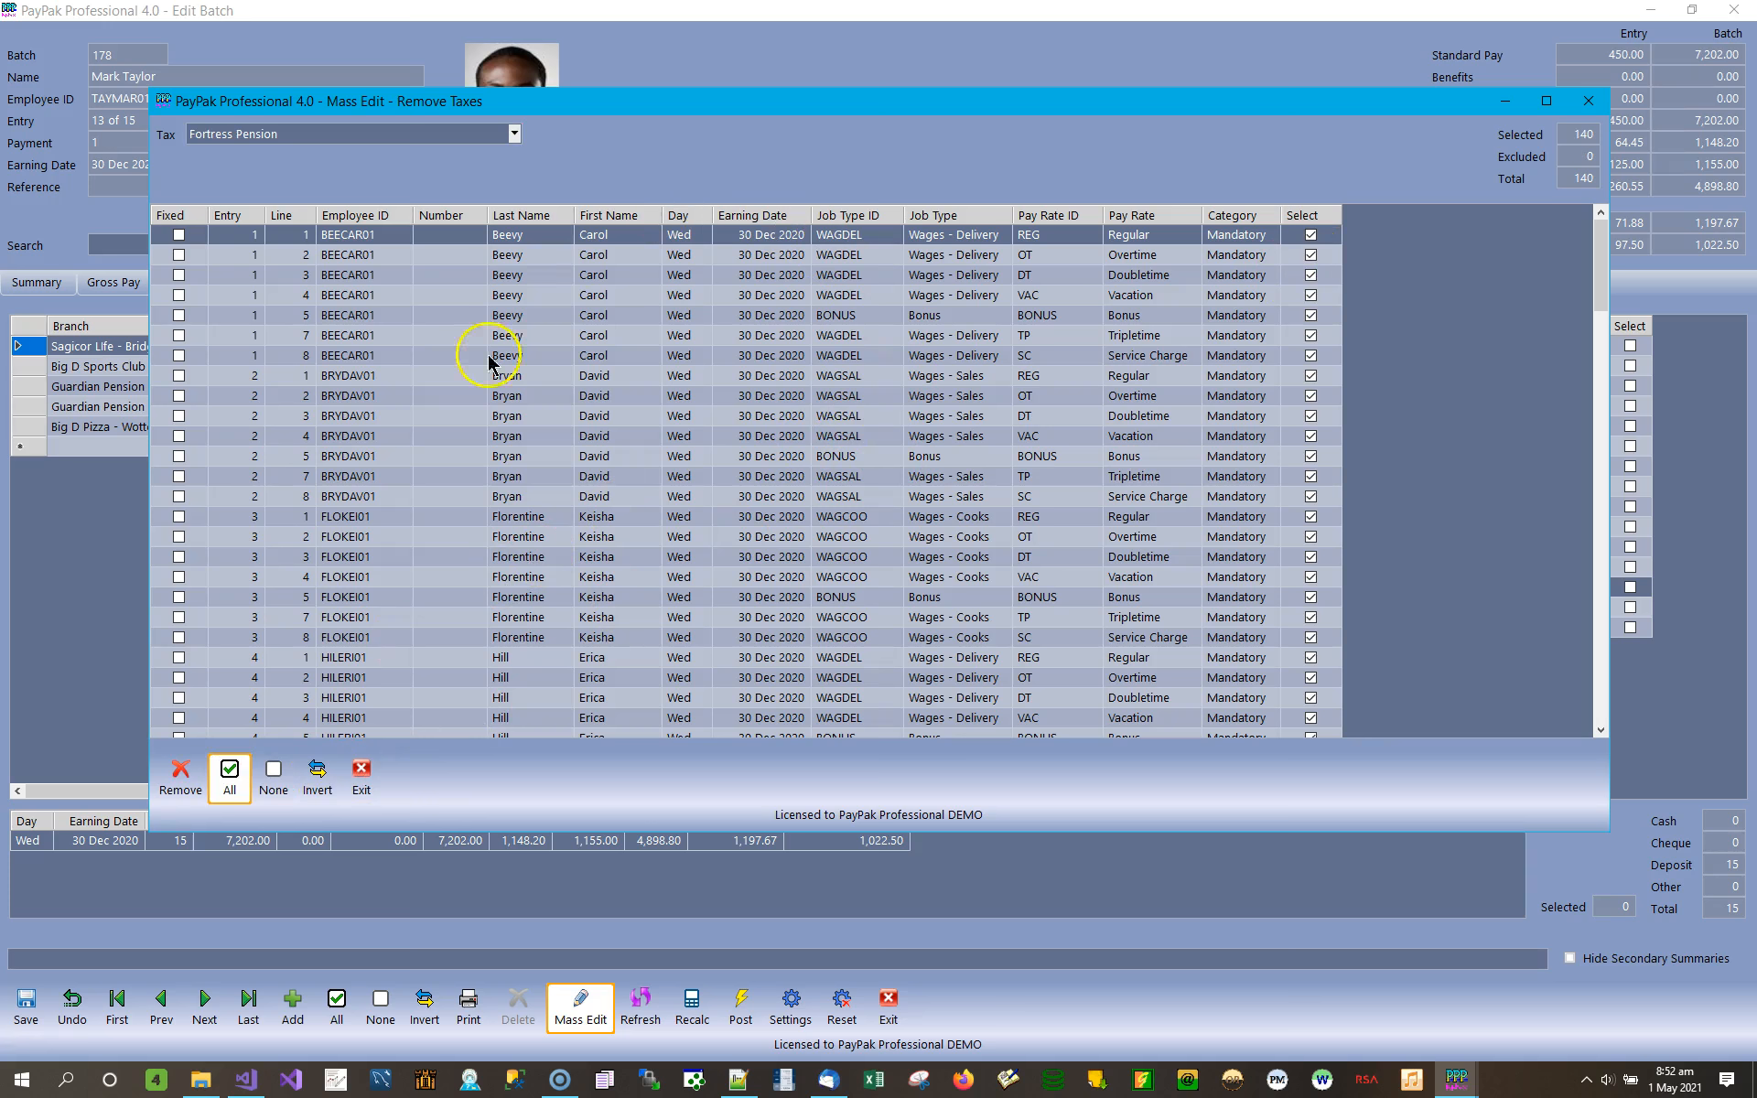
List the Income Tax entries and examine the Fixed and Category fields of the first one.
{"action": "left_click", "coordinate": [515, 133]}
{"action": "left_click", "coordinate": [219, 174]}
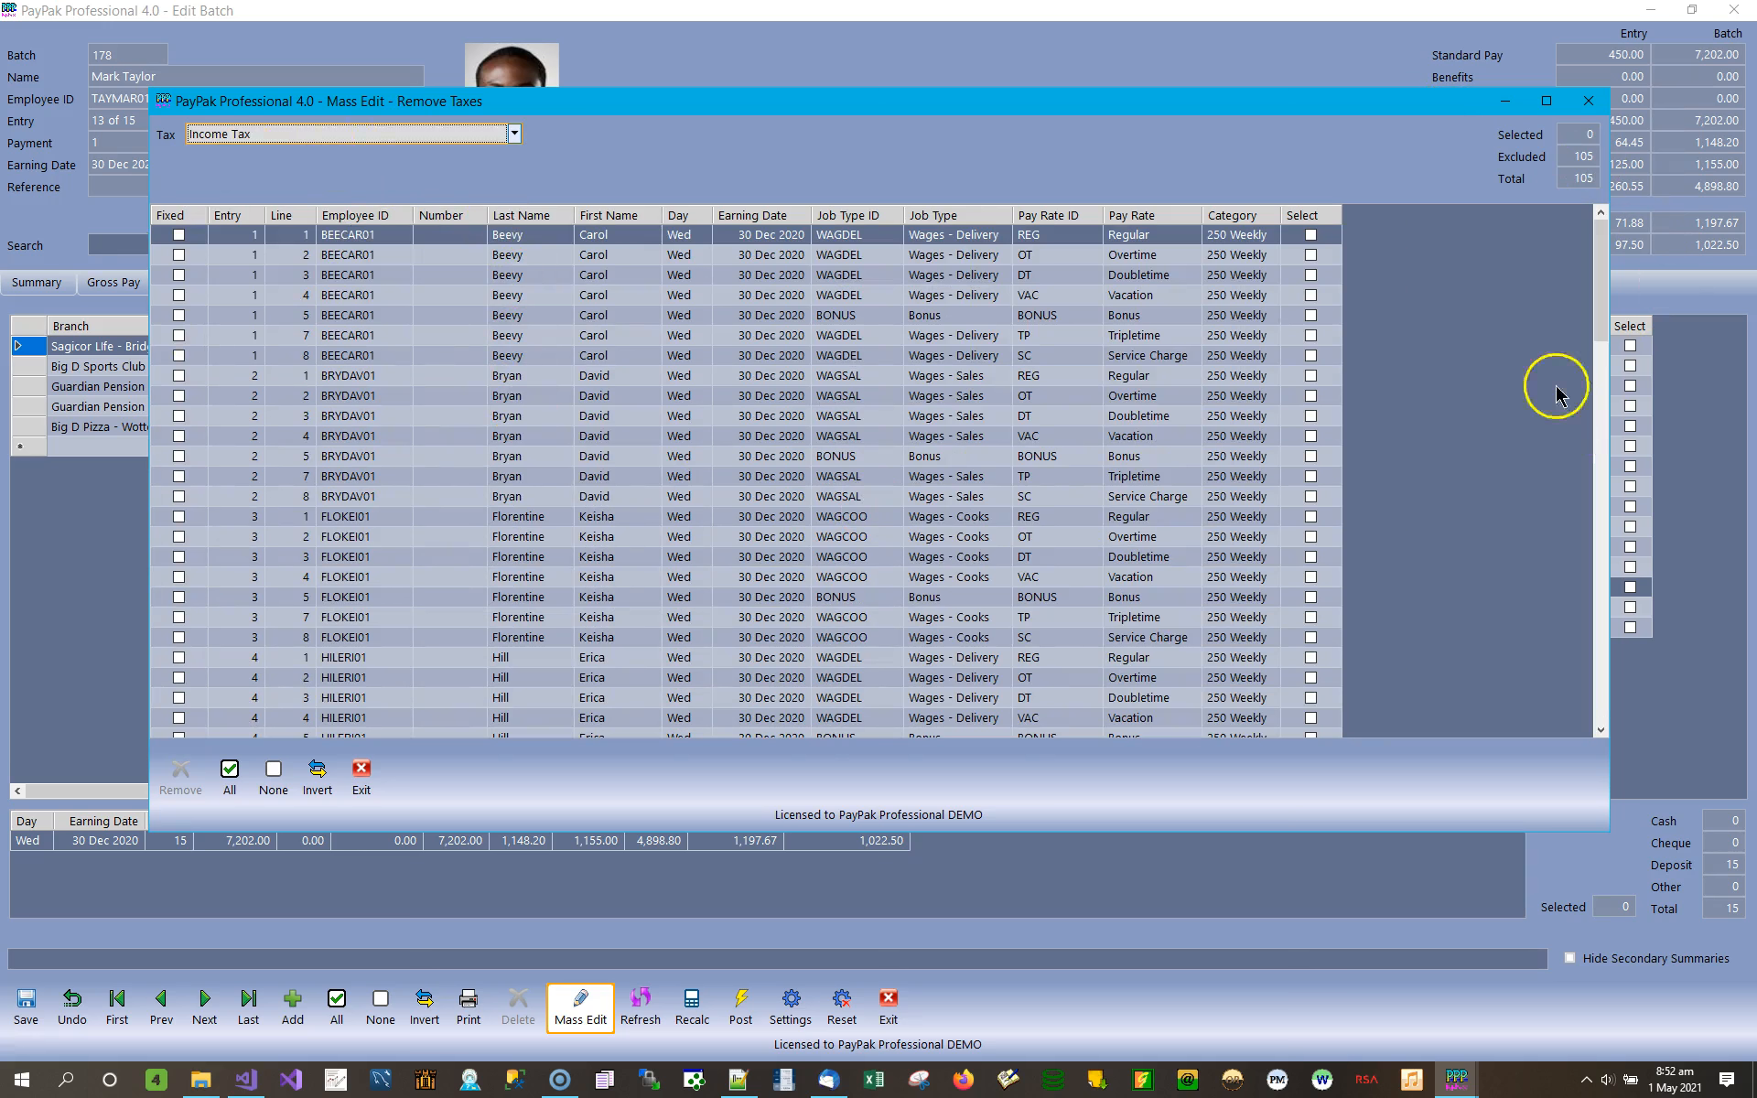
{"action": "left_click", "coordinate": [181, 234]}
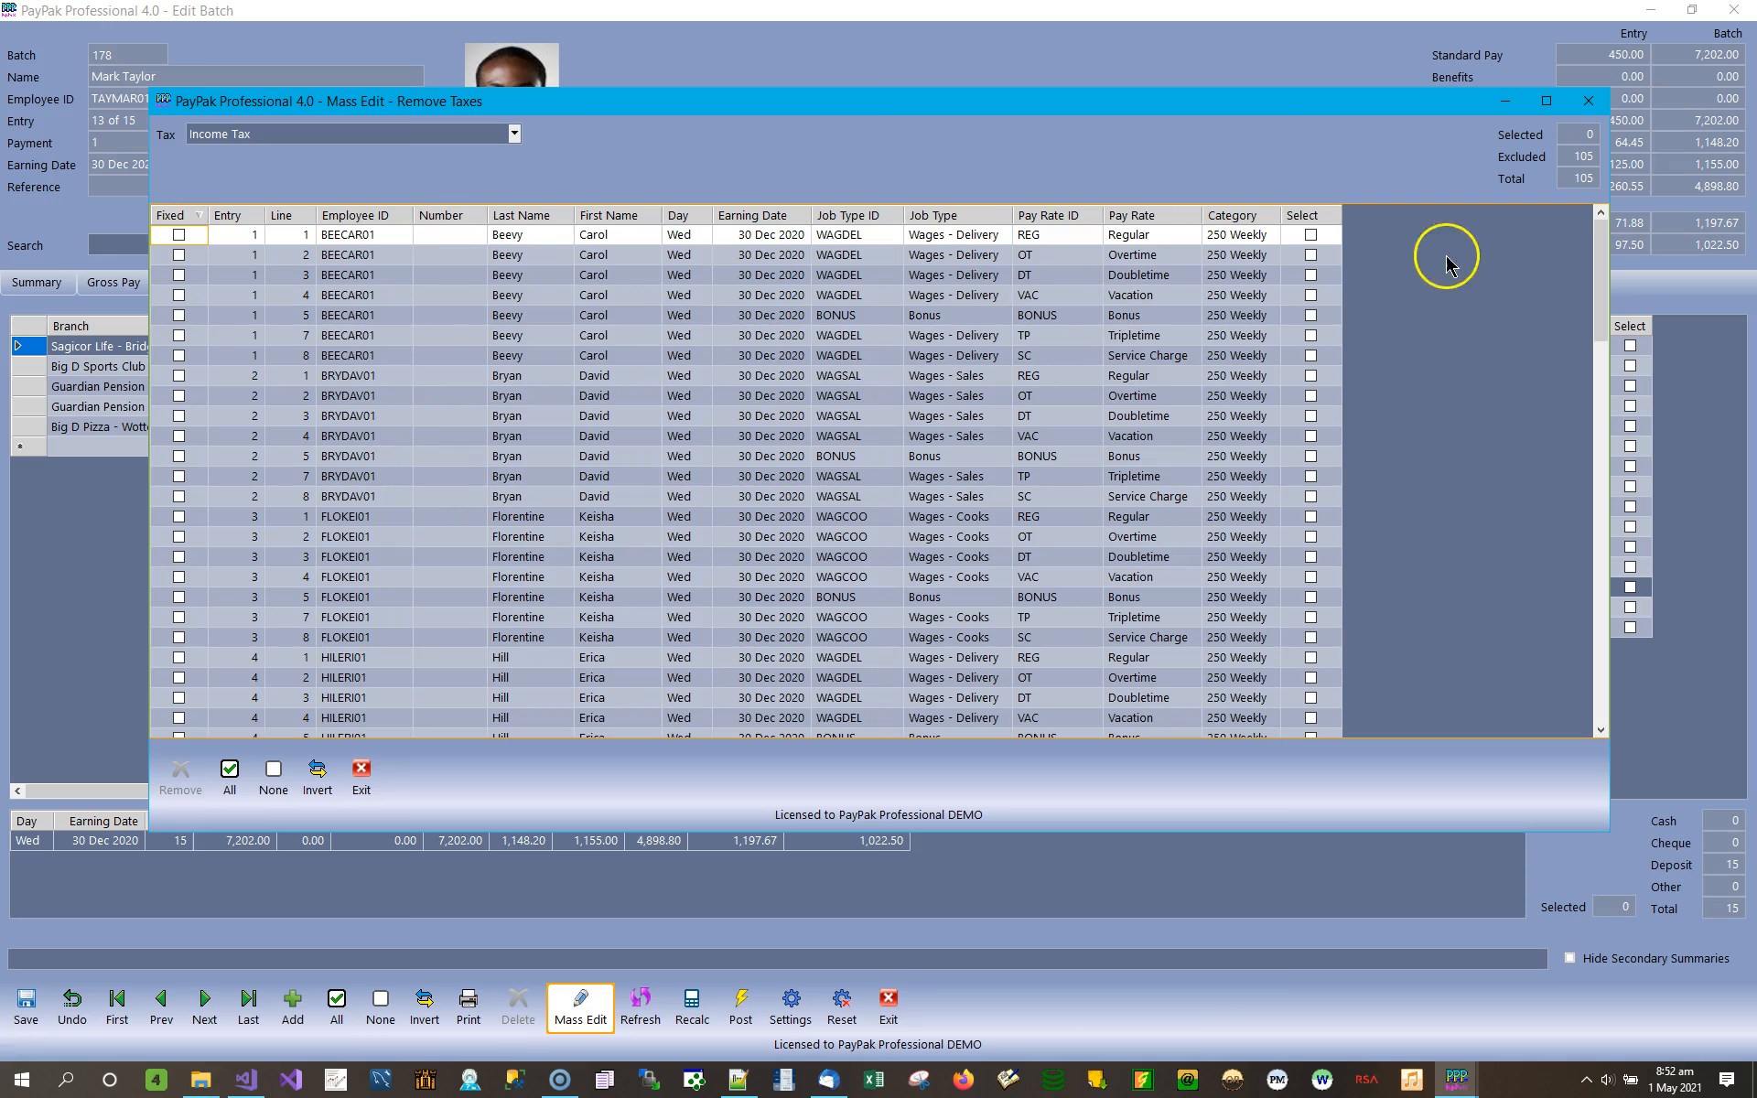
Sort the Income Tax entries by category, 400 Weekly first, and compare the 400 Weekly and 250 Weekly rows.
{"action": "left_click", "coordinate": [1226, 220]}
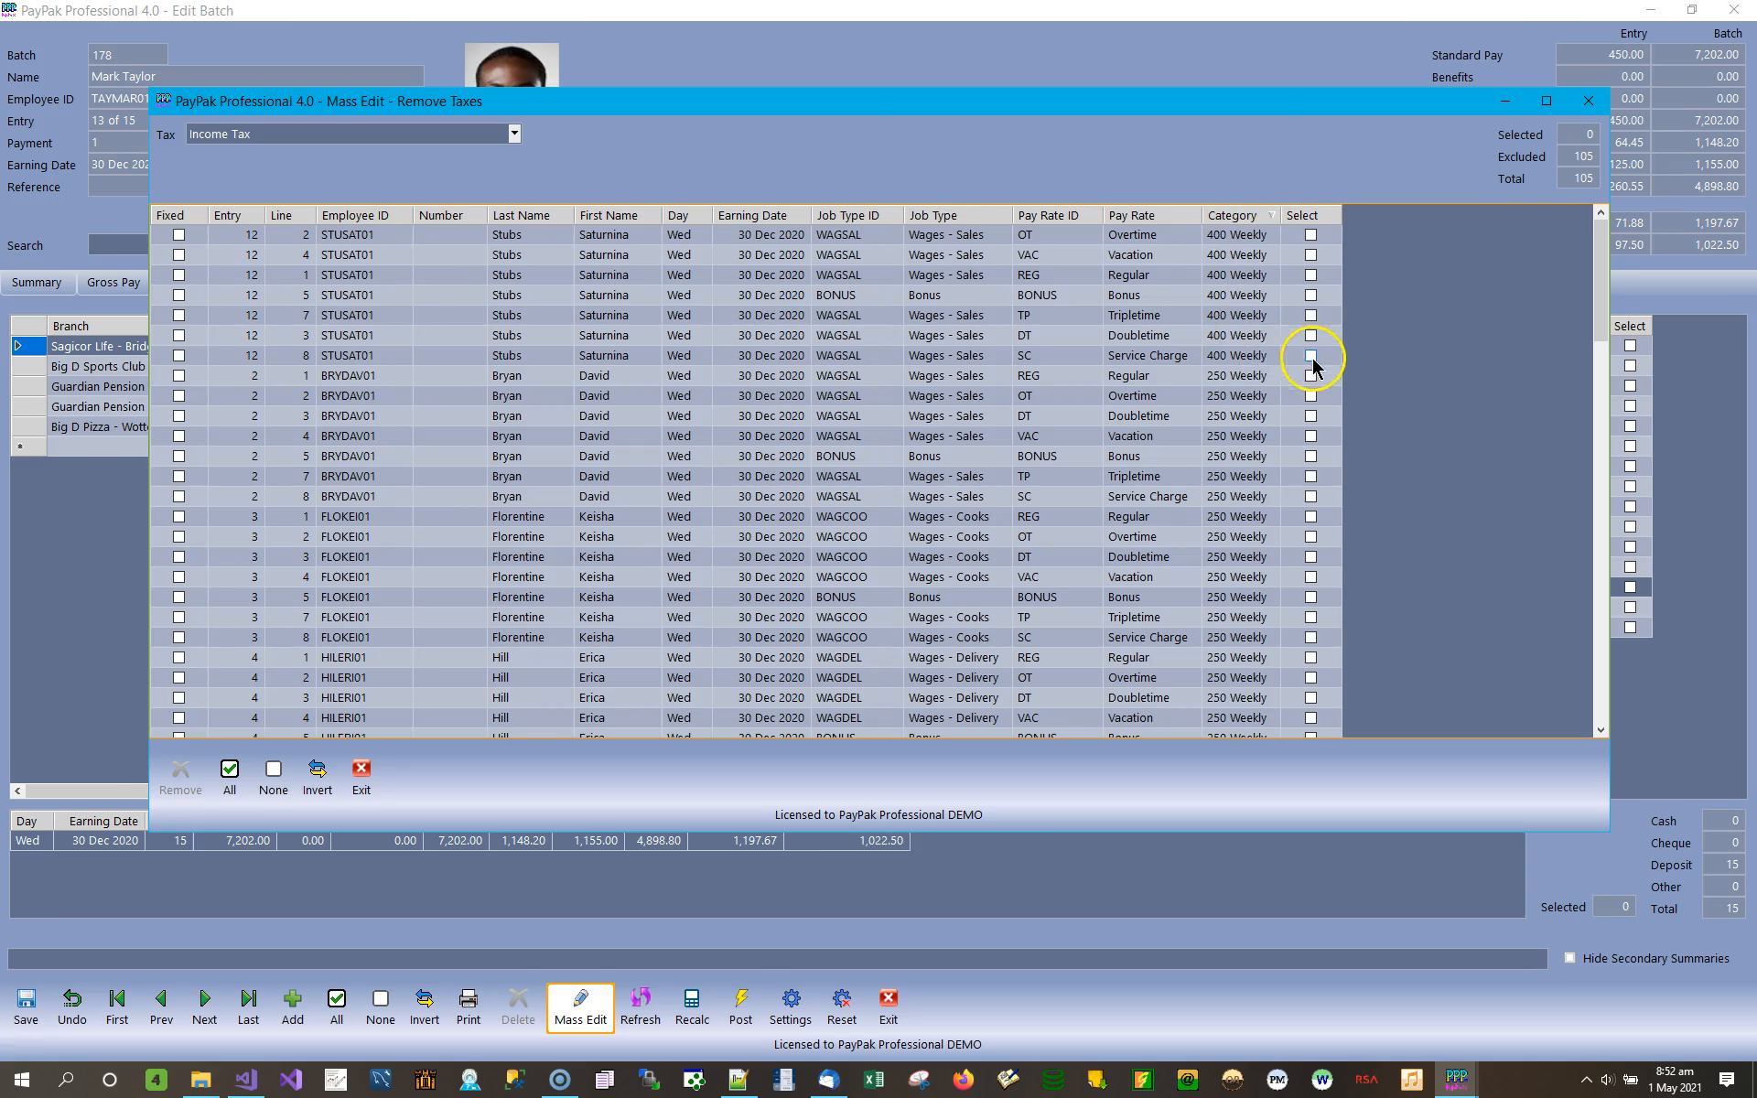
{"action": "left_click", "coordinate": [1244, 355]}
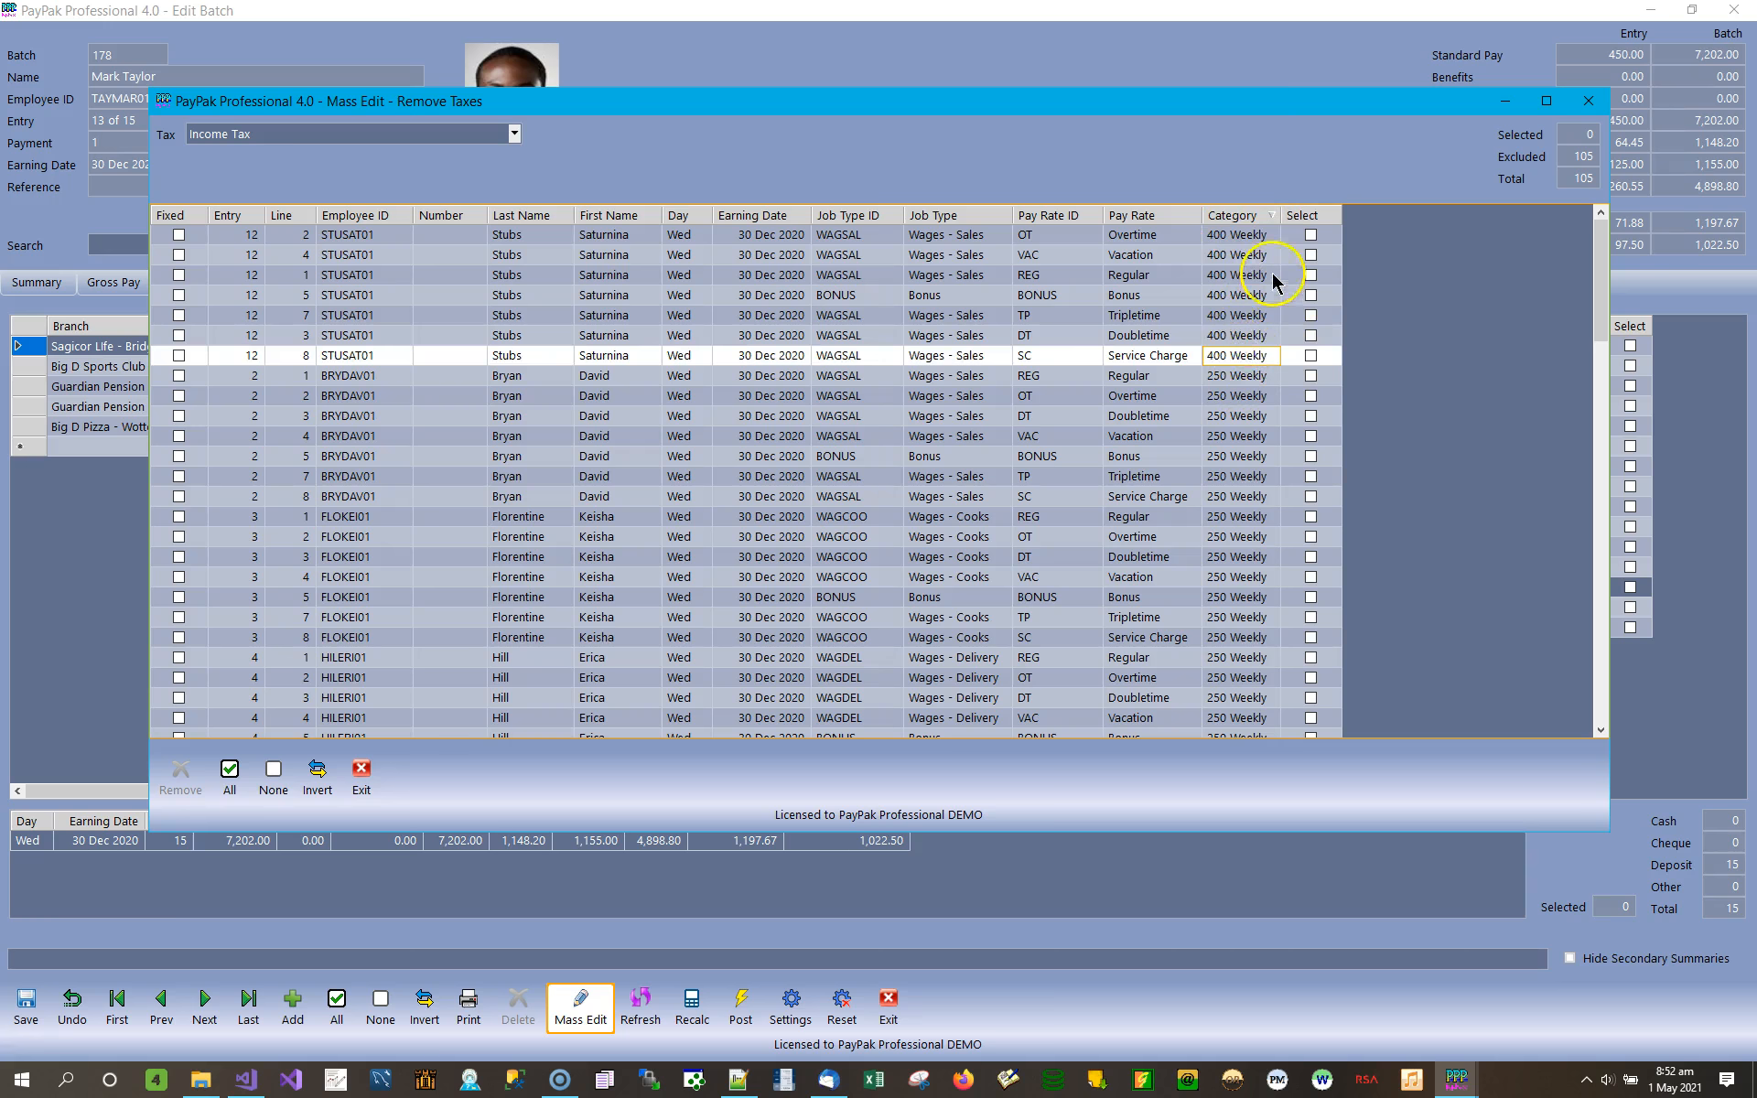
{"action": "left_click", "coordinate": [1244, 377]}
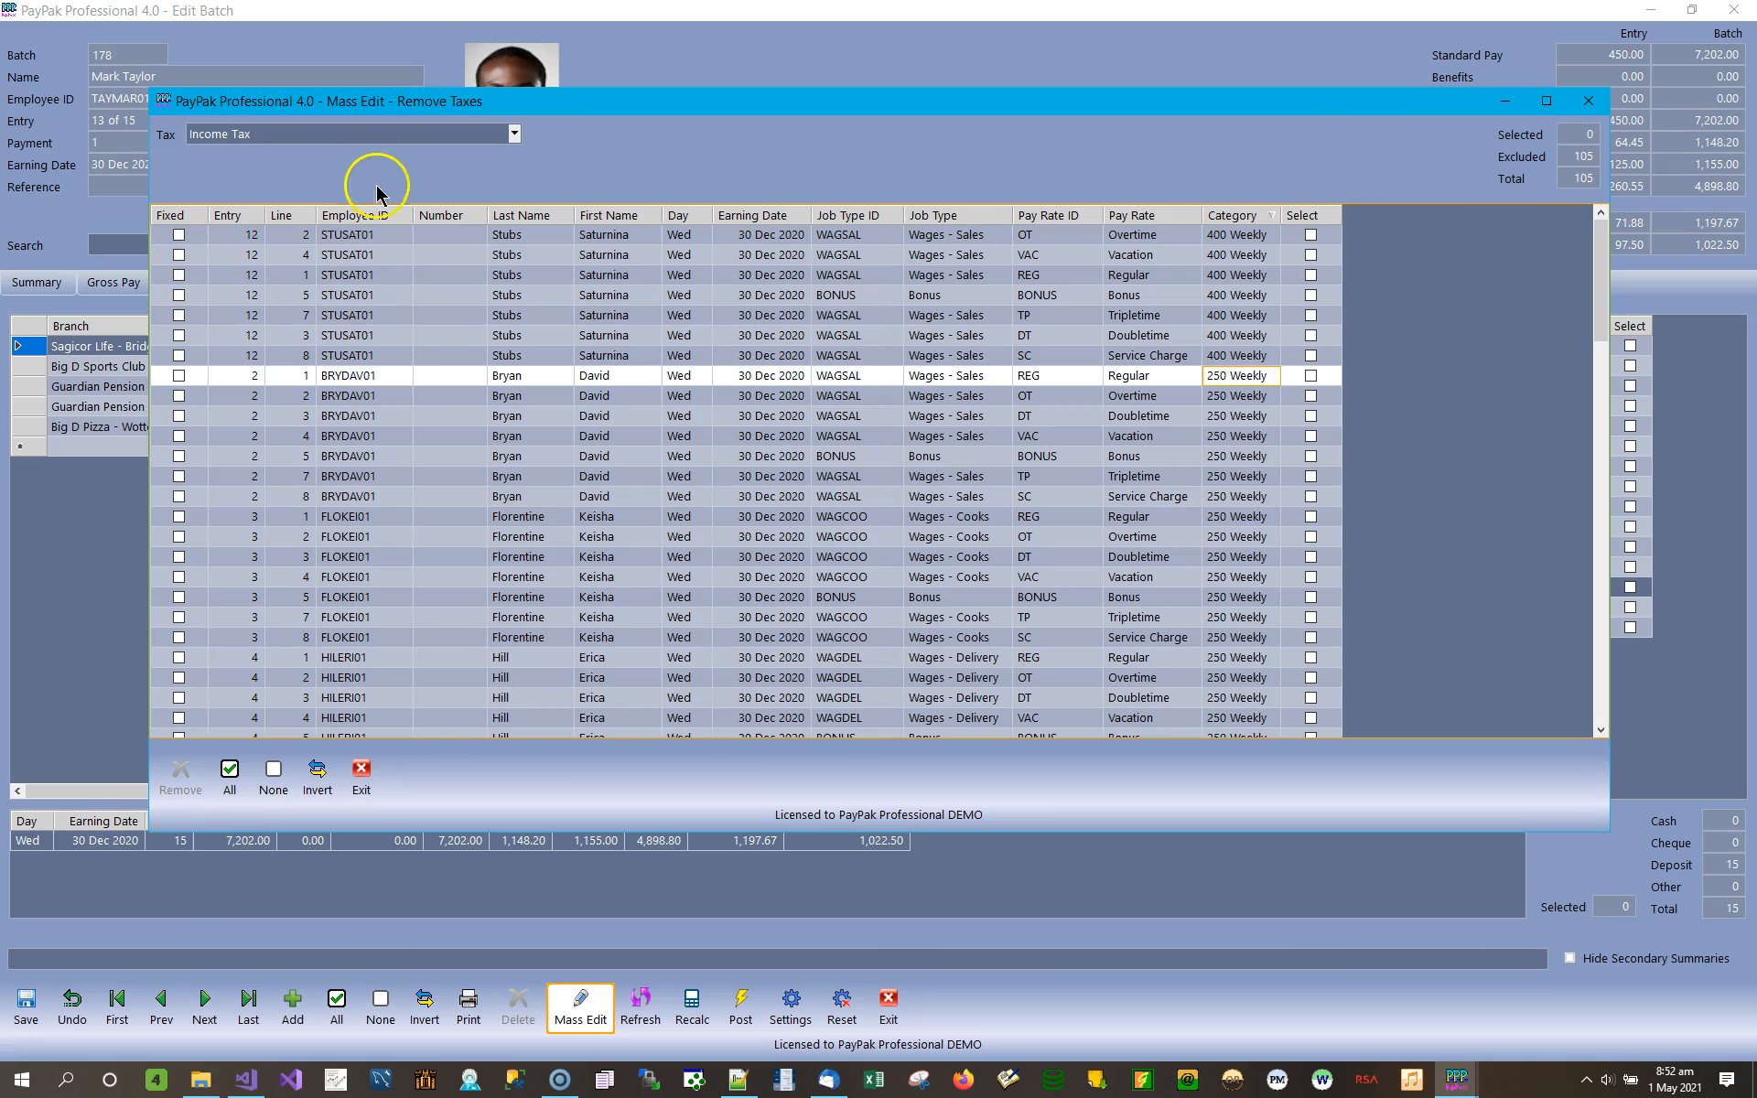
List the National Insurance entries and sort them by job type in descending order.
{"action": "left_click", "coordinate": [513, 136]}
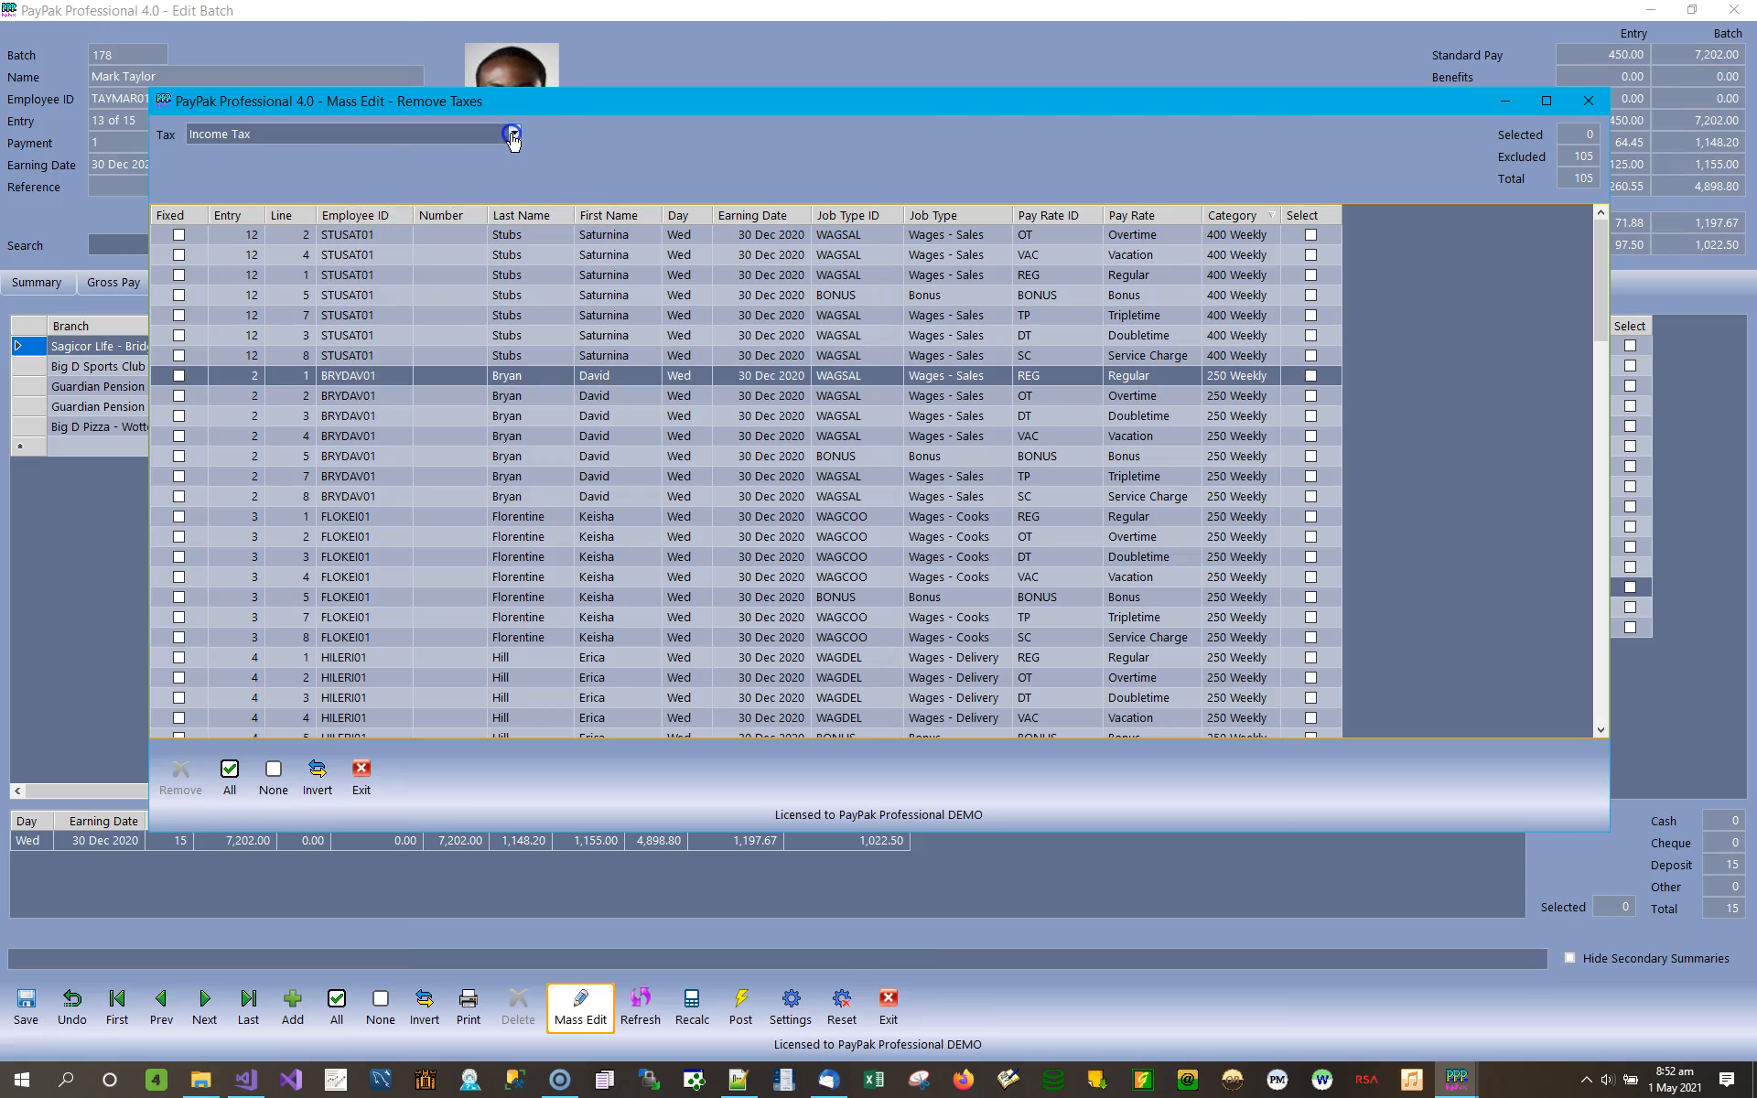
{"action": "left_click", "coordinate": [239, 189]}
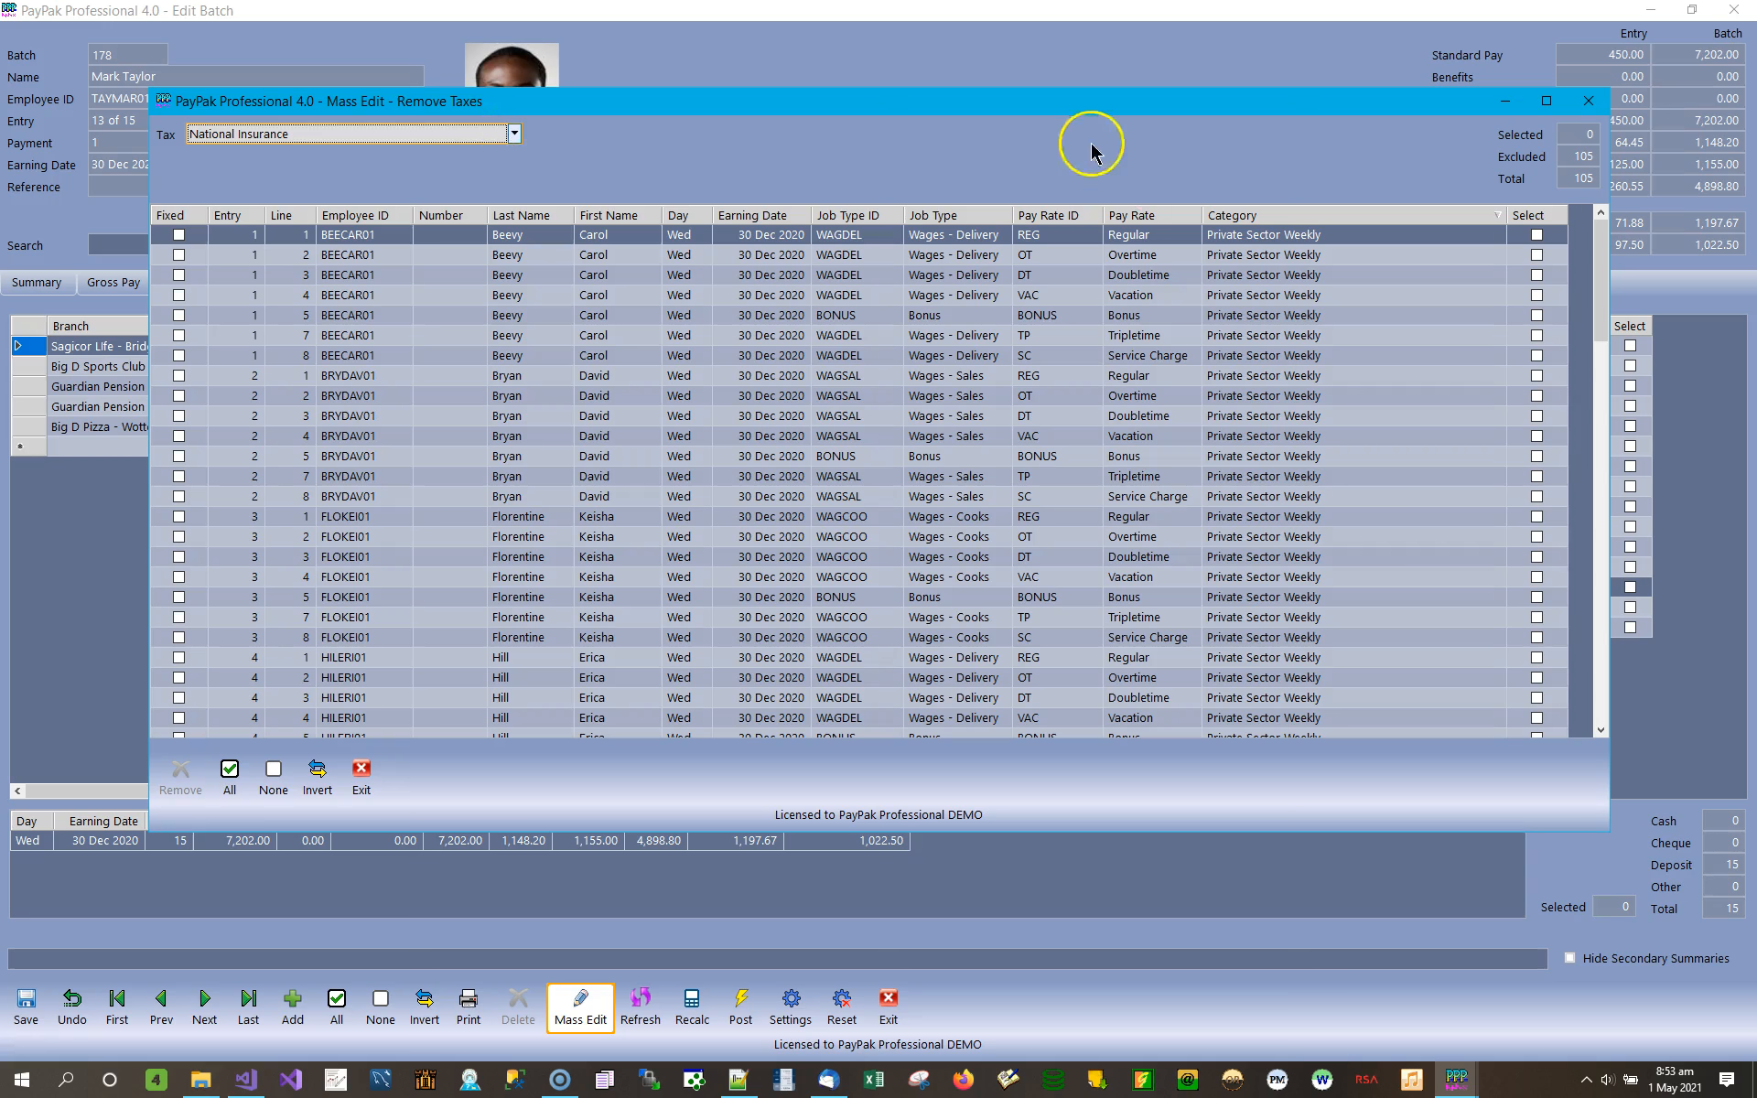
{"action": "left_click", "coordinate": [515, 134]}
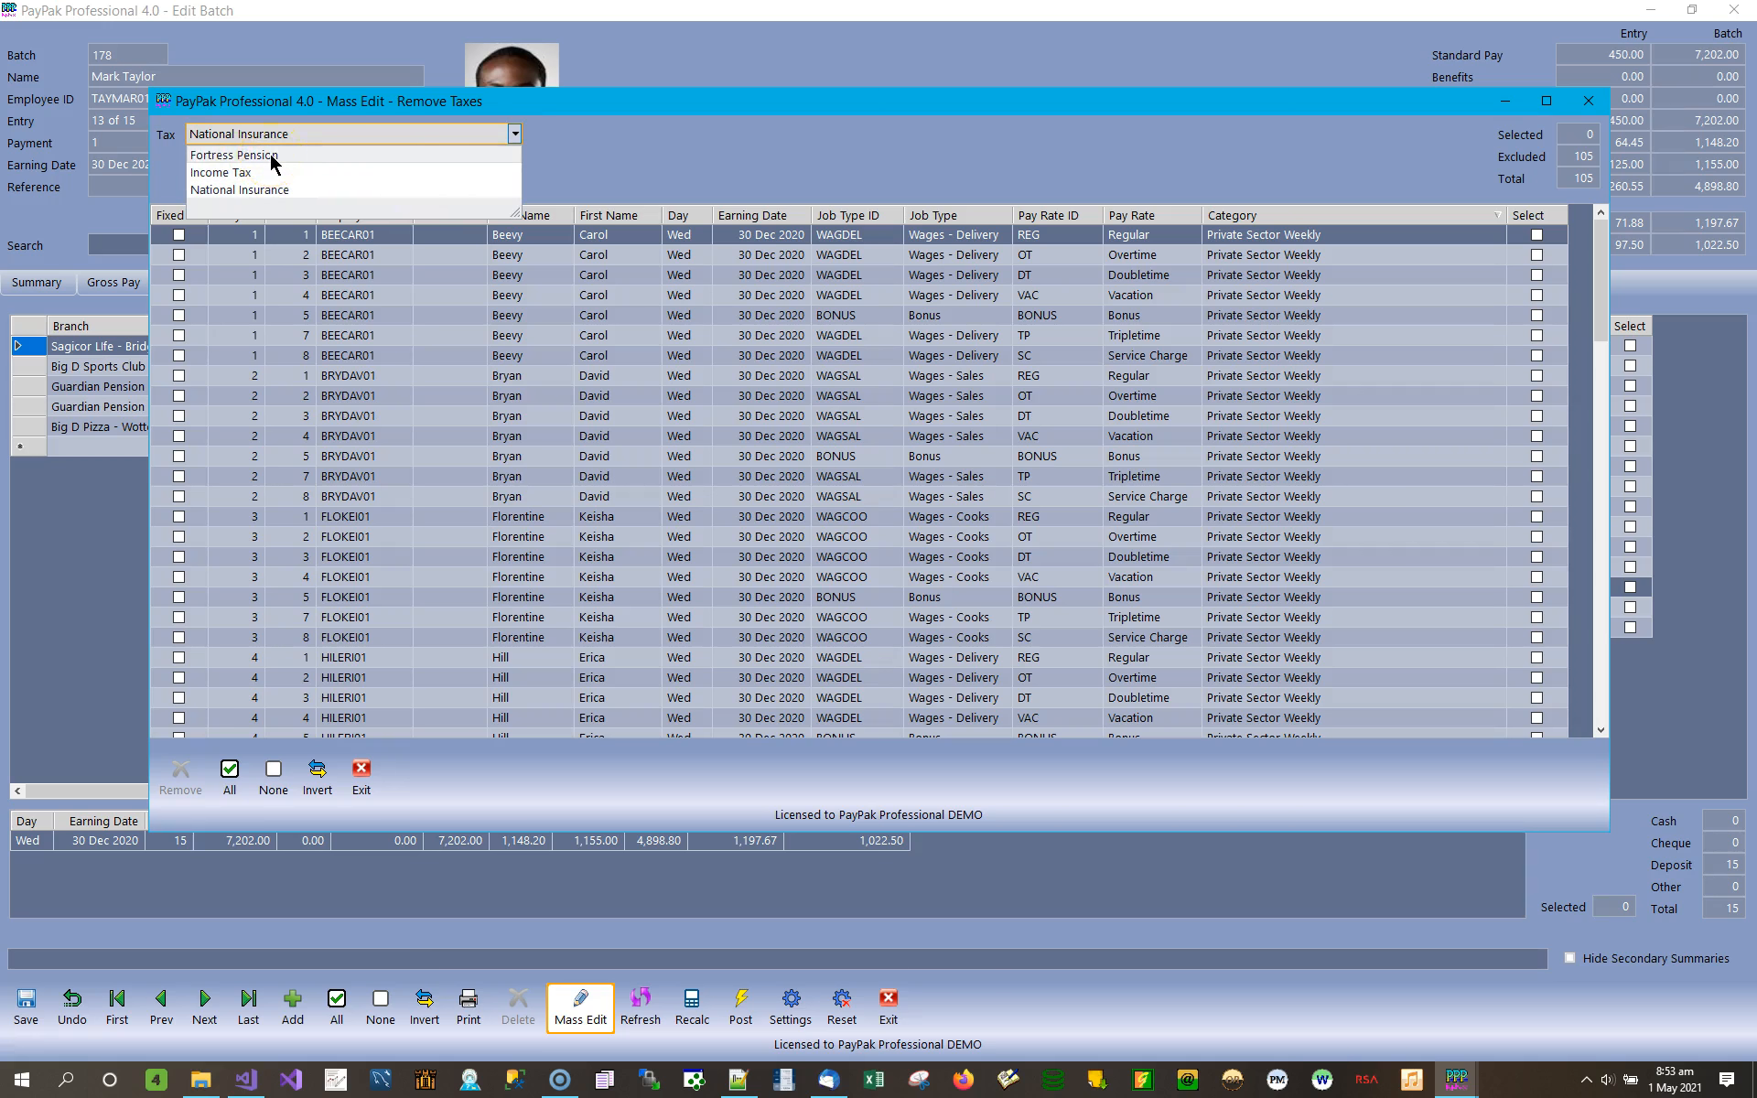
{"action": "left_click", "coordinate": [1137, 173]}
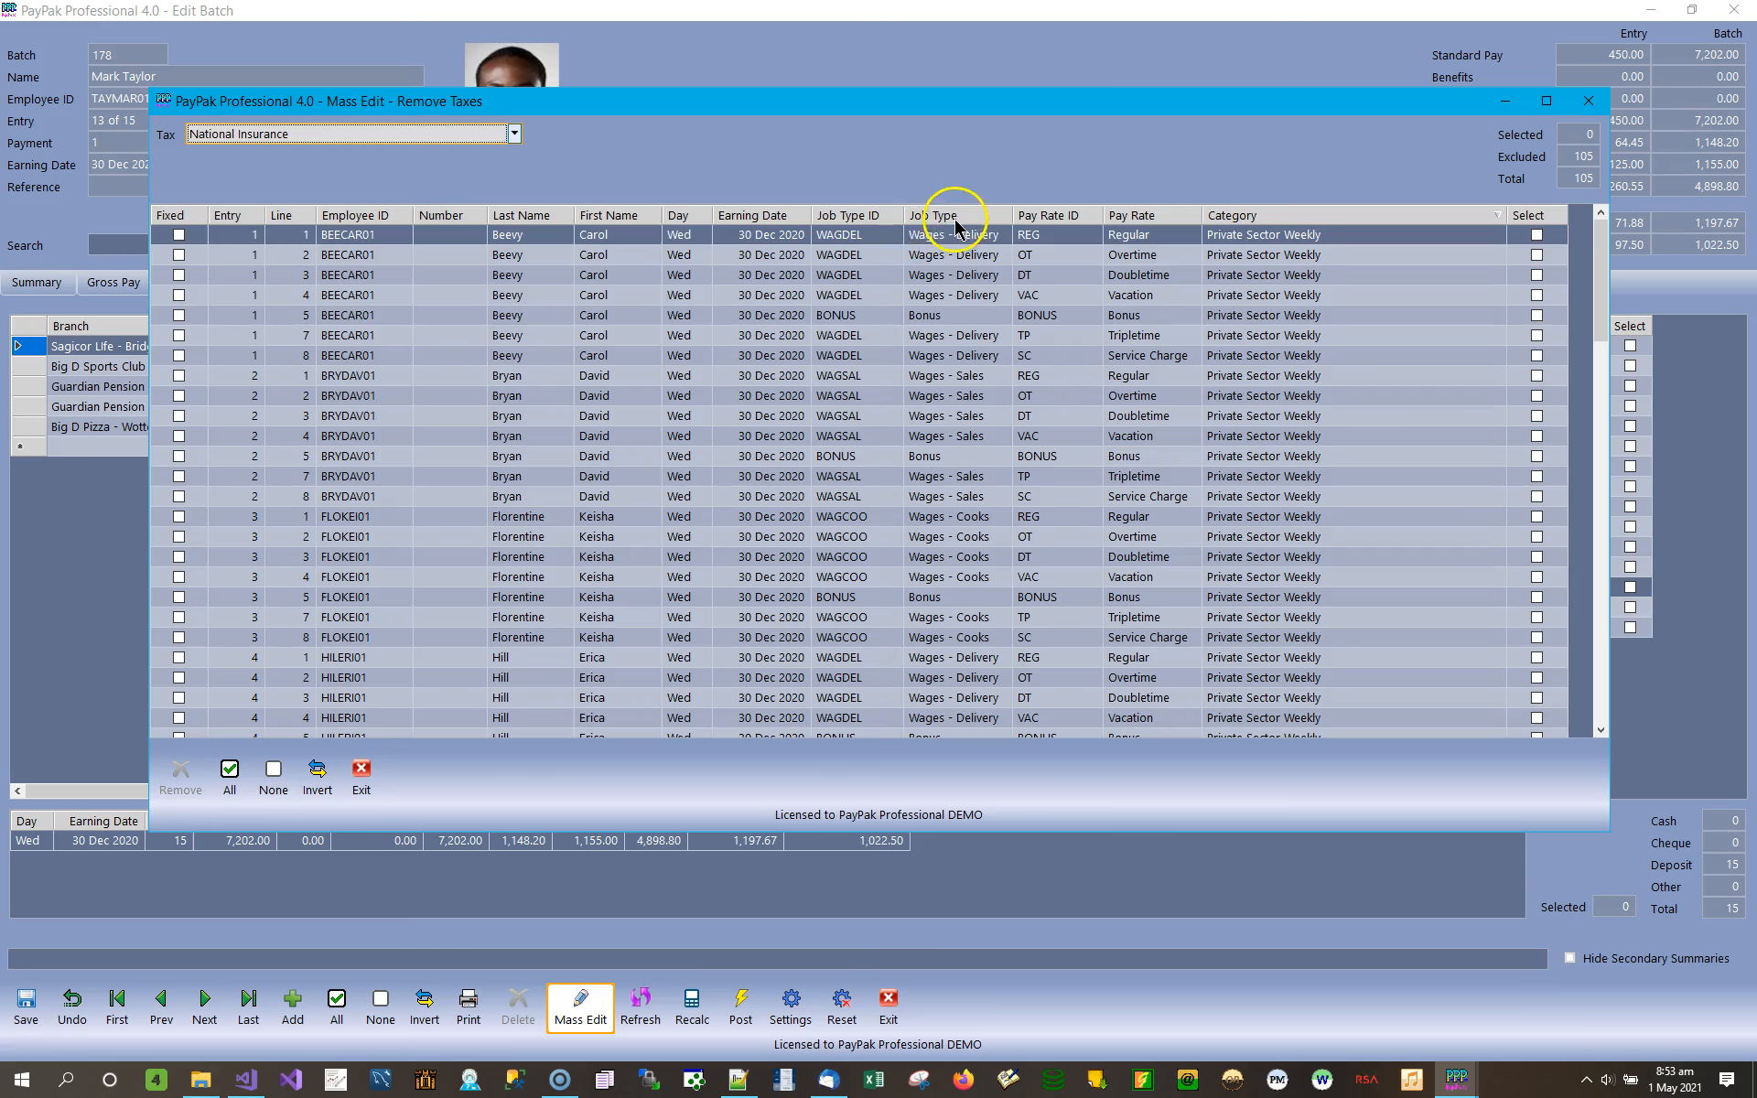
{"action": "left_click", "coordinate": [1005, 216]}
{"action": "left_click", "coordinate": [1005, 216]}
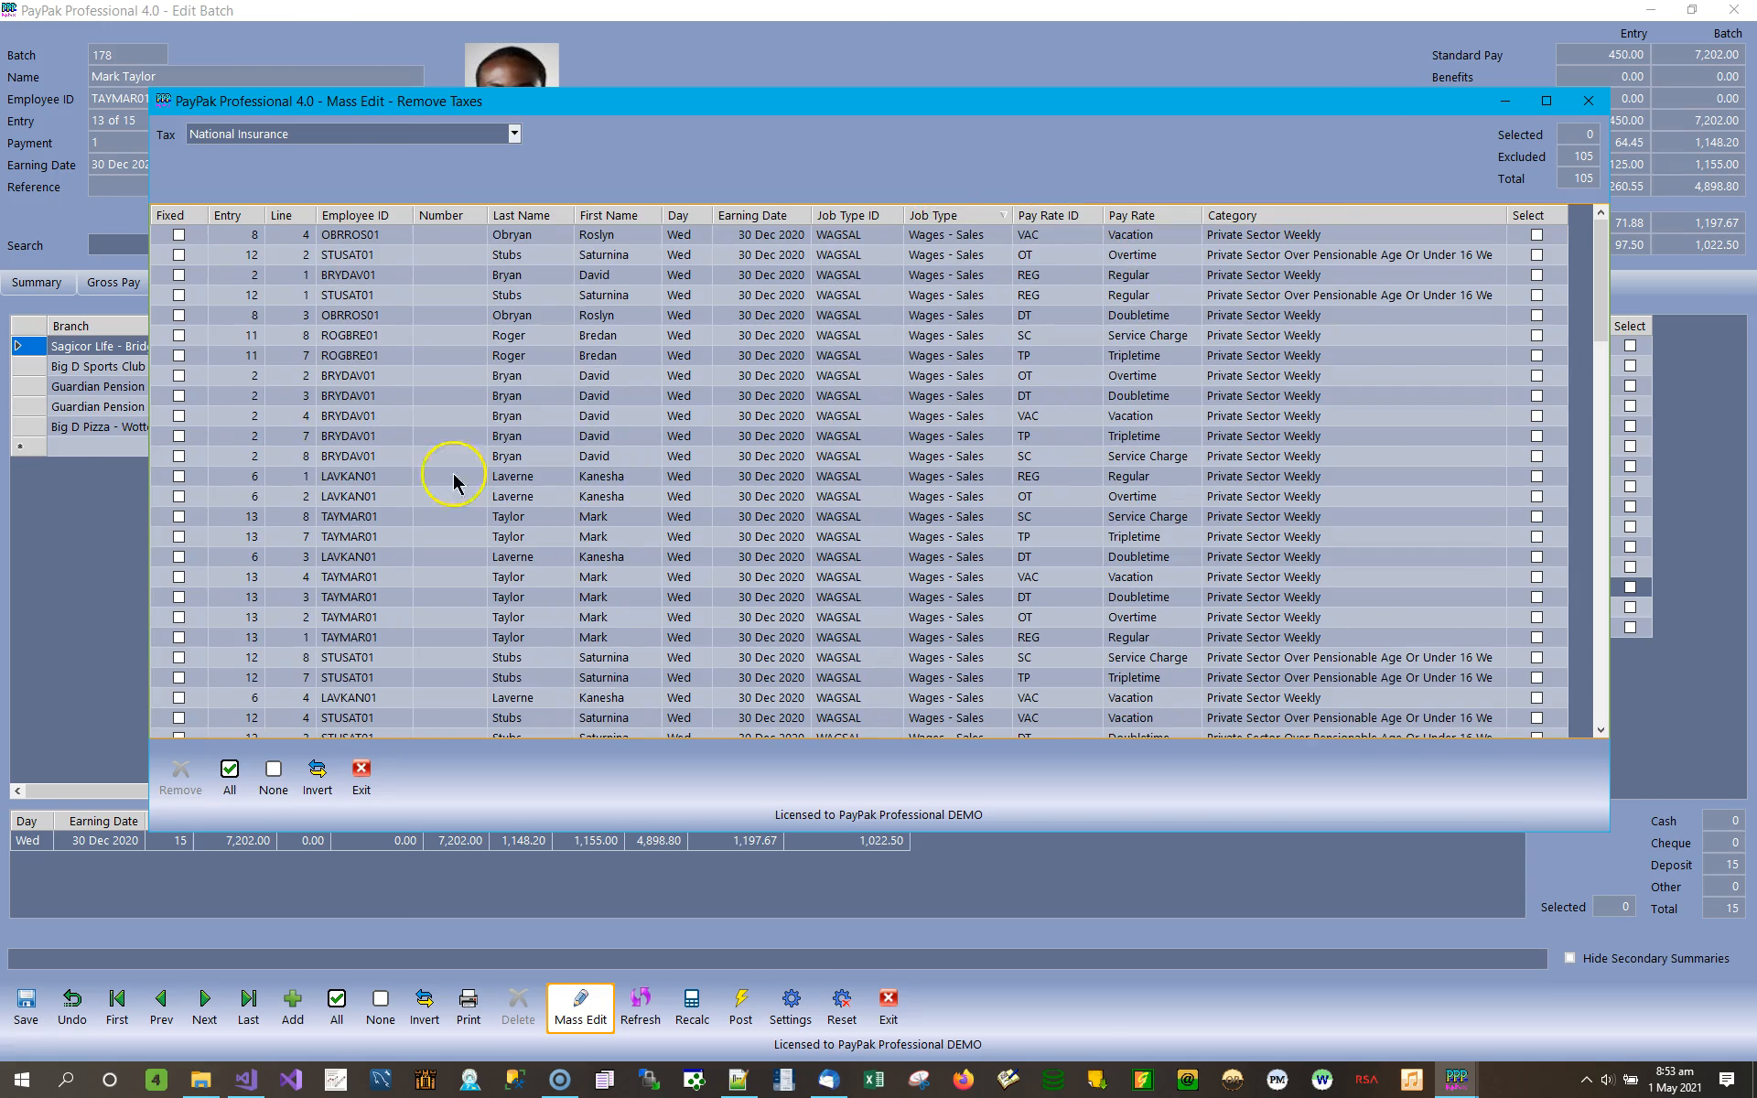
Leave the tax removal and Mass Edit, and show the summary of all entries in batch 178.
{"action": "left_click", "coordinate": [360, 787]}
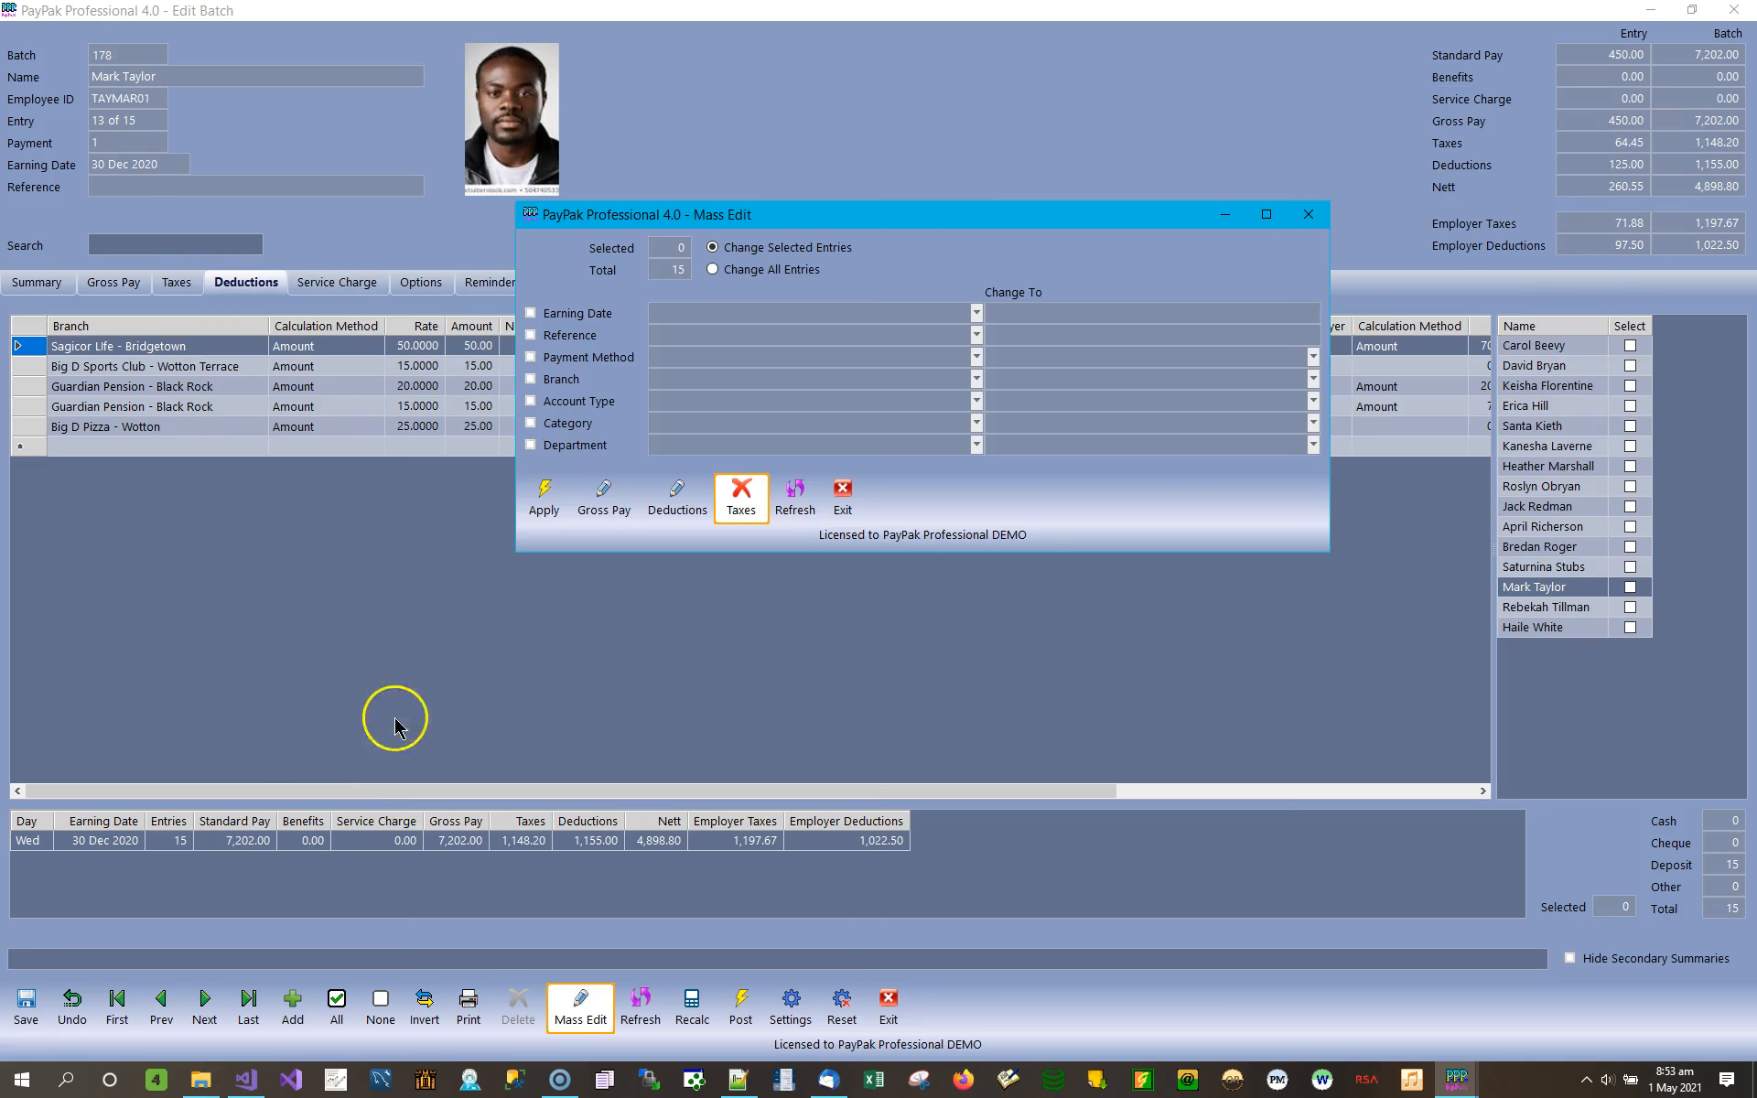
{"action": "left_click", "coordinate": [874, 512]}
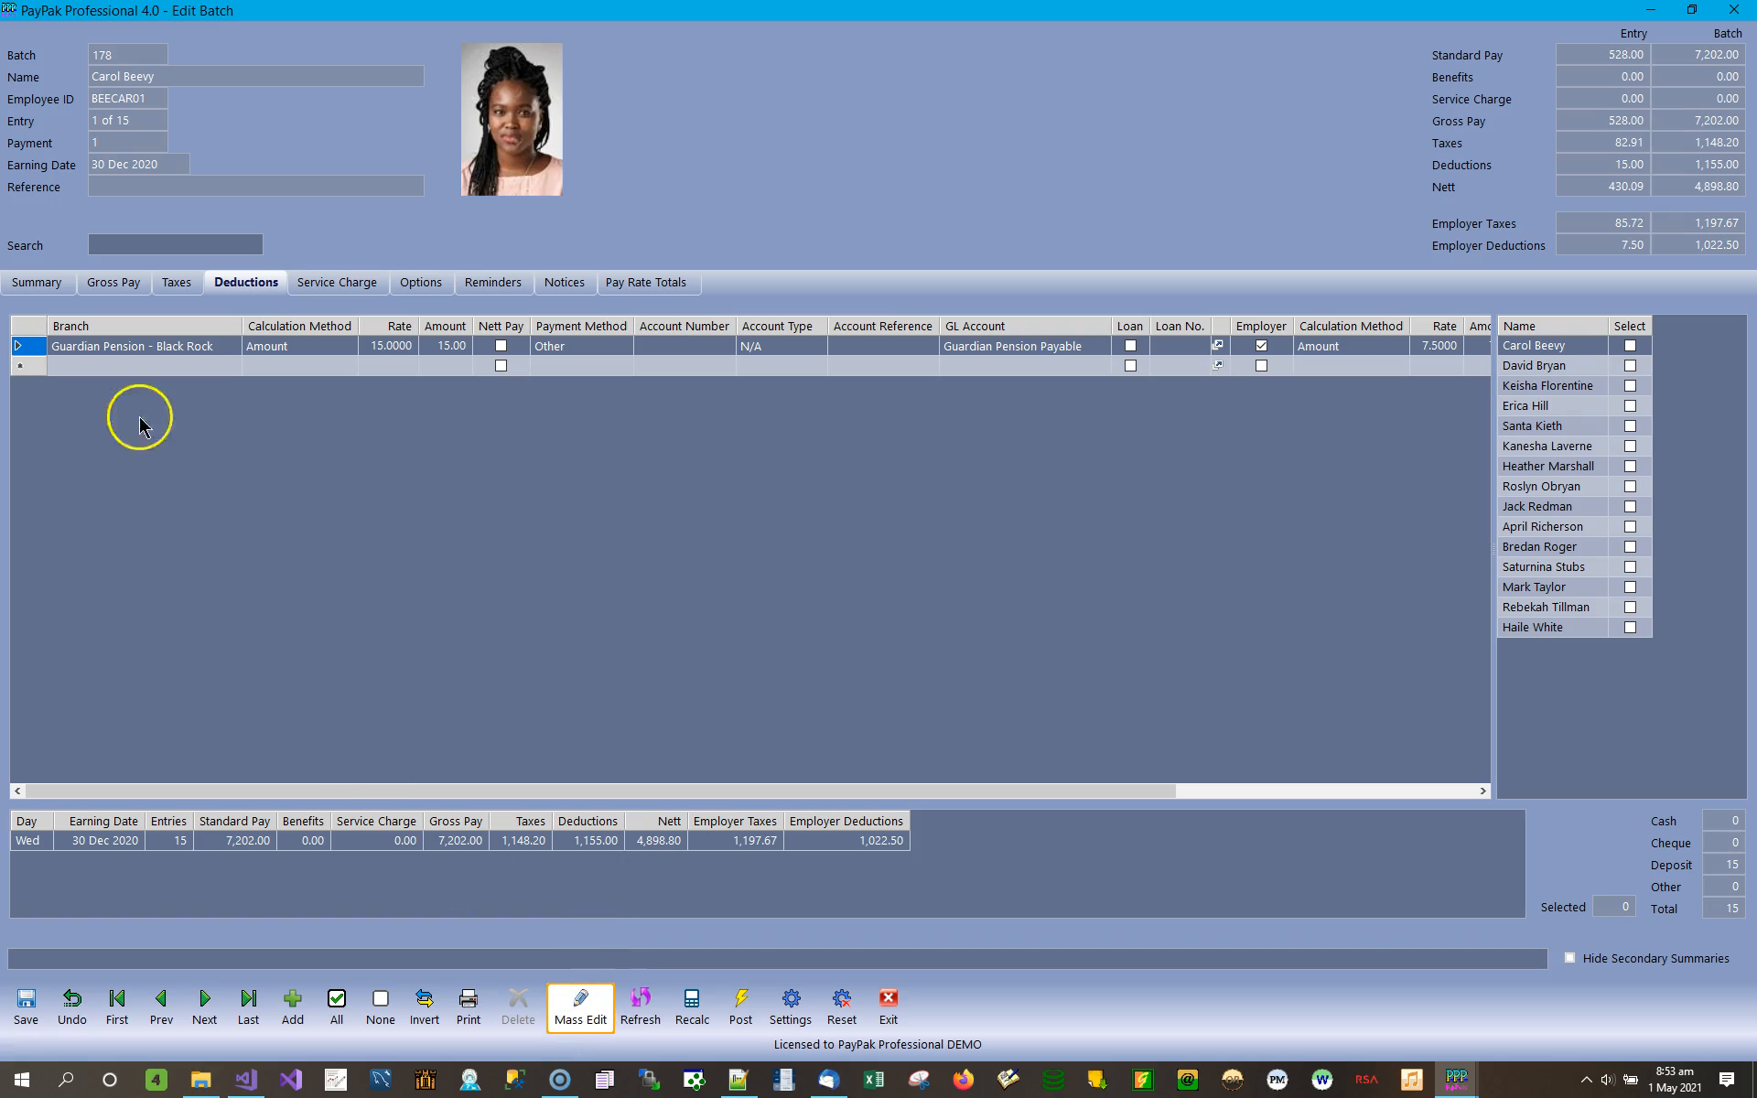
{"action": "left_click", "coordinate": [37, 283]}
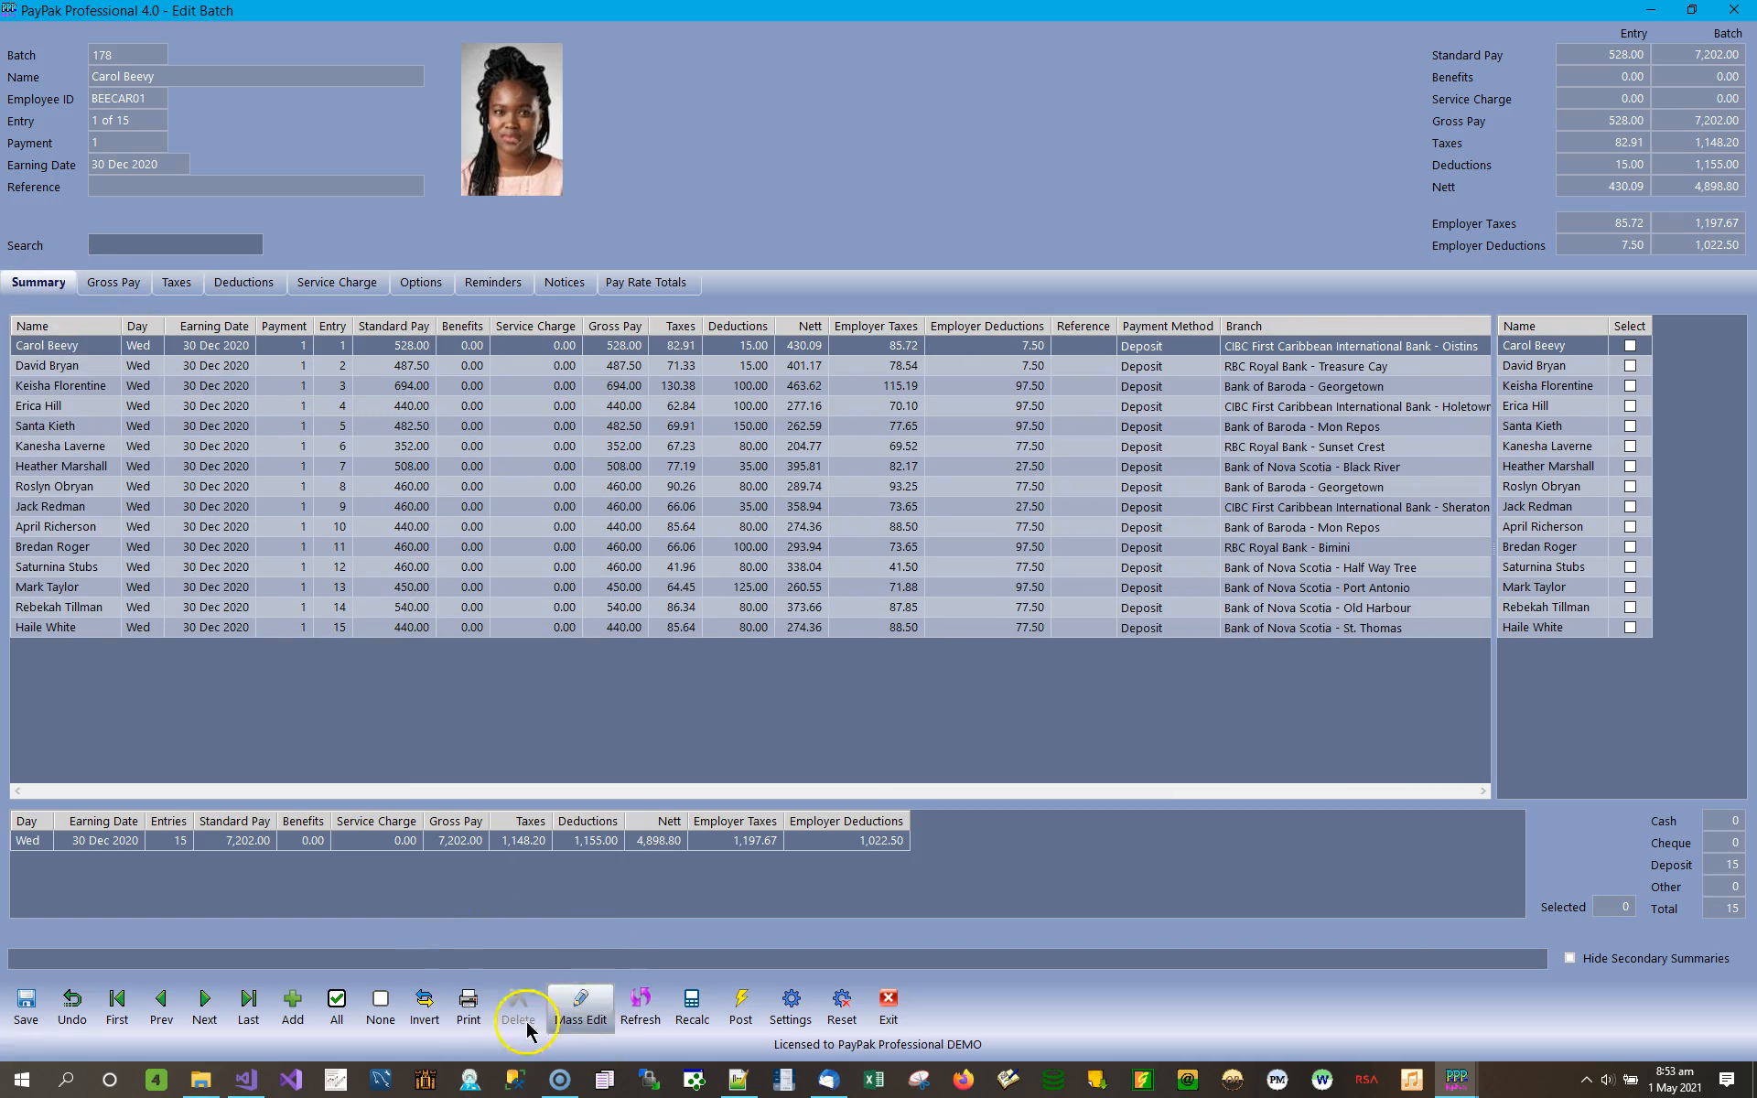